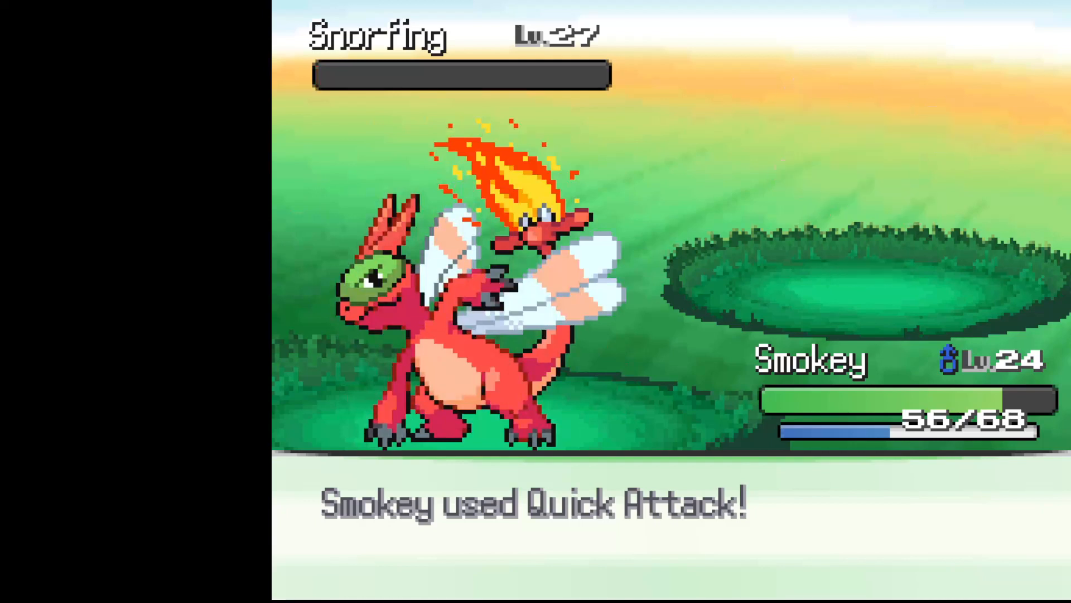
Advance through the messages following Smokey's Quick Attack on Snorfing until the trainer battle ends
key(c)
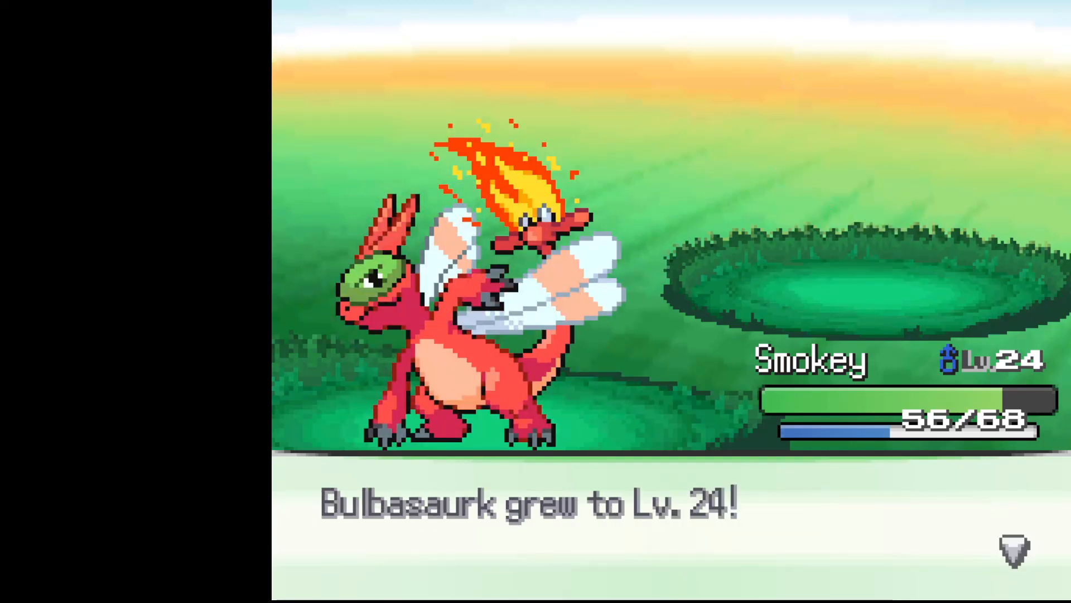
key(c)
key(c)
key(c)
key(c)
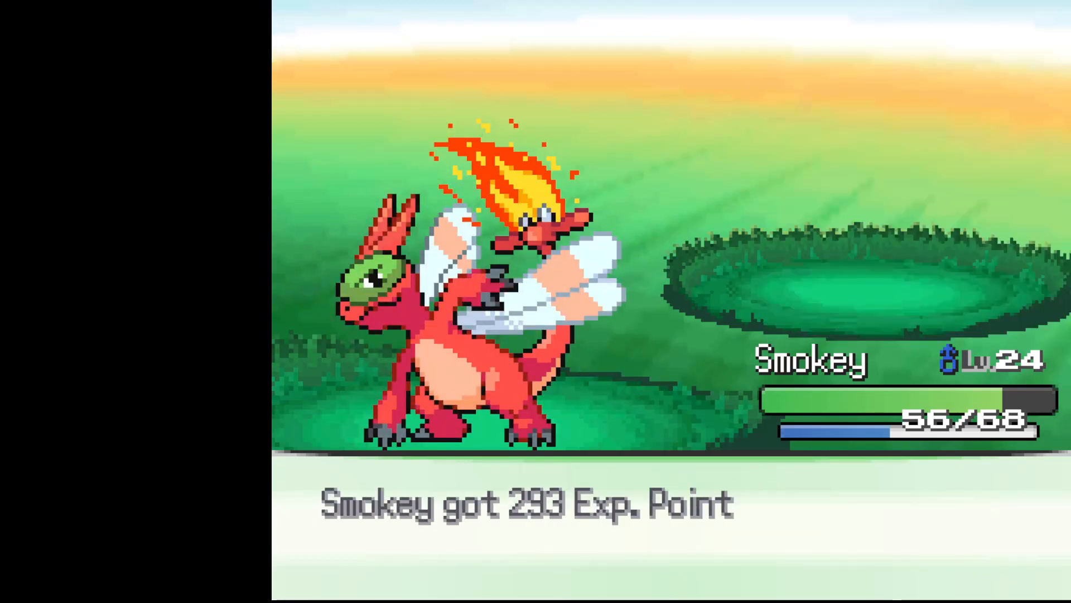
key(c)
key(c)
key(c)
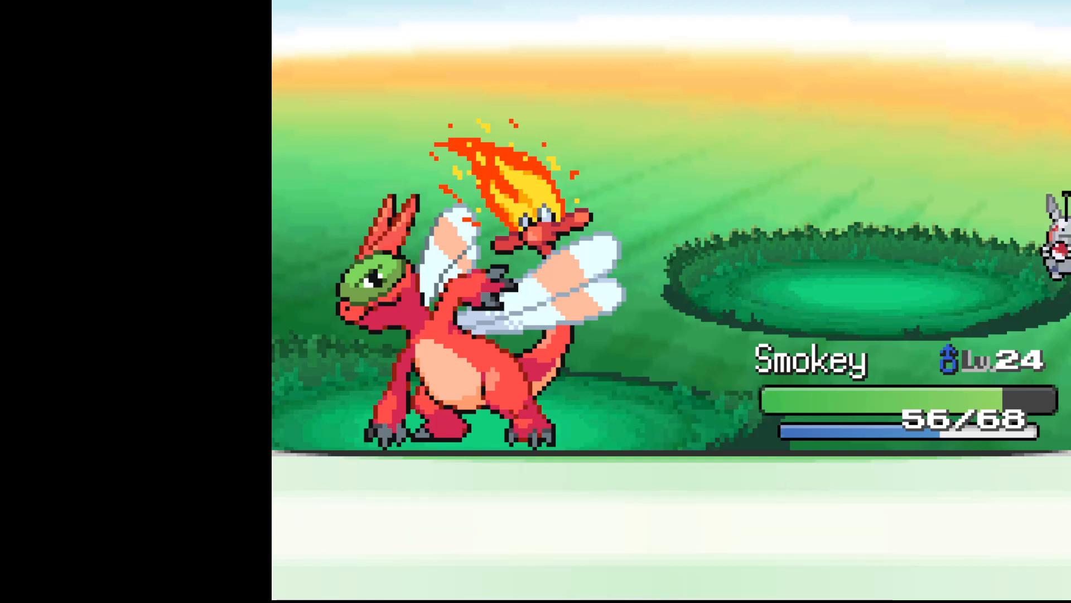
key(c)
key(c)
key(c)
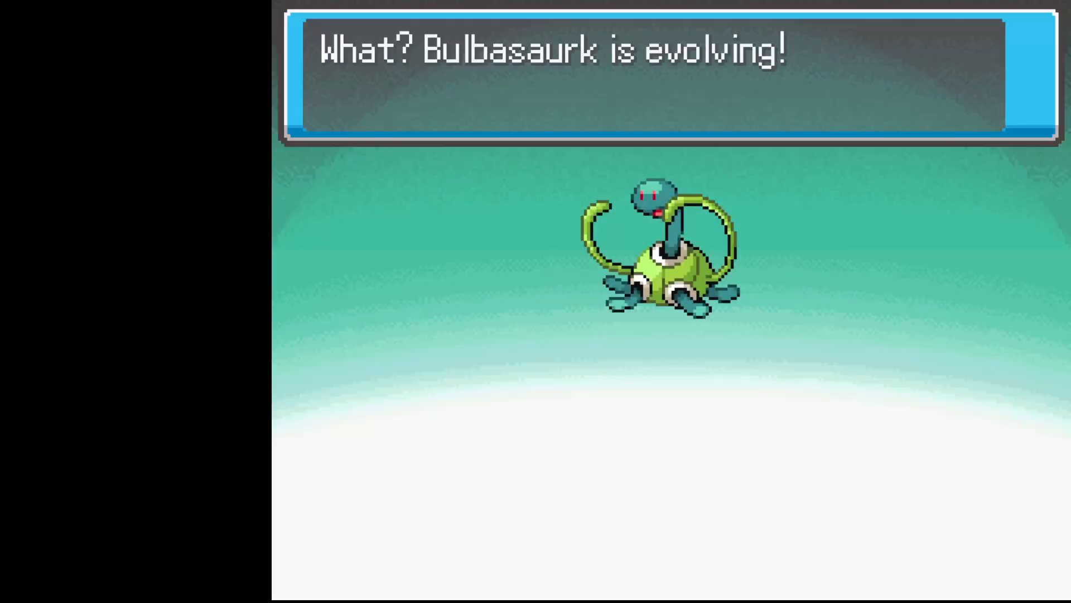
Let Bulbasaurk evolve into Ivyckle and dismiss its new Pokédex entry
key(c)
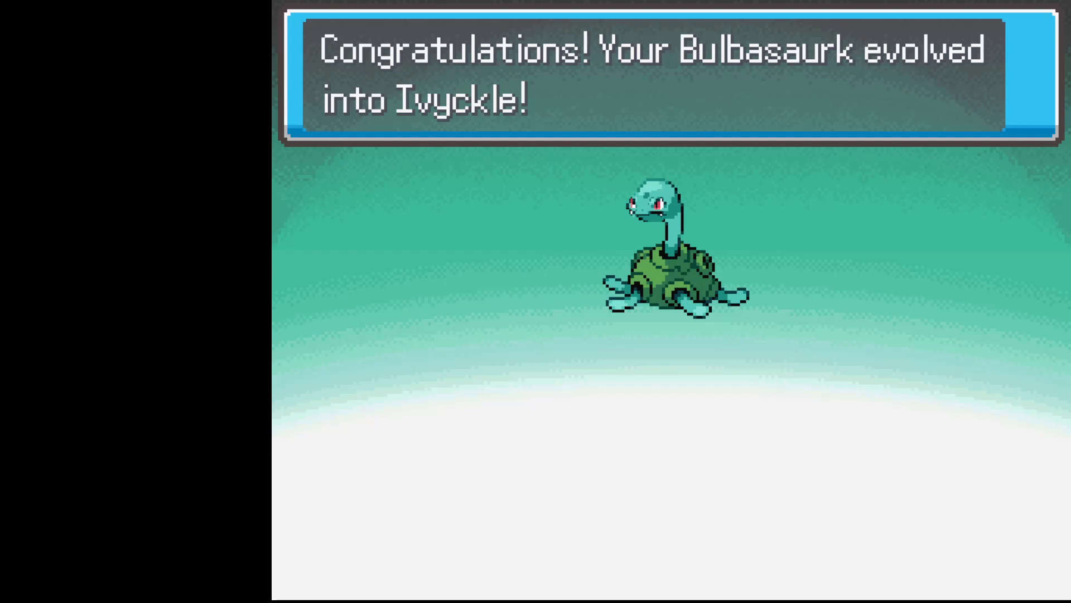
key(c)
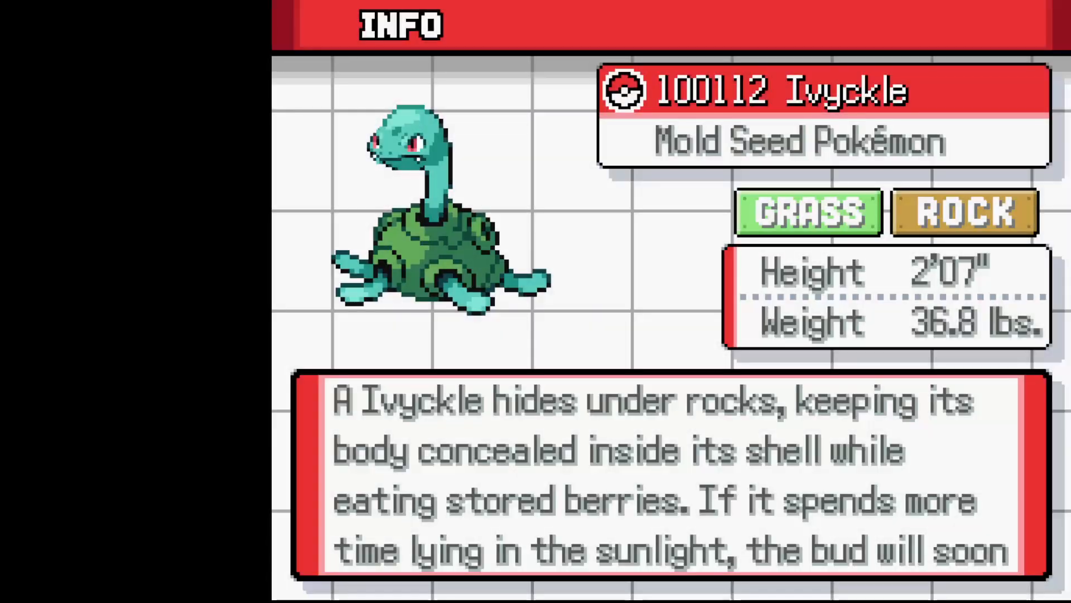
key(c)
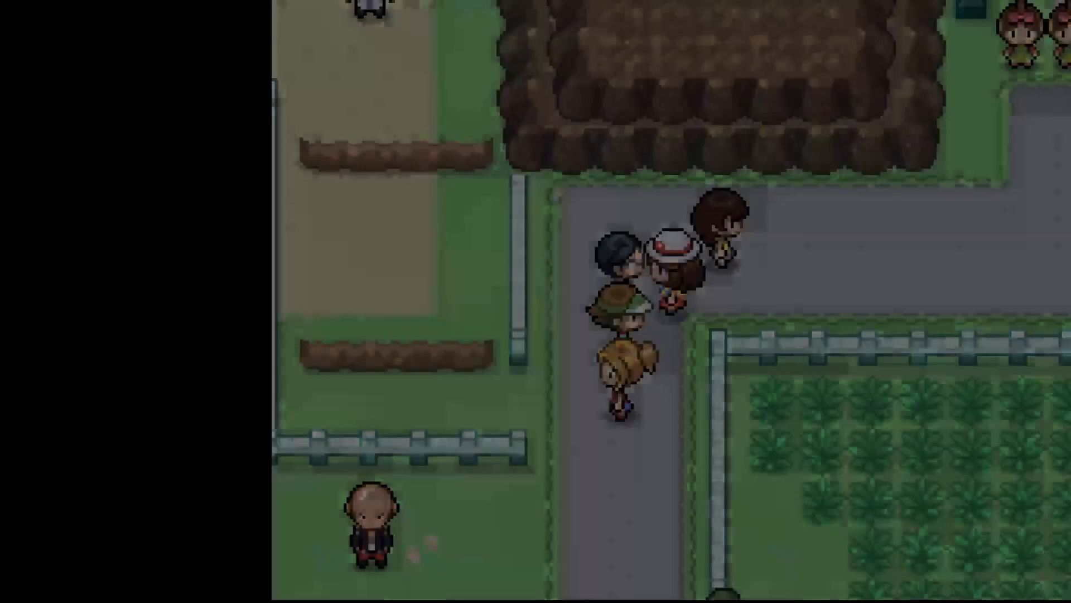
View the summary of the evolved Bulbasaurk in the party and return to the party list
key(x)
key(c)
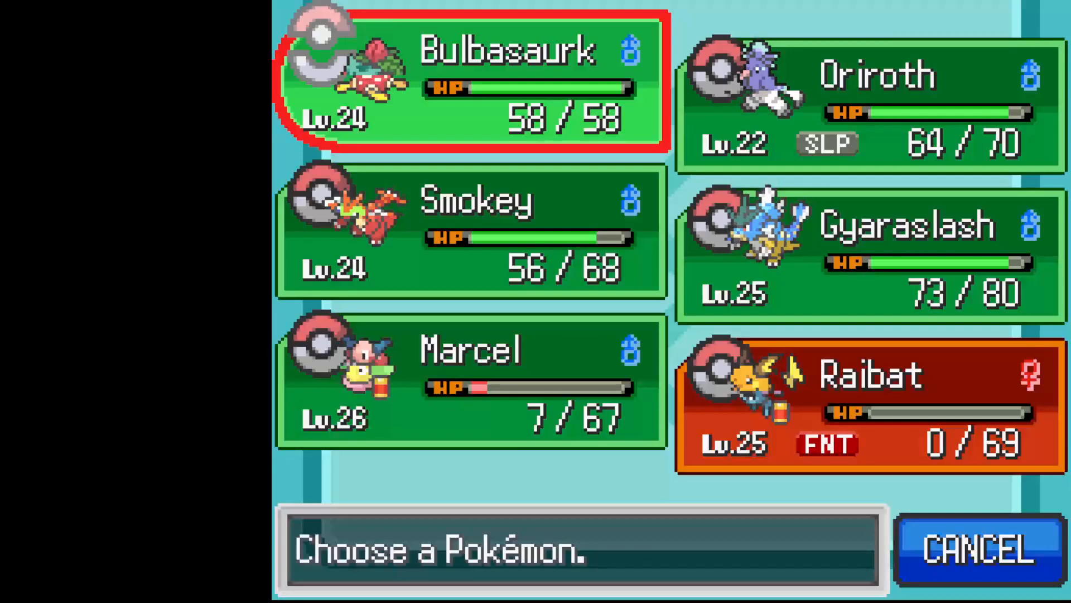
key(c)
key(c)
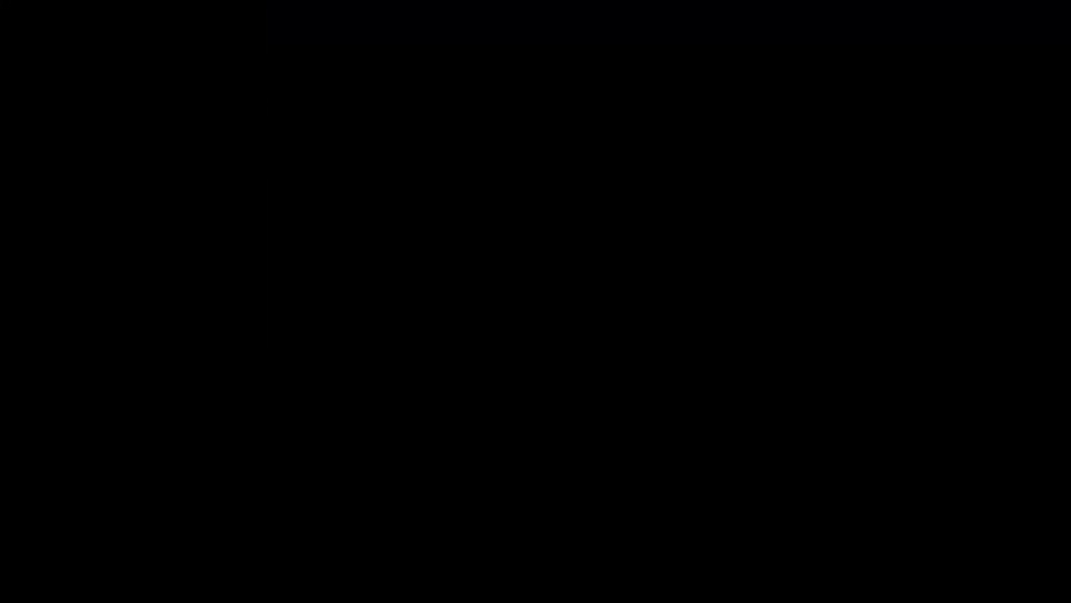
key(x)
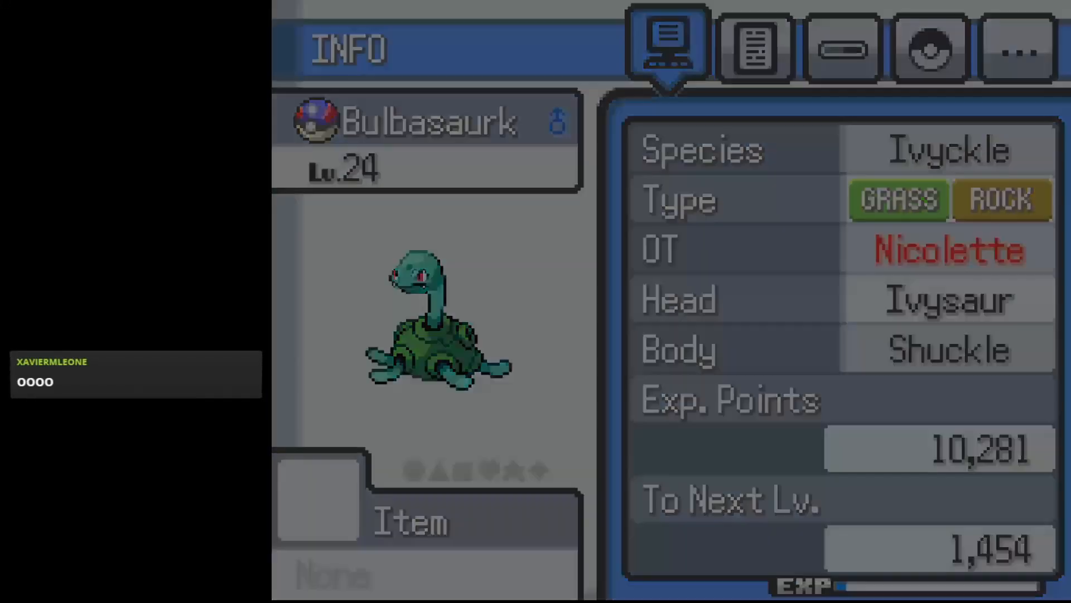
Rename the evolved Bulbasaurk to the nickname Saurk
key(c)
key(Down)
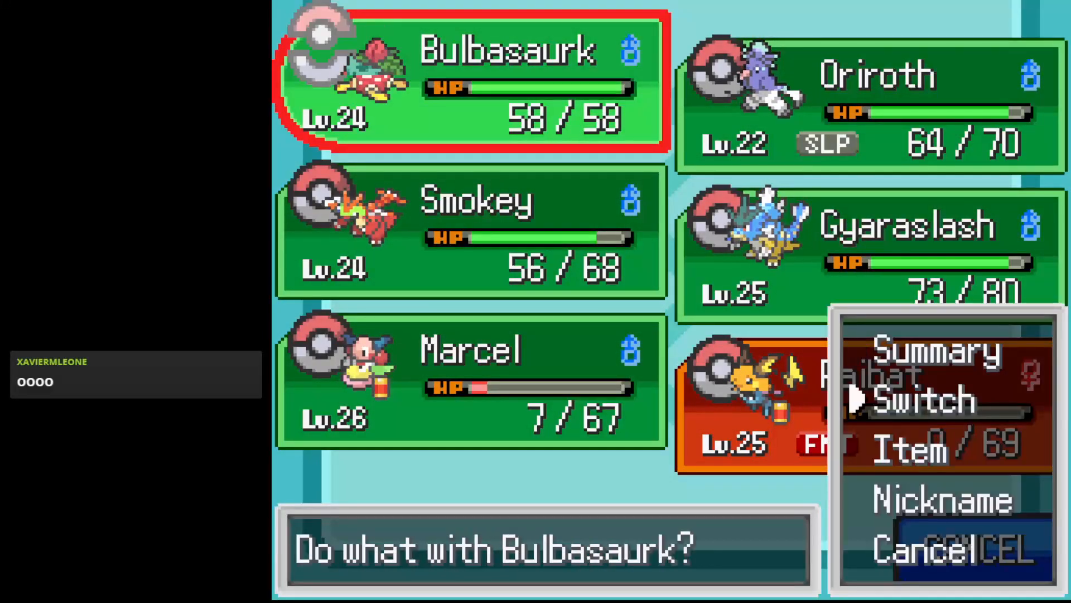
key(Down)
key(Down)
key(c)
key(c)
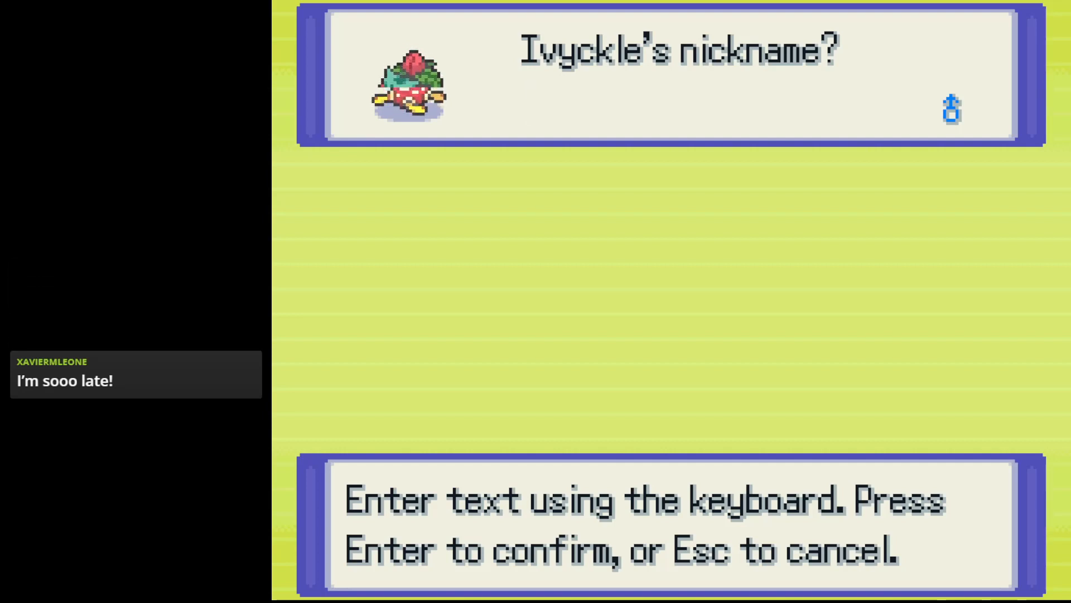
text(Sar)
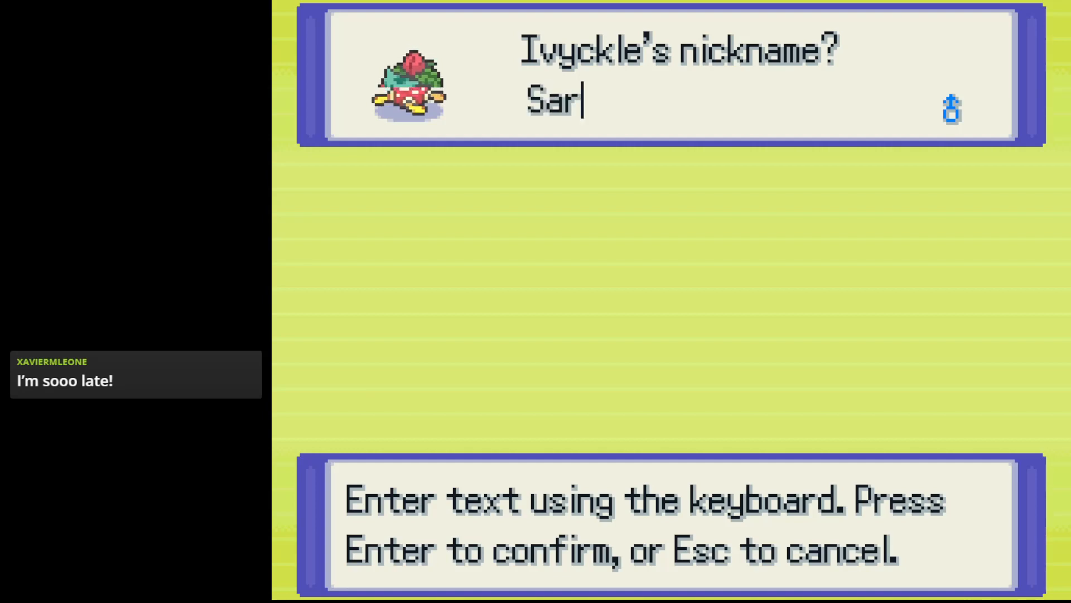
key(BackSpace)
text(urk)
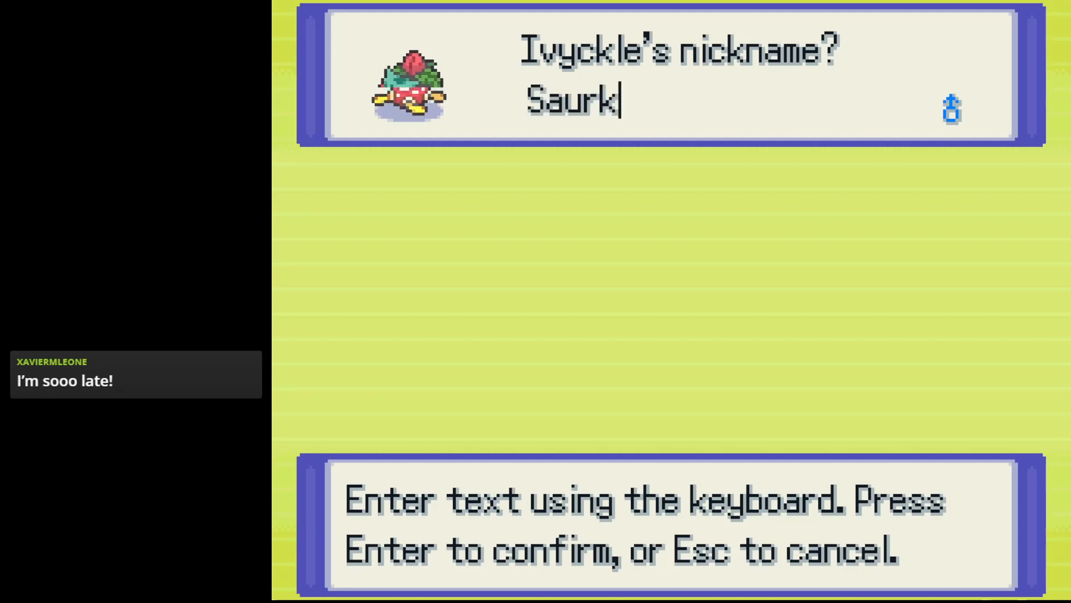
key(Return)
key(Down)
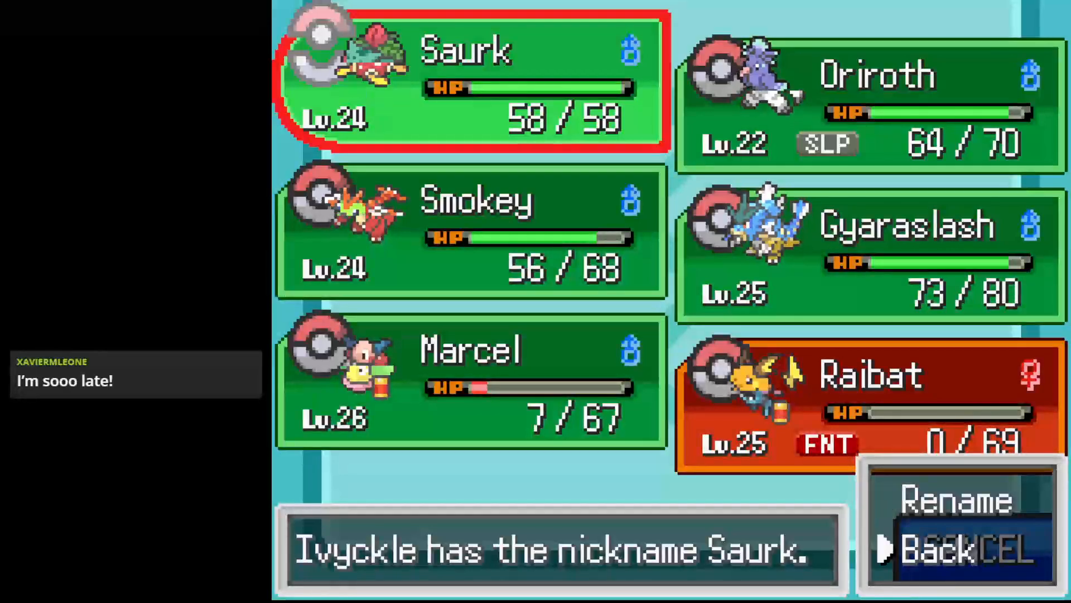
key(x)
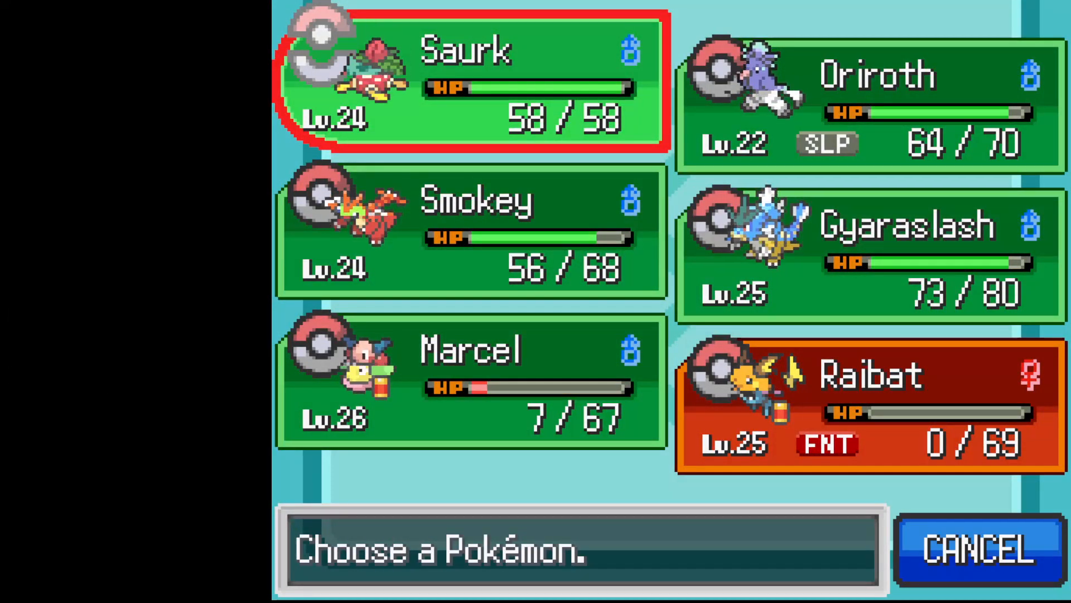
Review Saurk's info summary, including its types and fusion head and body, and leave the party list
key(z)
key(z)
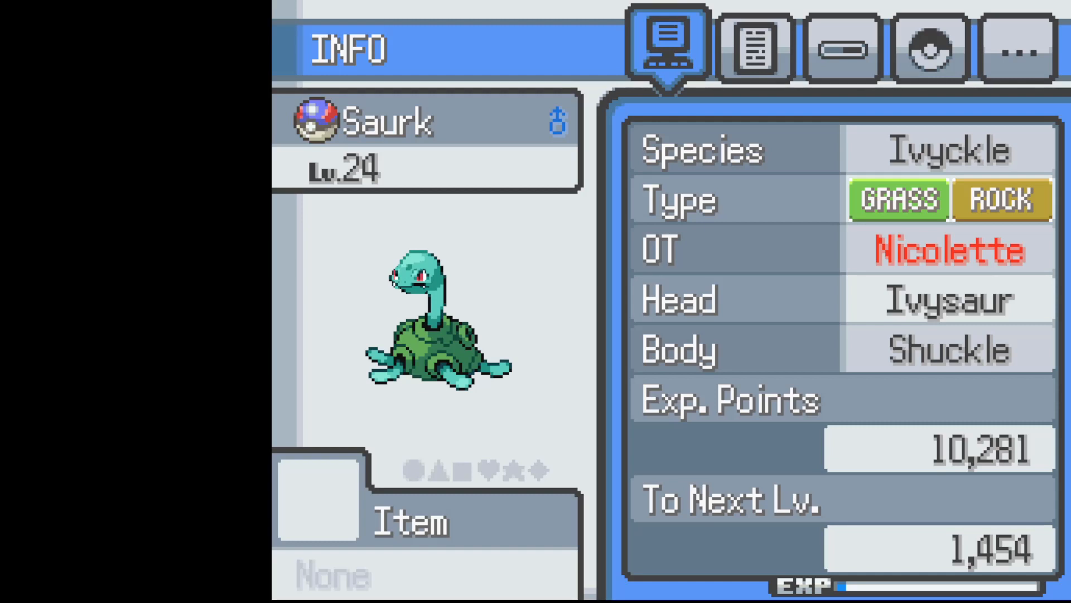
key(x)
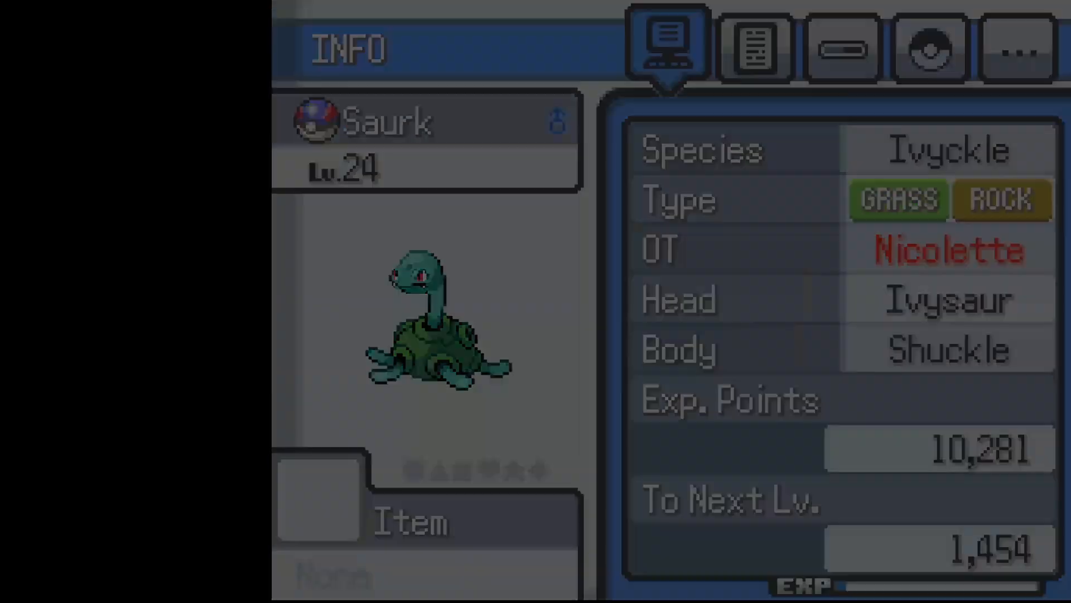
key(x)
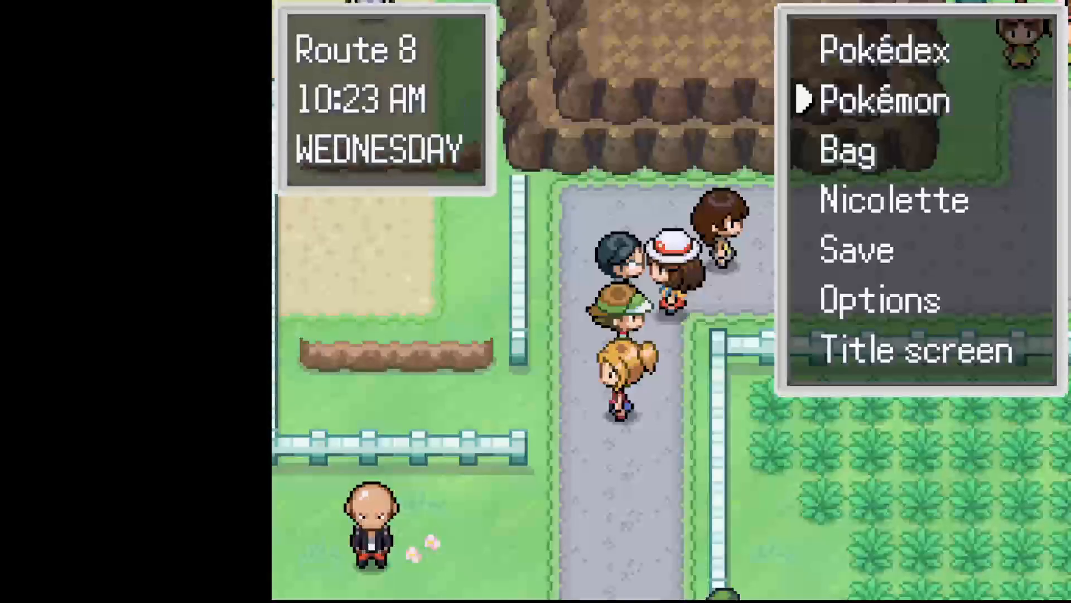
Use a party Pokémon's travel move to go from Route 8 to Lavender Town on the map
key(z)
key(Down)
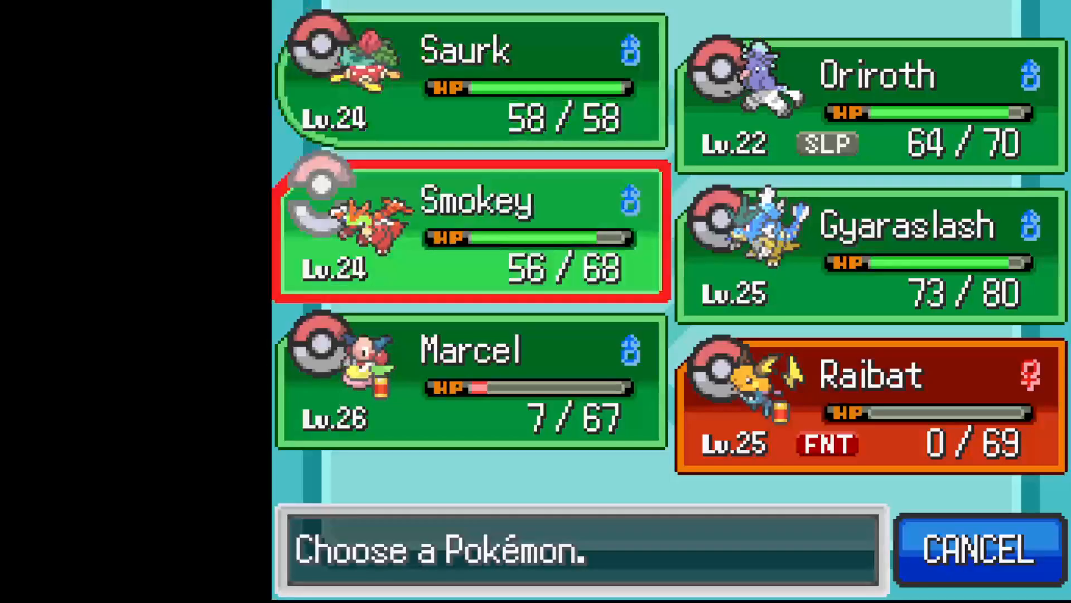
key(Down)
key(z)
key(z)
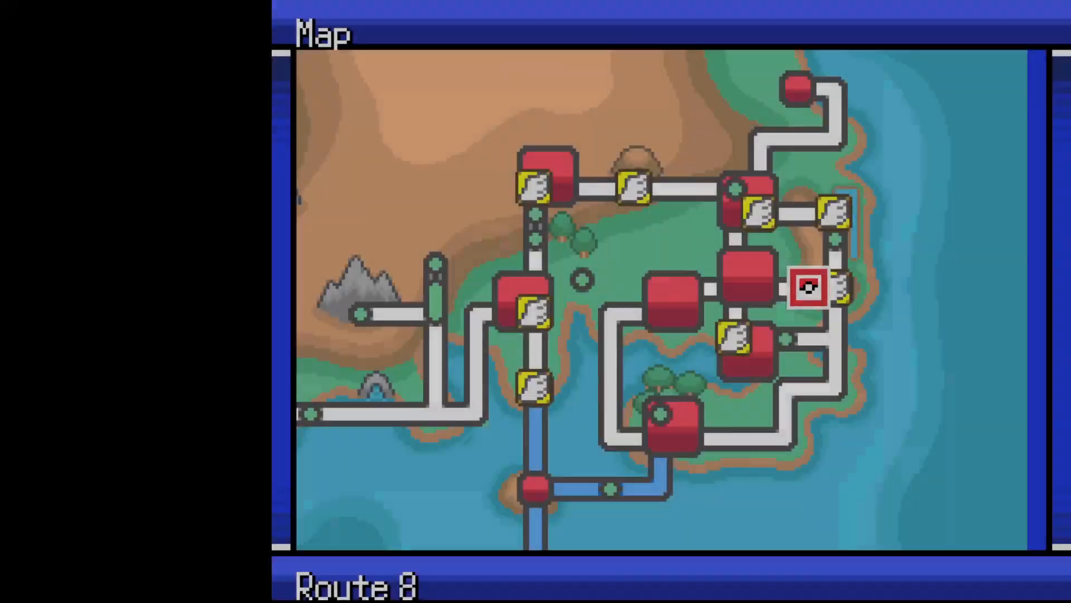
key(Right)
key(Left)
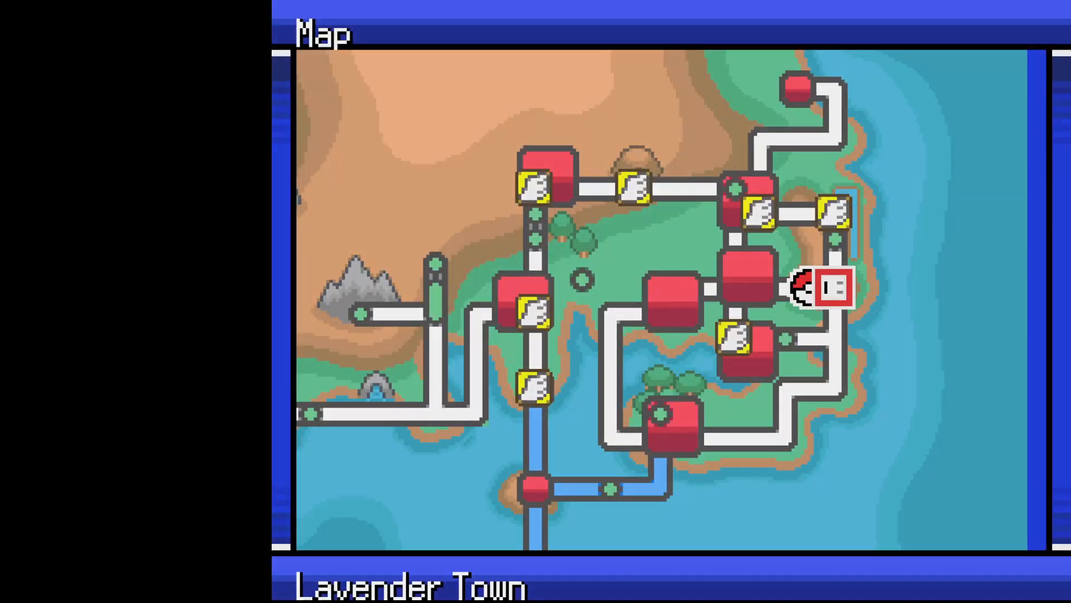
key(z)
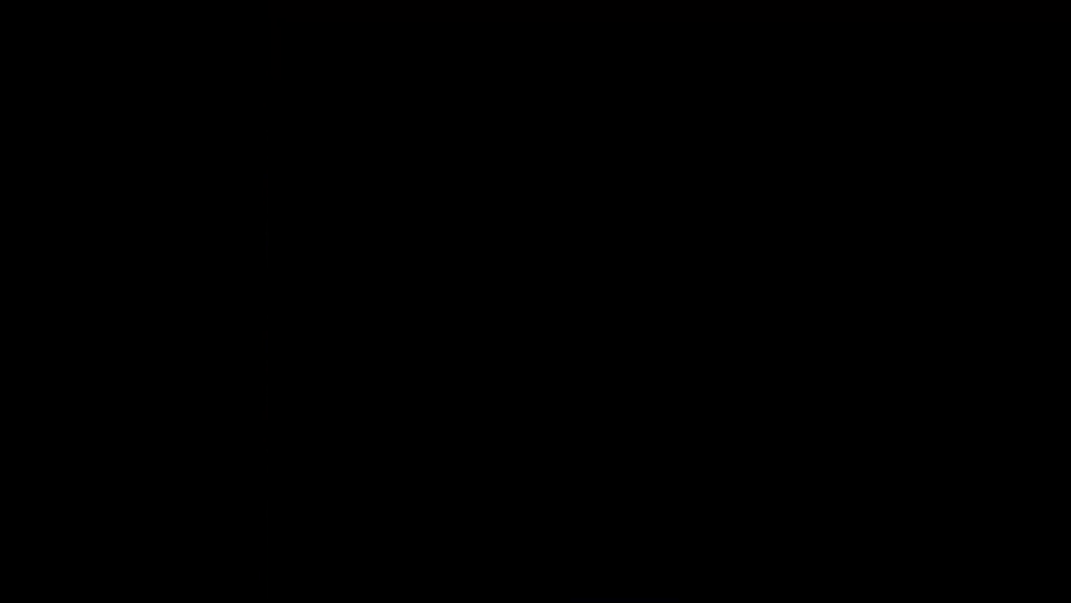
Enter the Lavender Town Pokémon Center and walk up to the nurse's counter
key(Up)
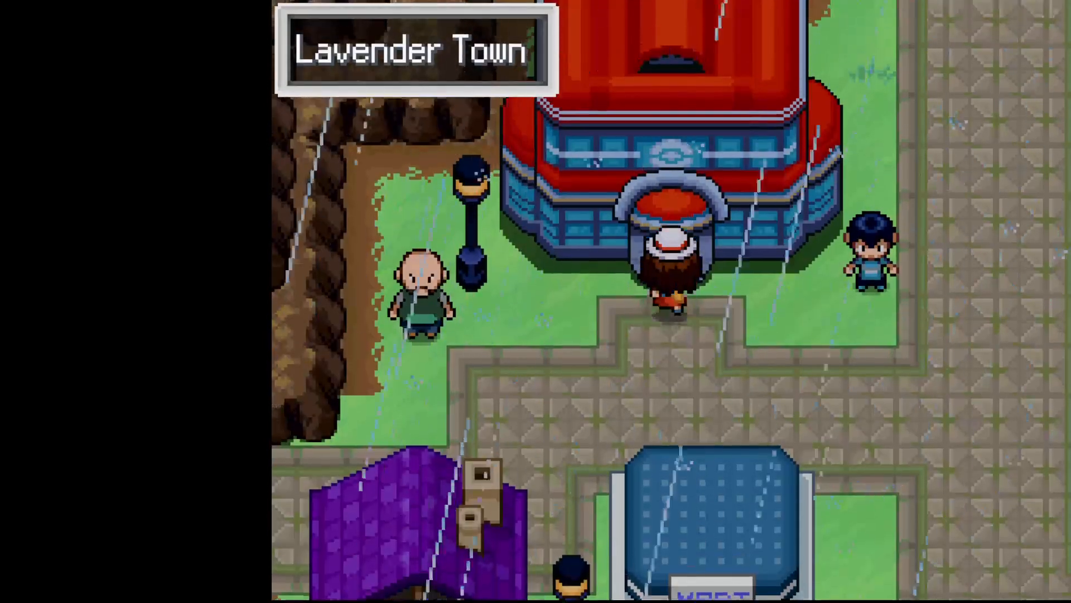
key(Up)
key(Up)
key(Up)
key(Up)
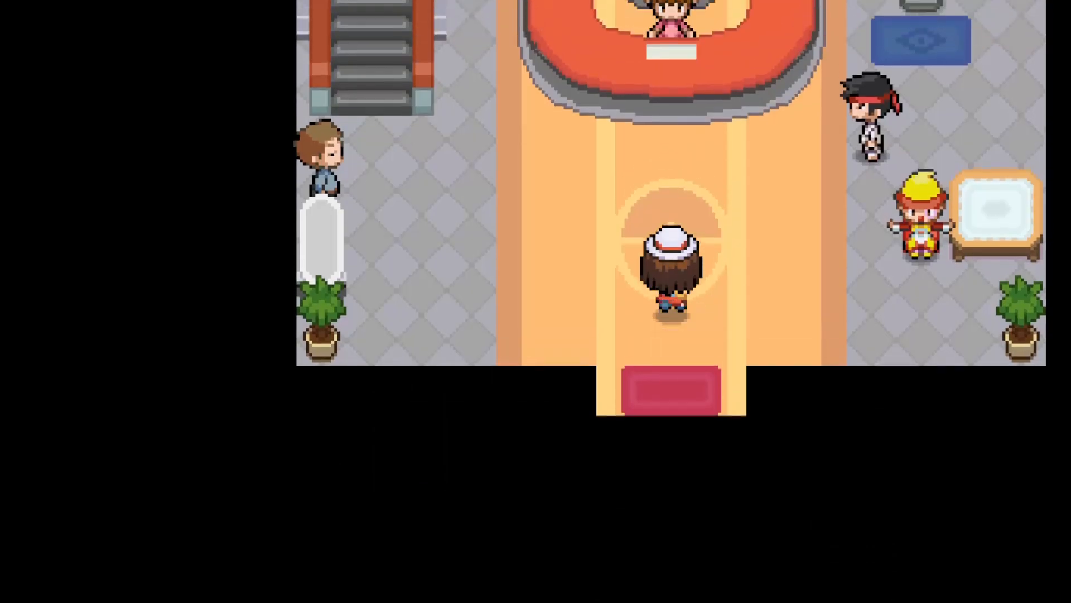
Have the nurse heal the whole party and finish her conversation
key(Return)
key(Return)
key(Return)
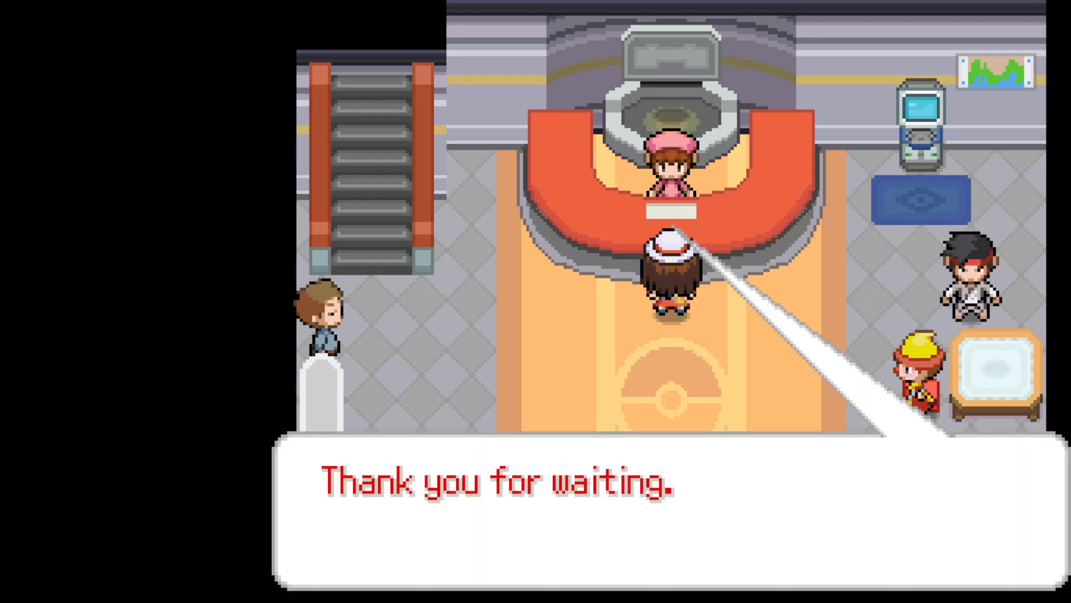
key(Return)
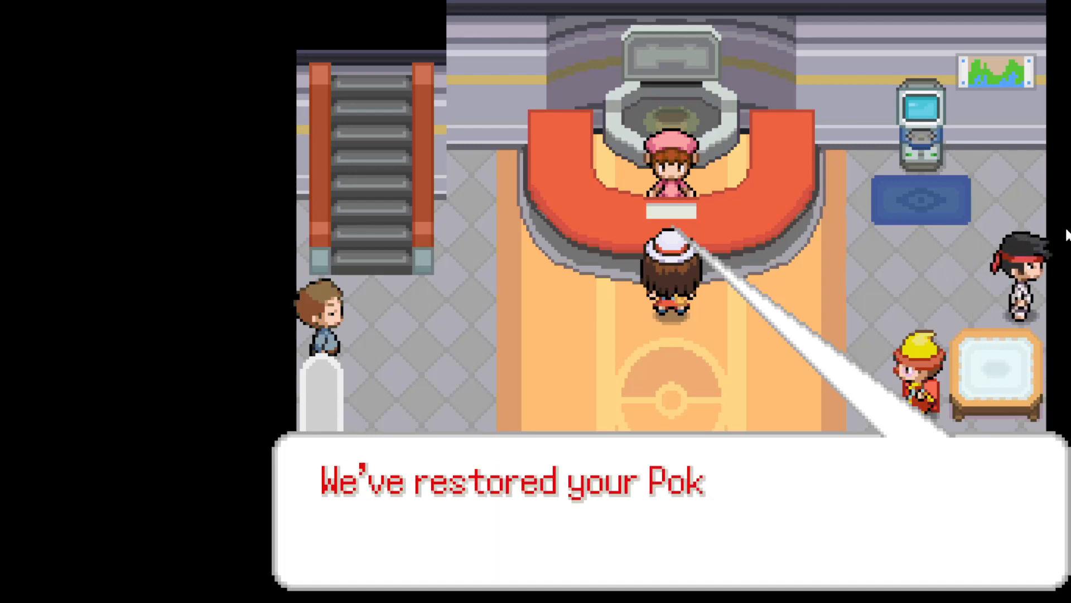
key(Return)
key(Return)
Examine Saurk's summary pages through to its moves, check its available Ivyckle sprites, and return to the party list
key(Escape)
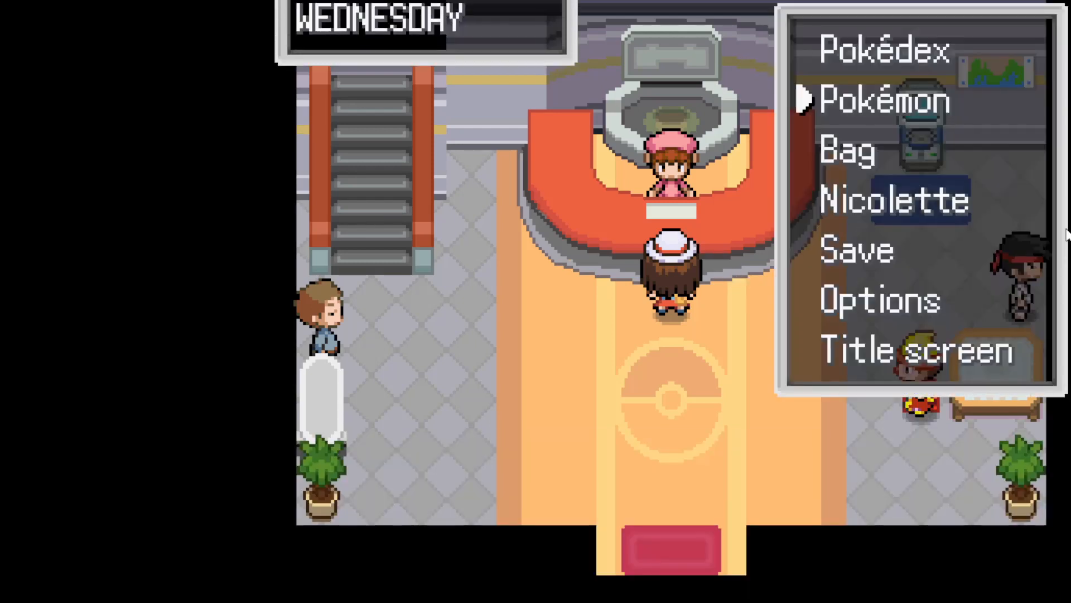
key(Return)
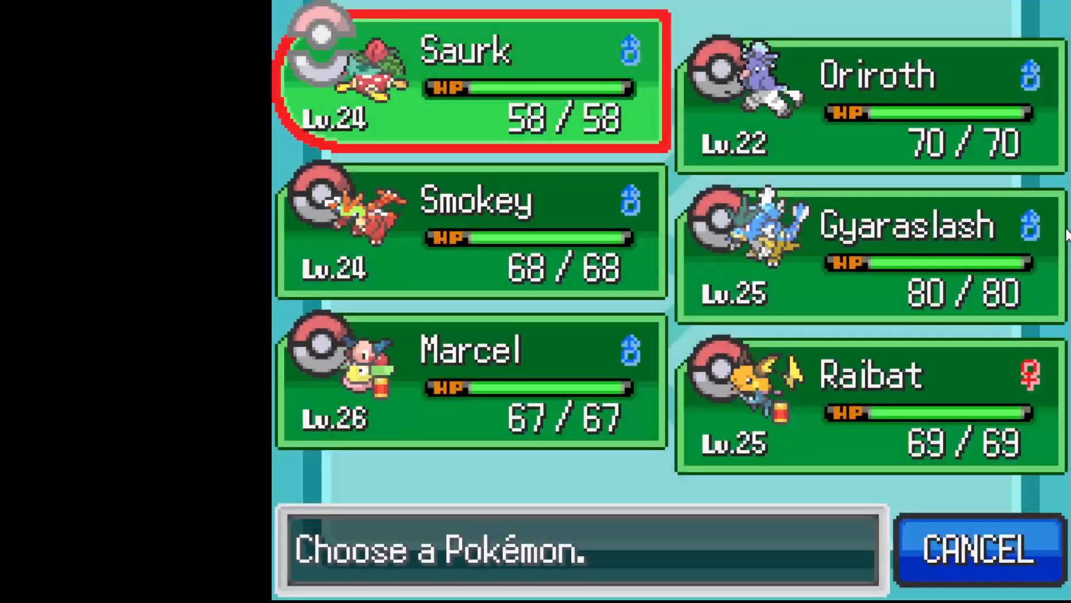
key(Return)
key(Return)
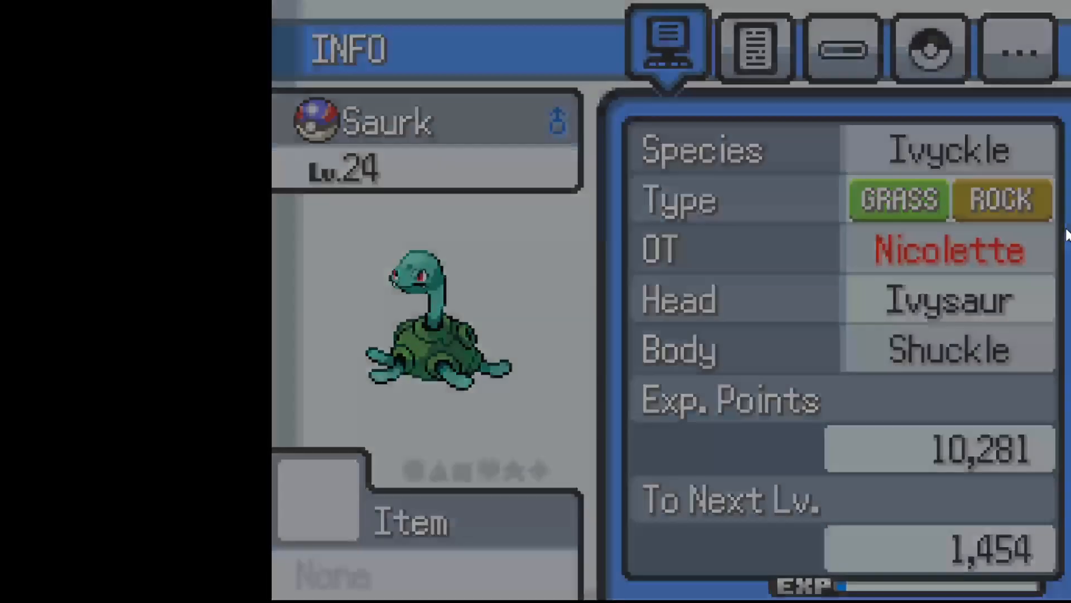
key(Right)
key(Right)
key(Right)
key(Escape)
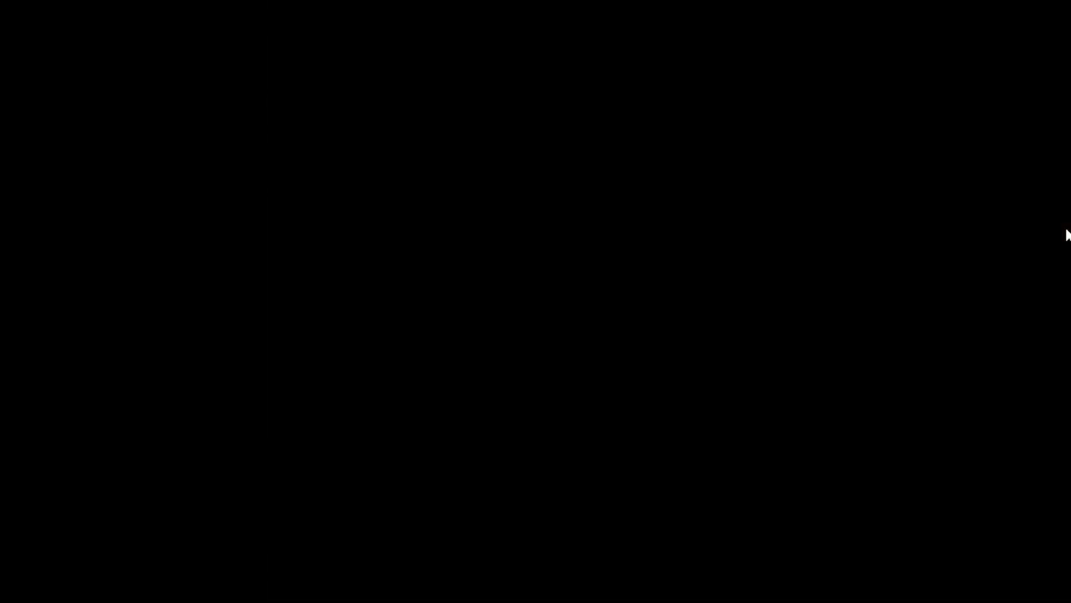
key(Right)
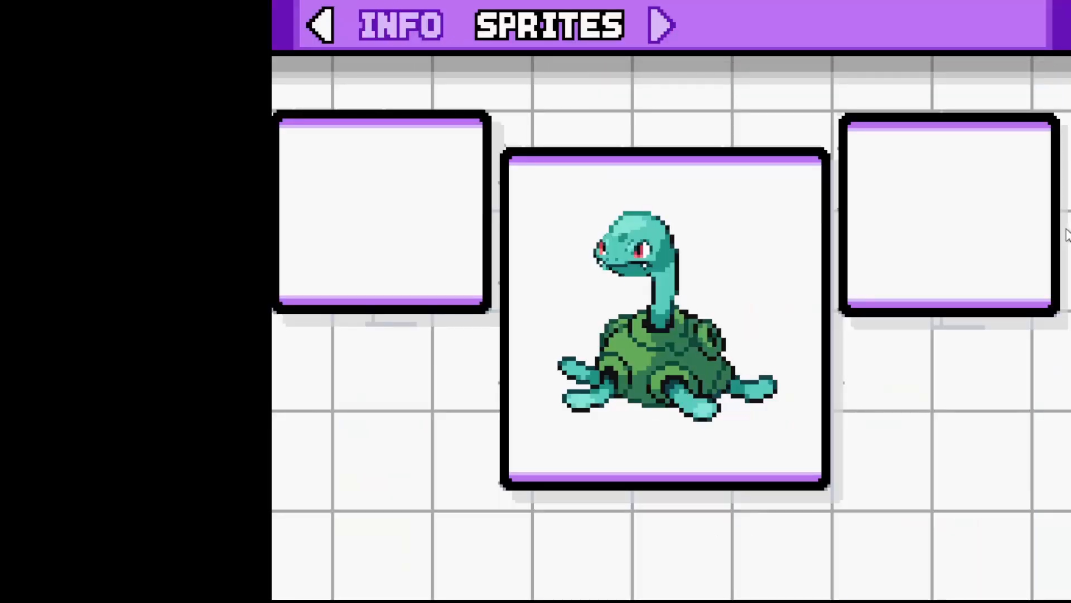
key(Escape)
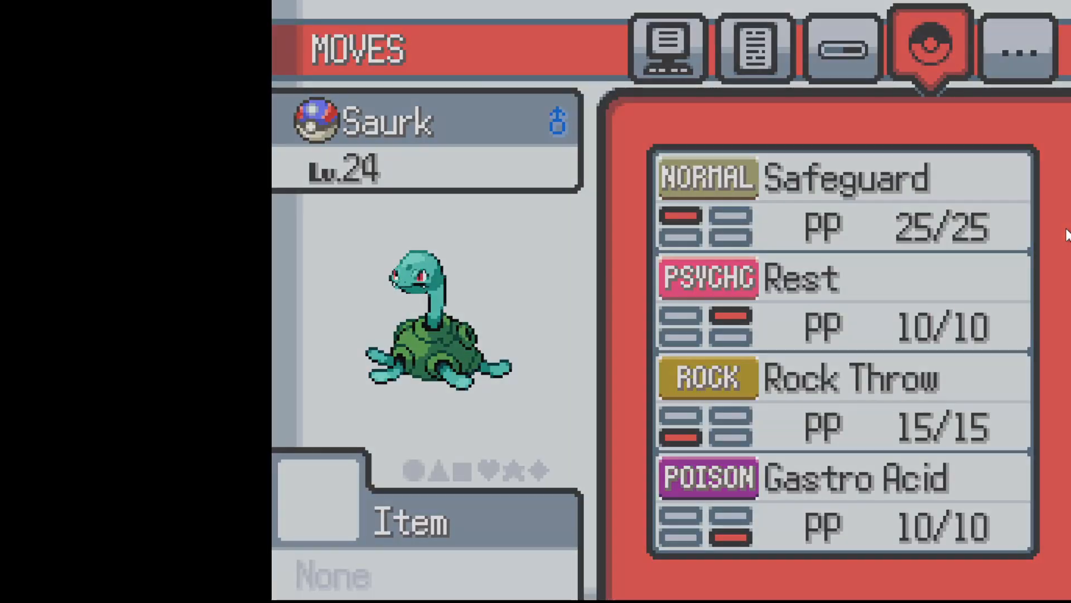
key(Escape)
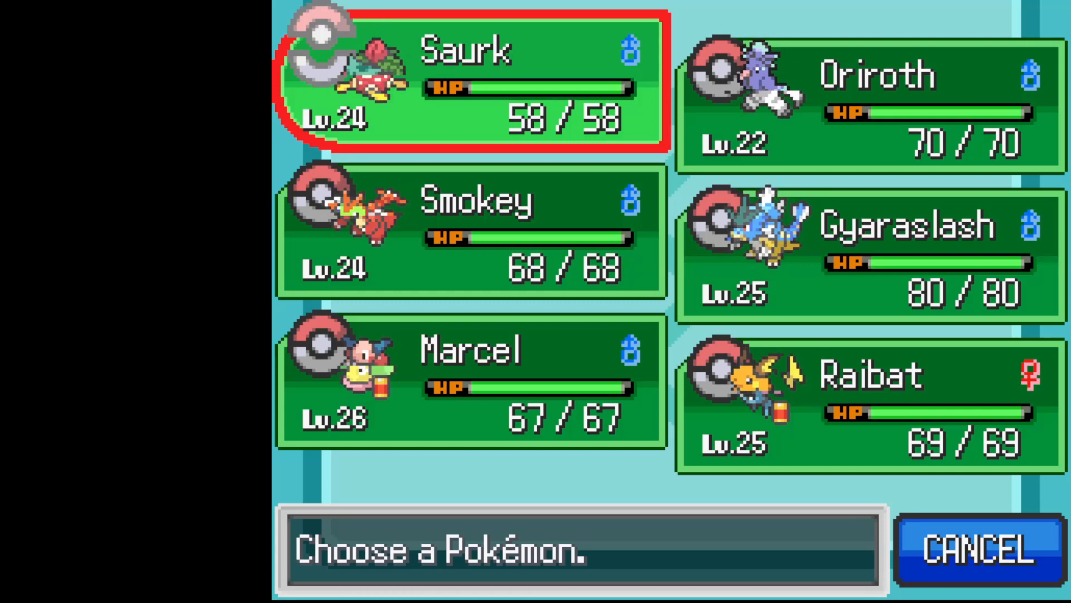
Switch away from the game to the desktop and launch Adobe Photoshop CS5
key(alt+Tab)
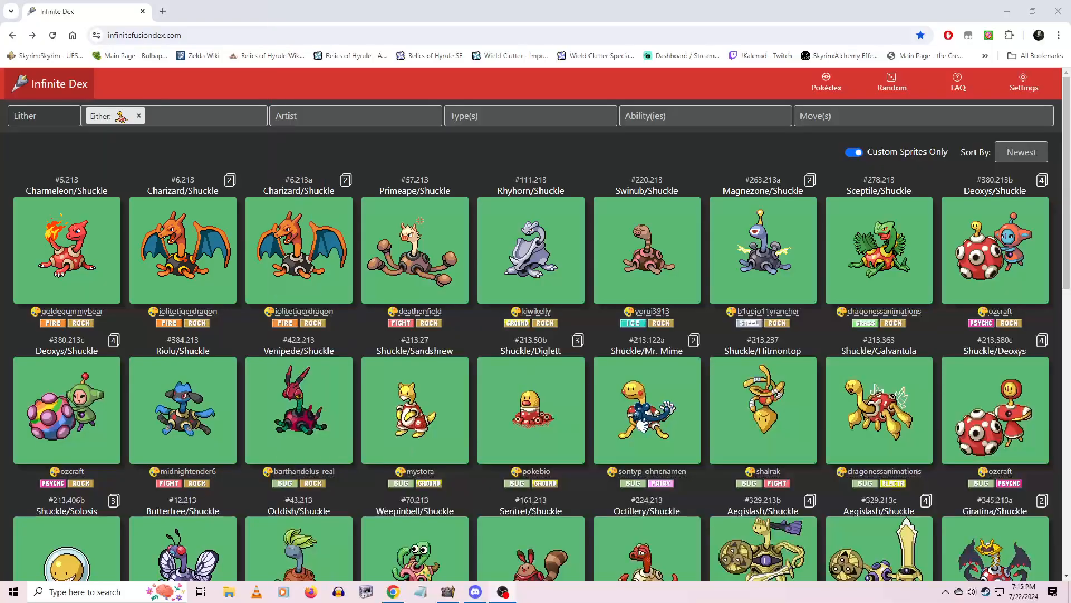
key(super)
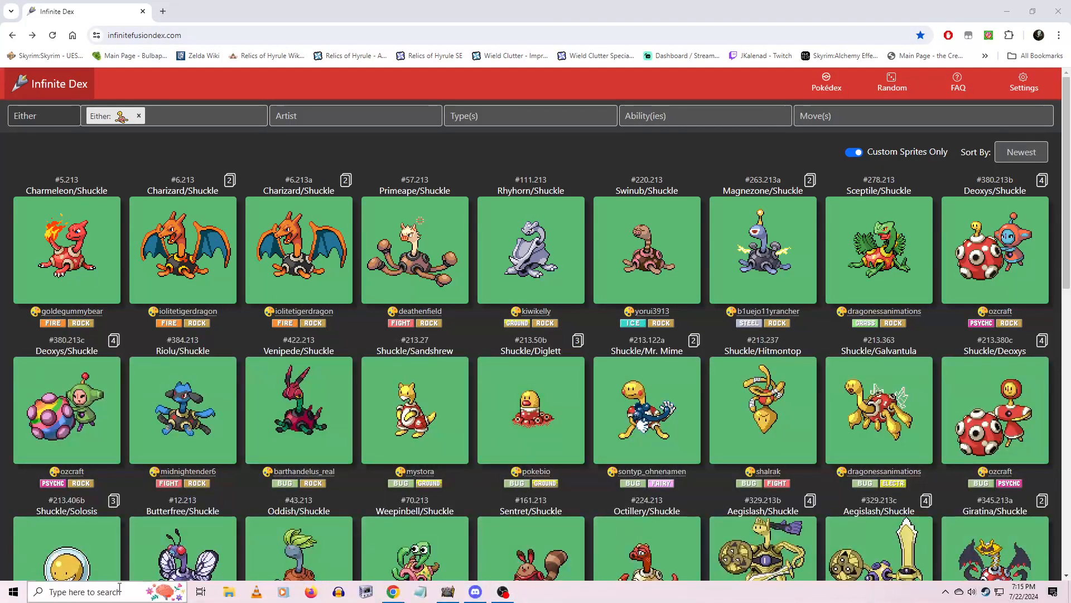
click(266, 474)
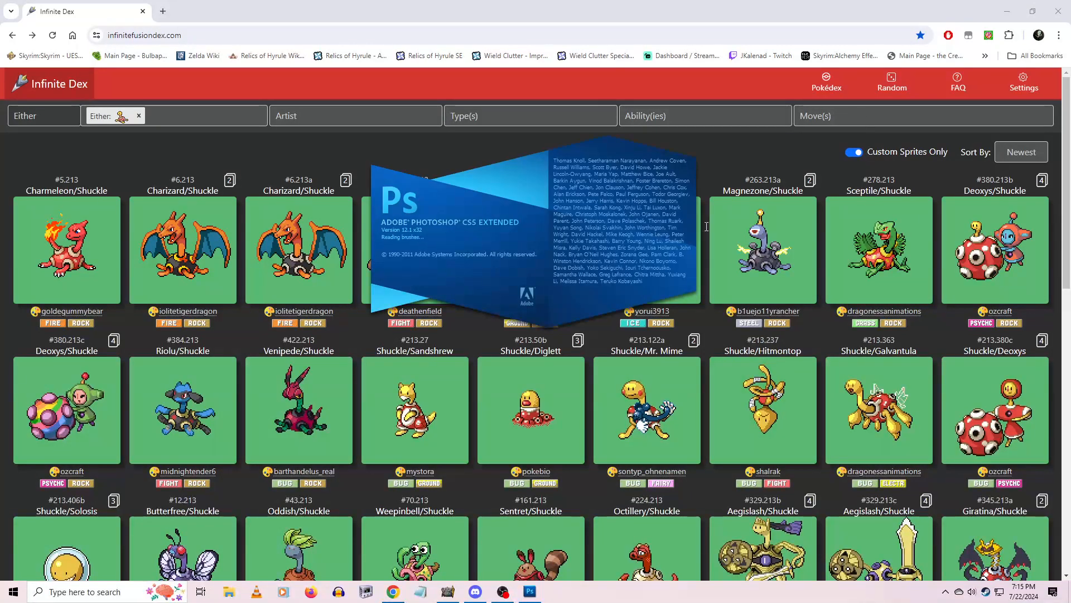
Open the Pokémon Database sprite archive in a new browser tab
key(ctrl+t)
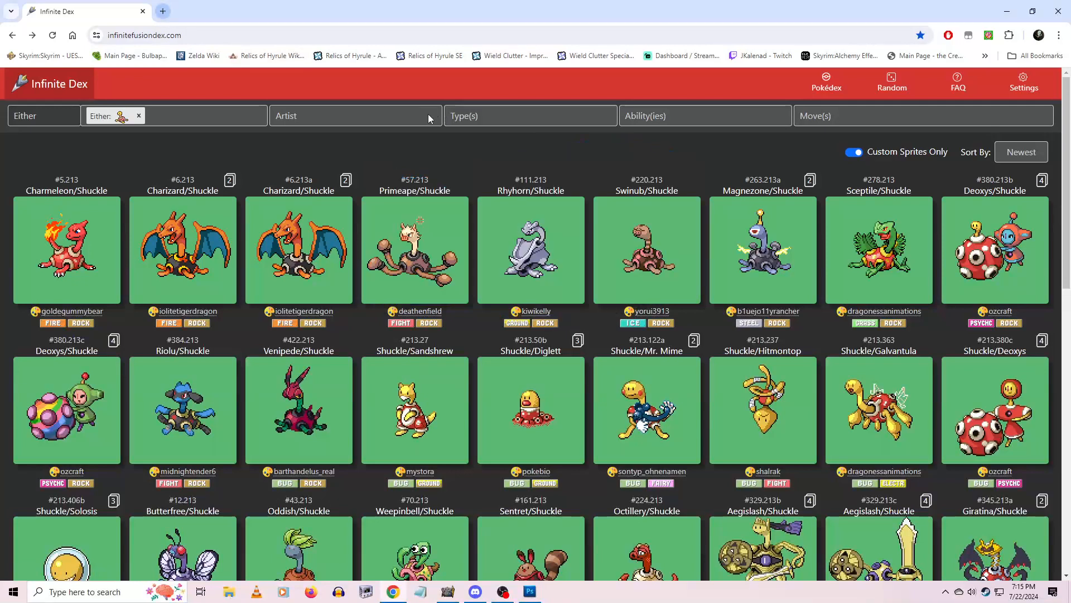
text(pokemon)
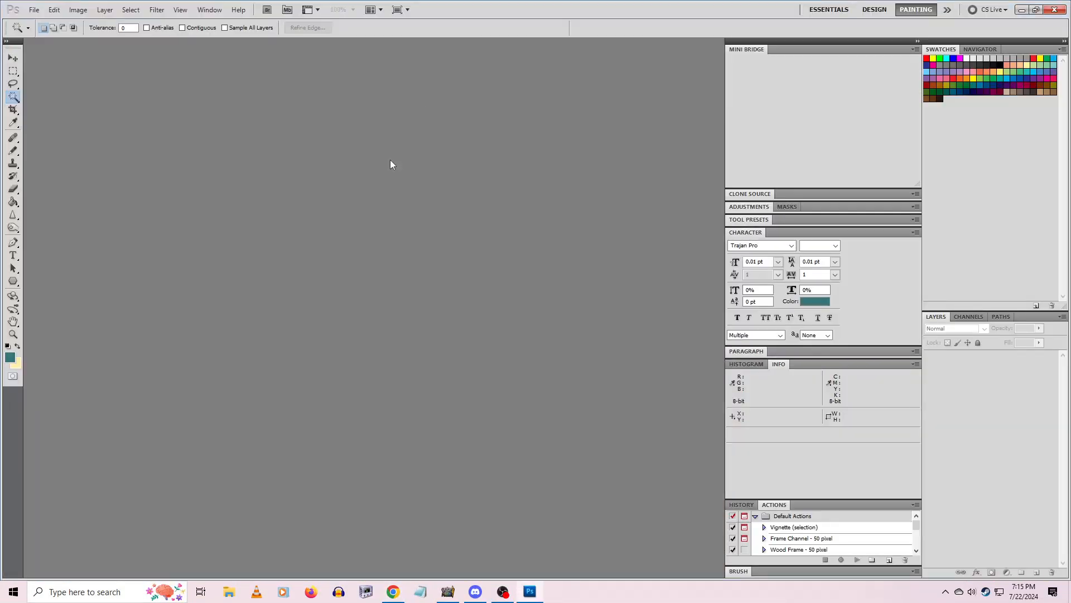
click(393, 590)
key(Return)
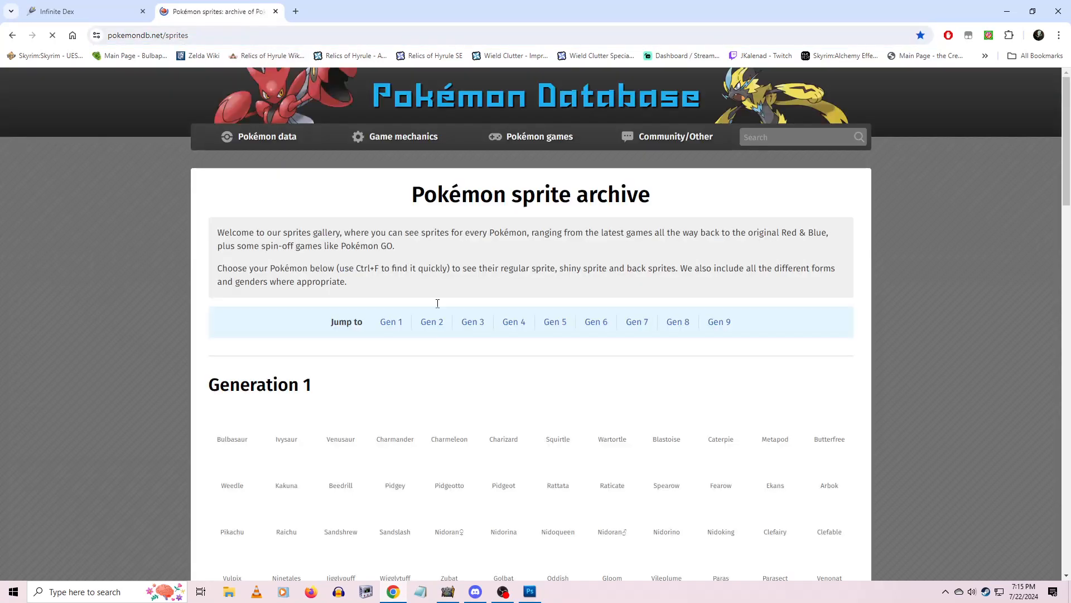
Go to Ivysaur's sprite gallery and bring up the image options for its normal Generation 5 sprite
click(278, 442)
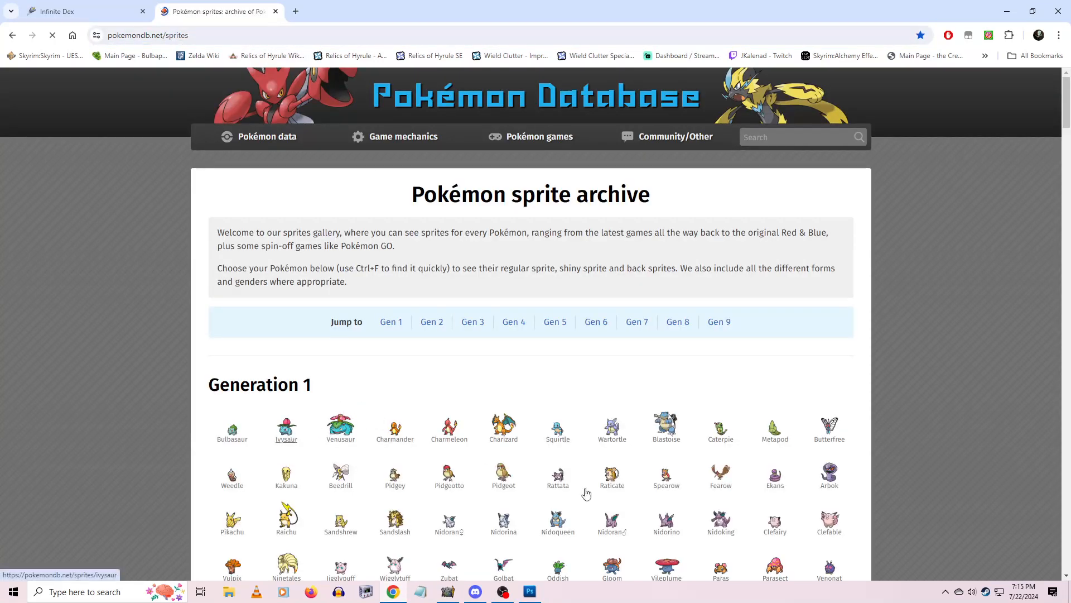
scroll(619, 491, down, 2)
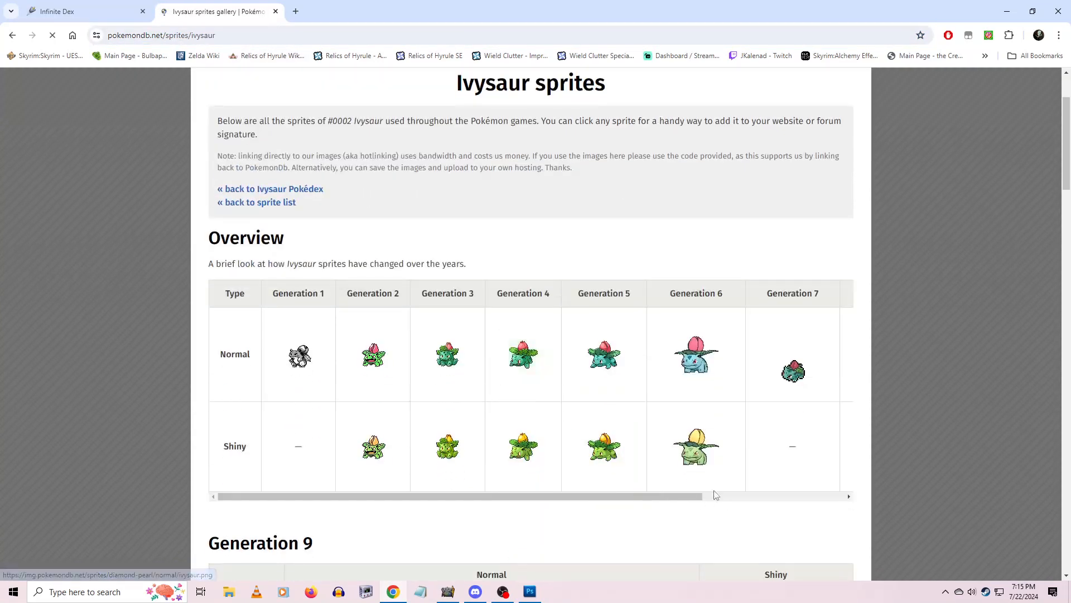
click(625, 385)
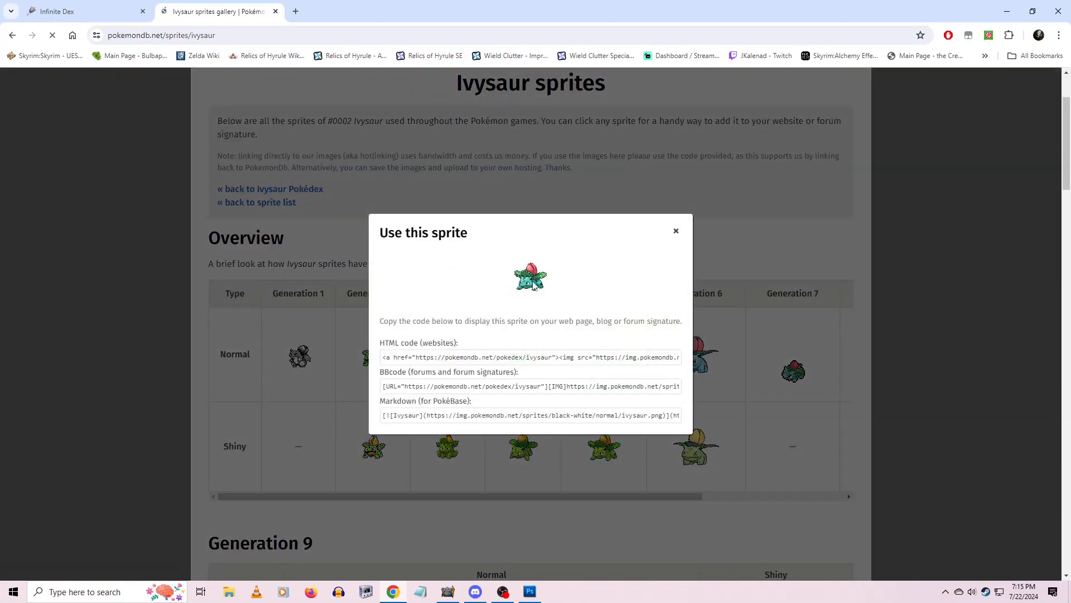
right_click(530, 283)
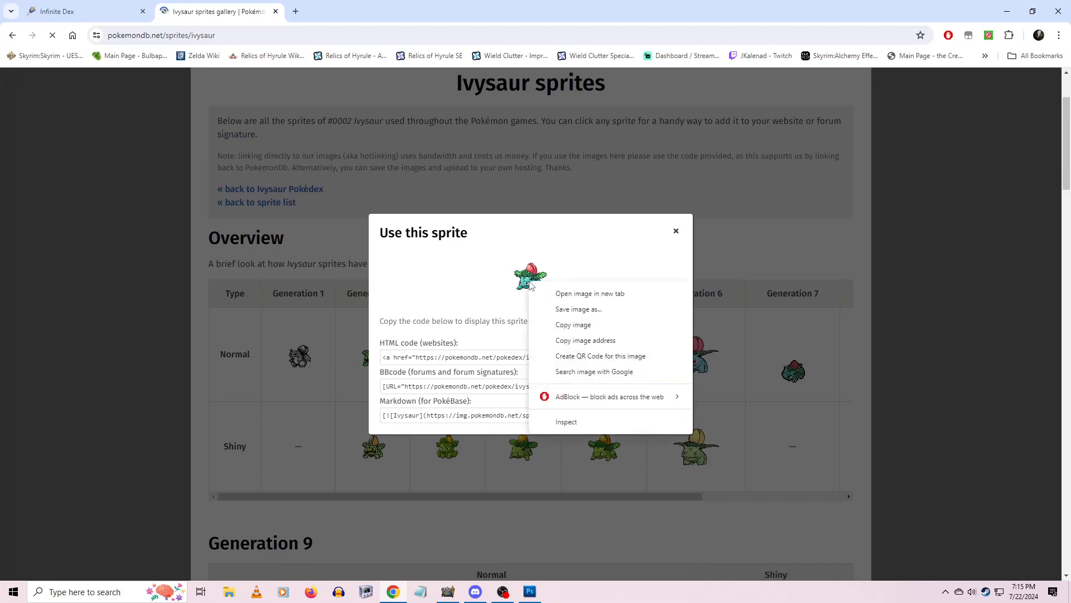
Save the Ivysaur sprite as ivysaur.png in the sources folder of Infinite Fusion Sprites on the Desktop, and dismiss the sprite popup
click(593, 310)
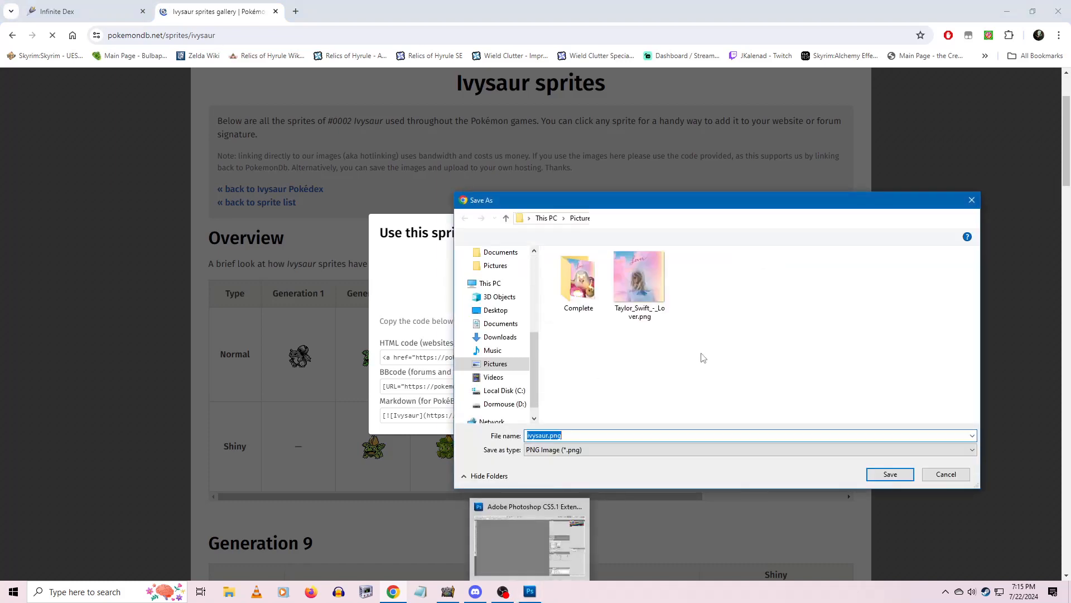
click(581, 218)
scroll(498, 385, down, 1)
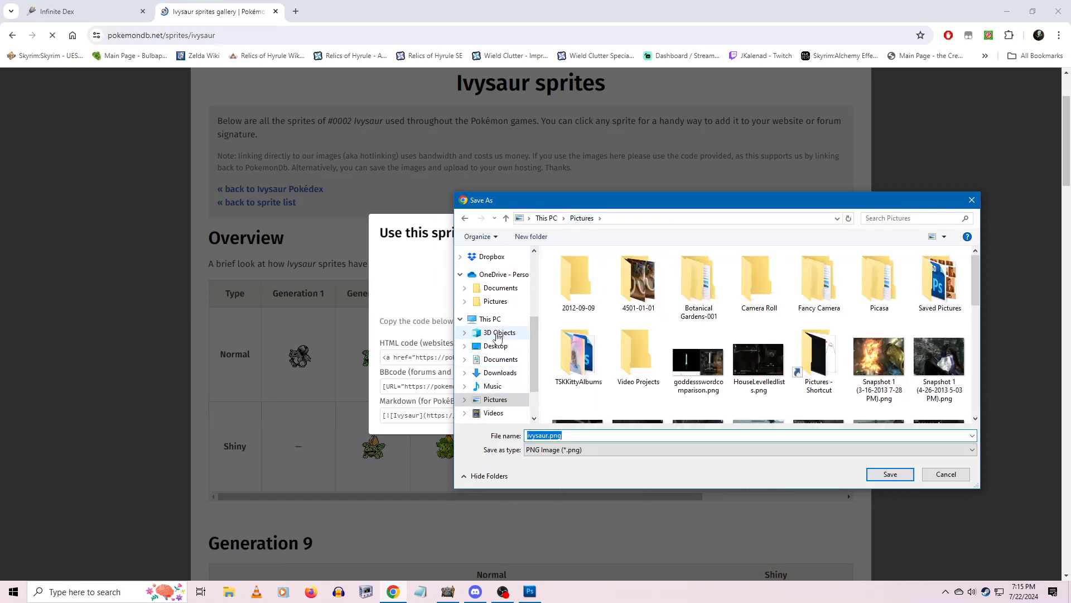
click(498, 346)
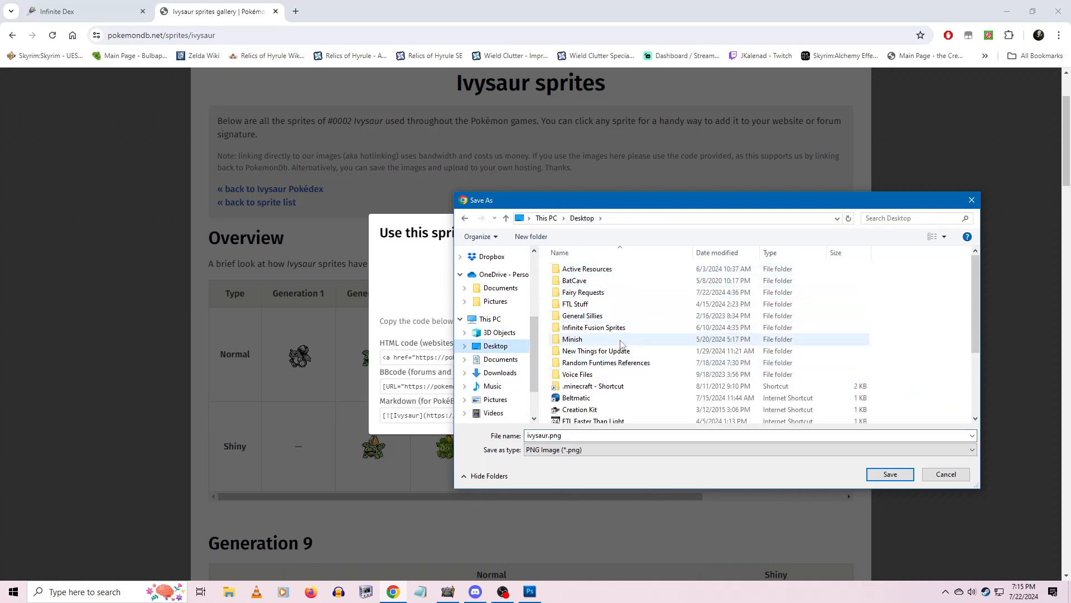
double_click(611, 328)
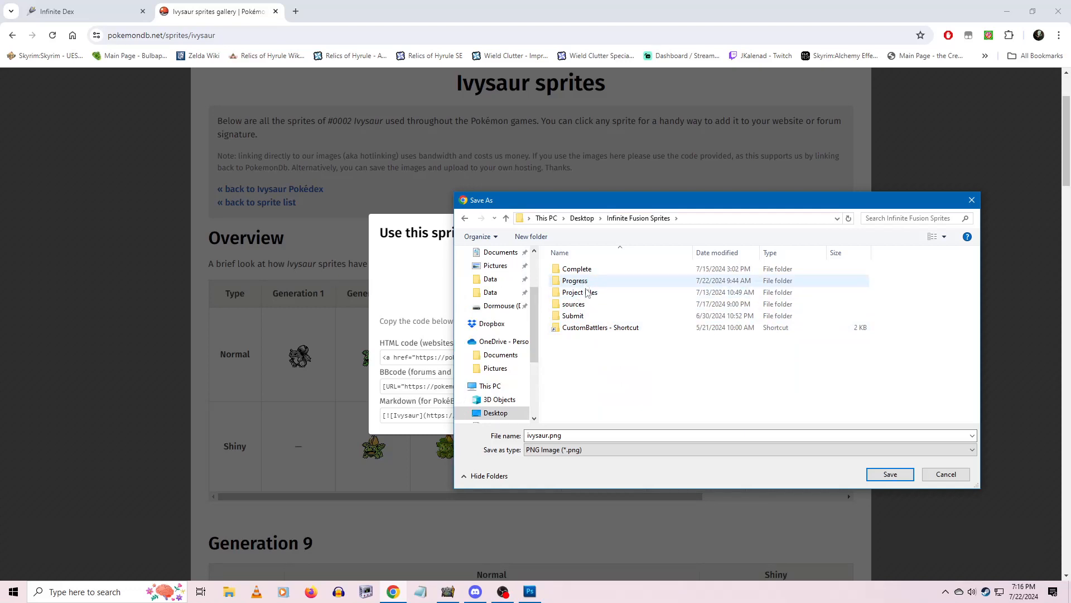
click(587, 294)
double_click(588, 295)
click(466, 218)
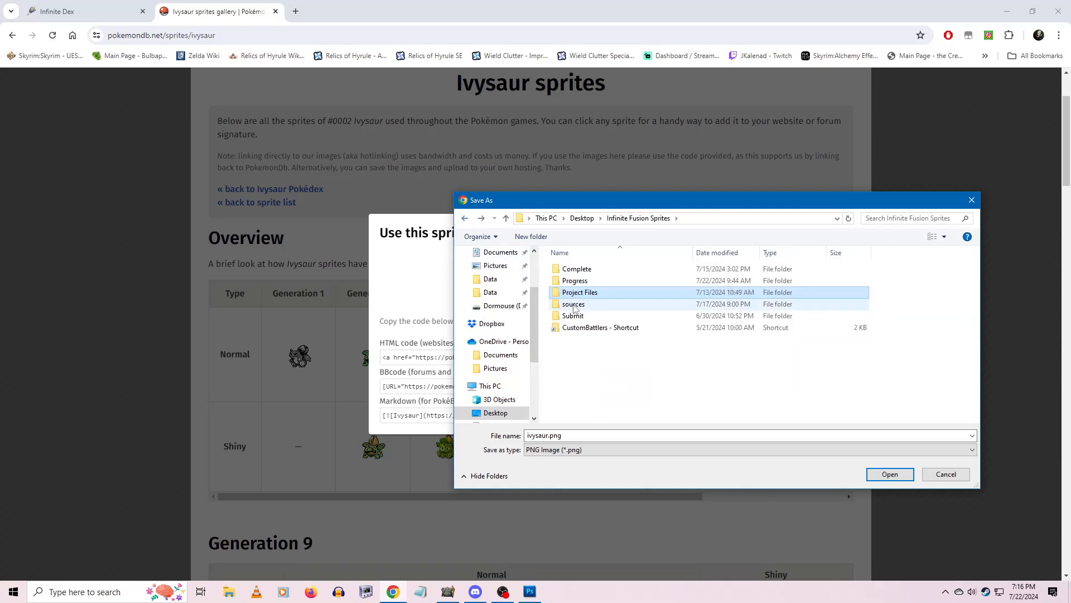
double_click(574, 306)
click(904, 476)
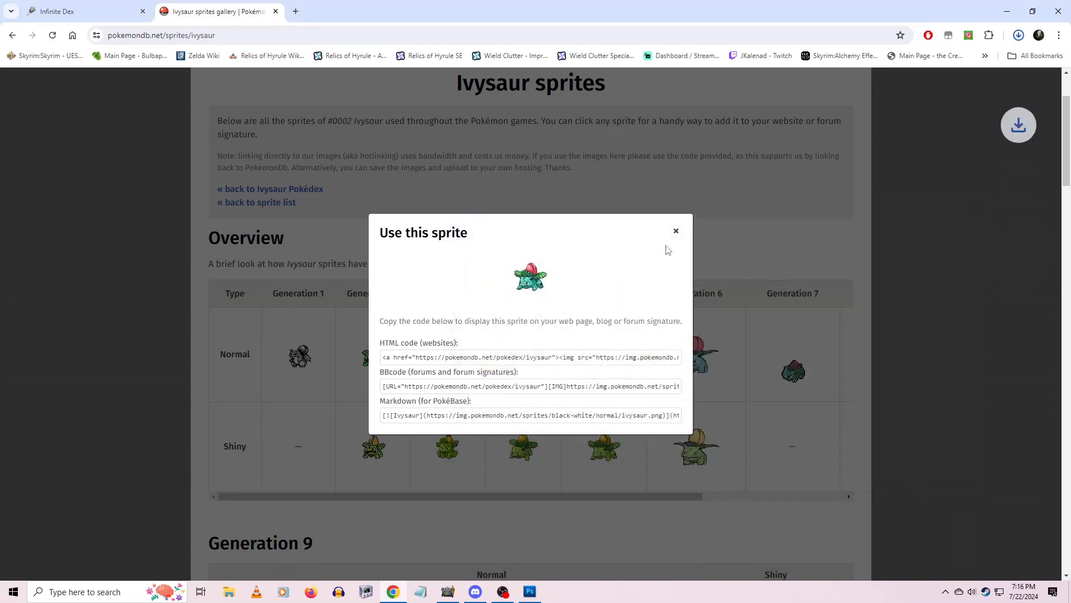
click(676, 230)
Search Pokémon Database for "shuck", open Shuckle's Pokédex page, and jump to its Sprites section
scroll(607, 232, up, 2)
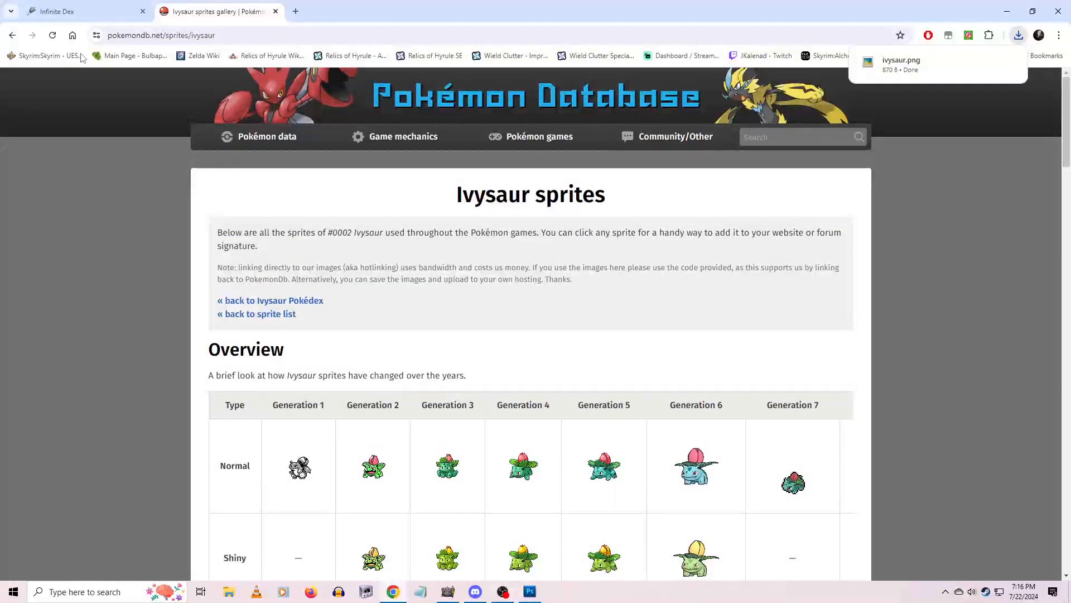
click(768, 141)
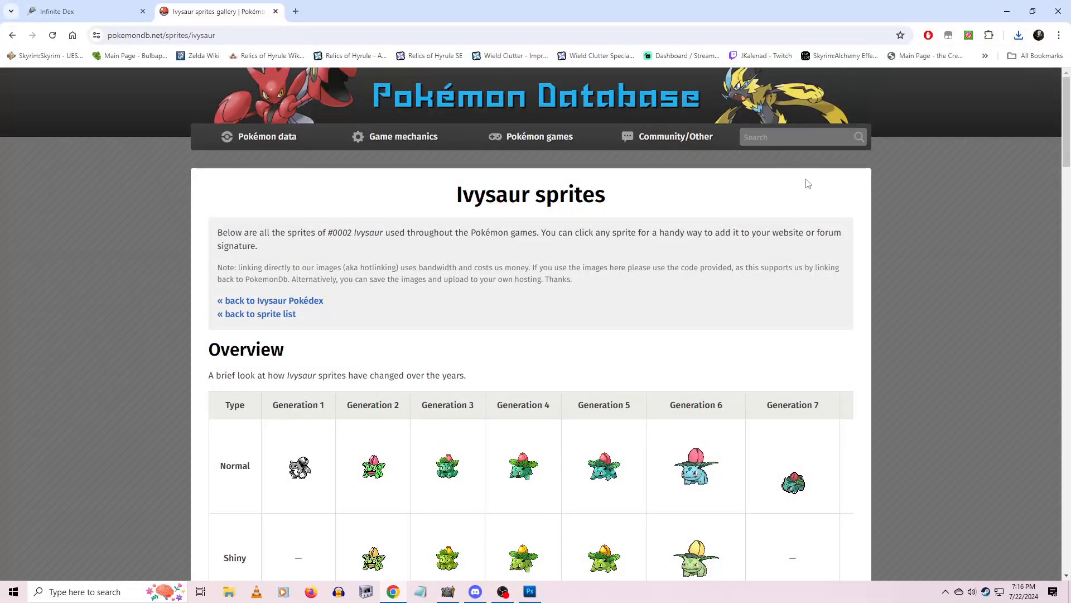
text(shuck)
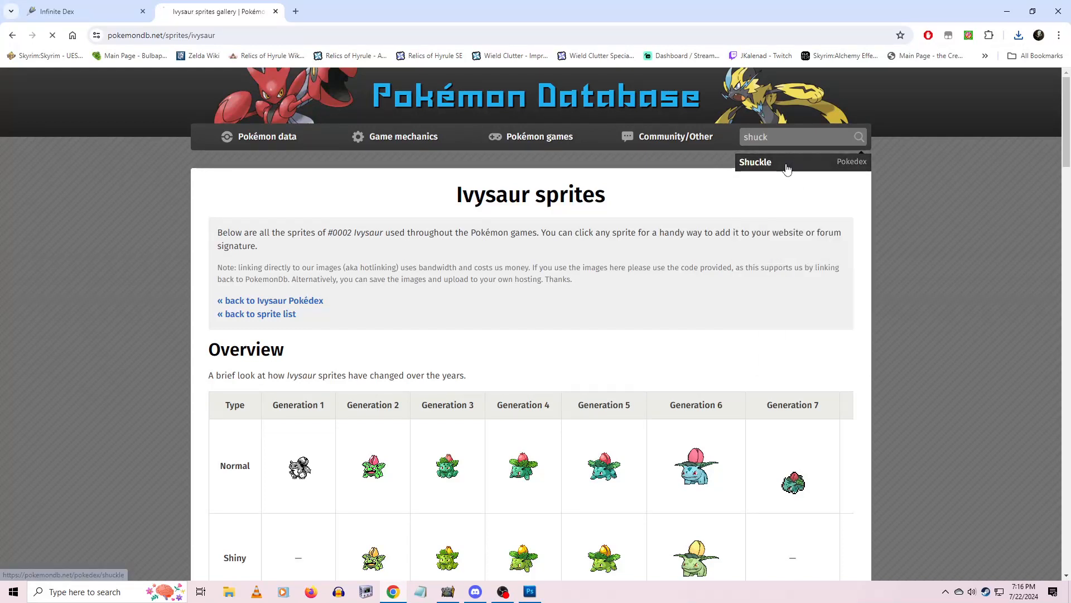
click(781, 164)
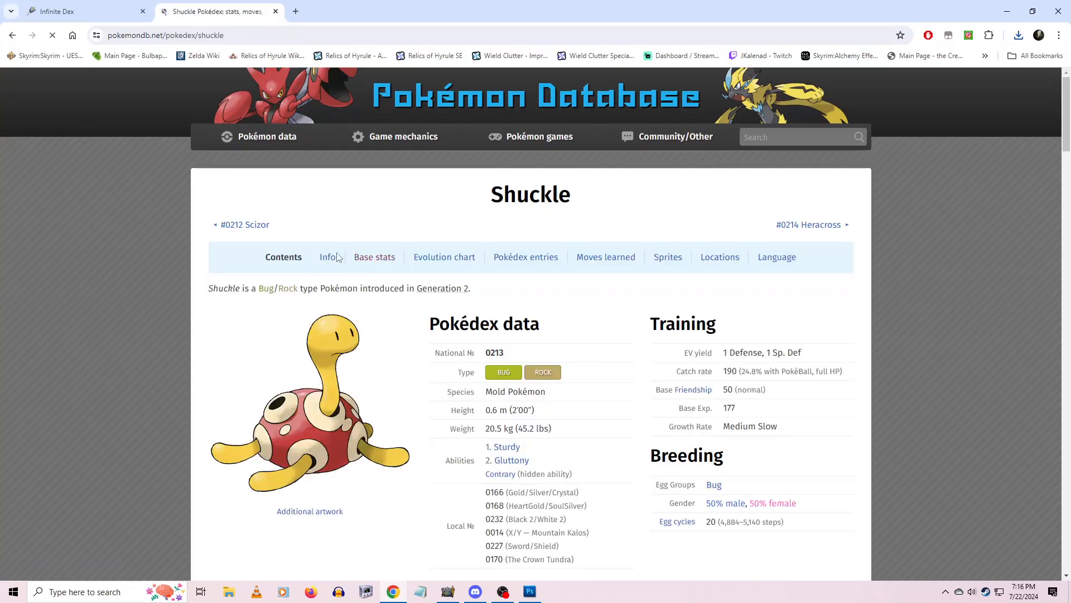
click(678, 263)
Save Shuckle's normal Generation 5 sprite as shuckle.png and dismiss the sprite popup
click(531, 171)
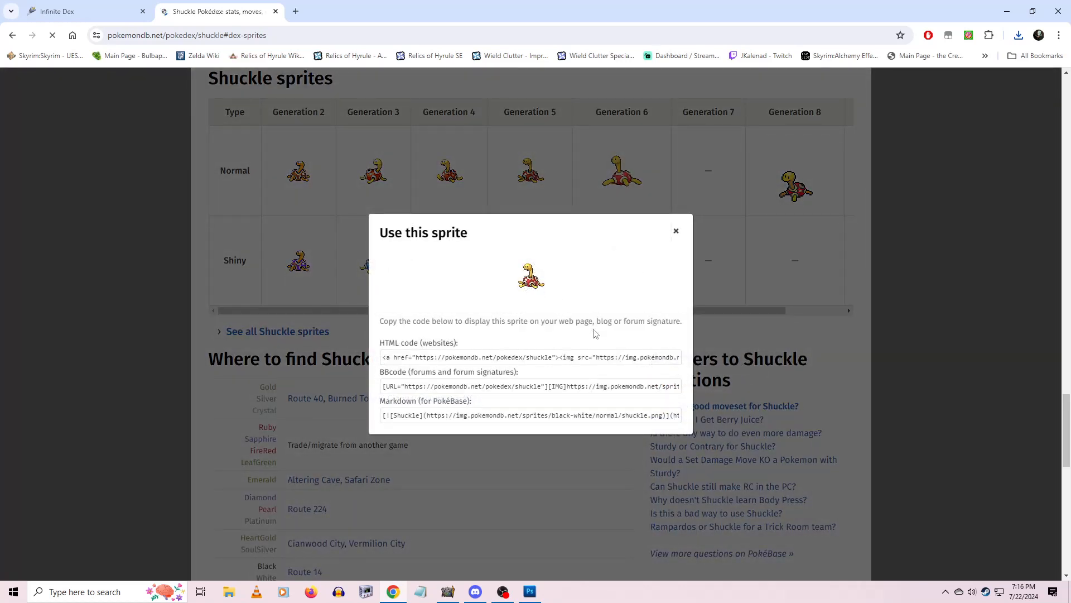
right_click(539, 279)
click(636, 328)
click(889, 475)
click(673, 234)
Open the saved ivysaur.png and shuckle.png files from the file explorer in Photoshop
click(531, 592)
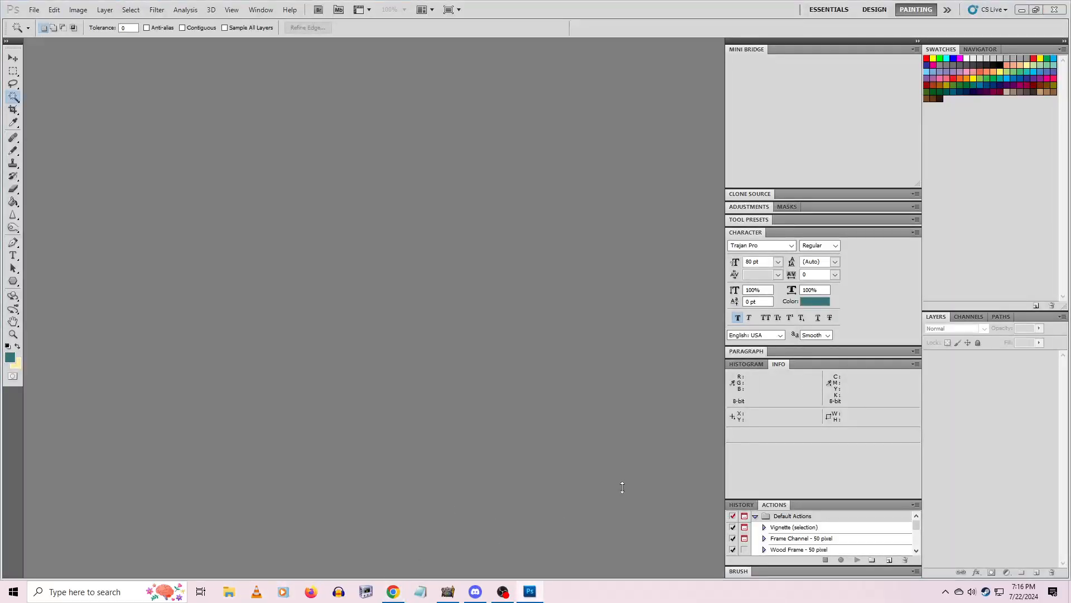
click(229, 592)
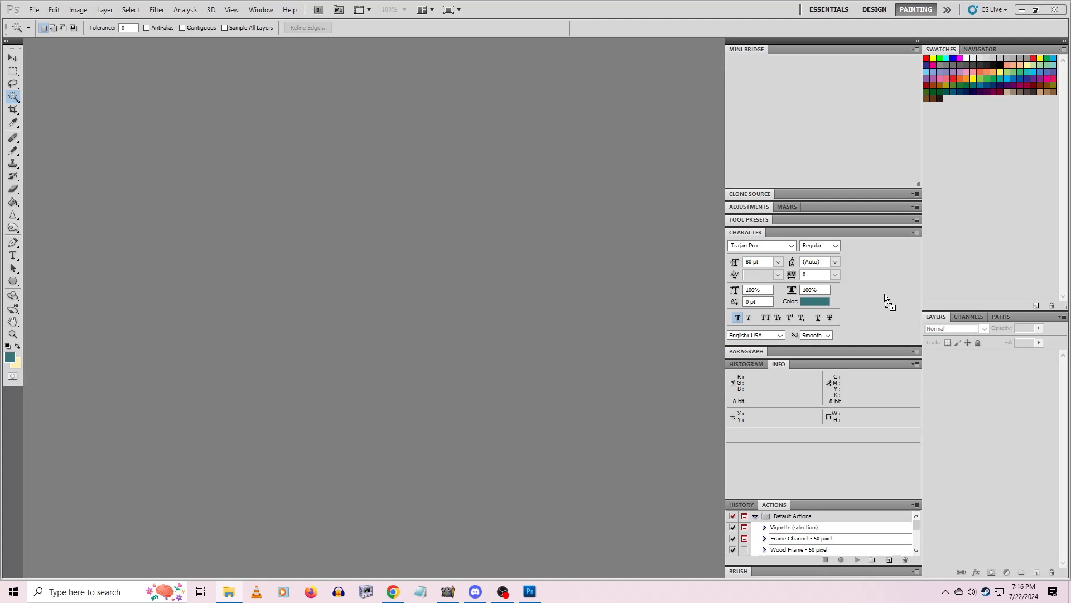
drag(885, 294, 437, 93)
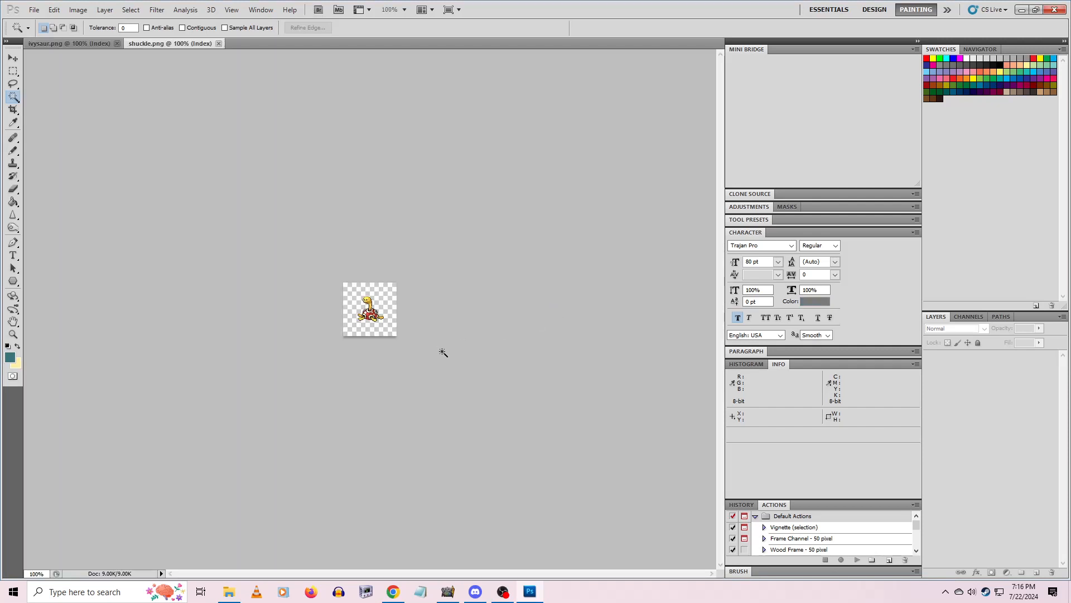
Convert ivysaur.png from Indexed Color to RGB Color mode
click(89, 51)
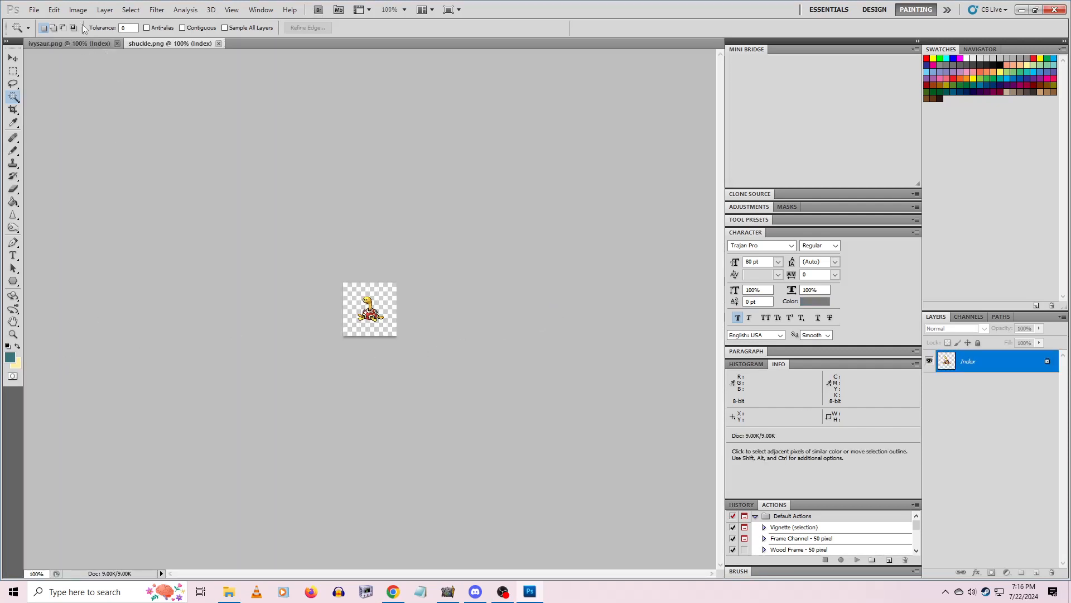
click(78, 10)
mouse_move(128, 24)
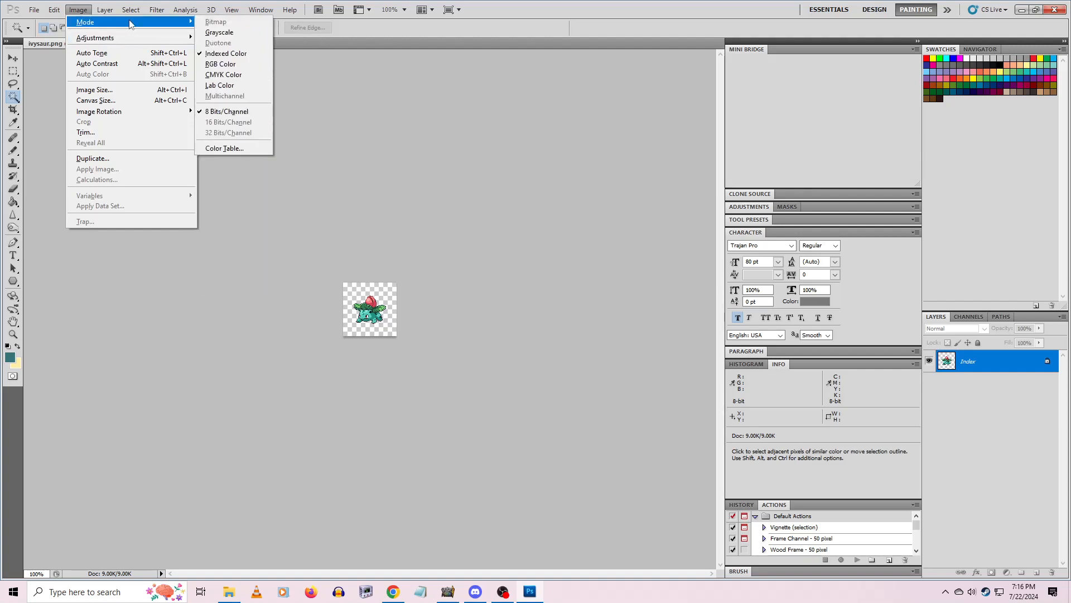
click(226, 64)
Convert shuckle.png from Indexed Color to RGB Color mode
click(175, 43)
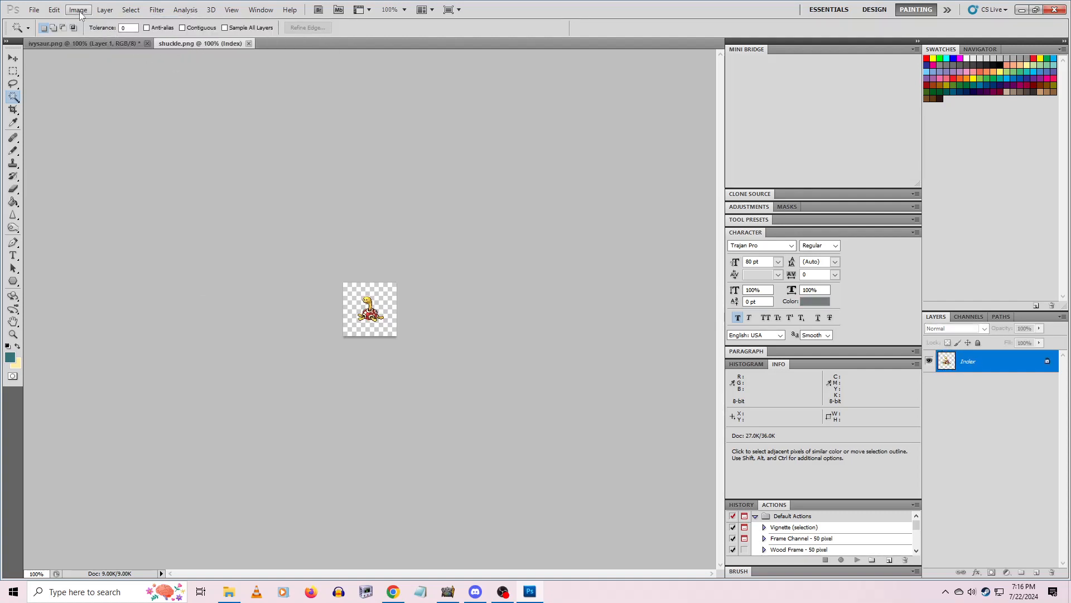
click(78, 9)
mouse_move(110, 27)
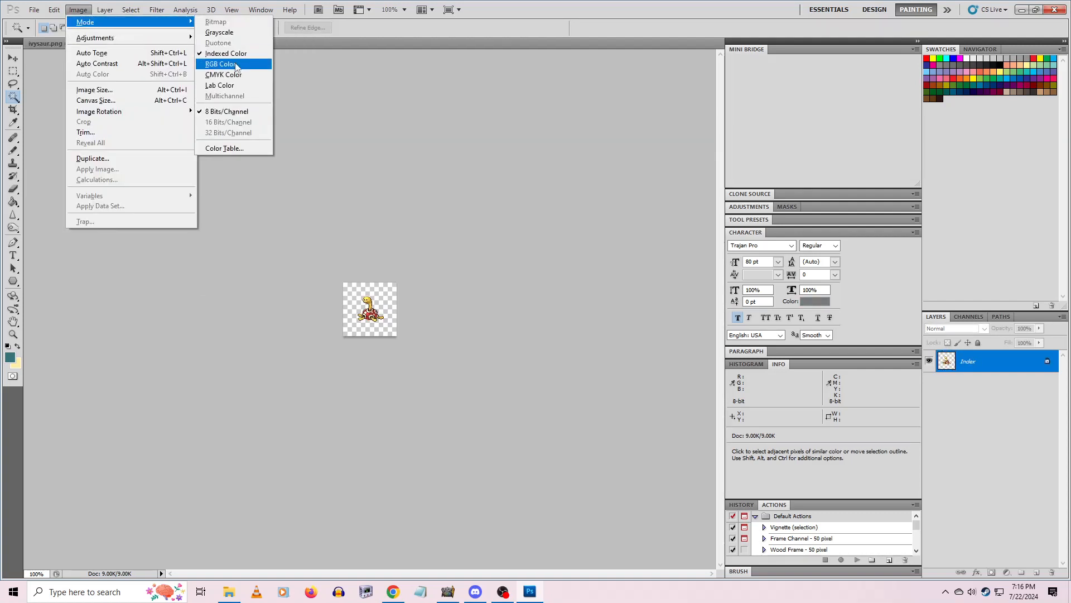
click(227, 65)
Magnify both the Shuckle and Ivysaur sprites to 600% for pixel-level viewing
click(13, 334)
click(358, 333)
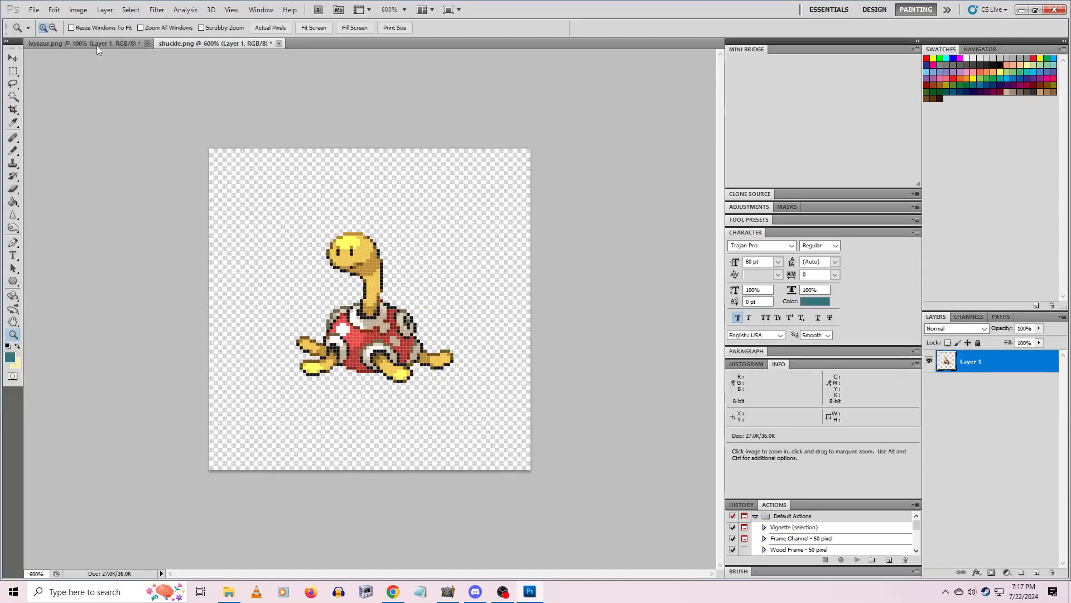
click(96, 45)
click(511, 399)
click(511, 399)
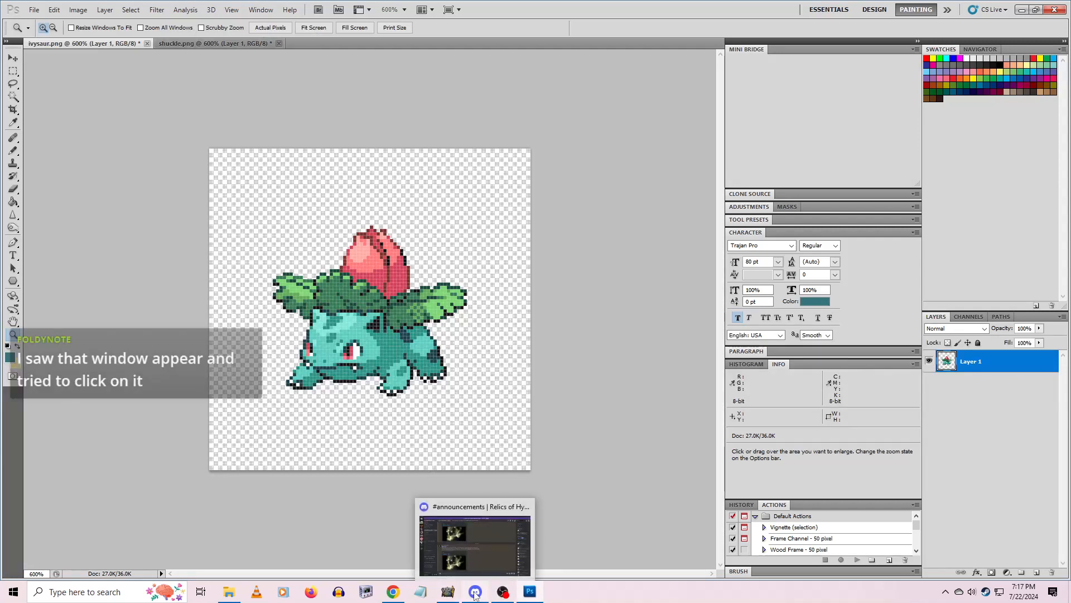
Switch to the Infinite Fusion game window and open Saurk's summary to view its current fusion sprite
mouse_move(510, 596)
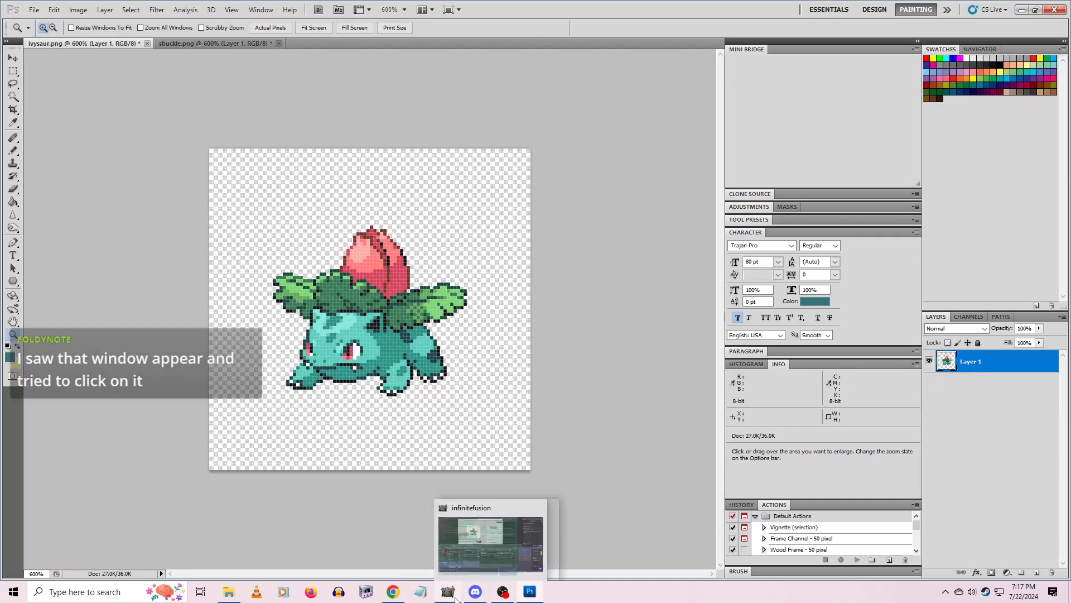
mouse_move(449, 592)
click(454, 549)
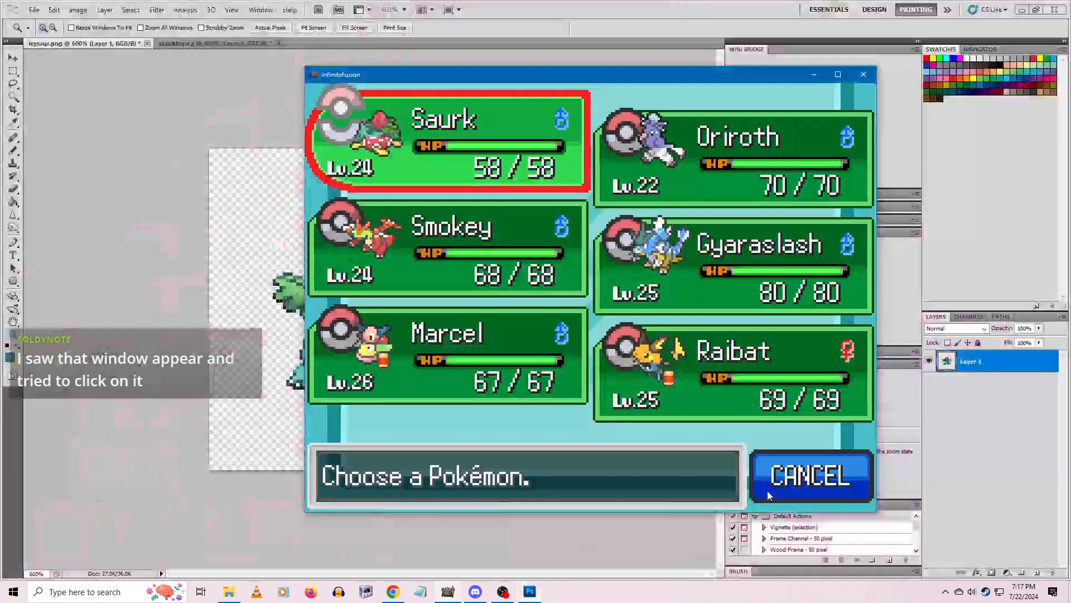
key(Return)
key(Return)
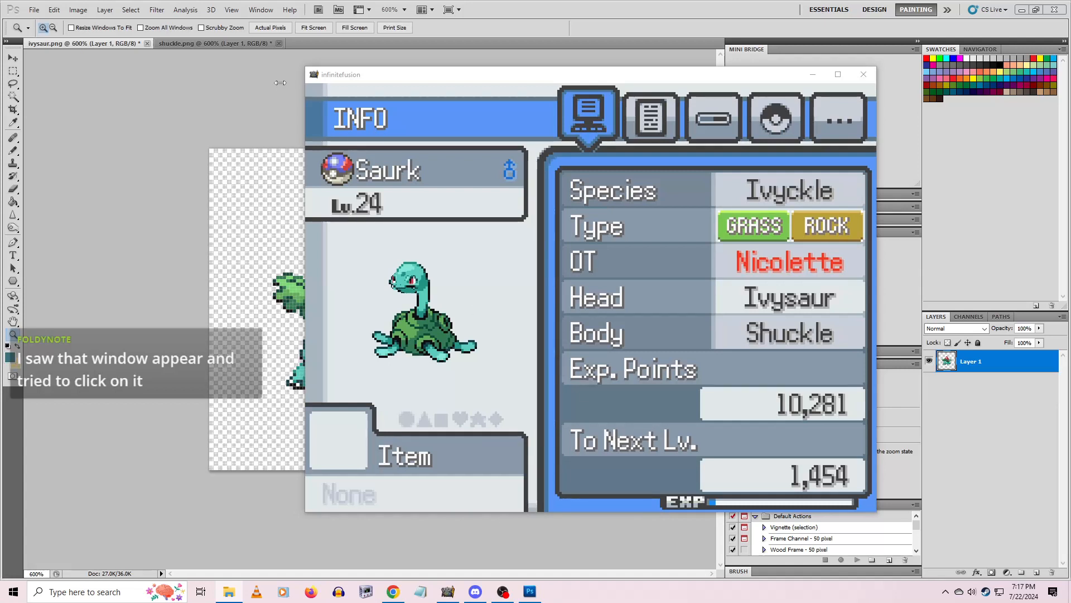
Return to Photoshop and compare the Shuckle sprite with the Ivysaur sprite, ending on ivysaur.png
click(203, 43)
click(202, 43)
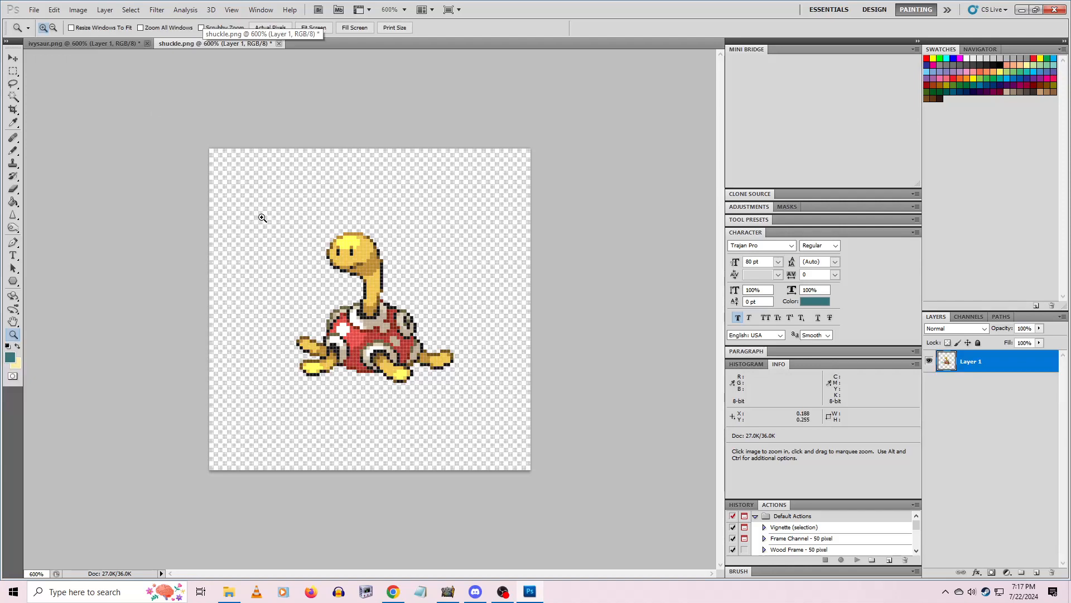
click(77, 43)
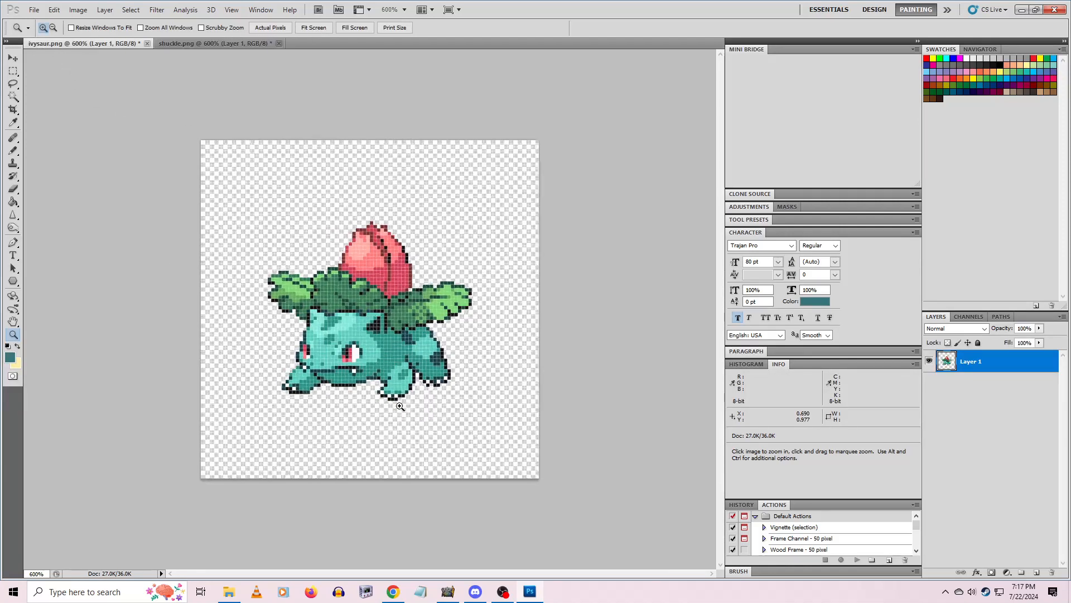
Copy a rectangular area around Ivysaur's face and paste it into shuckle.png, placing it in the empty space above and right of Shuckle
click(400, 407)
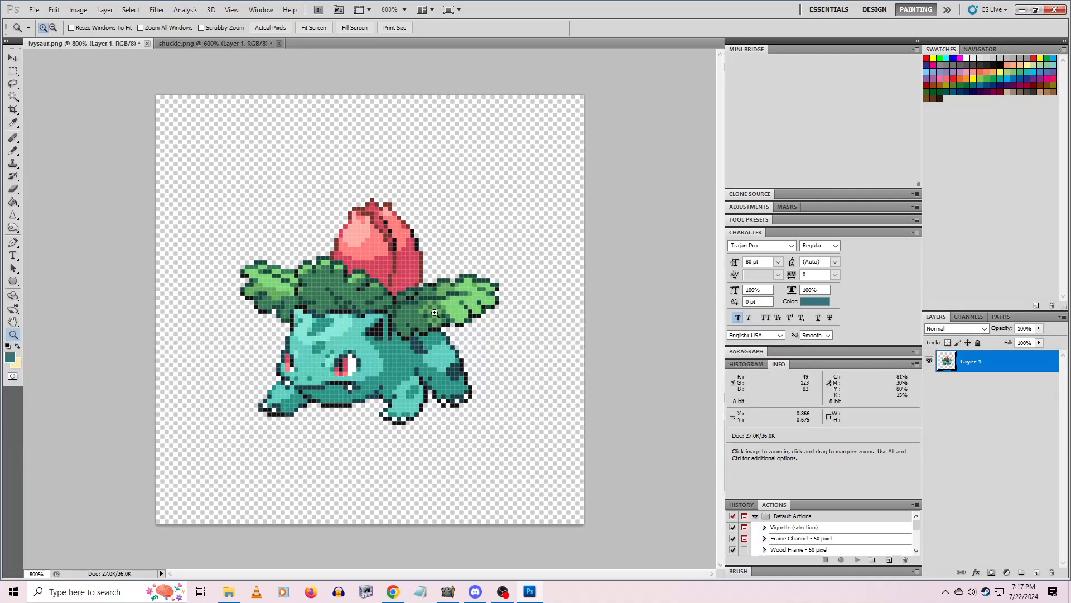
click(230, 43)
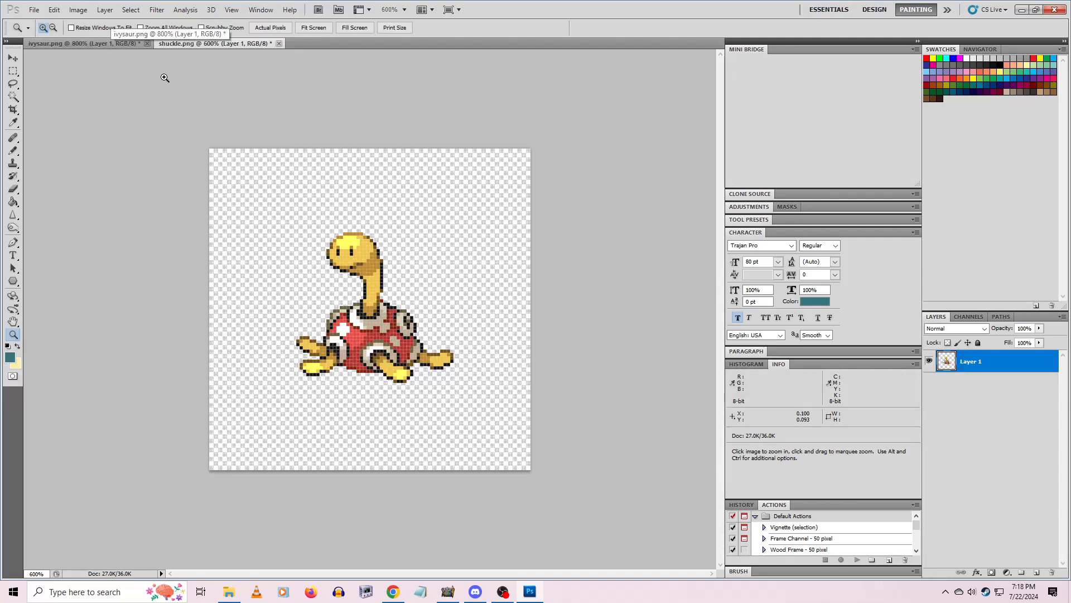
click(116, 42)
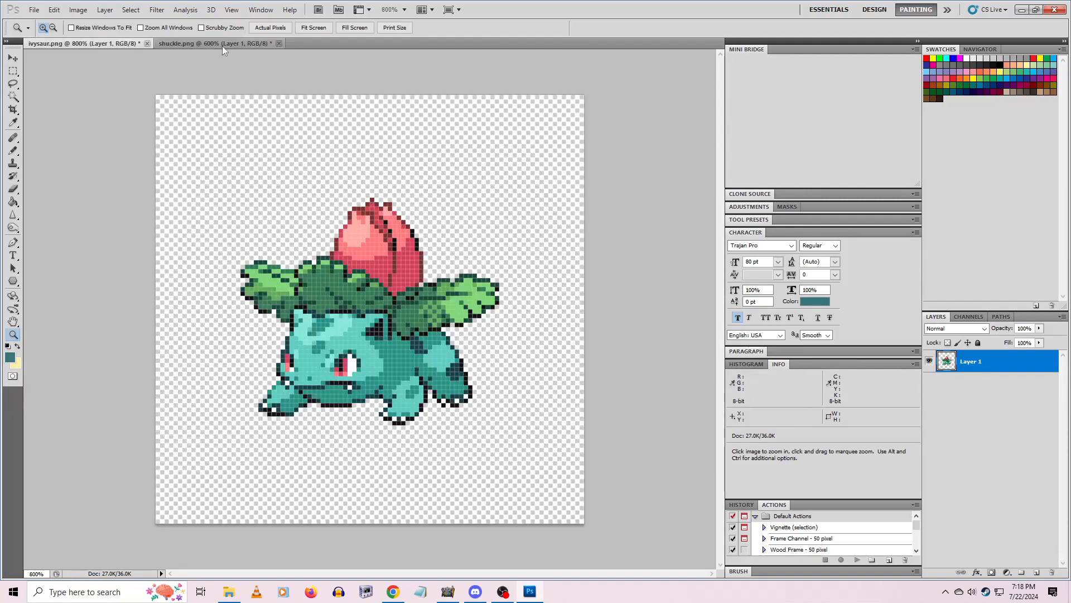
click(353, 437)
key(l)
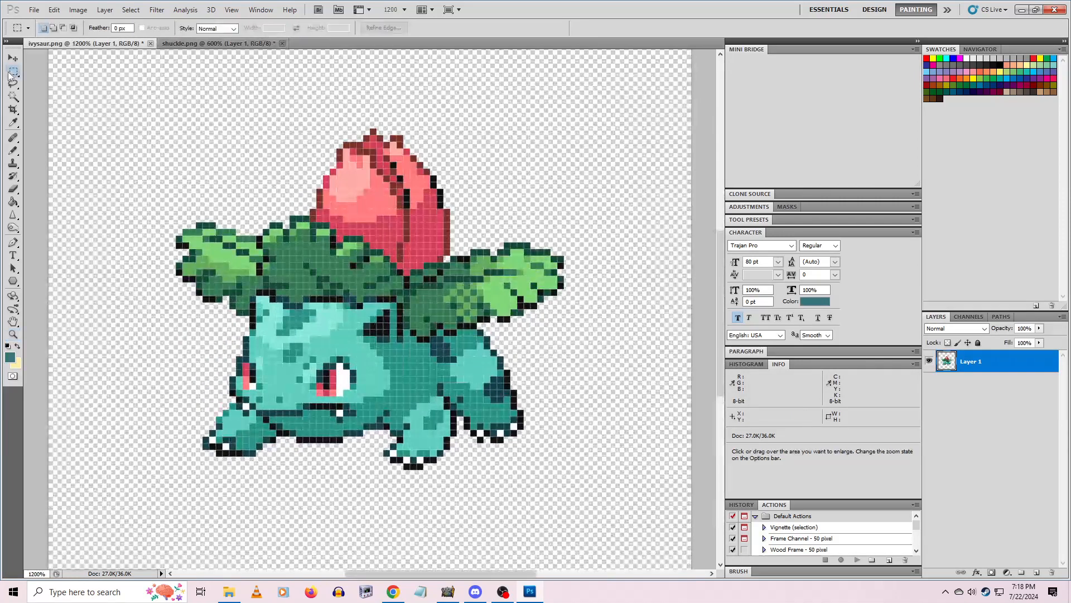
key(m)
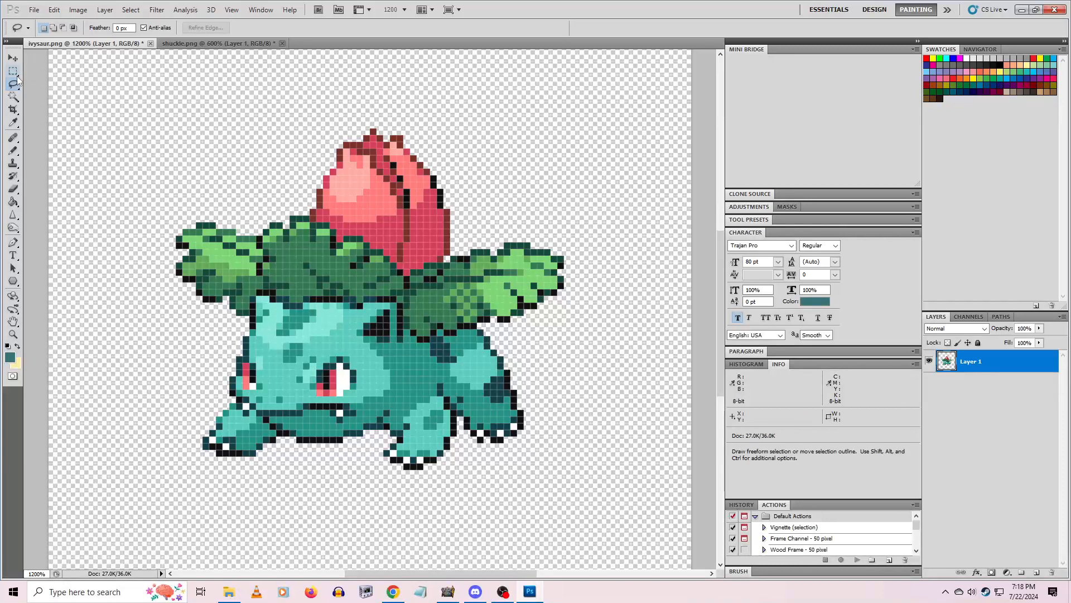
drag(223, 288, 403, 450)
click(216, 43)
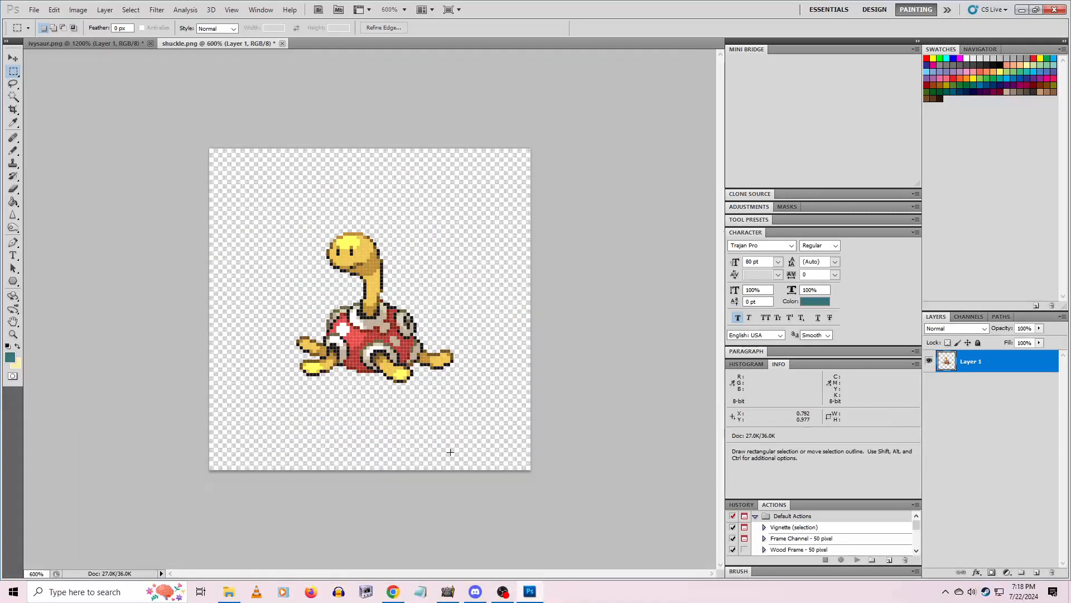
key(ctrl+v)
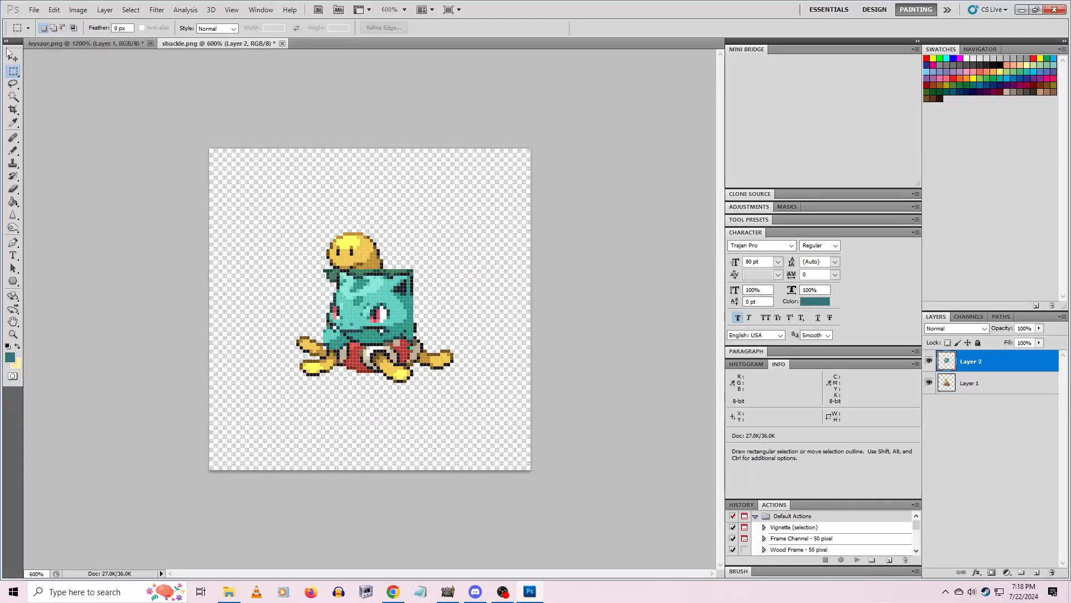
click(13, 57)
drag(321, 292, 396, 195)
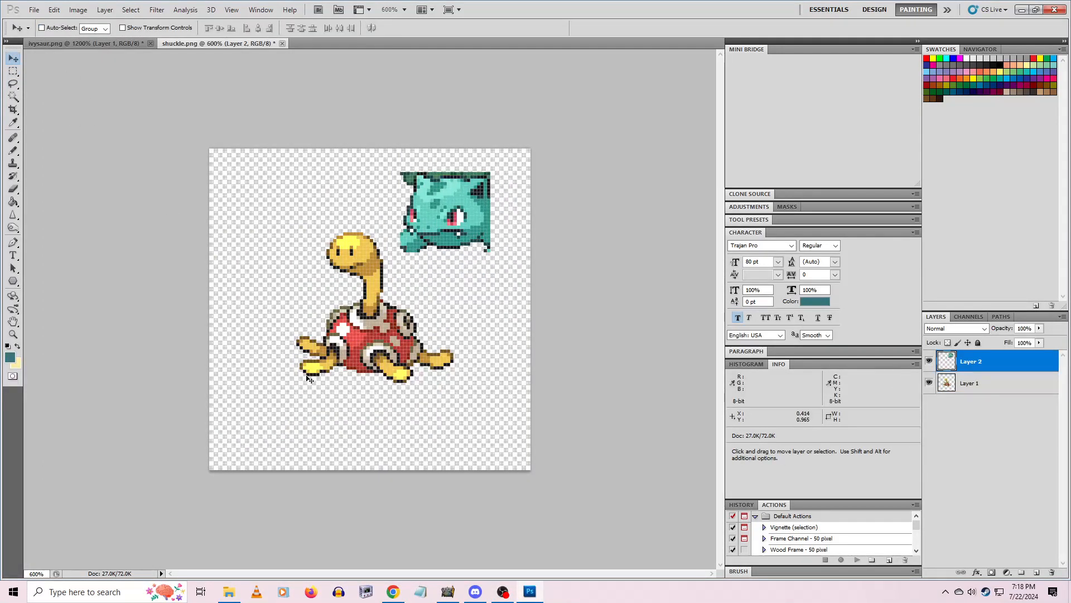
Try to lasso Ivysaur's three feet with anti-aliasing on and paste them below Shuckle in shuckle.png, then undo the paste
click(84, 43)
click(14, 71)
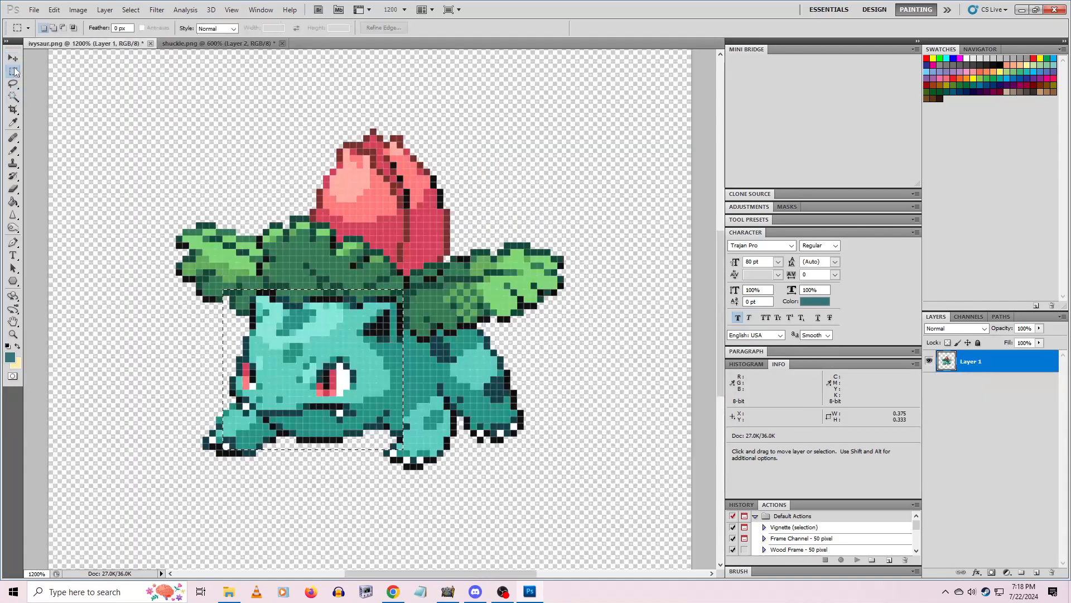
click(13, 83)
mouse_move(241, 423)
mouse_down()
mouse_move(211, 405)
mouse_move(189, 457)
mouse_move(250, 472)
mouse_move(263, 437)
mouse_move(243, 405)
mouse_up()
mouse_move(448, 438)
mouse_down()
mouse_move(373, 467)
mouse_move(444, 473)
mouse_move(476, 403)
mouse_move(455, 426)
mouse_move(523, 464)
mouse_move(515, 391)
mouse_up()
key(ctrl+c)
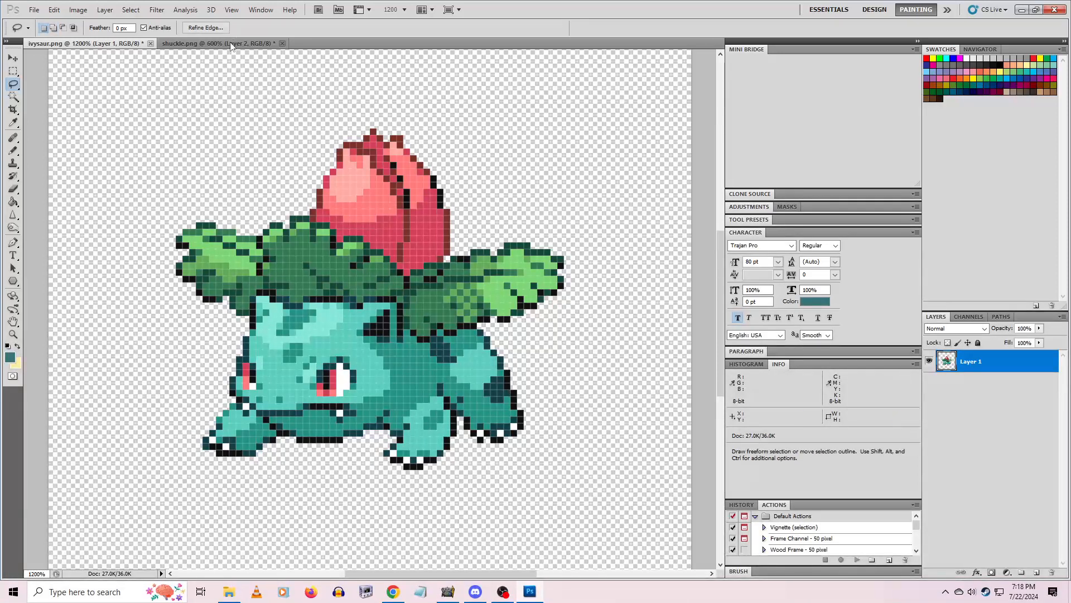
click(231, 45)
key(ctrl+v)
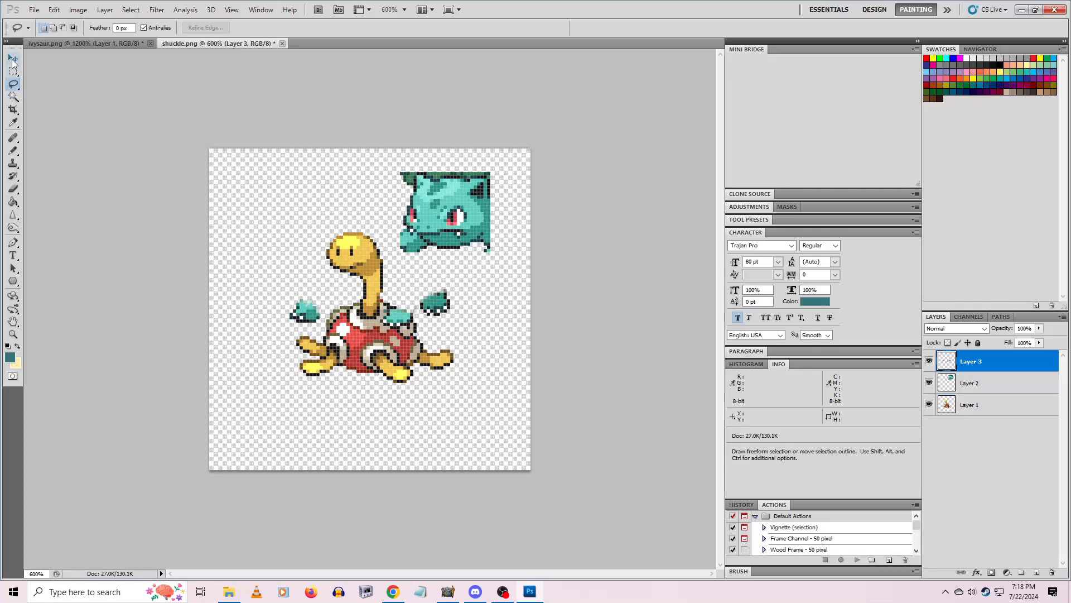
click(13, 58)
drag(400, 308, 416, 427)
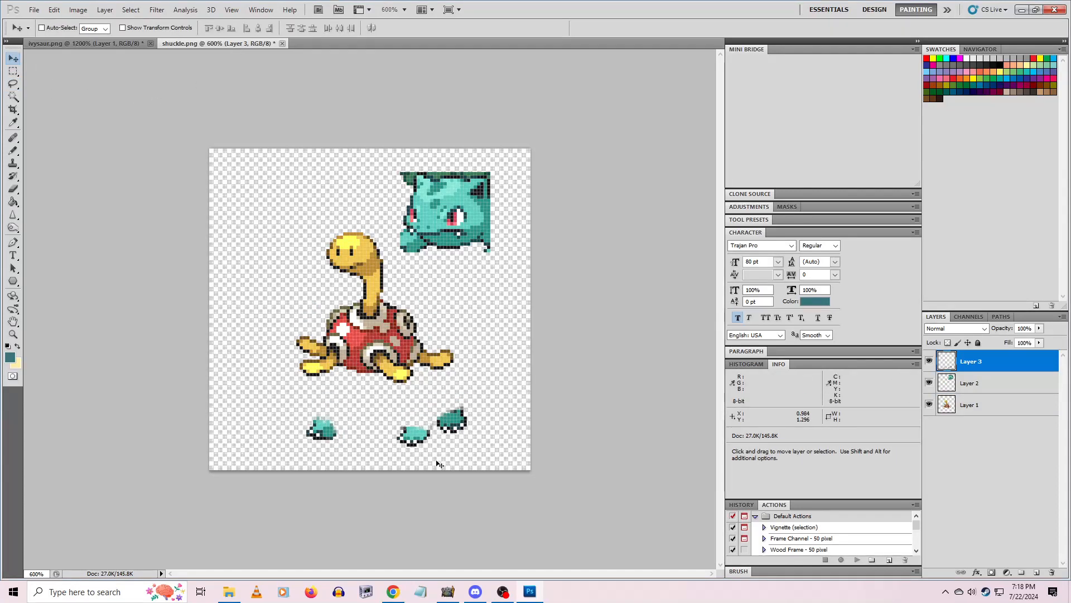
key(ctrl+alt+z)
key(ctrl+alt+z)
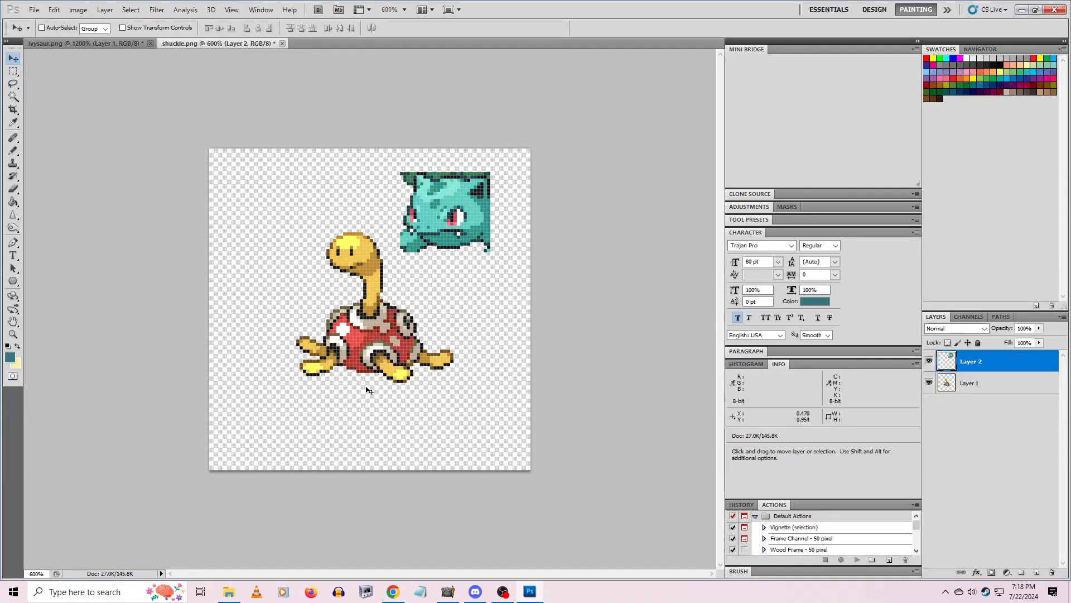
Copy Ivysaur's three feet with the Lasso, anti-aliasing turned off, and paste them into the empty space below Shuckle in shuckle.png
click(78, 43)
key(l)
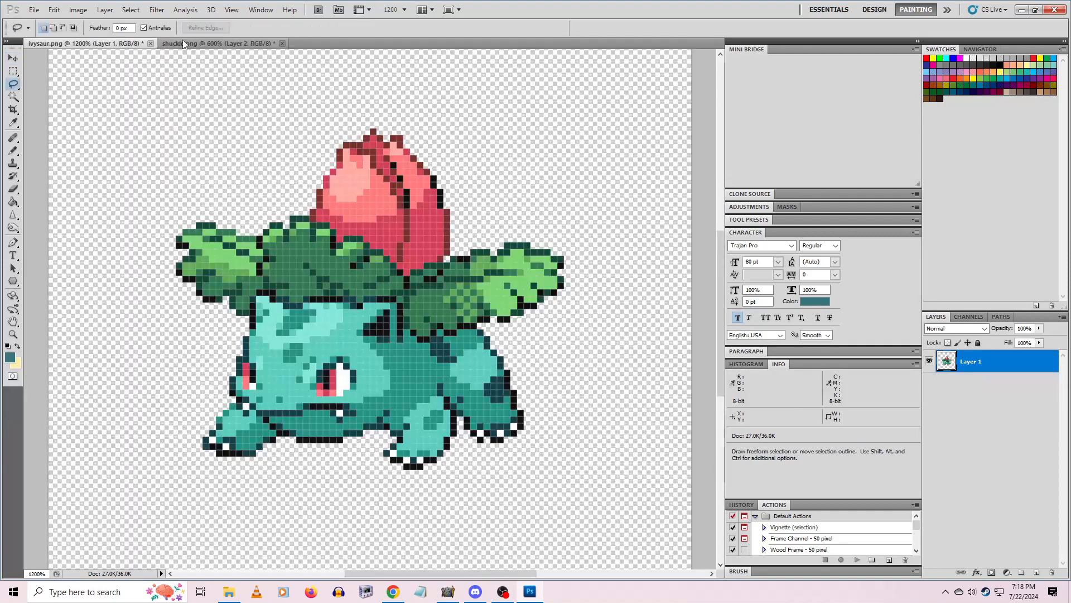
mouse_move(193, 410)
mouse_down()
mouse_move(249, 455)
mouse_move(229, 418)
mouse_up()
mouse_move(430, 441)
mouse_down()
mouse_move(386, 491)
mouse_move(446, 499)
mouse_move(471, 463)
mouse_move(536, 441)
mouse_move(408, 439)
mouse_up()
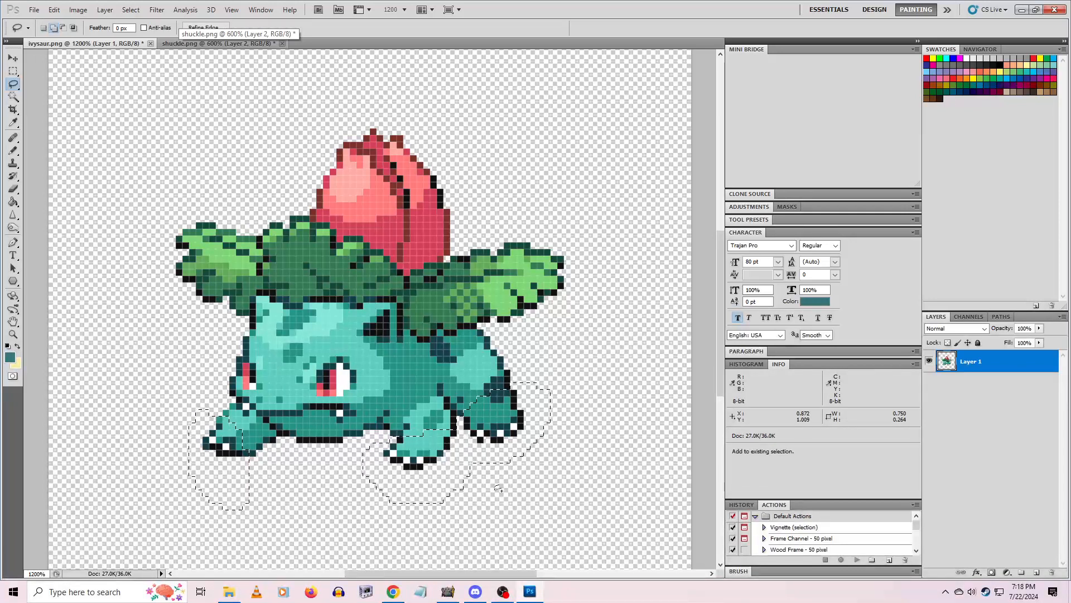
mouse_move(259, 147)
mouse_down()
mouse_move(220, 44)
mouse_move(418, 331)
mouse_move(400, 427)
mouse_up()
click(14, 59)
Switch to the browser and examine the Bulbasaur/Charmander fusion and its alternative art on Infinite Dex
click(393, 590)
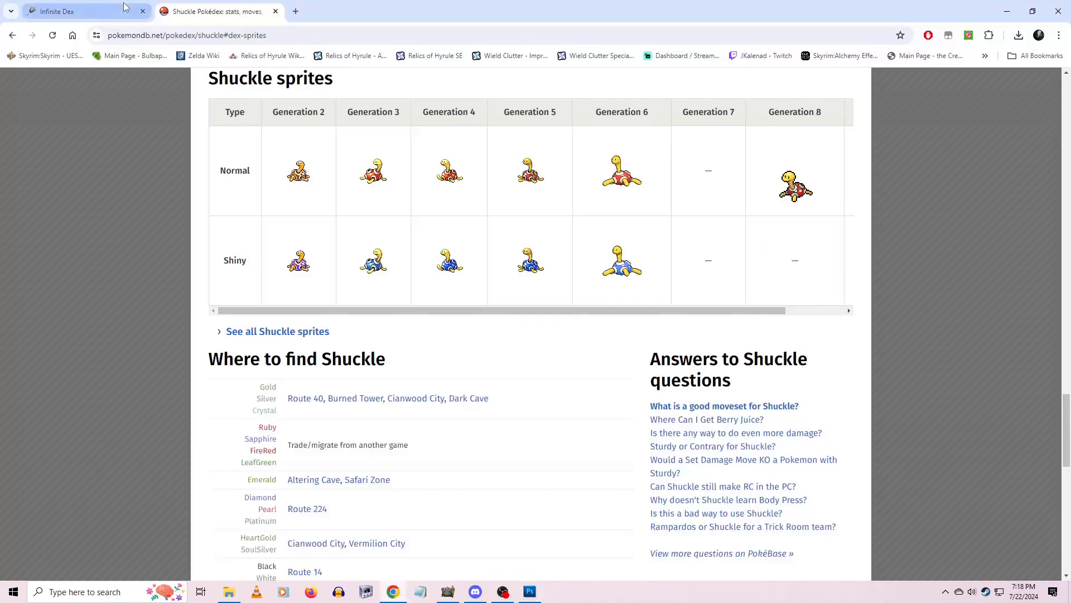
click(84, 12)
click(138, 115)
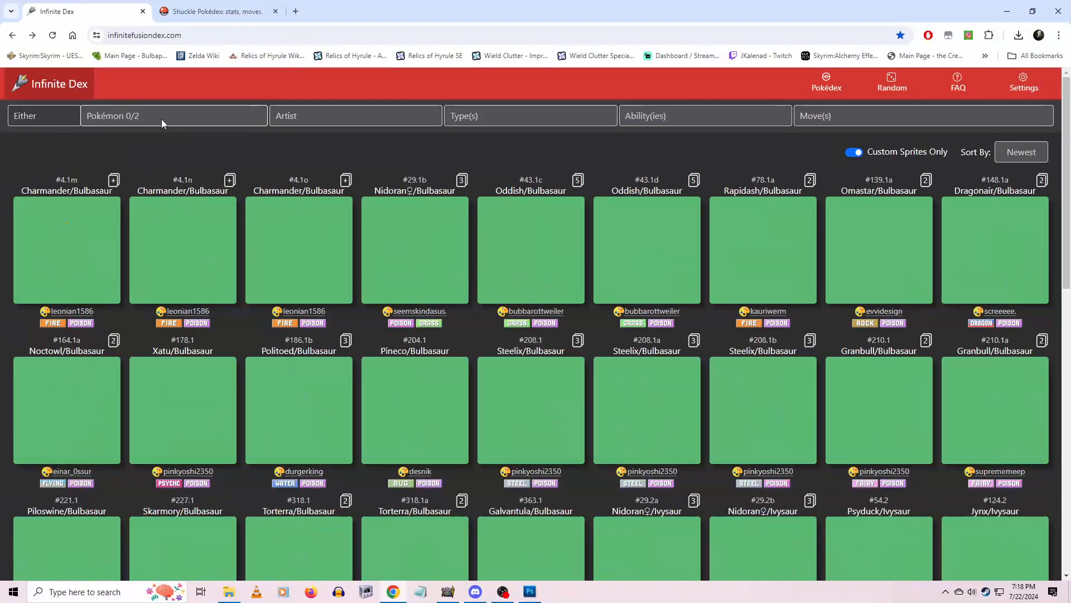
click(162, 118)
click(333, 271)
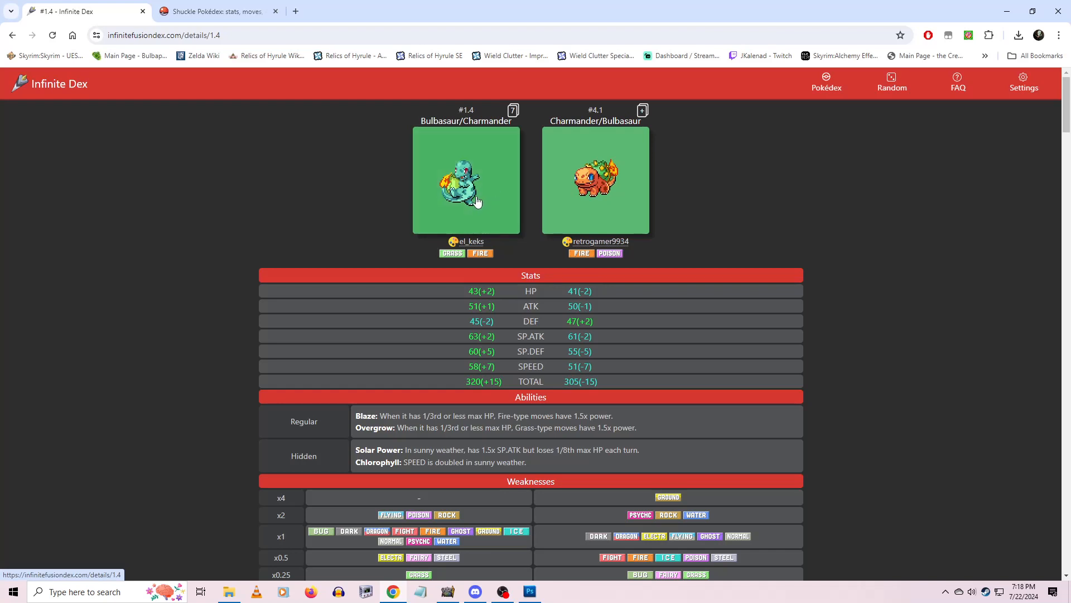
click(513, 111)
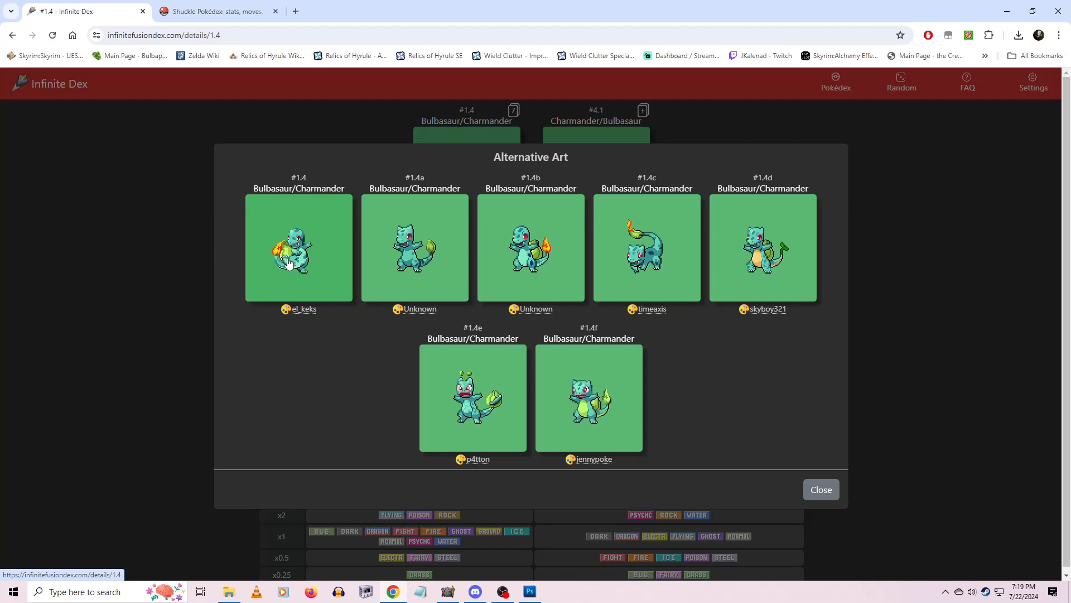
click(821, 489)
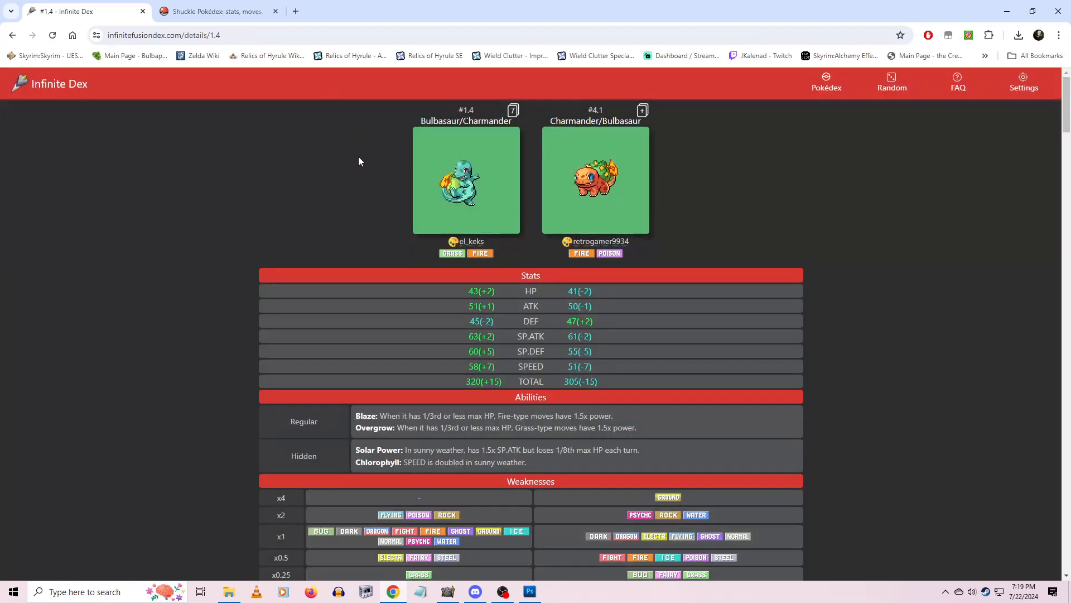
click(209, 13)
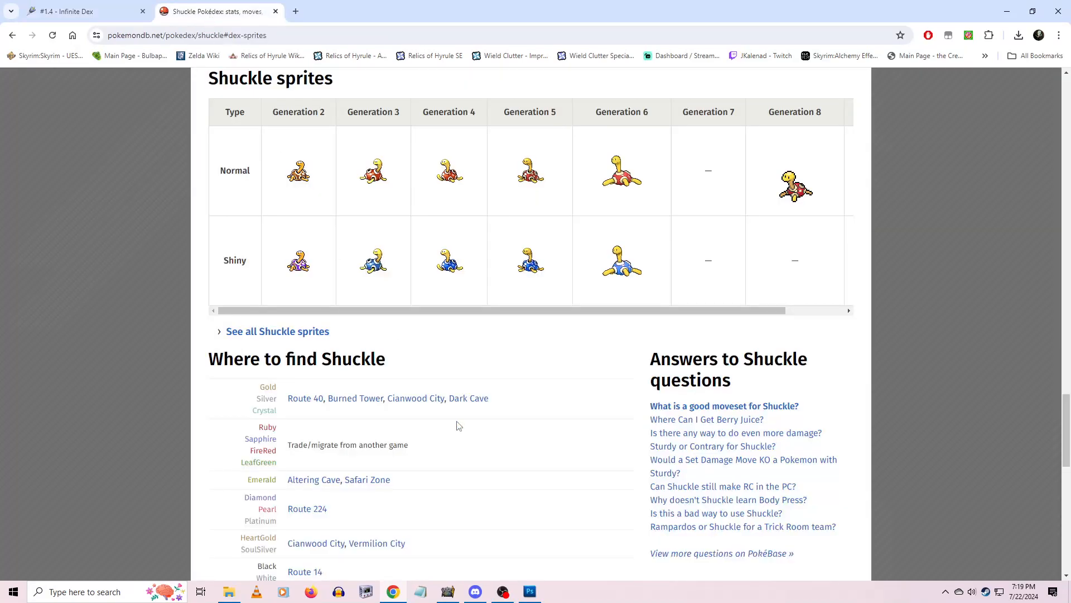
Return to Photoshop and magnify shuckle.png to 1200% to match the Ivysaur sprite's view
click(528, 591)
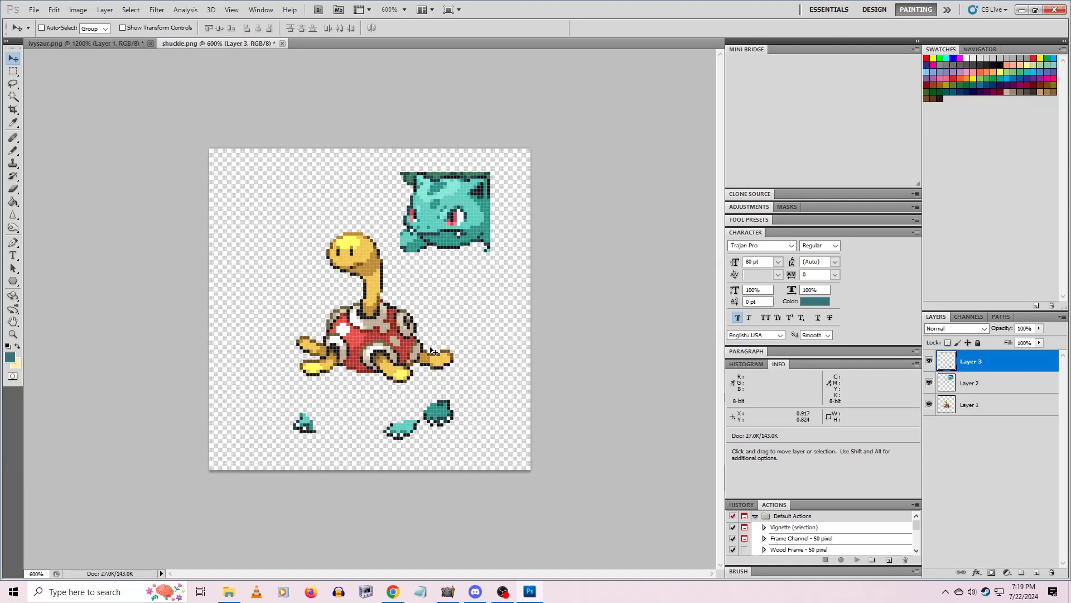
click(96, 43)
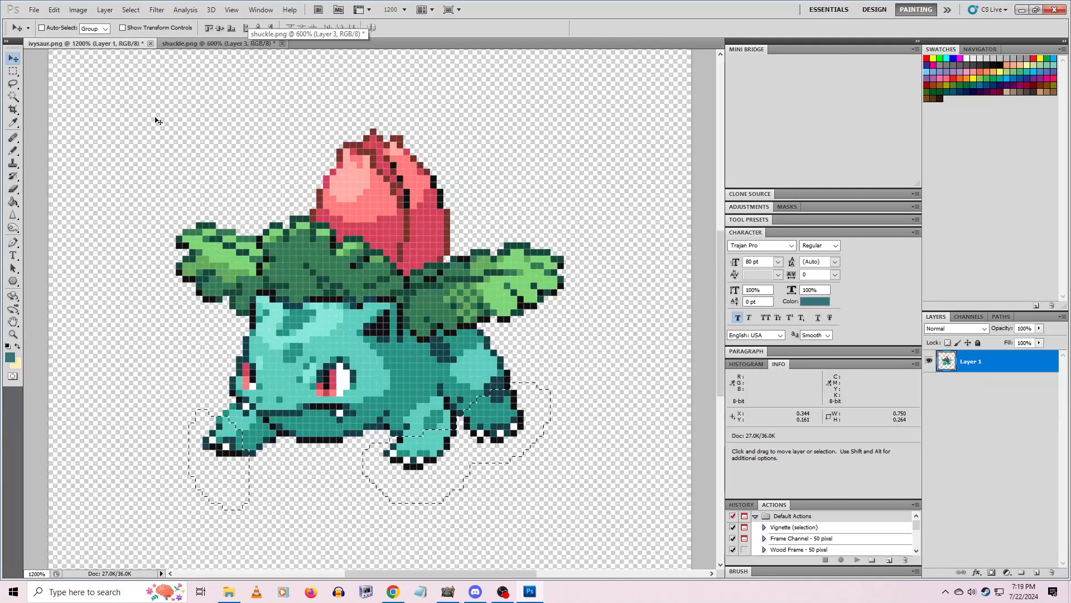
click(212, 43)
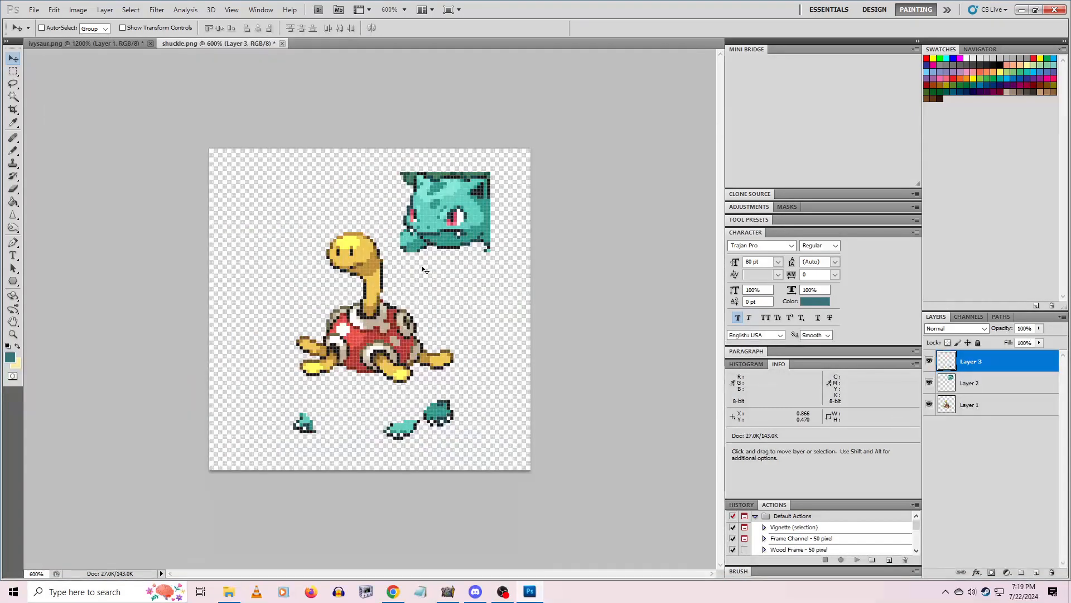
key(z)
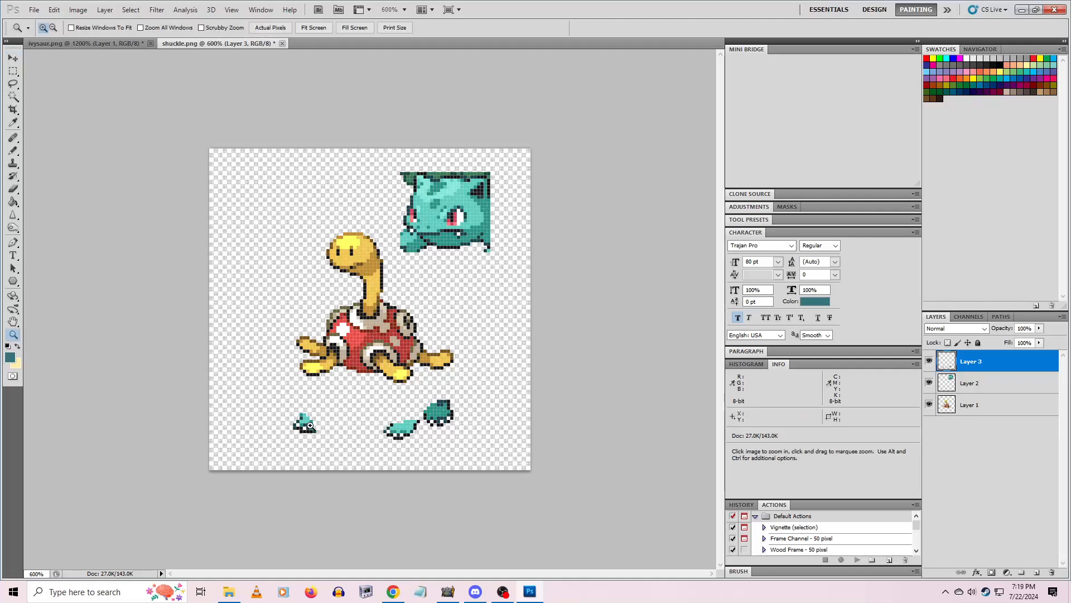
click(368, 420)
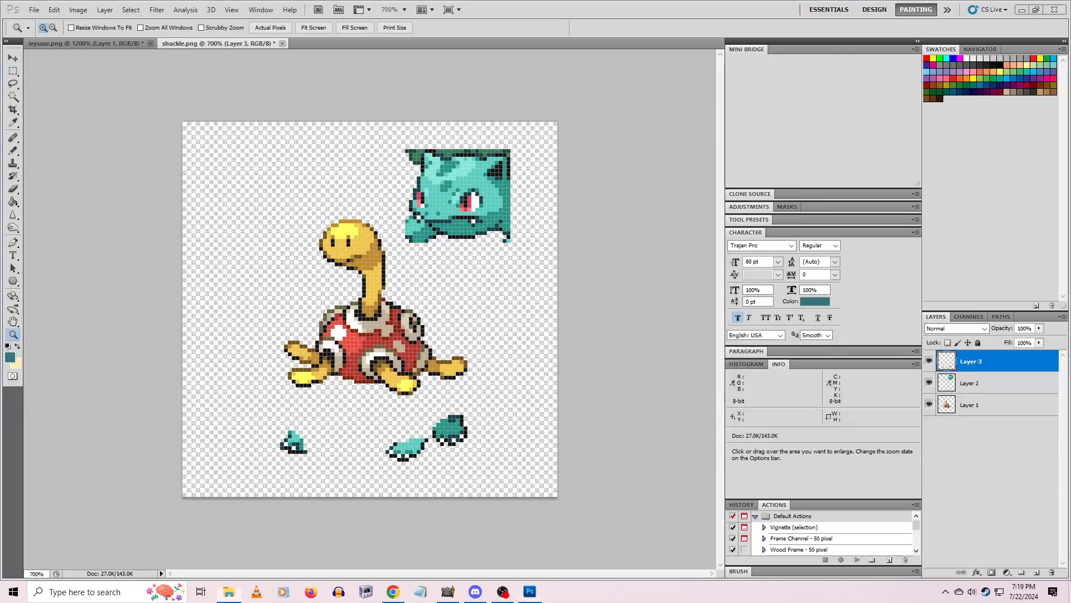
click(385, 278)
click(385, 278)
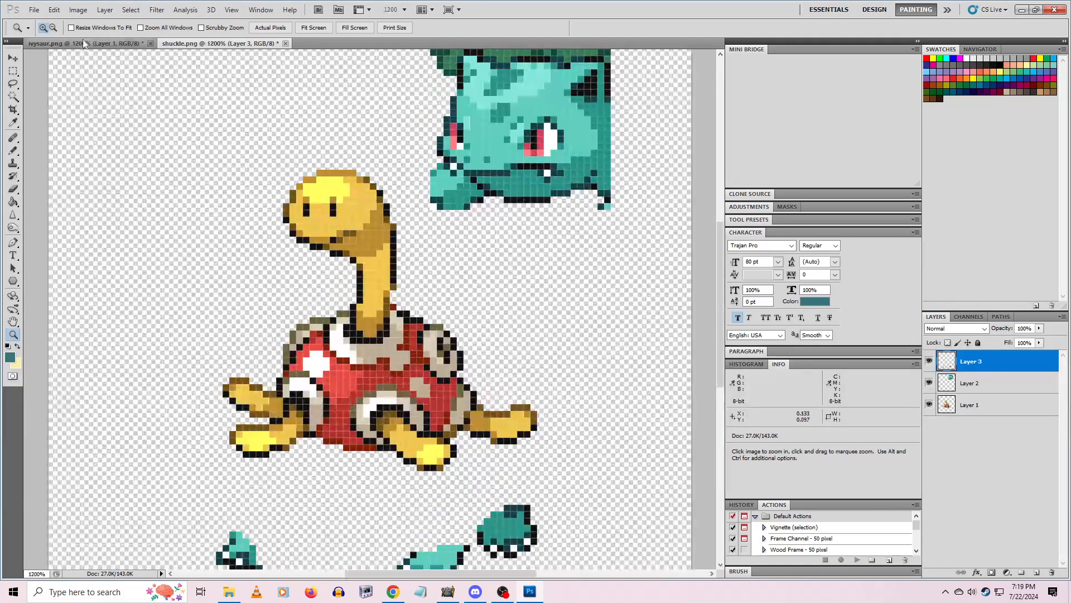
Clear the lasso selection around Ivysaur's feet in ivysaur.png
click(84, 43)
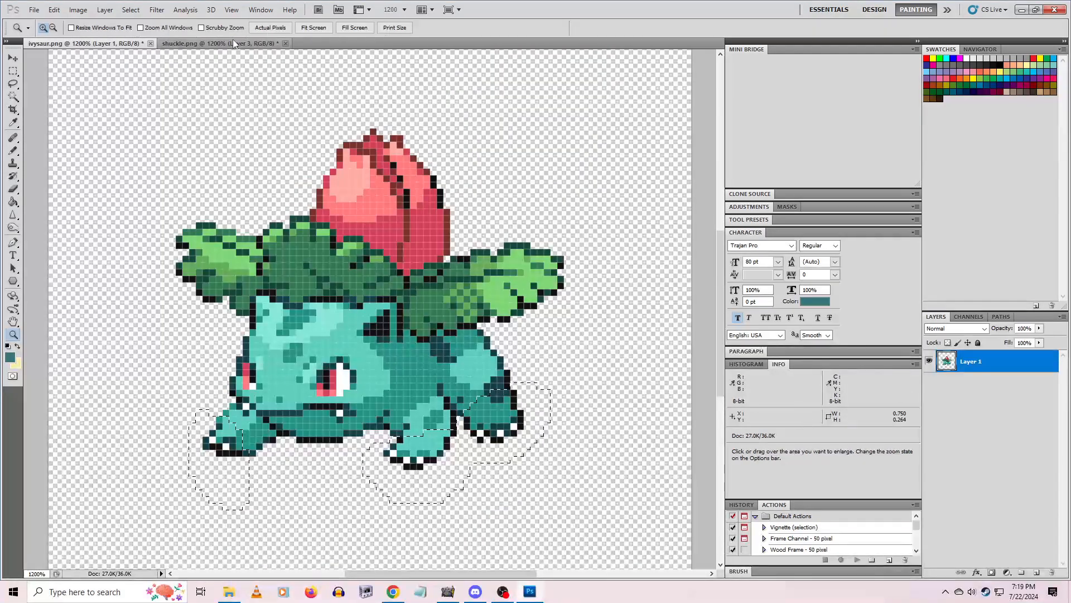
key(m)
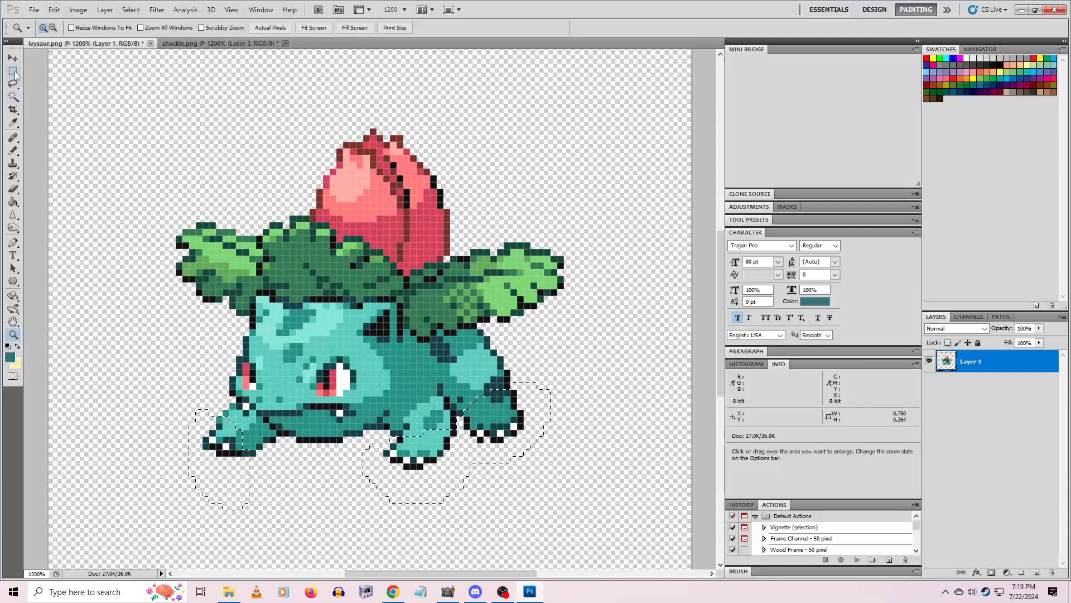
key(ctrl+d)
click(236, 42)
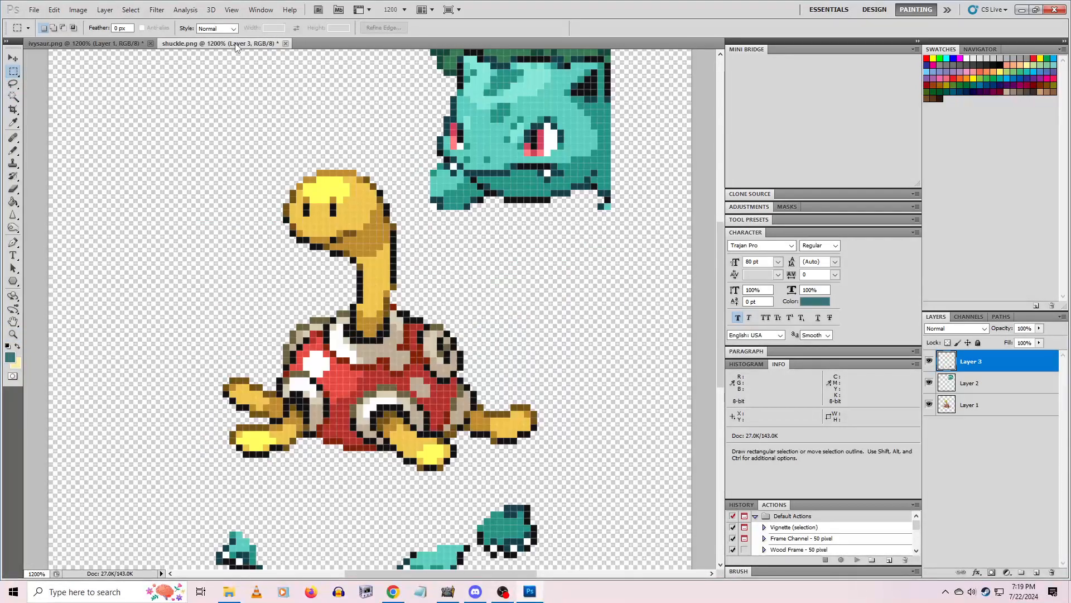
Sample Ivysaur's lightest teal and fill Shuckle's bright yellow highlights with it on Layer 1, with Contiguous off
click(92, 43)
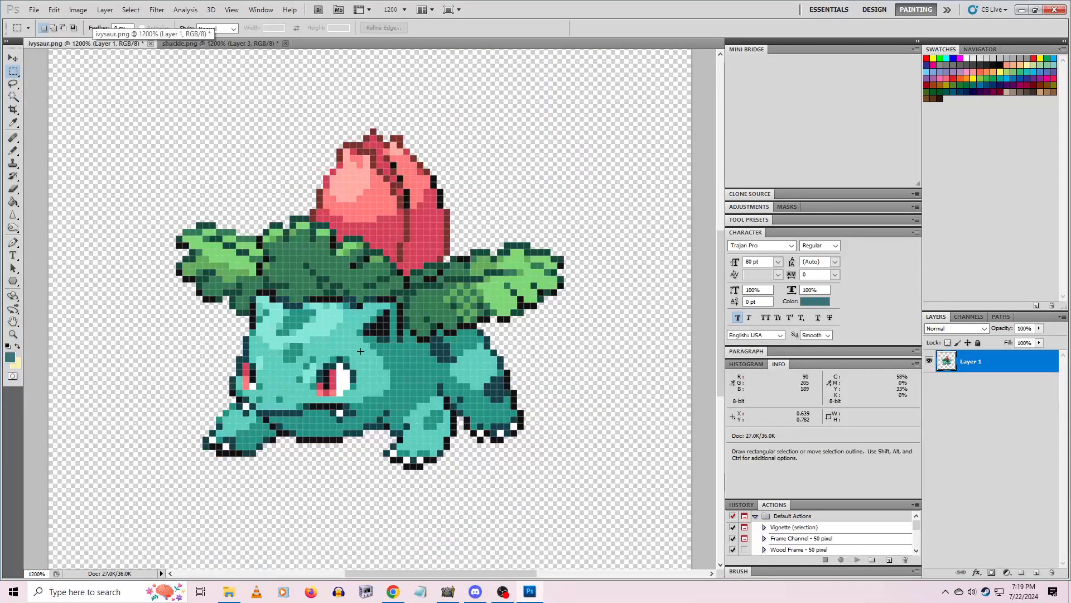
key(i)
click(360, 351)
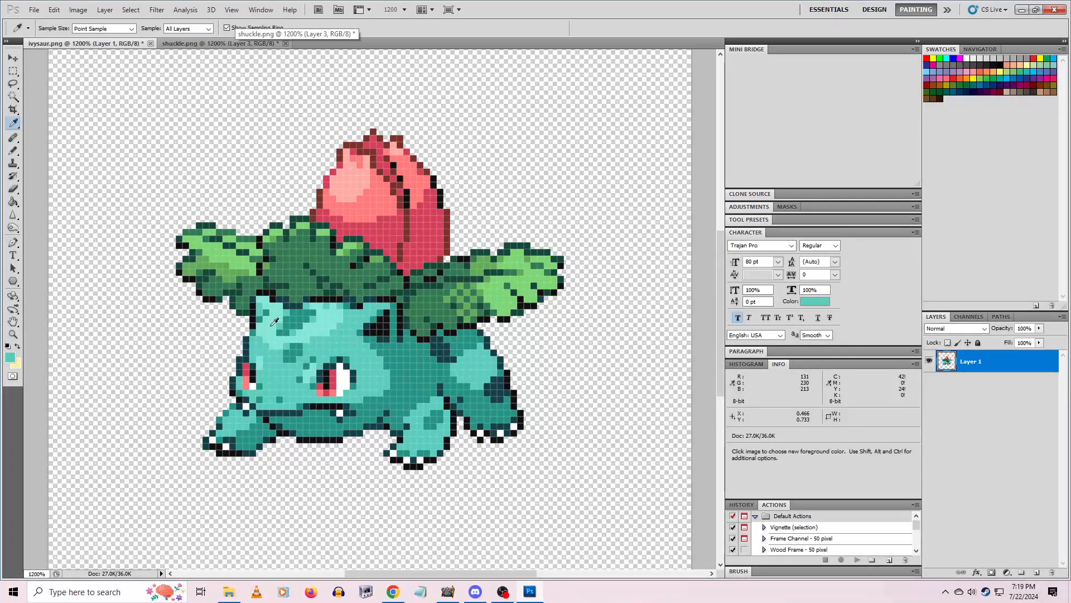
click(218, 41)
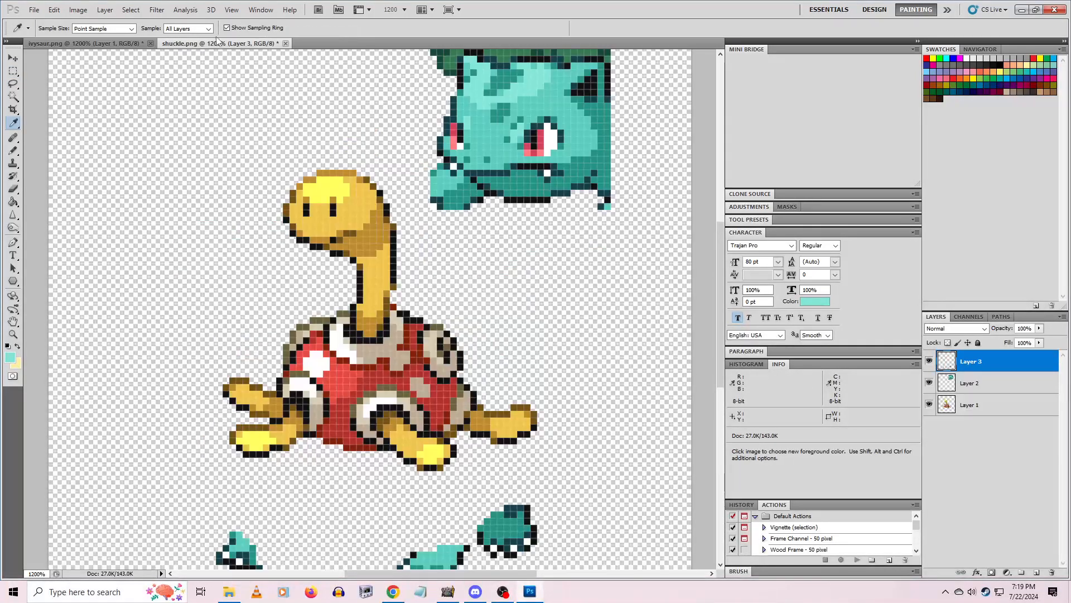
click(13, 202)
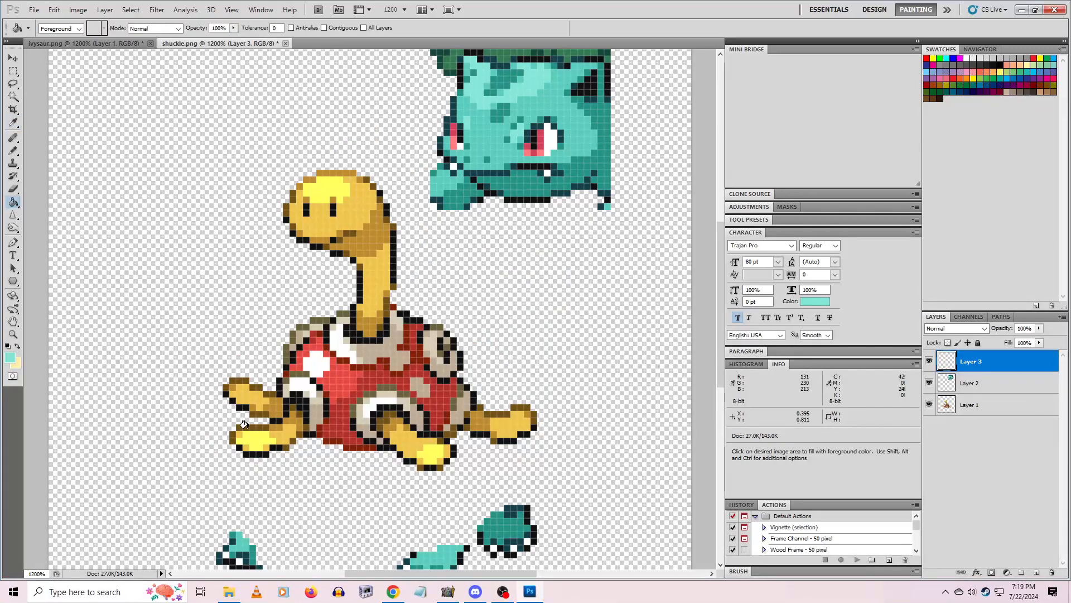
click(313, 379)
key(ctrl+z)
key(alt+shift+bracketleft)
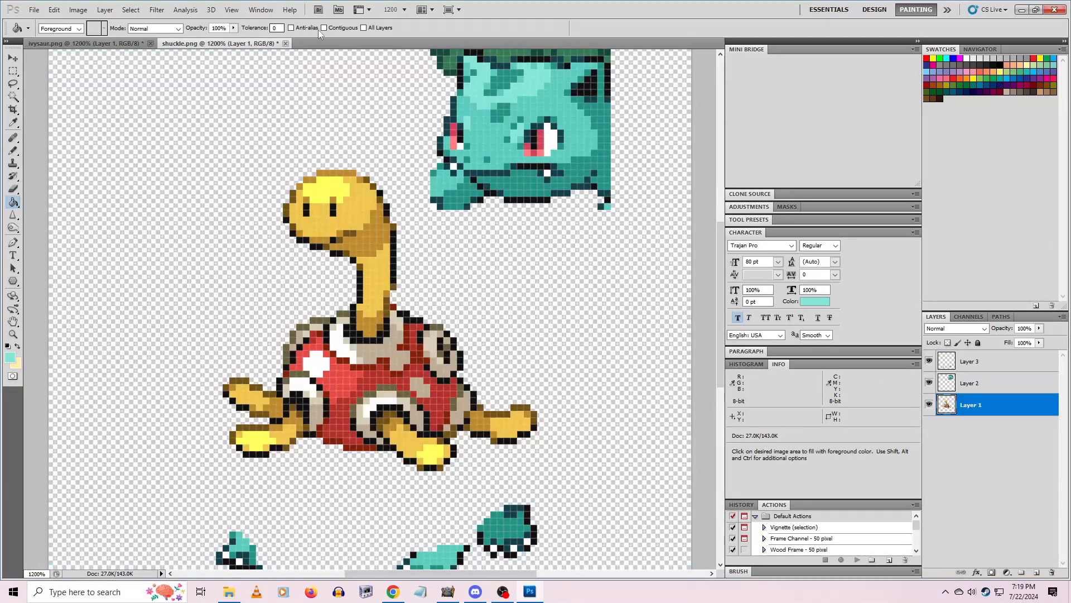
click(324, 28)
click(324, 28)
click(316, 195)
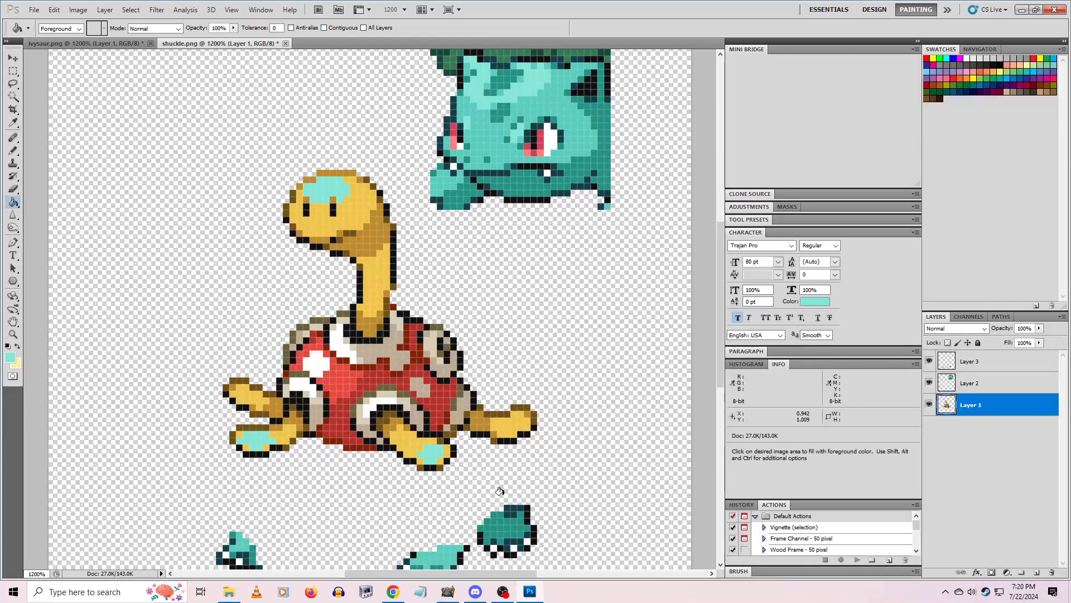
Sample Ivysaur's medium teal and replace the main yellow of Shuckle's head, neck and legs with it
key(ctrl+Tab)
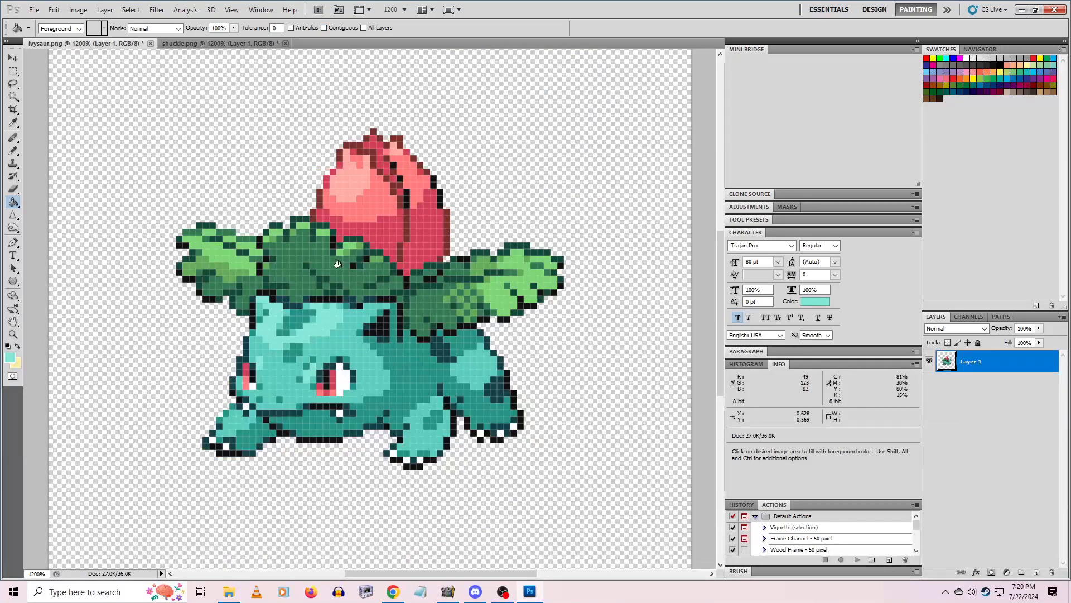
key(i)
click(339, 351)
key(ctrl+Tab)
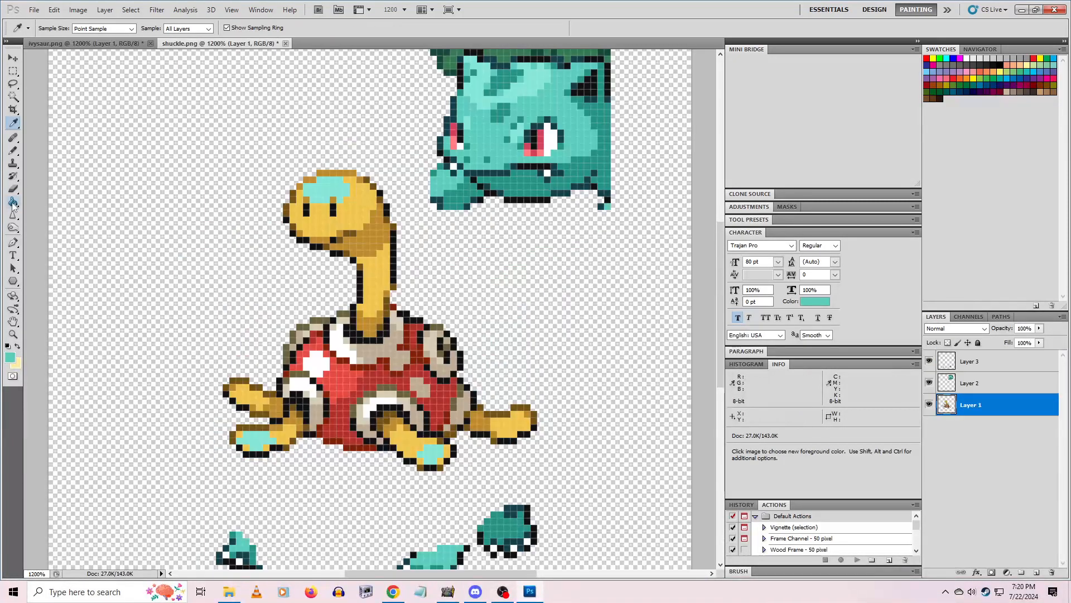
click(19, 203)
click(350, 210)
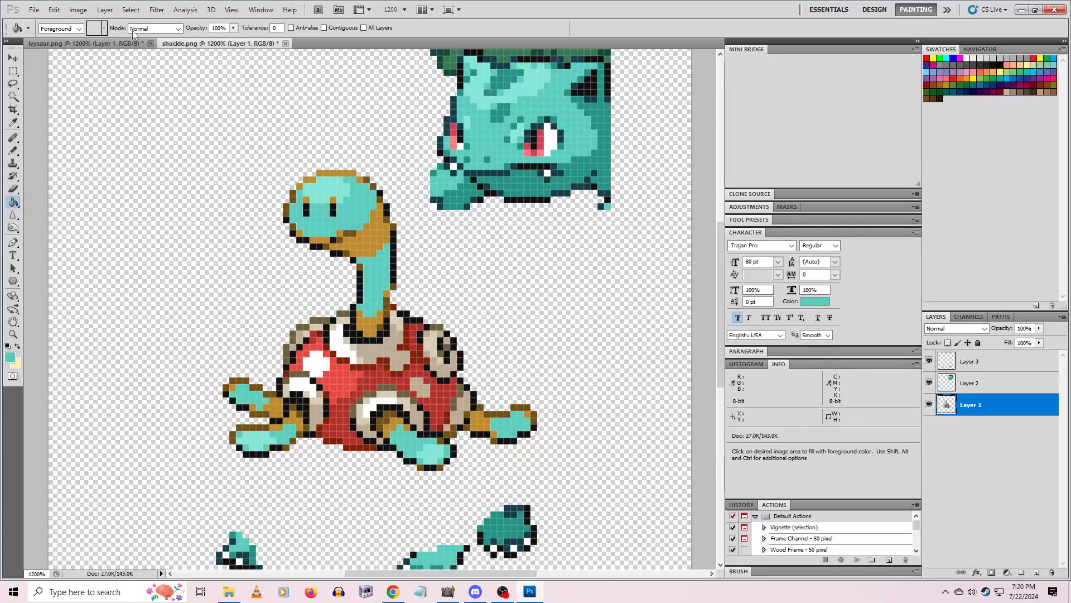
Sample Ivysaur's darker teal shade and replace the golden-brown shading on Shuckle's head, neck and legs with it
click(117, 44)
key(i)
click(406, 404)
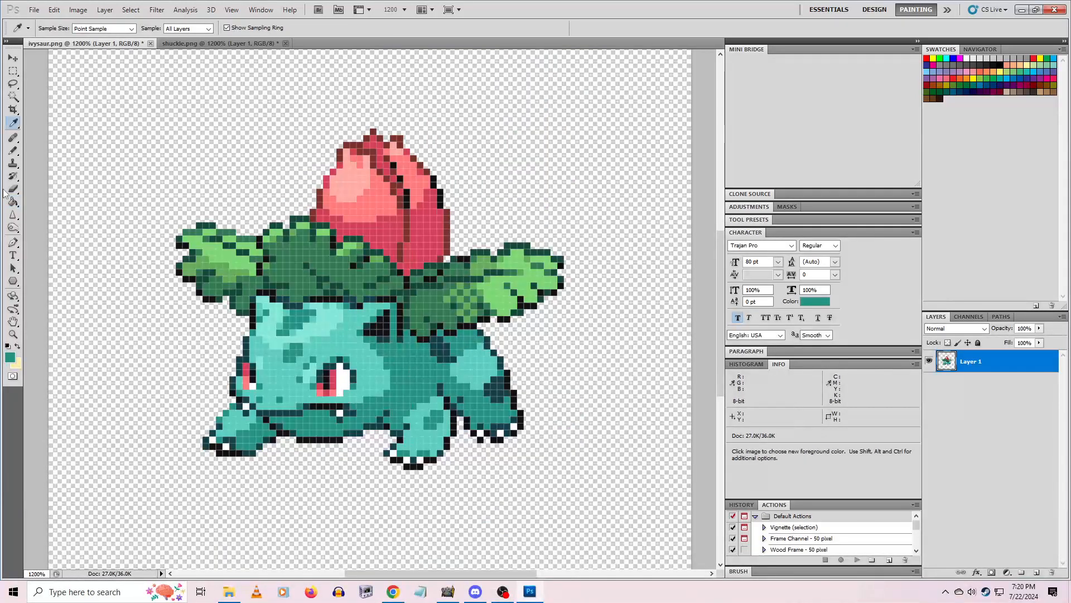
click(12, 202)
click(215, 43)
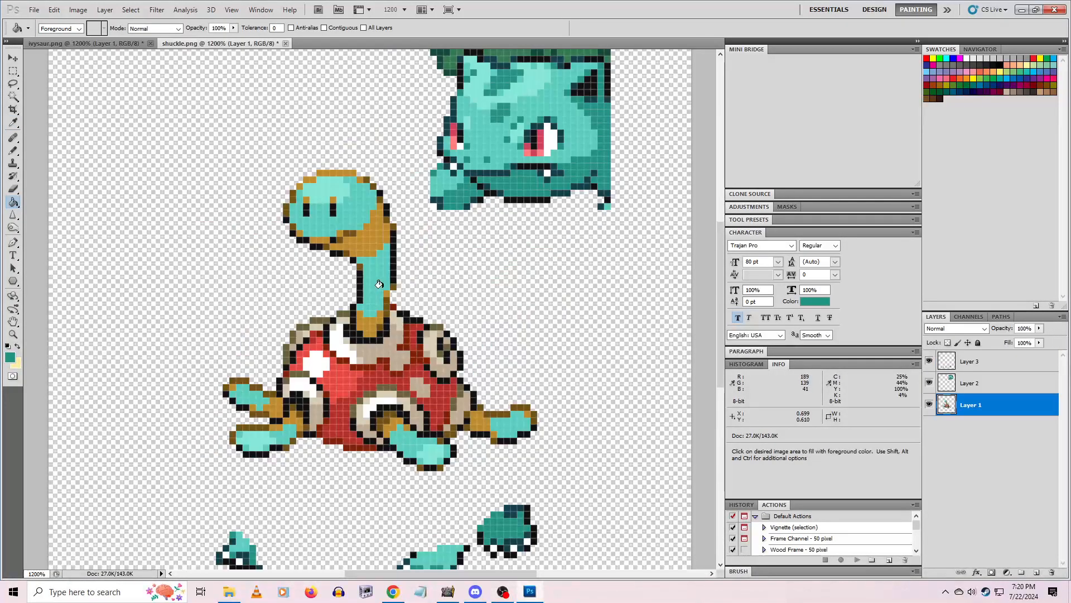
click(361, 231)
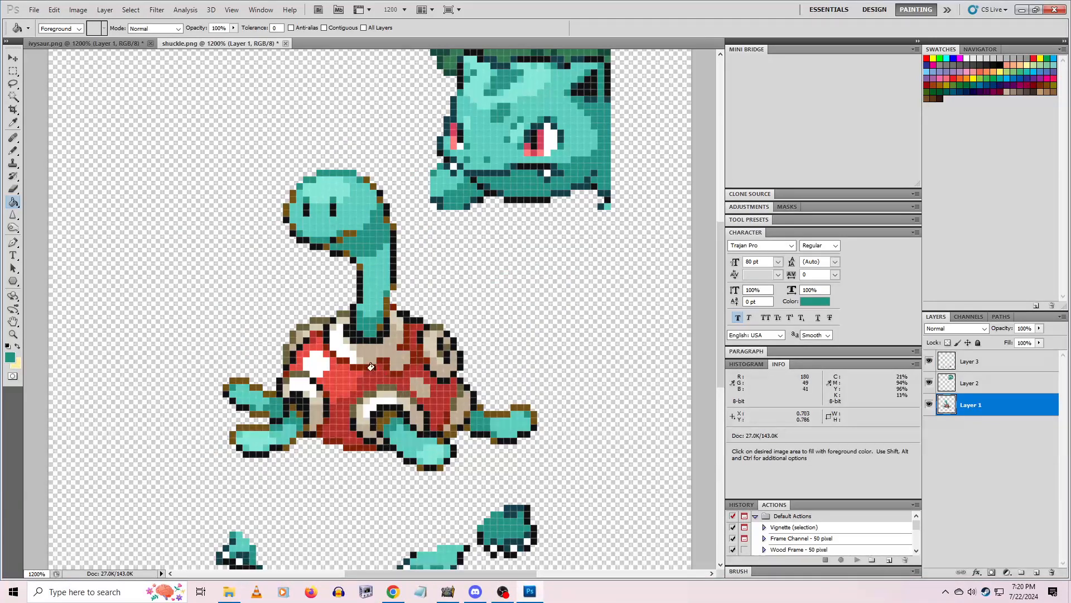
Sample Ivysaur's dark teal outline color and replace the brown outline pixels on Shuckle's head and legs
click(97, 44)
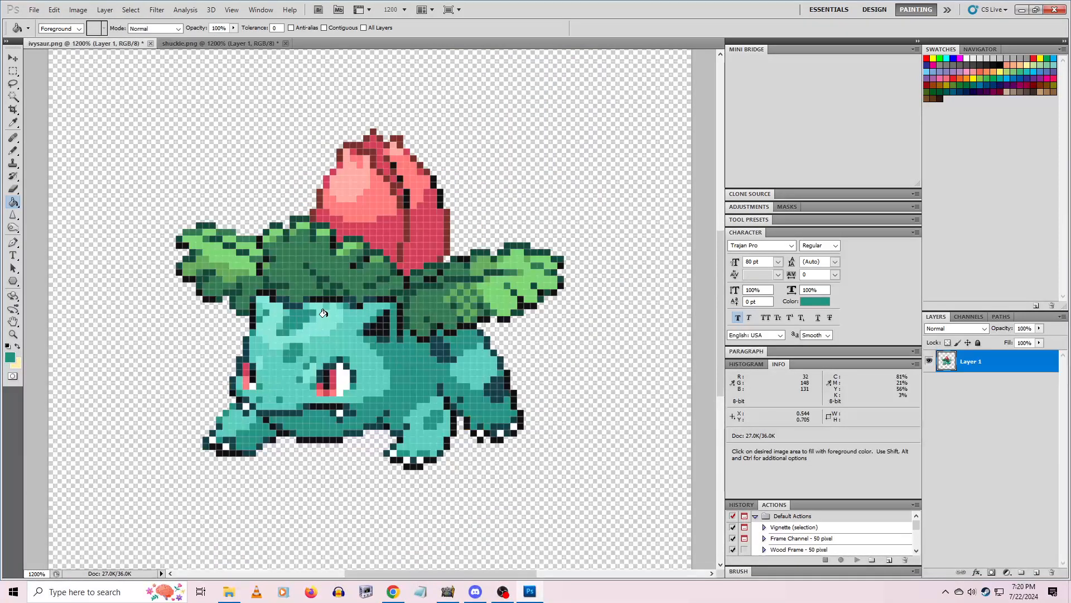
key(i)
click(282, 377)
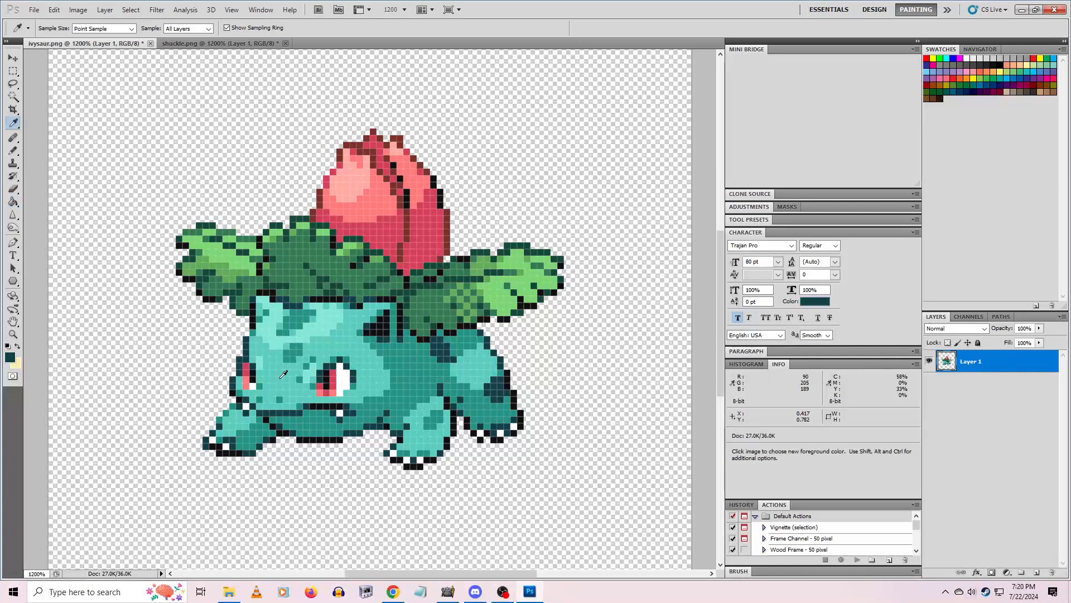
click(13, 202)
click(218, 43)
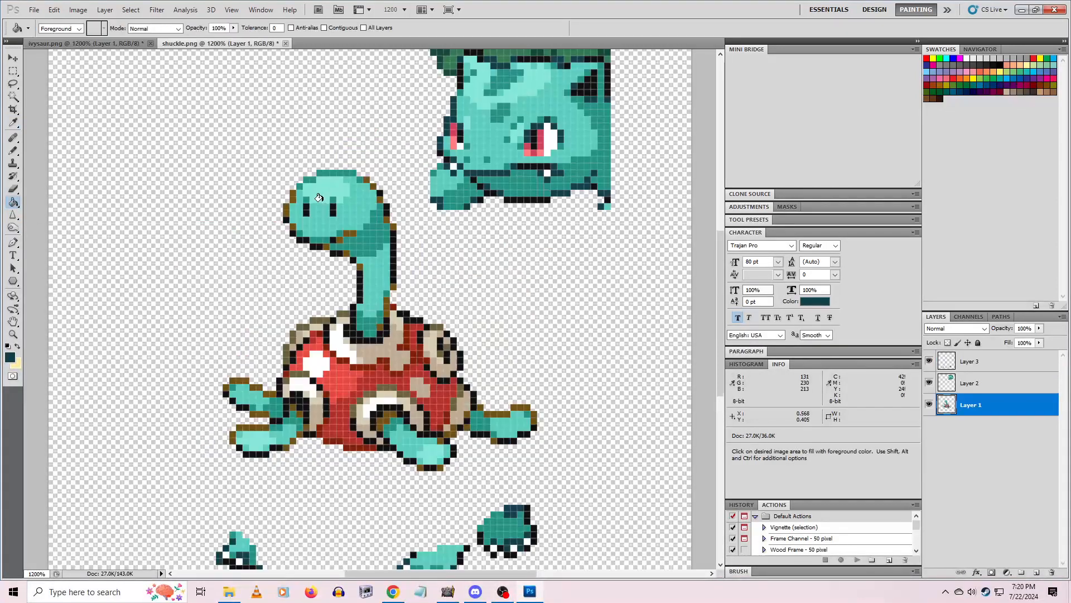
click(228, 381)
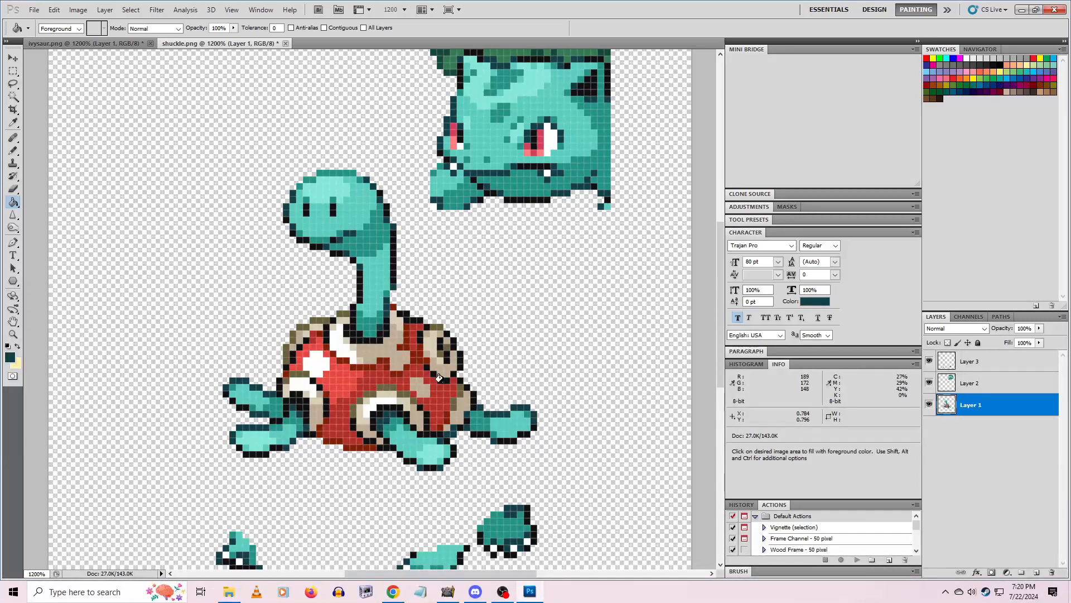
Lasso the leftmost Ivysaur foot on Layer 3 and move it onto the end of Shuckle's lower-left leg
click(128, 46)
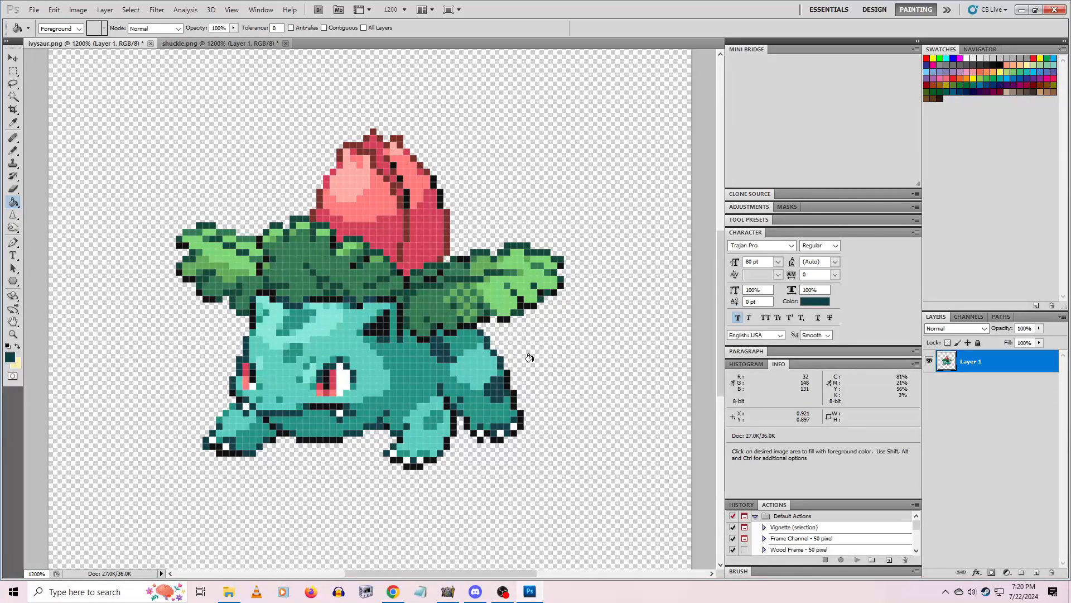
click(236, 45)
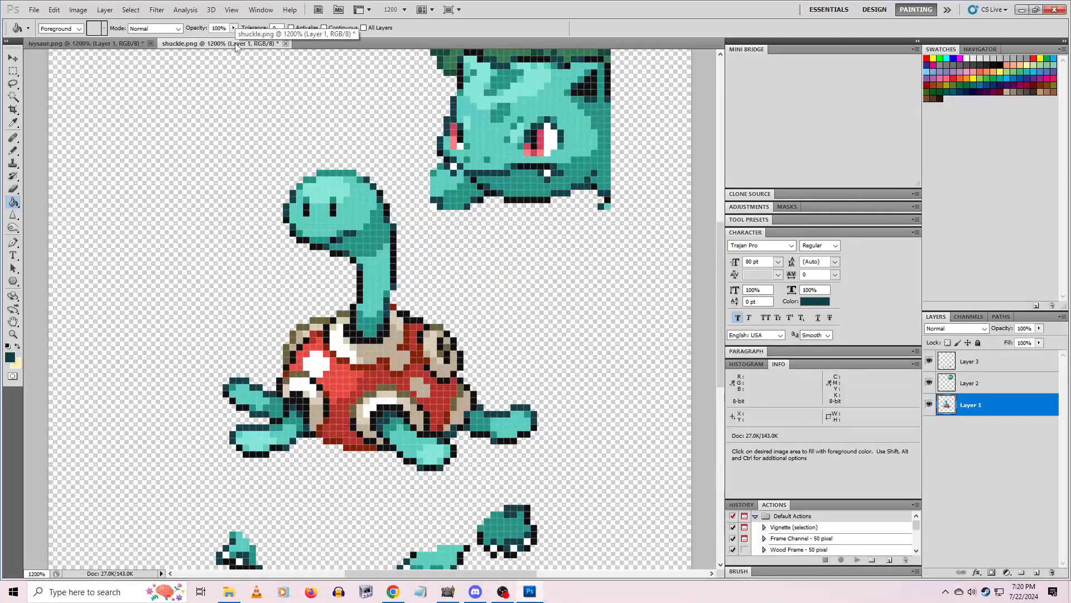
scroll(329, 428, down, 2)
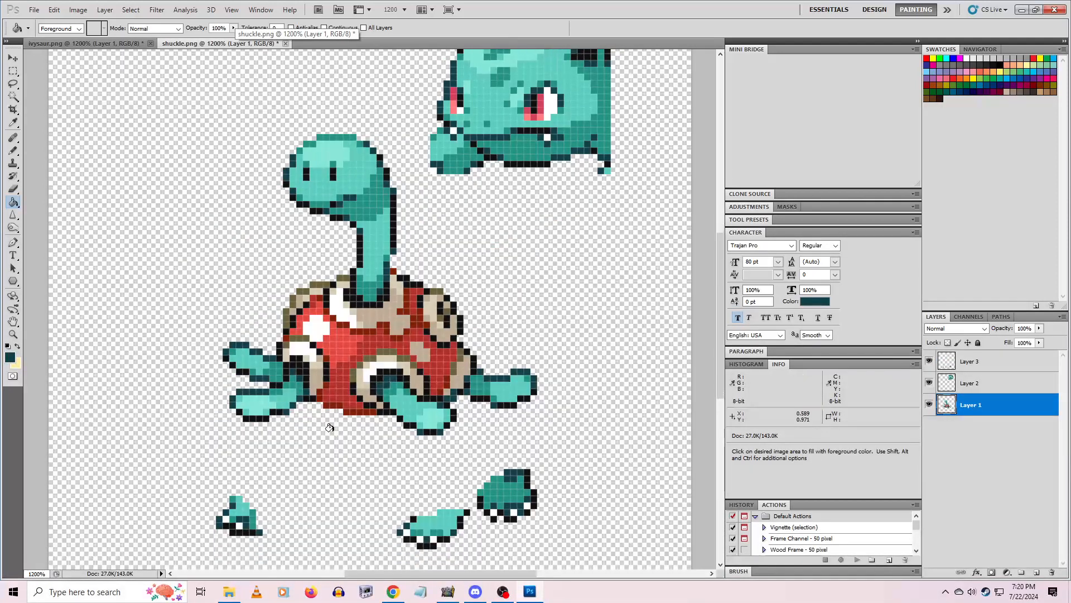
click(13, 84)
click(973, 369)
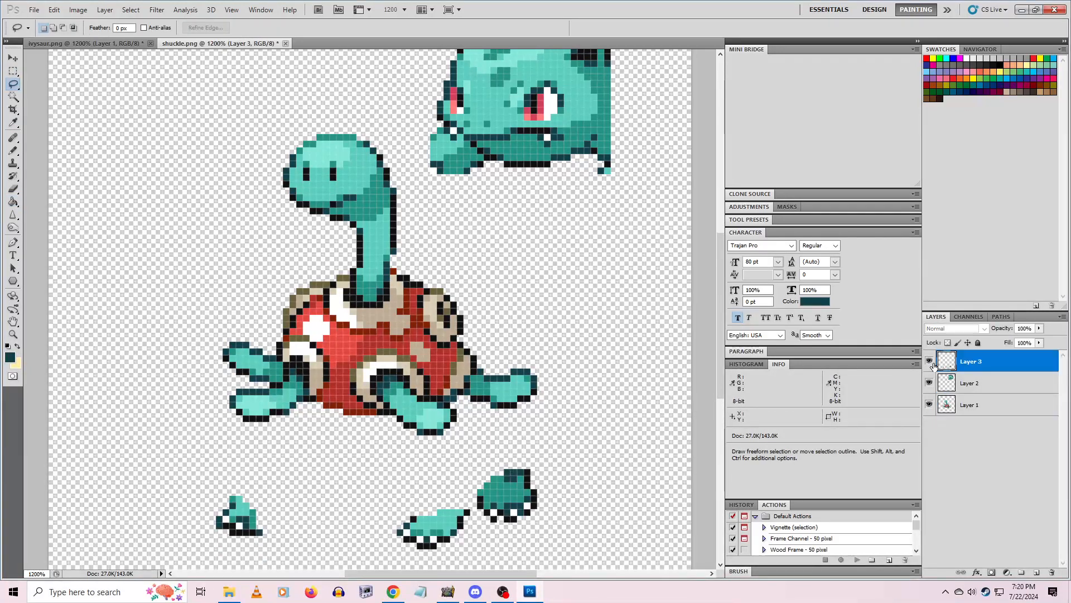
drag(234, 472, 197, 566)
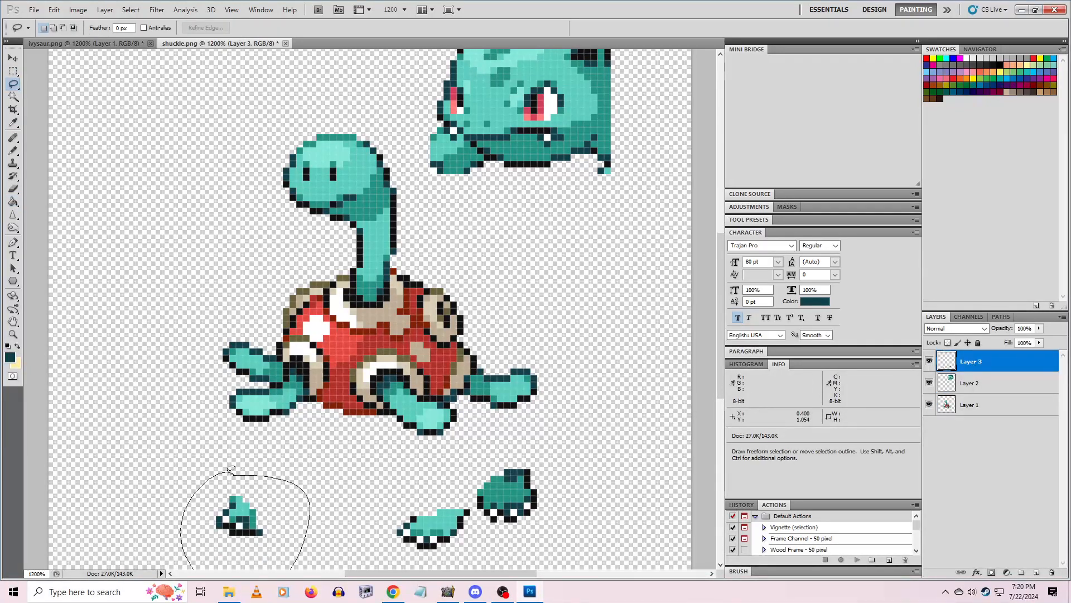
drag(231, 469, 233, 472)
key(v)
drag(249, 516, 250, 407)
key(Left)
key(Up)
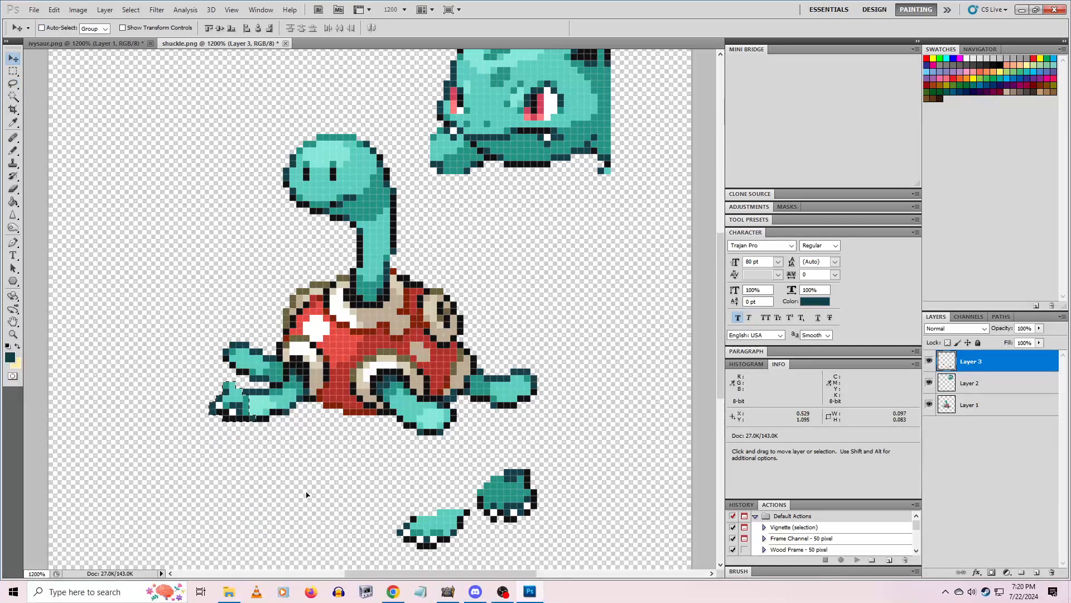
Erase the excess upper pixels of the moved foot so its toes blend into Shuckle's lower-left leg
key(e)
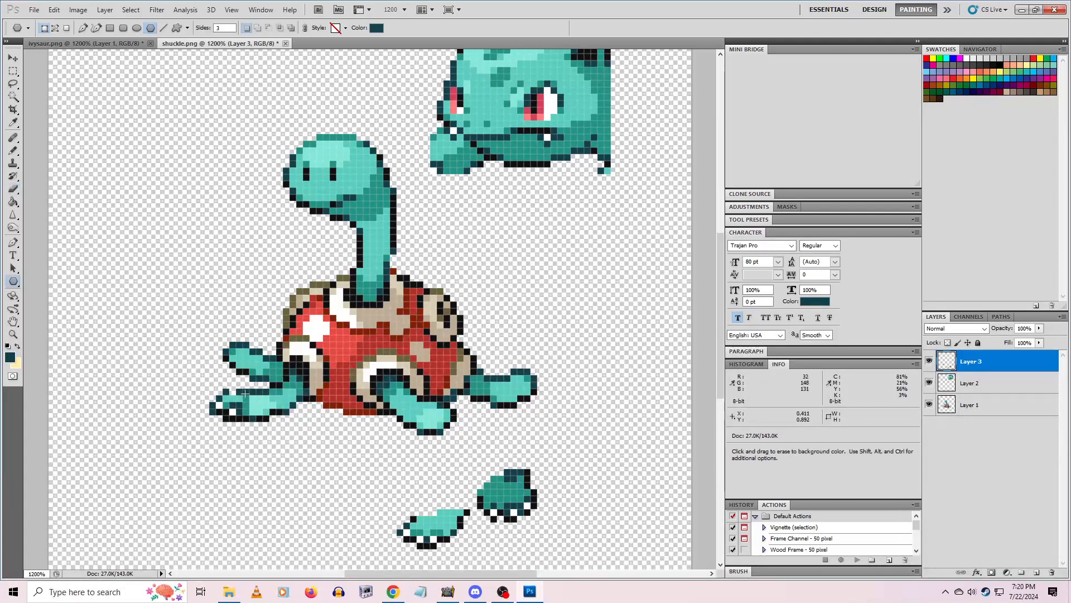
key(i)
click(14, 151)
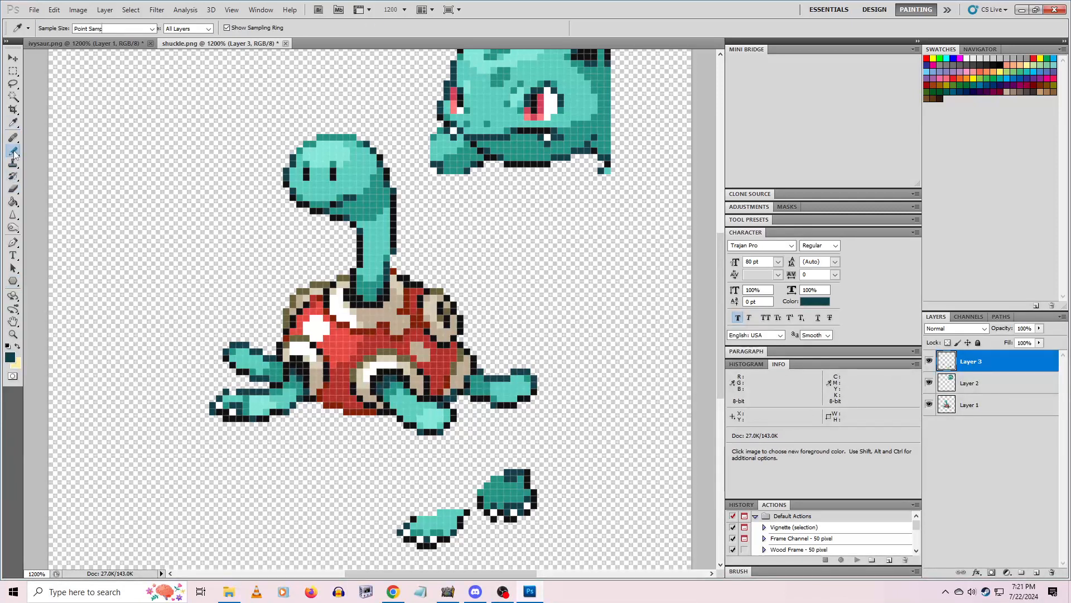
Lasso the light teal foot below Shuckle's front leg and flip it horizontally
click(13, 83)
scroll(458, 431, down, 3)
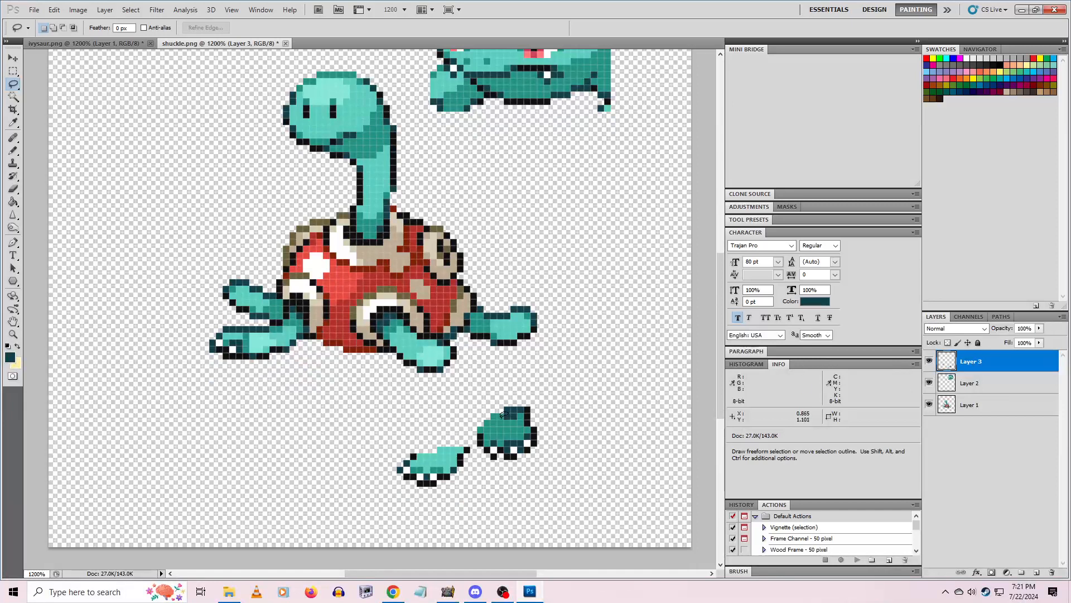
click(122, 43)
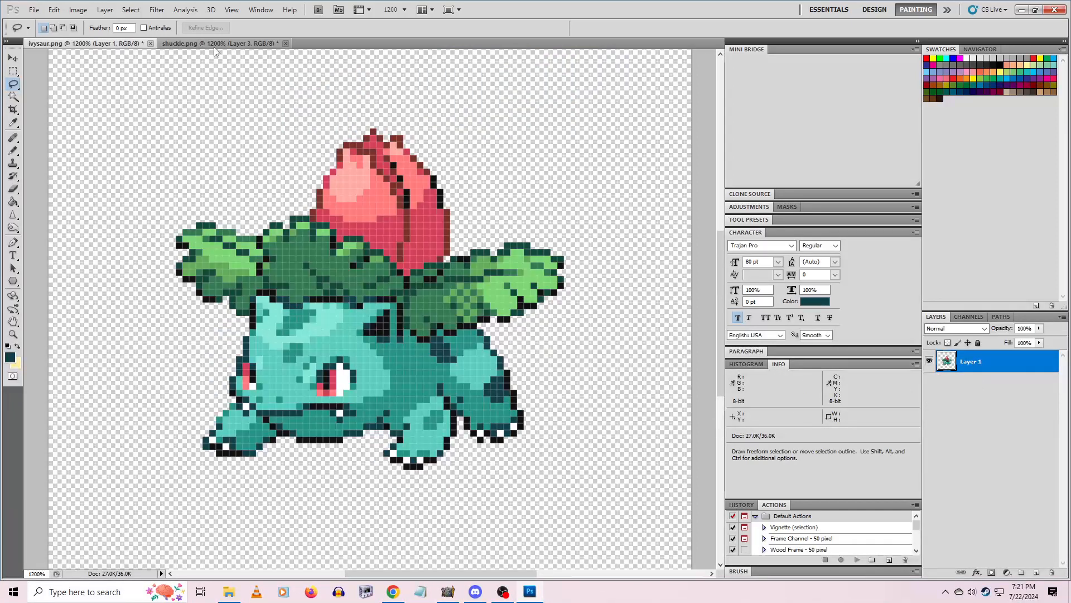
click(229, 46)
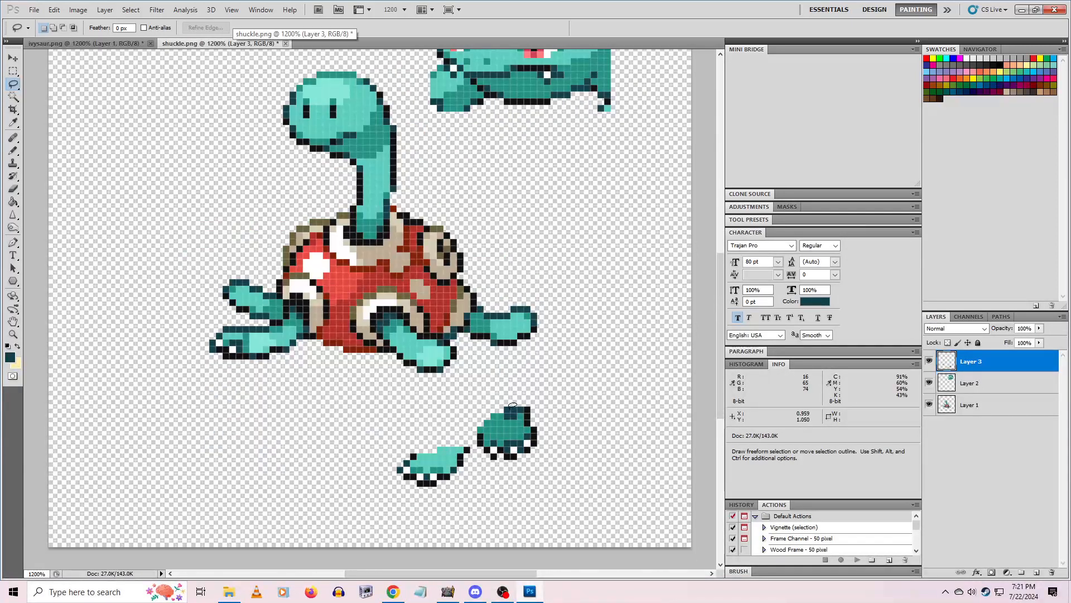
mouse_move(394, 434)
mouse_down()
mouse_move(412, 501)
mouse_move(471, 483)
mouse_up()
drag(459, 425, 437, 427)
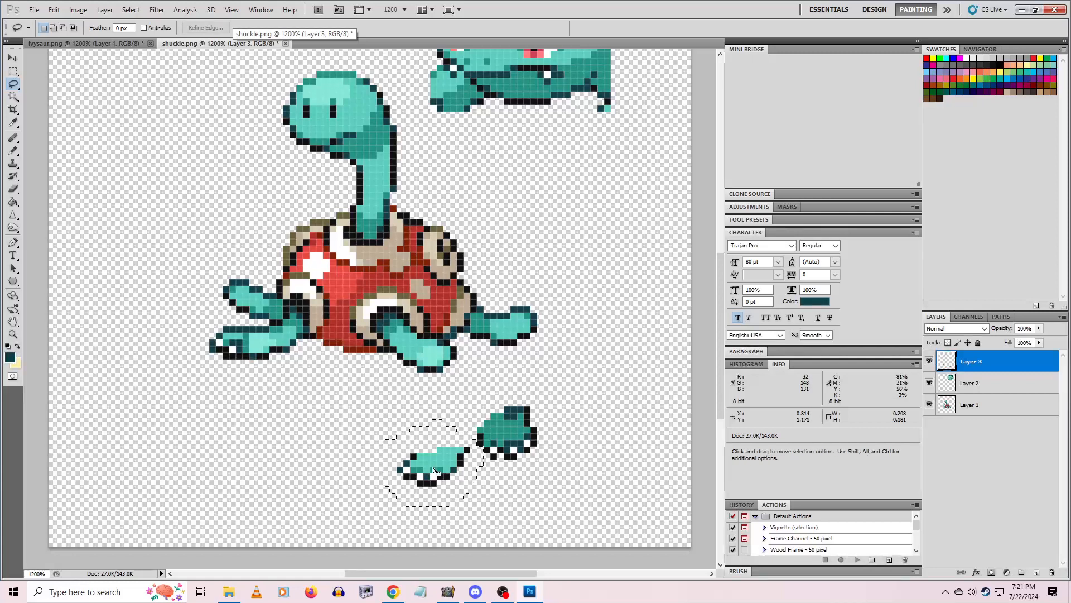
mouse_move(434, 475)
mouse_down()
mouse_move(387, 461)
mouse_move(443, 471)
mouse_up()
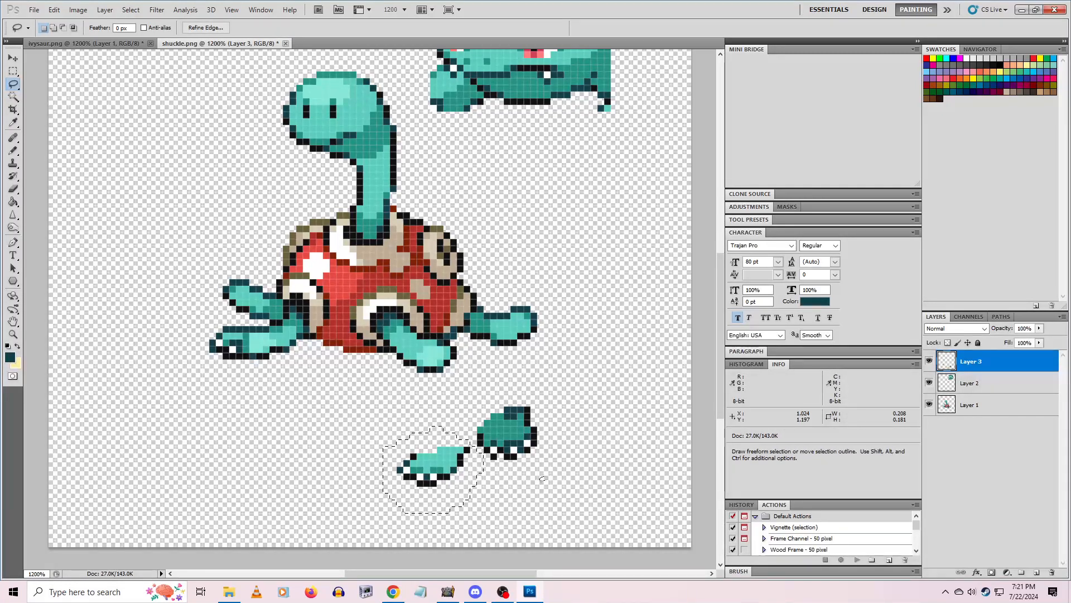
key(F3)
key(ctrl+d)
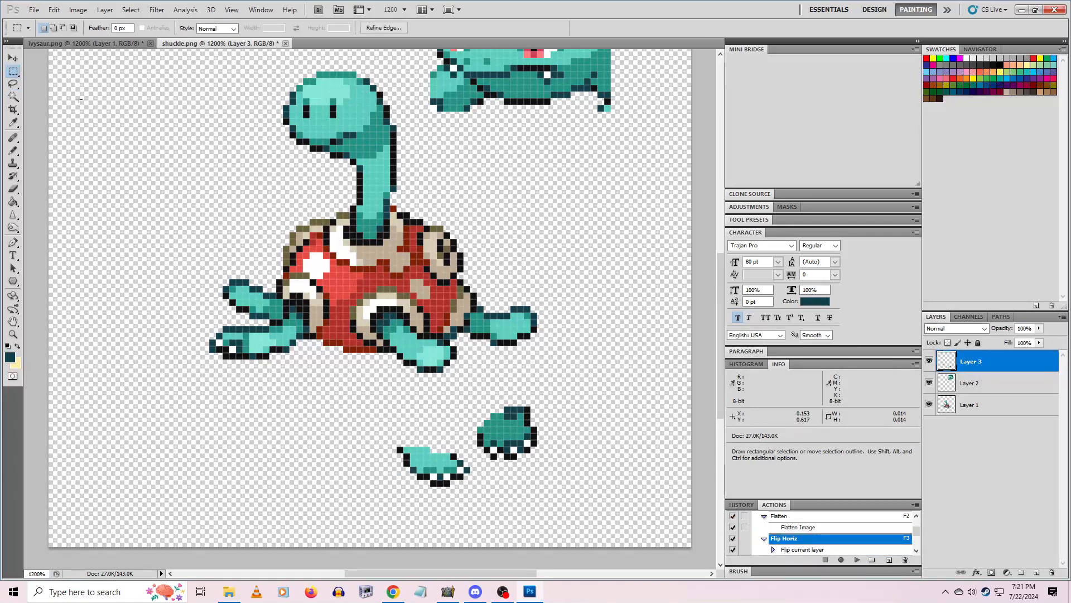
click(13, 58)
mouse_move(438, 460)
mouse_down()
mouse_move(417, 406)
mouse_move(366, 463)
mouse_move(477, 491)
mouse_move(397, 431)
mouse_up()
key(ctrl+z)
Reselect the flipped foot, move it onto the end of Shuckle's front leg, and clear the selection
click(14, 85)
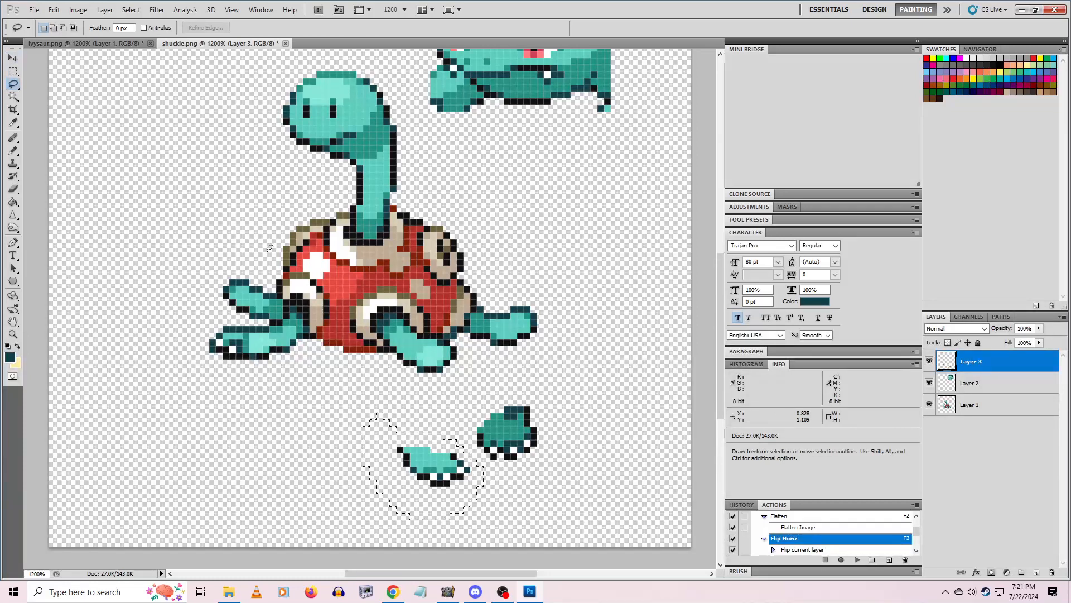
click(13, 58)
drag(433, 466, 433, 370)
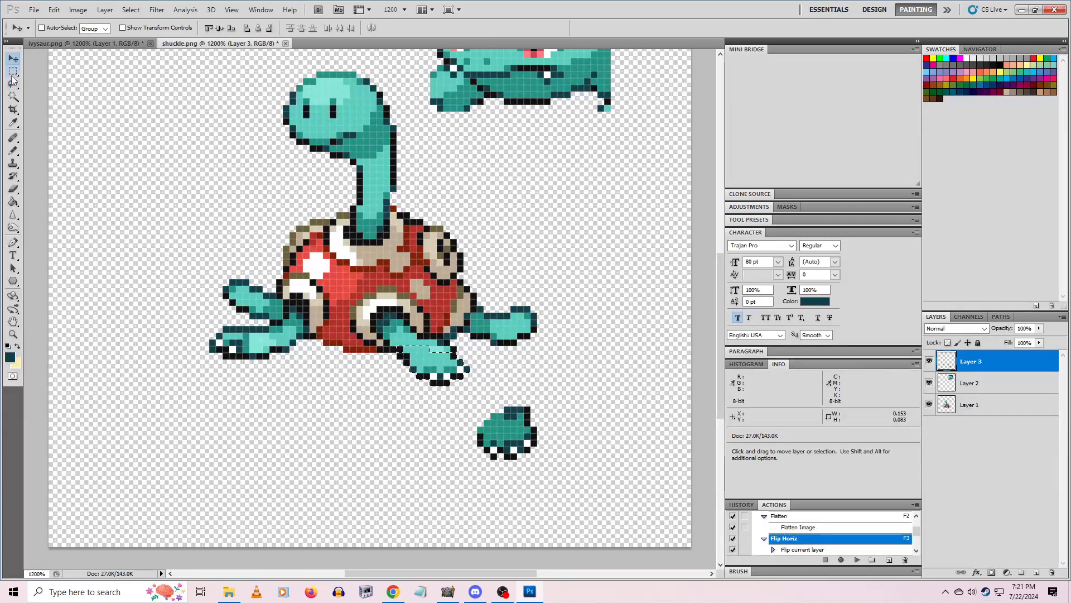
key(Up)
key(Left)
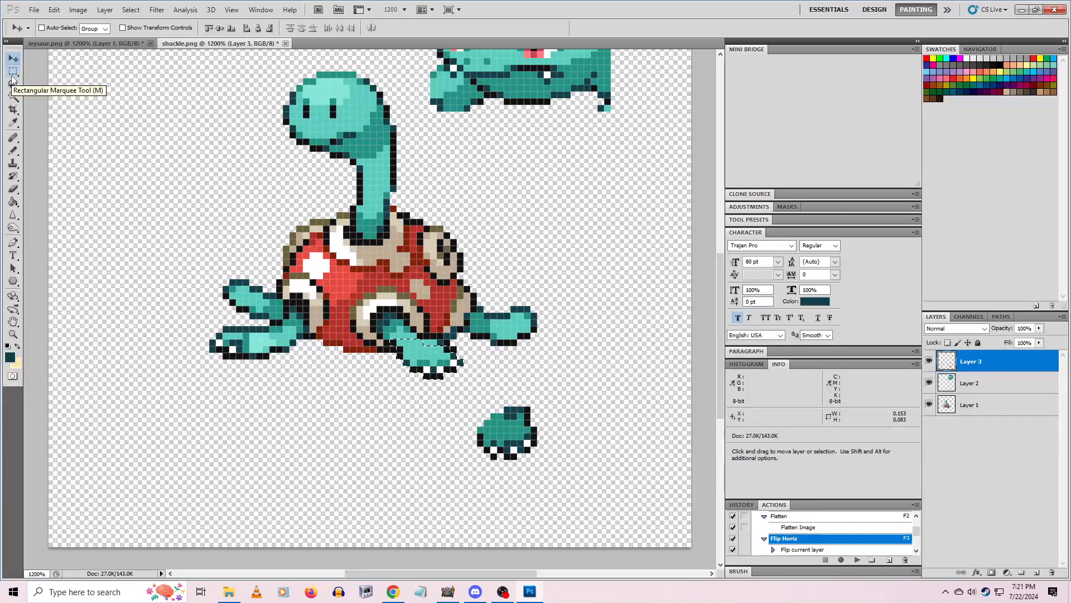
click(12, 71)
click(223, 374)
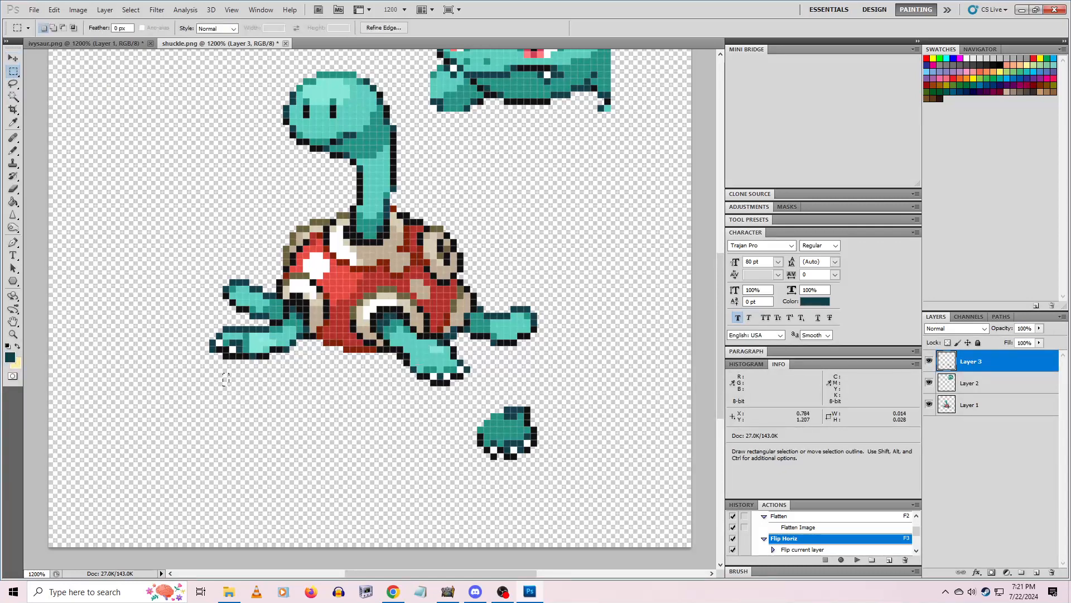
Place Layer 3 below Layer 2 and draw a black pixel, sampled from the outline, inside the upper edge of Shuckle's front foot
click(13, 334)
click(510, 401)
click(474, 339)
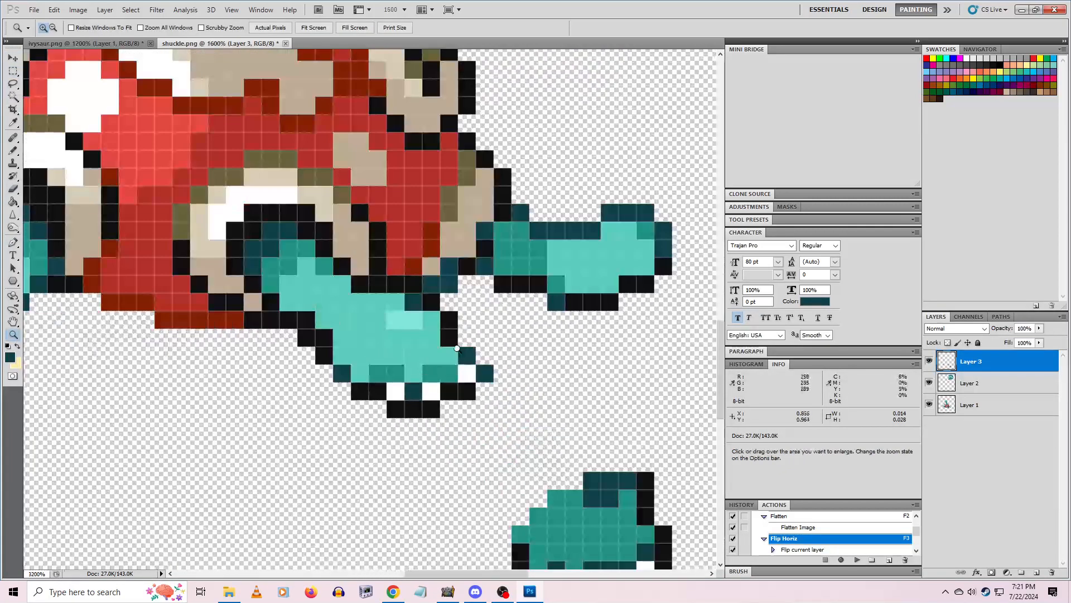
key(i)
click(451, 321)
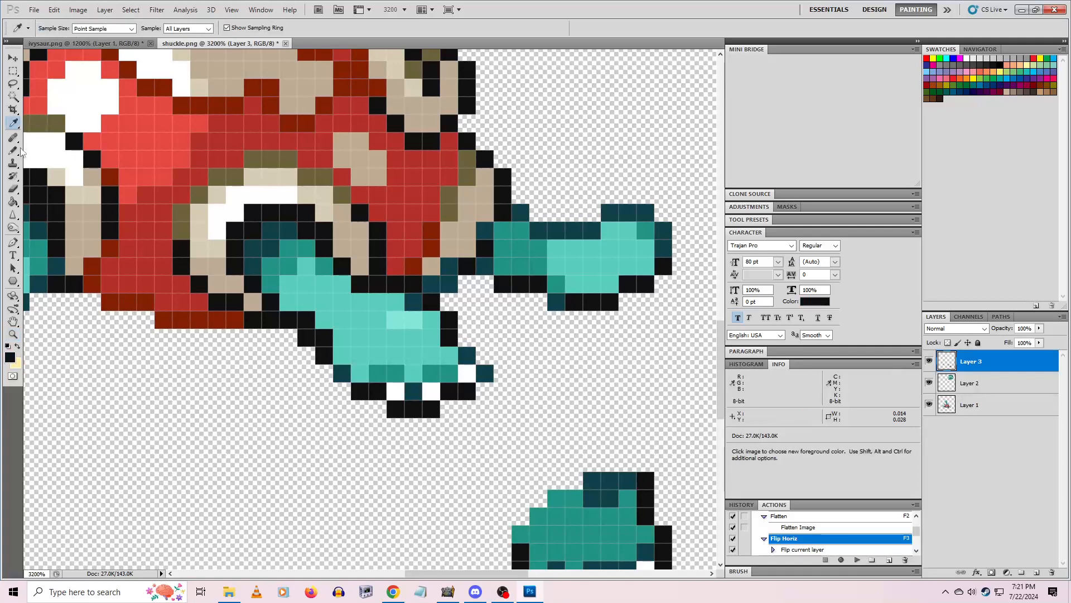
key(b)
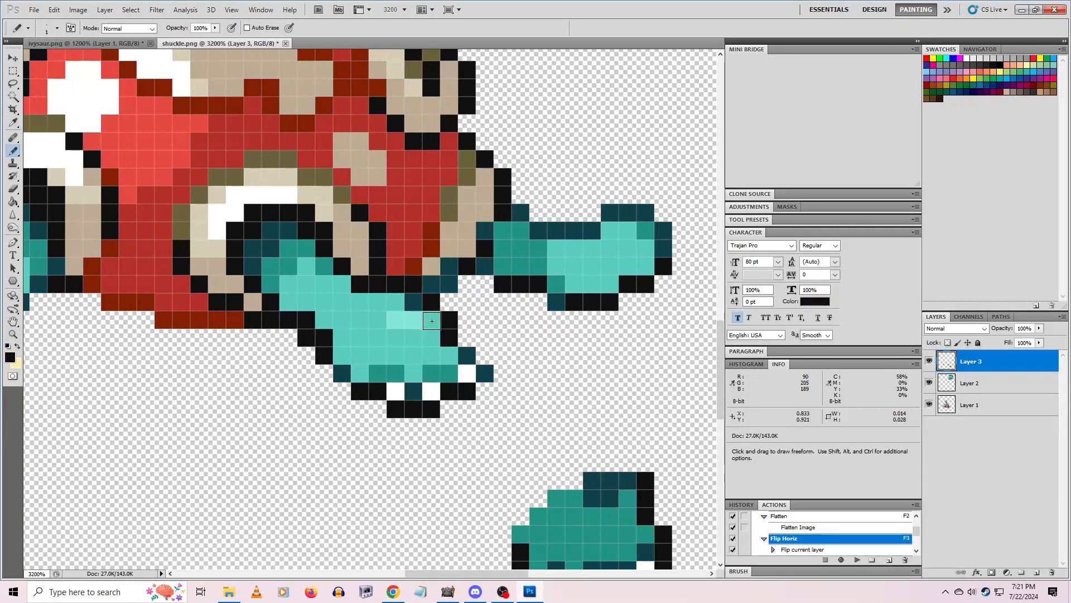
drag(964, 369, 966, 394)
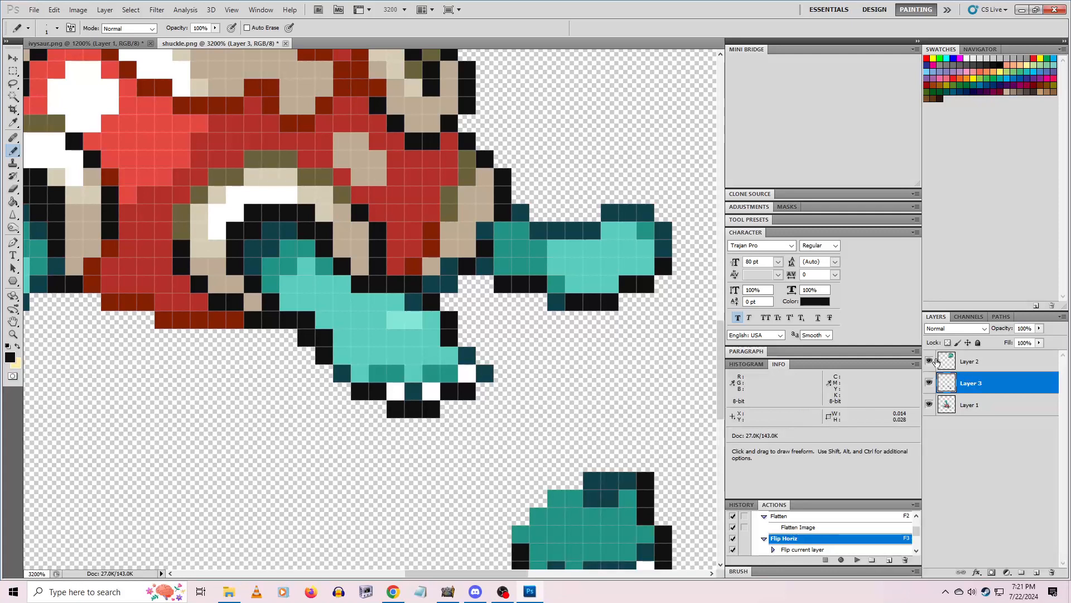
click(930, 406)
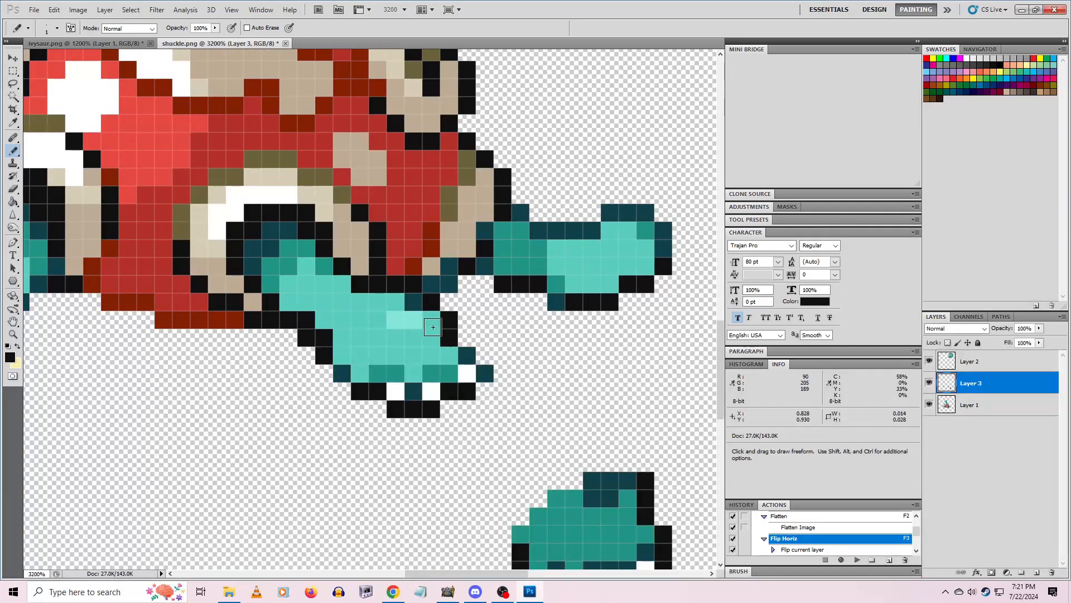
click(13, 71)
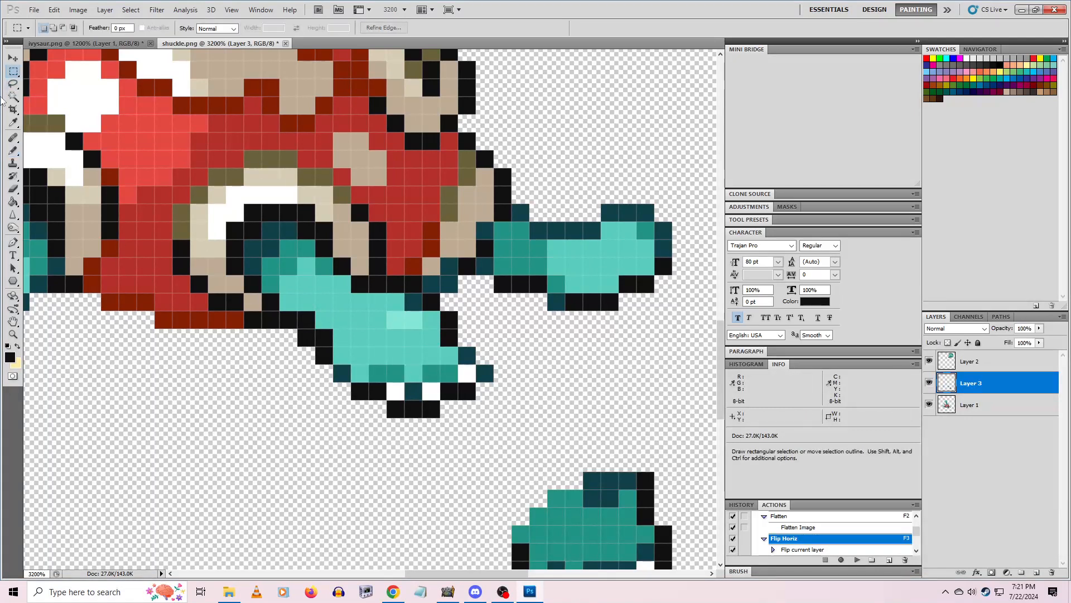
click(13, 154)
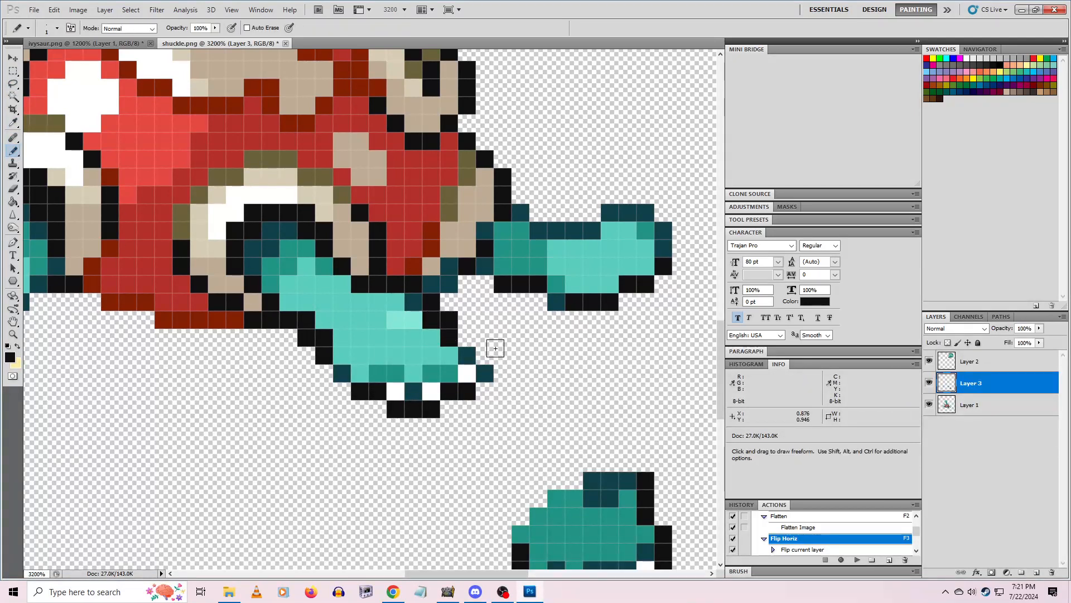
Erase the surplus outer black pixel beside the front foot's new outline on Layer 1, and undo the extra erasure above it
key(e)
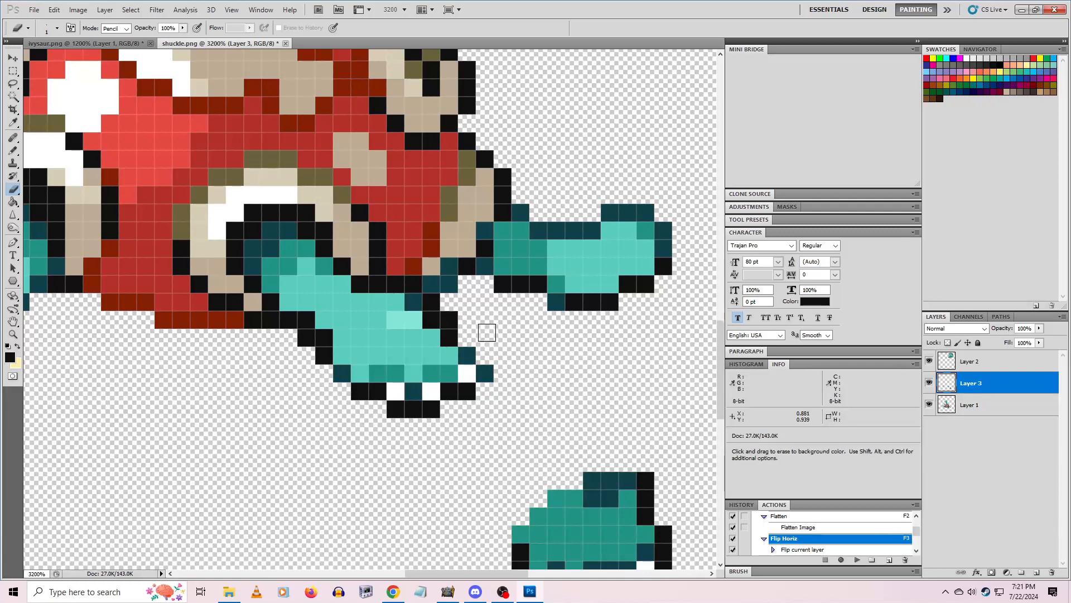
click(970, 404)
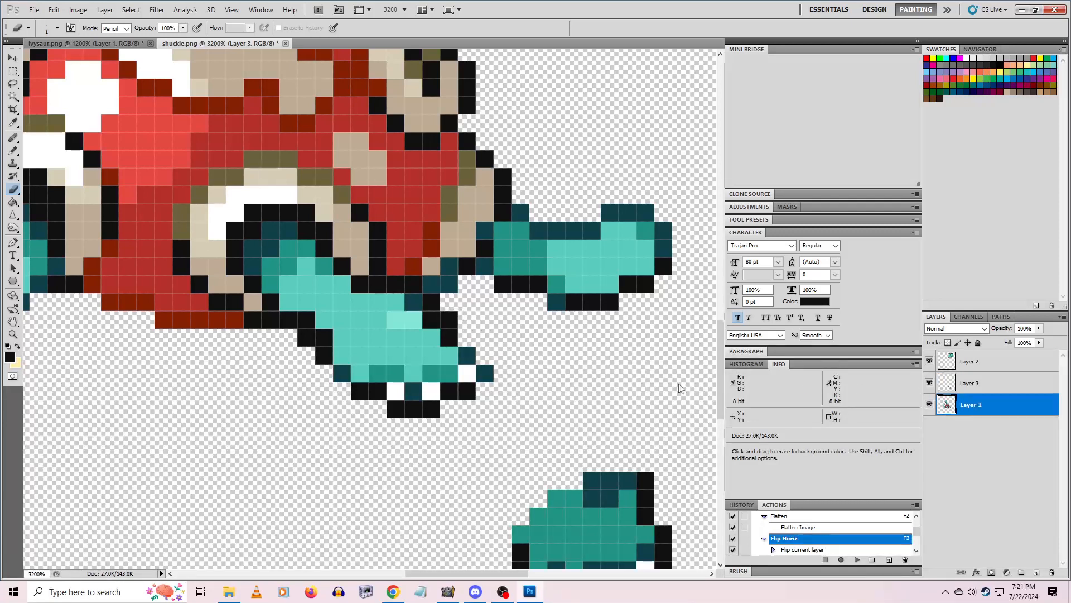
click(453, 320)
click(432, 303)
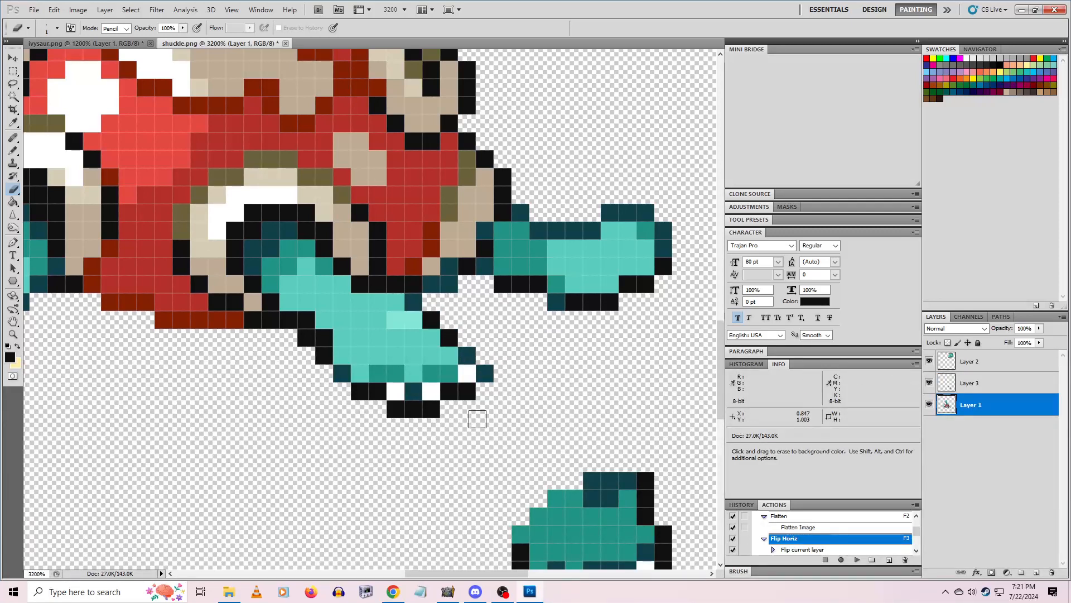
key(ctrl+z)
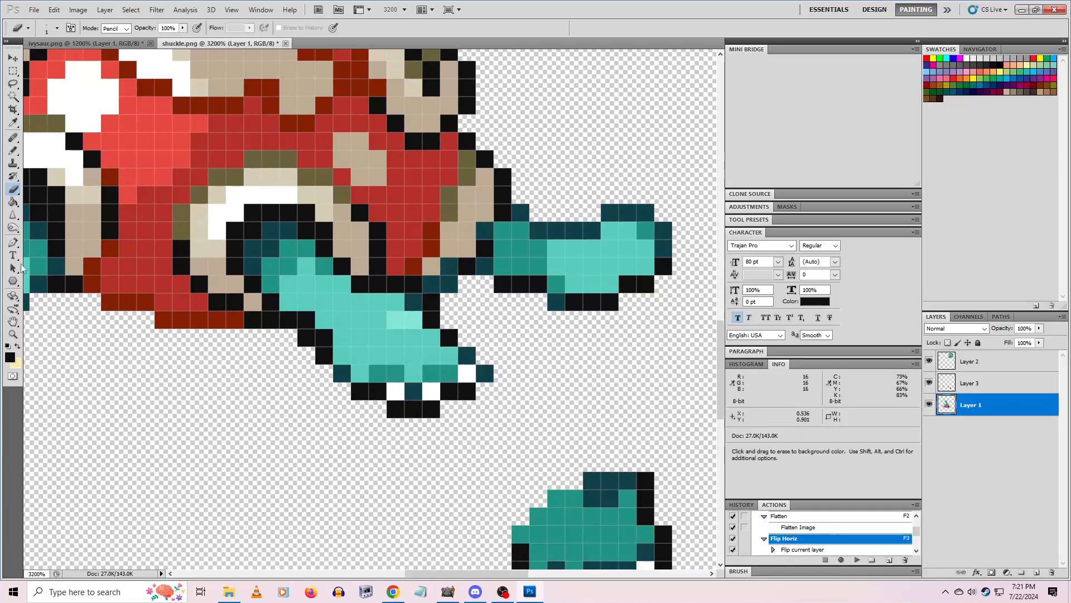
Check the front foot with Layer 3 hidden and shown, and compare Shuckle's feet with those in ivysaur.png
click(13, 334)
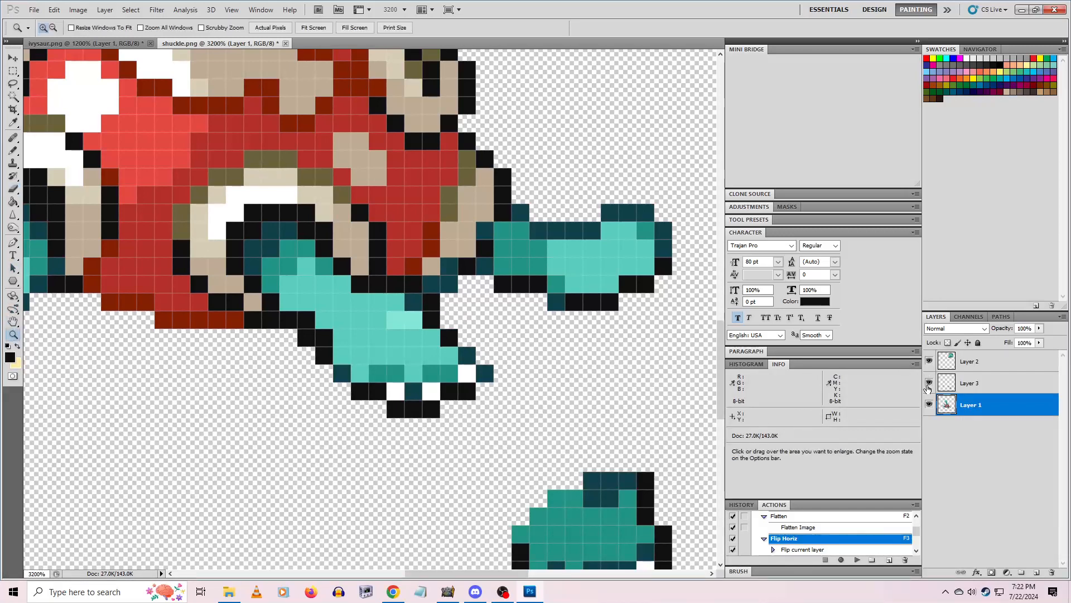
click(929, 383)
click(929, 383)
alt+click(281, 380)
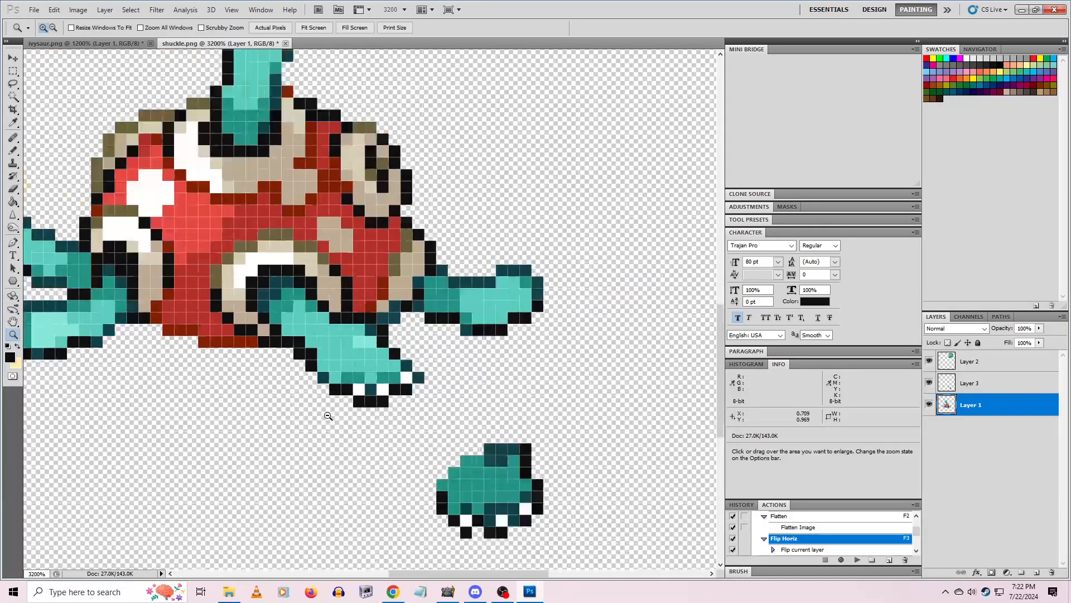
alt+click(322, 409)
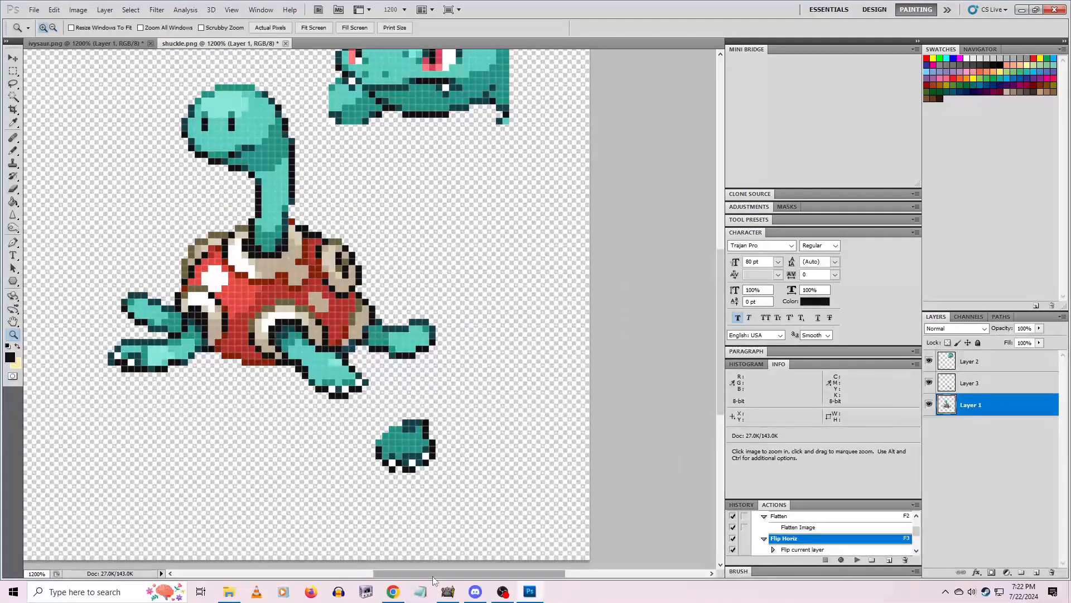
drag(433, 574, 414, 574)
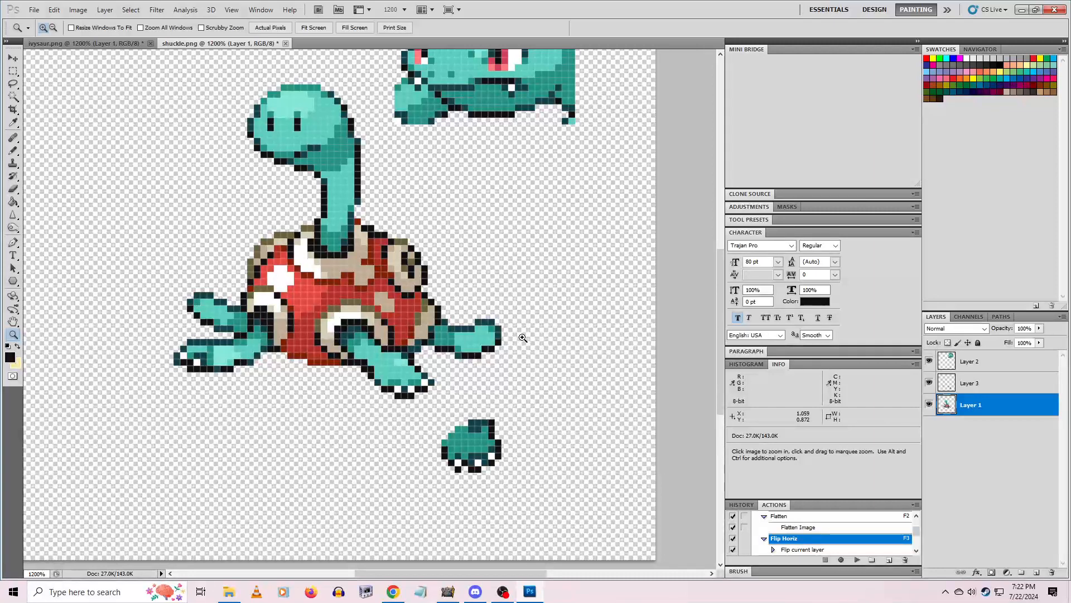
click(68, 46)
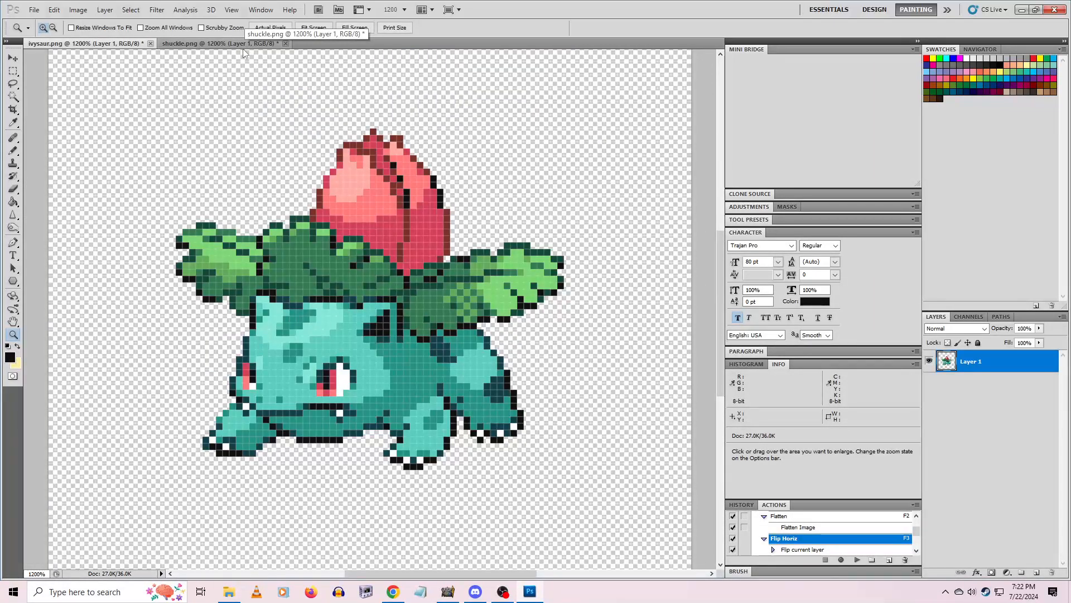
click(244, 46)
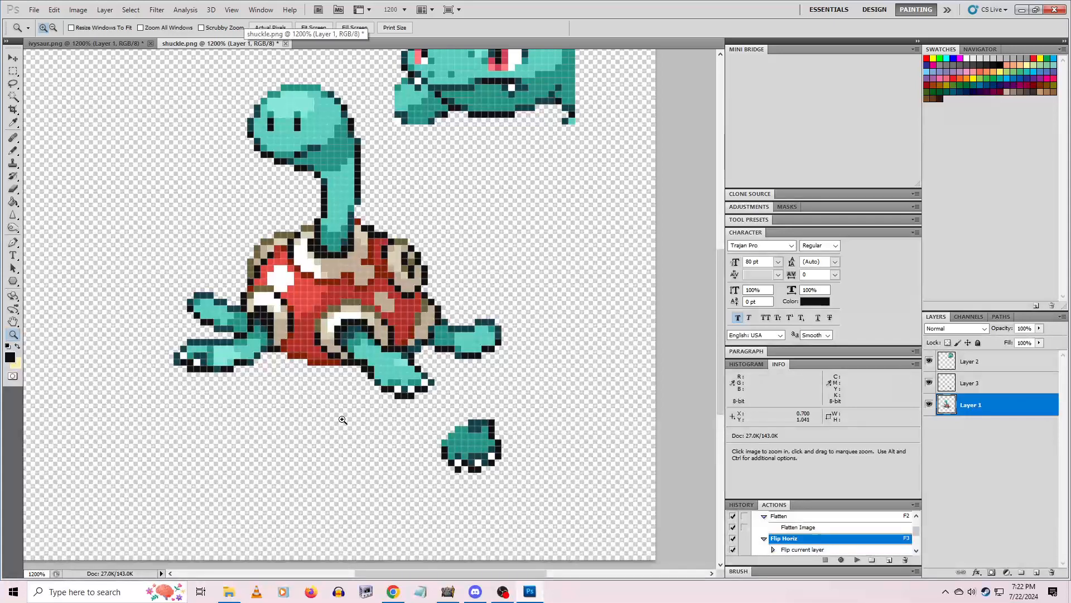
click(174, 348)
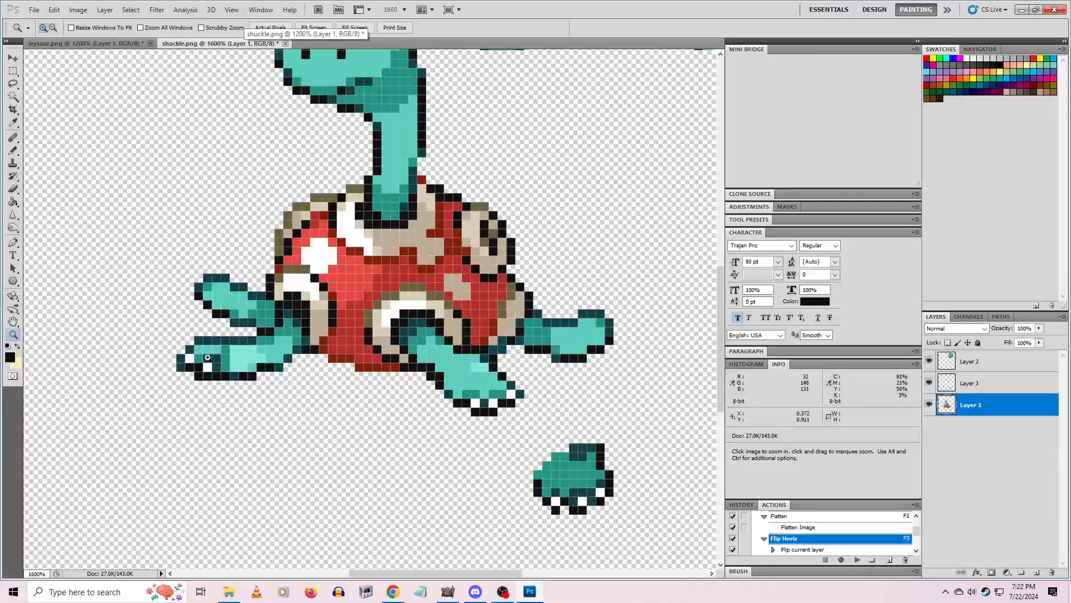
click(133, 45)
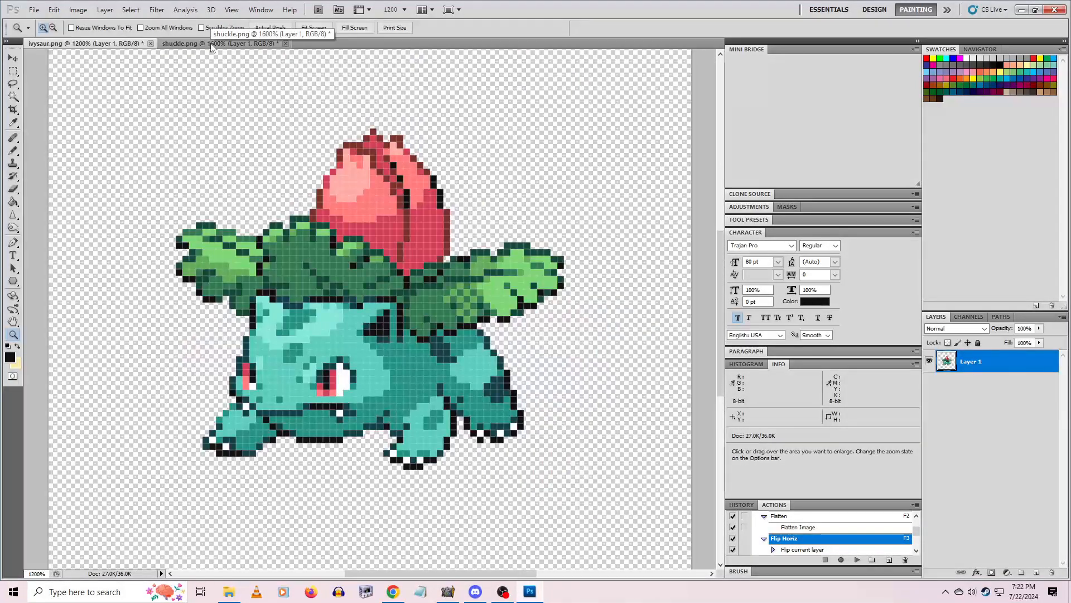
click(208, 46)
Recolor the dark seam pixels of the lower-left foot on Layer 3 with light and mid teal sampled from the leg
click(181, 366)
key(u)
key(i)
click(292, 341)
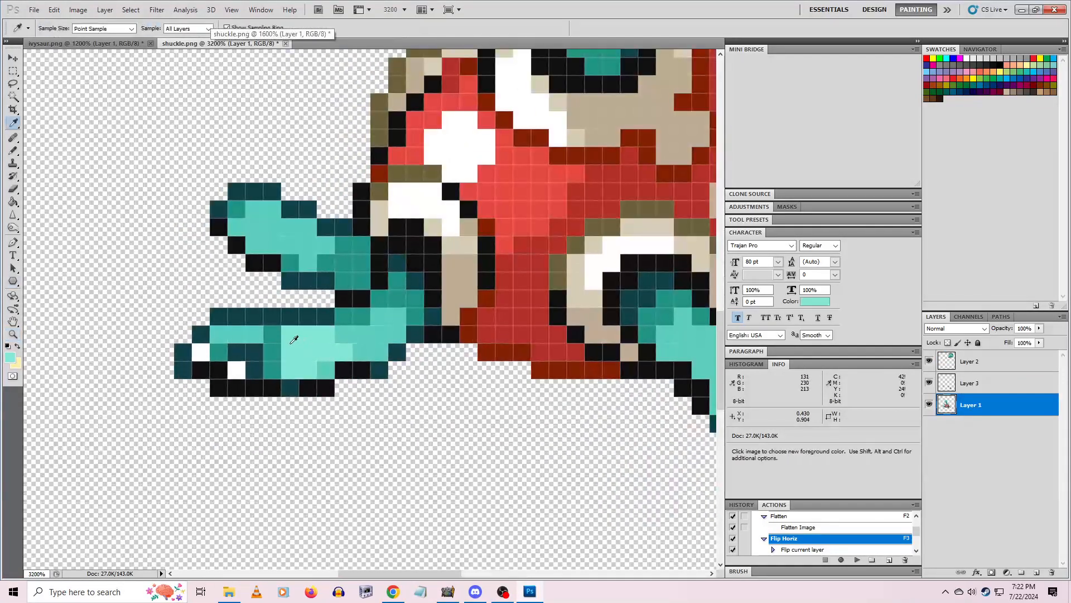
click(12, 150)
key(alt+bracketright)
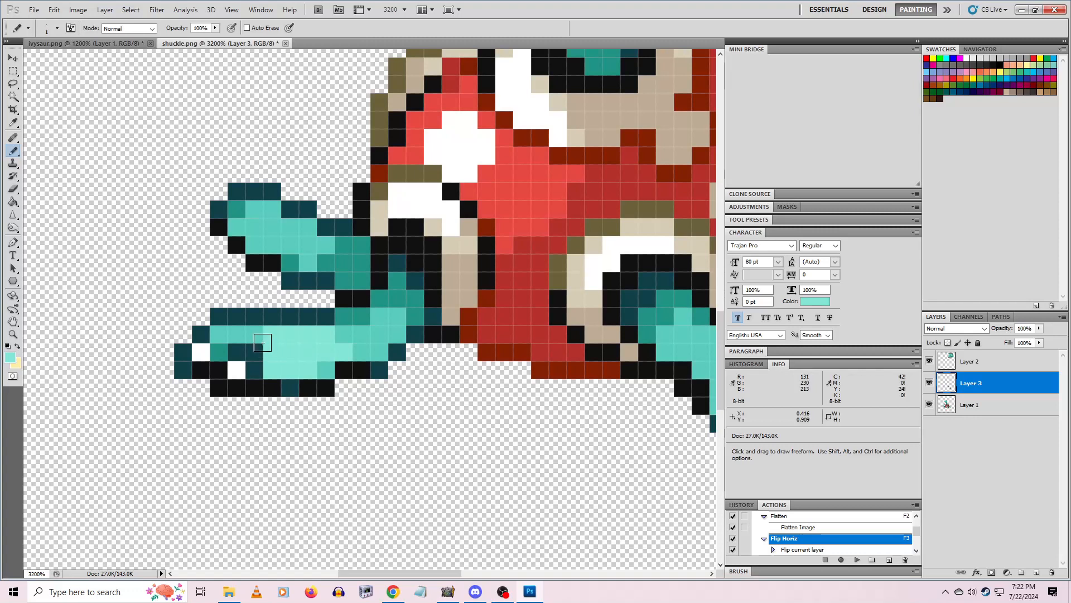
key(i)
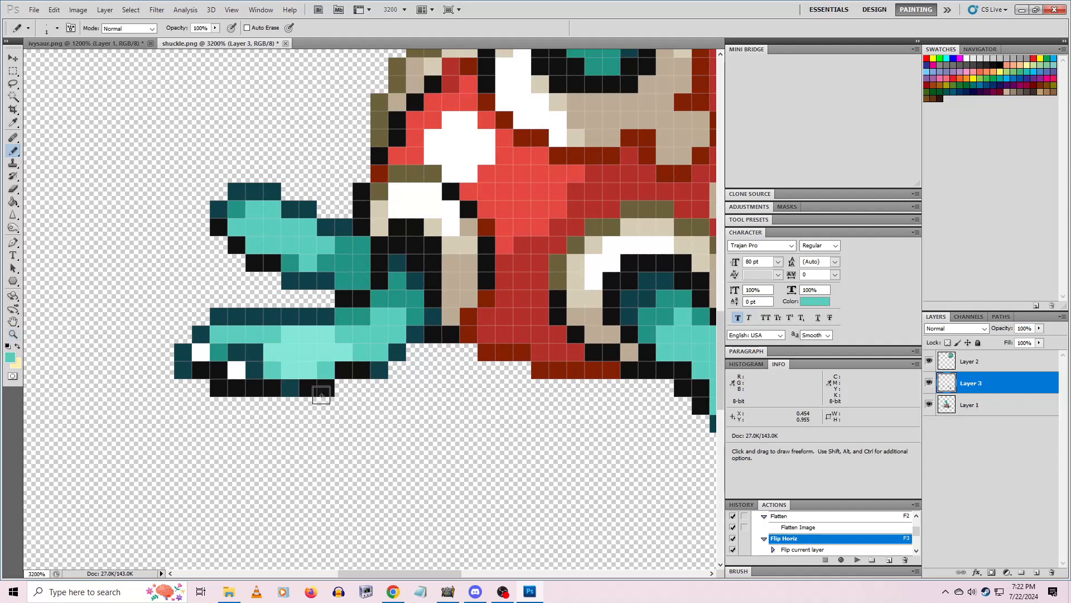
Paint the dark teal pixel in the lower-left foot's bottom outline with black sampled from that outline
click(316, 385)
key(b)
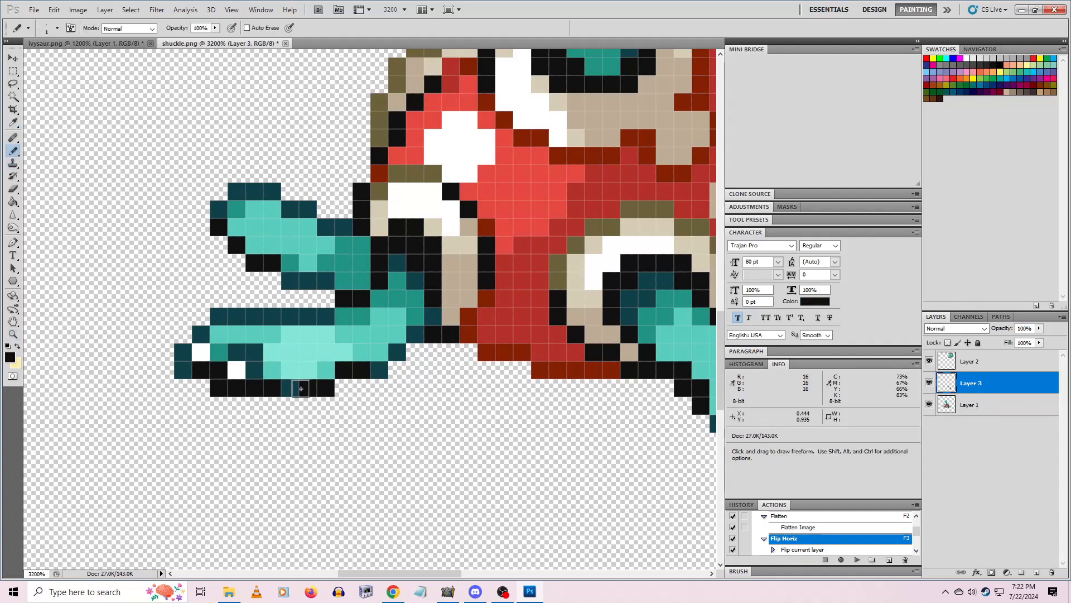
click(290, 388)
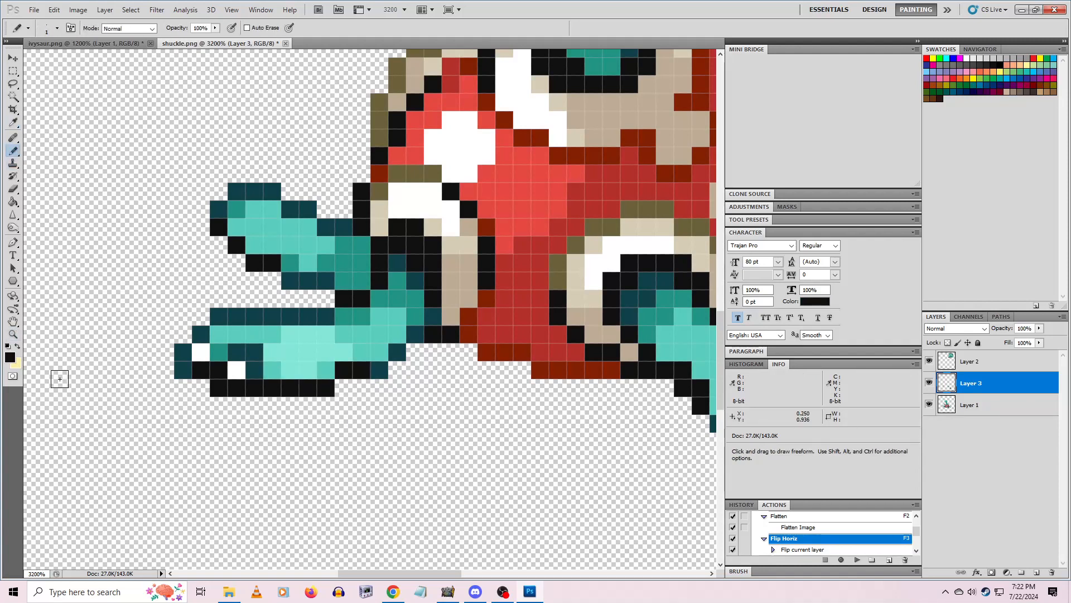
Examine the whole sprite, and compare the front foot with Layer 3 hidden and shown
click(14, 336)
alt+click(307, 399)
alt+click(310, 407)
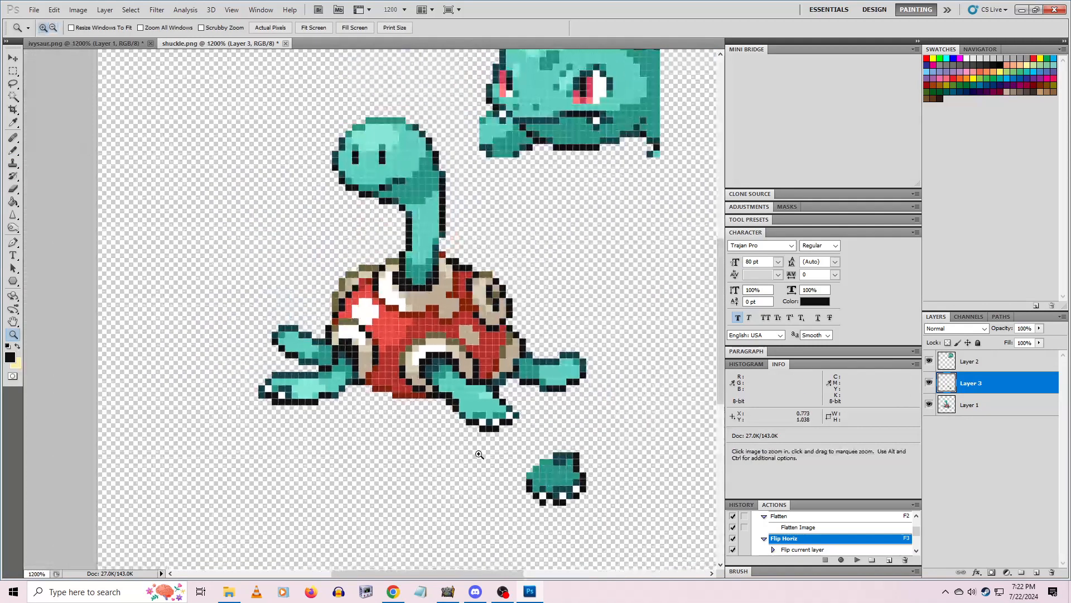
scroll(586, 440, up, 1)
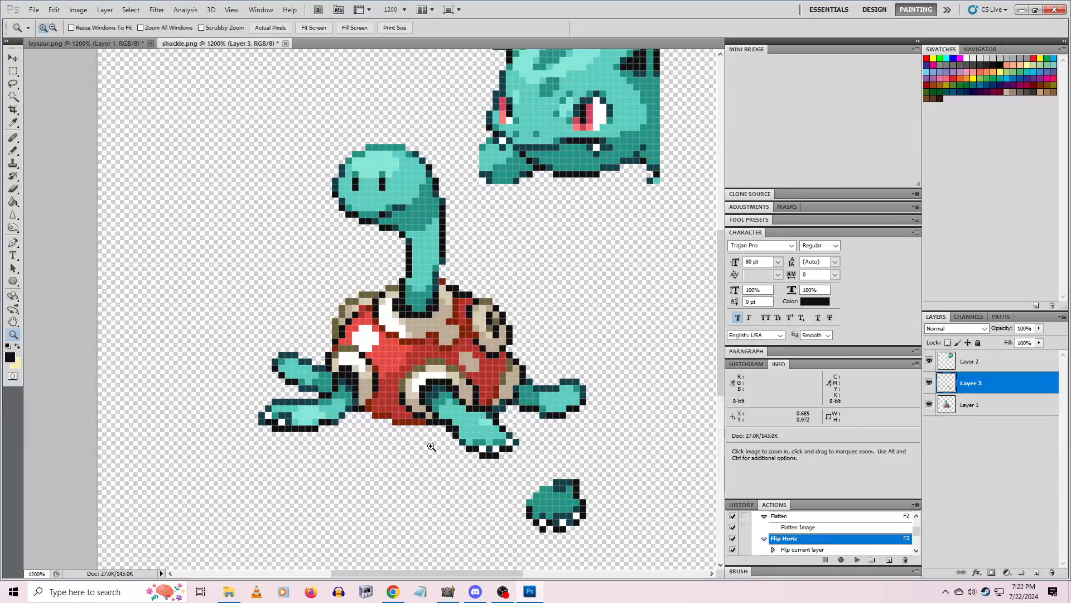
scroll(521, 474, up, 5)
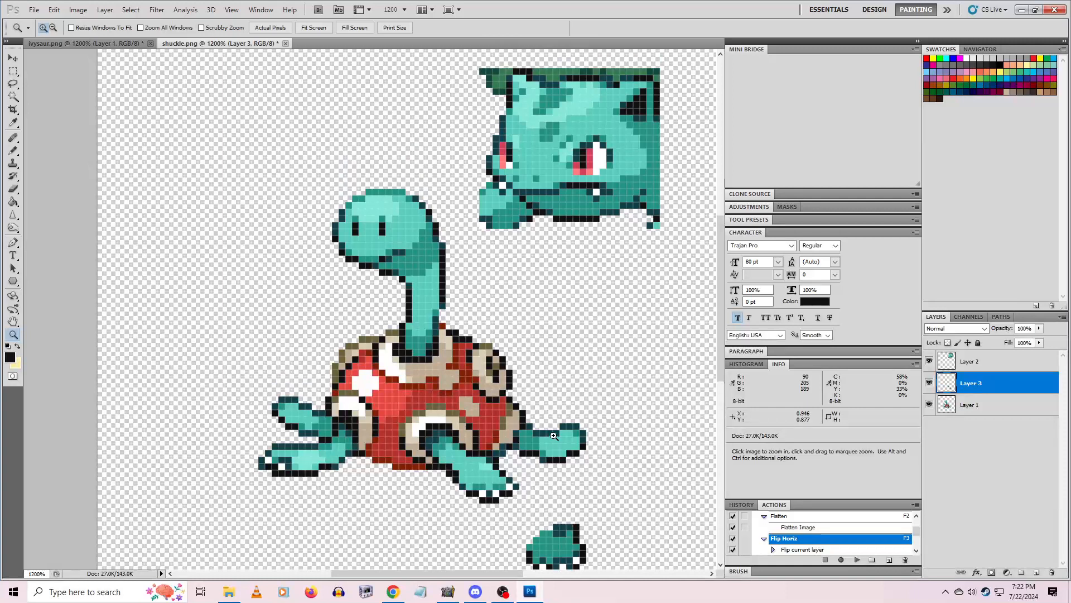
scroll(551, 441, down, 5)
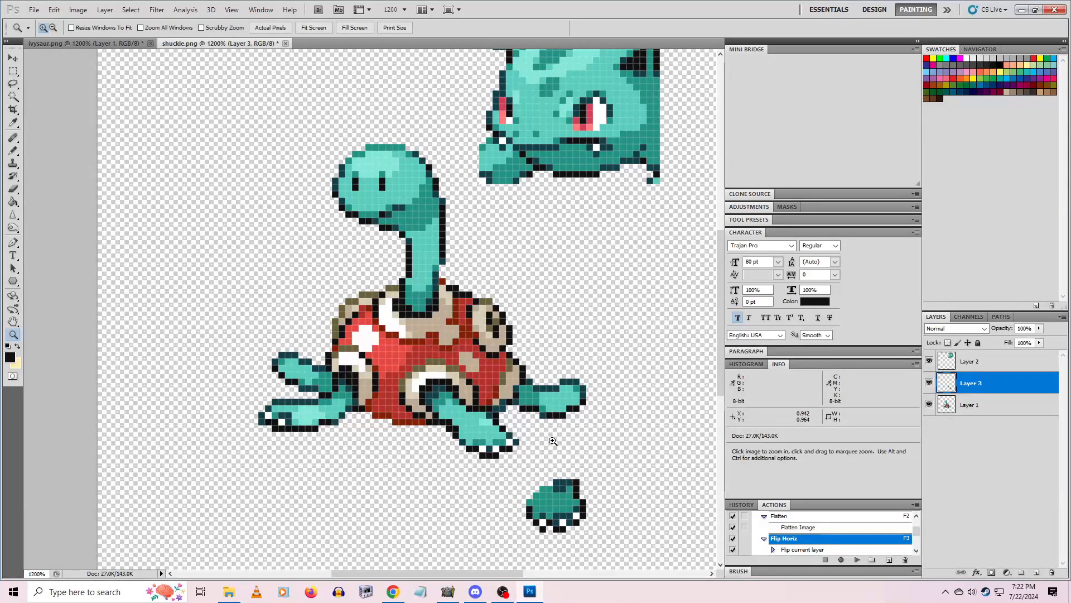
click(467, 456)
click(467, 457)
click(926, 386)
click(926, 387)
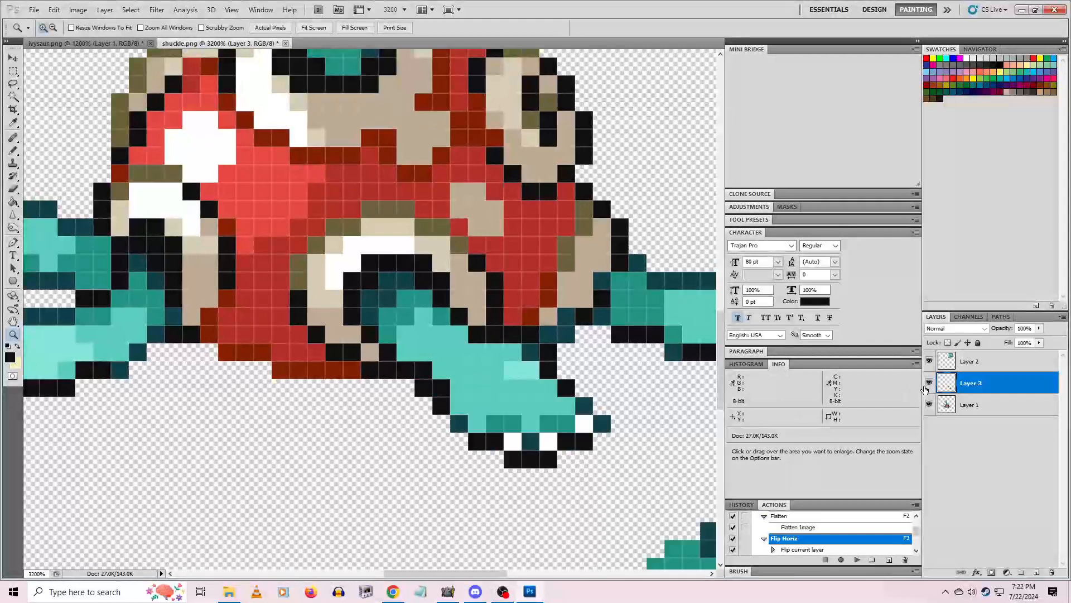
Try erasing a black outline pixel from the lower edge of the front leg on Layer 1, and undo it
click(970, 405)
click(14, 188)
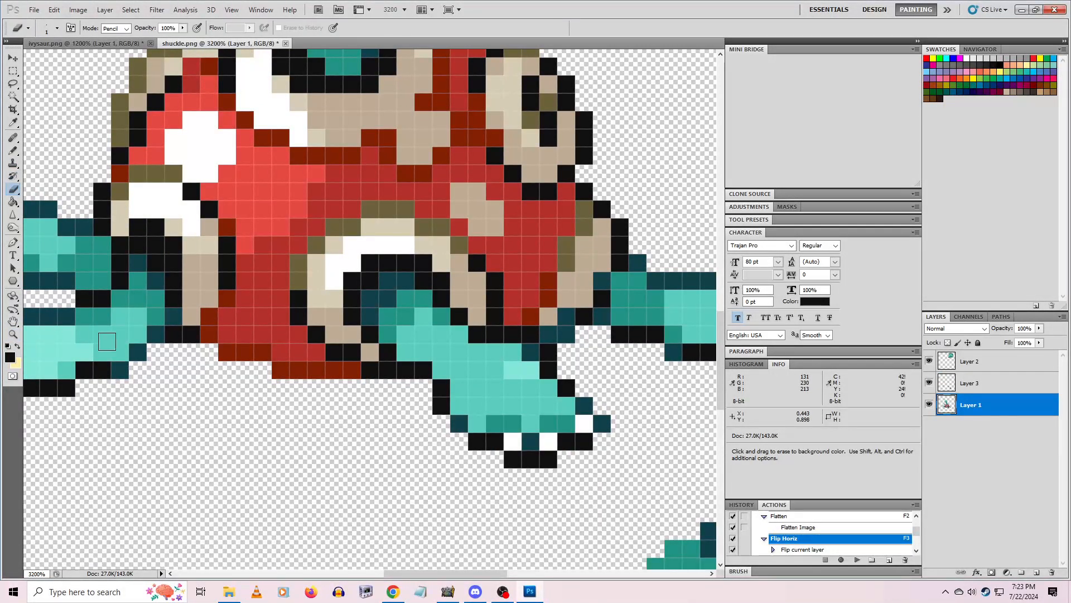
key(ctrl+z)
Sample the front leg's mid teal as the foreground color for the Pencil
key(i)
click(493, 377)
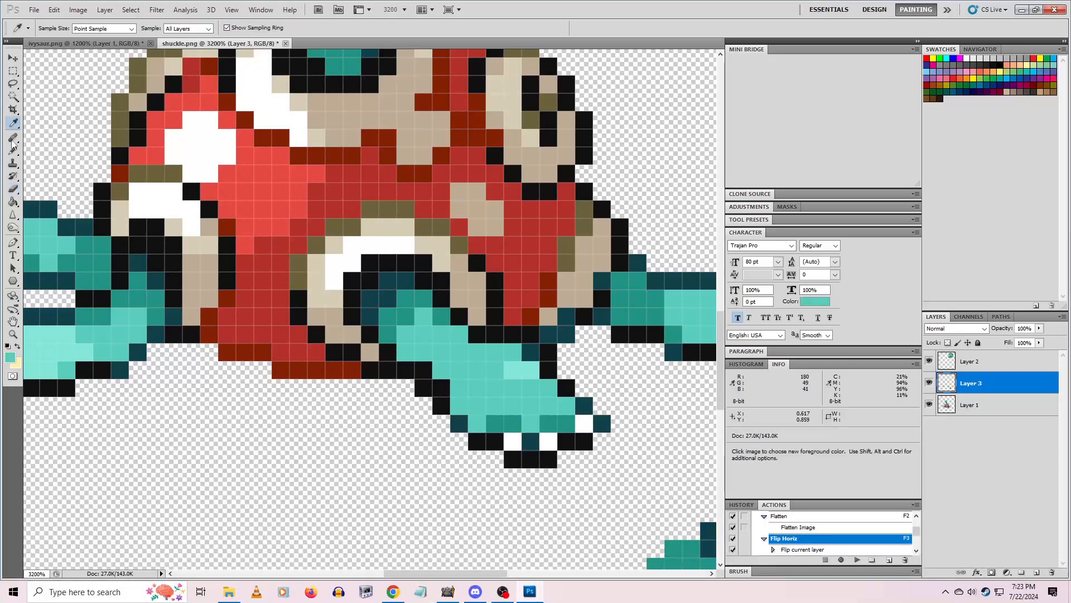
key(b)
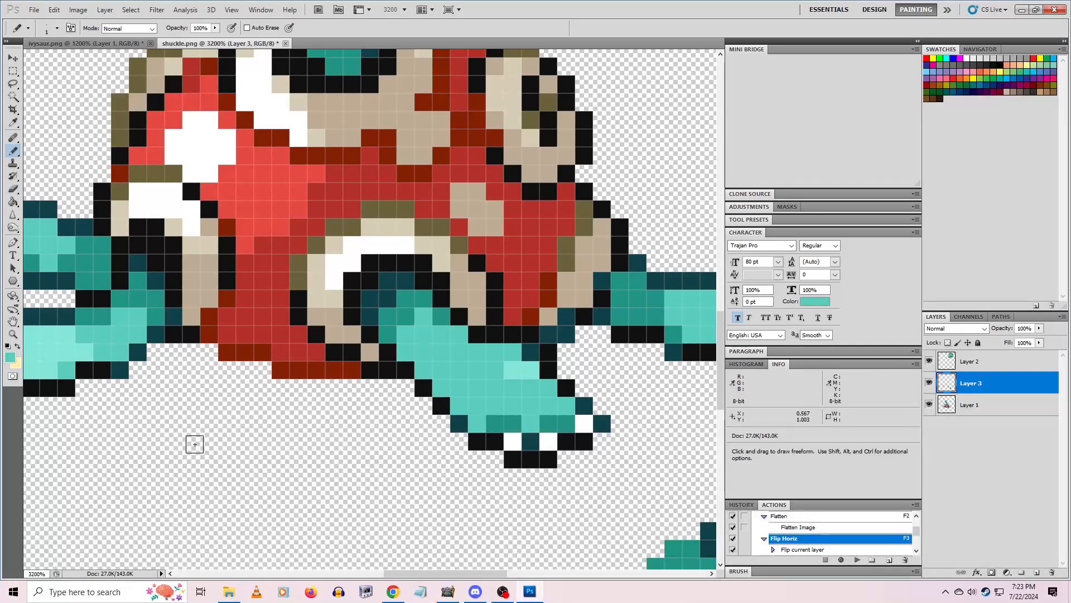
Review the overall look of the sprite with the Ivysaur feet attached
click(13, 334)
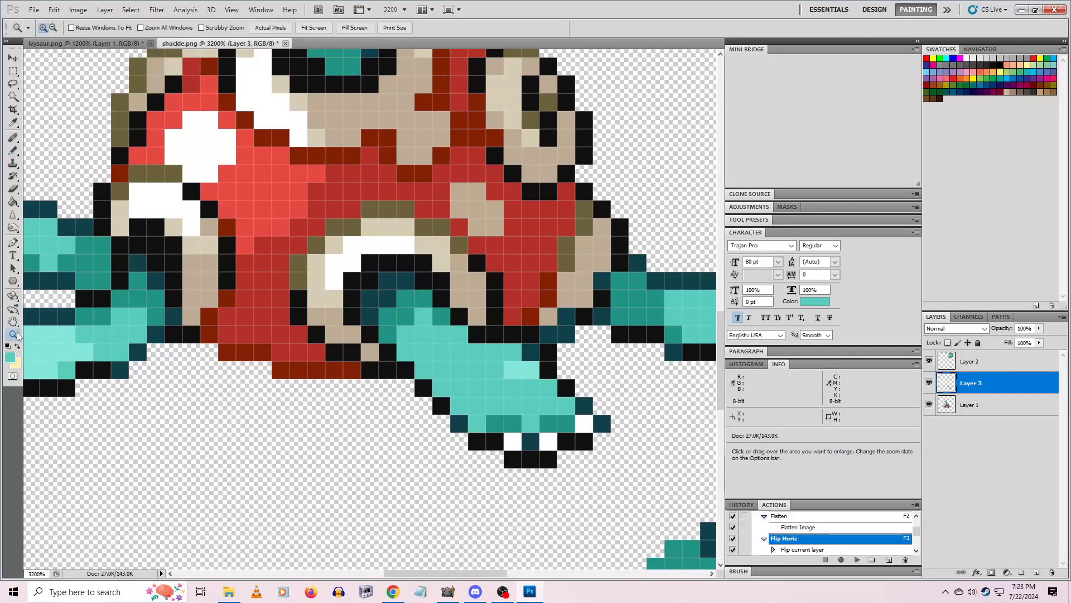
alt+click(374, 335)
alt+click(380, 357)
alt+click(408, 408)
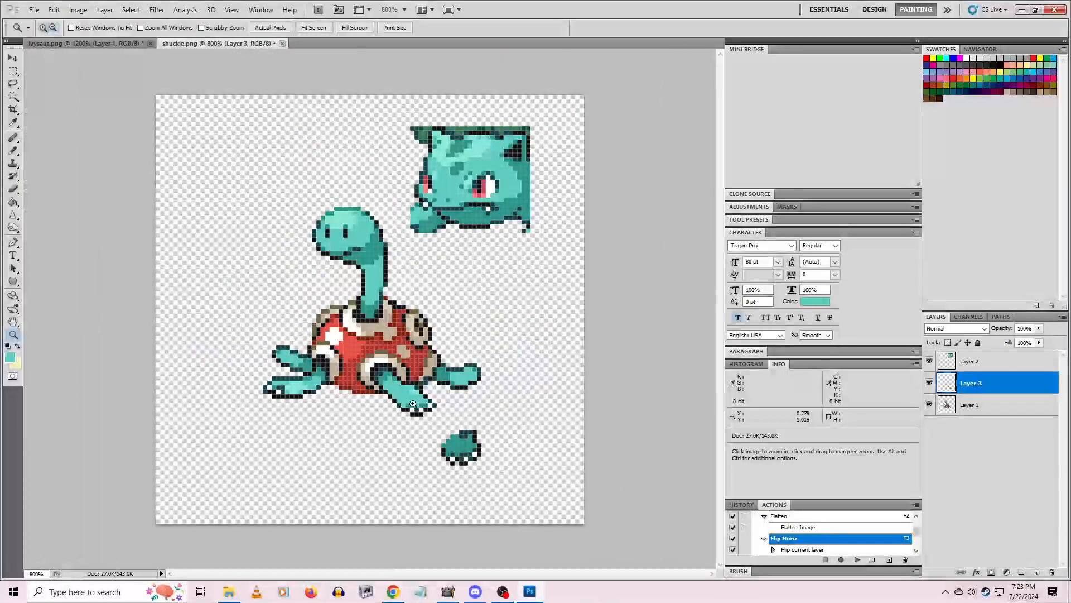
click(370, 320)
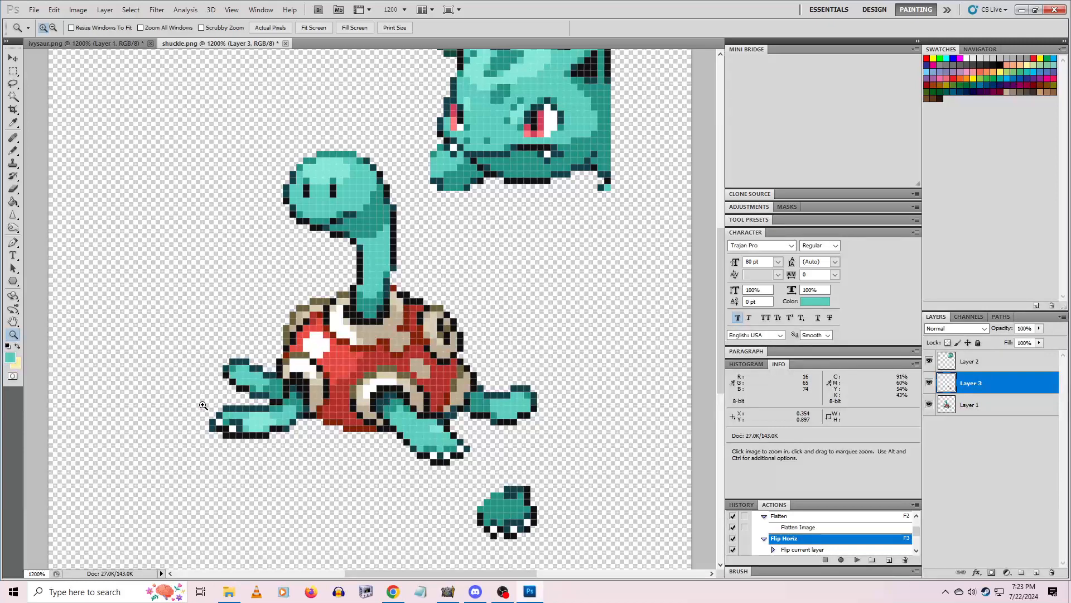
Add a white claw pixel on the upper edge of the upper-left leg's tip, using white sampled from the leg below
click(203, 382)
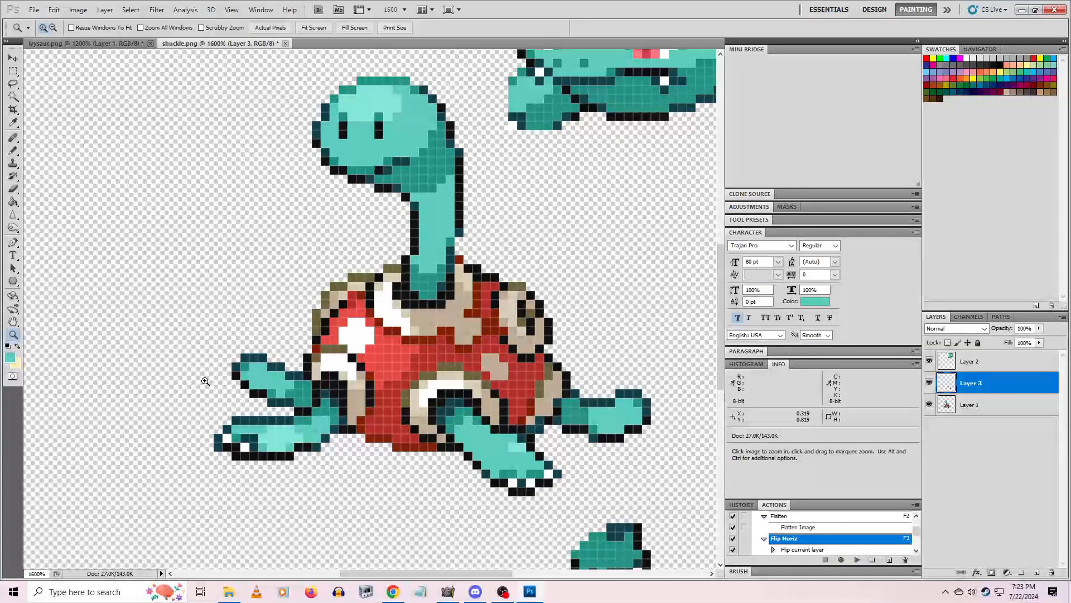
click(228, 375)
key(i)
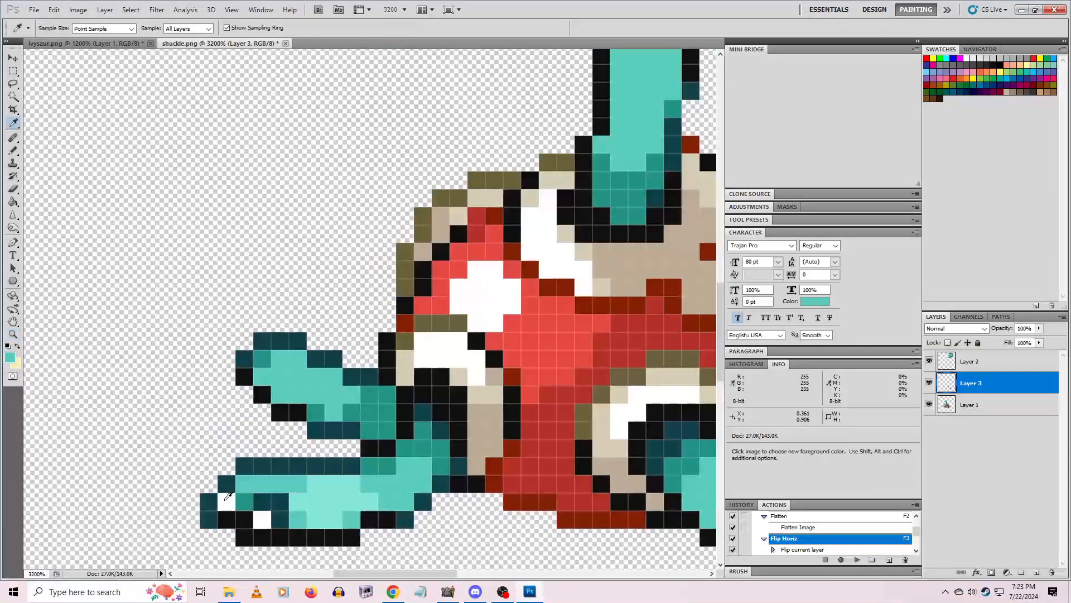
click(225, 492)
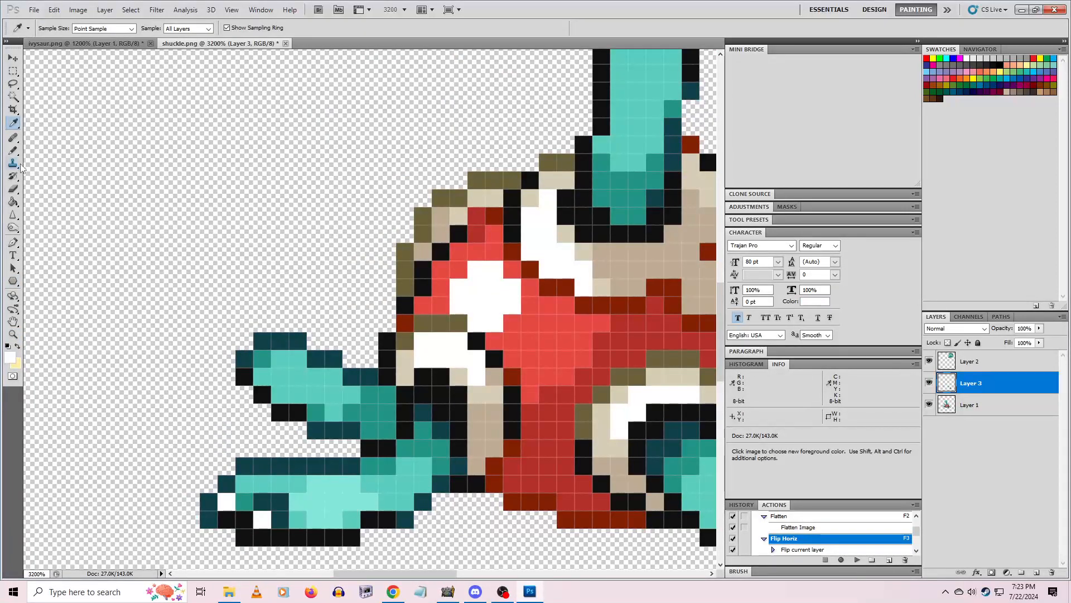
key(b)
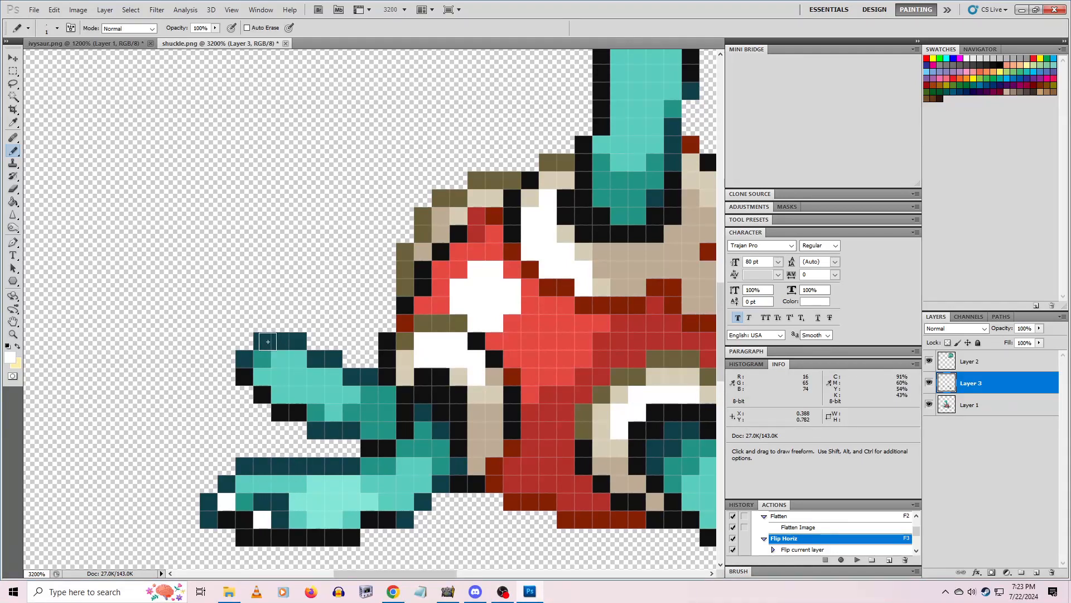
click(268, 341)
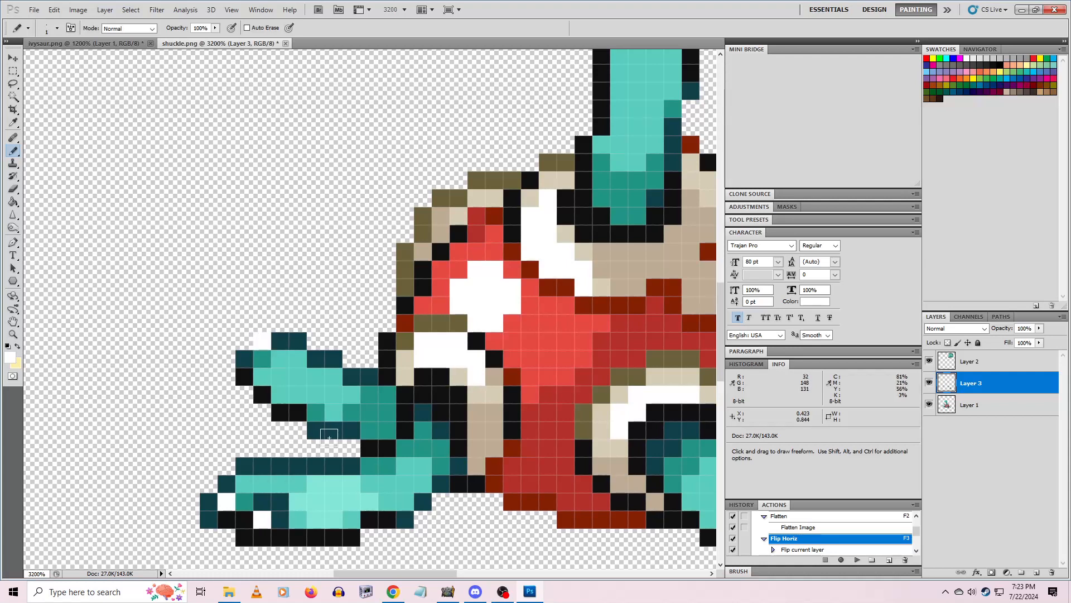
Outline the upper-left leg's new claw with dark teal pixels above it and on its outer side, sampling the leg's outline color
key(i)
click(275, 343)
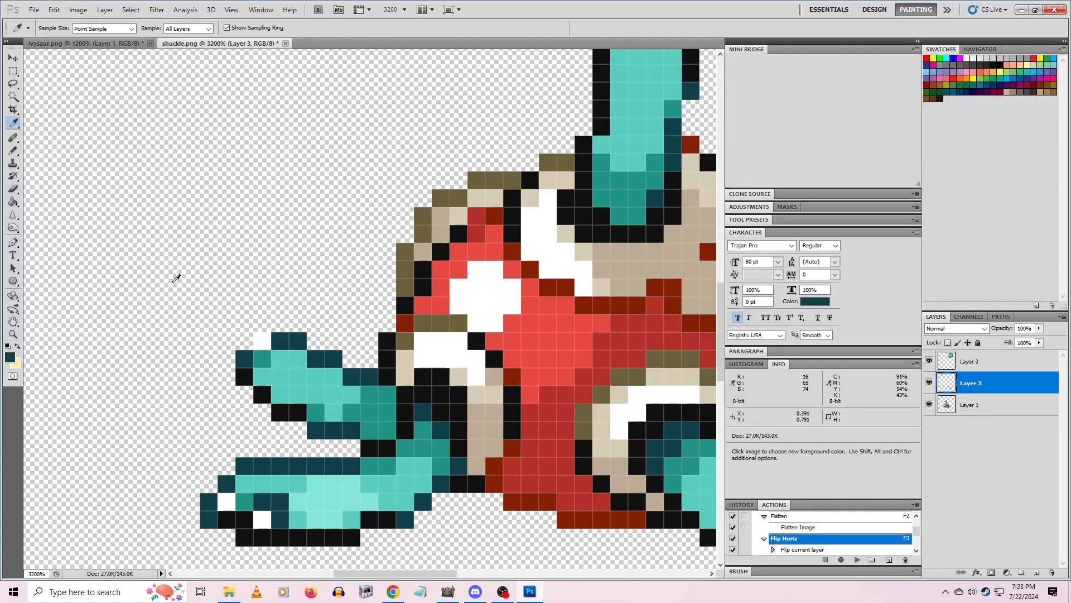
click(12, 153)
click(262, 323)
click(244, 339)
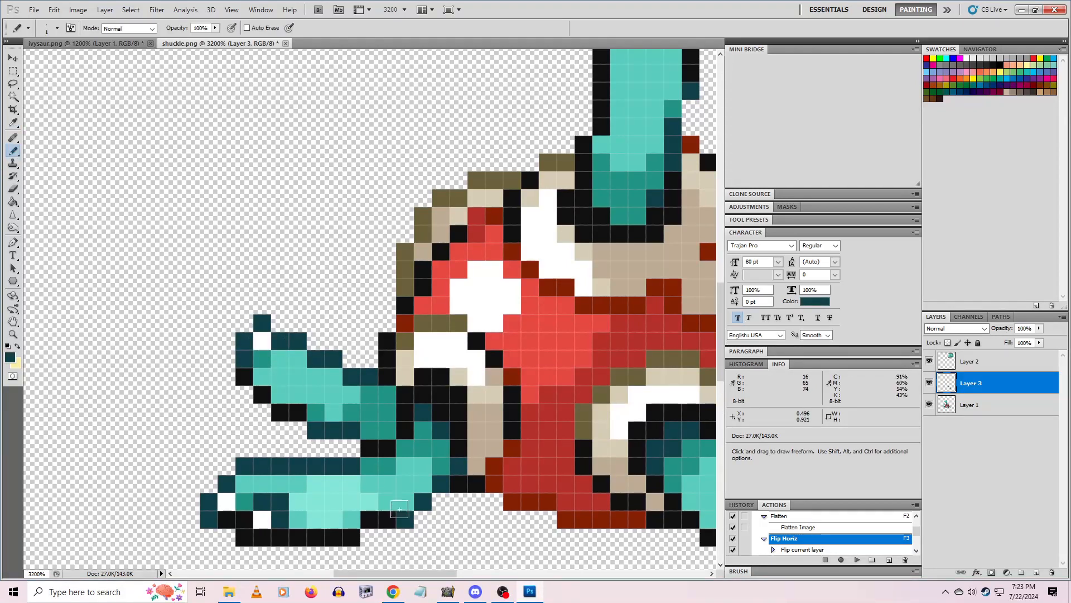
Paint a second white claw pixel at the outermost tip of the upper-left leg, below the first claw
key(i)
click(262, 341)
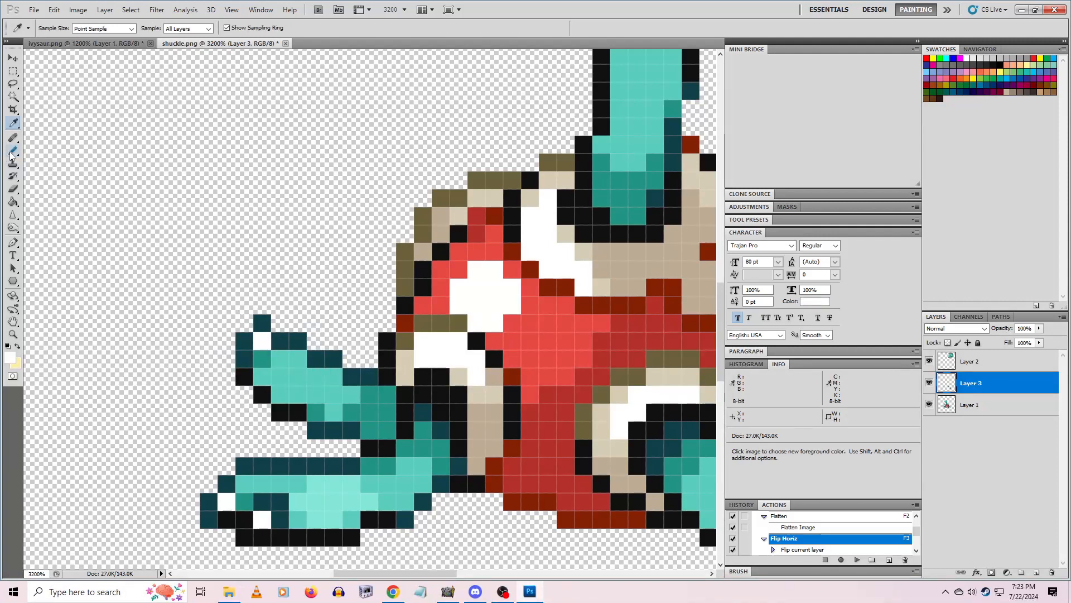
click(12, 153)
click(245, 377)
Outline the second claw in black beneath it and along its outer side, using black sampled from the leg's lower outline
key(i)
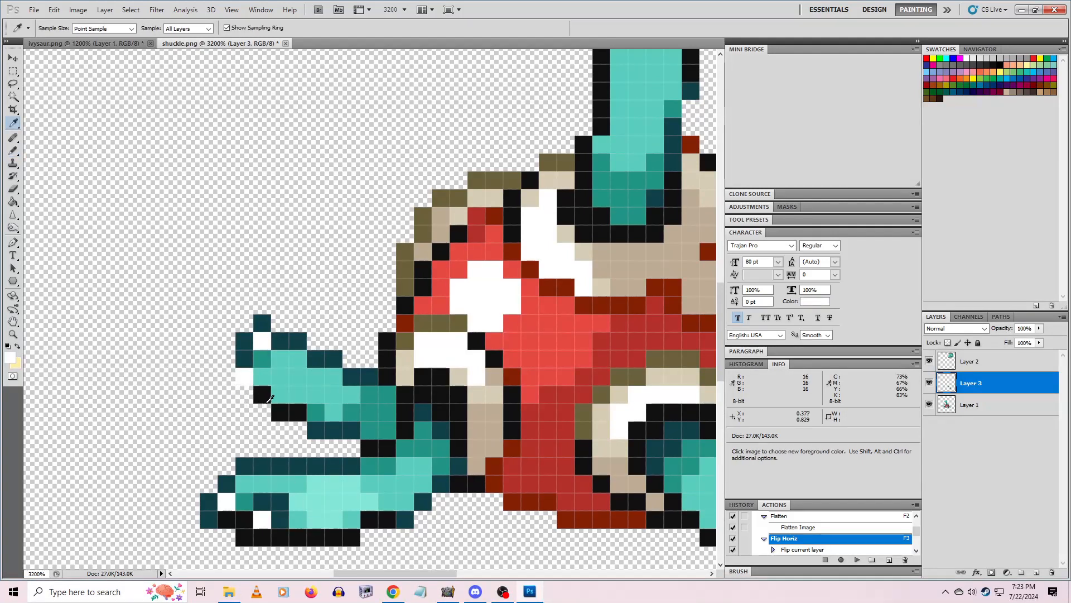
click(269, 399)
click(13, 152)
click(244, 394)
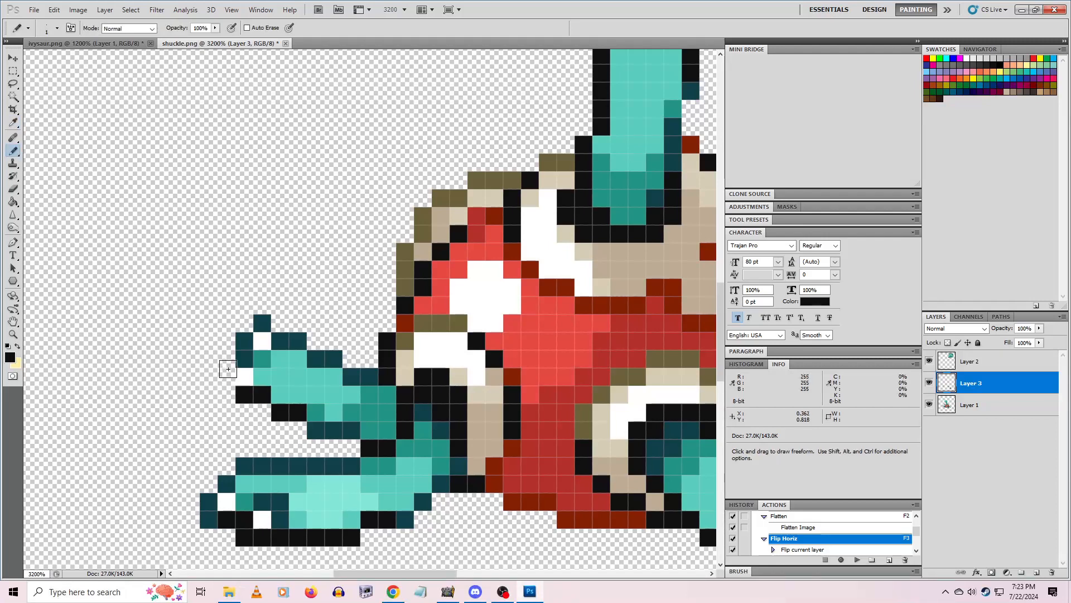
drag(227, 377, 227, 359)
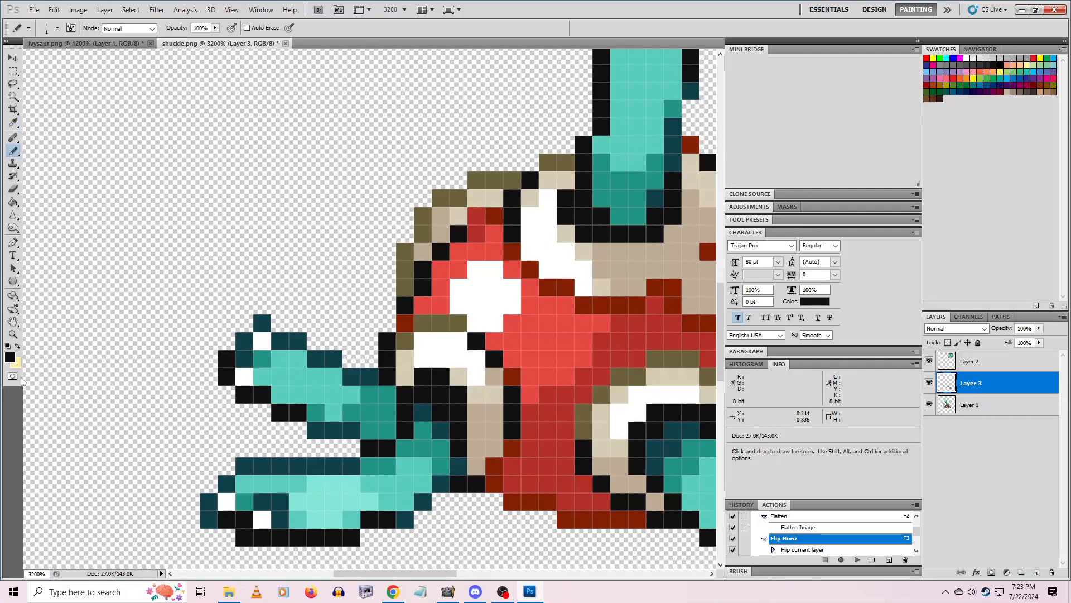
Separate the upper-left leg's two claws by darkening the pixels between them with the sampled dark teal
click(14, 335)
alt+click(311, 398)
alt+click(311, 398)
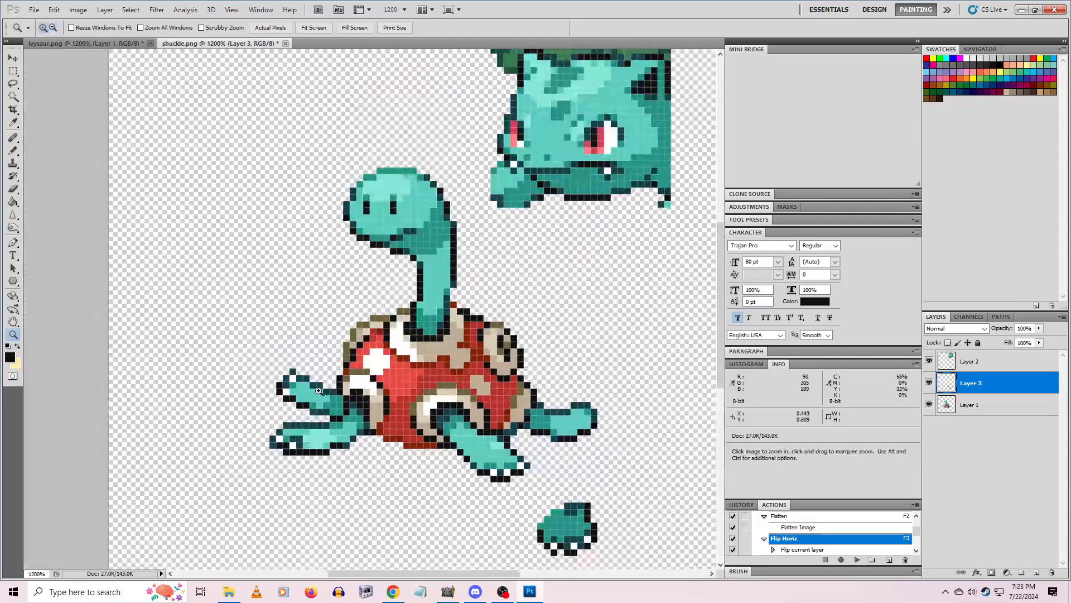
click(284, 381)
click(284, 381)
key(i)
click(309, 385)
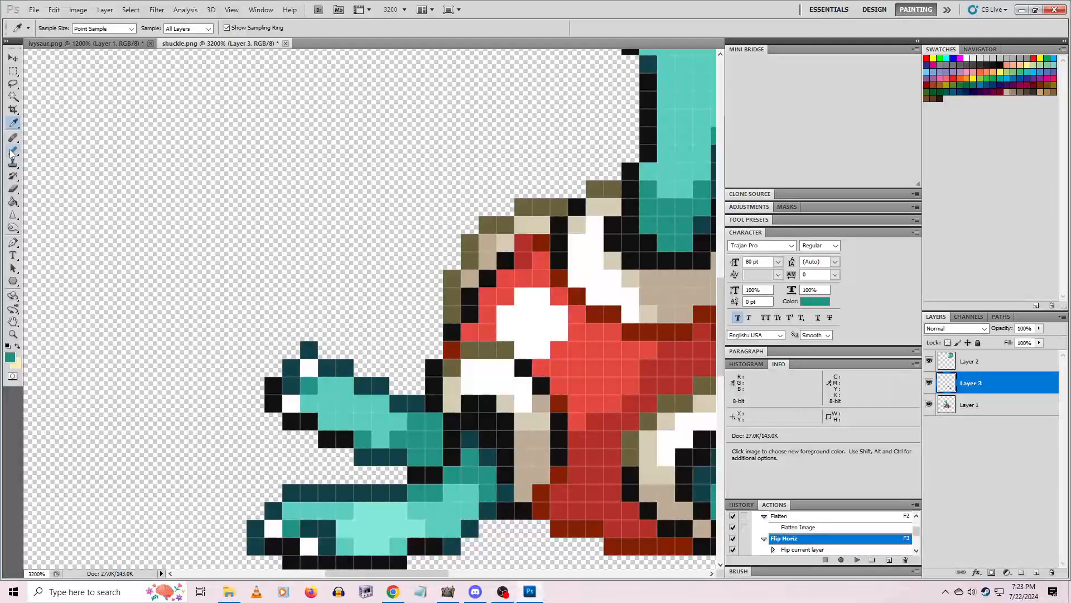
click(12, 151)
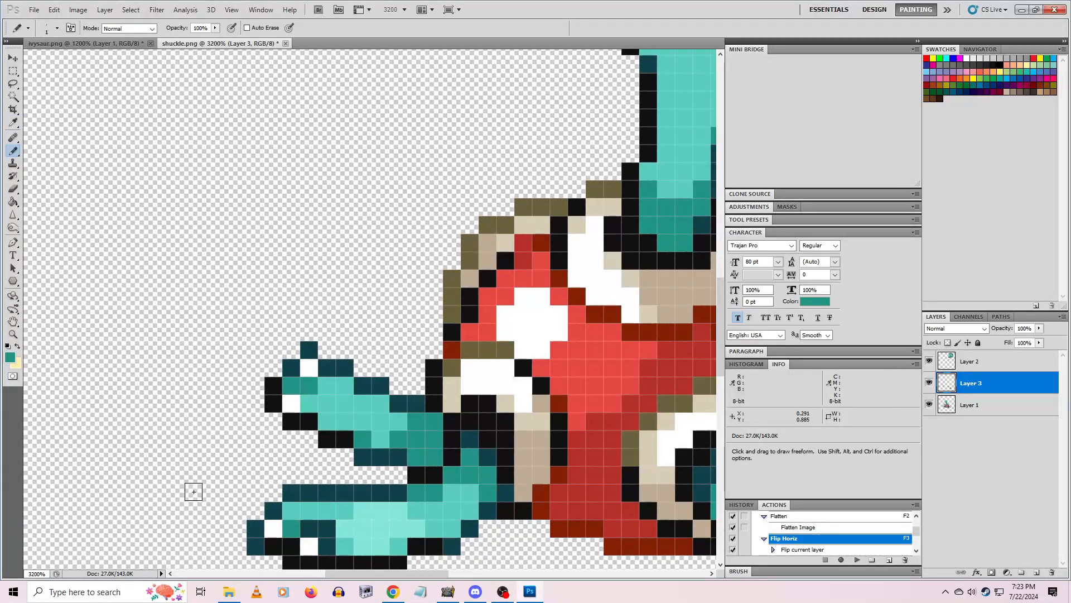
alt+click(317, 364)
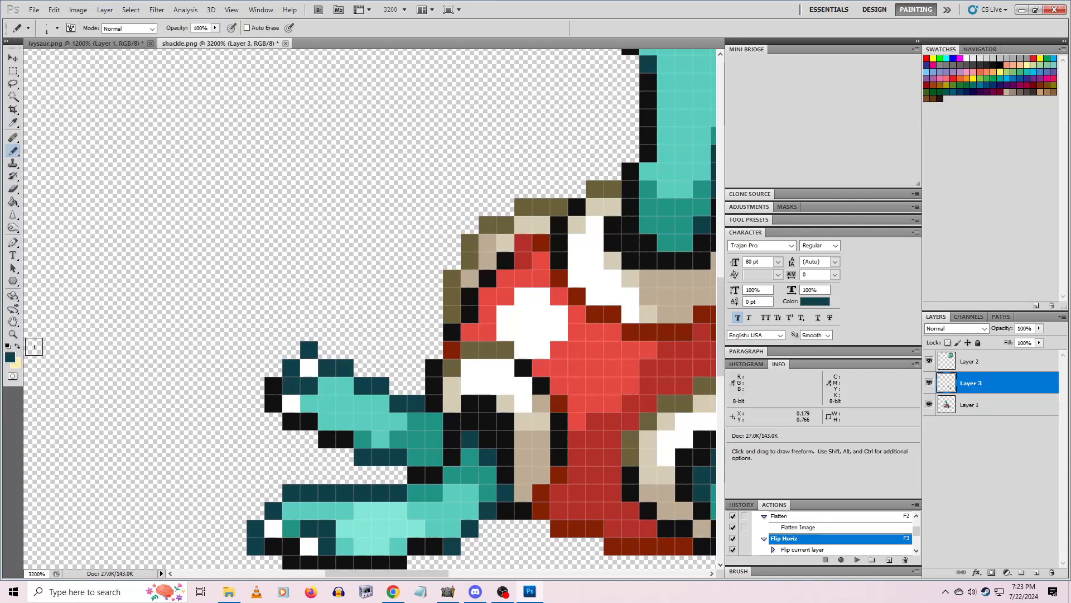
Blacken the pixel between the upper-left leg's two claws with sampled outline black, undoing the pixel tried one row too high
click(11, 325)
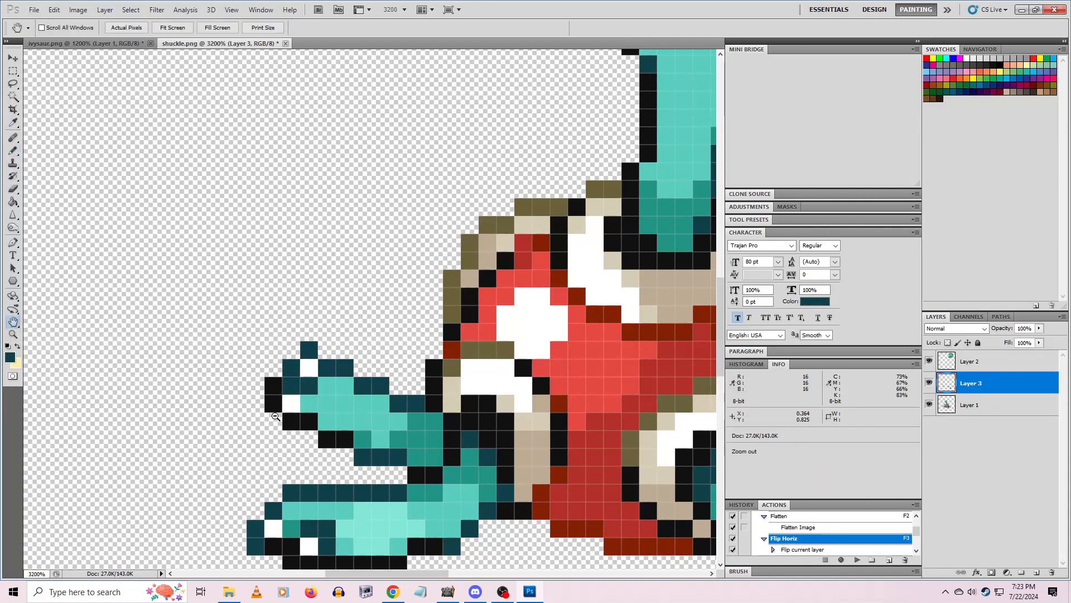
alt+click(274, 414)
alt+click(380, 454)
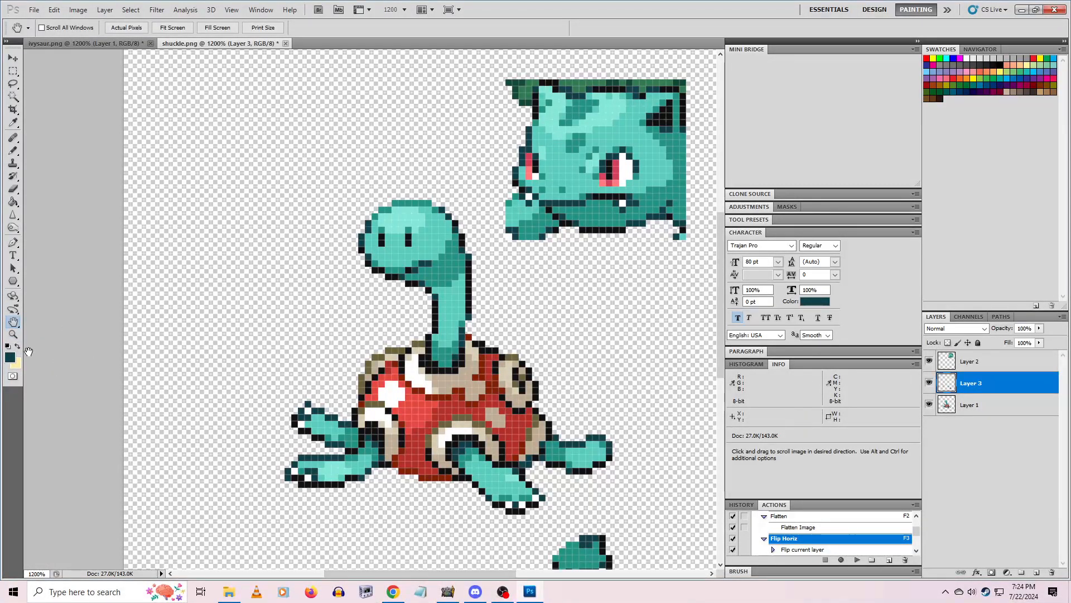
click(13, 335)
click(328, 425)
click(328, 425)
key(i)
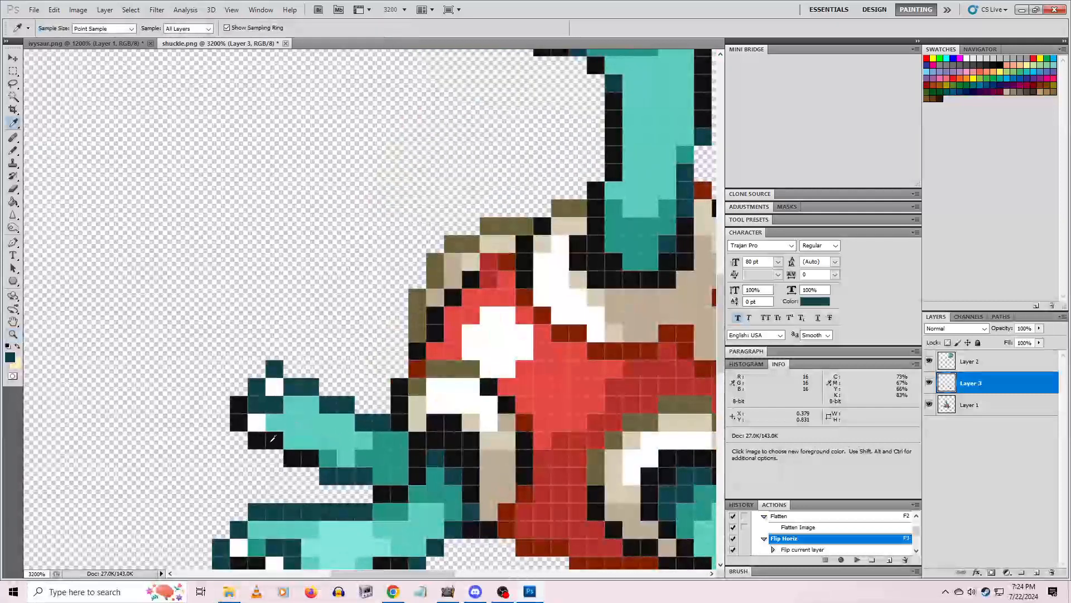
click(273, 439)
key(b)
click(256, 387)
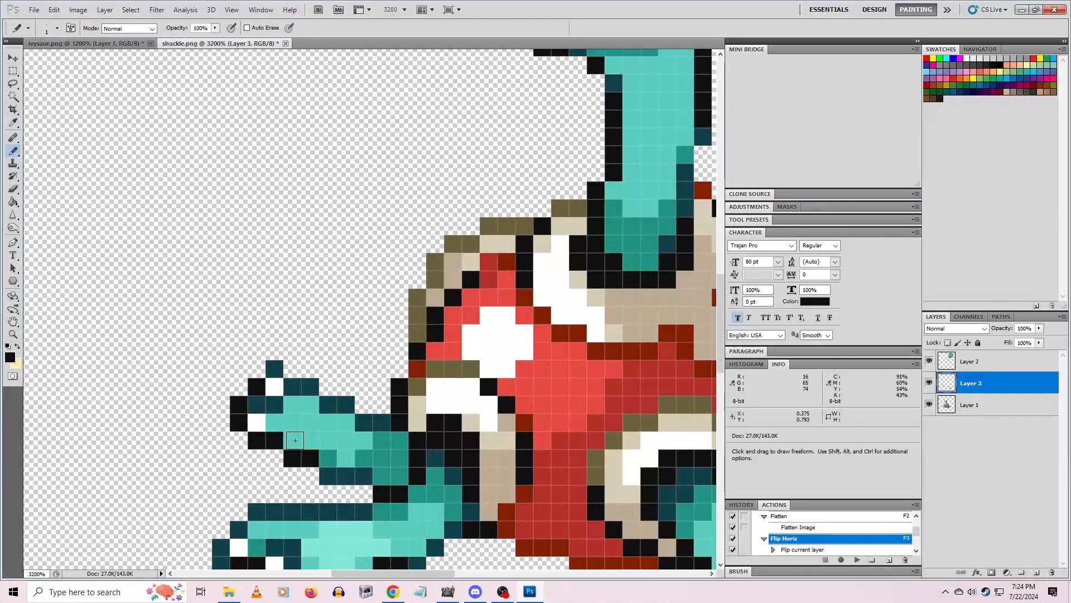
key(ctrl+z)
click(257, 404)
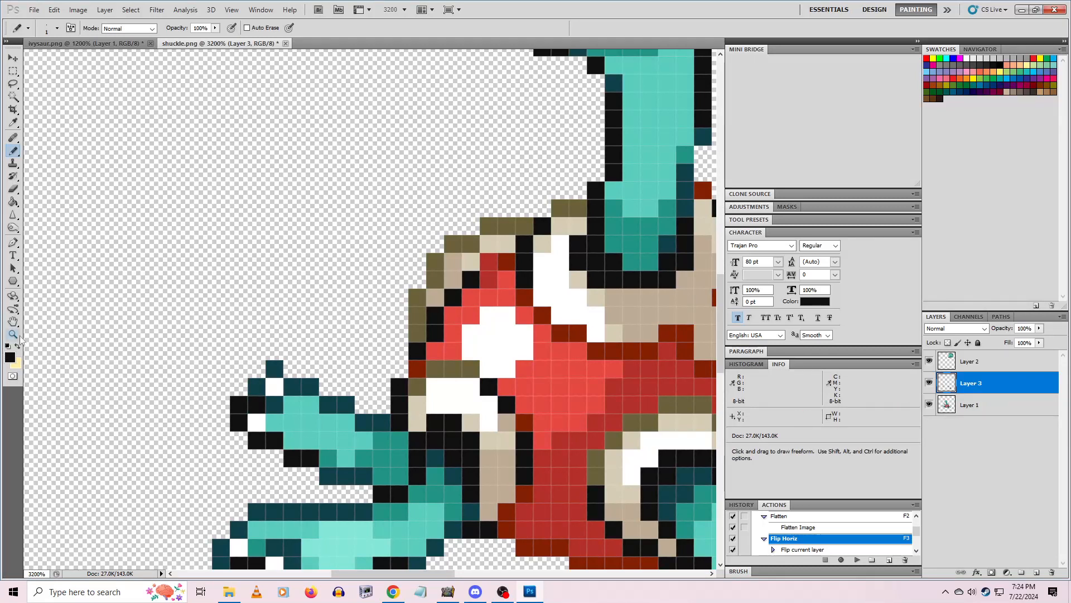
Switch to the infinitefusion game to check the Ivyckle summary, back out of its menus, and return to Photoshop
click(447, 592)
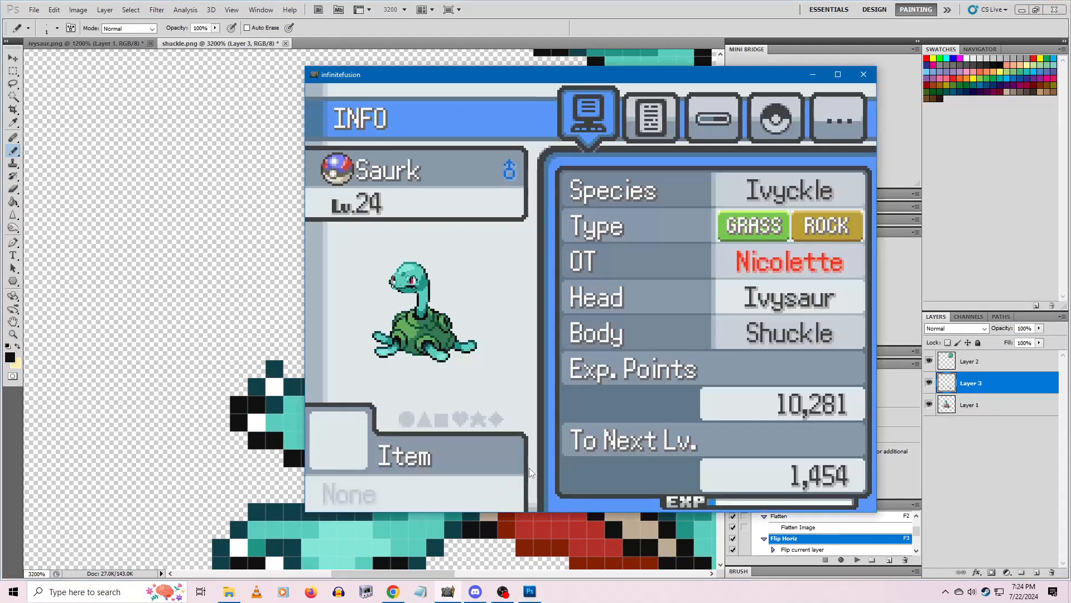
key(Escape)
key(Down)
key(Down)
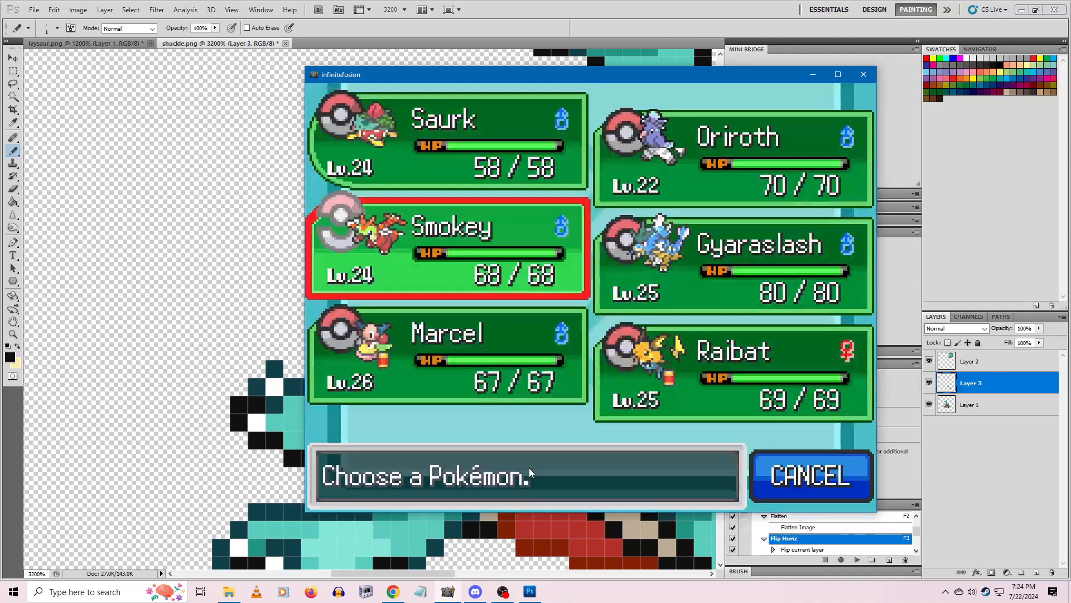
key(Down)
key(Return)
key(Escape)
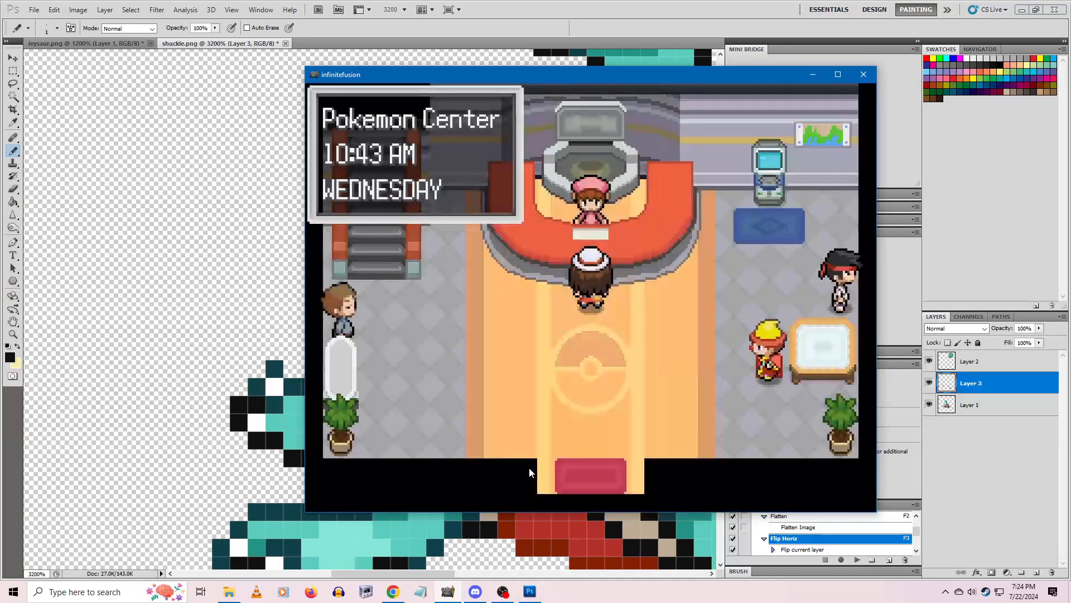
key(Down)
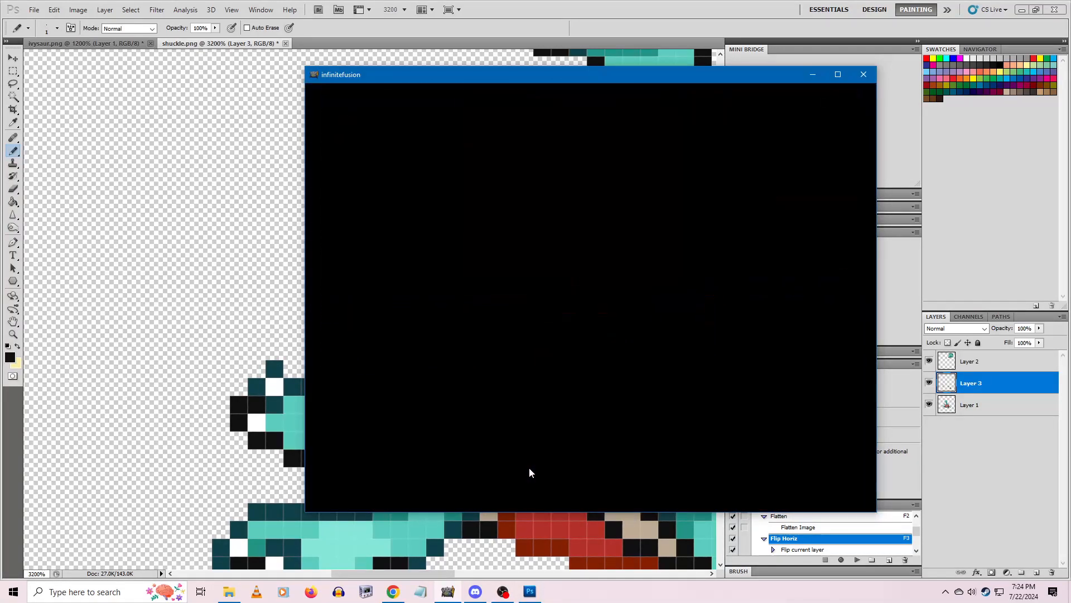
click(584, 14)
Paint a white claw pixel in the upper outer corner of the right leg's foot, using white sampled from the front foot
scroll(435, 366, down, 3)
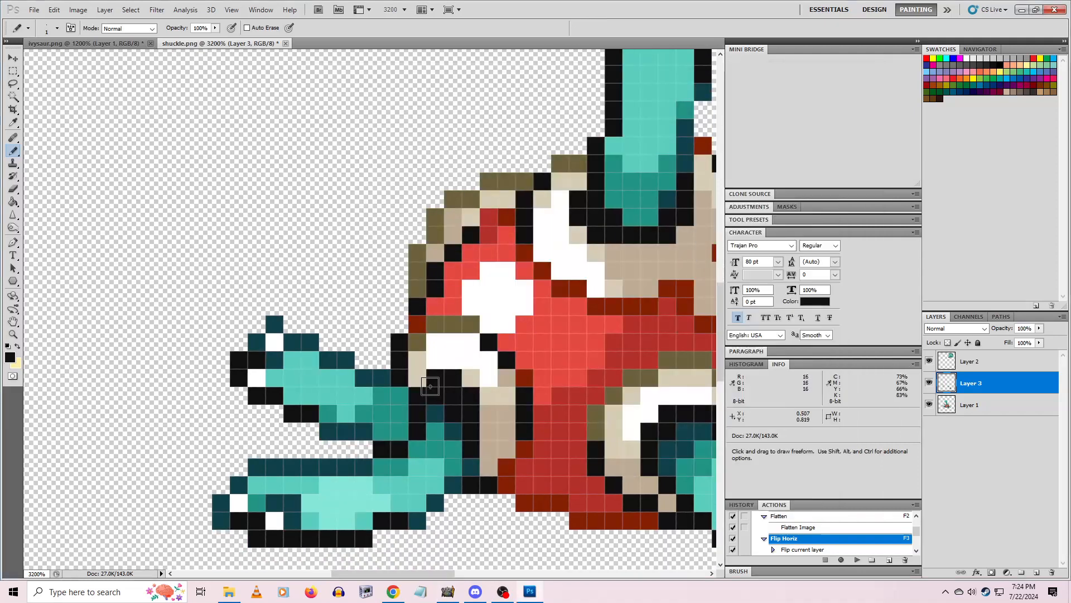
click(13, 333)
alt+click(454, 366)
alt+click(453, 366)
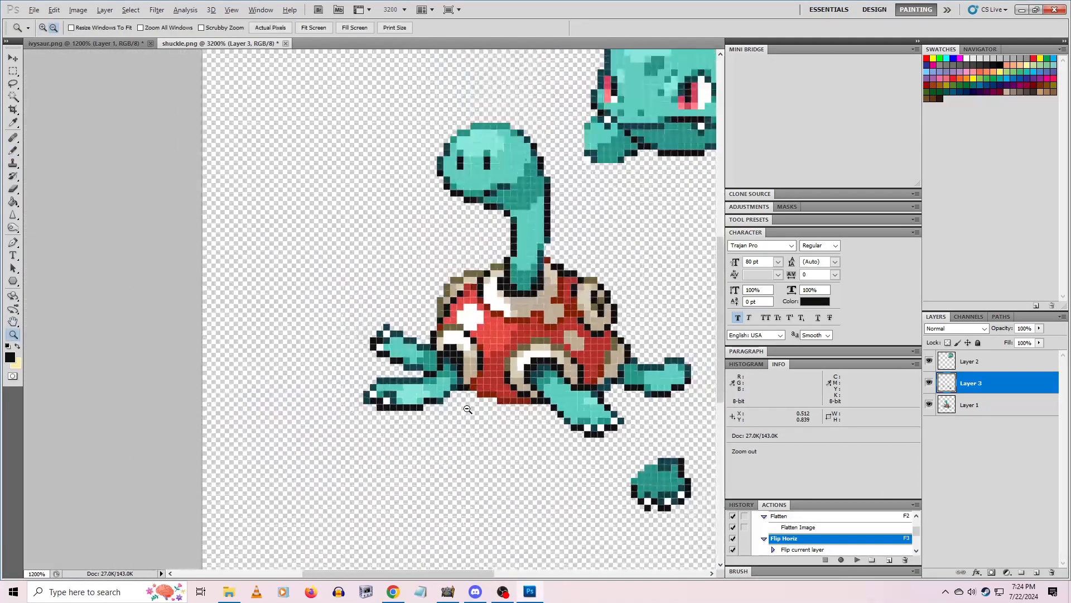
drag(452, 577, 504, 576)
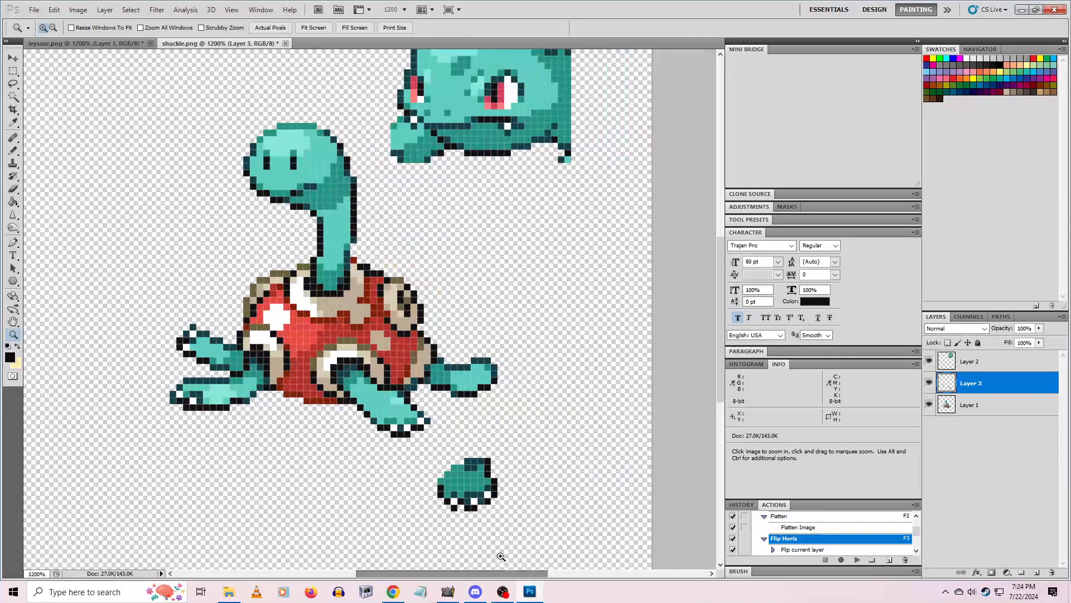
click(511, 418)
click(511, 417)
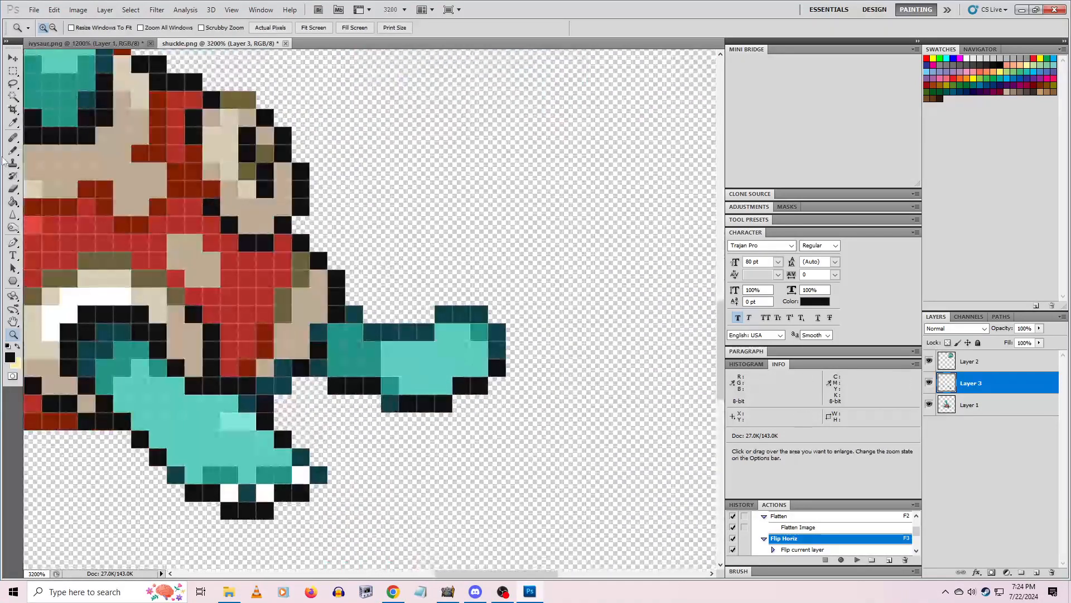
key(b)
click(13, 123)
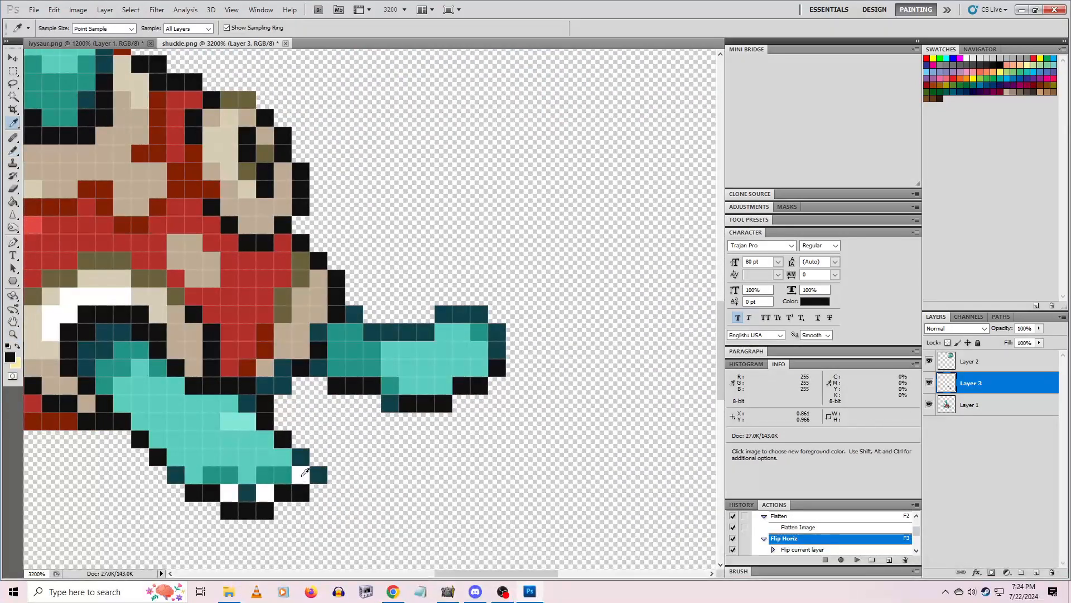
click(265, 493)
click(12, 152)
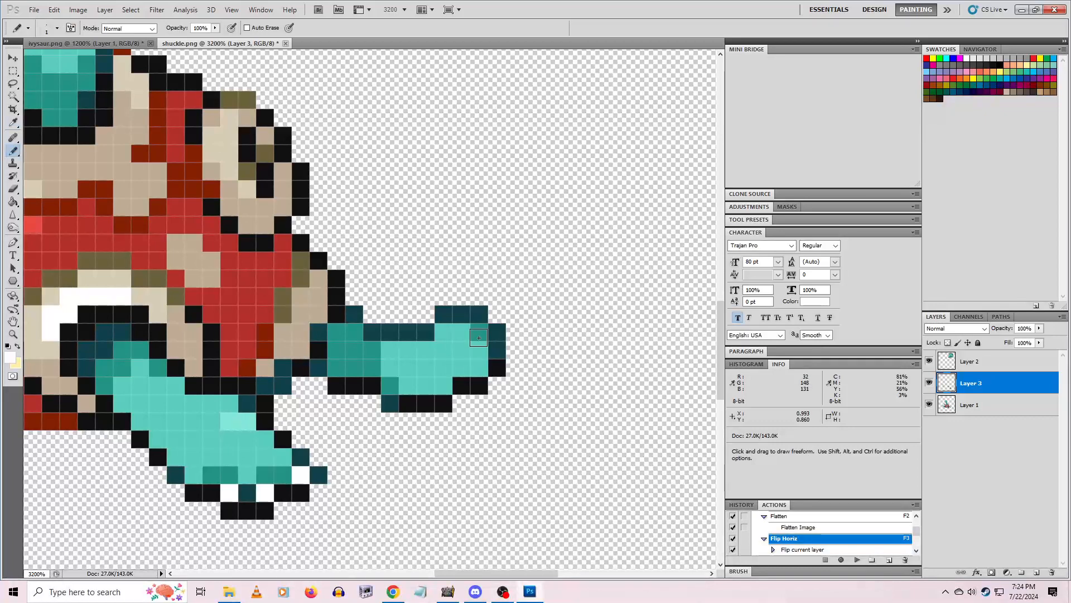
click(478, 332)
Square off the outline above the right foot's upper claw with a corner pixel in the sampled dark teal
key(i)
click(476, 311)
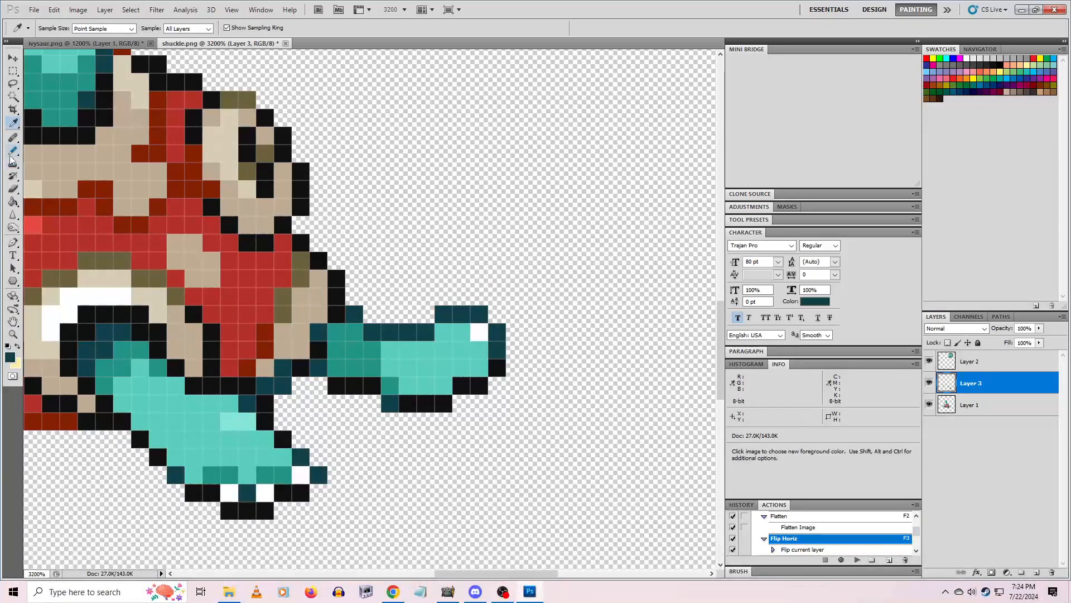
click(11, 155)
click(496, 314)
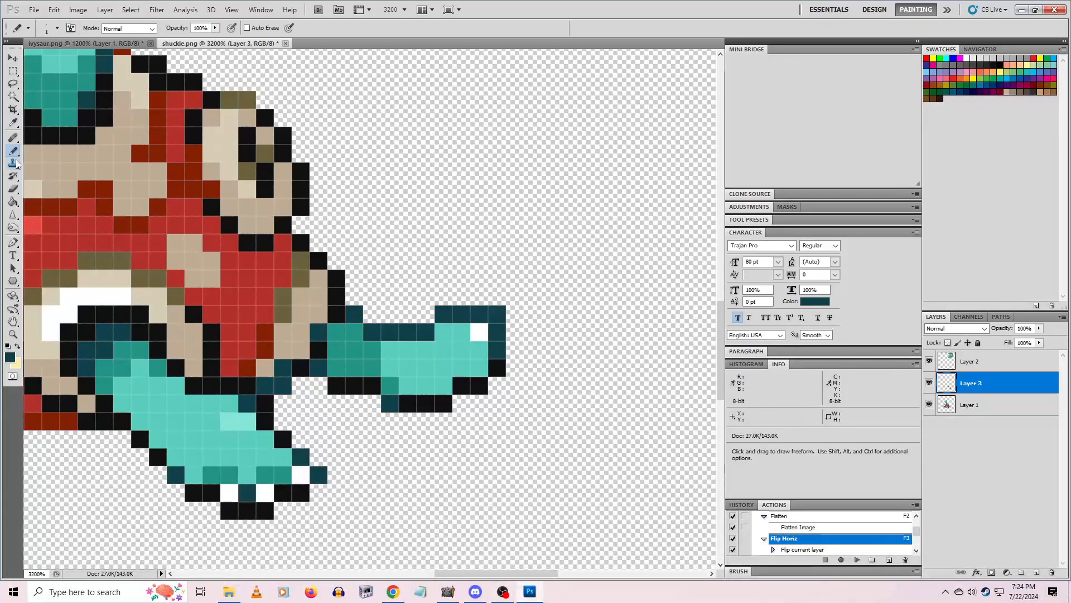
Add a second white claw pixel in the lower outer corner of the right foot
key(i)
click(479, 332)
click(479, 350)
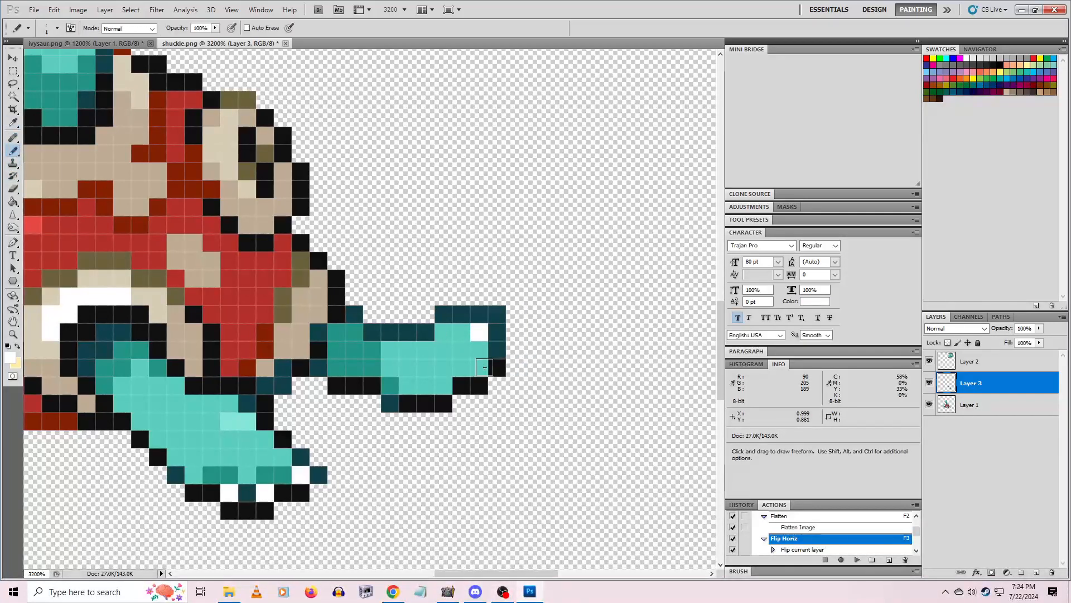
click(479, 368)
Fill the lower outer corner of the right foot's outline with a pixel of sampled black
key(i)
click(496, 365)
click(17, 155)
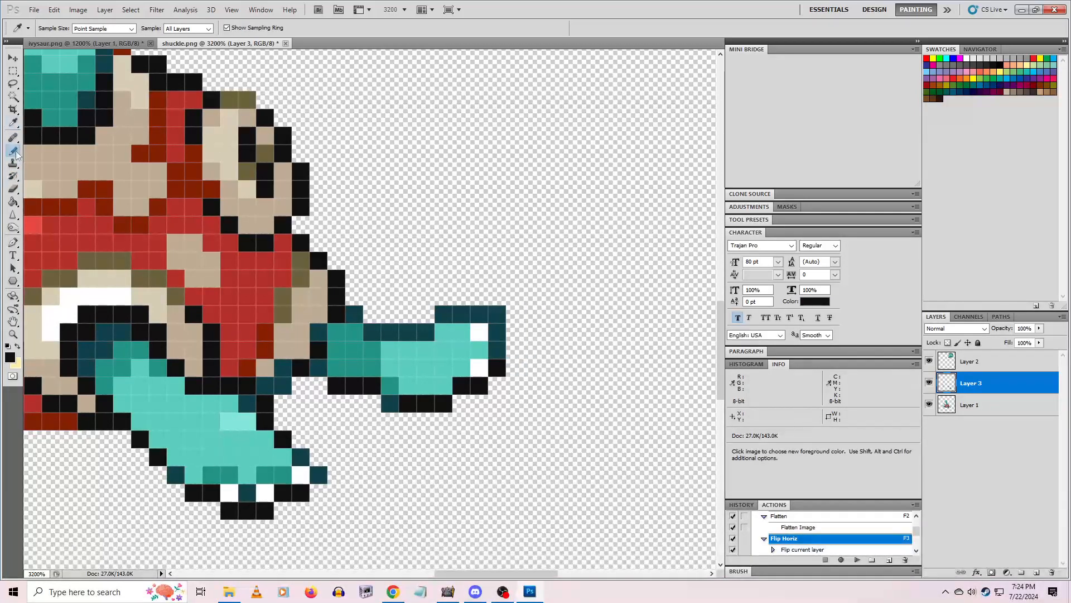
click(496, 386)
Separate the right foot's two claws with a pixel of sampled dark teal and erase the outline's upper outer corner pixel
key(i)
click(490, 356)
click(12, 151)
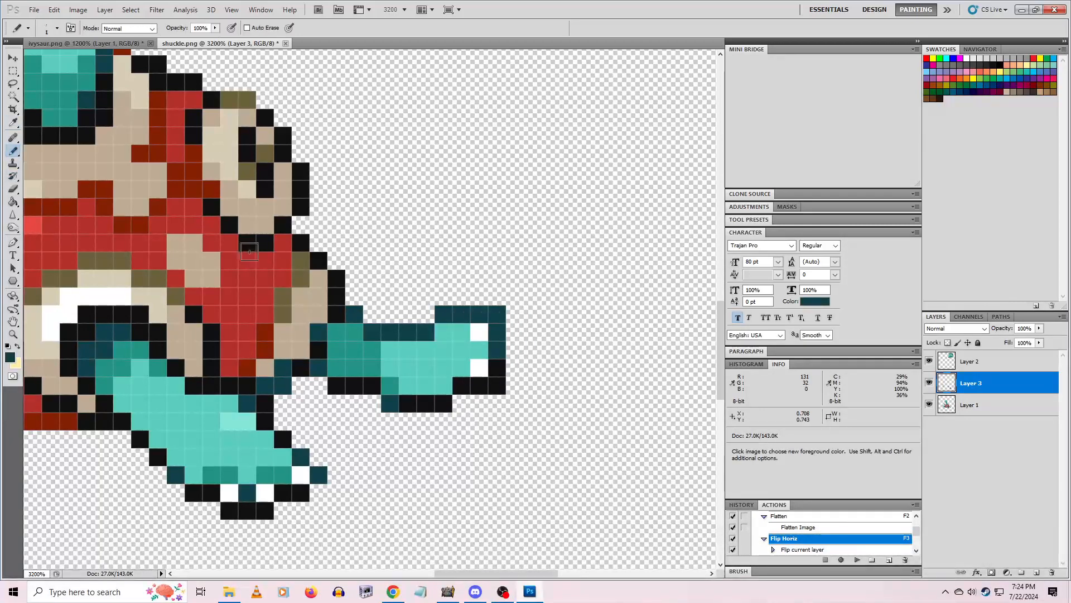
click(478, 349)
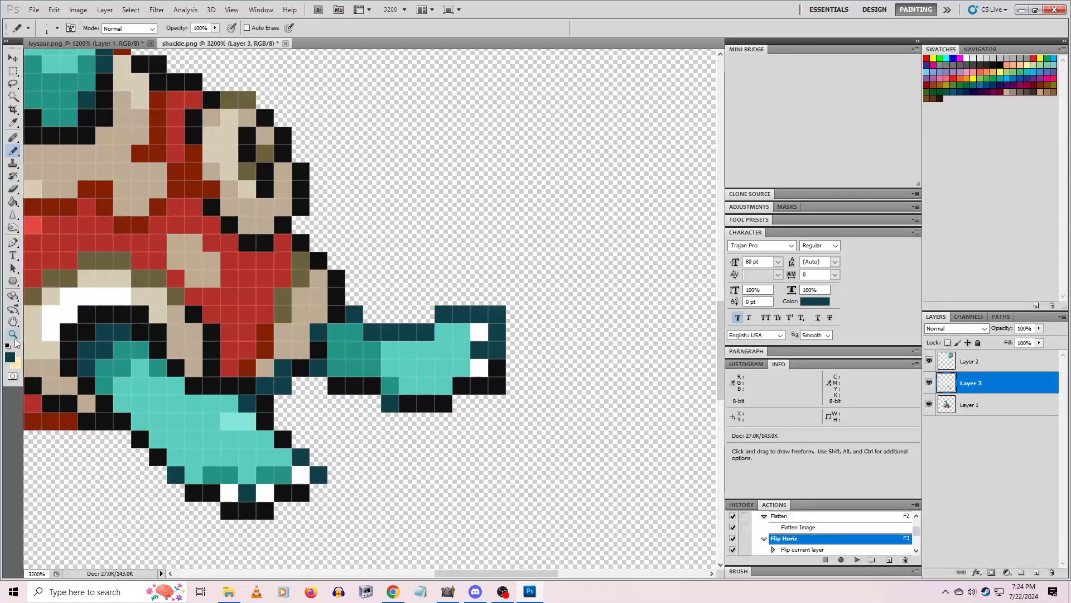
key(e)
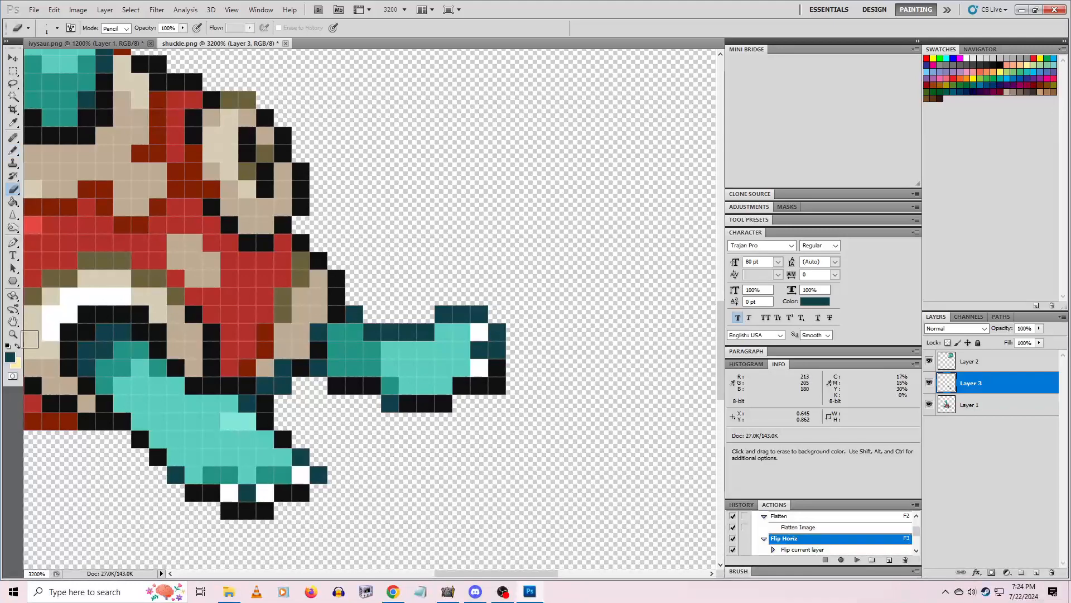
Sample the mid teal from the loose reference foot below the sprite as the pencil colour
click(13, 335)
alt+click(319, 352)
alt+click(319, 353)
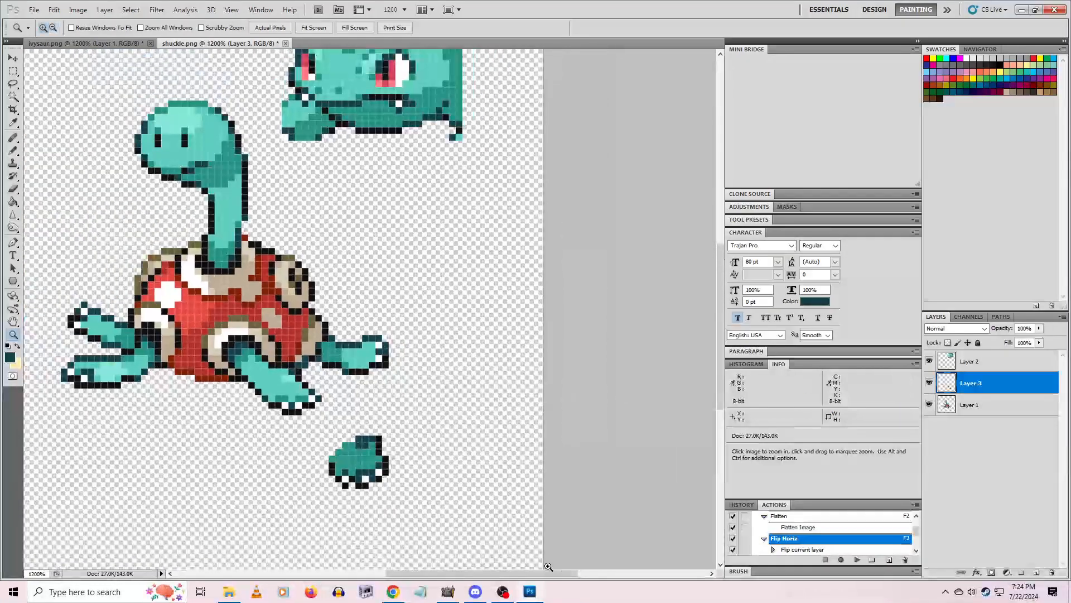
click(275, 392)
key(i)
click(370, 479)
click(13, 150)
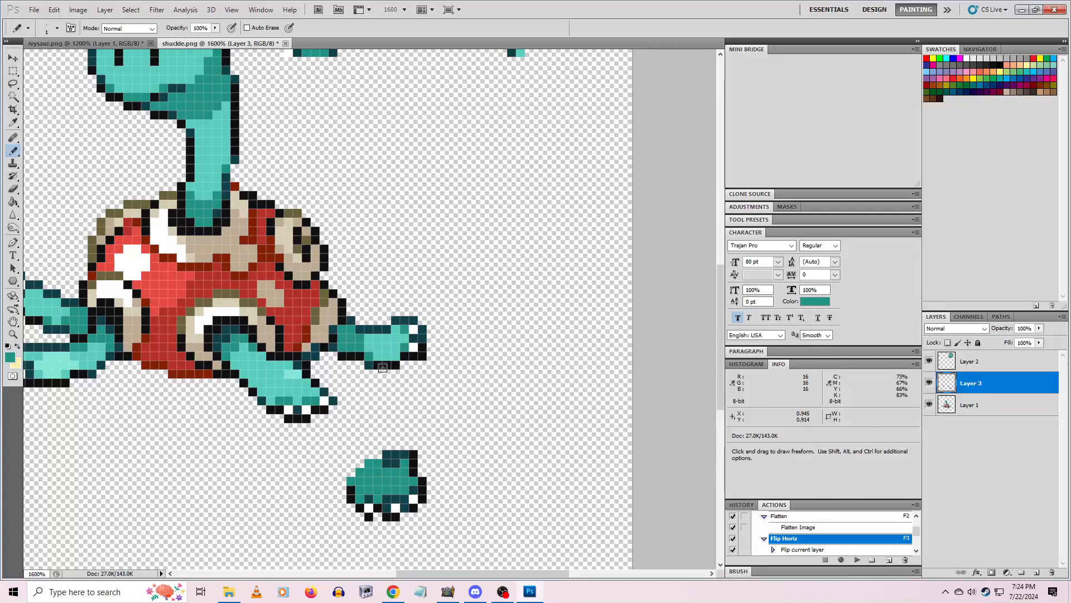
Delete the loose reference foot below the Shuckle sprite using a freehand selection
drag(513, 573, 472, 570)
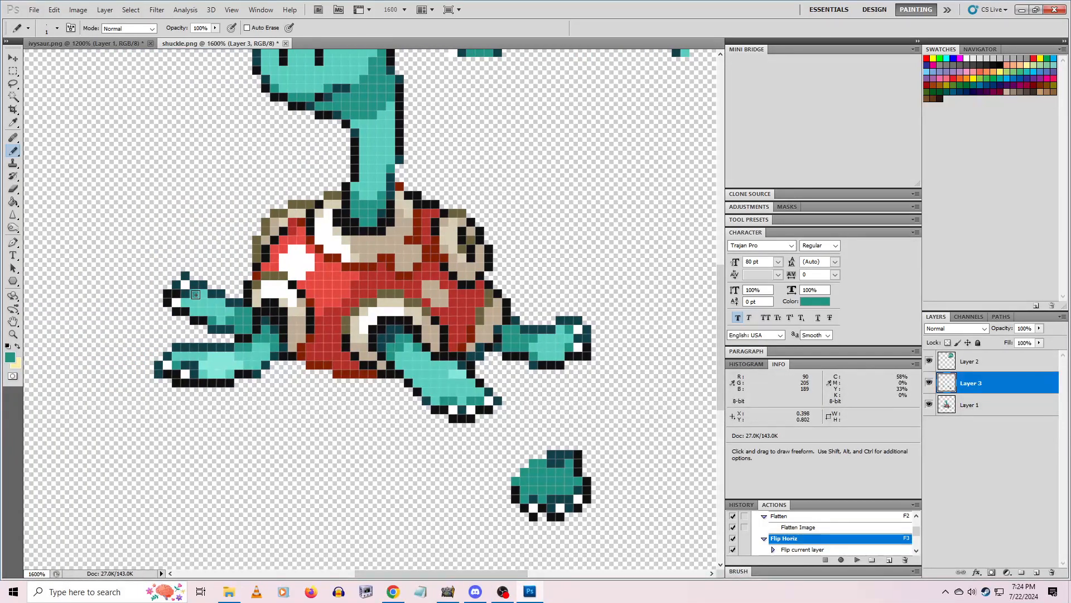
click(14, 334)
alt+click(296, 364)
alt+click(304, 382)
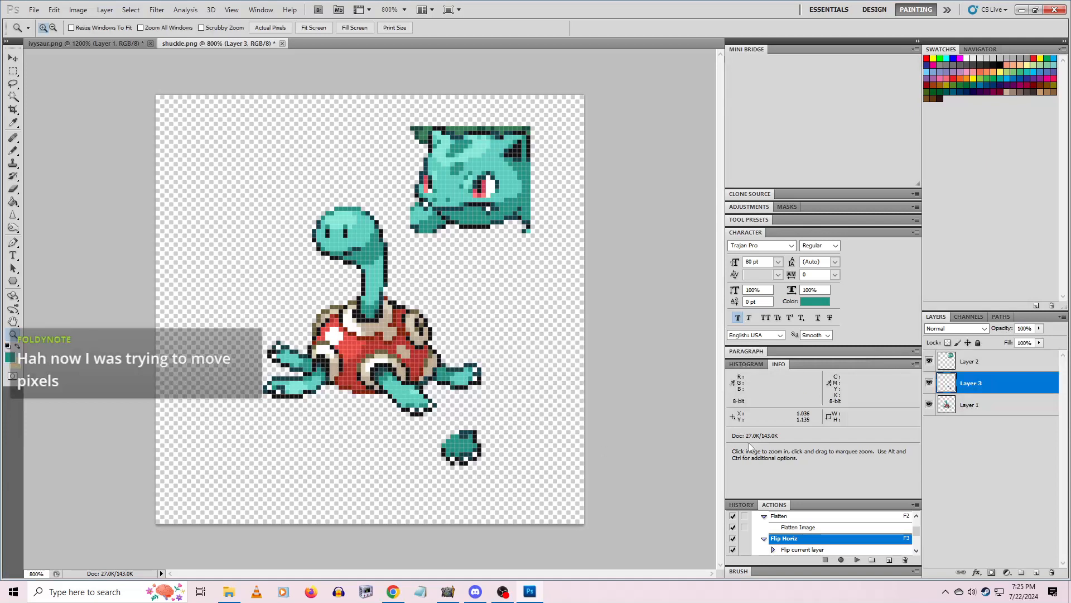
click(13, 83)
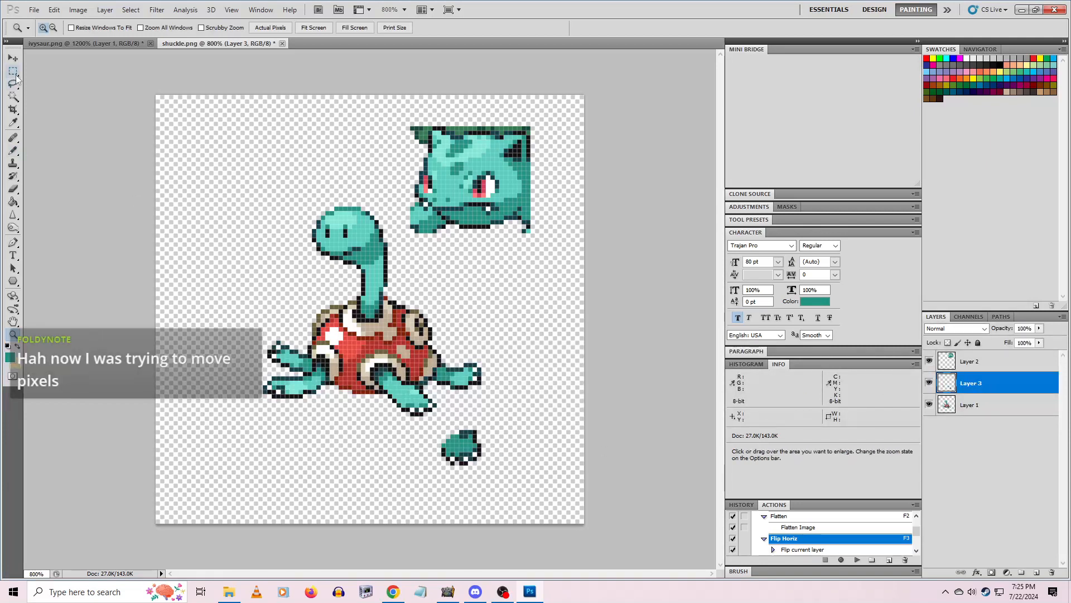
drag(455, 403, 446, 410)
key(Delete)
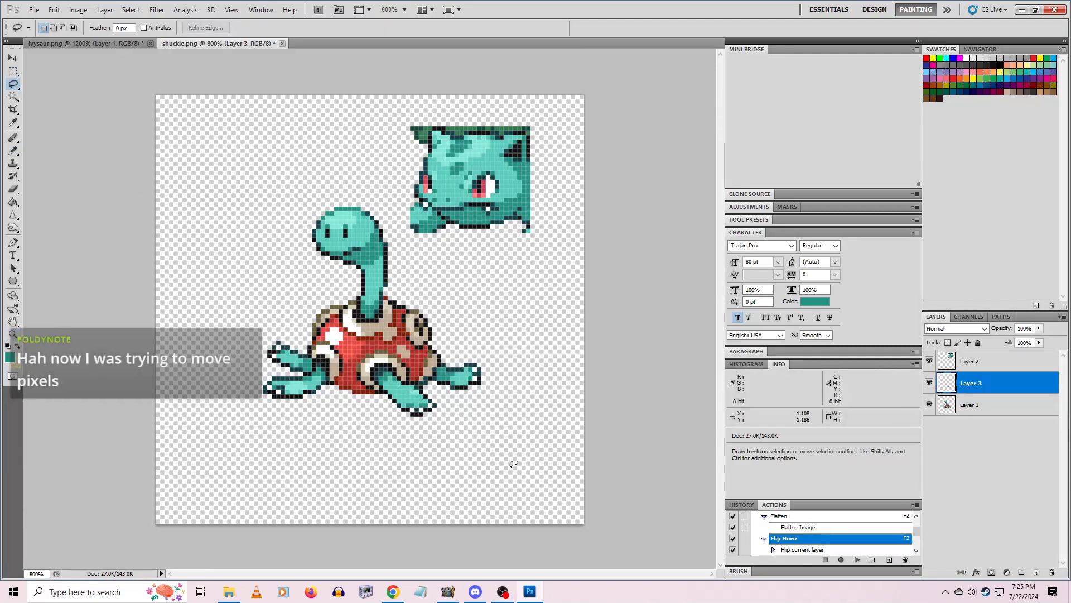
Check the contents of Layer 3 and Layer 2 by toggling visibility and make Layer 2 with the Ivysaur head active
click(929, 383)
click(13, 335)
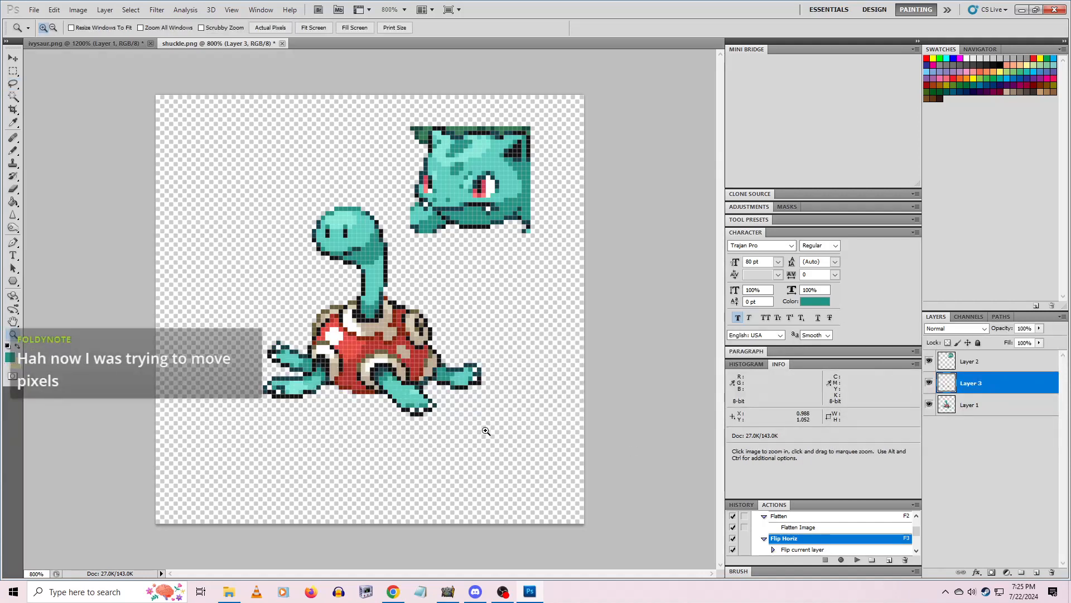
click(929, 361)
click(929, 361)
click(961, 367)
Delete the outer part of the front paw beside the chin of the Ivysaur head cutout
click(469, 210)
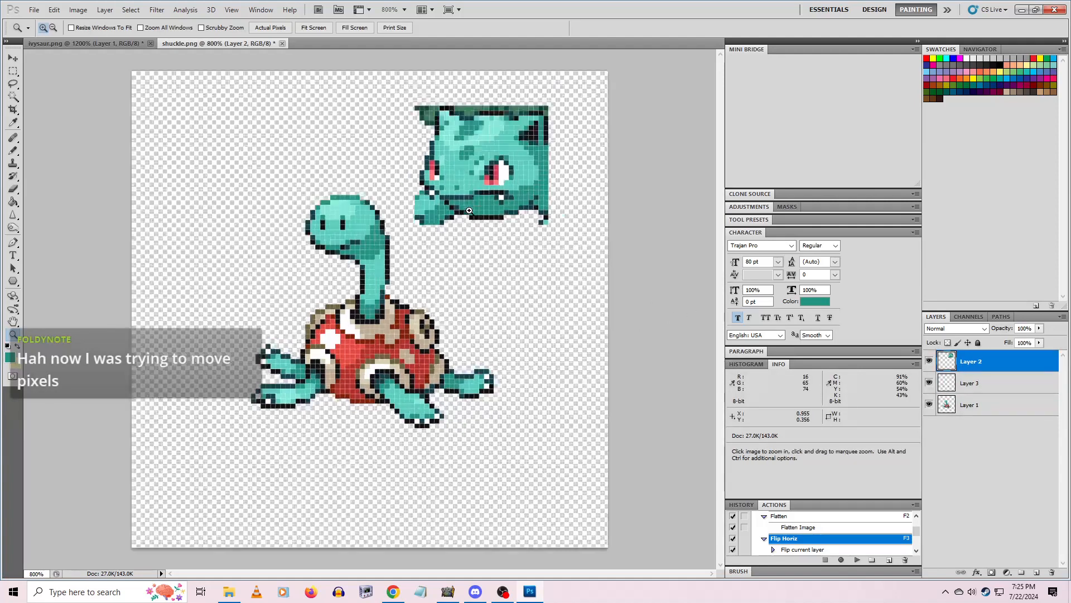
click(469, 211)
key(e)
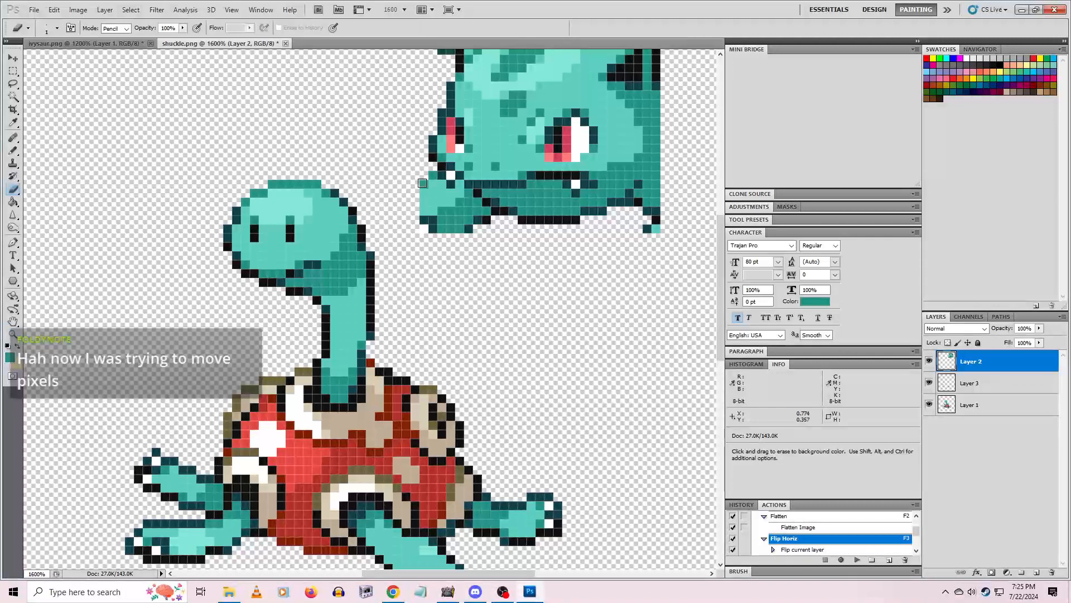
key(m)
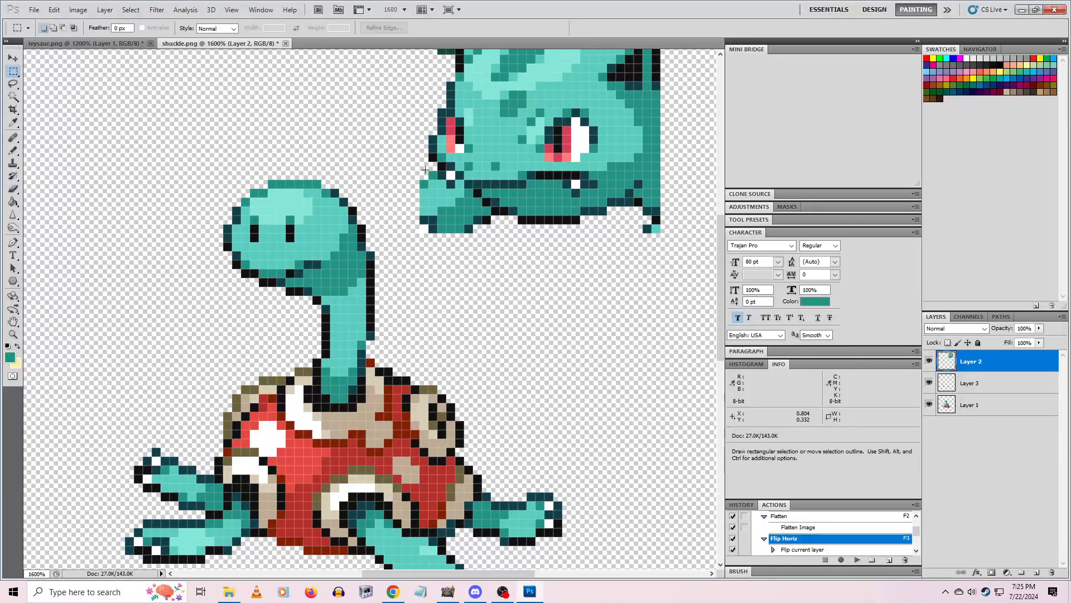
drag(423, 168, 445, 181)
key(Delete)
key(Delete)
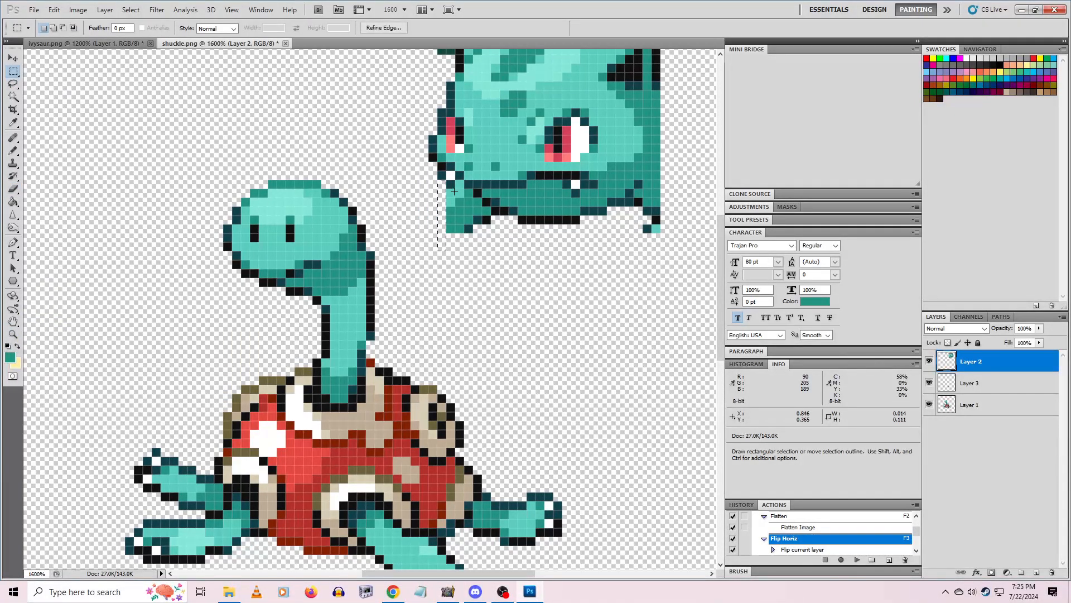
key(Delete)
Delete the rest of the front paw under the Ivysaur head's jaw, leaving the jaw outline intact
mouse_move(456, 242)
mouse_down()
mouse_move(463, 180)
mouse_move(466, 239)
mouse_move(481, 199)
mouse_up()
click(468, 199)
key(Delete)
key(Delete)
key(Delete)
Remove the leftover leg pixels below the rear of the Ivysaur head's jaw
drag(657, 230, 659, 232)
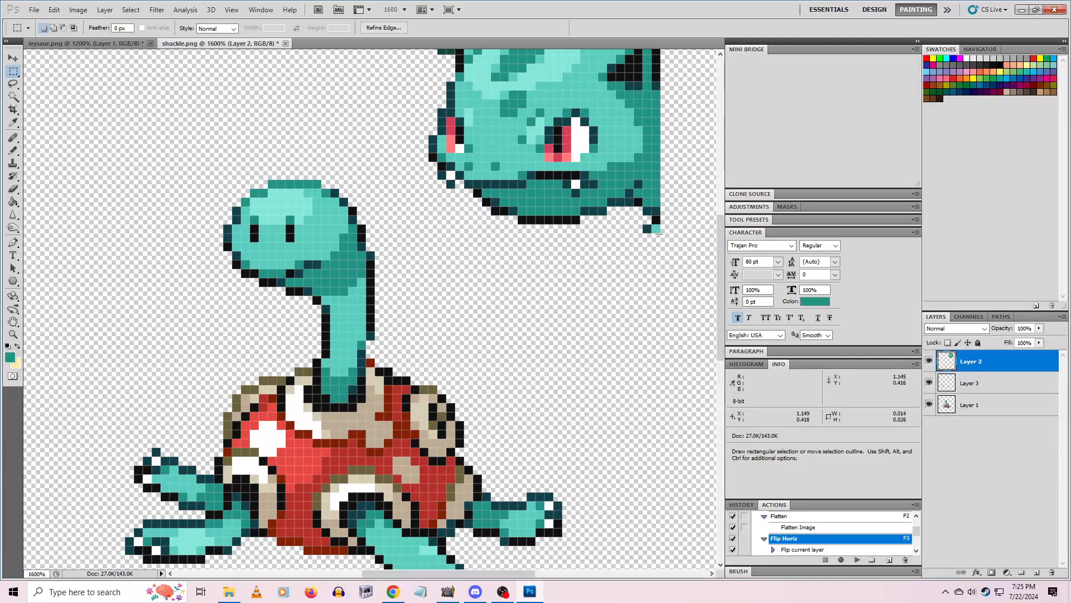
scroll(655, 240, up, 3)
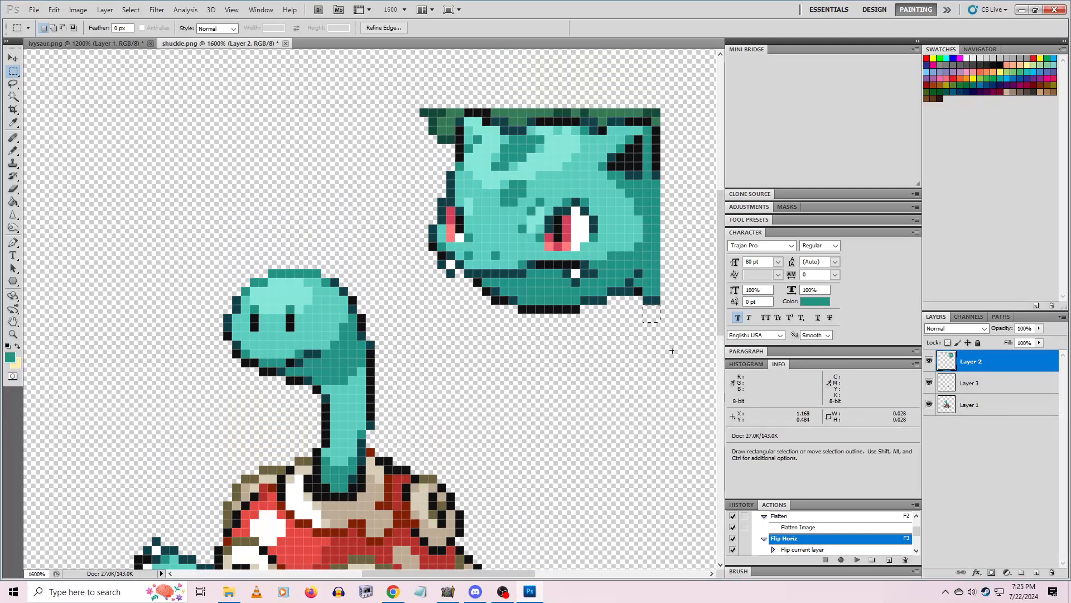
click(643, 293)
drag(636, 279, 687, 341)
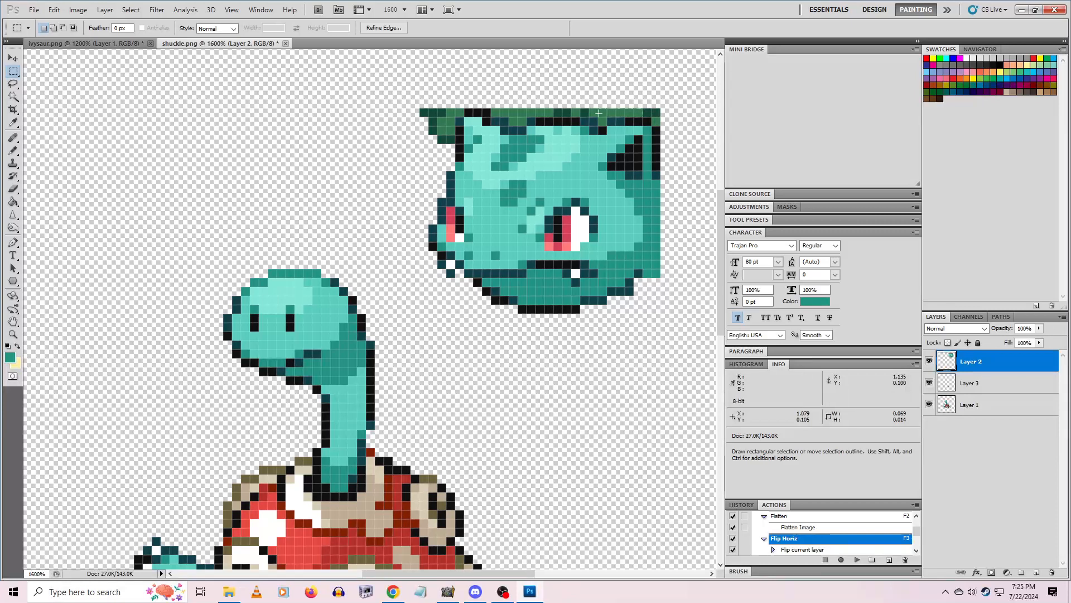
Delete most of the green leaf strip above the Ivysaur head and the leaf cluster beside its front ear
key(Delete)
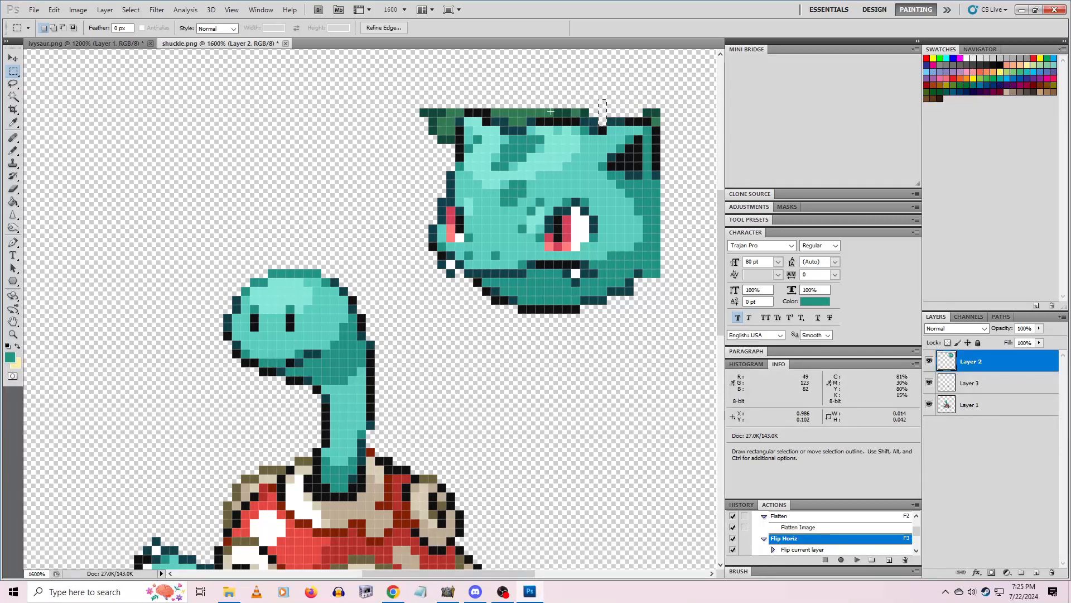
key(Delete)
drag(495, 111, 414, 111)
key(Delete)
drag(418, 112, 445, 137)
drag(411, 100, 451, 149)
key(Delete)
Clear the remaining green leaf pixels from the top edge of the Ivysaur head and above its rear ear
drag(687, 119, 654, 122)
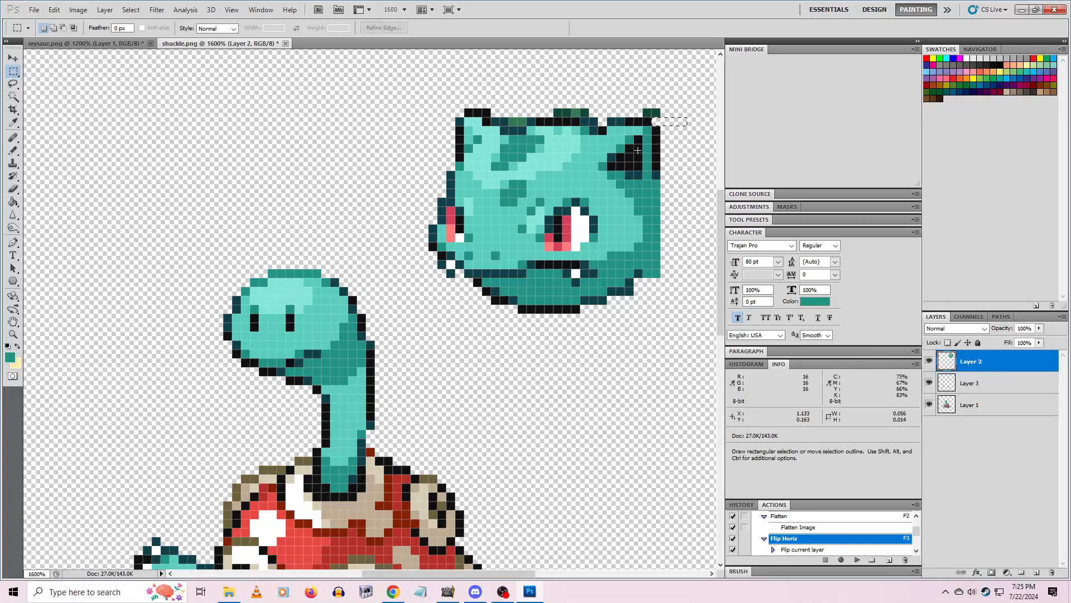
key(Delete)
click(605, 115)
drag(512, 121, 527, 126)
key(Delete)
click(706, 289)
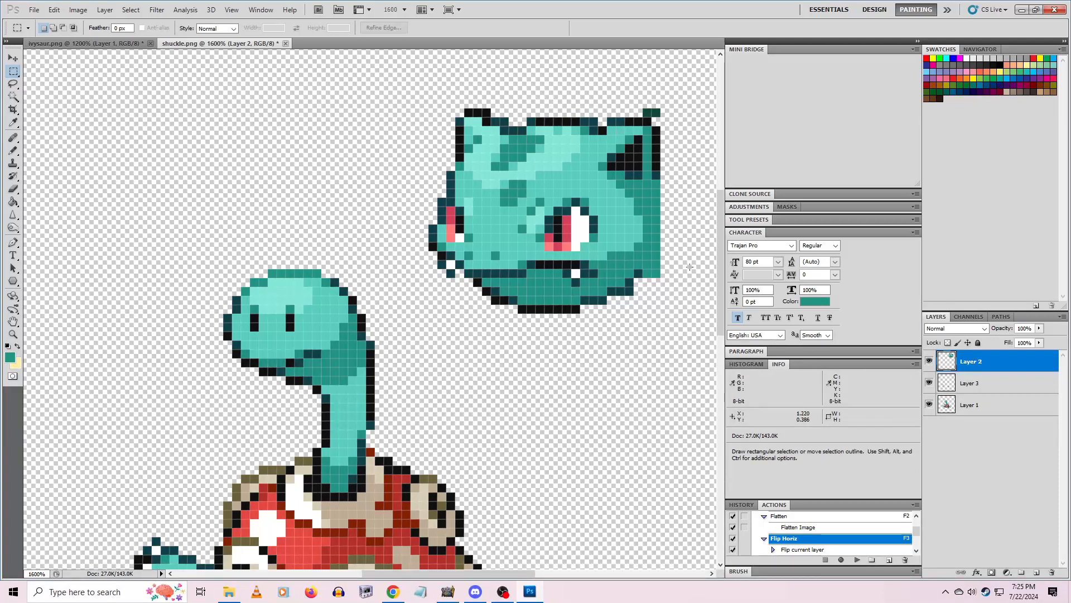
drag(646, 112, 669, 118)
key(Delete)
Trim the square lower corner off the back of the Ivysaur head
click(255, 115)
drag(655, 254, 669, 281)
key(Delete)
click(678, 306)
Move the Ivysaur head over Shuckle's head on top of the neck and toggle Layer 2 to compare the two heads
click(12, 57)
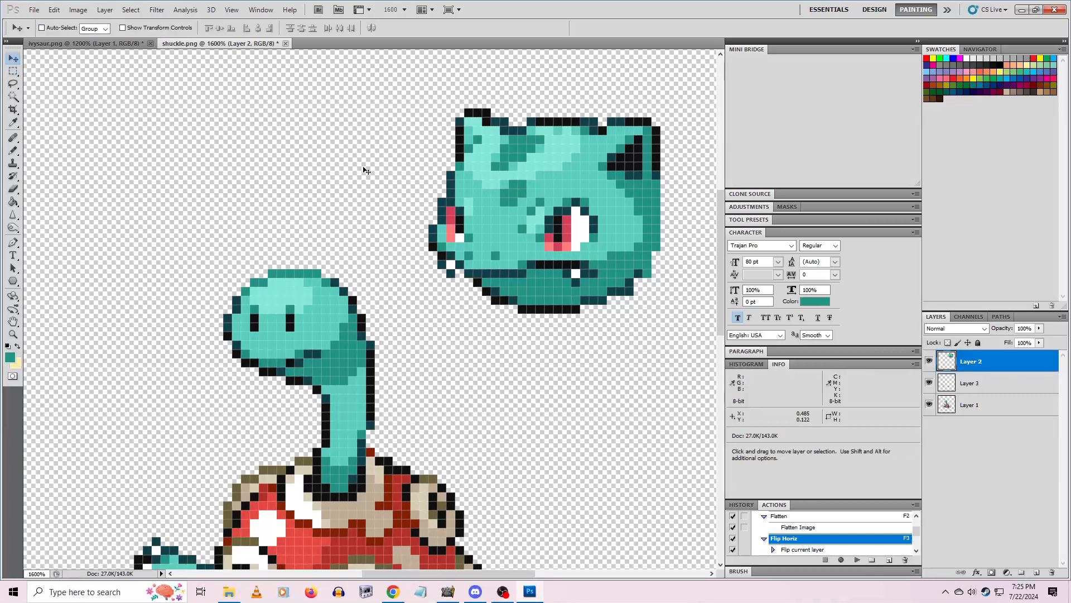
drag(467, 171, 150, 298)
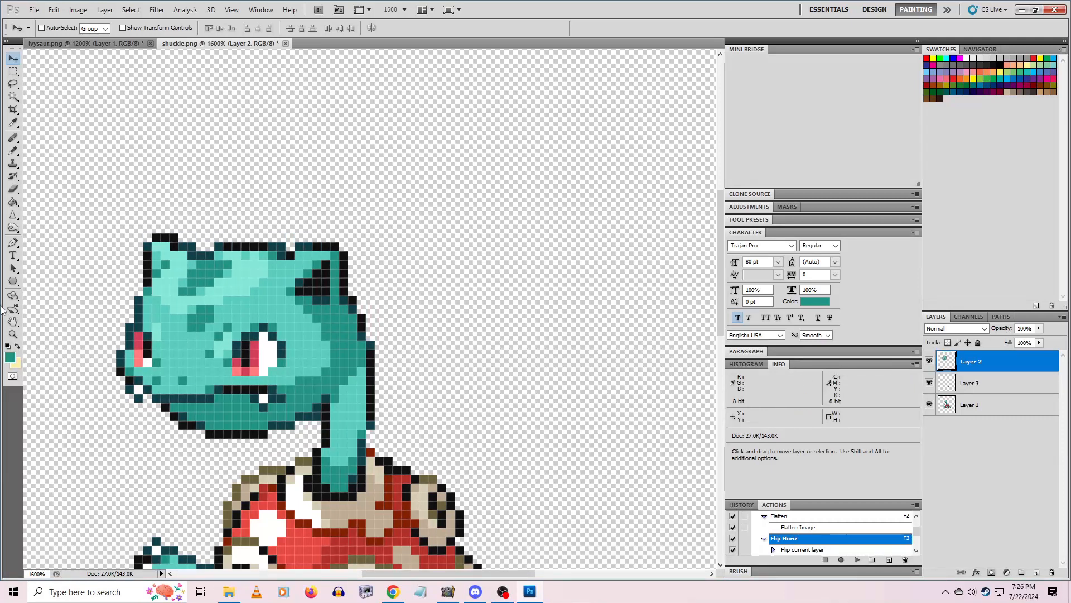
click(12, 333)
alt+click(433, 478)
alt+click(433, 478)
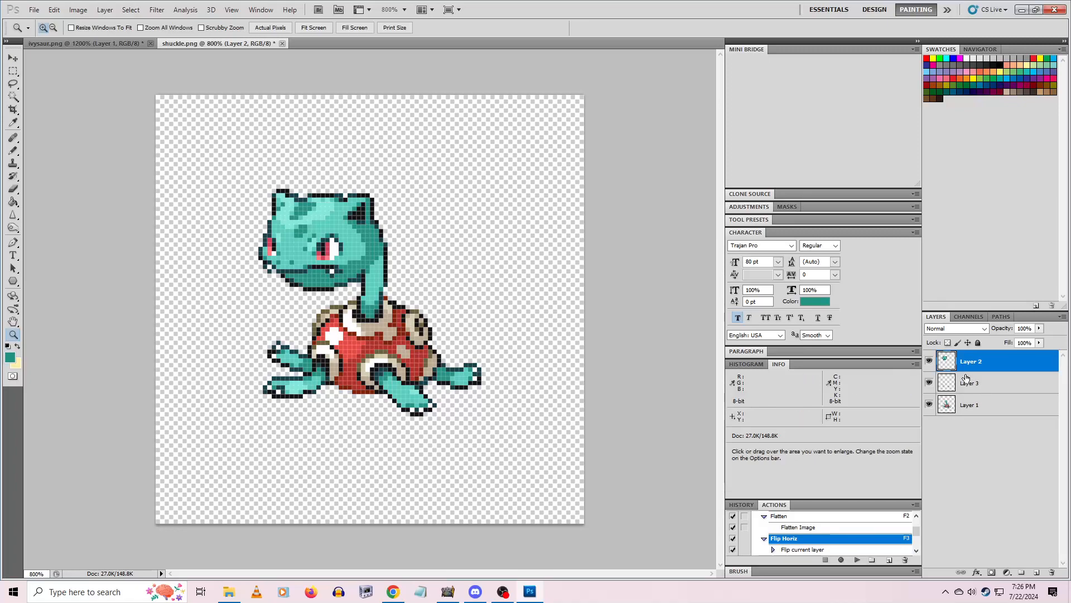
click(929, 361)
click(929, 361)
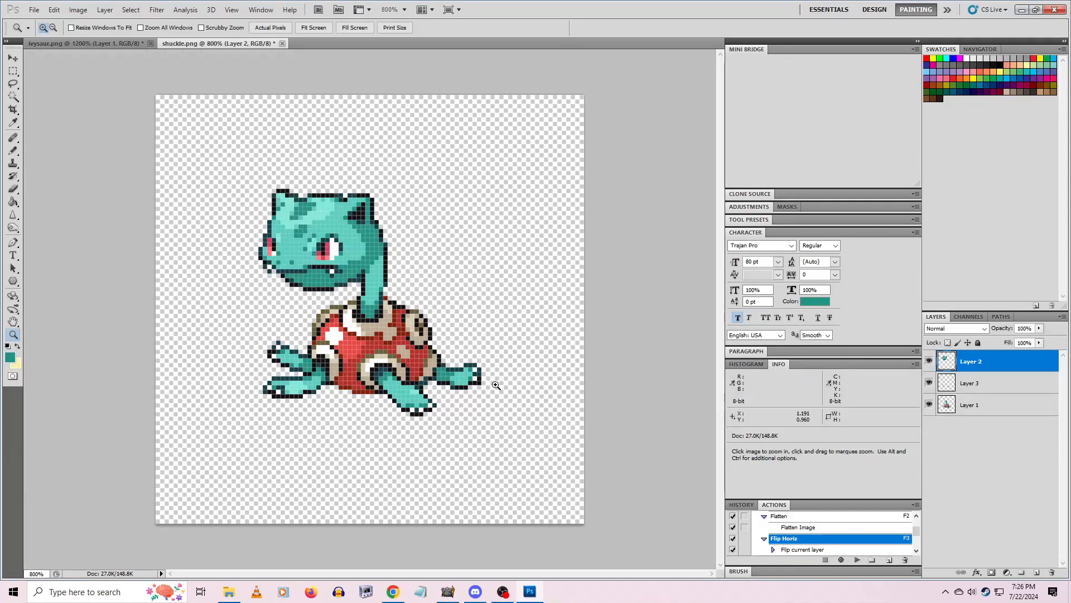
Examine how the Ivysaur head joins Shuckle's neck and body, toggling Layer 1 and Layer 2 to compare
click(360, 278)
key(e)
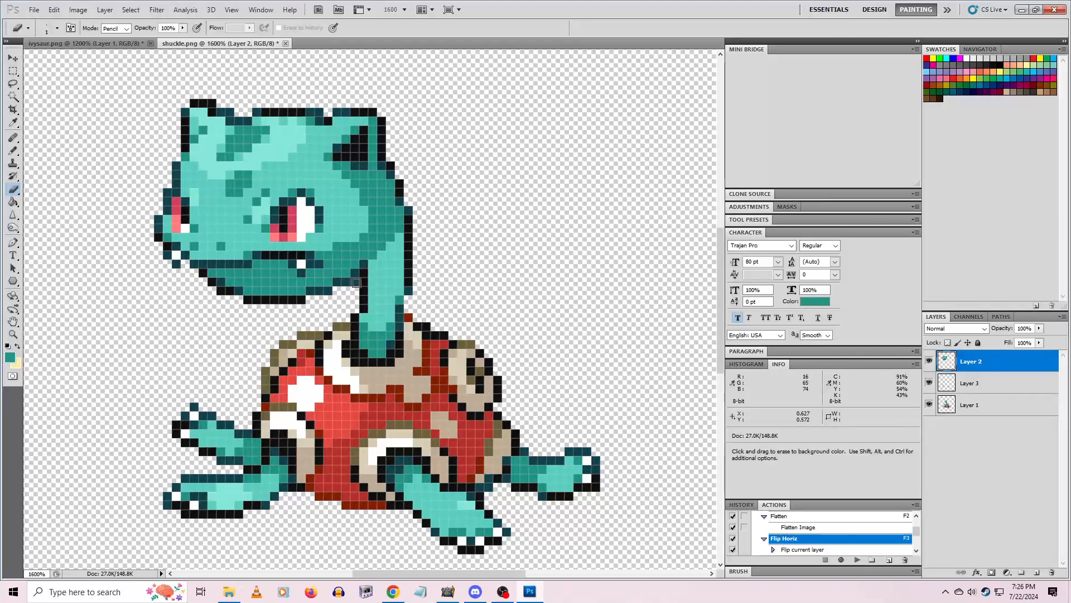
click(929, 405)
click(929, 404)
click(949, 404)
click(13, 334)
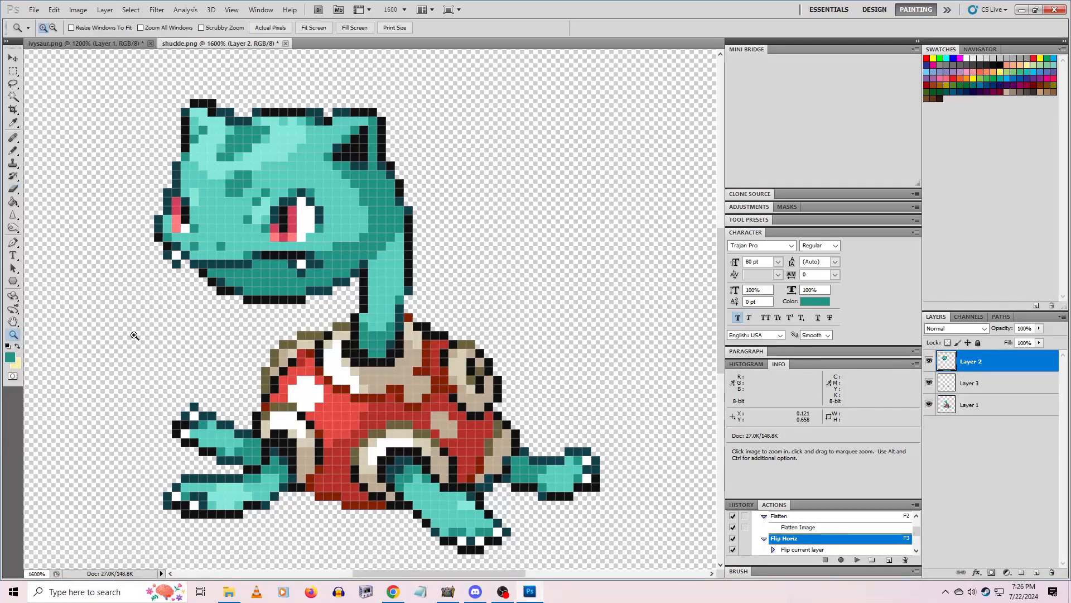
alt+click(493, 375)
alt+click(460, 415)
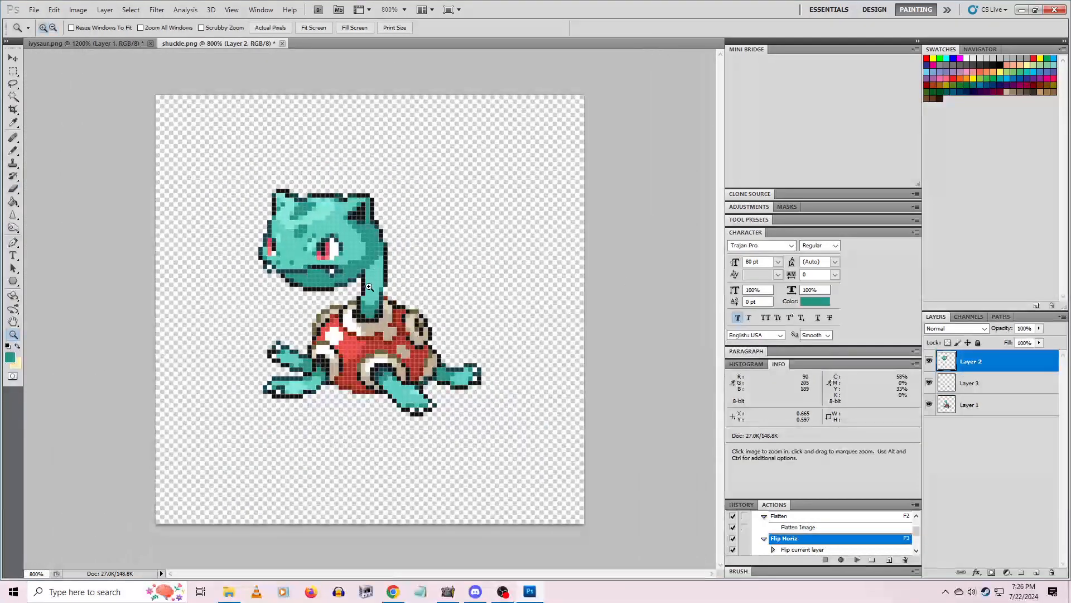
click(929, 361)
click(929, 361)
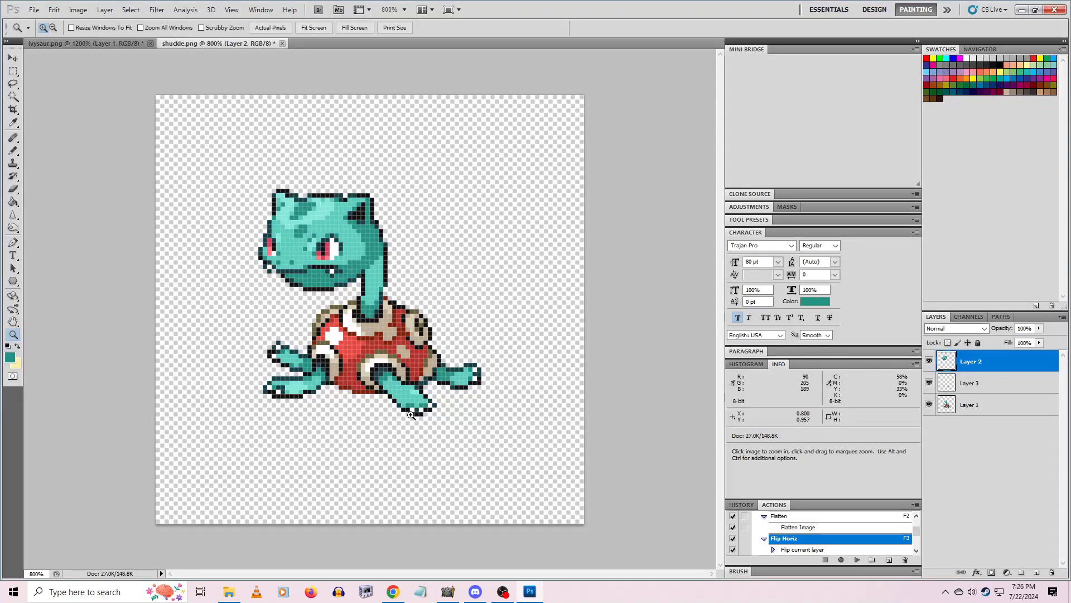
Compare the original sprite in ivysaur.png with the fusion in shuckle.png
click(100, 44)
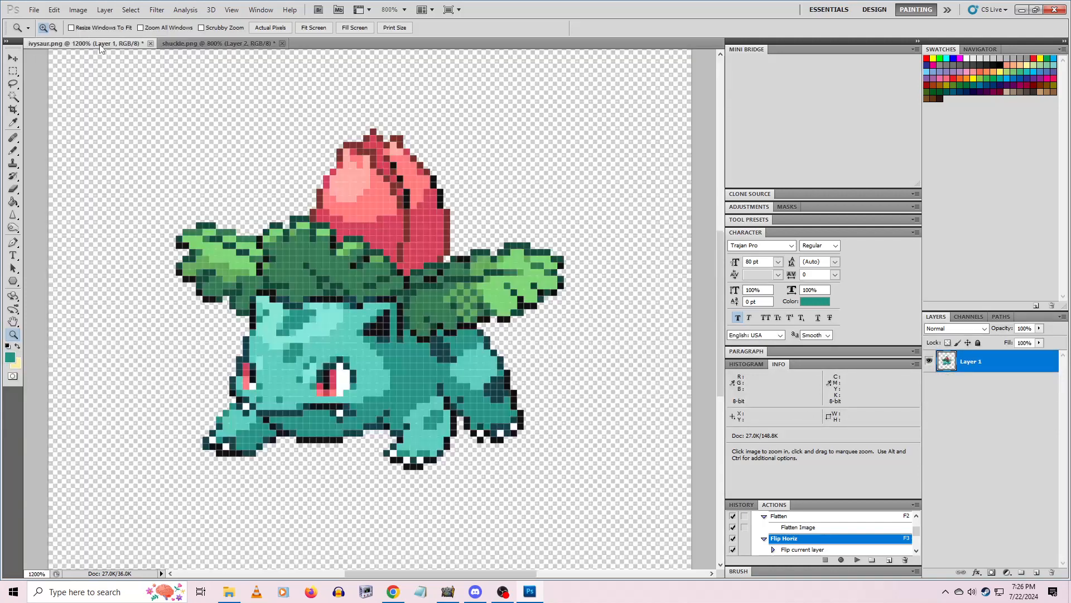
click(209, 44)
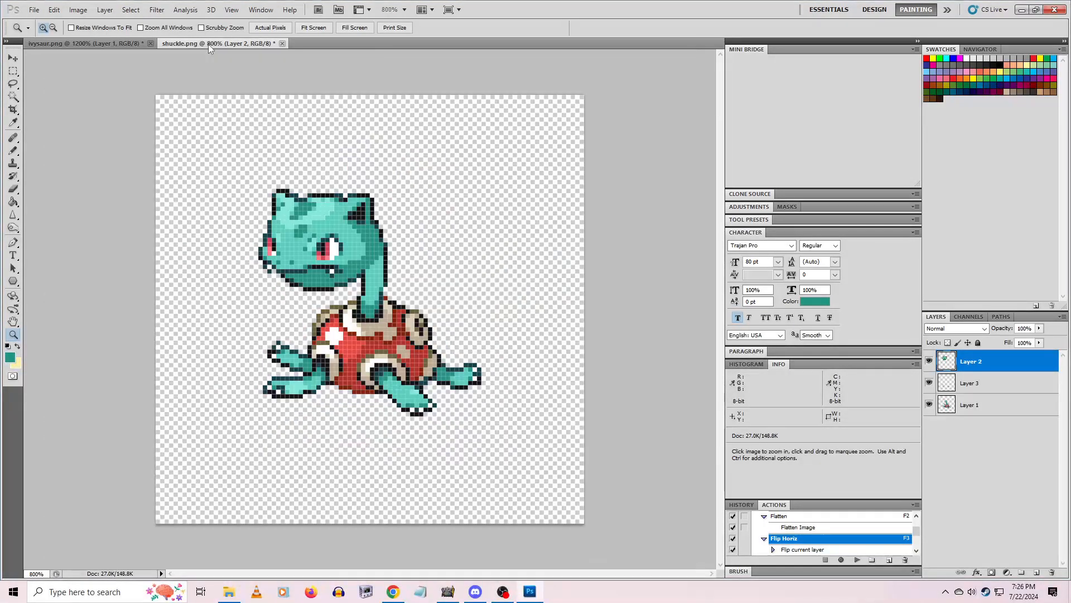
click(398, 412)
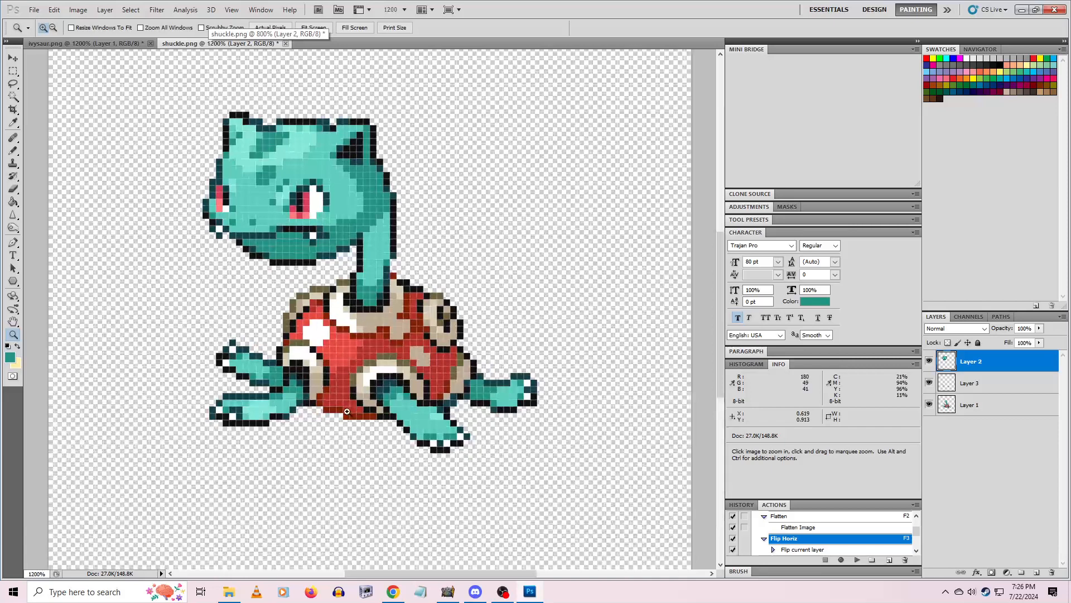
click(112, 42)
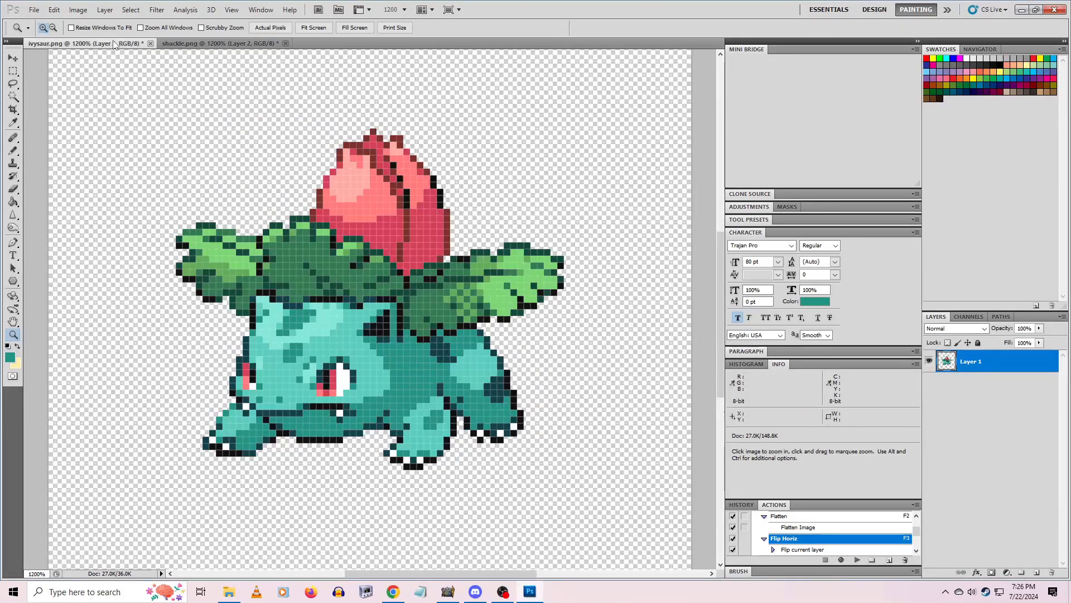
click(228, 44)
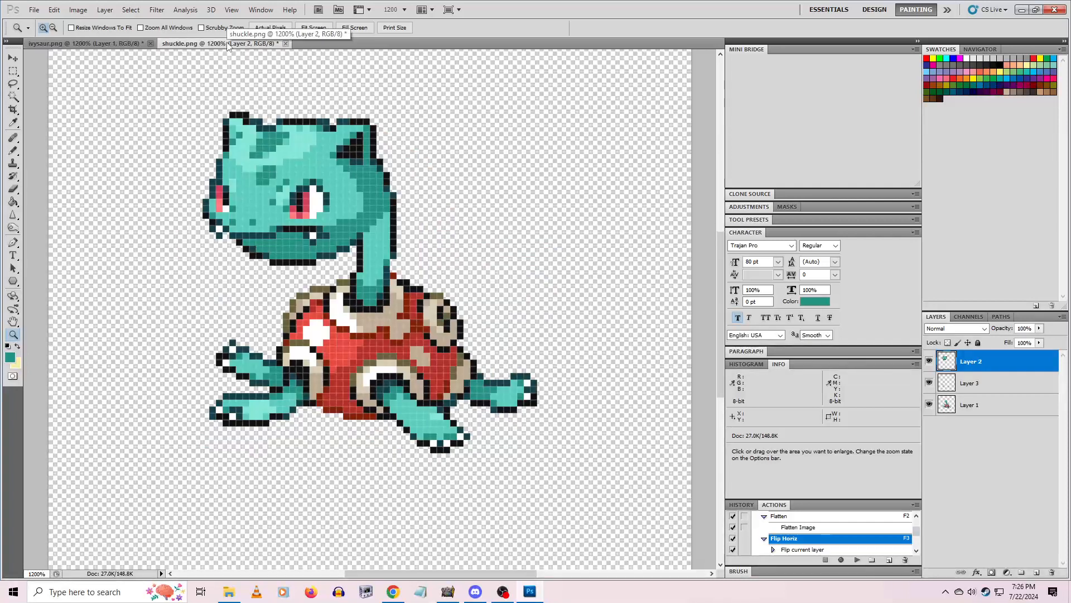
Lasso and copy Ivysaur's pink bulb from ivysaur.png
click(138, 43)
click(13, 83)
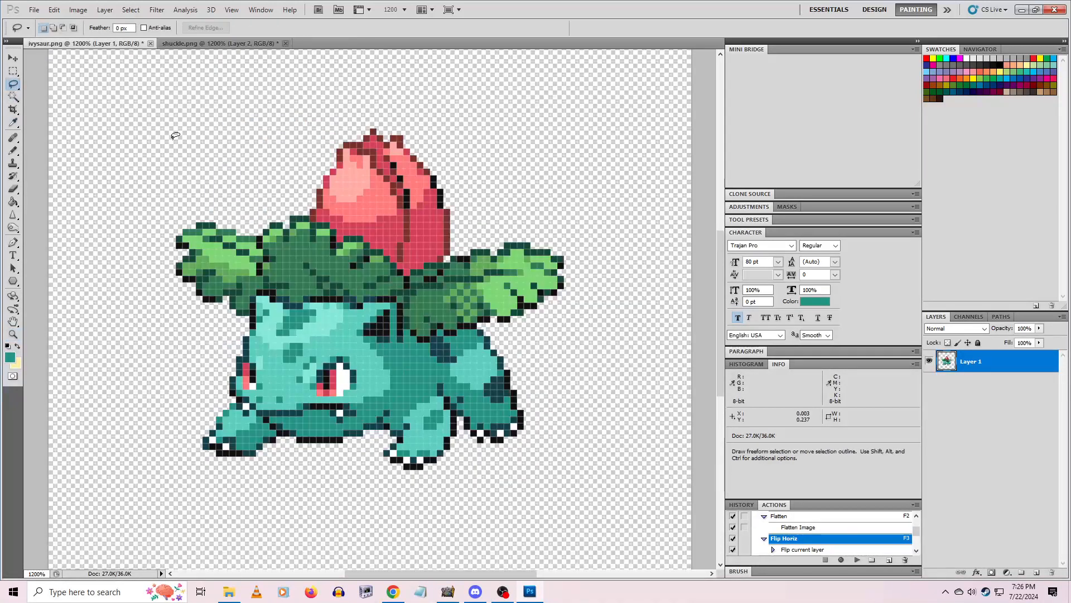
mouse_move(428, 113)
mouse_down()
mouse_move(288, 218)
mouse_move(362, 271)
mouse_move(414, 280)
mouse_move(477, 249)
mouse_move(430, 112)
mouse_up()
Paste the bulb into shuckle.png as a new layer and place it below Layer 1
click(218, 44)
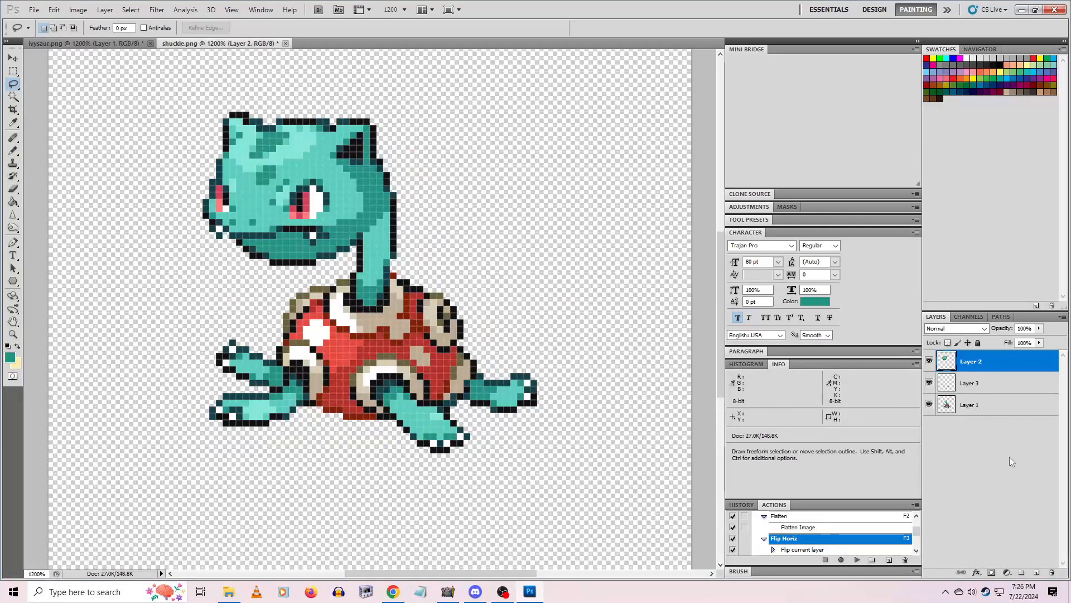
click(976, 408)
click(929, 404)
click(929, 404)
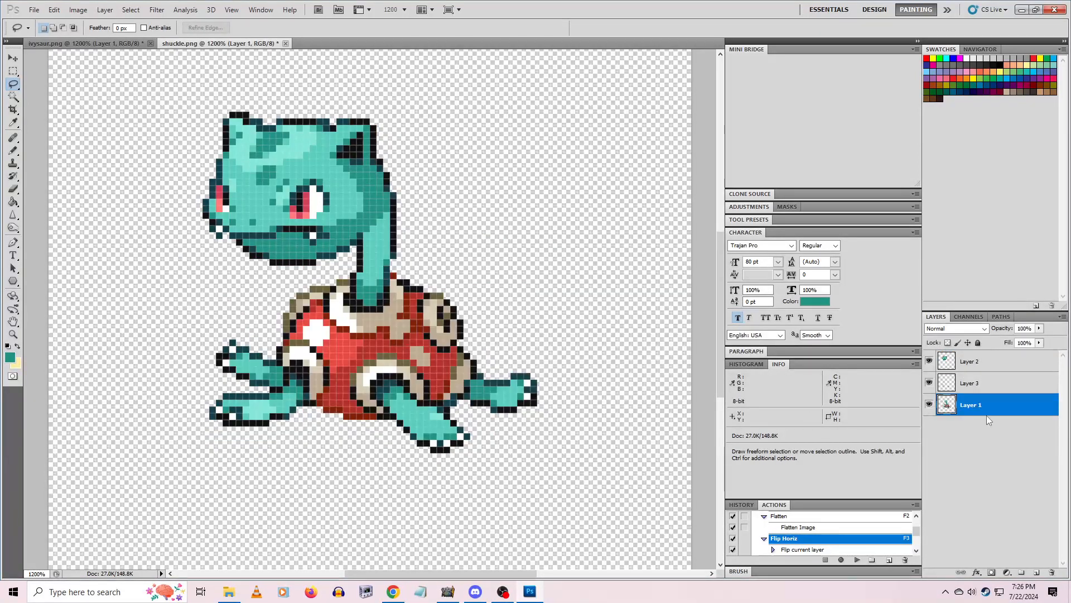
key(ctrl+v)
drag(977, 406, 977, 436)
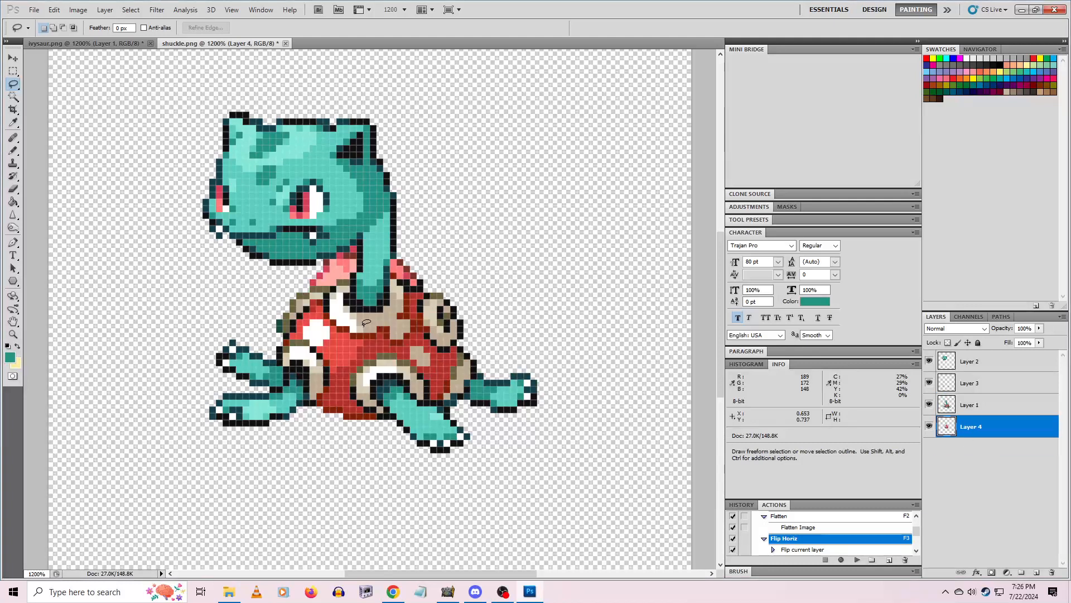
Try positioning the bulb behind the neck, resting on the rear top of the shell
click(13, 57)
drag(391, 357, 399, 249)
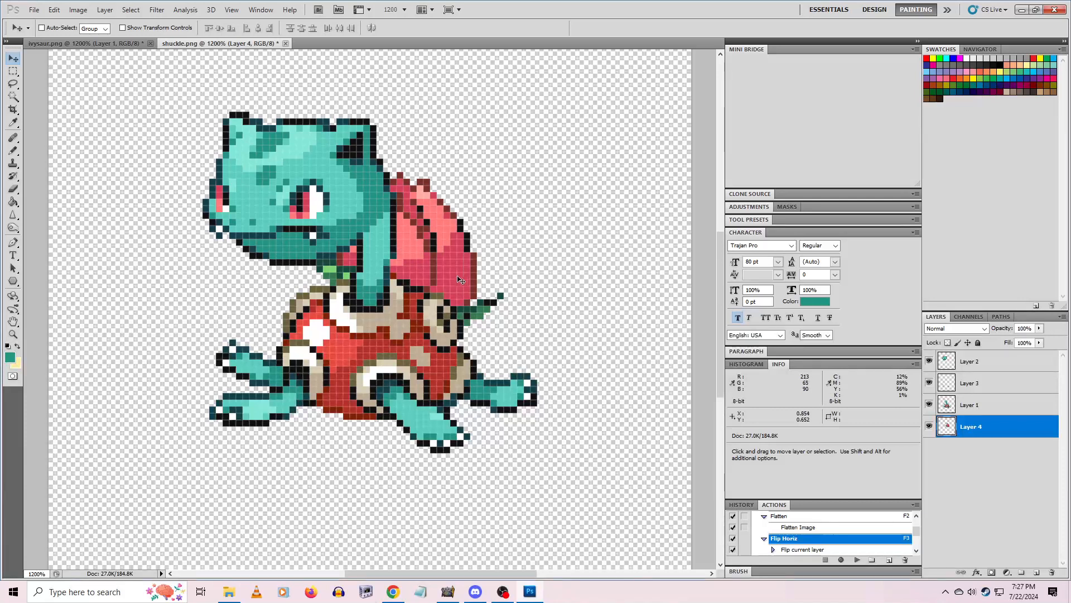
drag(459, 274, 458, 268)
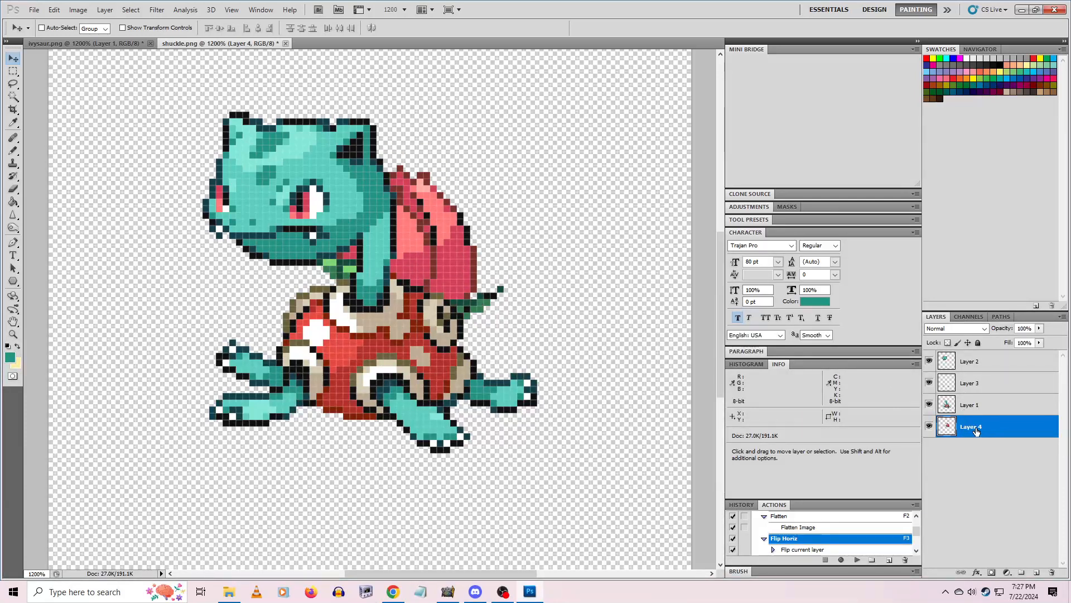
mouse_move(976, 428)
mouse_down()
mouse_move(985, 403)
mouse_move(982, 436)
mouse_up()
click(13, 334)
click(454, 267)
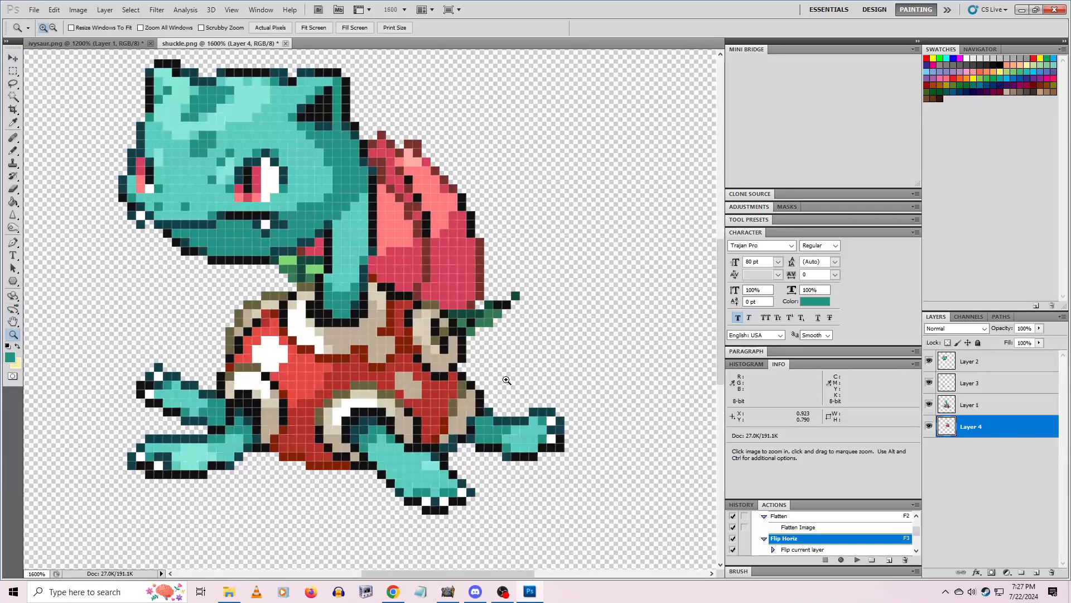
Try shifting Shuckle's body on Layer 1 one sprite pixel down and to the left, and undo the move
click(12, 59)
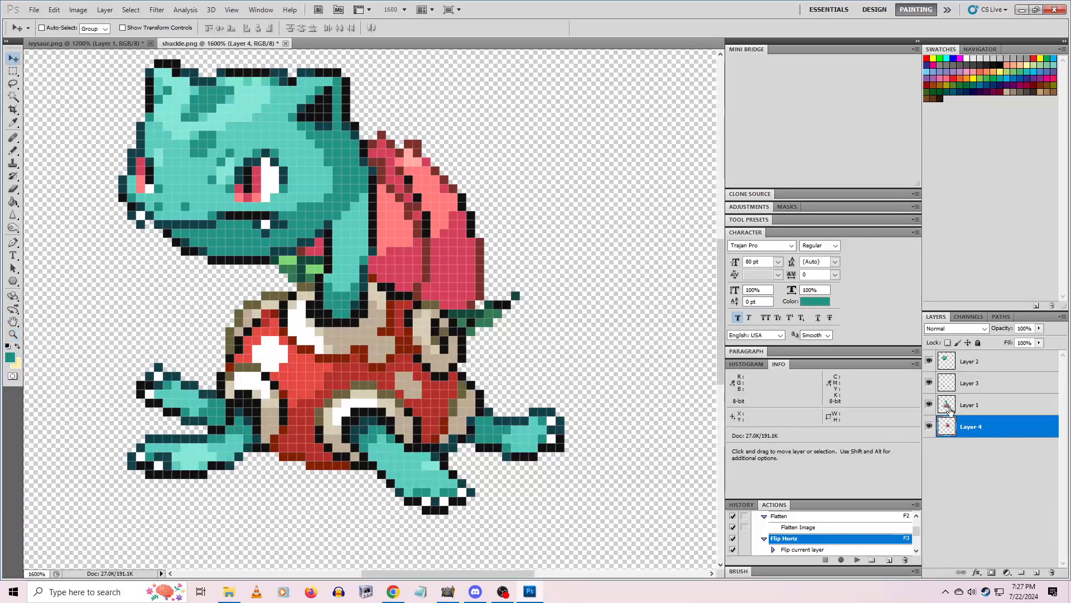
click(973, 408)
mouse_move(475, 304)
mouse_down()
mouse_move(518, 259)
mouse_move(466, 313)
mouse_up()
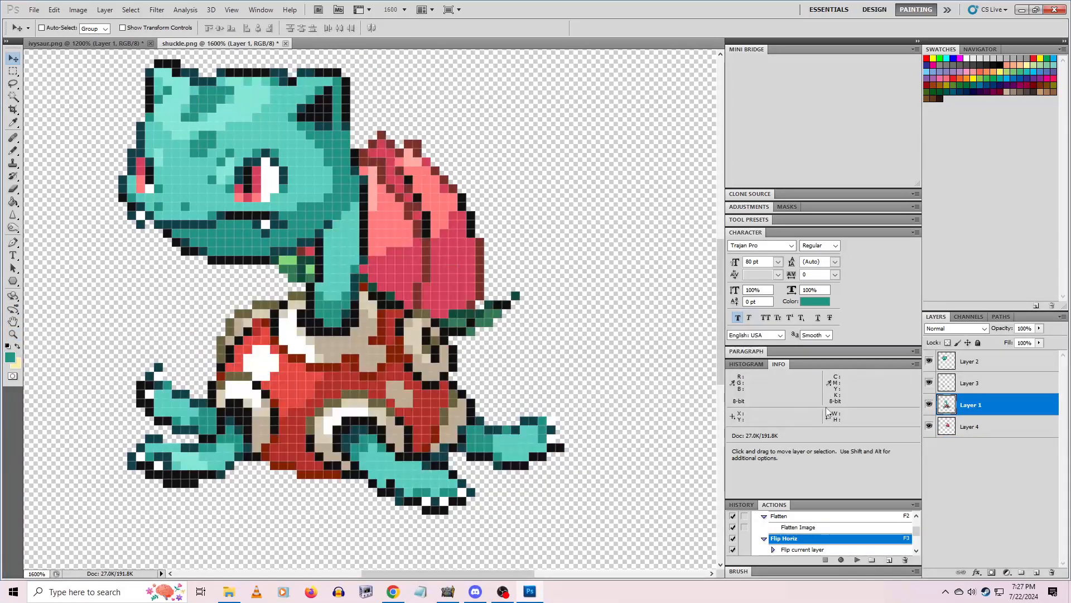
key(ctrl+z)
Raise the bulb's Layer 4 above Layer 1 and move the bulb onto the empty canvas beside the head
drag(391, 269, 574, 199)
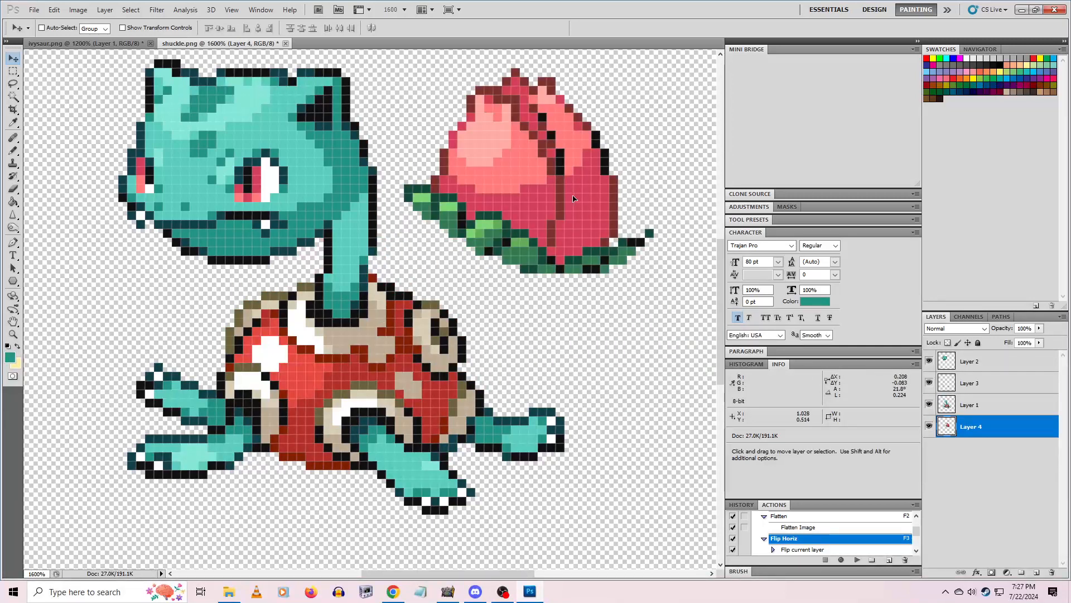
key(ctrl+z)
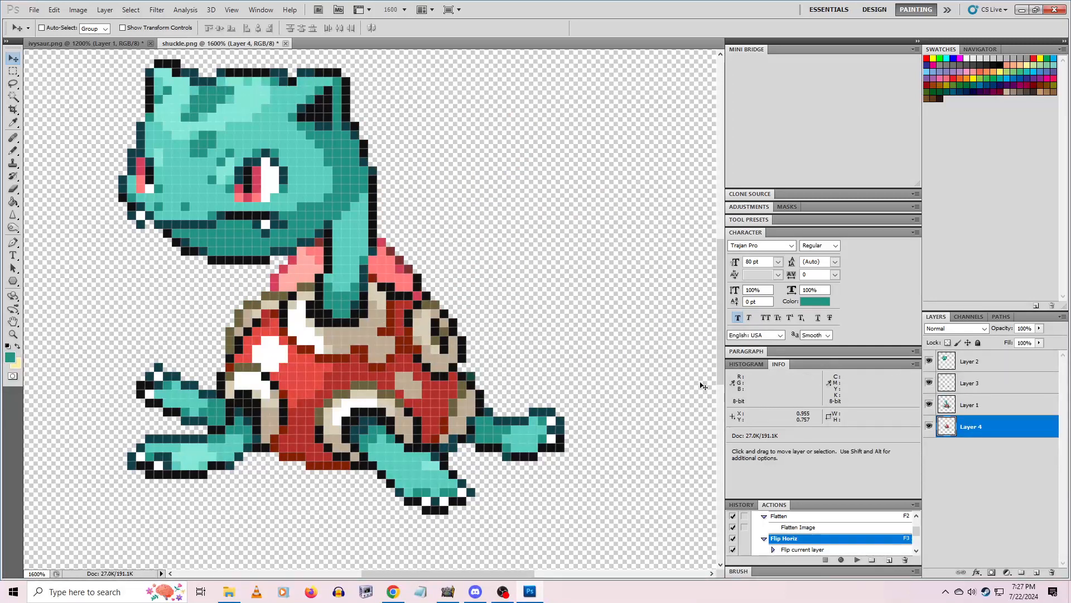
drag(968, 427, 970, 412)
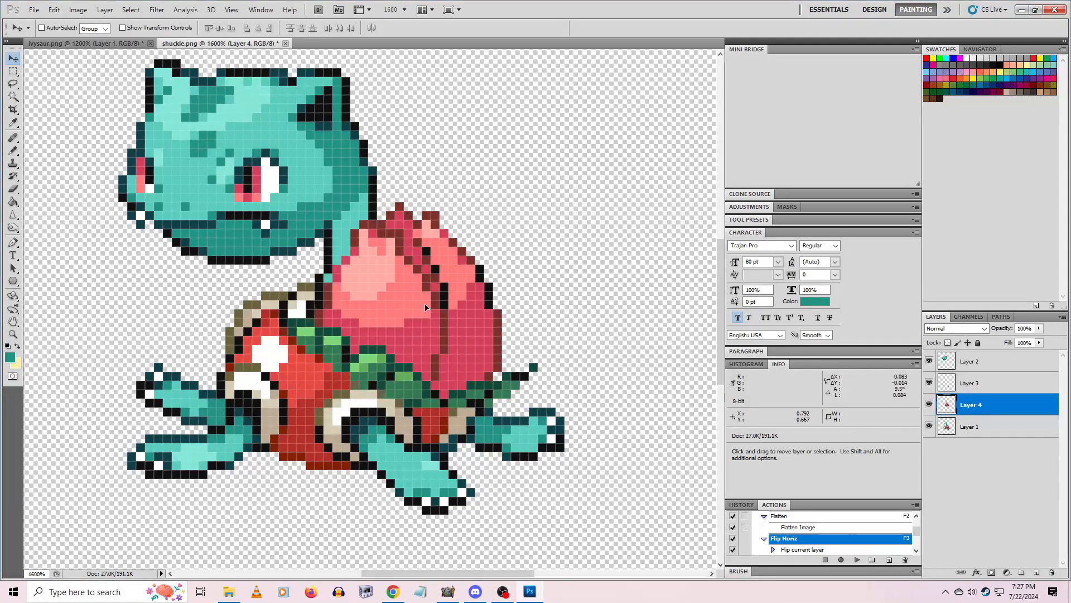
drag(370, 311, 581, 204)
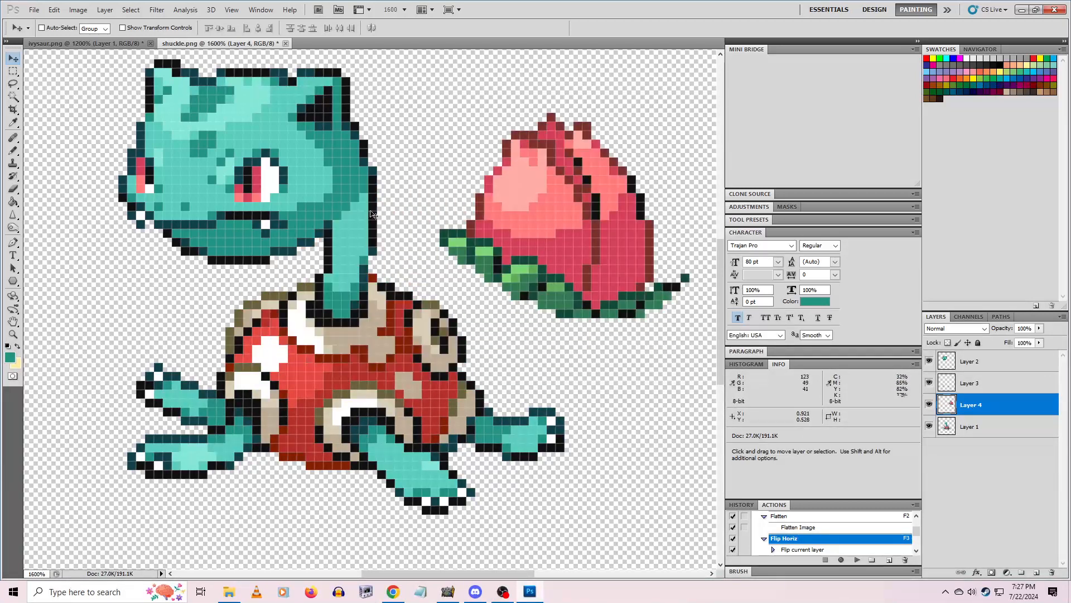
Erase all the green leaf pixels along the base of the bulb
click(13, 189)
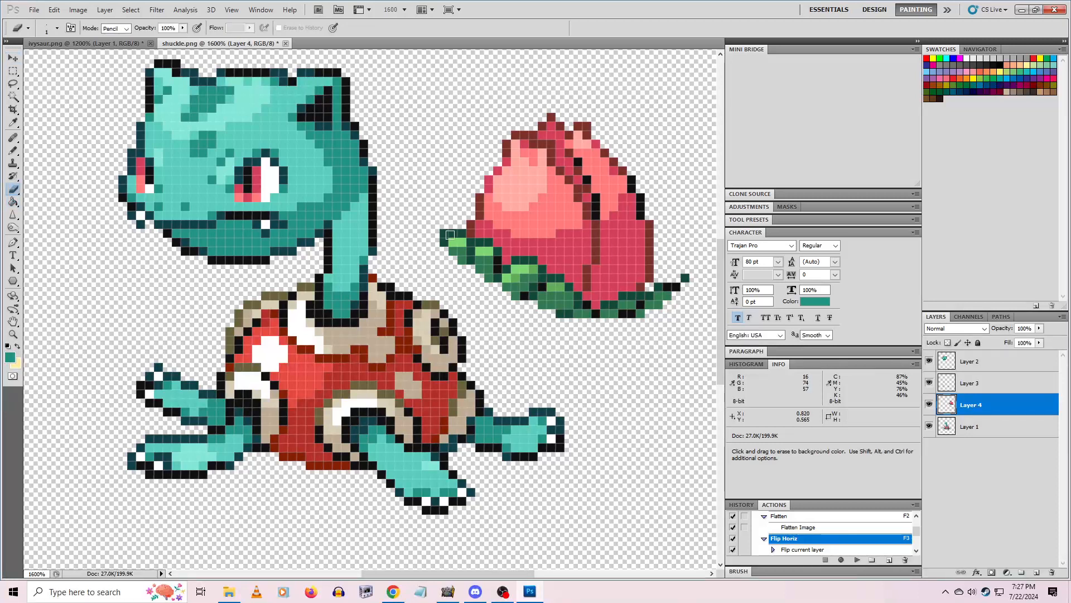
click(456, 249)
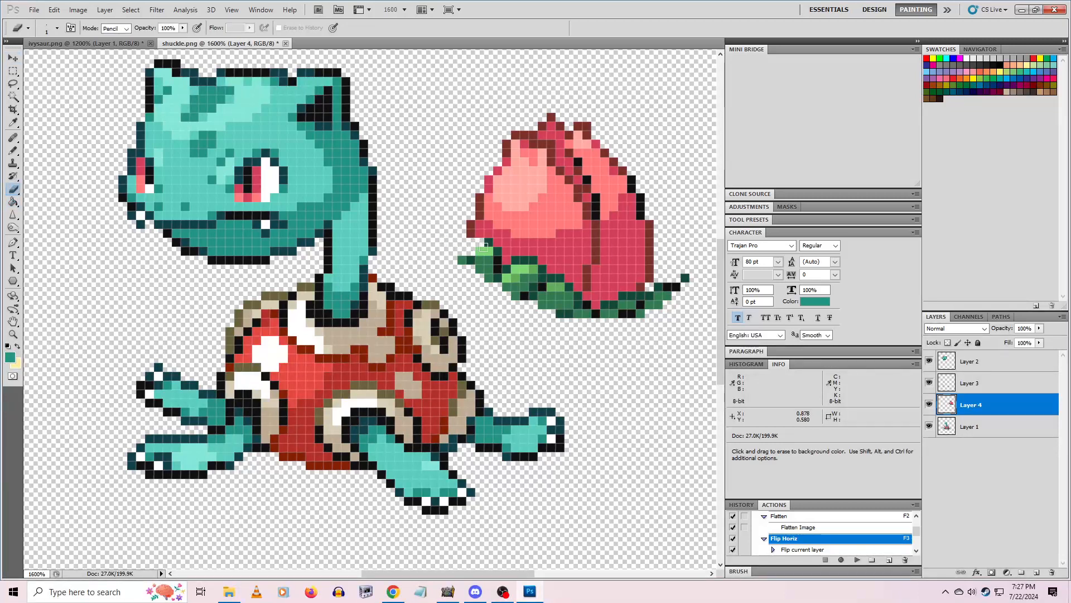
drag(491, 260, 465, 261)
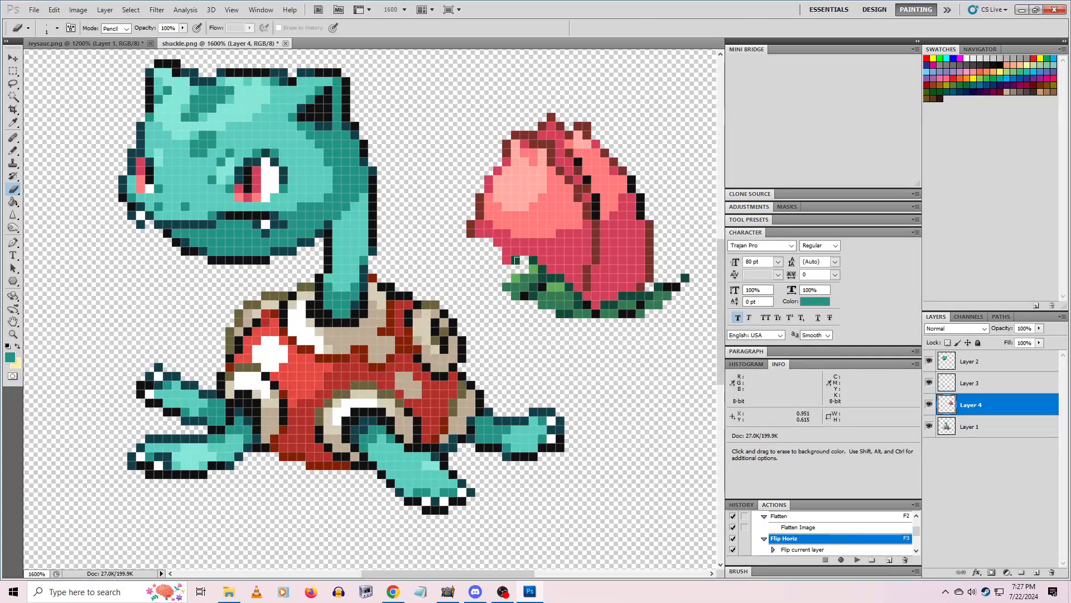
mouse_move(541, 269)
mouse_down()
mouse_move(515, 287)
mouse_move(555, 282)
mouse_move(512, 281)
mouse_move(517, 298)
mouse_move(533, 300)
mouse_move(556, 279)
mouse_move(542, 305)
mouse_move(567, 286)
mouse_move(548, 293)
mouse_move(576, 297)
mouse_move(561, 324)
mouse_move(583, 305)
mouse_move(587, 324)
mouse_move(654, 311)
mouse_move(685, 275)
mouse_move(623, 299)
mouse_up()
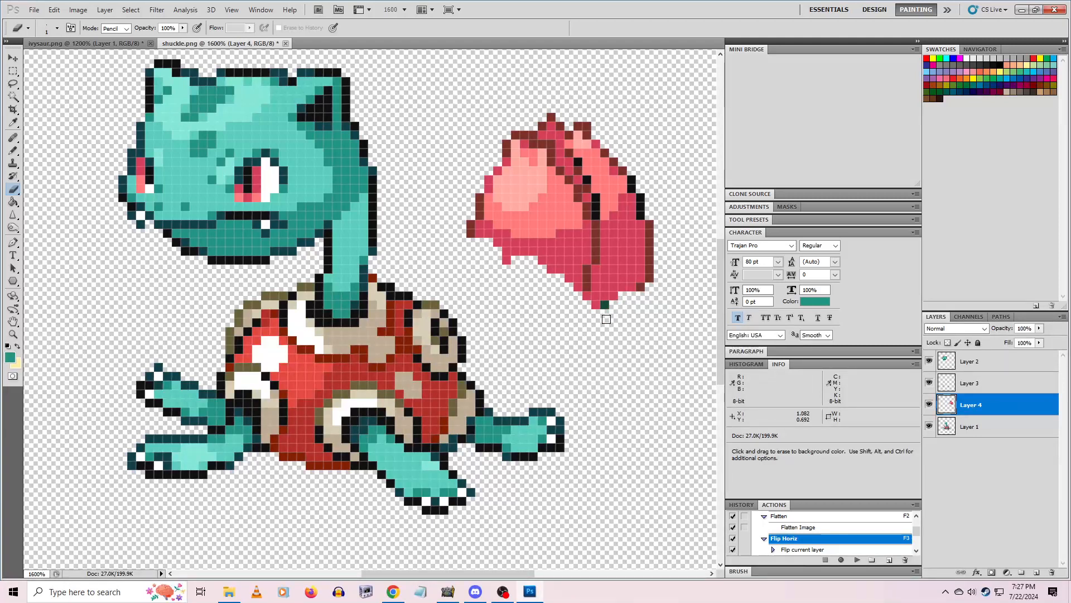
click(606, 305)
Sample the bulb's dark pink and pencil in a rounded base to replace the erased leaves
key(i)
click(607, 252)
click(13, 151)
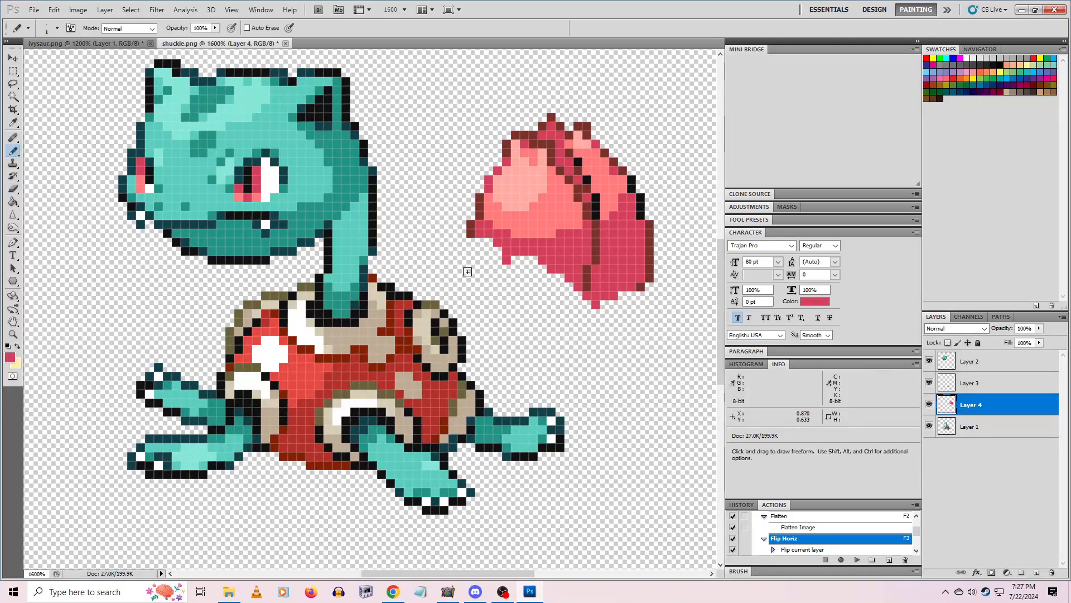
mouse_move(483, 240)
mouse_down()
mouse_move(506, 267)
mouse_move(515, 261)
mouse_move(504, 251)
mouse_move(595, 302)
mouse_move(505, 267)
mouse_move(530, 301)
mouse_move(558, 298)
mouse_move(510, 285)
mouse_move(494, 268)
mouse_up()
Sample the bulb's dark red-brown seam colour and outline the new rounded base with it
key(i)
click(588, 275)
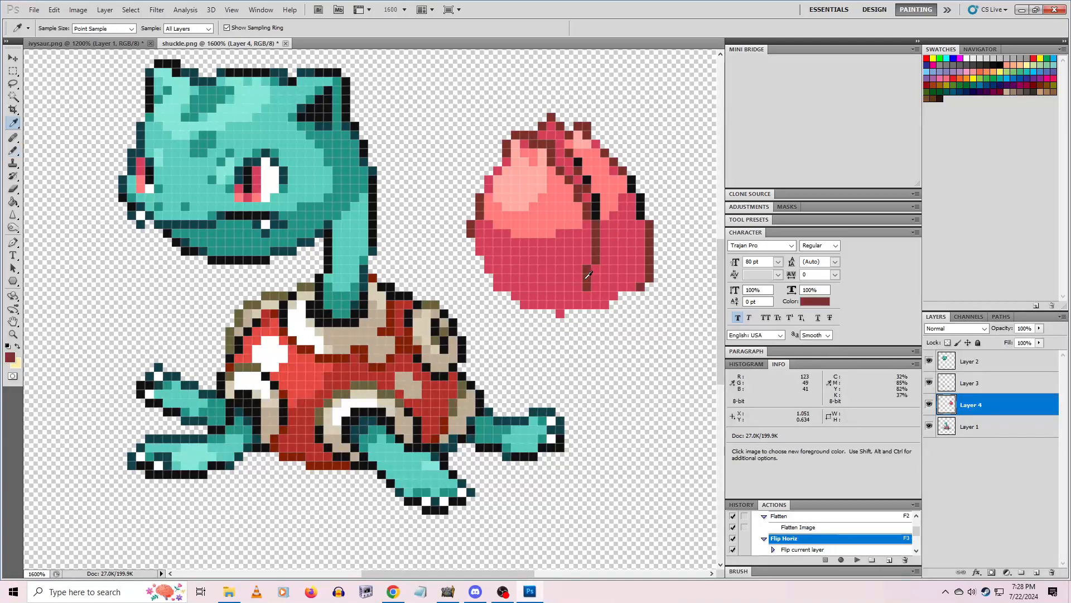
click(13, 154)
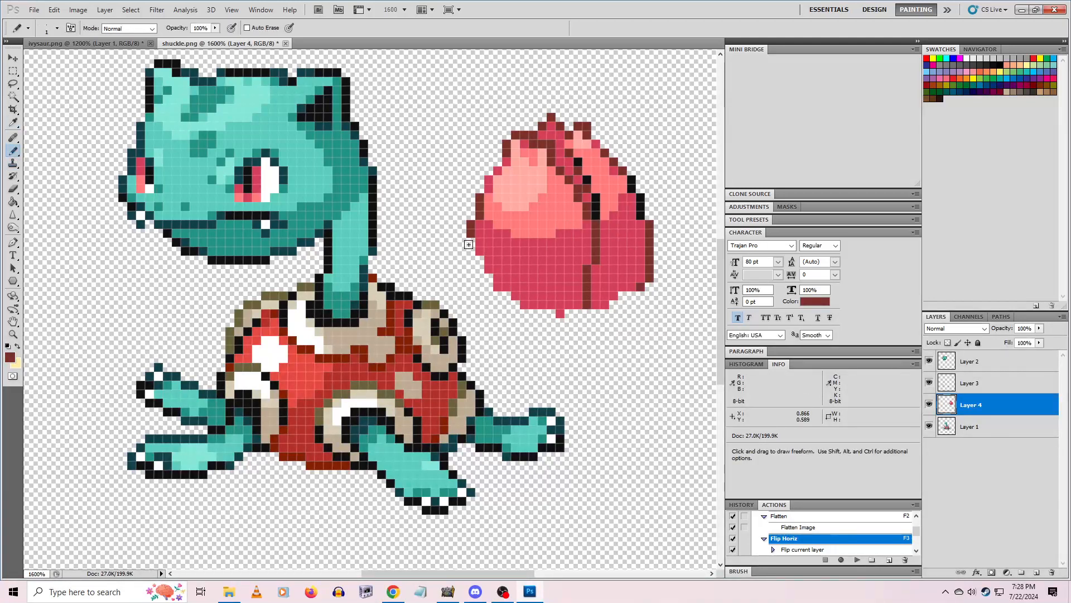
drag(469, 241, 478, 259)
Move the reshaped bulb over Shuckle's shell, and shift the Ivysaur head on Layer 2 up and left, clear of Shuckle's head
click(12, 58)
mouse_move(550, 218)
mouse_down()
mouse_move(421, 251)
mouse_move(435, 272)
mouse_move(347, 281)
mouse_move(345, 291)
mouse_up()
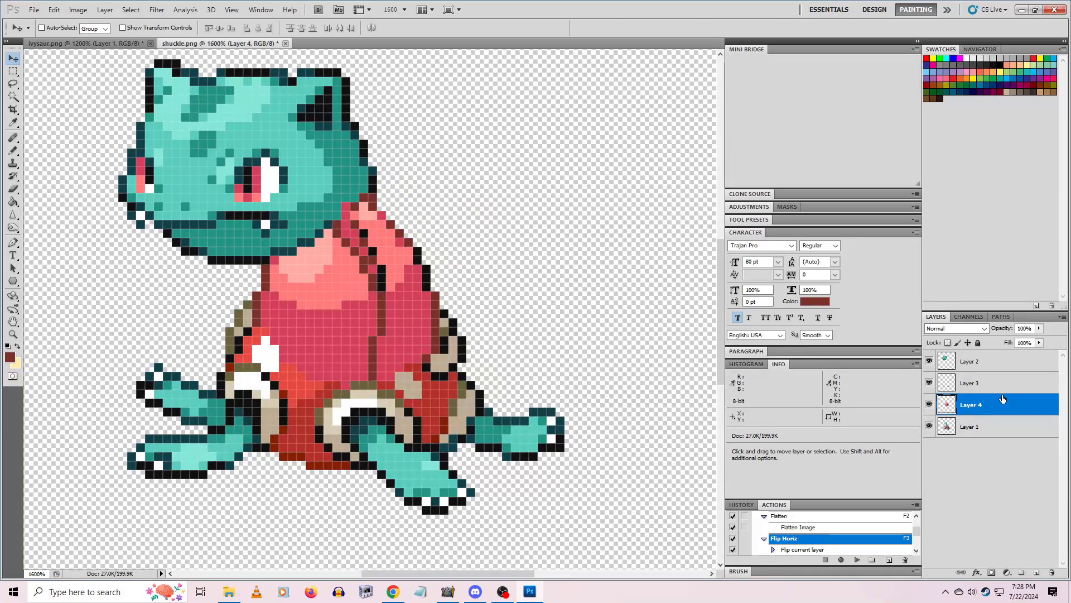
click(953, 369)
scroll(335, 279, up, 10)
drag(288, 269, 160, 149)
Make Layer 1 active and hide the bulb on Layer 4 to expose Shuckle's head and neck
click(941, 428)
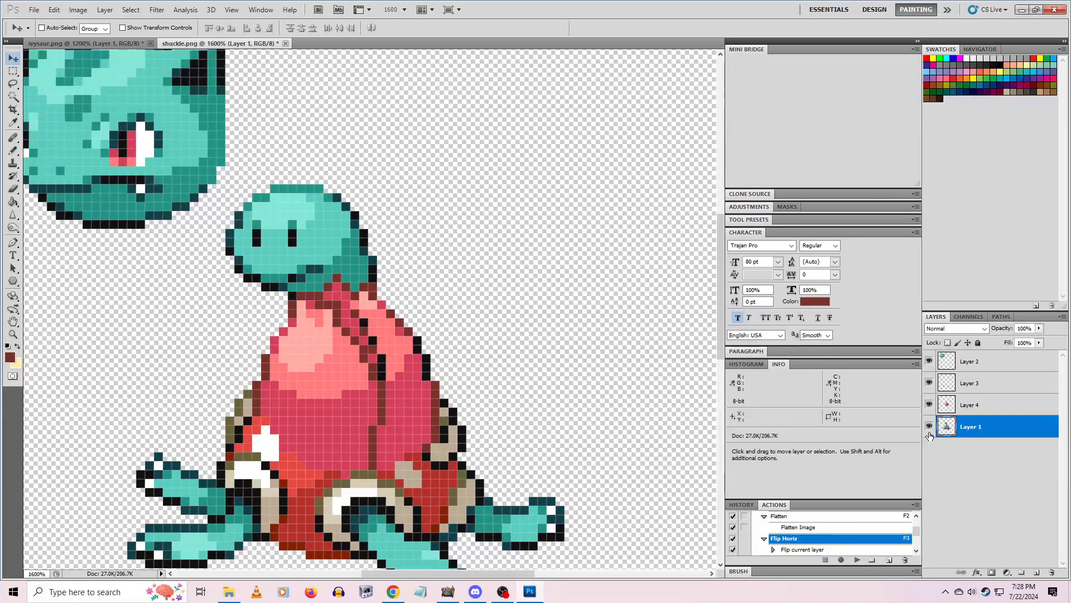
click(930, 427)
click(929, 427)
click(929, 404)
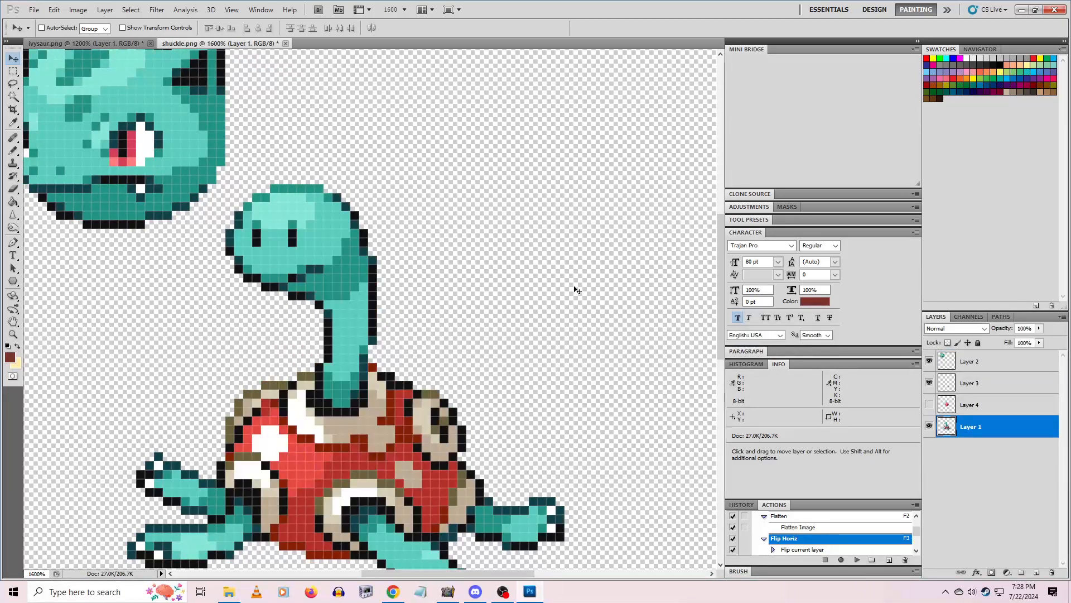
click(12, 72)
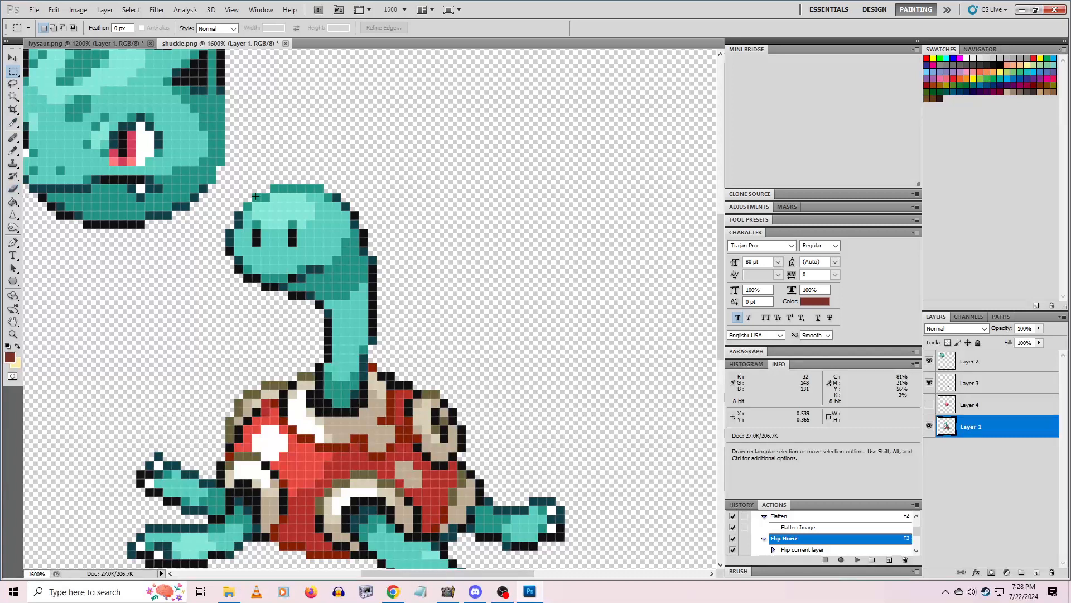
drag(221, 178, 306, 264)
drag(282, 293, 284, 288)
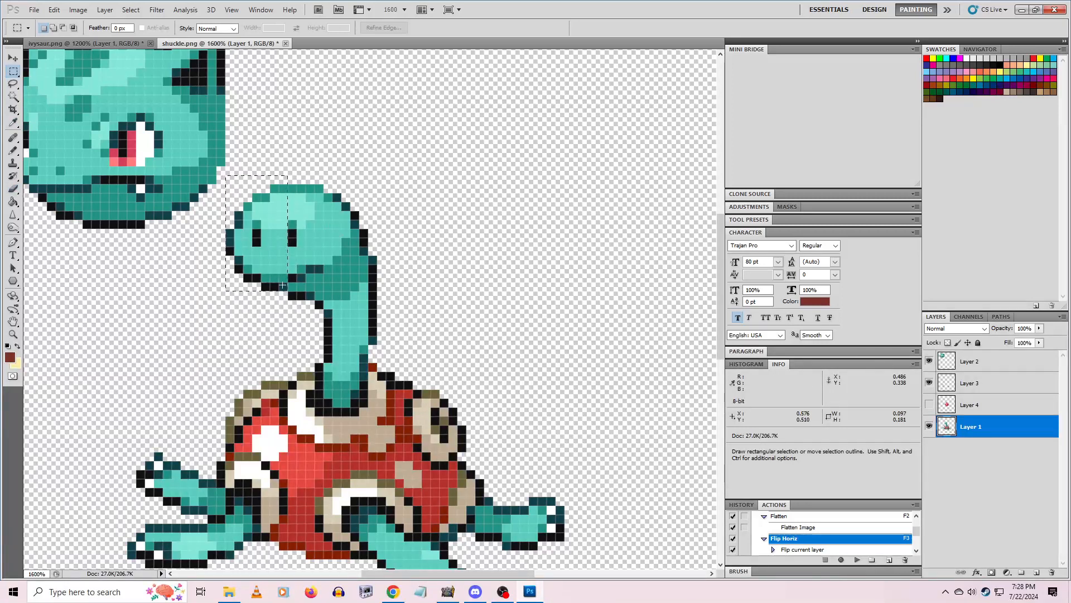
key(ctrl+d)
Paint over the black pixels of both Shuckle eyes with the mid teal sampled from the head
key(i)
click(326, 235)
key(b)
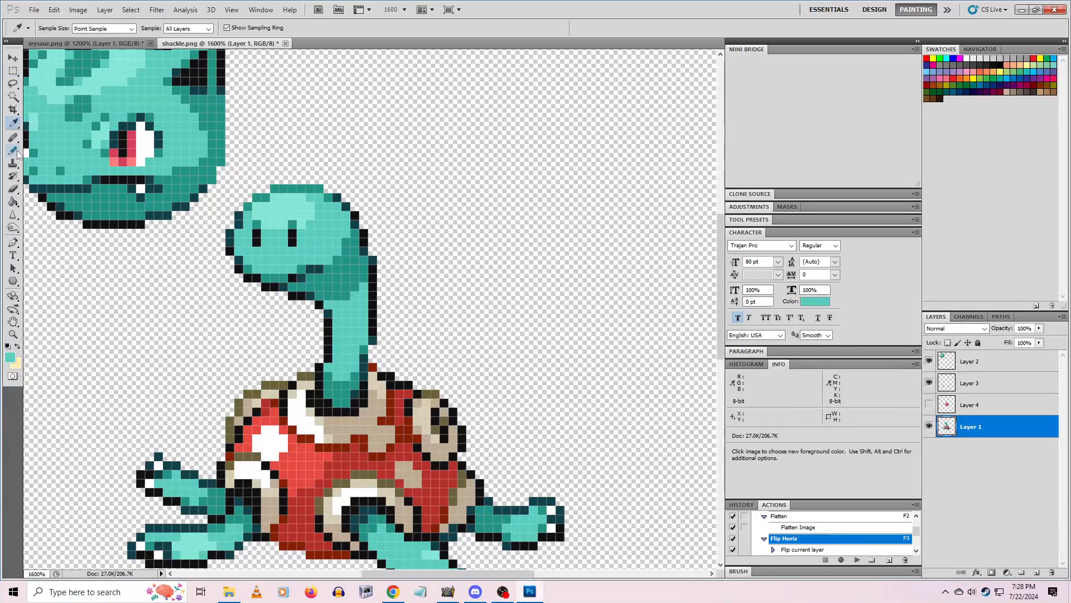
click(292, 233)
drag(257, 233, 257, 242)
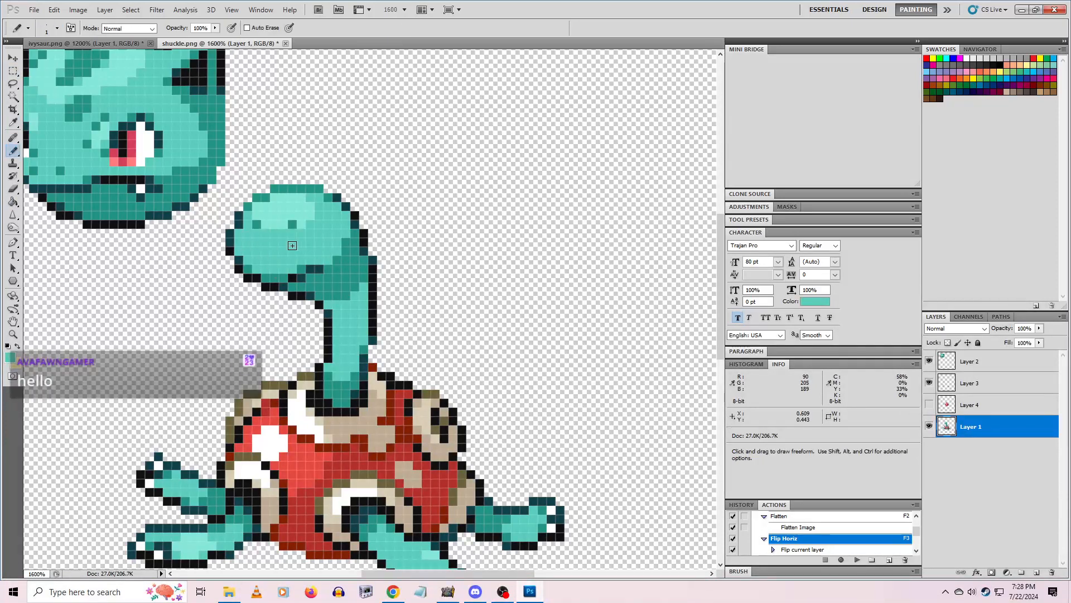
Cover the leftover dark teal pixels above the eyes with the light teal highlight sampled from the head
key(i)
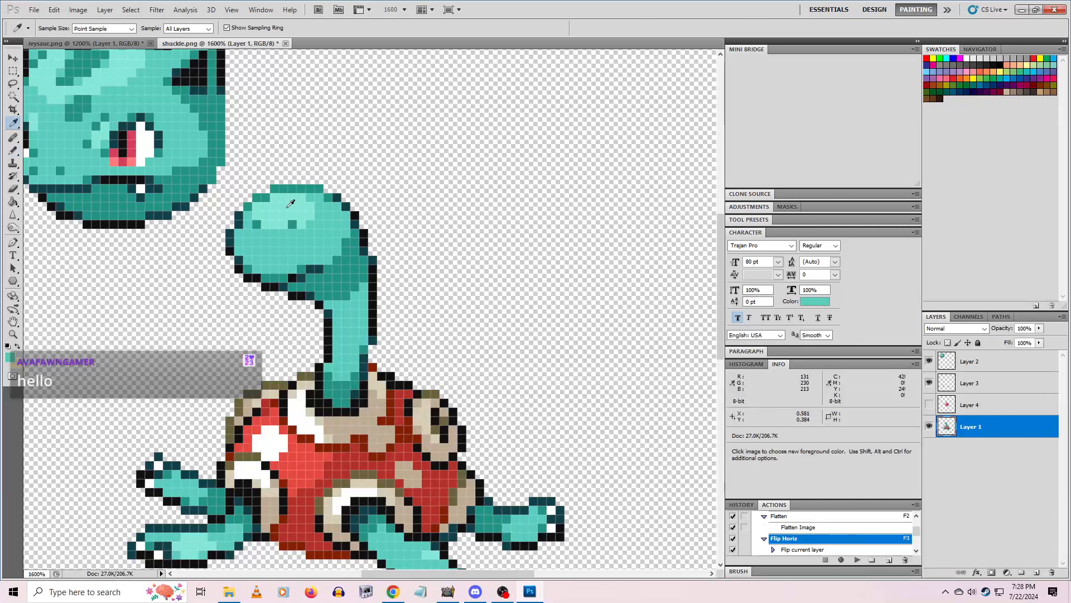
click(287, 246)
key(b)
click(258, 224)
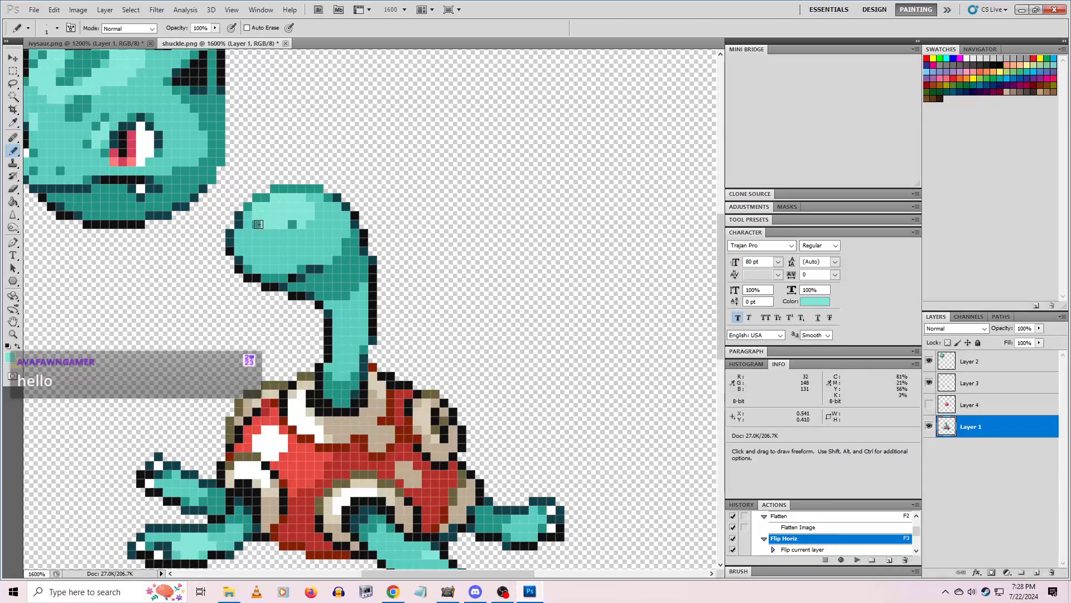
click(292, 223)
key(i)
click(12, 151)
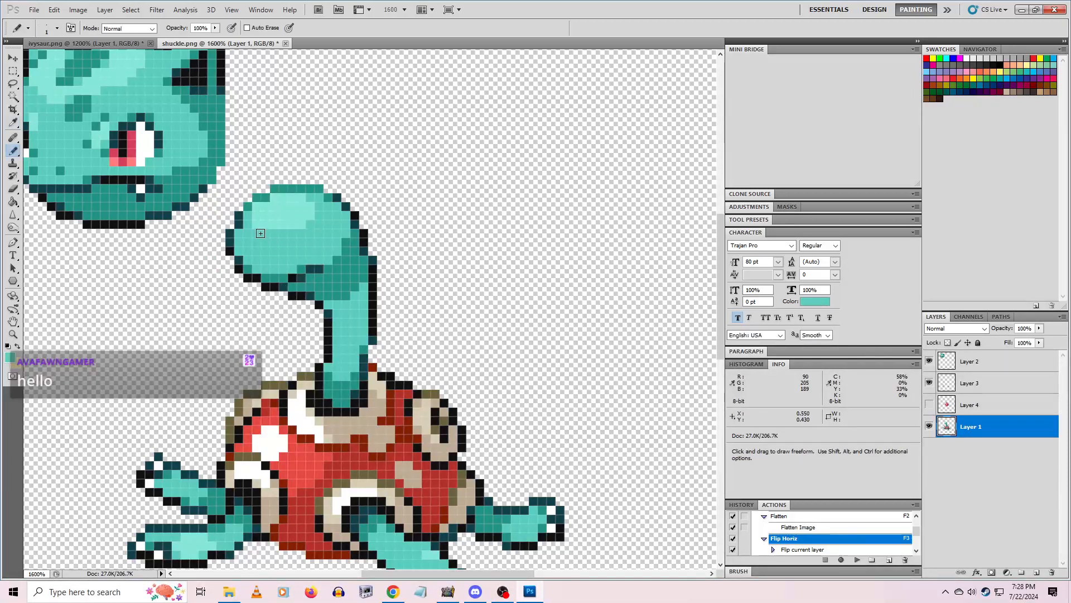
key(m)
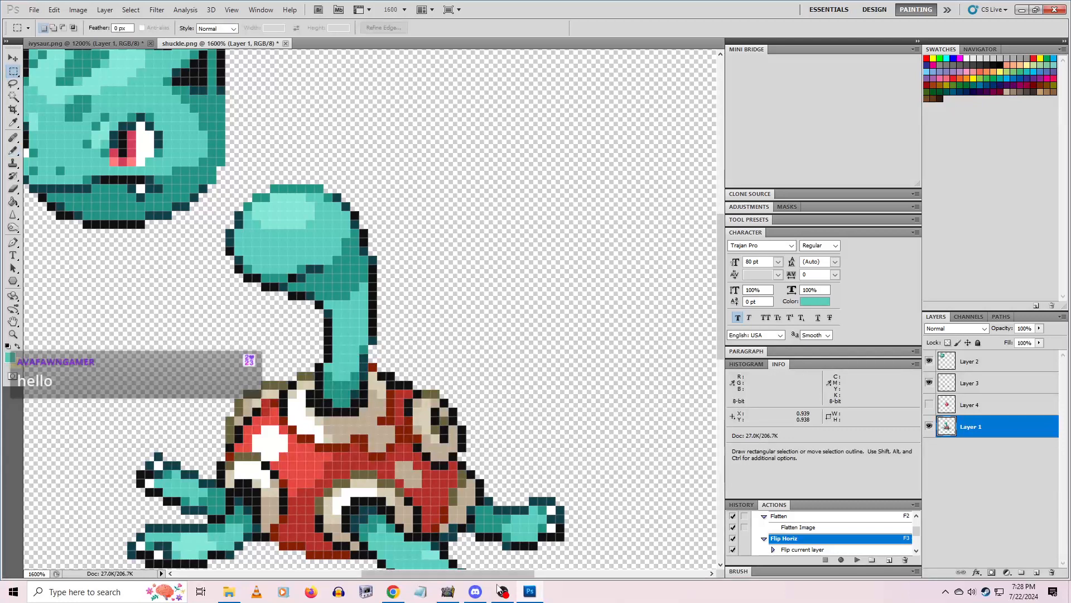
Switch to the infinitefusion game and open the summary of Saurk to view the existing Ivysaur/Shuckle sprite
click(450, 594)
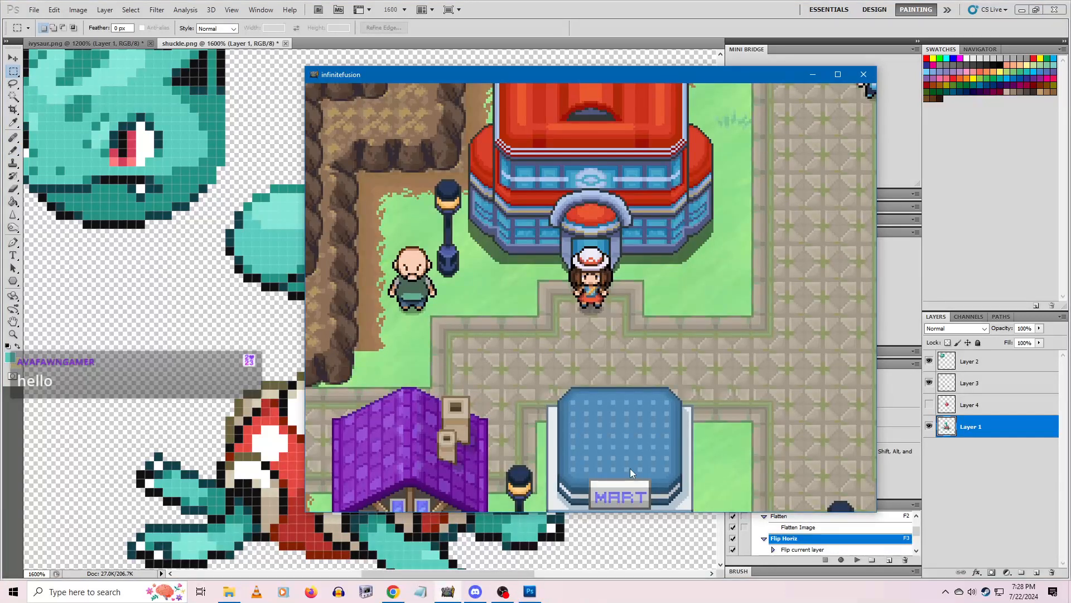
key(x)
key(c)
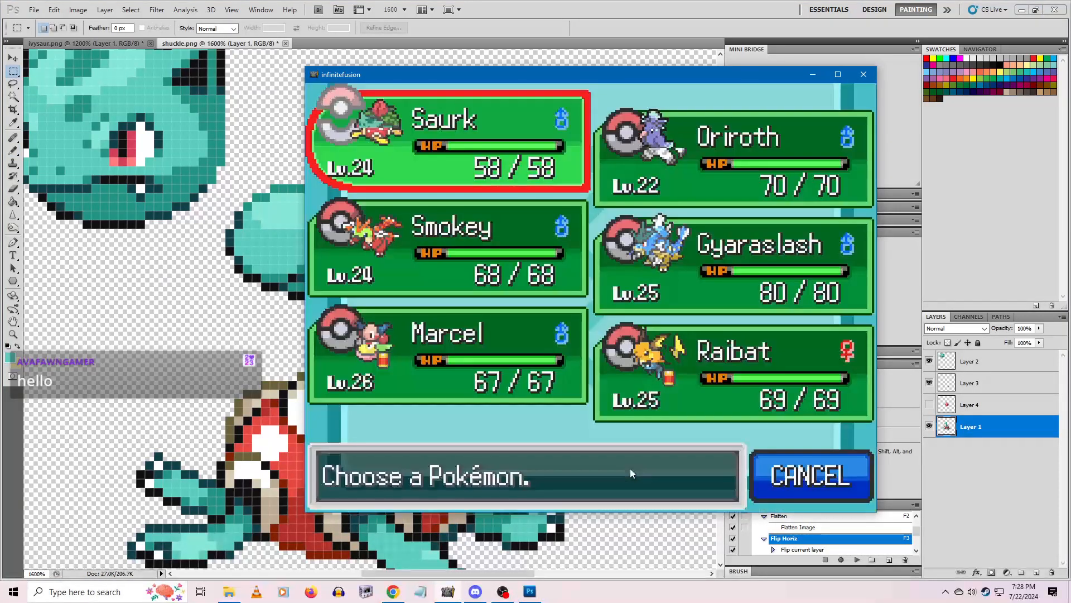
key(c)
key(c)
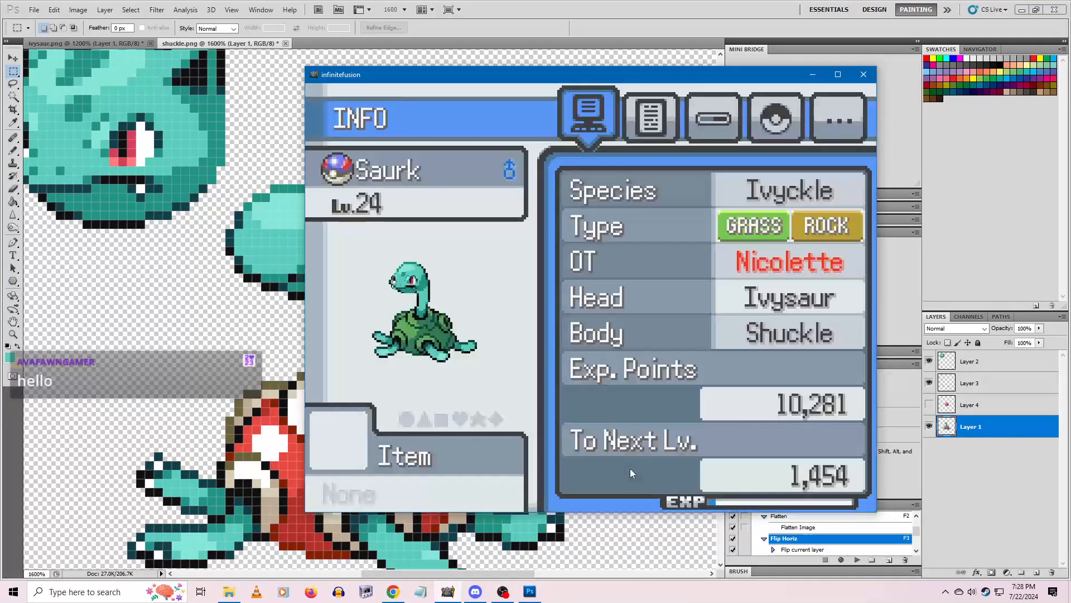
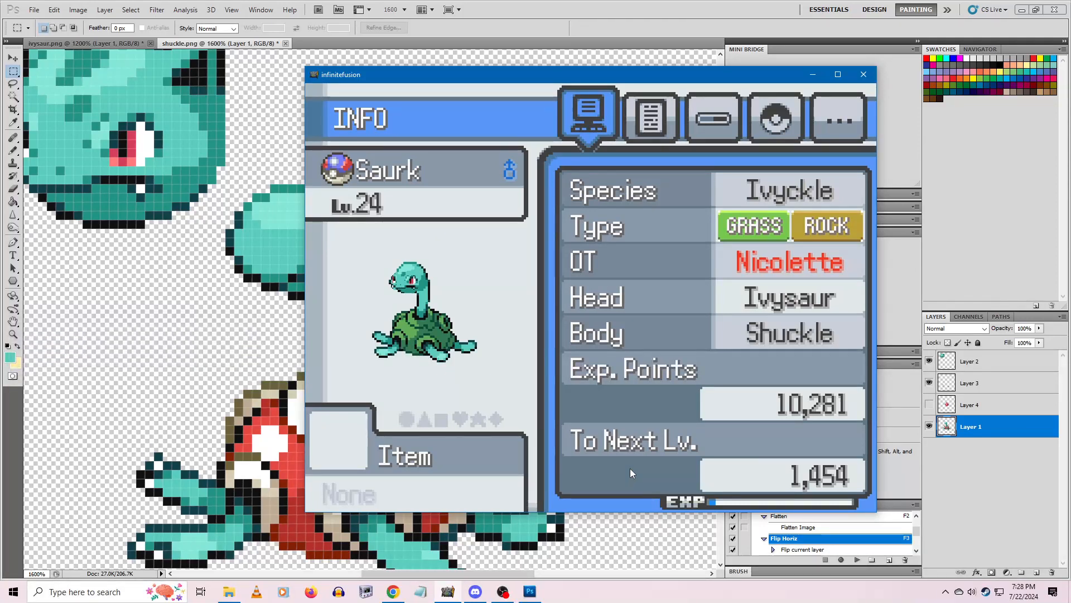
Return to Photoshop, place Layer 2's Ivysaur head over Shuckle's head, and check the pose with the bulb on Layer 4 briefly shown
click(545, 11)
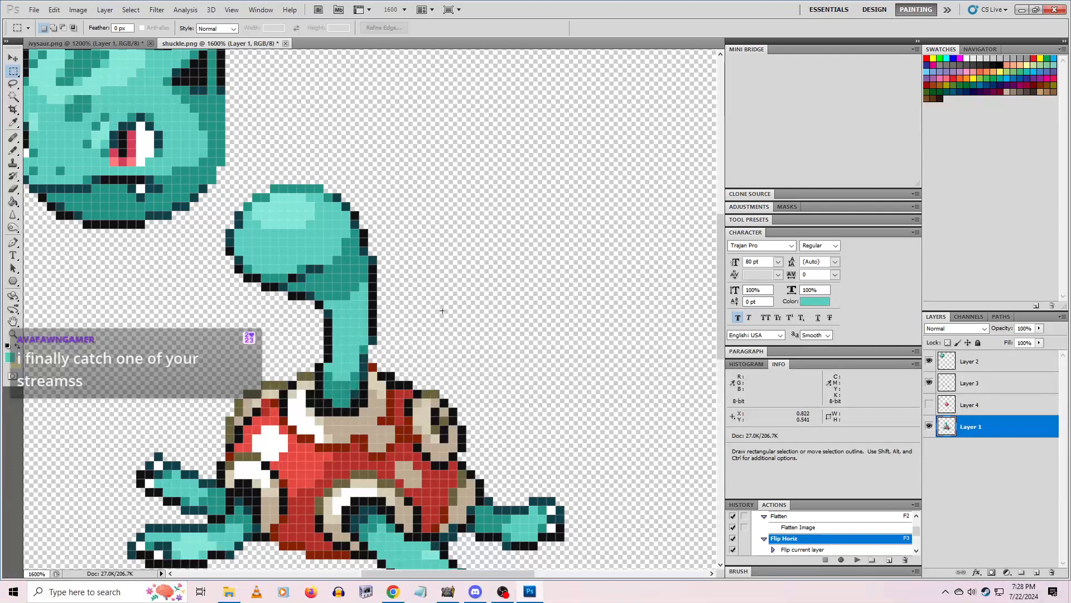
click(14, 59)
right_click(157, 129)
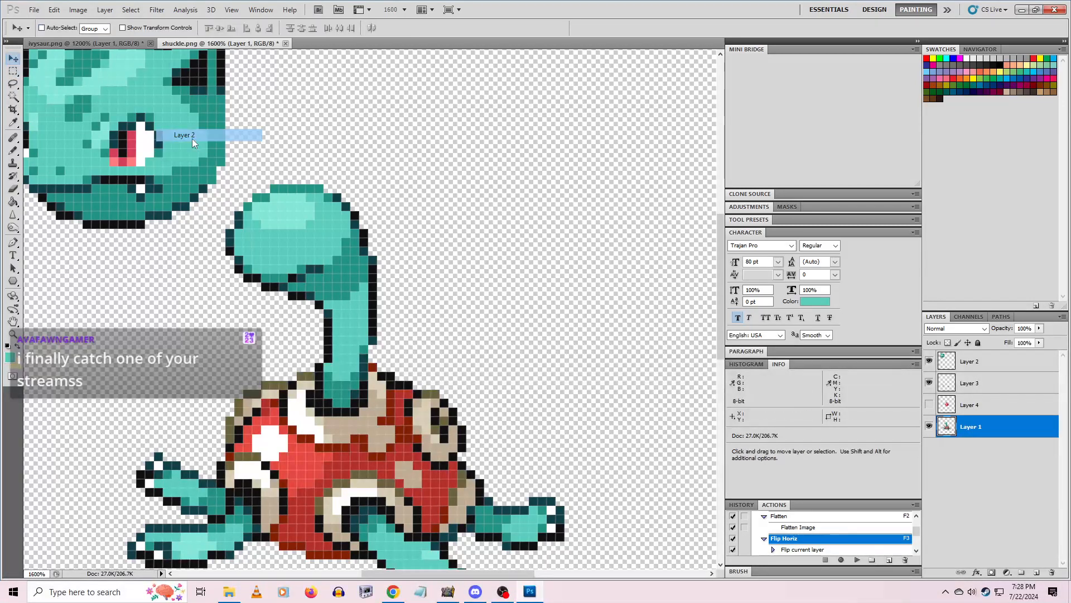
click(192, 136)
drag(130, 152, 279, 187)
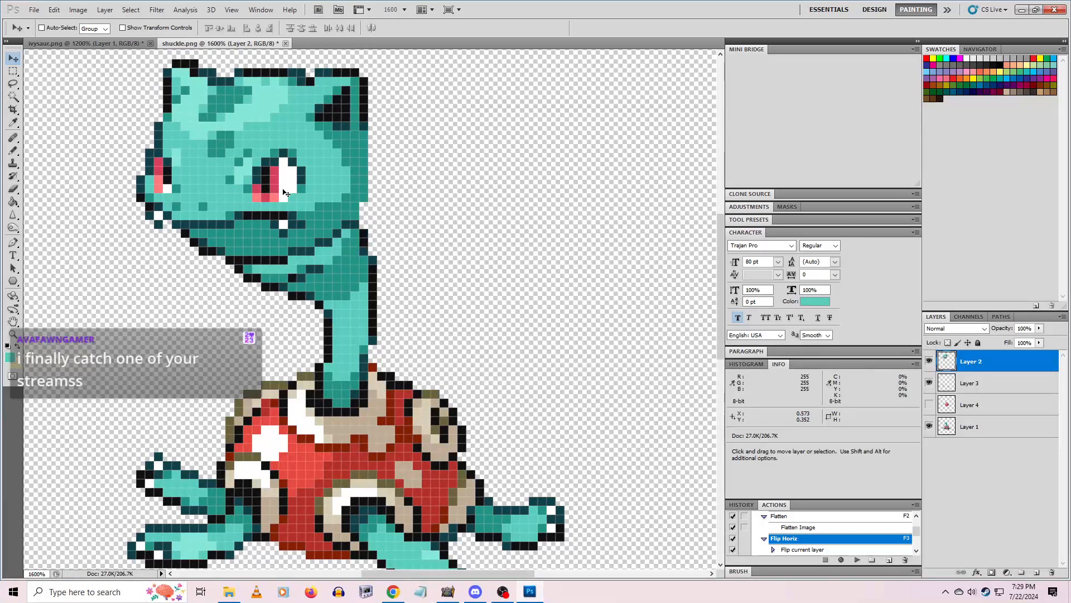
key(Right)
key(Right)
key(Down)
key(Left)
key(Down)
key(Down)
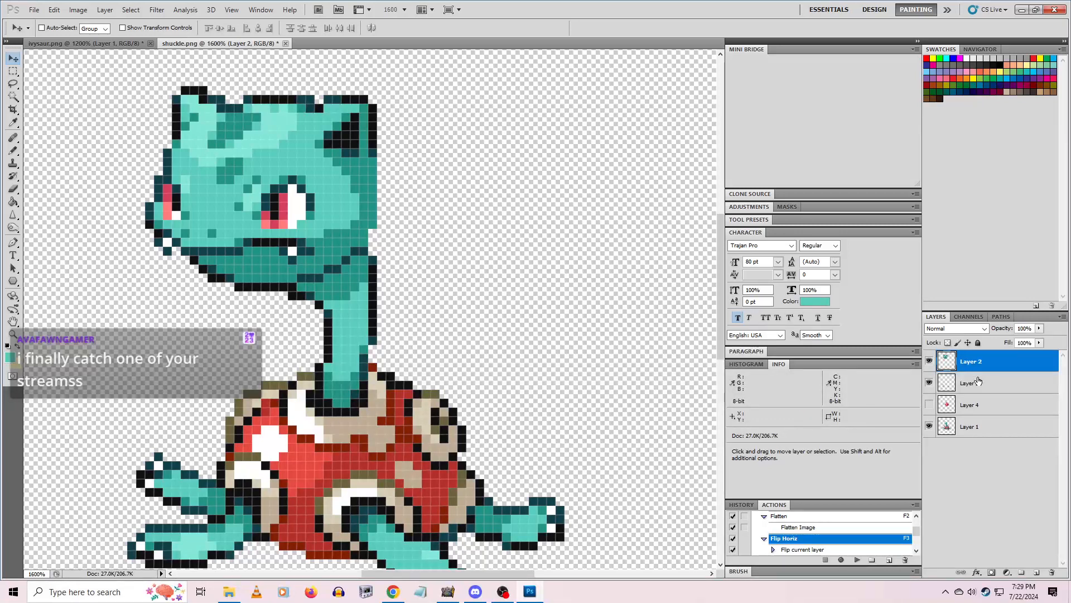
click(929, 405)
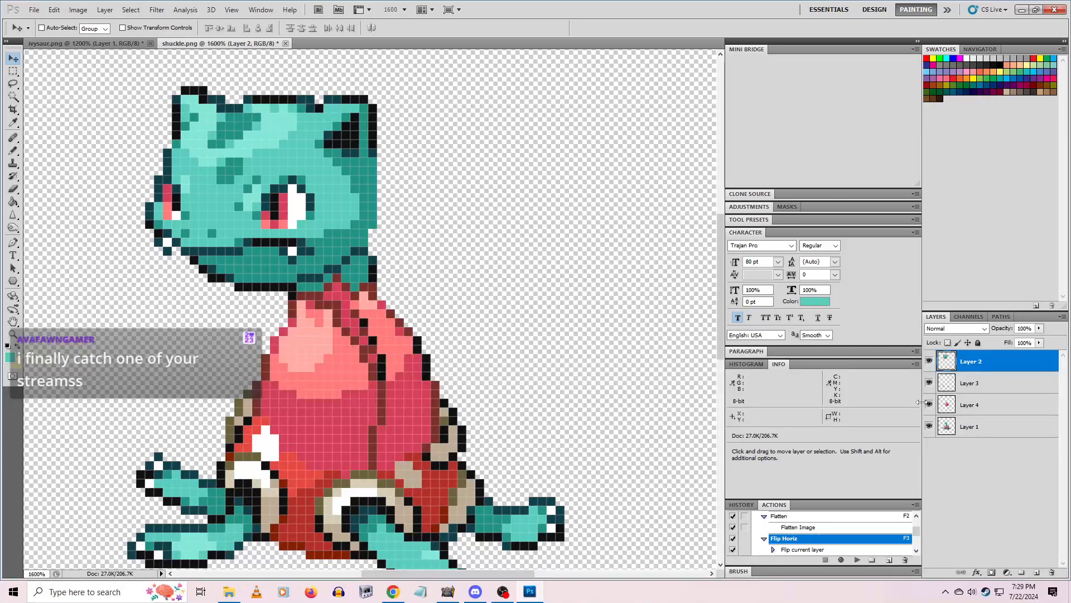
click(929, 404)
Set the Ivysaur head aside and raise Shuckle's head and upper neck on Layer 1, leaving a gap in the neck
drag(324, 192, 618, 139)
click(944, 430)
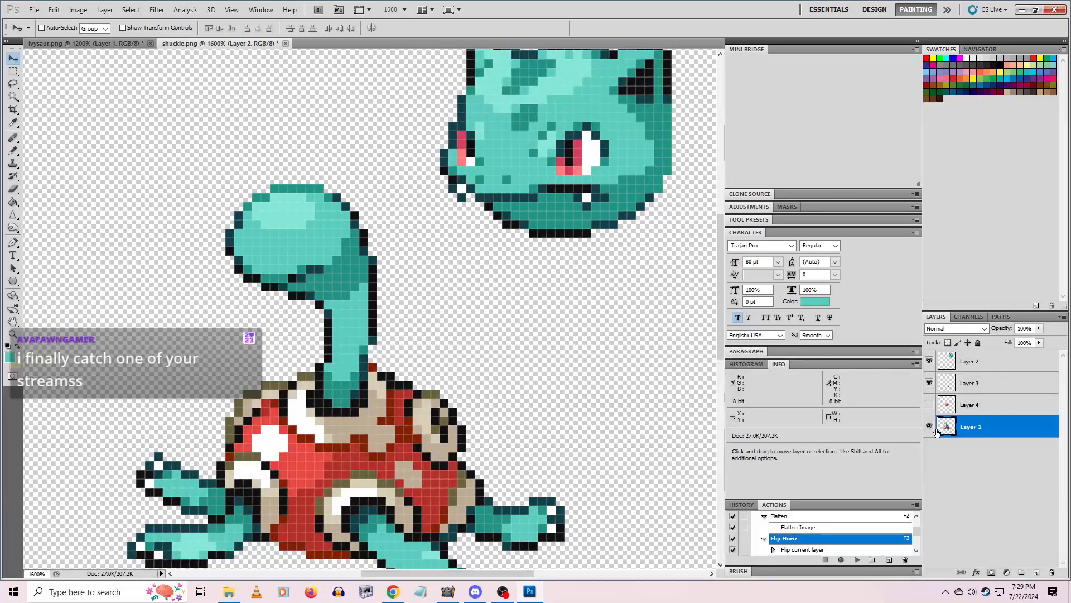
click(13, 71)
drag(163, 131, 252, 183)
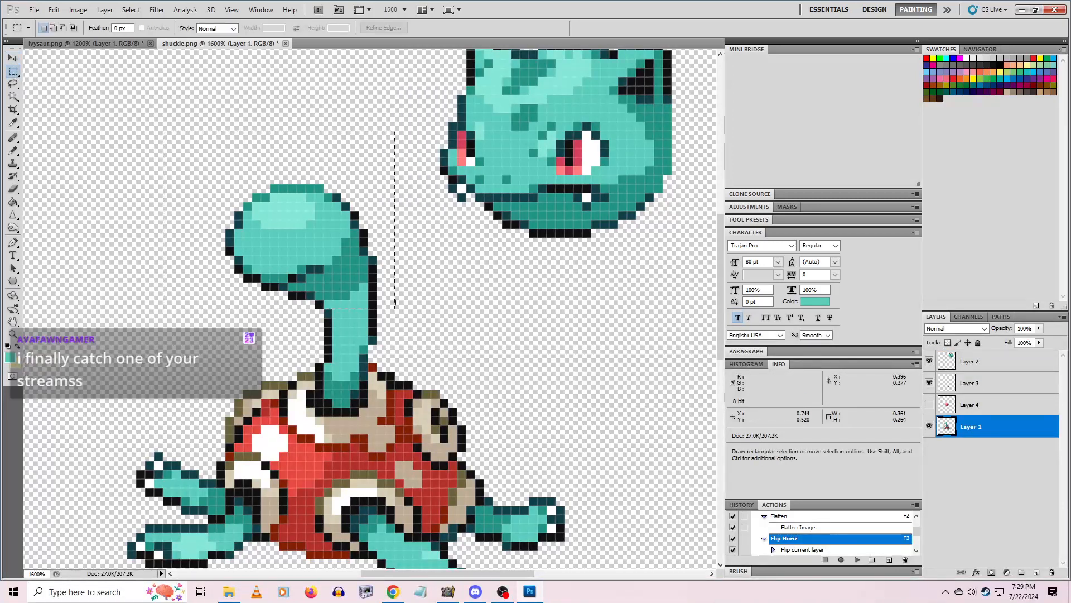
drag(395, 303, 413, 318)
key(v)
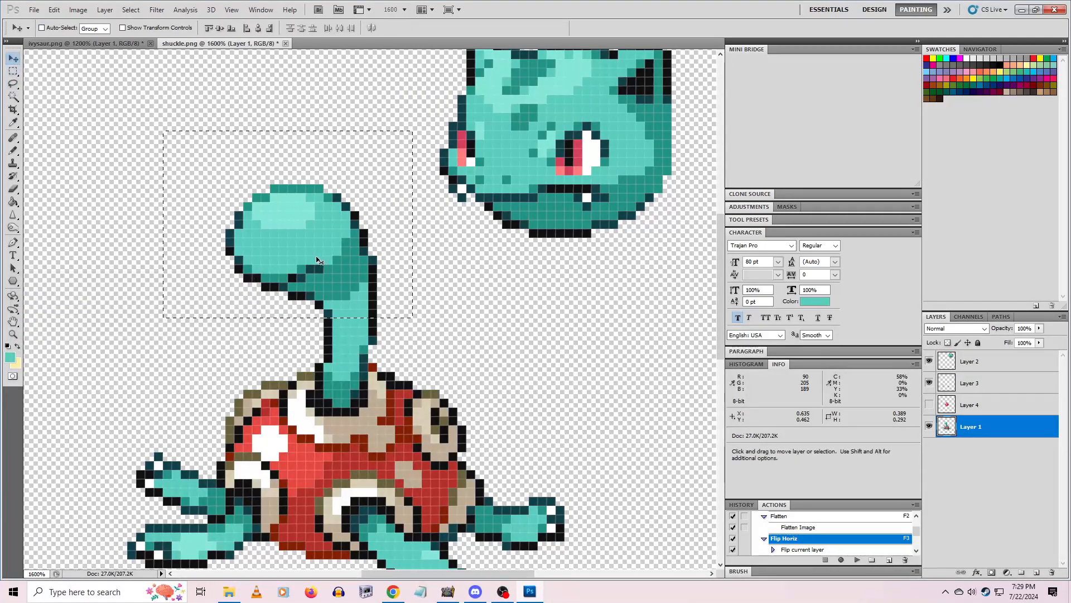
drag(317, 260, 317, 171)
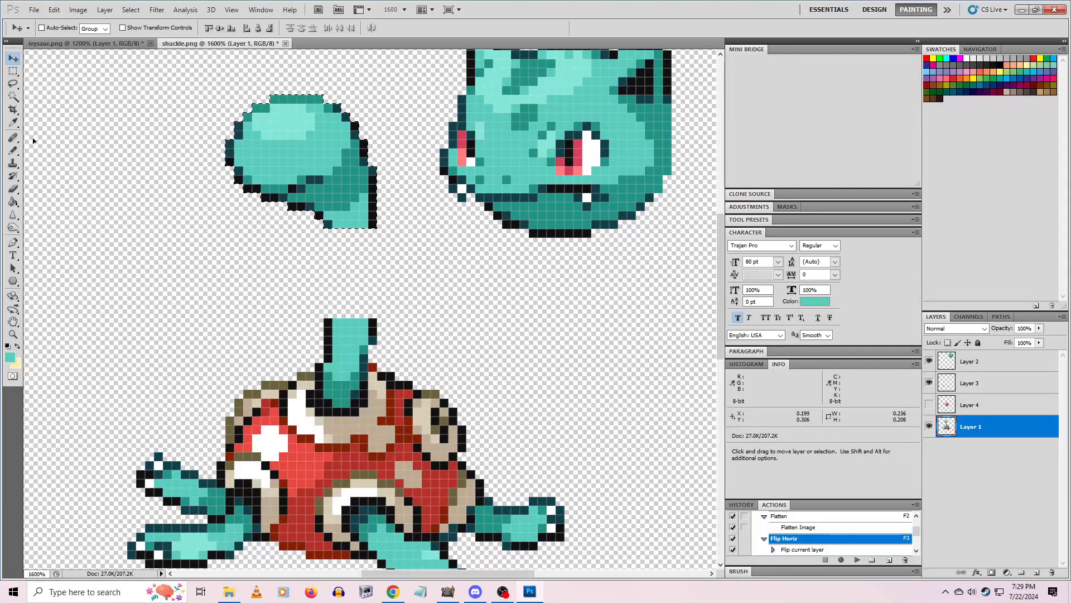
Bridge the neck gap with two vertical outlines in the black sampled from the neck's edge
click(13, 71)
click(372, 207)
key(i)
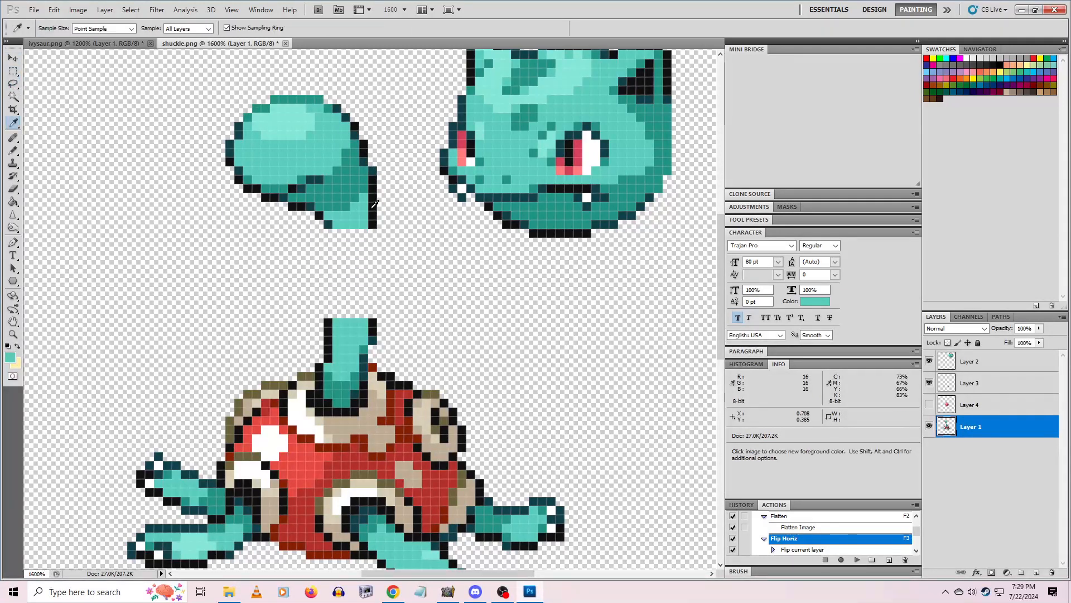
click(371, 208)
click(13, 151)
drag(373, 230, 373, 316)
drag(328, 233, 328, 320)
Fill the empty stretch between the neck outlines with the sampled mid teal, using a contiguous fill
key(i)
click(342, 223)
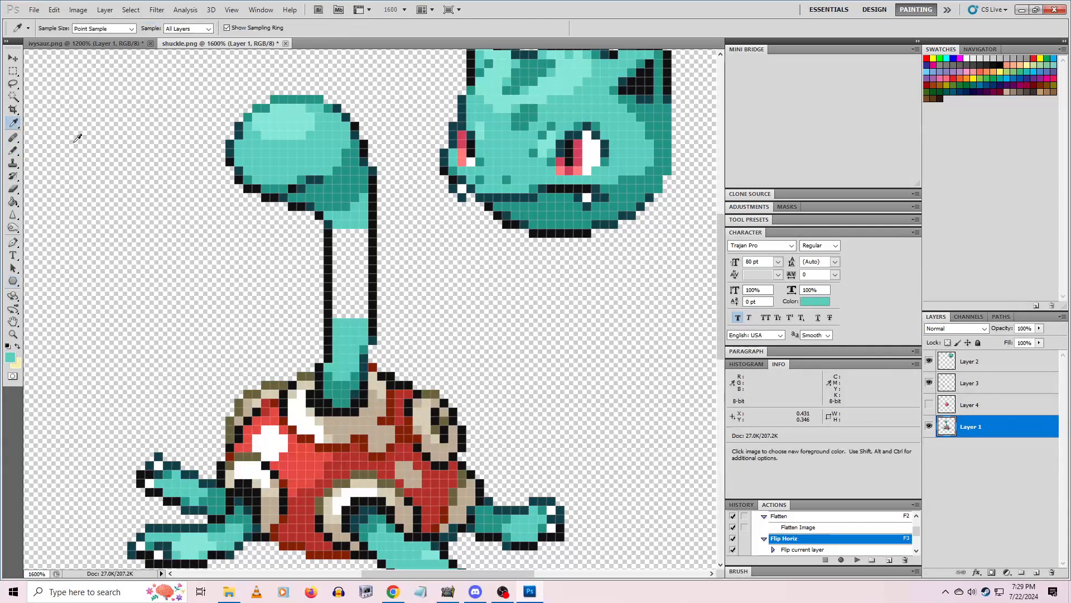
click(12, 152)
click(13, 202)
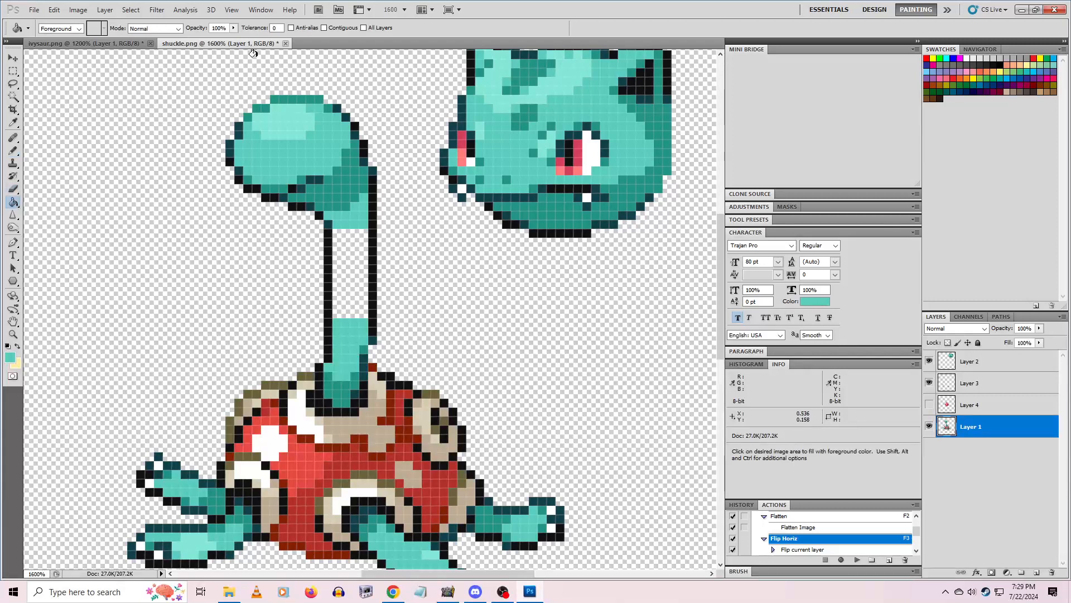
click(332, 29)
click(355, 271)
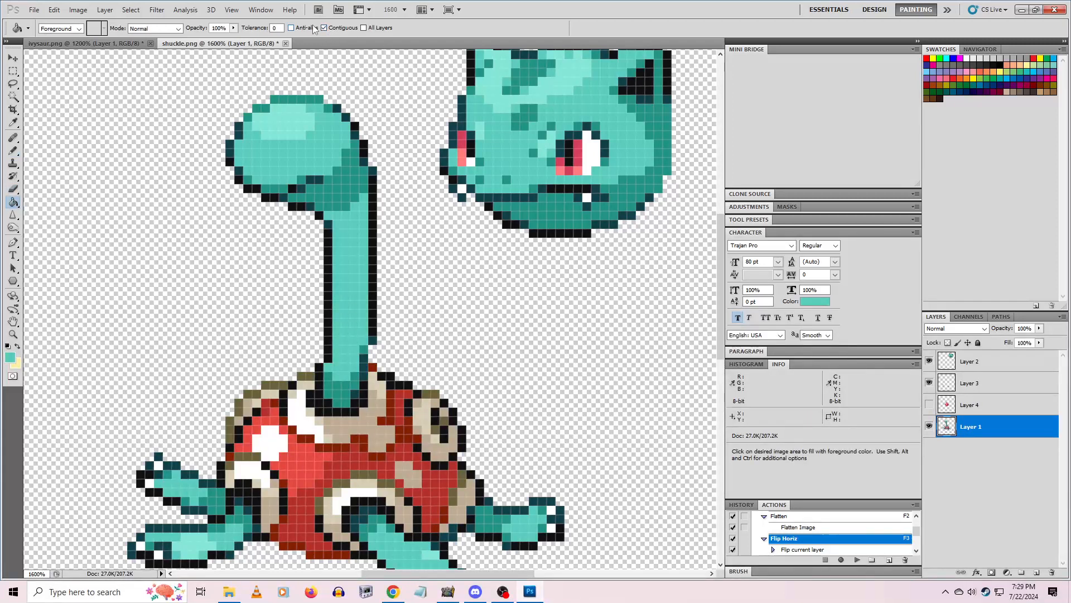
Move the Ivysaur head on Layer 2 back over Shuckle's head and nudge it up to sit atop the lengthened neck
click(11, 72)
click(13, 58)
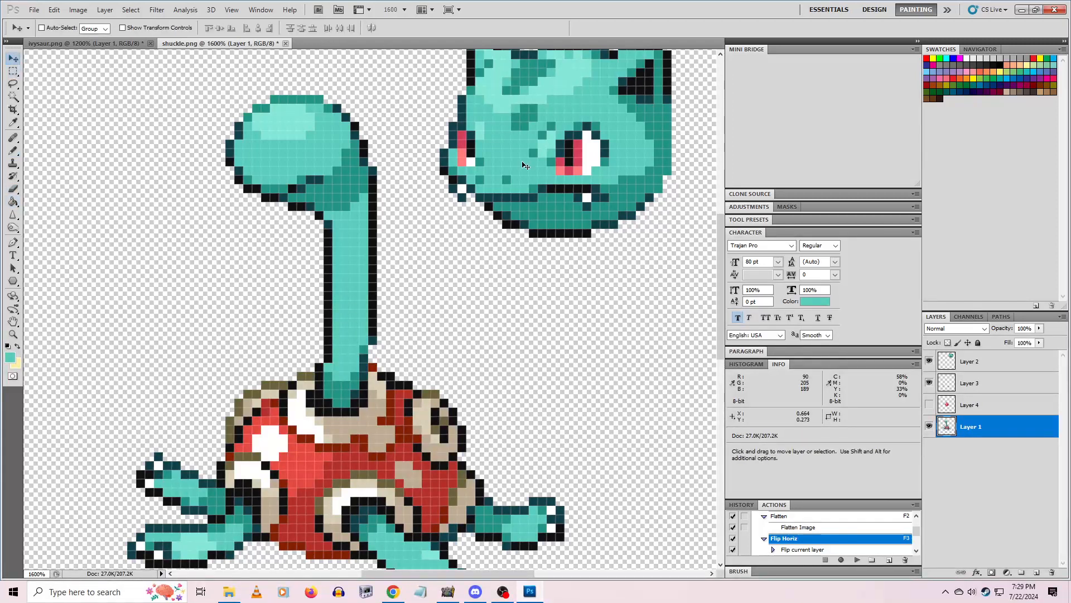
right_click(545, 157)
click(565, 163)
drag(445, 168, 142, 219)
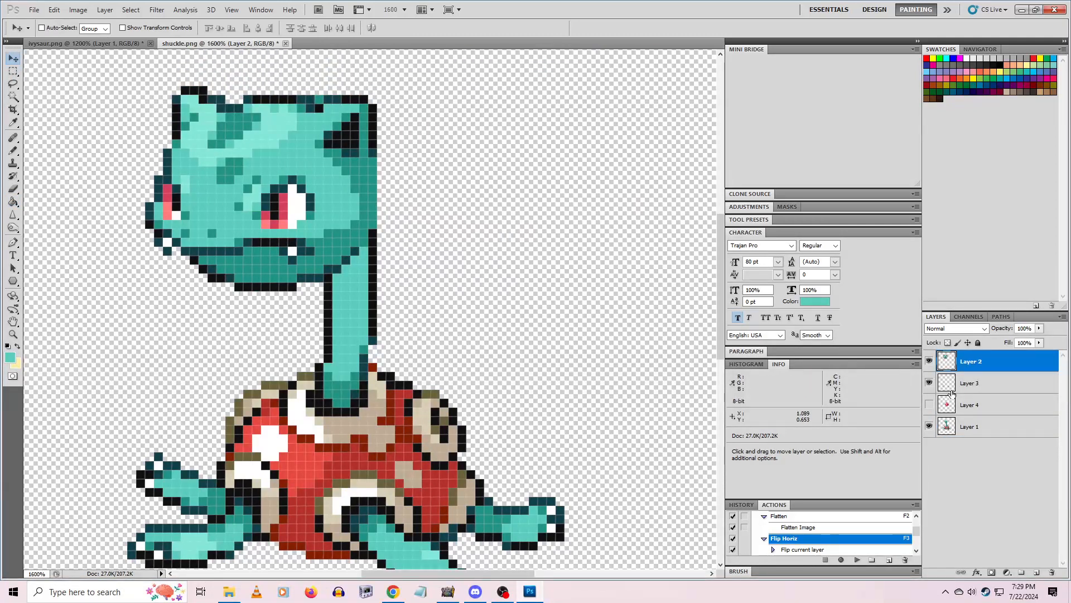
key(Up)
key(Down)
key(Up)
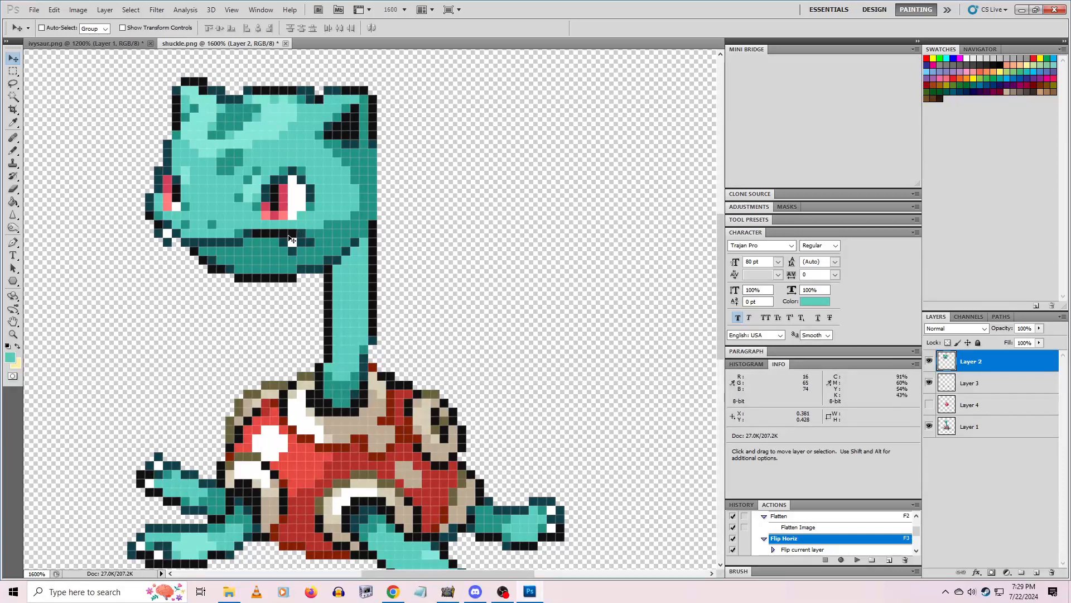
key(Down)
key(Up)
Show the bulb on Layer 4 and reposition it over the shell so its tip sits just under the Ivysaur head
click(929, 405)
click(983, 409)
mouse_move(352, 379)
mouse_down()
mouse_move(474, 377)
mouse_move(355, 375)
mouse_move(411, 379)
mouse_move(575, 330)
mouse_move(372, 379)
mouse_move(576, 269)
mouse_move(370, 391)
mouse_move(361, 382)
mouse_up()
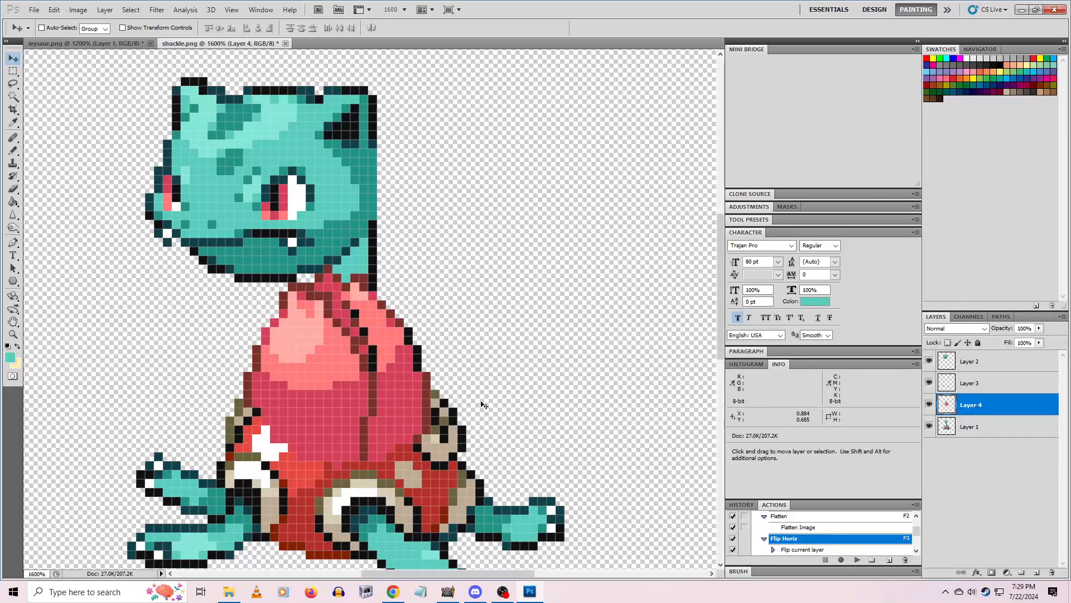
key(Right)
key(Down)
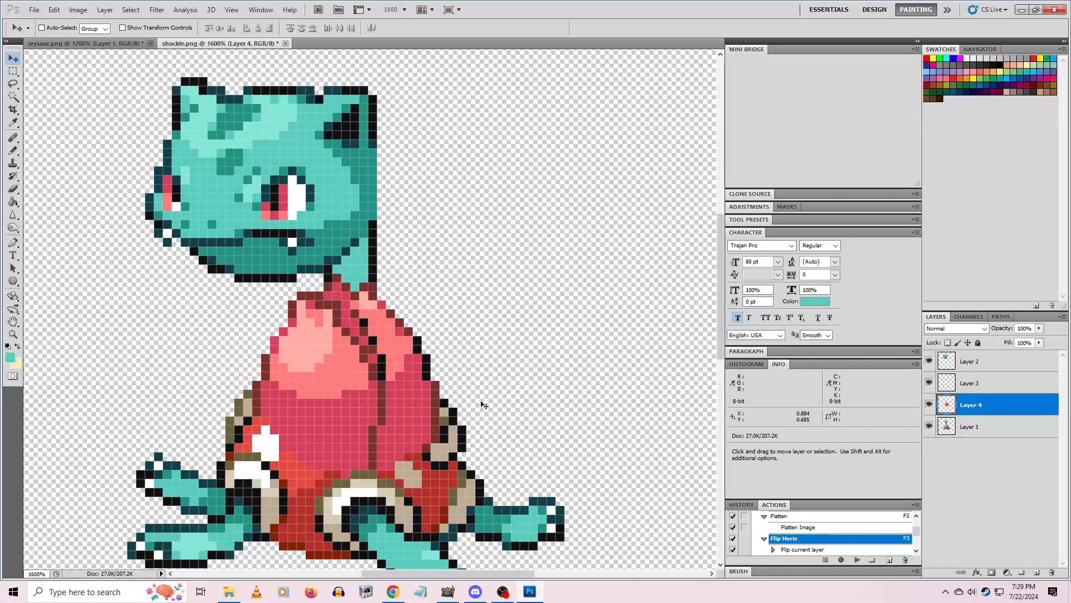
key(Left)
key(Right)
key(Left)
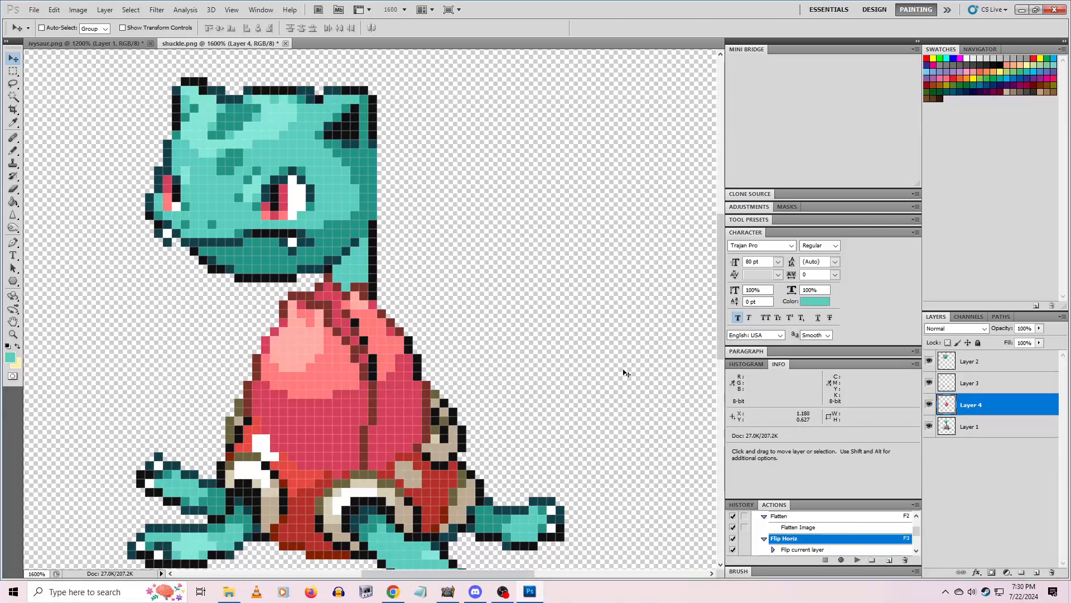
scroll(625, 373, down, 3)
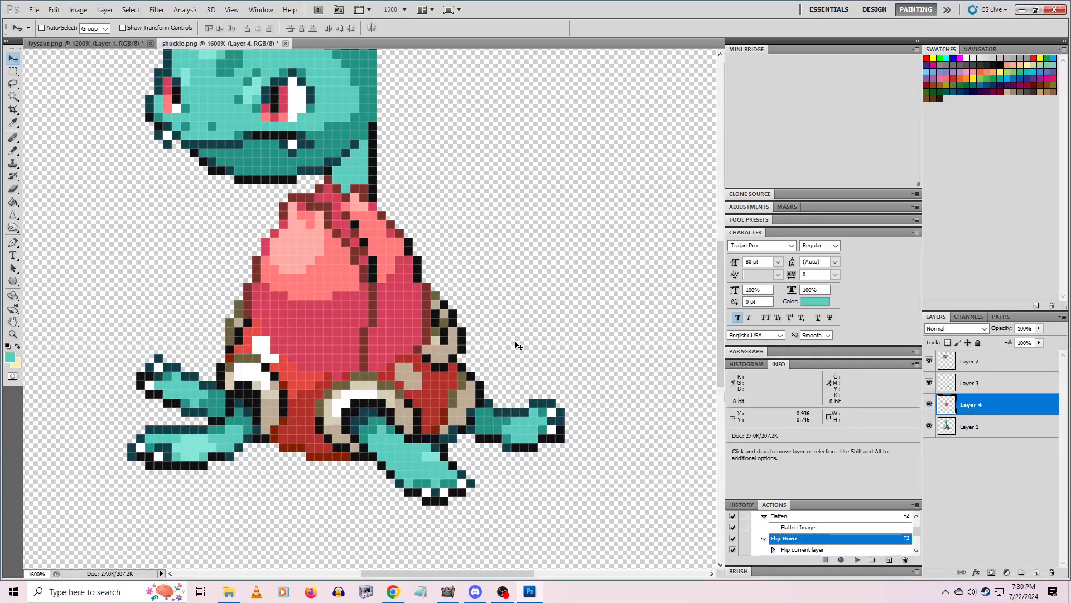
drag(322, 340, 605, 299)
drag(644, 254, 385, 263)
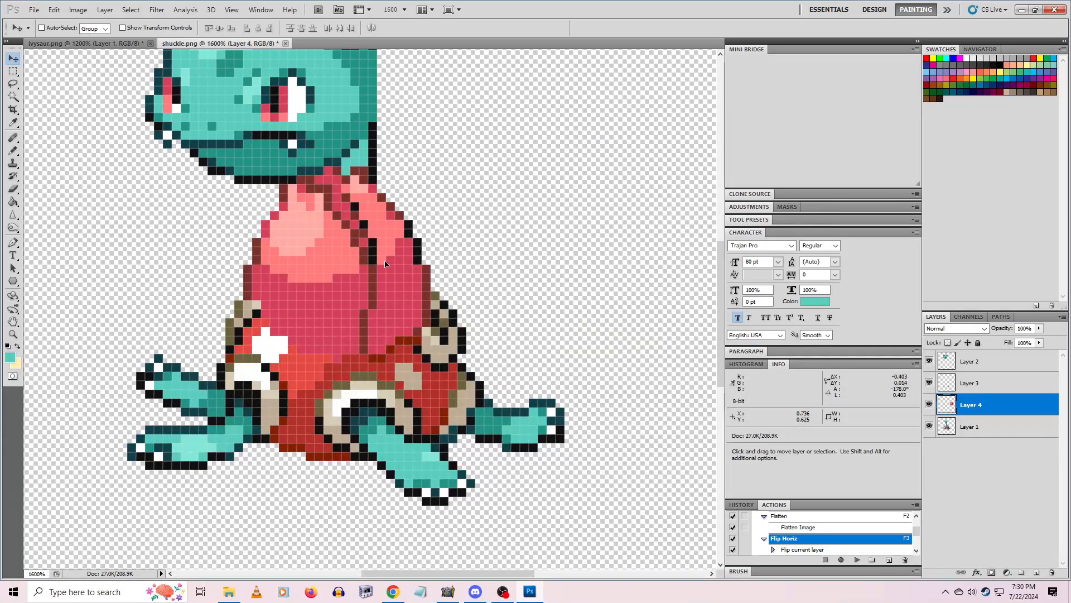
Shift the Ivysaur head on Layer 2 left so it extends forward from the neck
scroll(385, 263, up, 5)
right_click(306, 225)
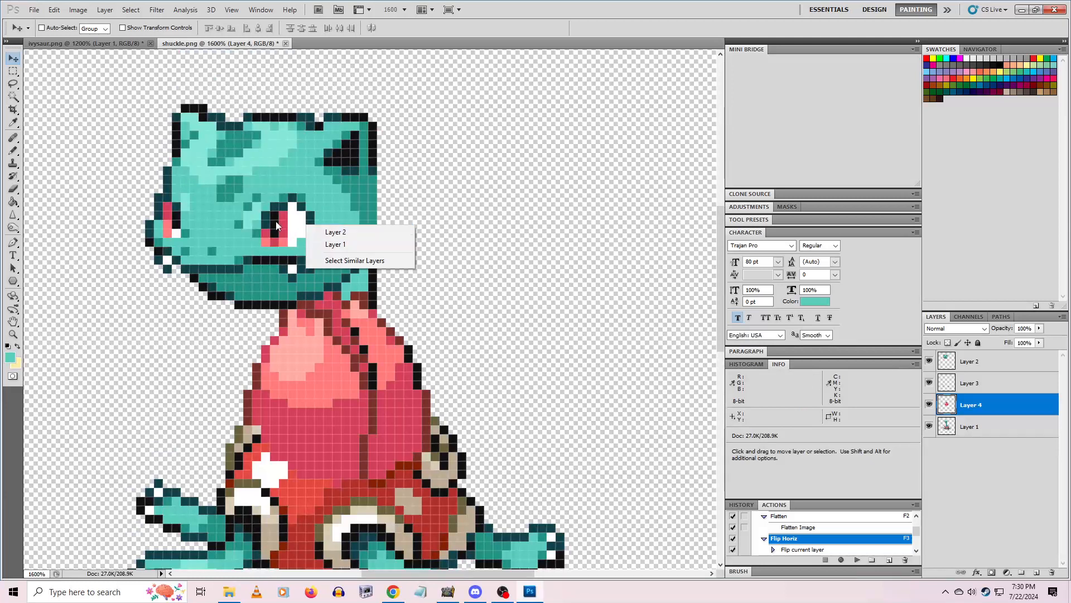
click(335, 232)
drag(318, 233, 259, 235)
Hide the bulb and shift Shuckle's head and upper neck on Layer 1 one pixel left
click(960, 430)
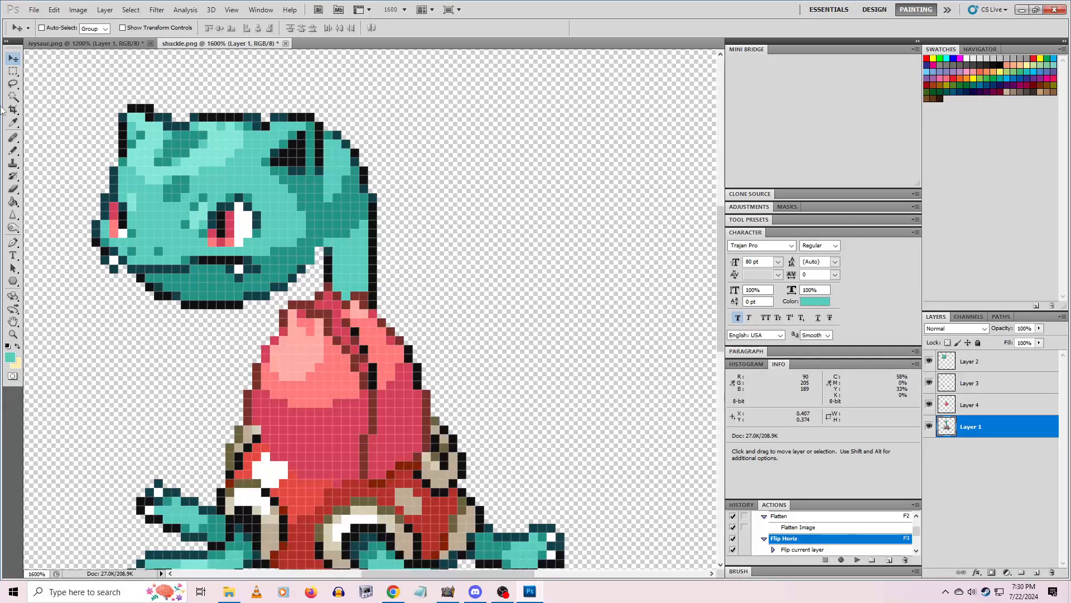
click(15, 72)
click(929, 404)
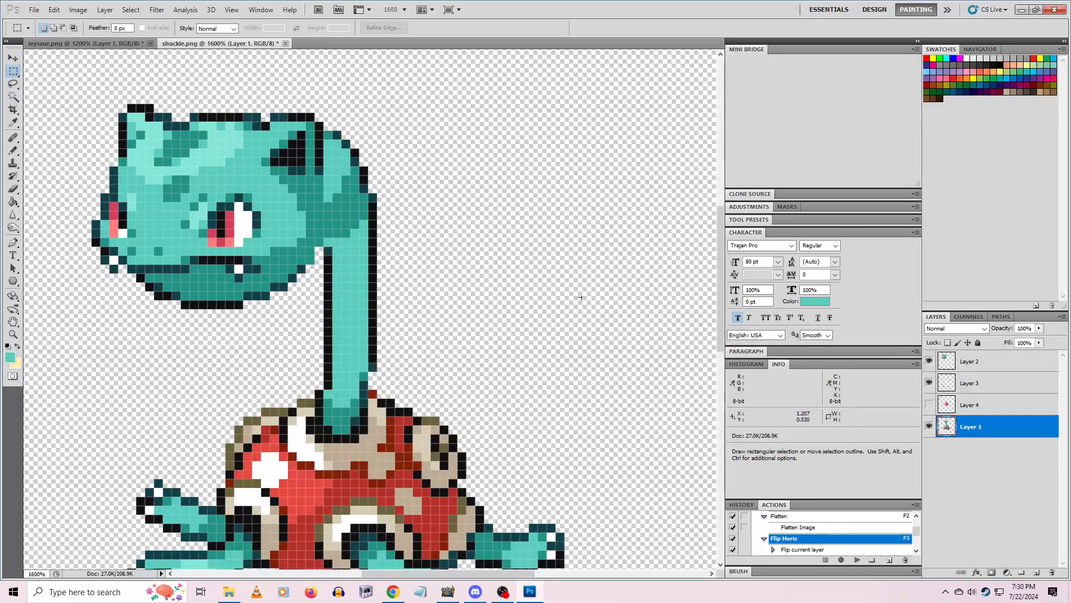
drag(235, 113, 466, 318)
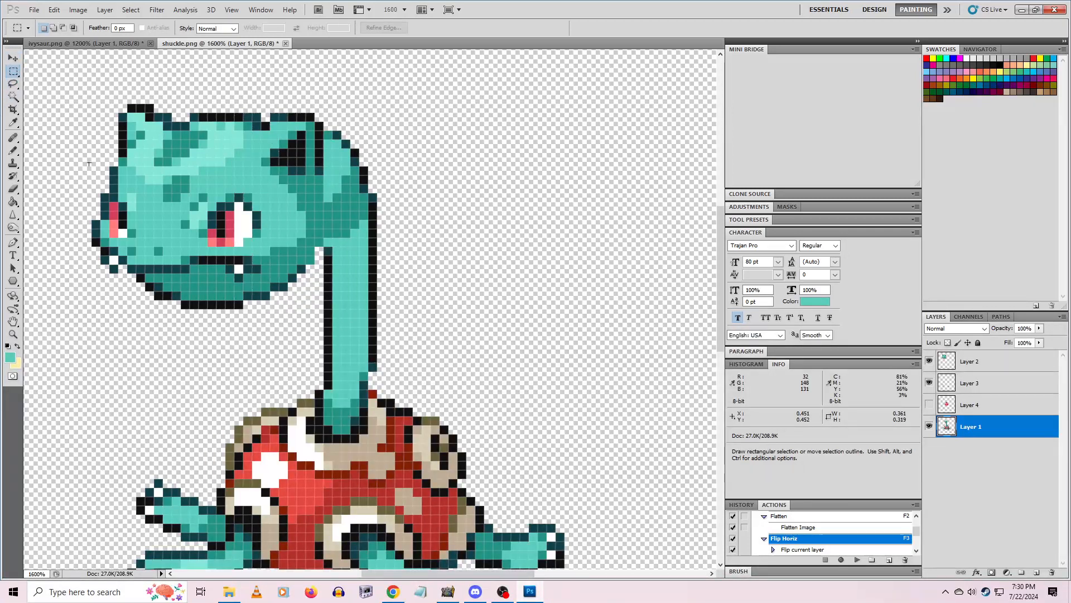
click(13, 58)
key(Left)
Shift the neck above its base one pixel left, and the part above the lower neck another pixel left, forming a stepped slant
click(13, 71)
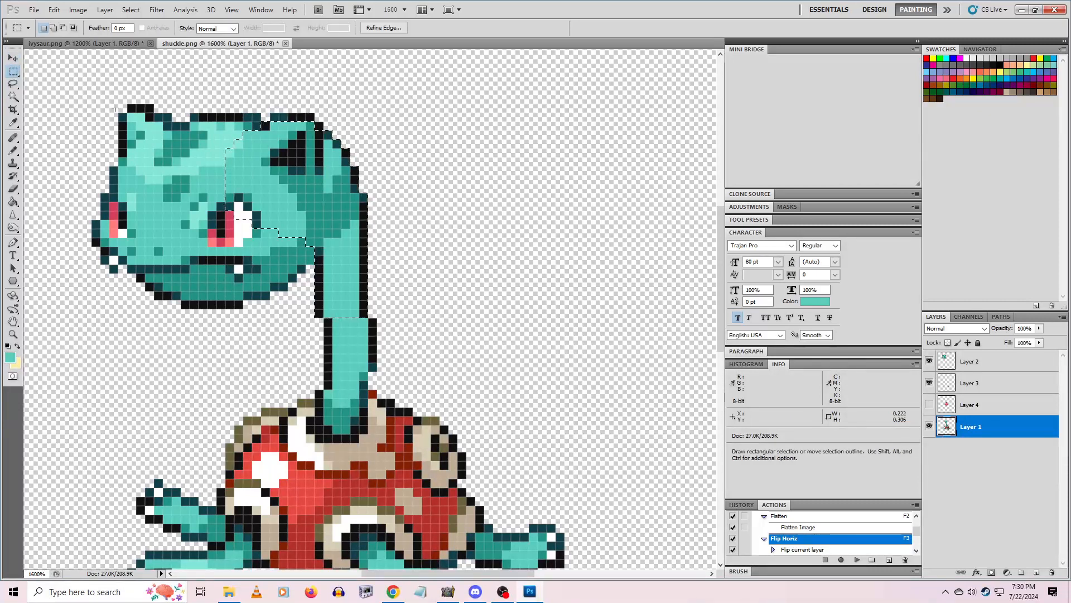
drag(138, 86, 448, 344)
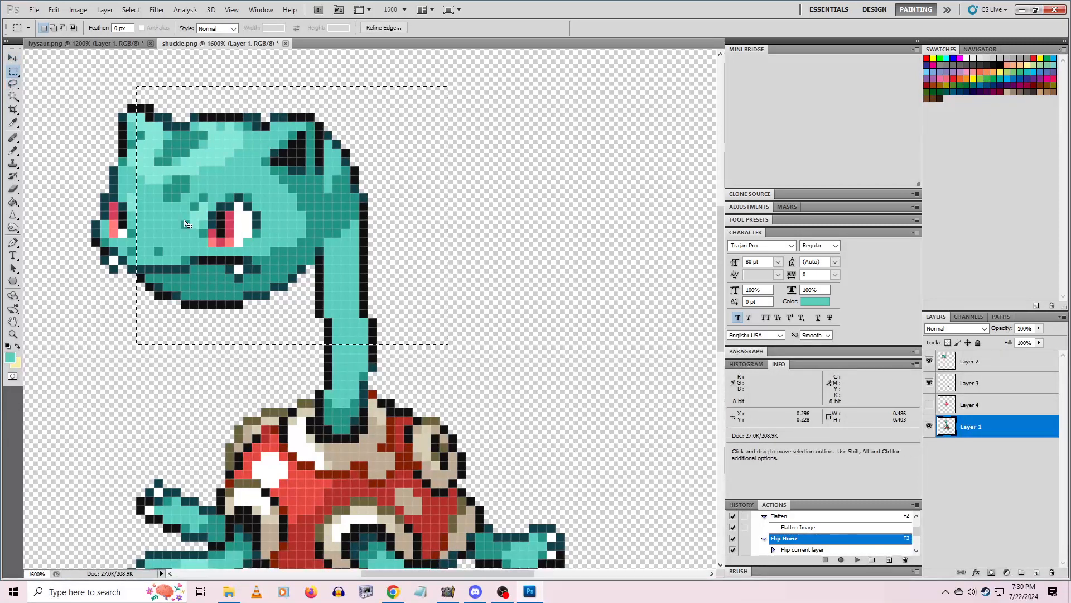
drag(92, 86, 475, 386)
click(13, 58)
key(Left)
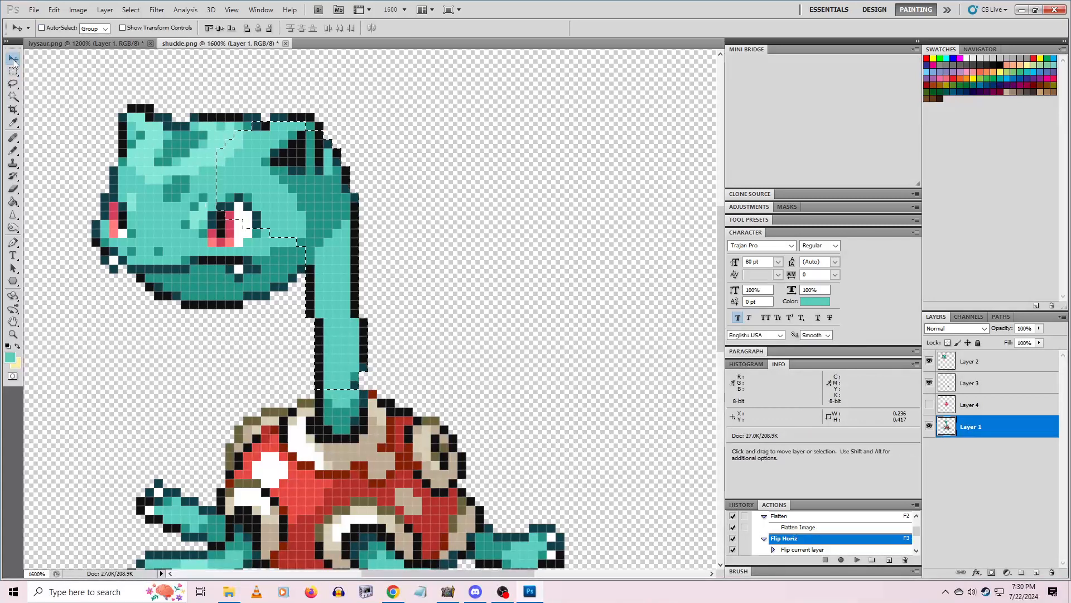
click(12, 73)
drag(83, 86, 439, 361)
click(12, 58)
key(Left)
click(14, 73)
drag(92, 77, 448, 273)
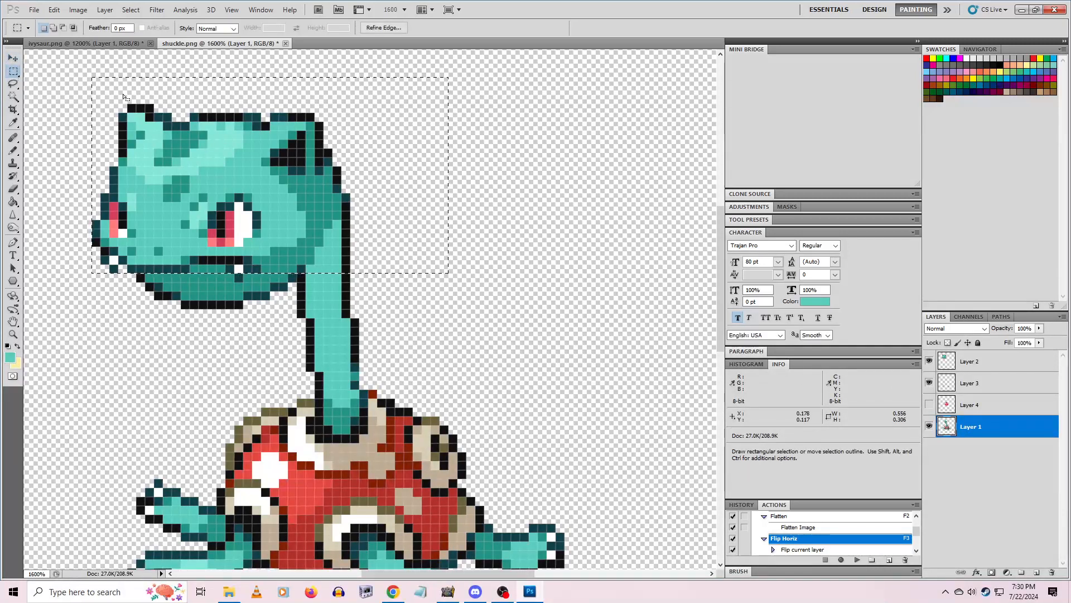
click(522, 273)
Check the slanted neck against the bulb and shift the section behind the Ivysaur jaw one more pixel left
click(930, 405)
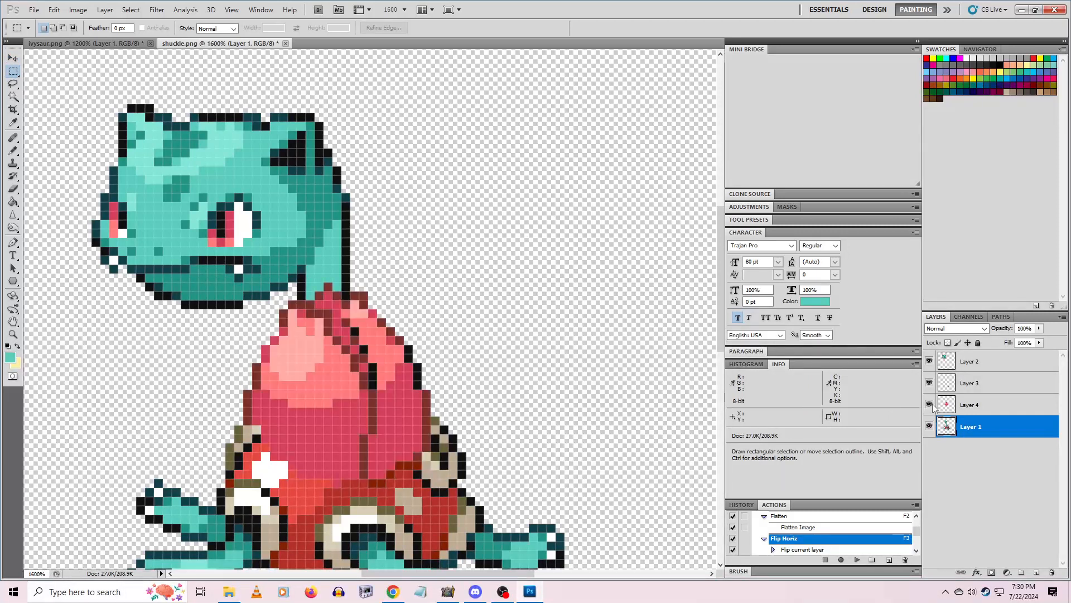
click(929, 405)
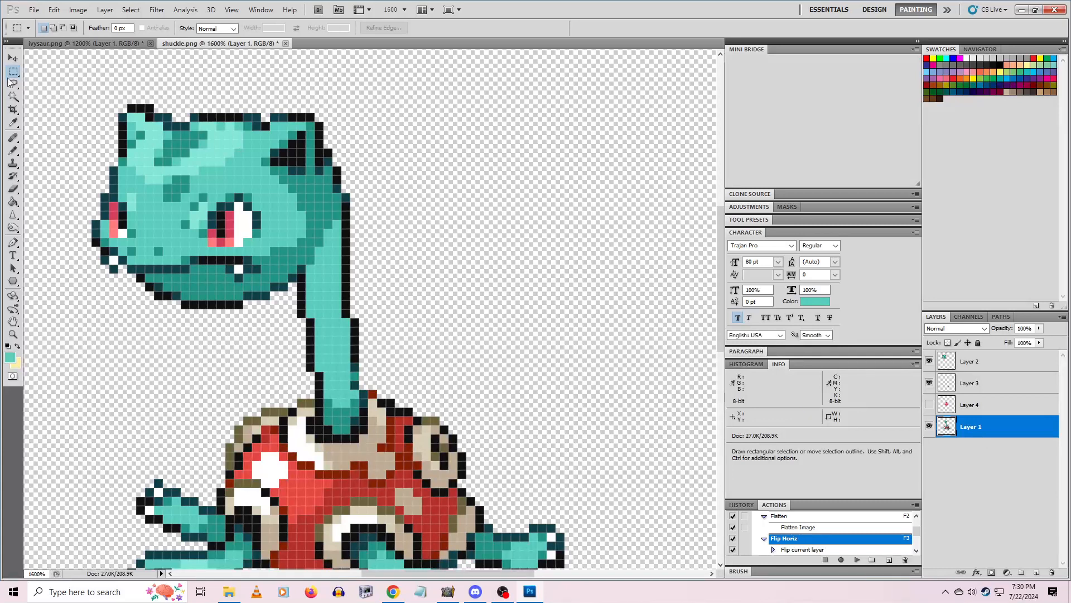
drag(57, 87, 395, 309)
click(406, 188)
drag(485, 122, 128, 291)
click(13, 59)
key(Left)
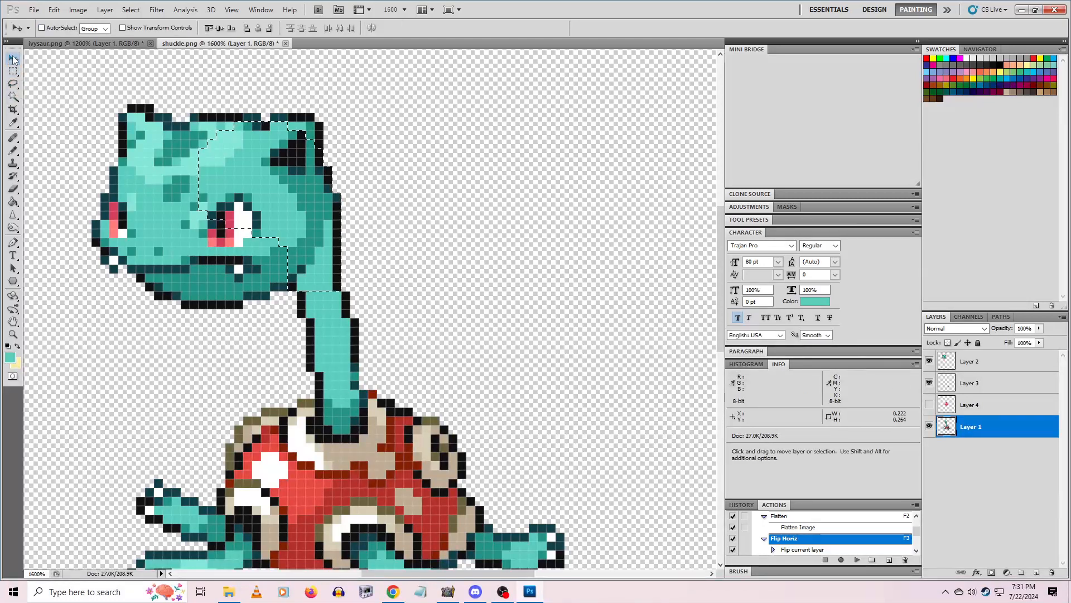
click(14, 71)
click(597, 298)
Show the bulb again, make Layer 4 active and enlarge the view of the bulb to 3200%
click(929, 406)
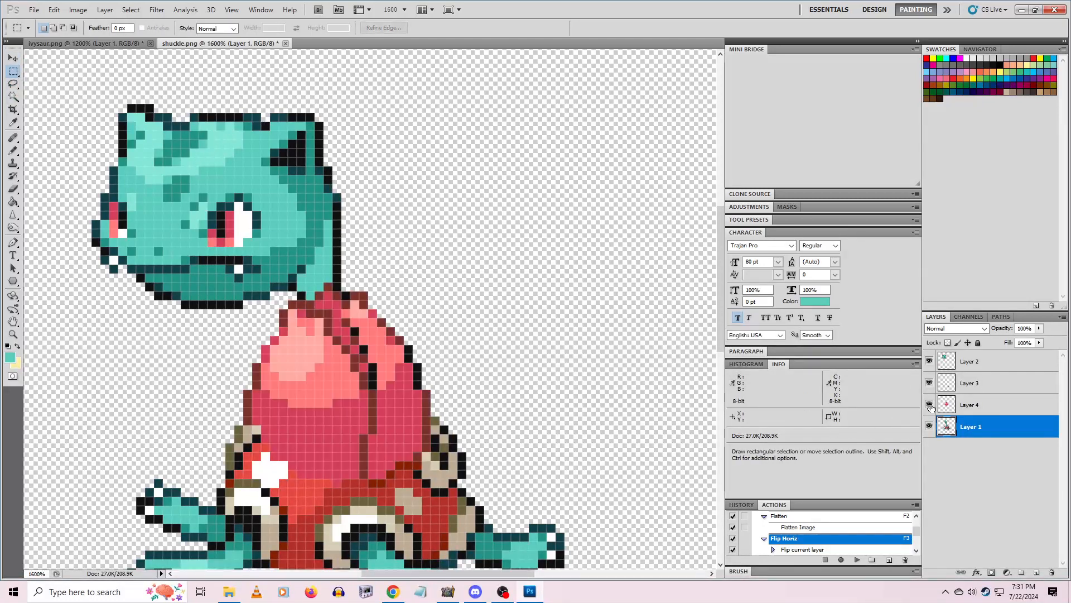
click(966, 410)
click(13, 335)
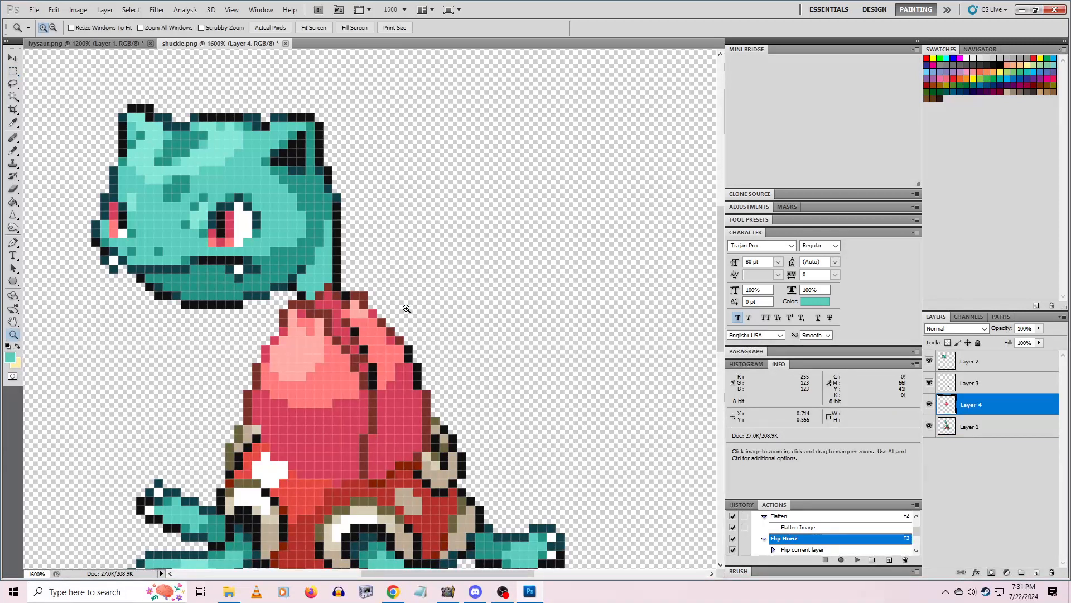
click(399, 299)
scroll(456, 442, down, 3)
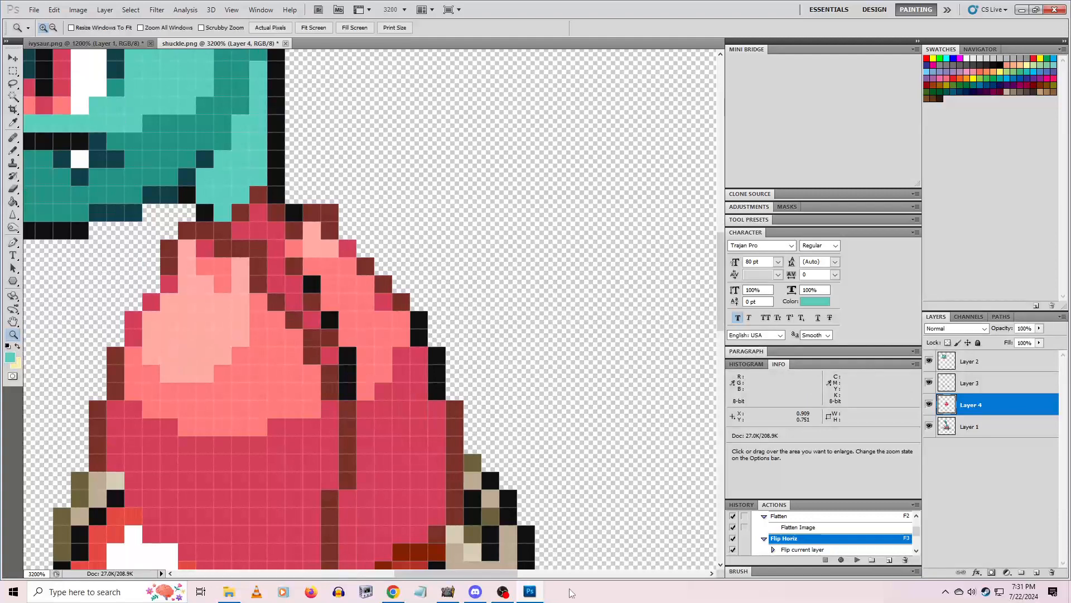
drag(502, 575, 478, 574)
scroll(565, 471, down, 3)
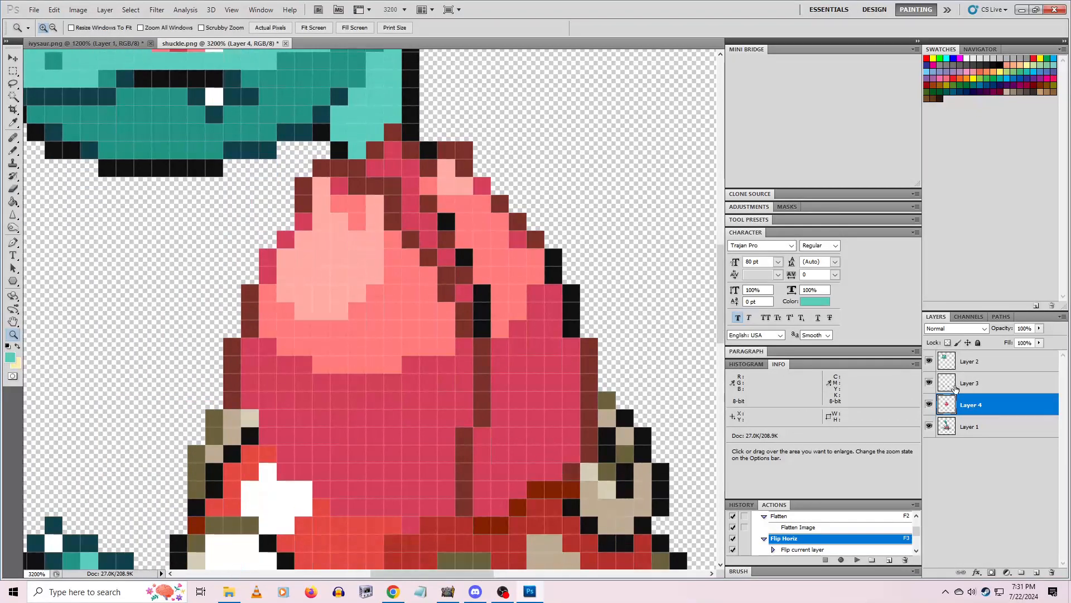
Toggle the bulb's visibility on Layer 4 repeatedly to compare it with the shell underneath
click(928, 406)
click(928, 405)
click(928, 406)
click(929, 405)
click(929, 405)
click(929, 405)
click(928, 405)
click(929, 405)
click(929, 405)
click(928, 405)
click(928, 405)
click(929, 405)
Open the blend mode choices for the bulb on Layer 4
click(983, 331)
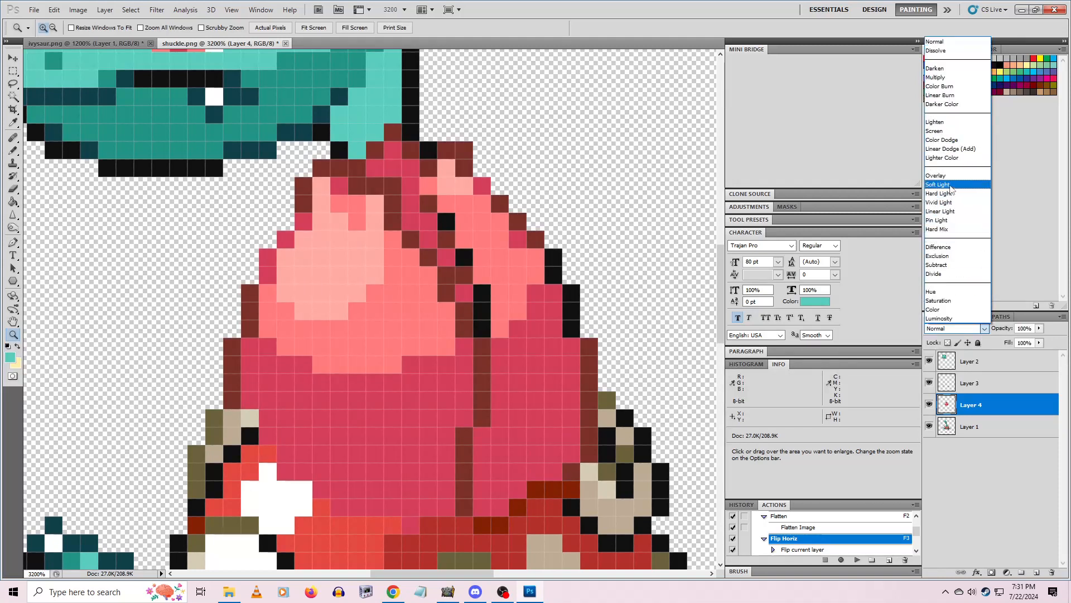
Try the Soft Light blend mode on Layer 4 and restore it to Normal
click(947, 187)
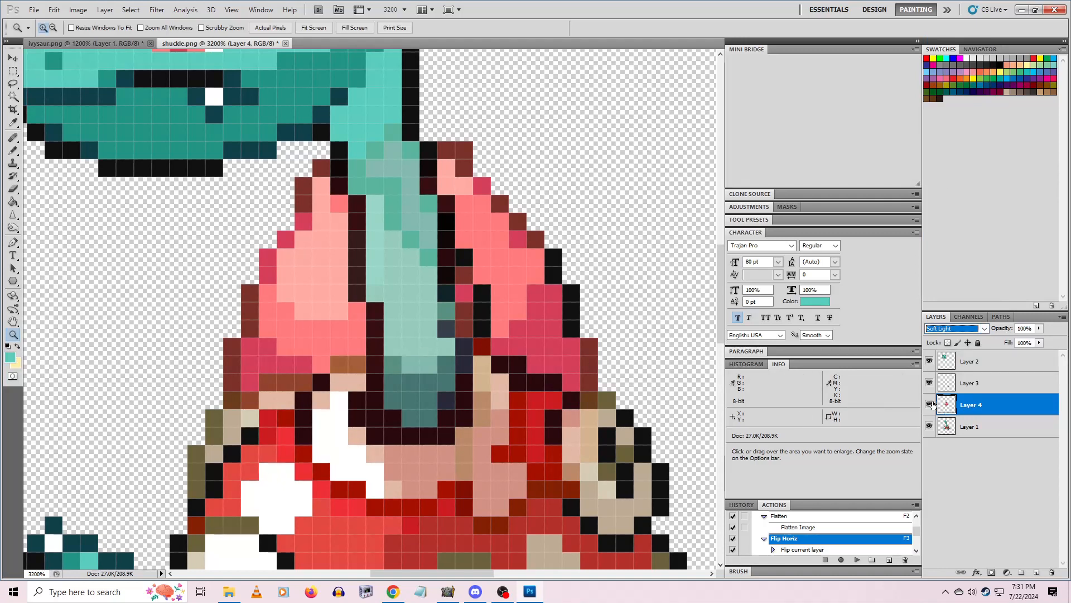
click(930, 406)
click(929, 406)
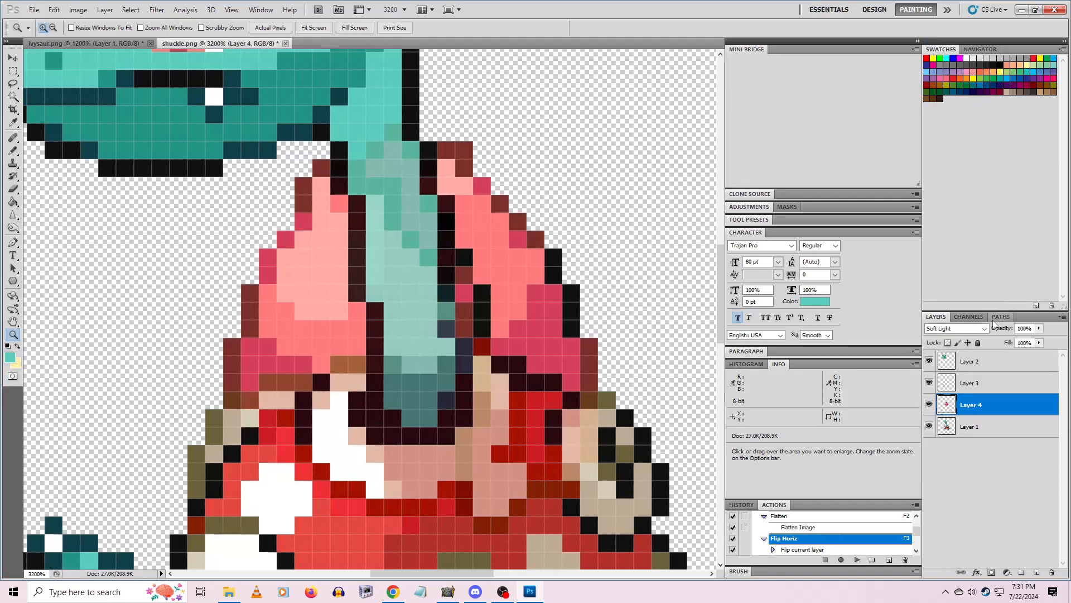
click(954, 328)
click(943, 41)
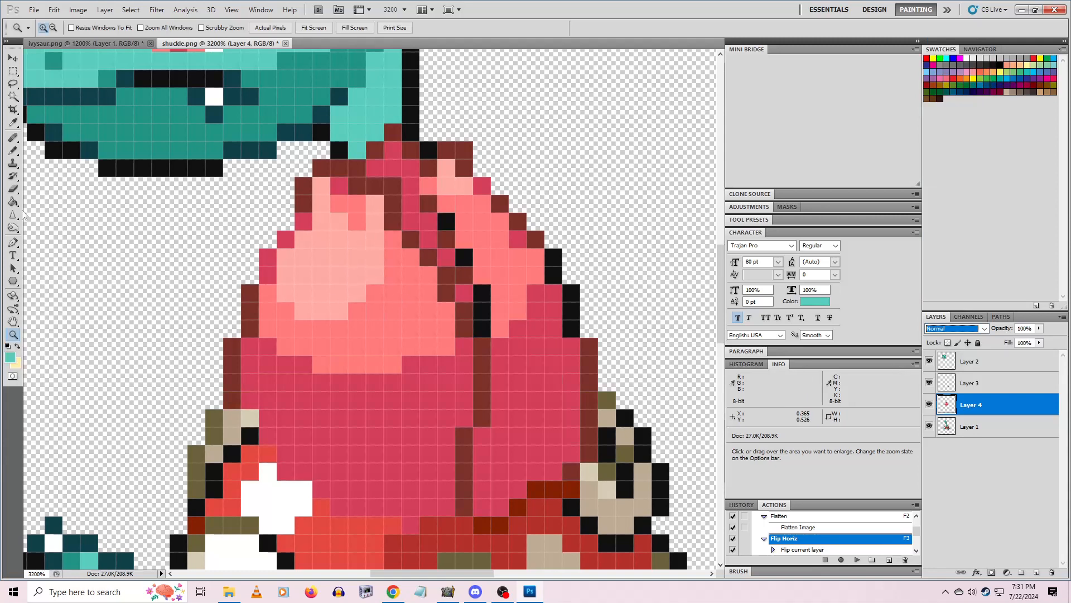
Preview how Layer 4 overlaps the sprite beneath by lowering its opacity to 75% and restoring it to 100%
click(13, 189)
click(1039, 328)
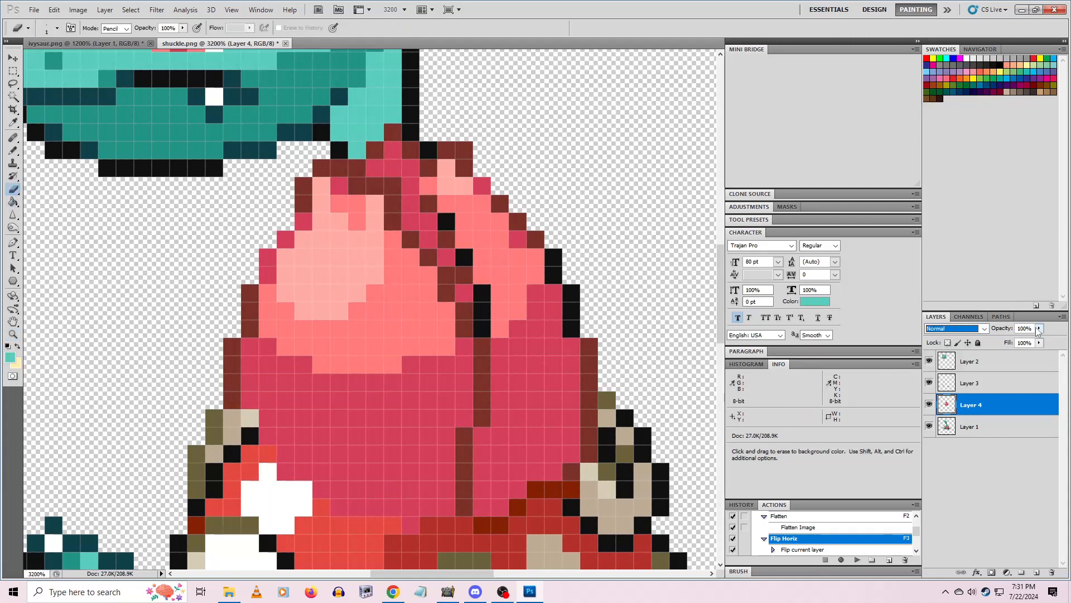
drag(1029, 342, 1027, 346)
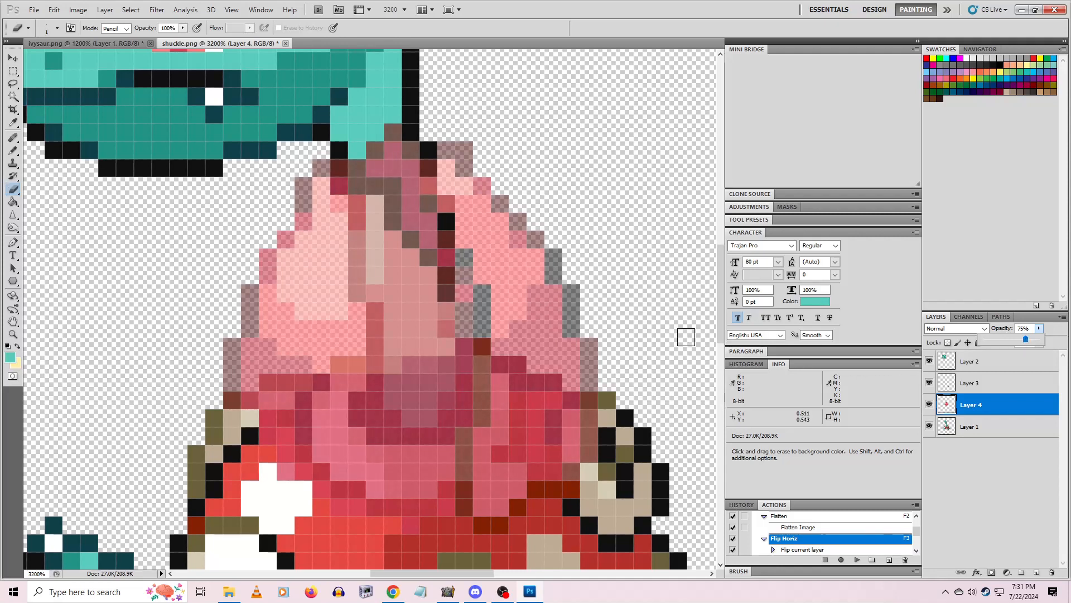
click(1039, 341)
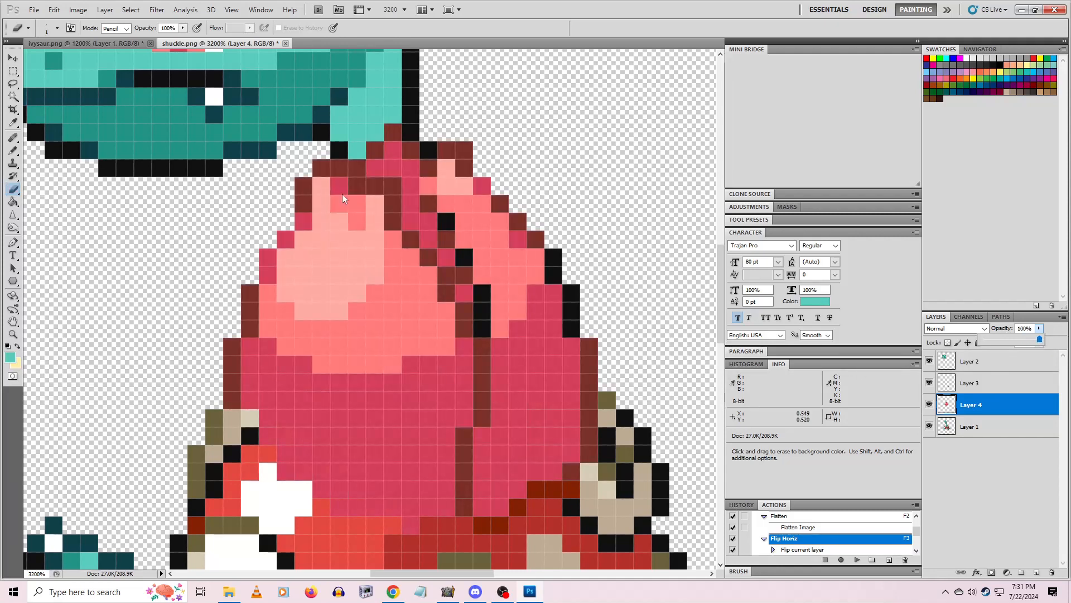
Erase the Layer 4 bulb pixels that cover the teal neck and the neck's black outlines at the bulb's tip
click(337, 168)
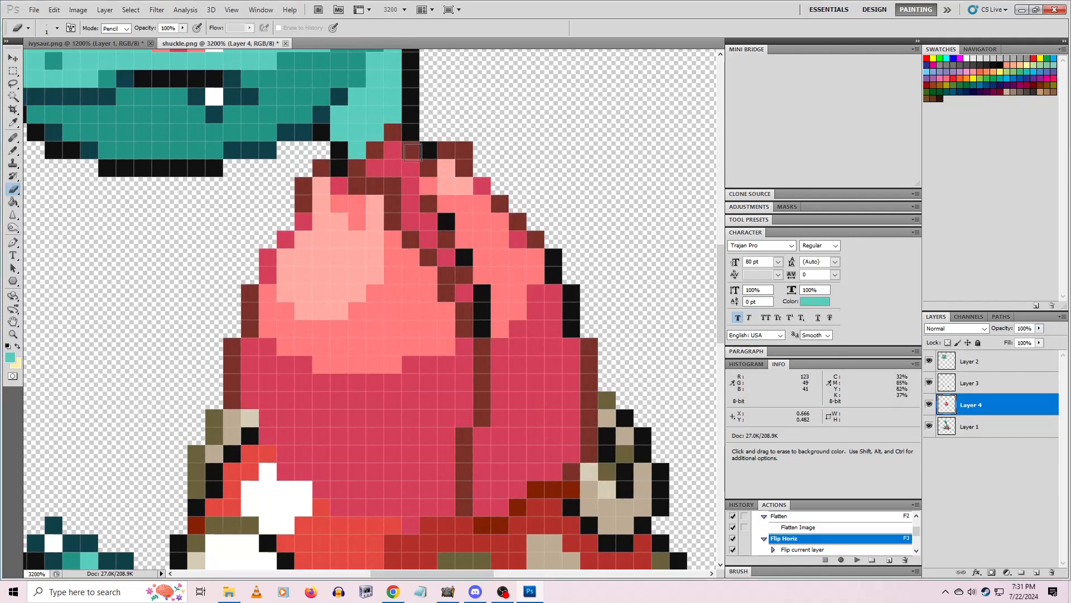
click(411, 151)
click(358, 168)
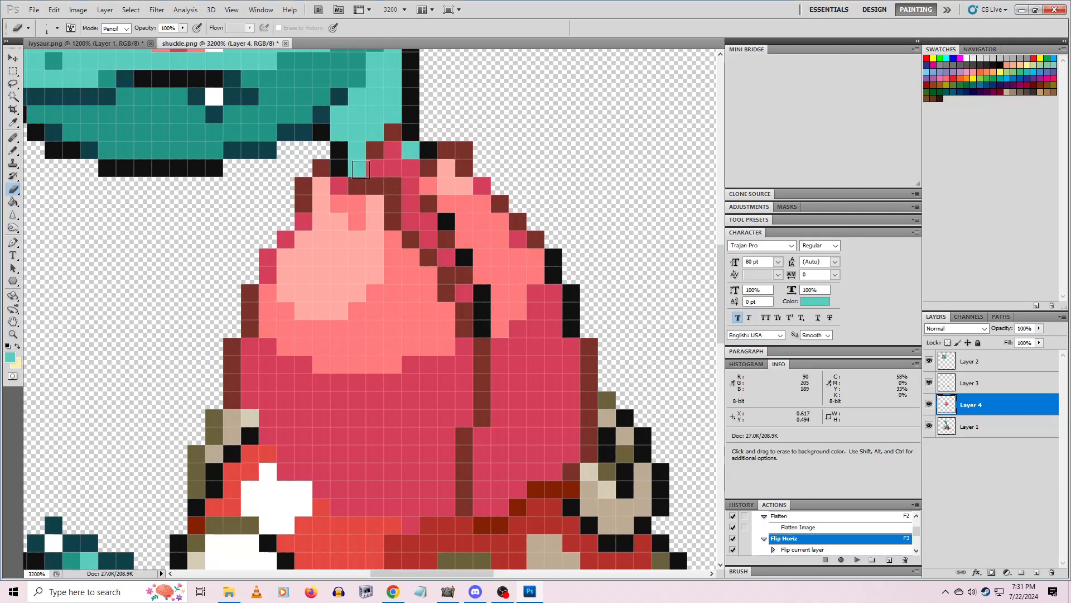
click(375, 168)
click(375, 151)
mouse_move(386, 141)
mouse_down()
mouse_move(413, 180)
mouse_move(406, 223)
mouse_up()
drag(423, 224, 425, 236)
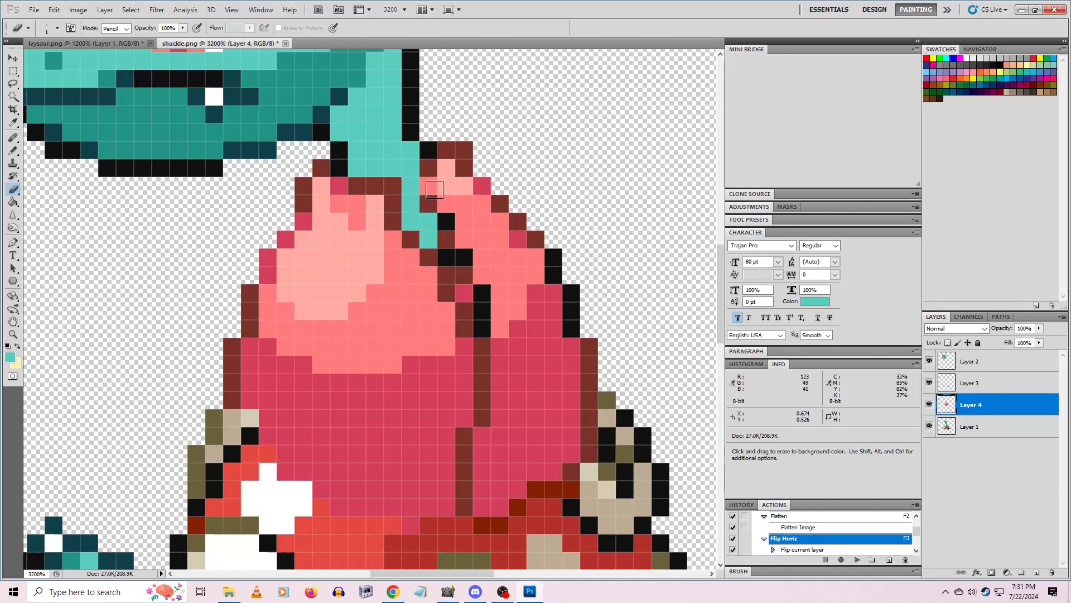
click(932, 406)
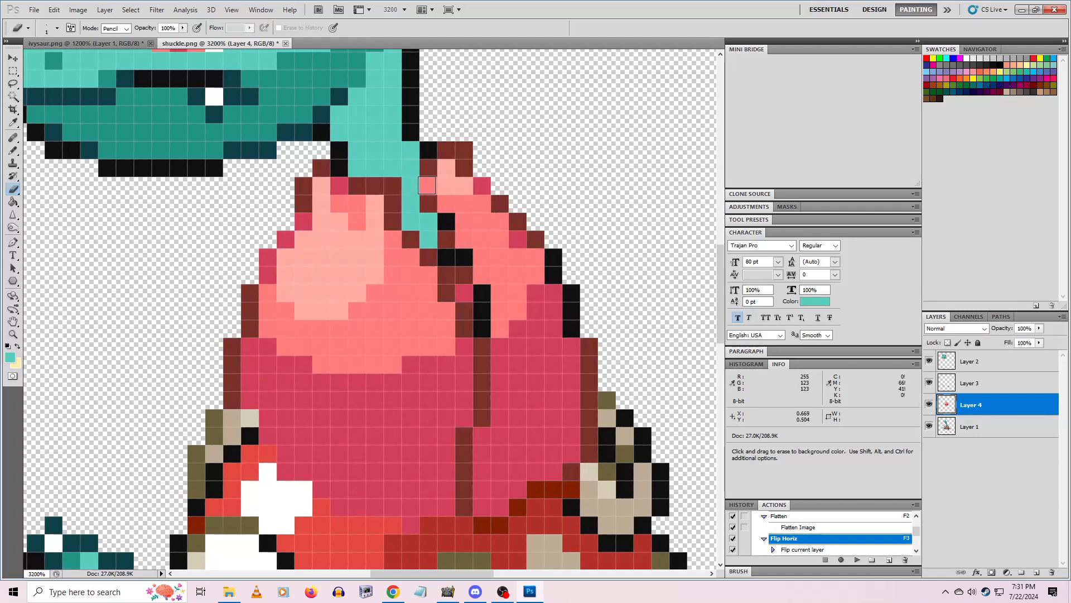
drag(428, 167, 428, 204)
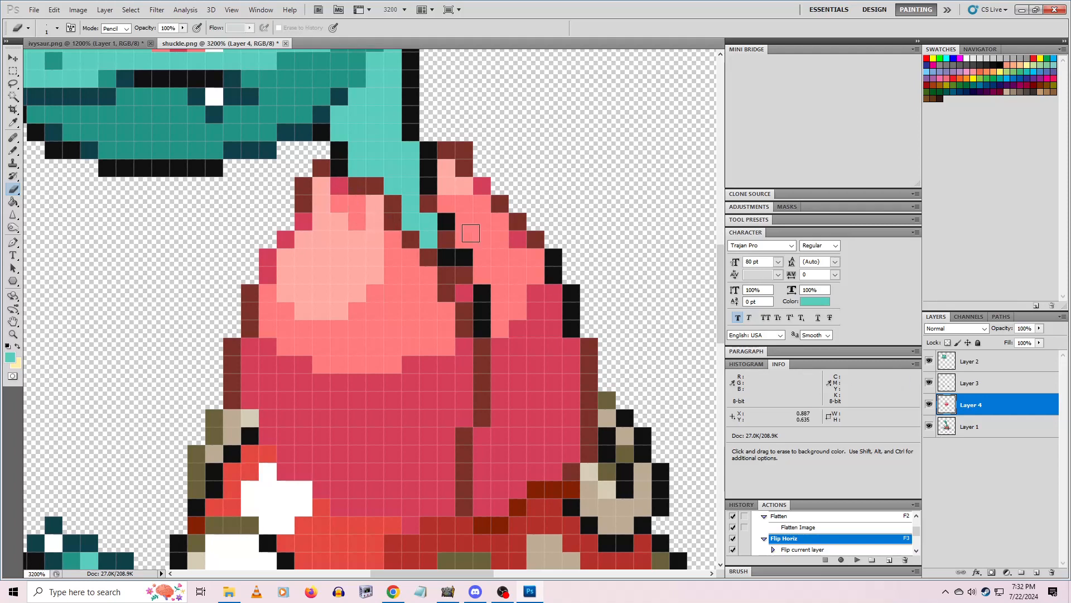
Examine the whole sprite with Layer 4 repeatedly hidden and shown to compare the bulb with the original shell
click(13, 335)
alt+click(336, 316)
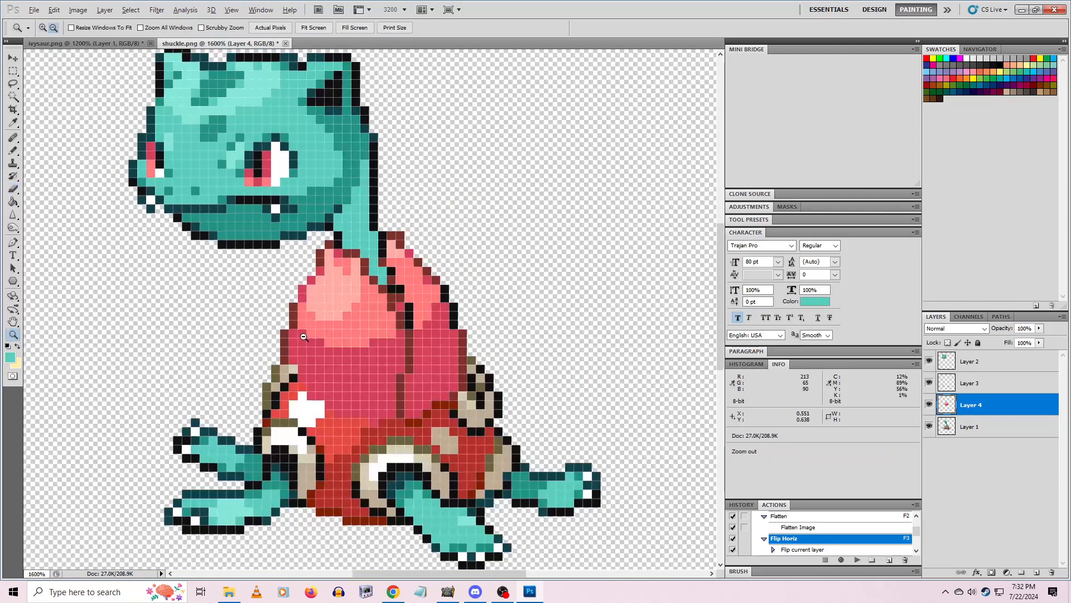
alt+click(274, 335)
alt+click(266, 337)
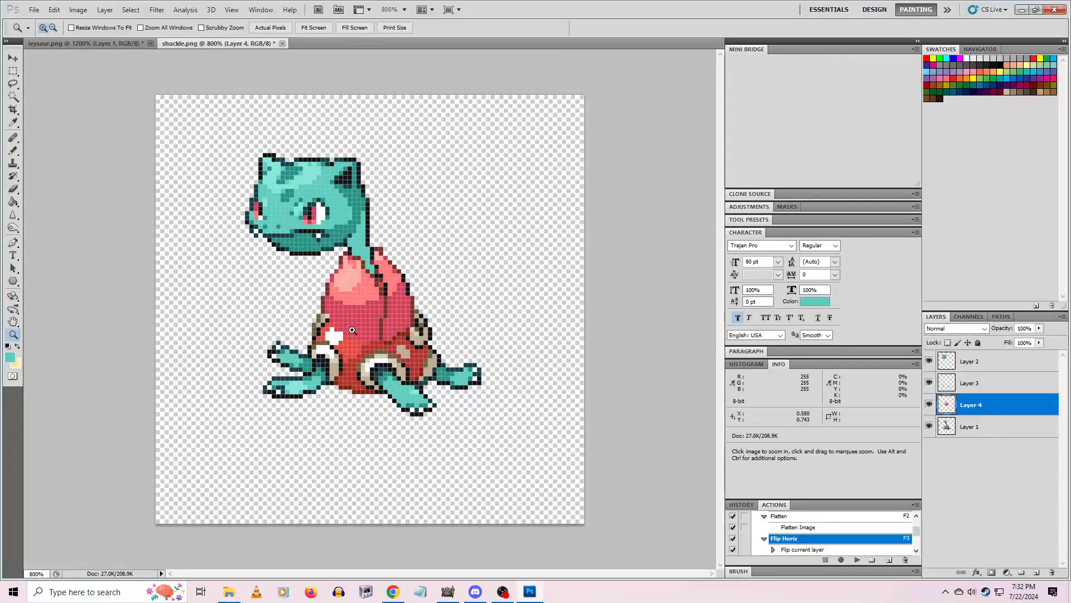
click(929, 406)
click(930, 406)
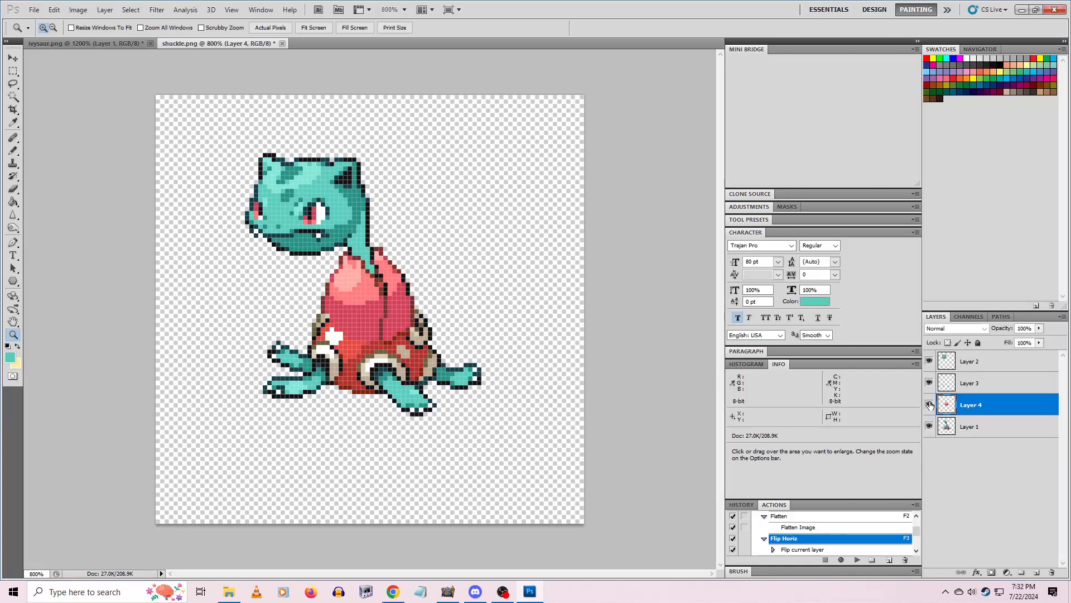
click(929, 405)
click(930, 406)
click(930, 406)
click(930, 405)
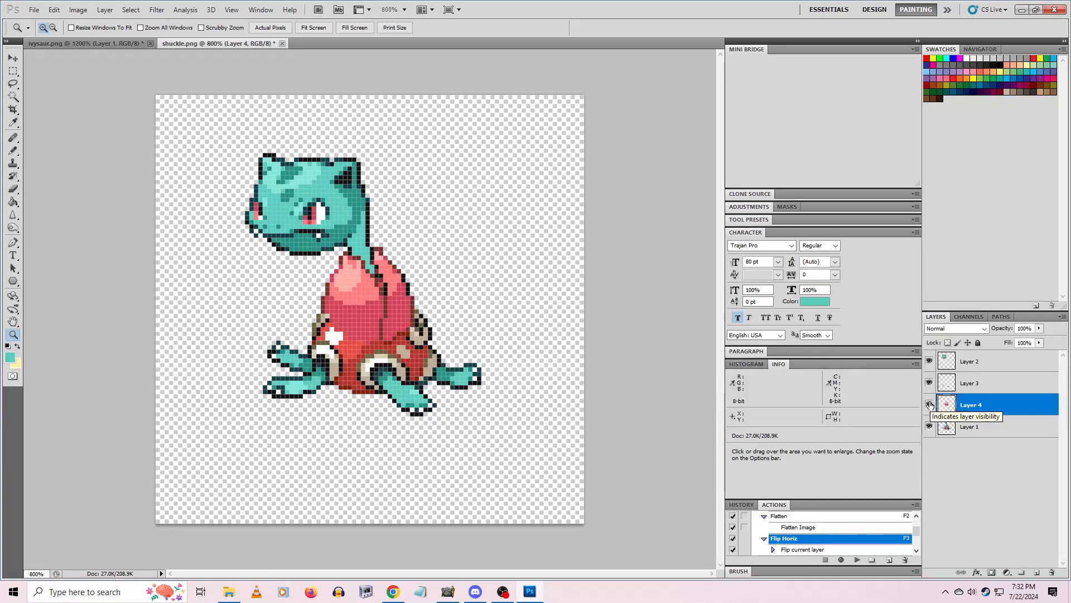
click(929, 406)
click(930, 406)
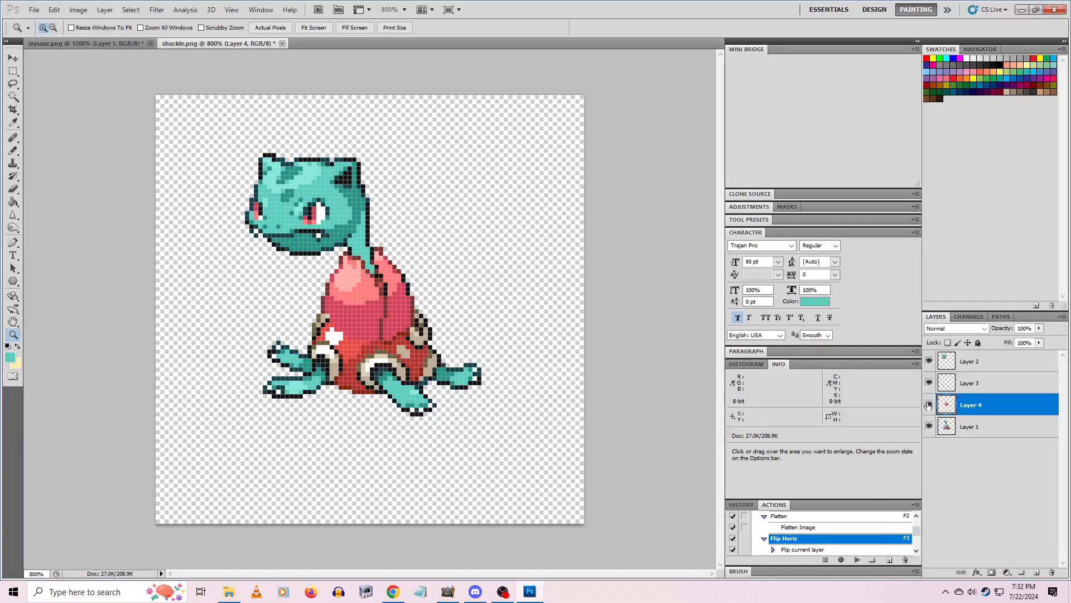
Inspect the bulb's junction with the neck and shell up close, comparing it with Layer 4 hidden and shown
click(345, 254)
key(e)
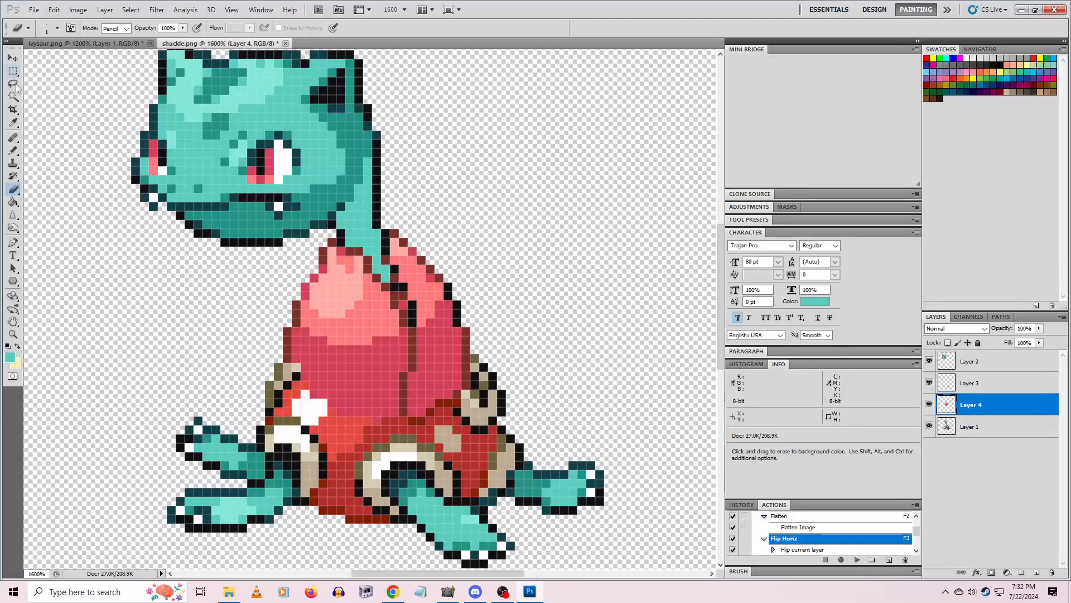
click(13, 333)
alt+click(197, 364)
alt+click(203, 366)
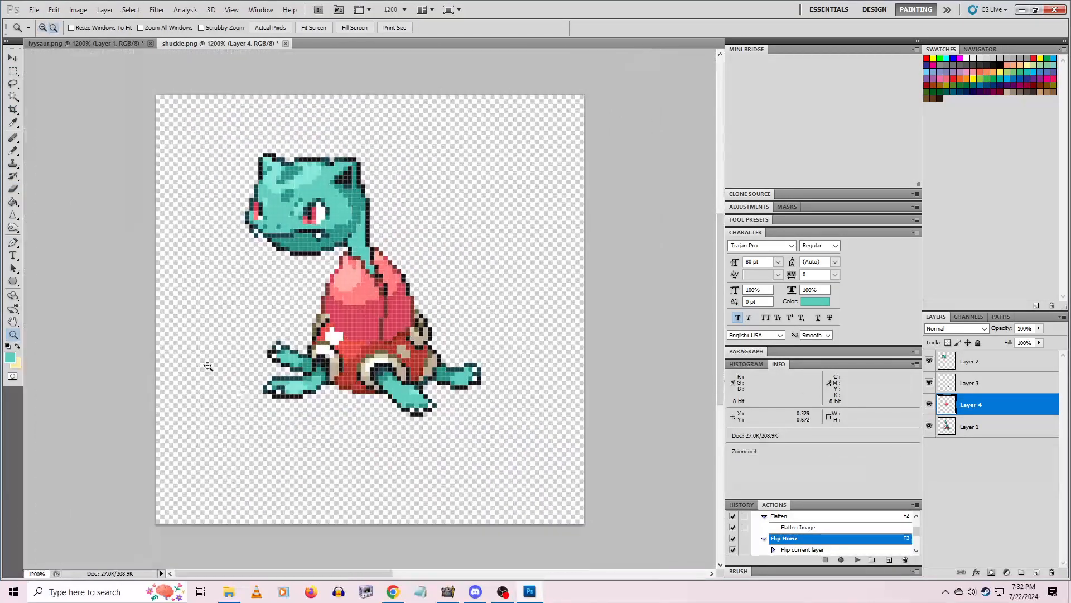
click(293, 293)
click(281, 313)
click(279, 374)
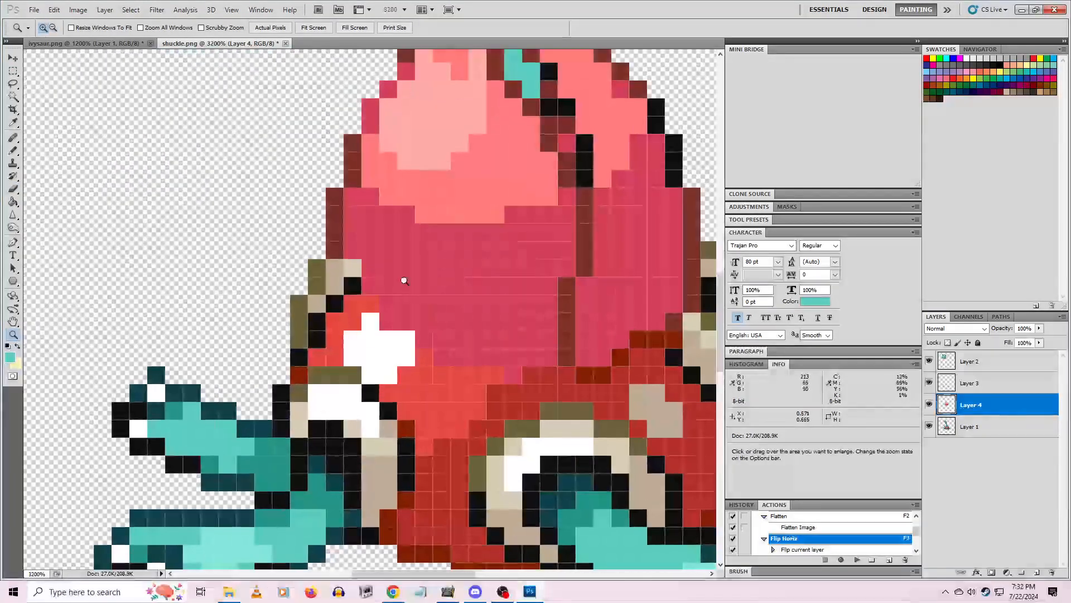
alt+click(411, 321)
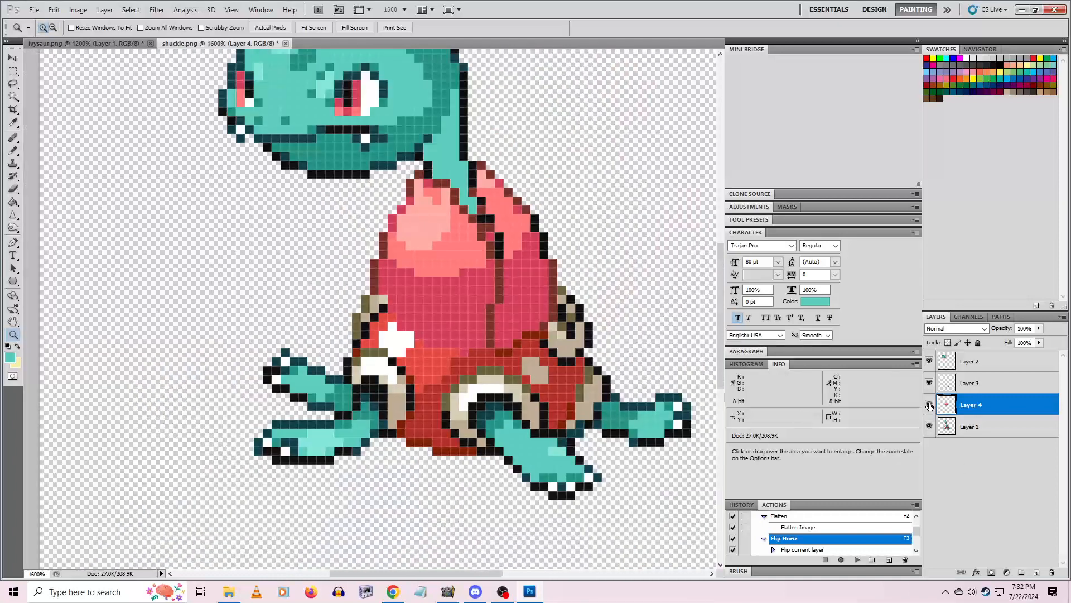
click(929, 405)
click(929, 405)
click(930, 405)
click(929, 405)
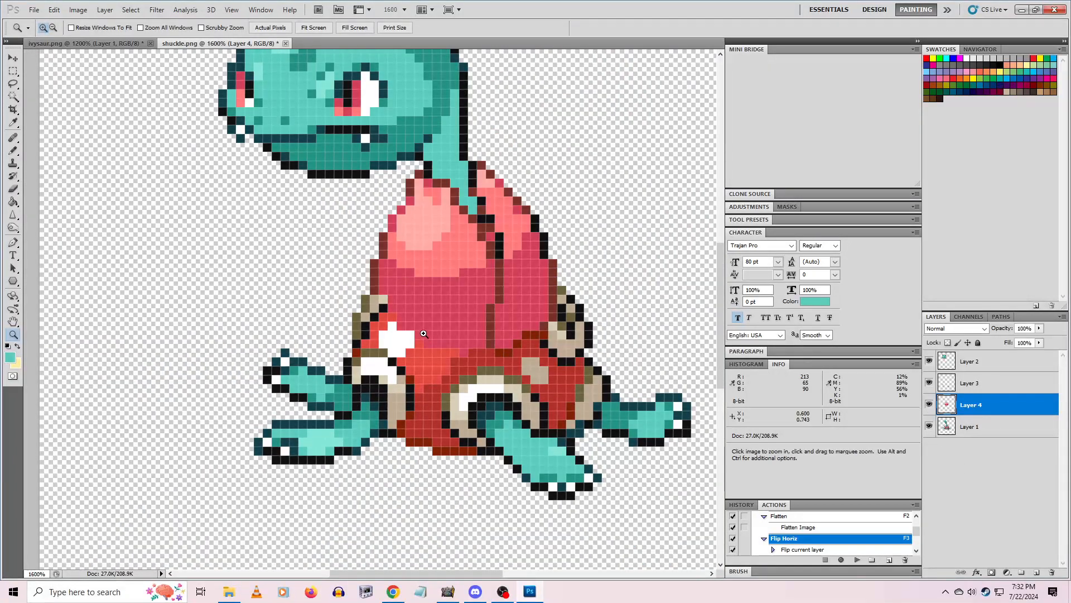
Extend the bulb's left dark brown outline down one pixel and paint the adjoining beige and black pixels with the bulb's dark pink
click(395, 314)
key(i)
click(355, 267)
key(b)
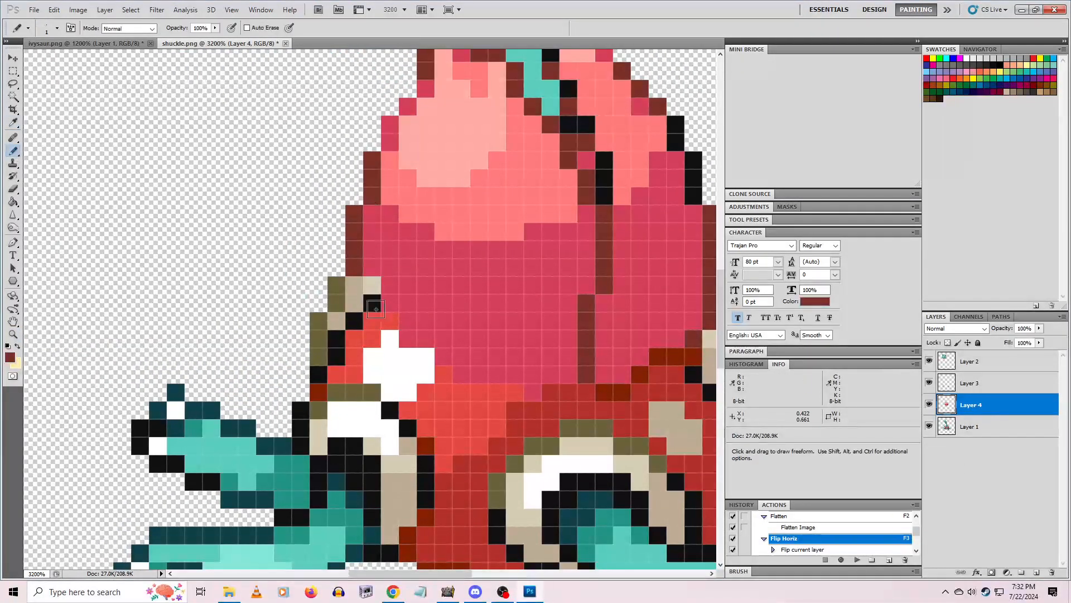
click(355, 285)
alt+click(389, 298)
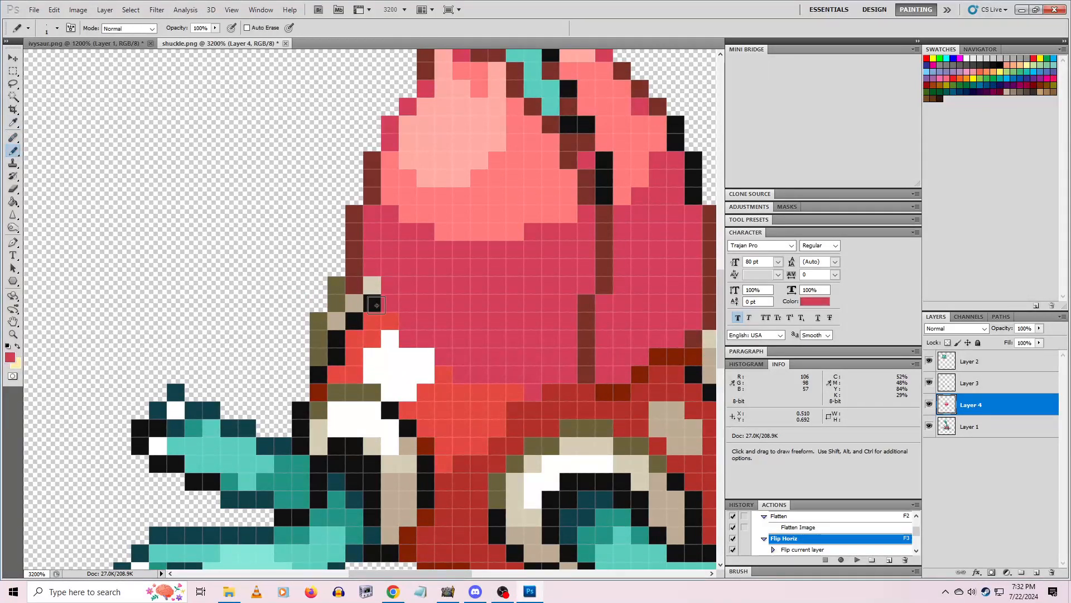
drag(377, 306, 373, 285)
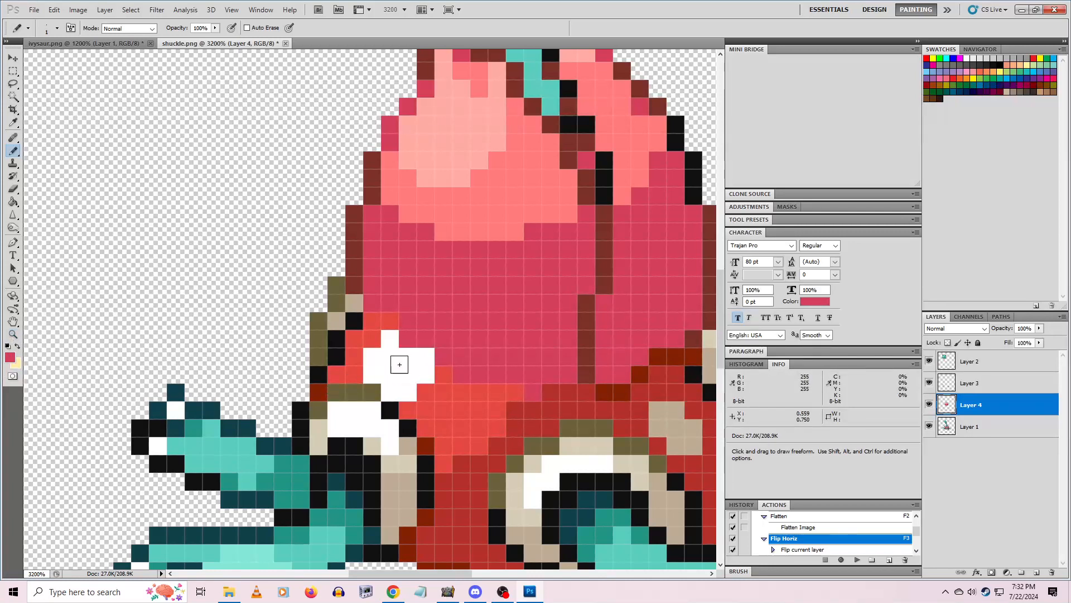
Add one white pixel at the upper right of the shell's highlight on Layer 4, comparing it with the layer beneath
alt+click(399, 364)
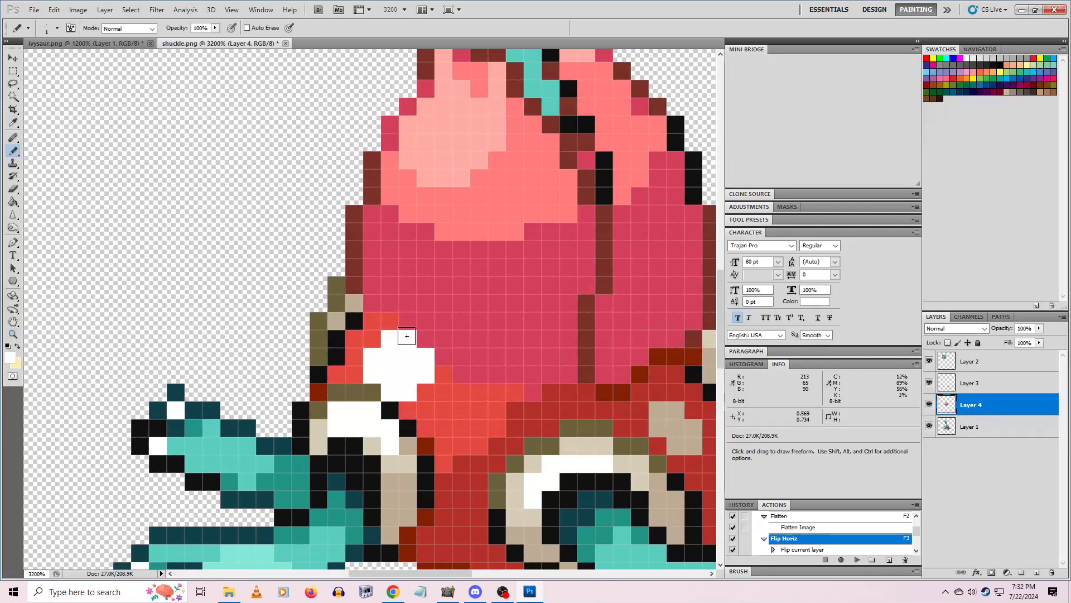
click(407, 336)
click(929, 404)
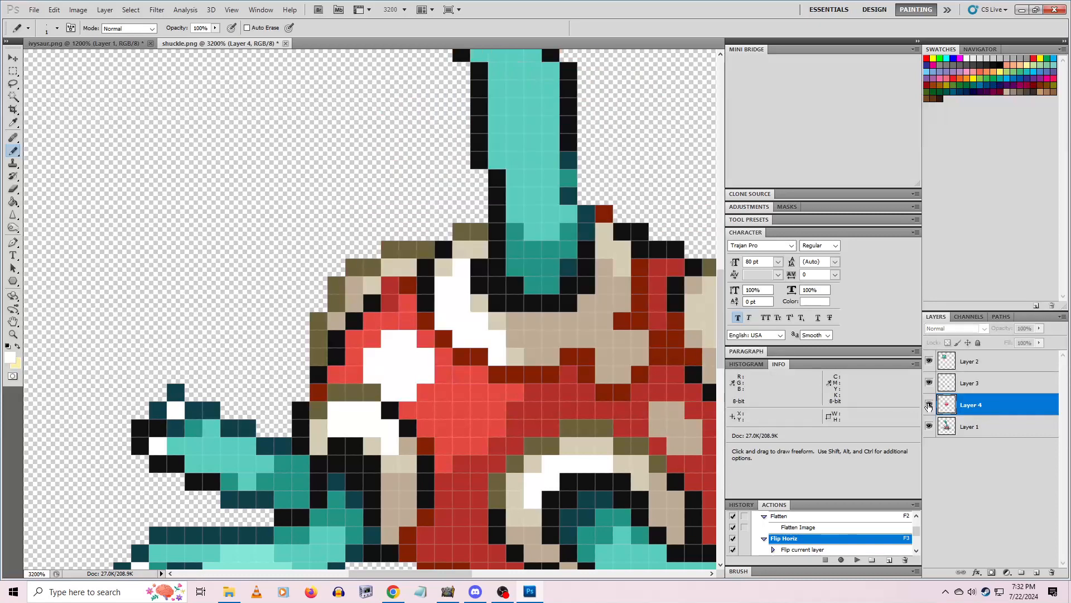
click(929, 405)
Check the full sprite with Layer 4 hidden and shown, and look closely at the bulb's lower right side
click(11, 336)
alt+click(433, 355)
alt+click(458, 382)
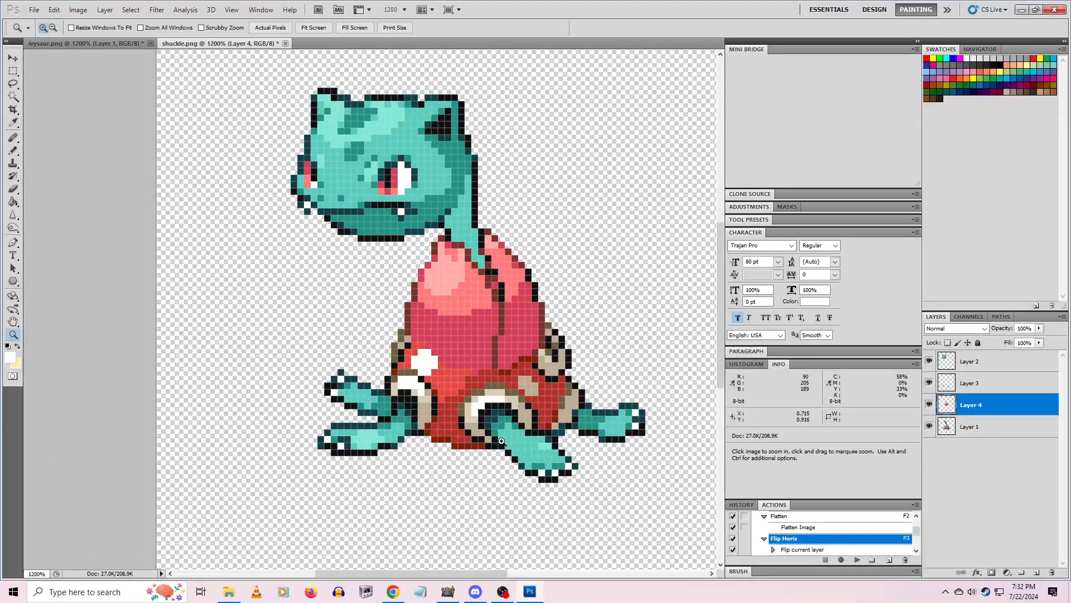
click(929, 405)
click(929, 404)
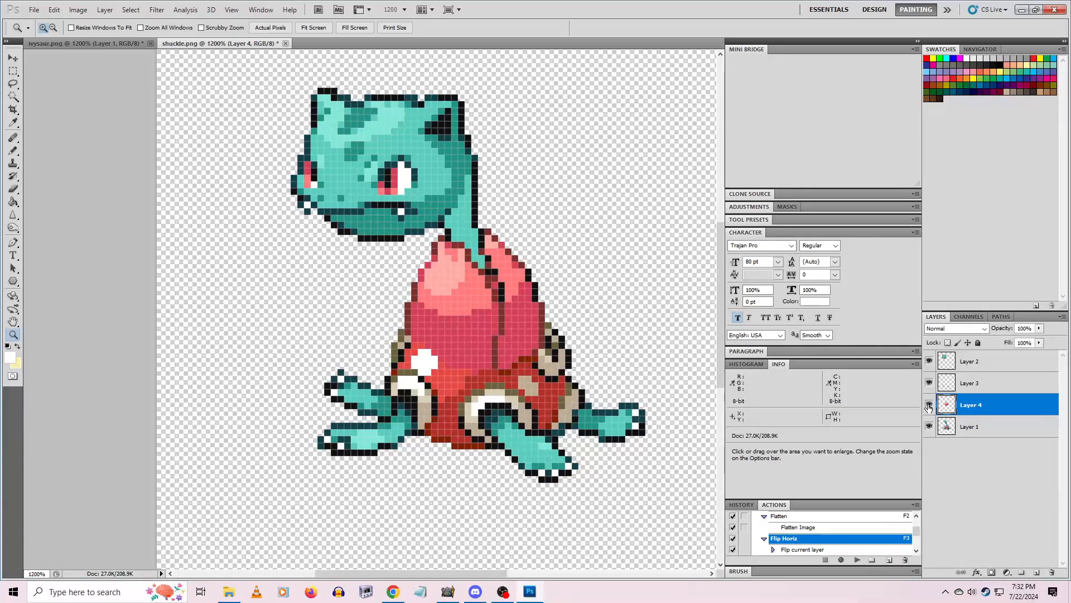
click(549, 337)
click(549, 337)
Switch to the infinitefusion game, leave the creature summary, and walk north from Lavender Town along Route 10 before returning to the sprite
key(alt+Tab)
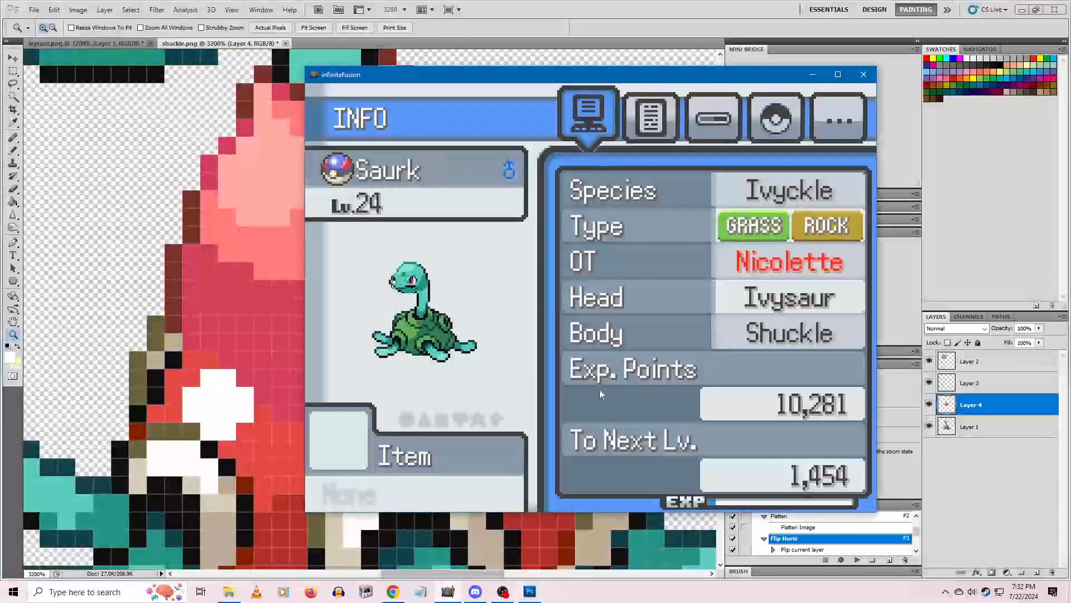
key(Escape)
key(Escape)
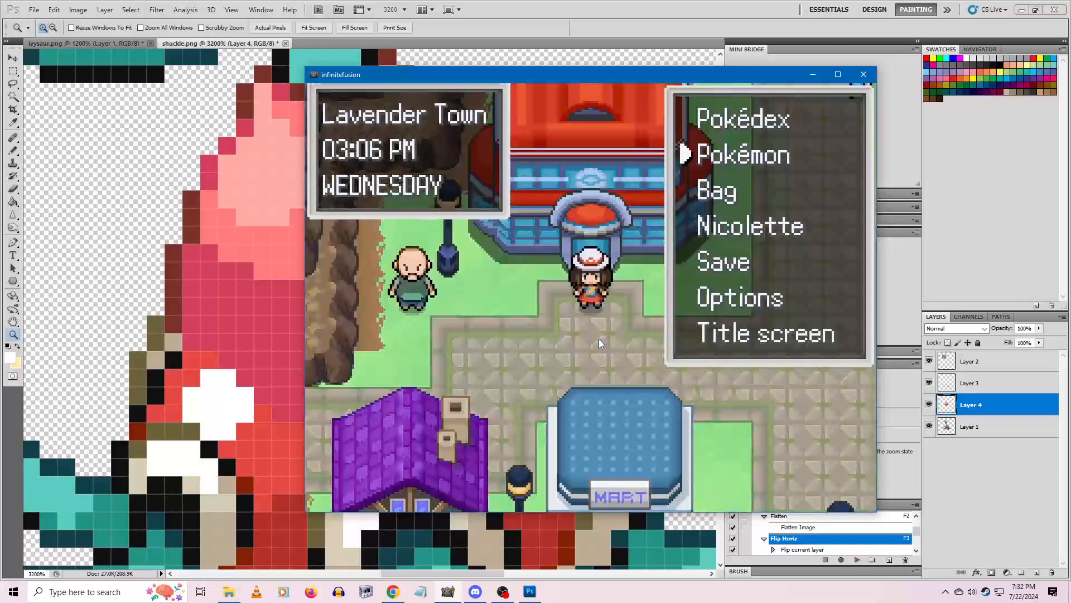
key(Escape)
key(Right)
key(Up)
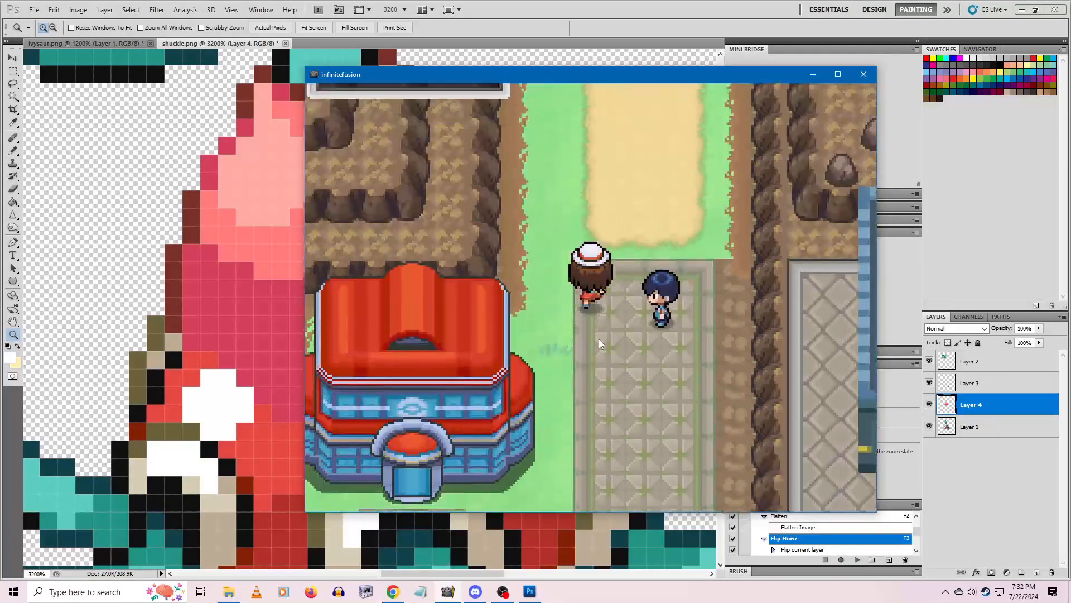
key(Up)
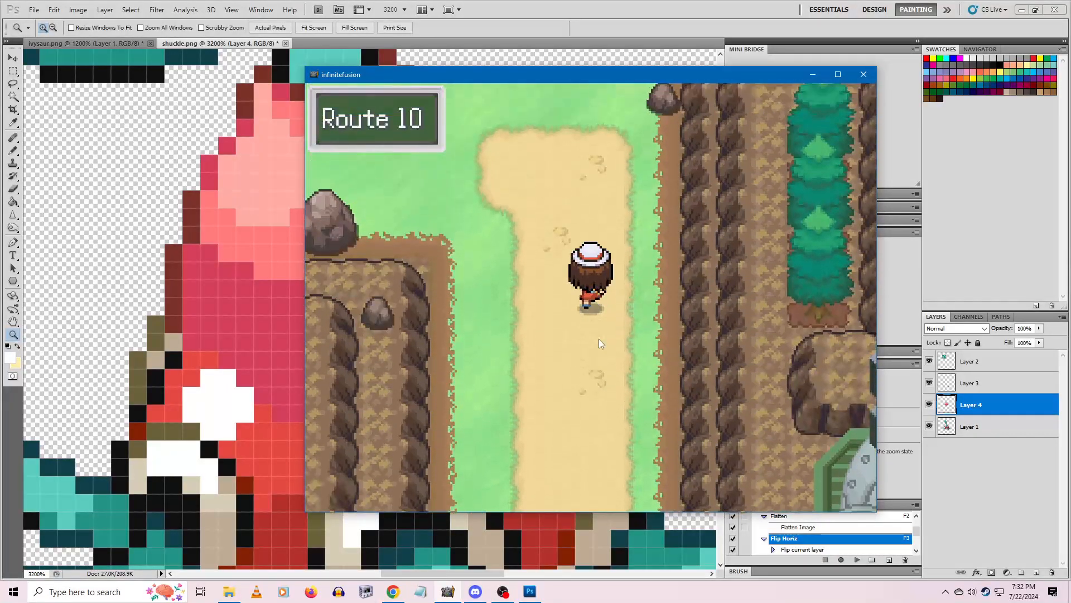
key(Up)
key(alt+Tab)
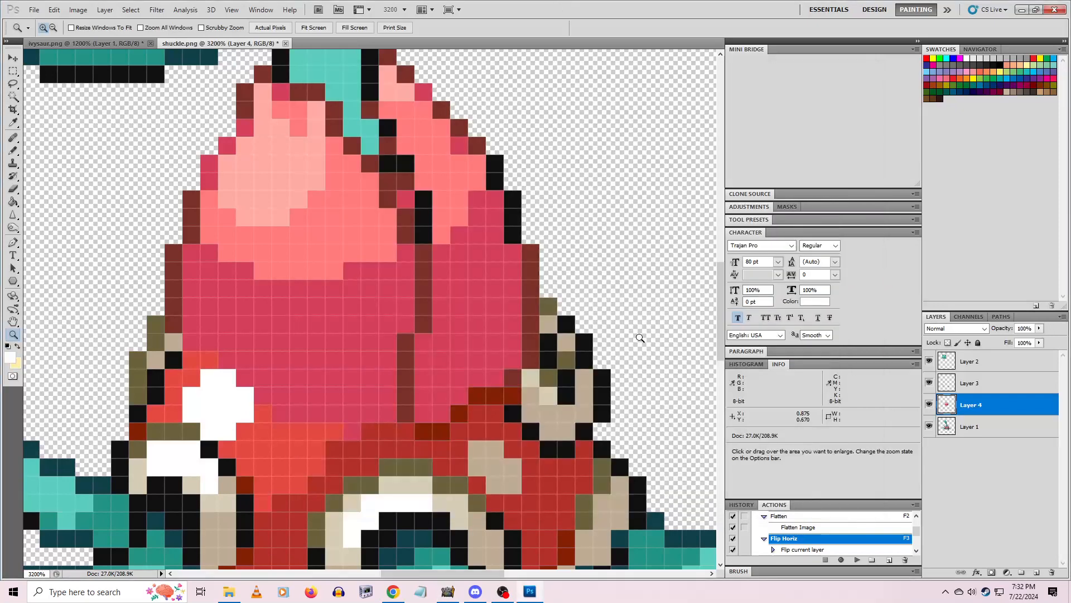
Erase a short stepped line of dark pink pixels from Layer 4 at the bulb's lower right to expose the shell's black outline
click(931, 404)
click(13, 189)
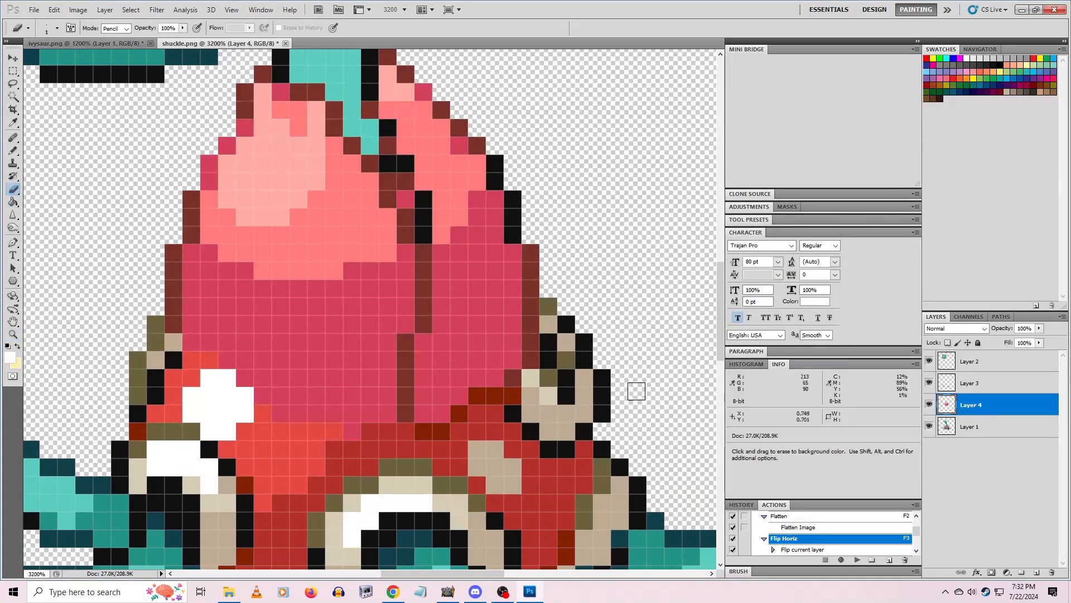
click(929, 404)
click(929, 404)
drag(512, 306, 495, 323)
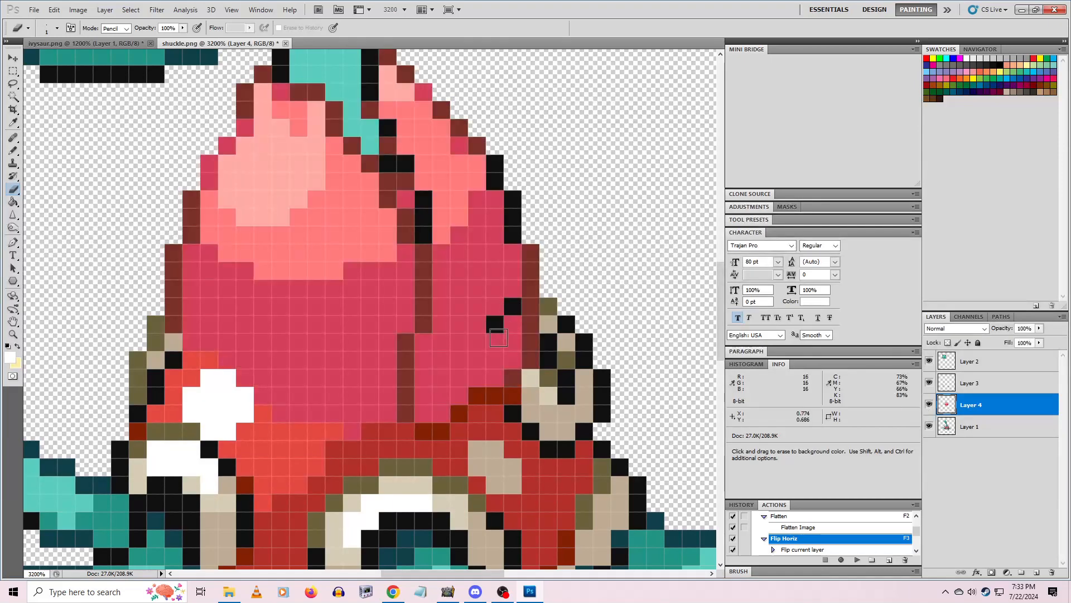
click(498, 337)
click(929, 404)
click(929, 404)
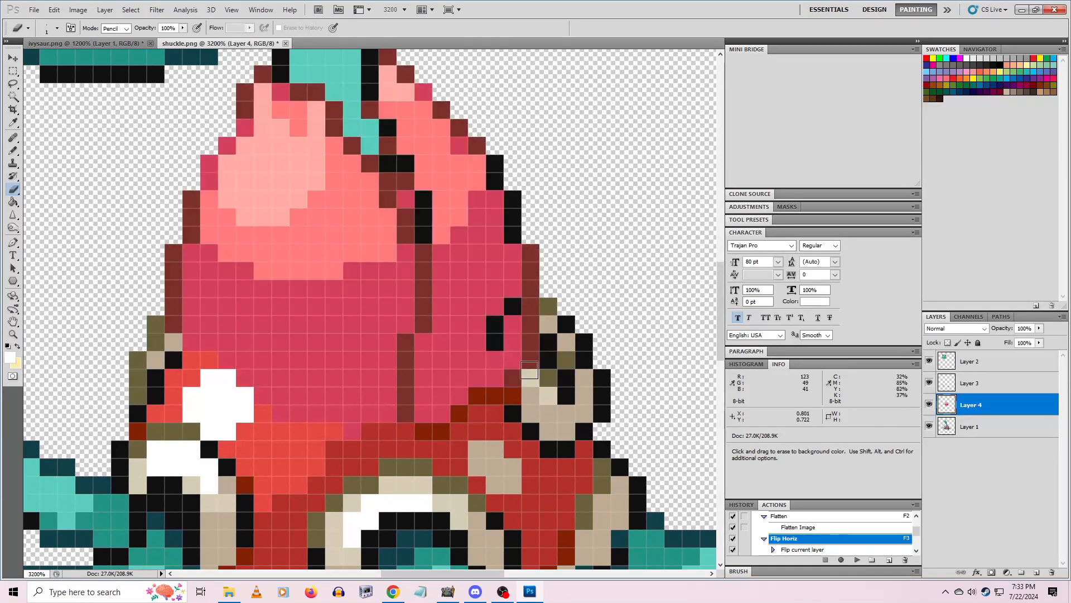
Erase the remaining bulb pixels covering the right shell hole's beige rim and the dark red outline beneath it on Layer 4
click(929, 404)
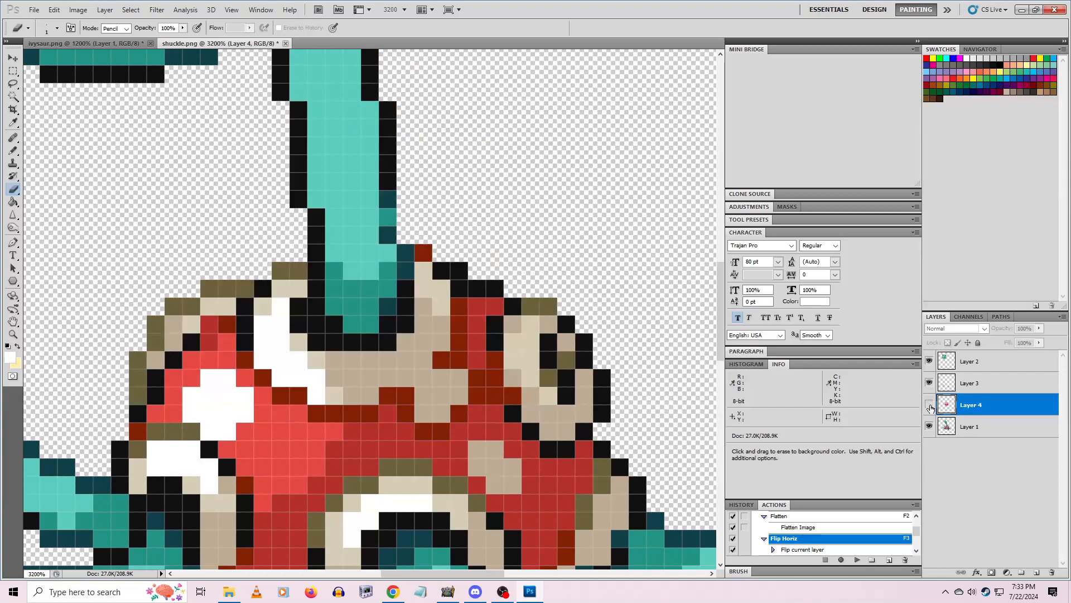
click(929, 404)
mouse_move(499, 359)
mouse_down()
mouse_move(512, 376)
mouse_move(525, 330)
mouse_move(529, 357)
mouse_move(535, 318)
mouse_up()
click(533, 308)
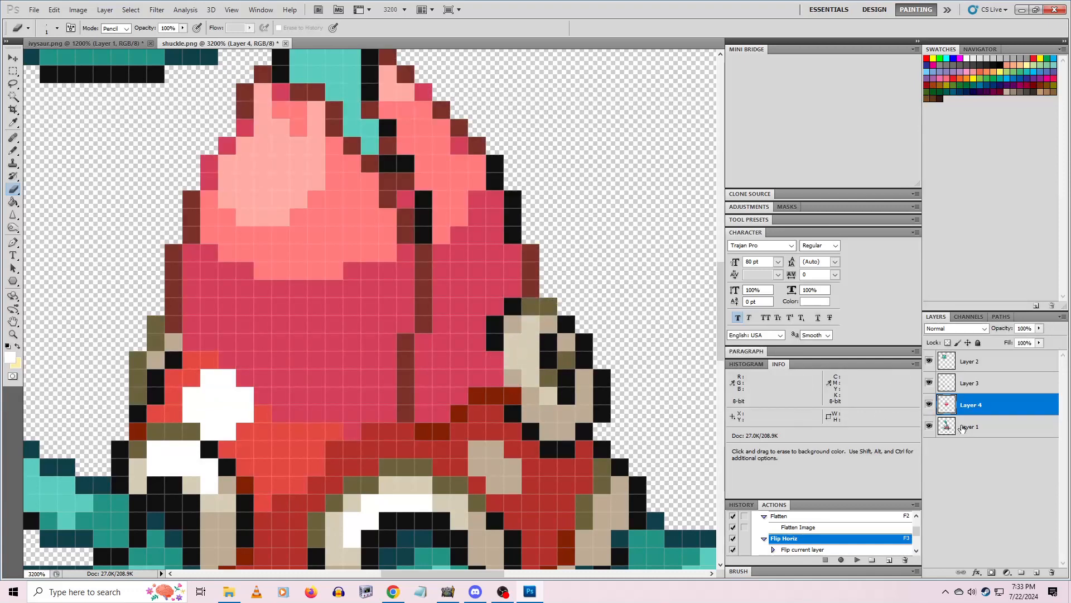
click(930, 404)
click(929, 404)
drag(496, 357, 496, 377)
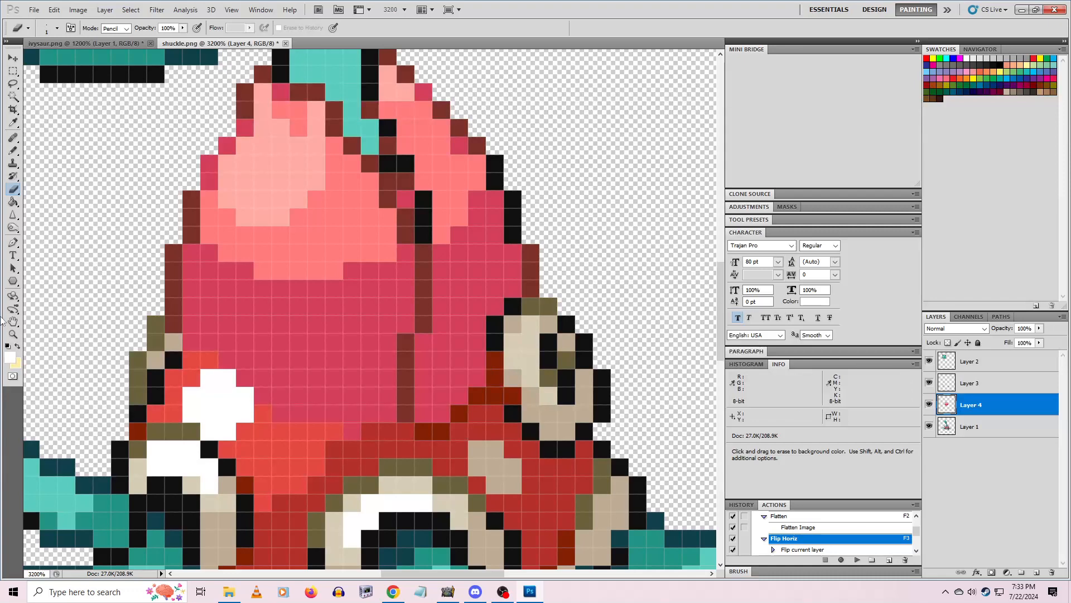
Examine the bulb's lower left edge against the shell beneath by repeatedly hiding and showing Layer 4
click(13, 336)
alt+click(383, 389)
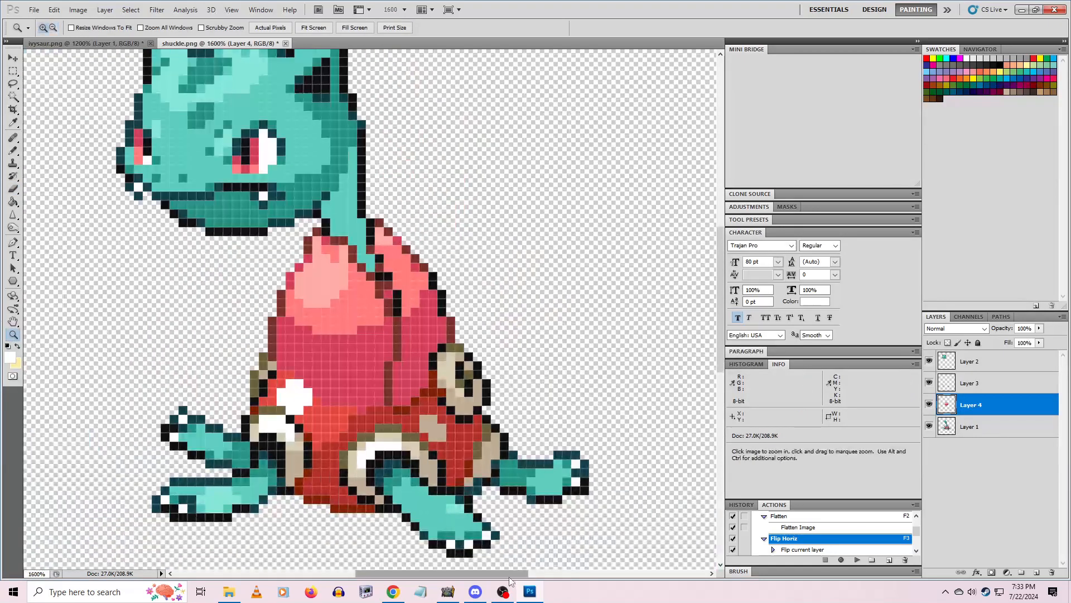
drag(509, 574, 473, 573)
click(445, 385)
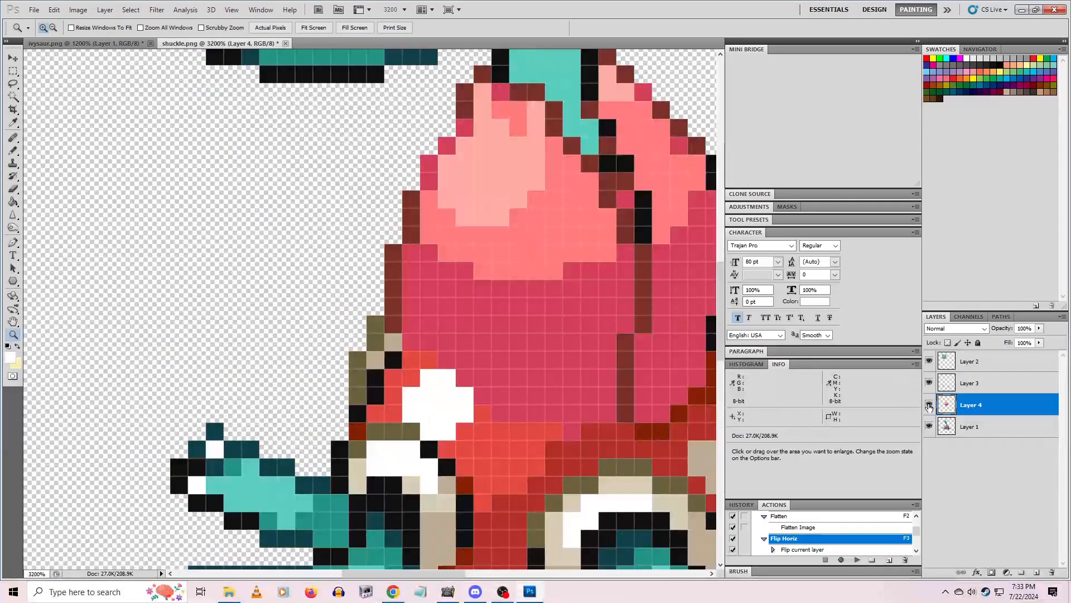
click(929, 405)
click(929, 405)
click(929, 405)
click(929, 405)
click(929, 405)
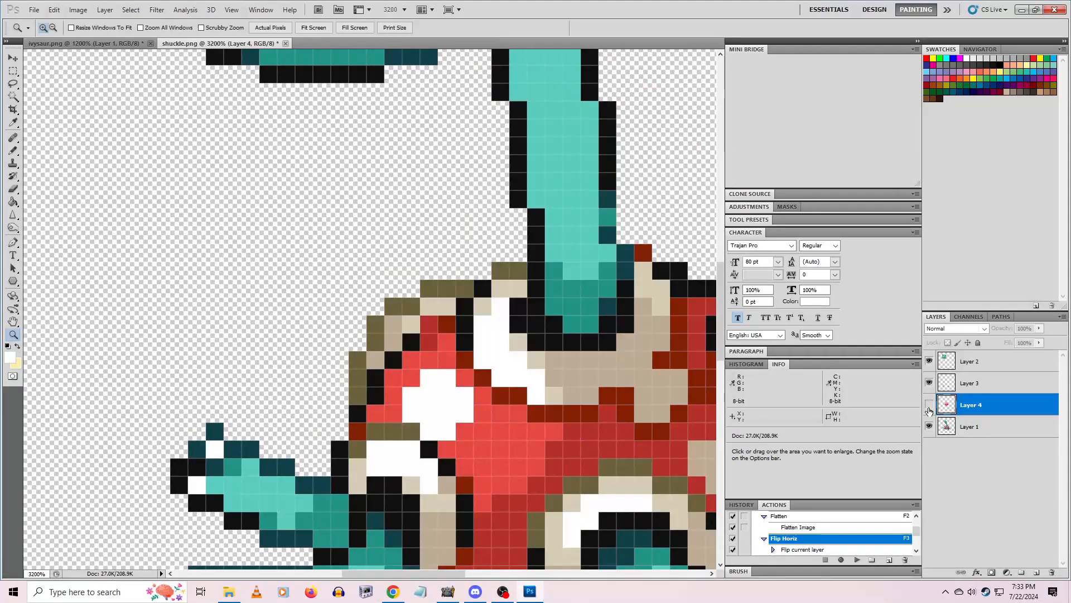
click(929, 406)
click(929, 407)
click(930, 407)
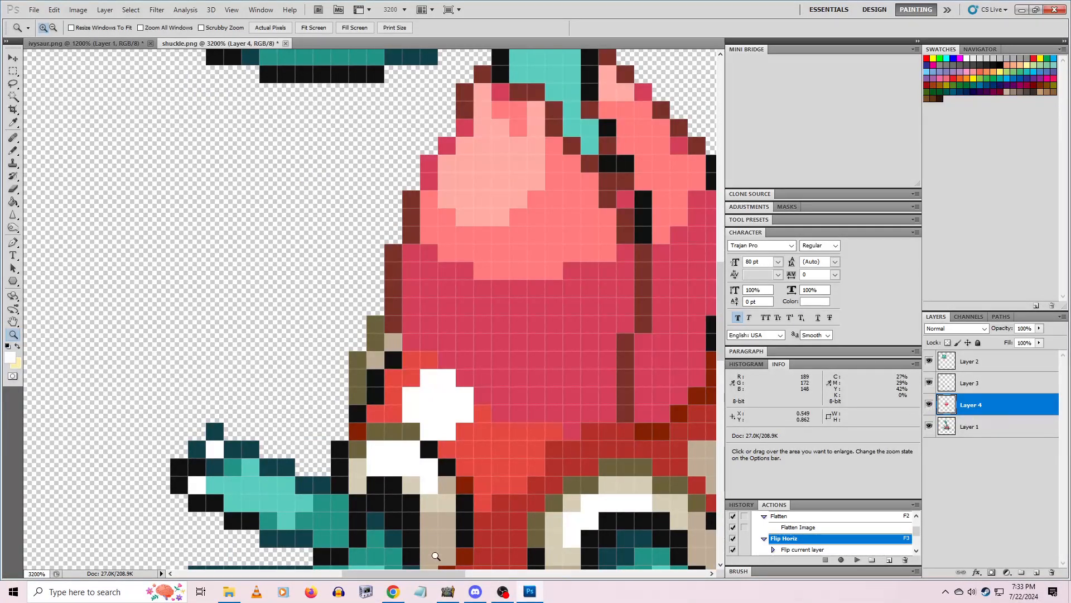
Try painting the bulb's sampled dark pink over the beige pixel at its lower left edge, and undo it
key(b)
alt+click(444, 335)
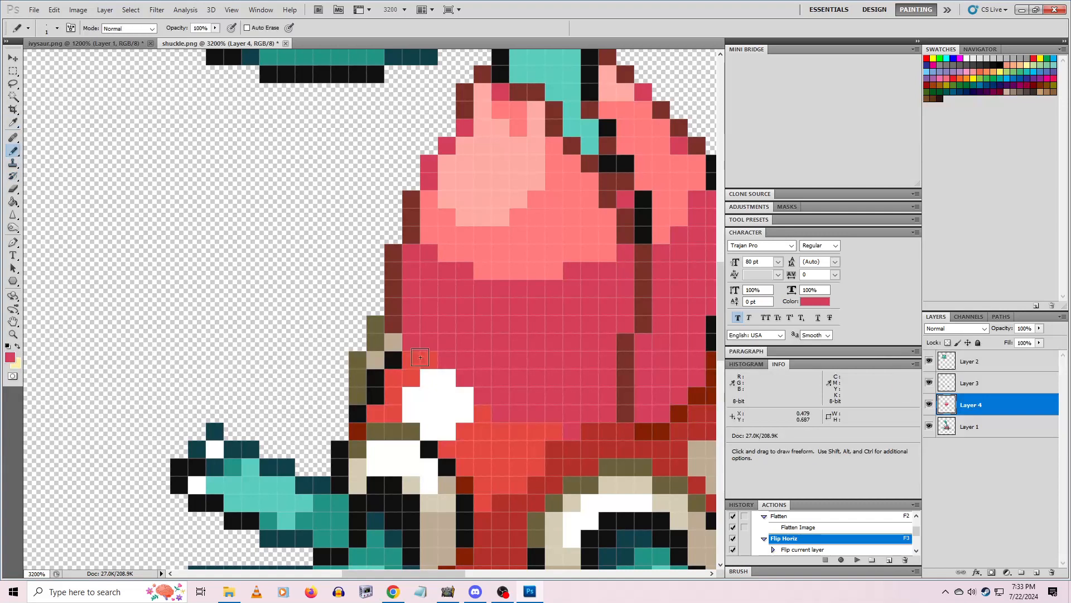
key(u)
key(i)
click(394, 303)
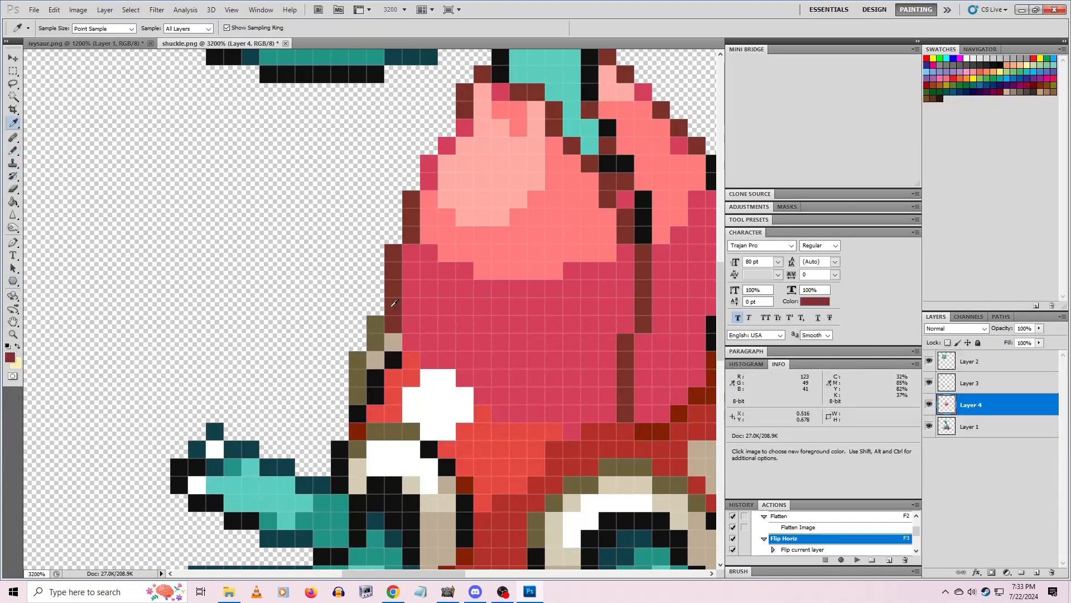
key(b)
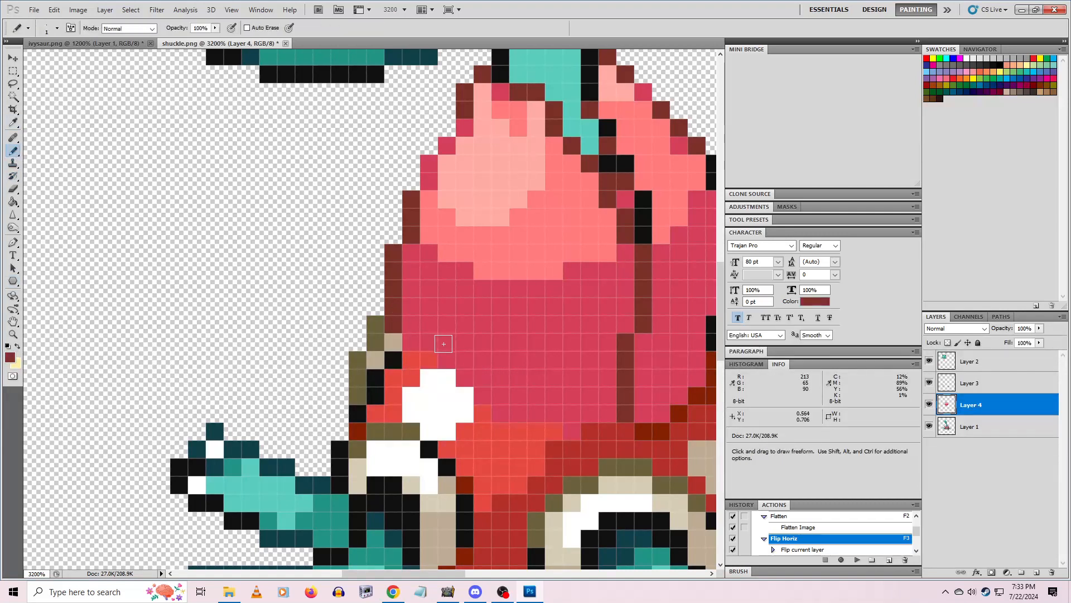
alt+click(409, 318)
click(13, 149)
mouse_move(393, 574)
mouse_down()
mouse_move(422, 582)
mouse_move(413, 581)
mouse_up()
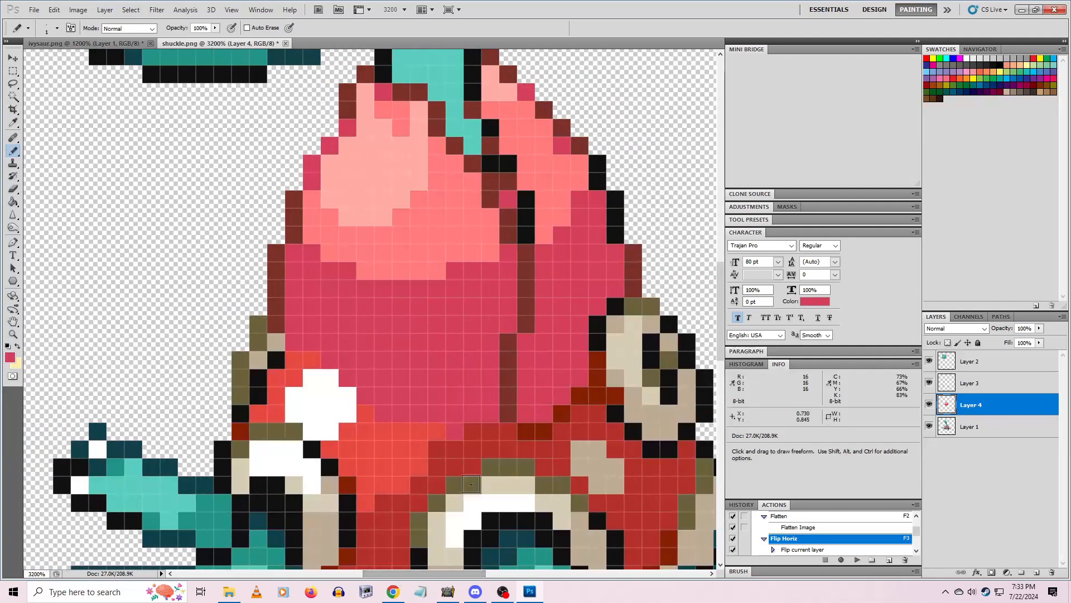
click(929, 405)
click(930, 405)
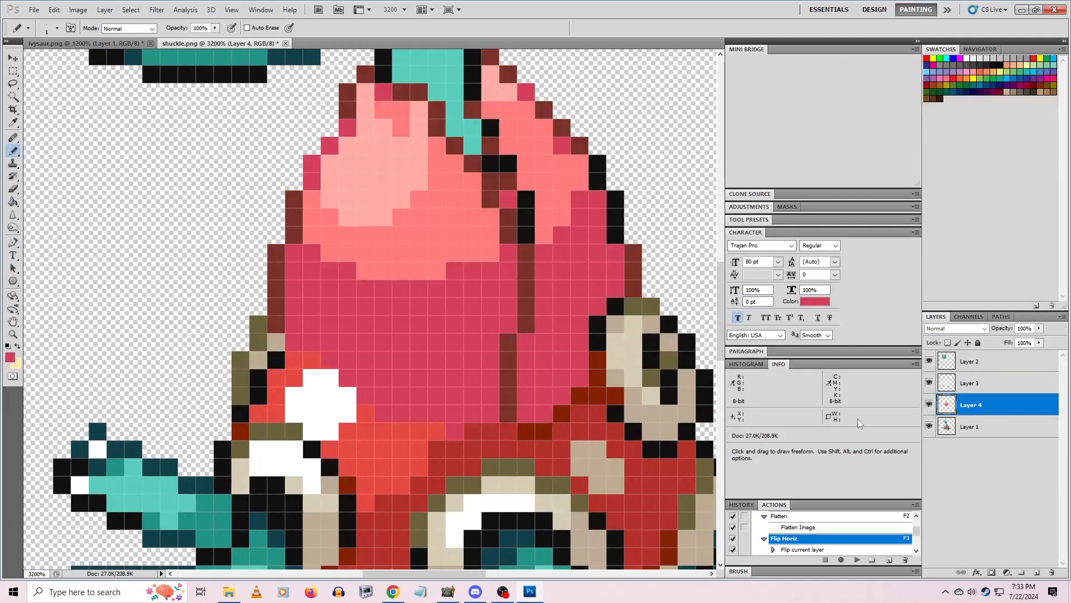
click(276, 342)
key(ctrl+z)
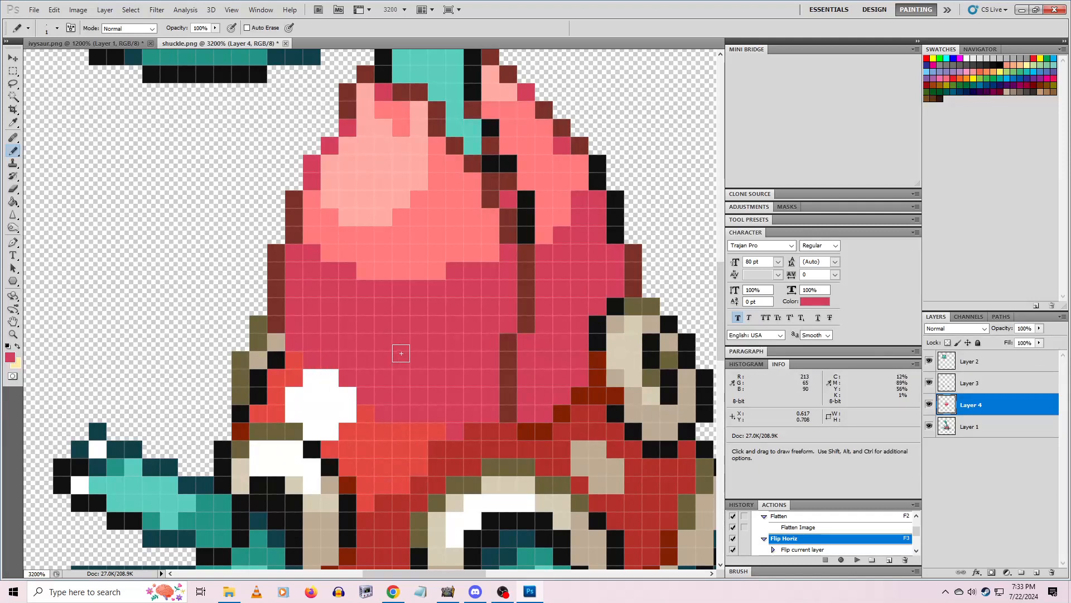
Sample the bulb's medium pink and fill the shell's bright red area on Layer 1 with it
click(14, 337)
alt+click(405, 406)
click(445, 481)
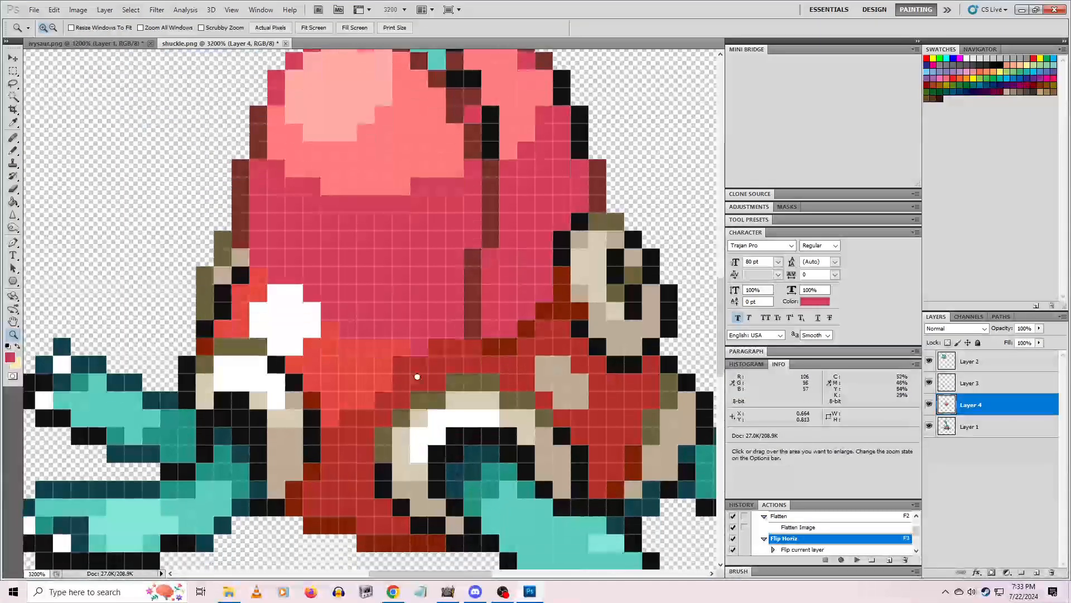
alt+click(418, 376)
key(u)
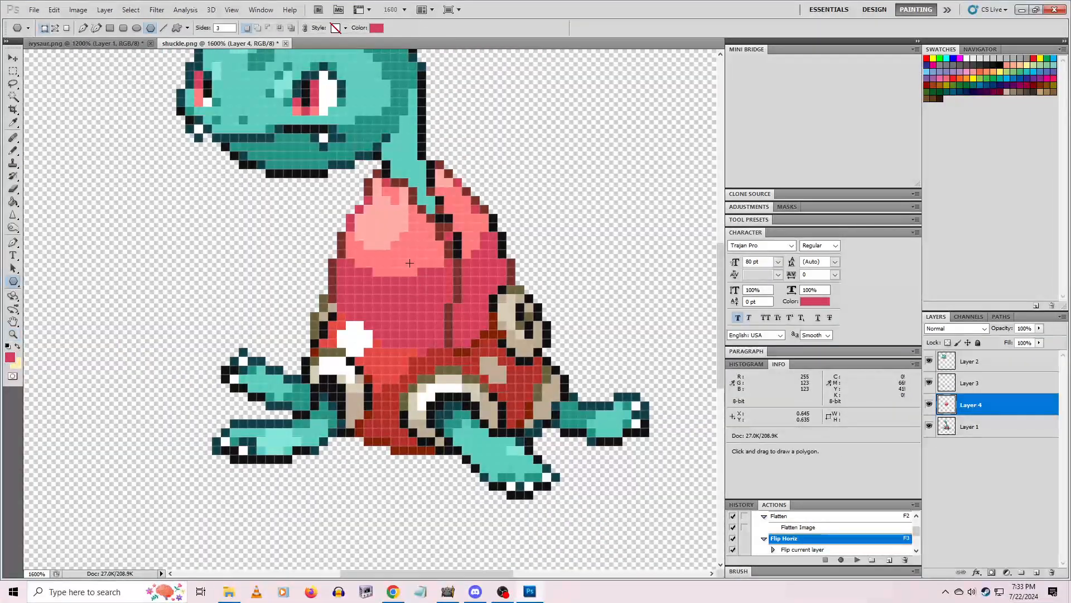
key(i)
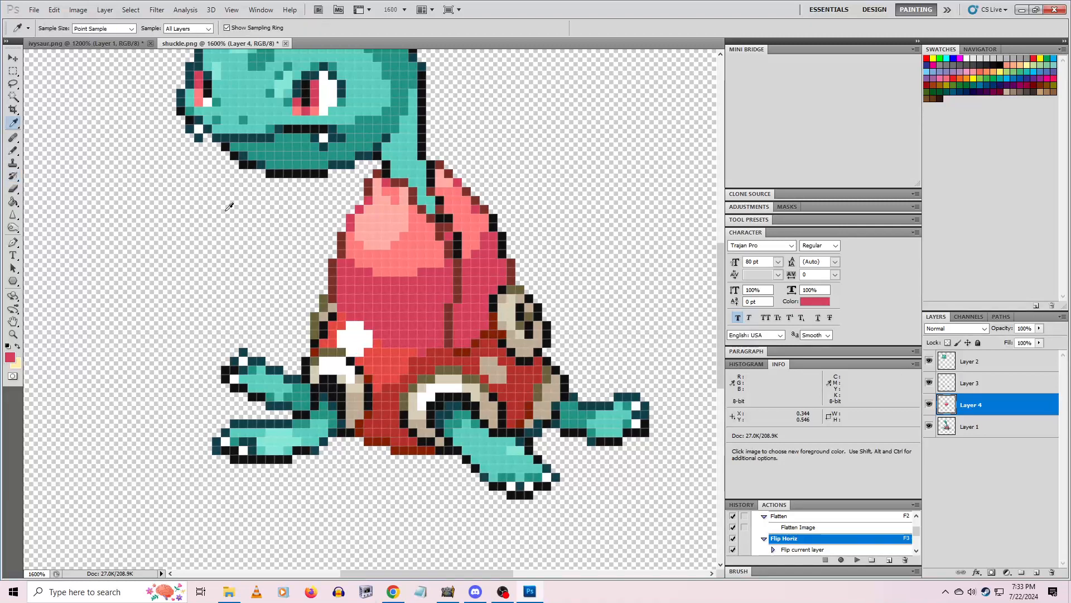
key(y)
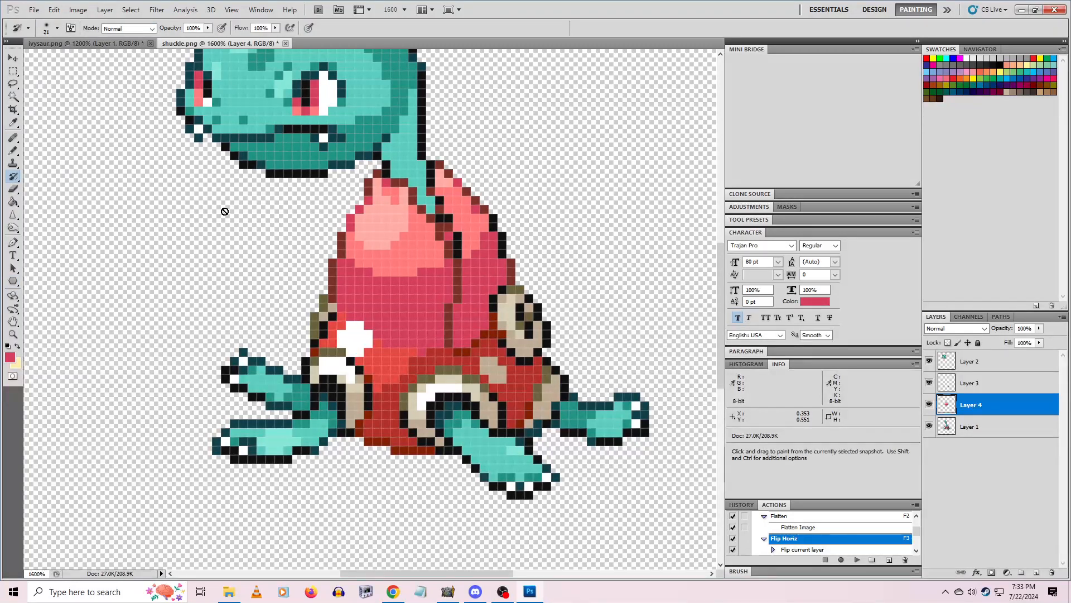
key(u)
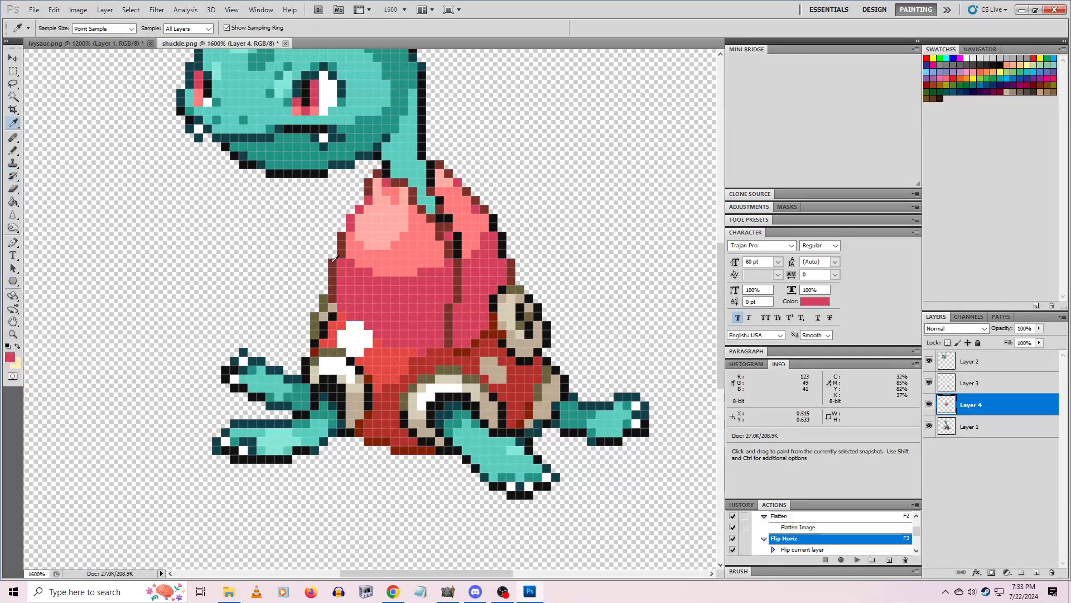
key(i)
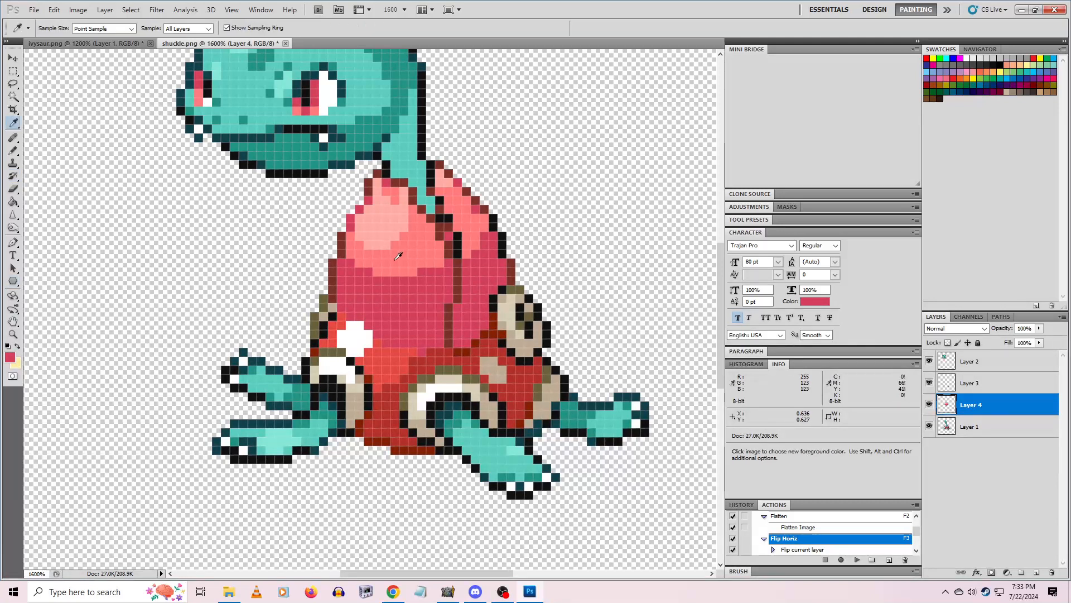
click(420, 248)
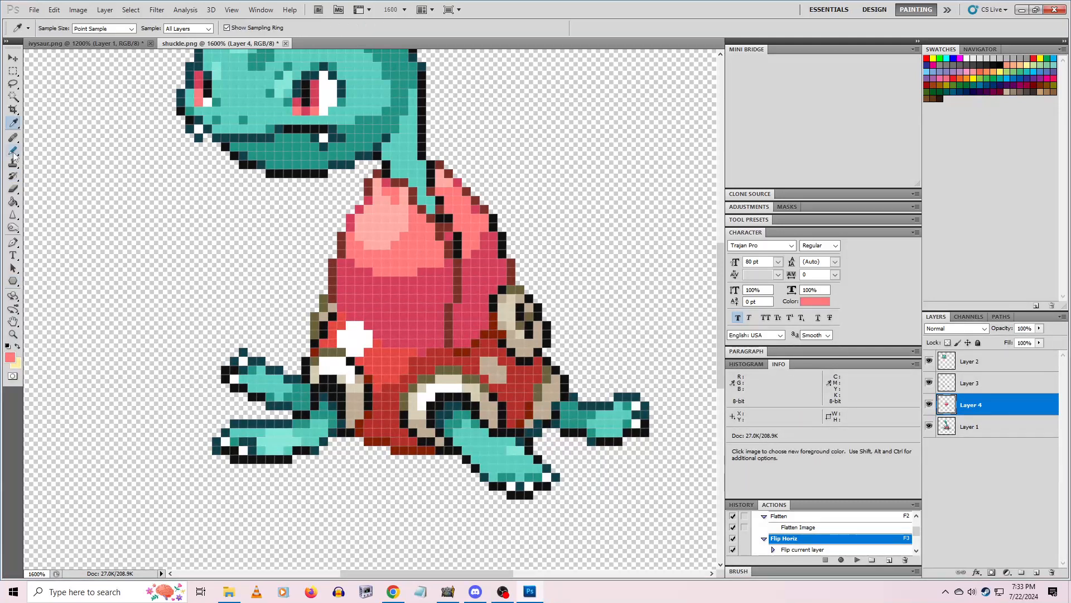
click(12, 206)
click(962, 425)
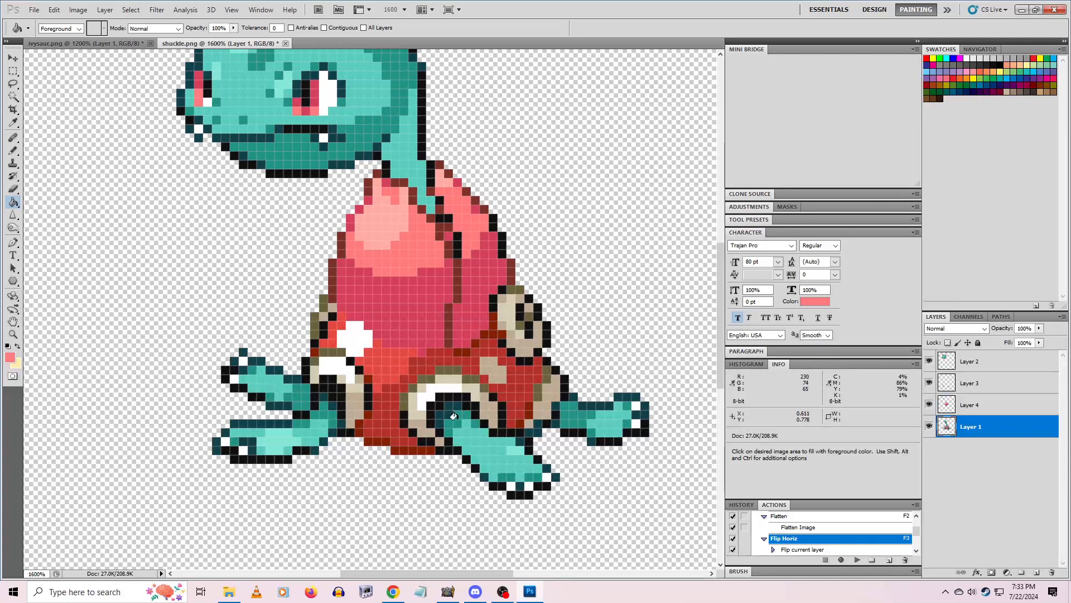
click(386, 357)
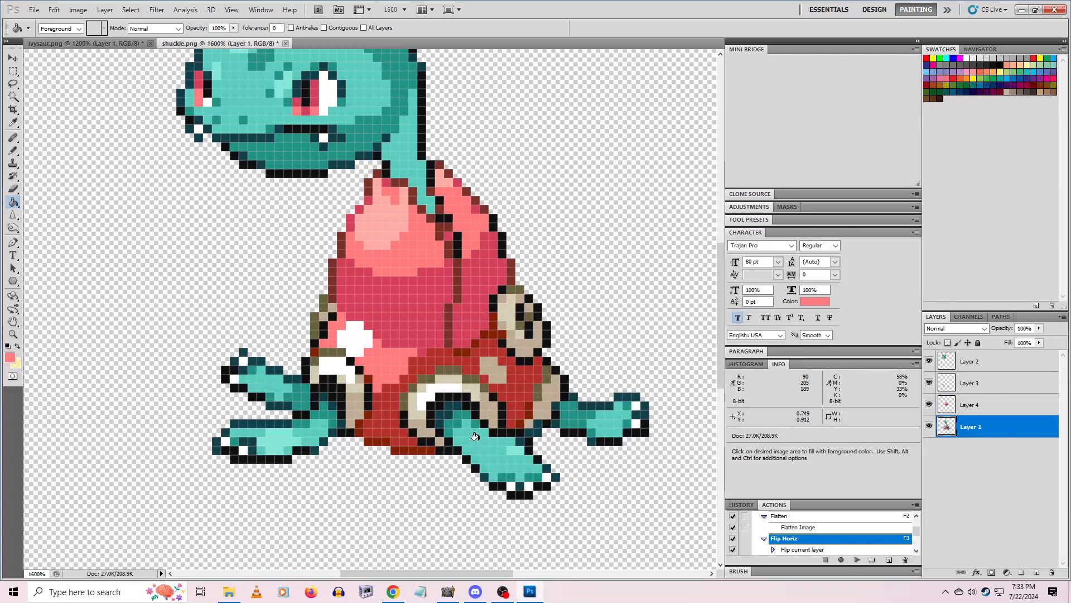
Fill the shell's darker red areas on Layer 1 with the bulb's dark pink and compare with Layer 4 hidden and shown
alt+click(429, 305)
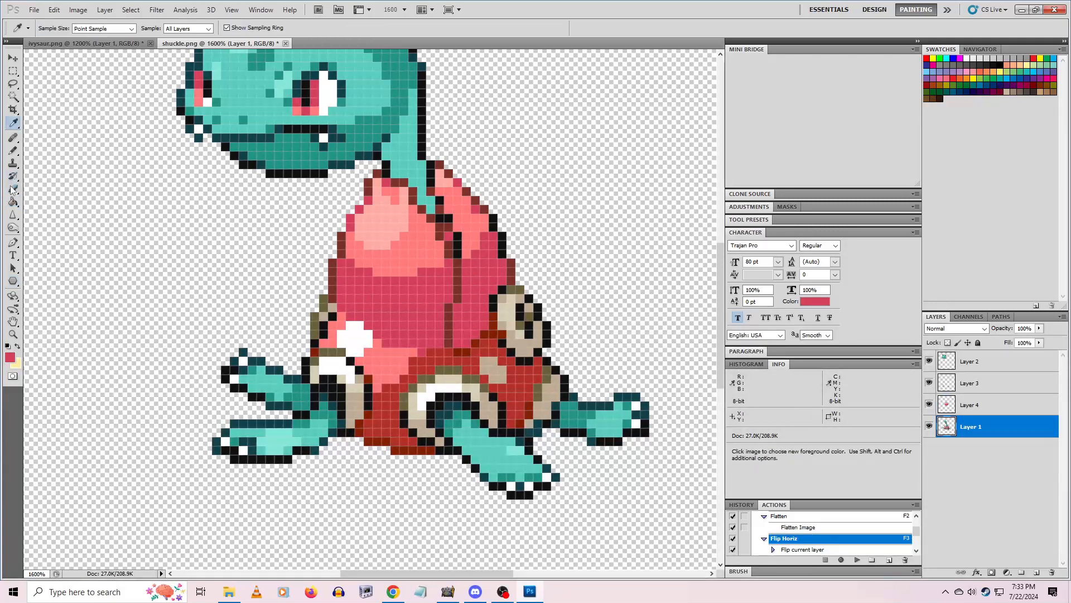
click(384, 417)
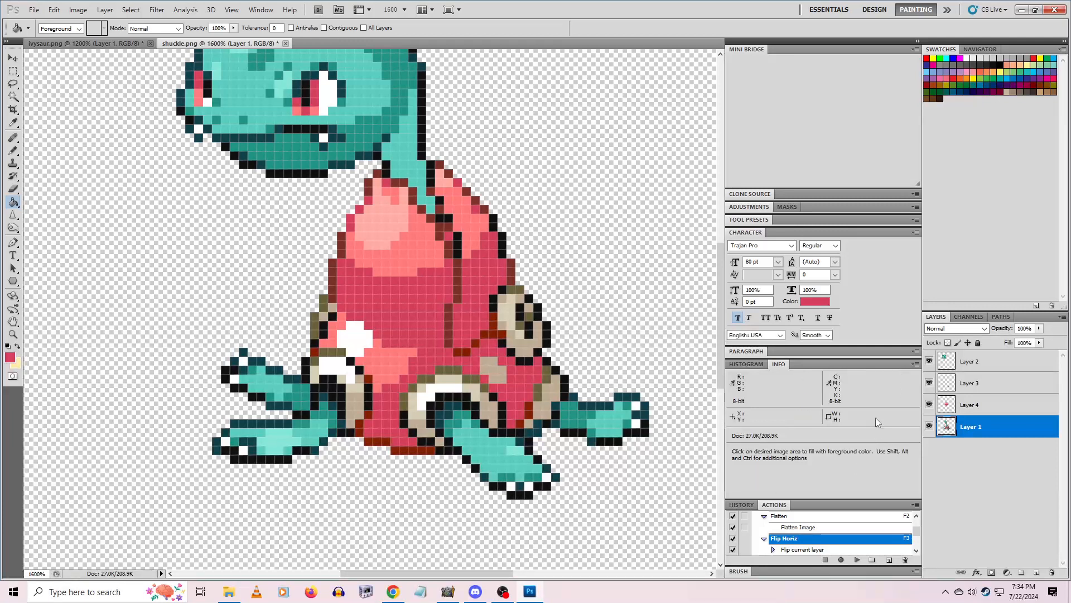
click(929, 407)
click(930, 406)
Lasso the left leaf in ivysaur.png and copy it into shuckle.png as a new layer
key(ctrl+Tab)
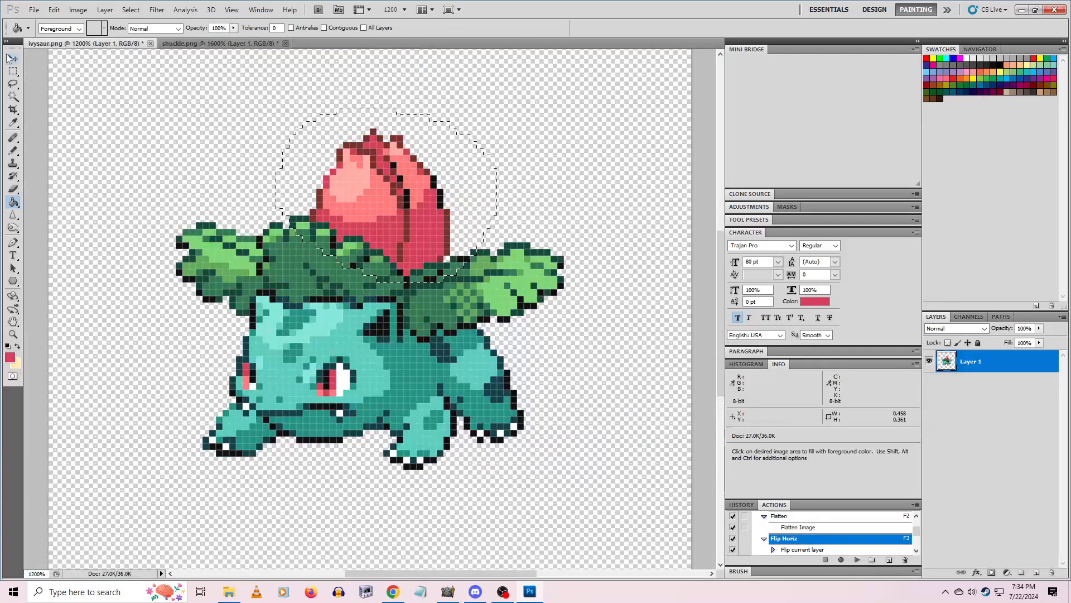
key(m)
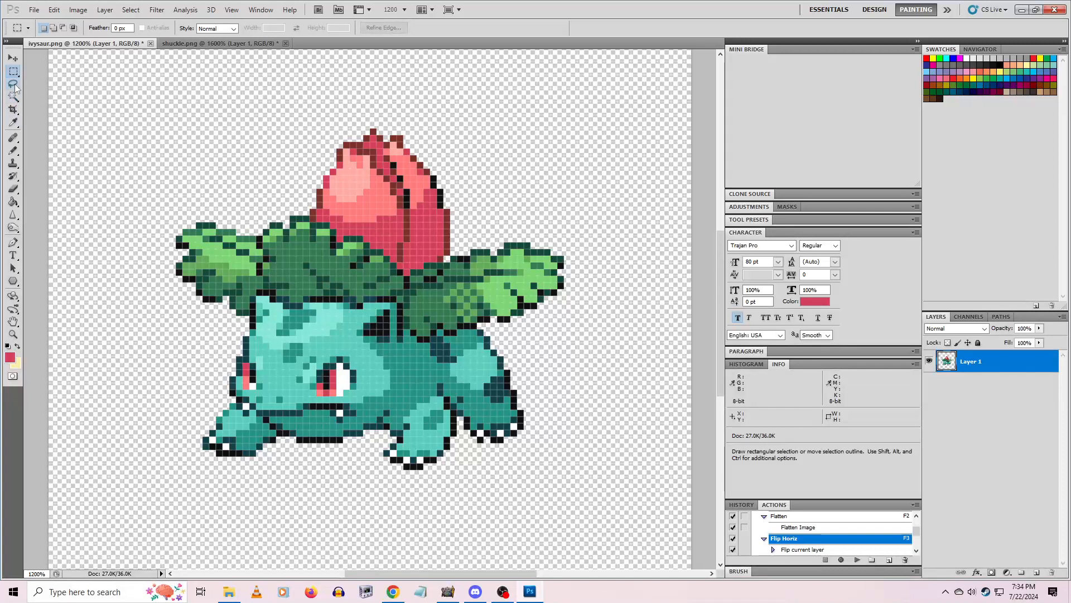
click(14, 84)
mouse_move(189, 186)
mouse_down()
mouse_move(181, 302)
mouse_move(241, 319)
mouse_move(262, 286)
mouse_up()
drag(266, 231, 258, 211)
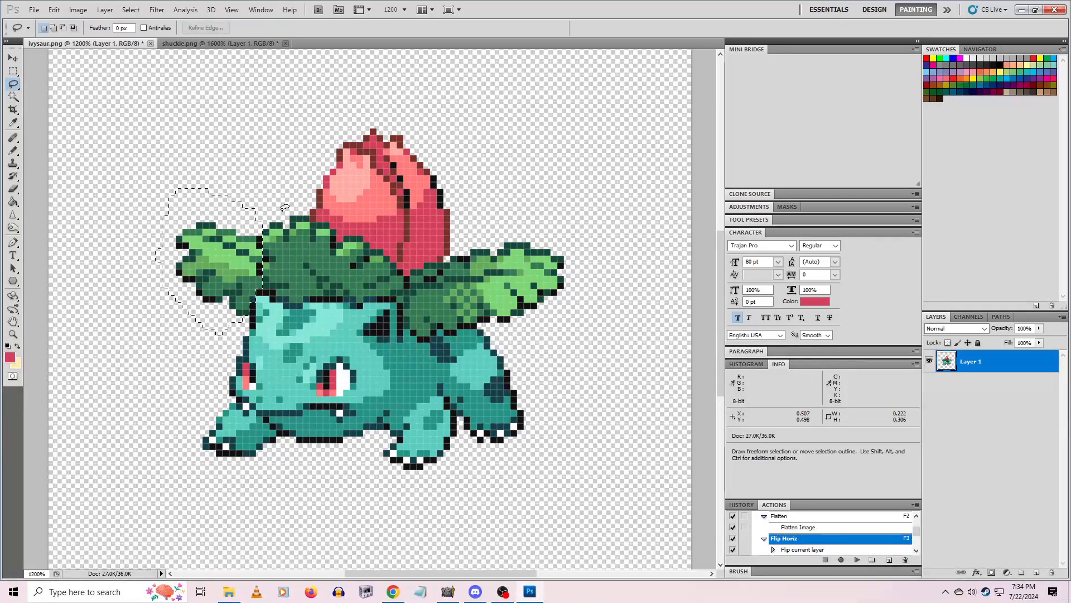
click(202, 44)
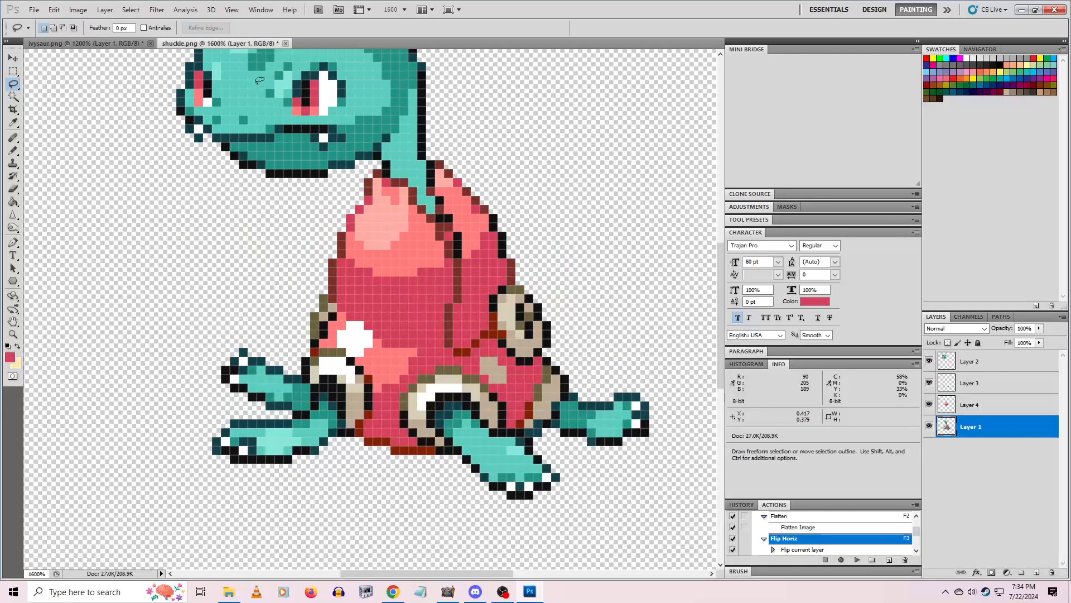
key(ctrl+v)
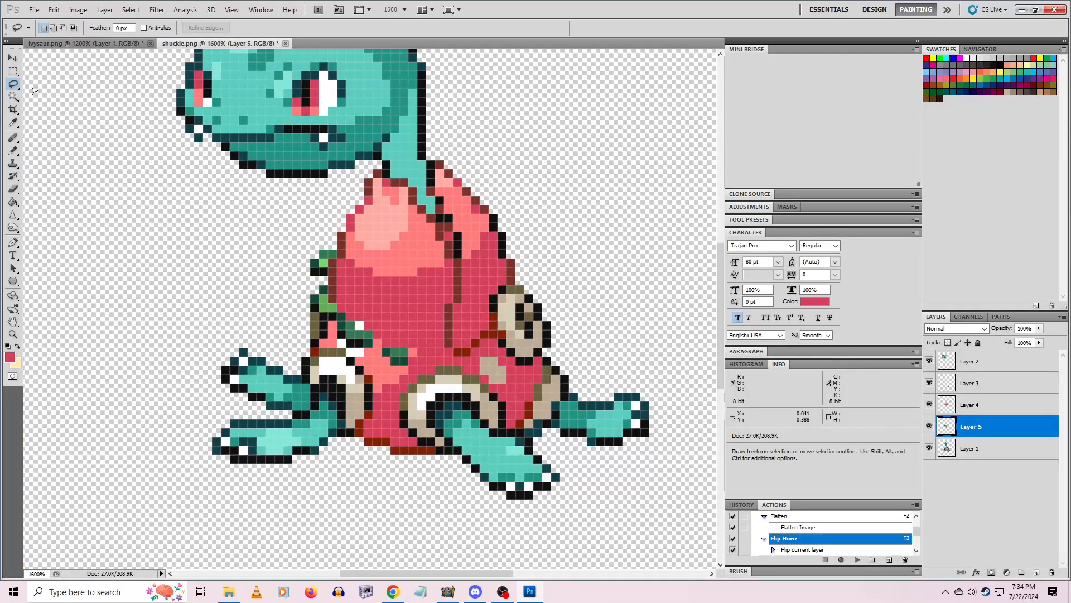
Position the pasted leaf at the bulb's lower left side and reorder its layer beneath Layer 1
click(10, 59)
drag(357, 304, 214, 259)
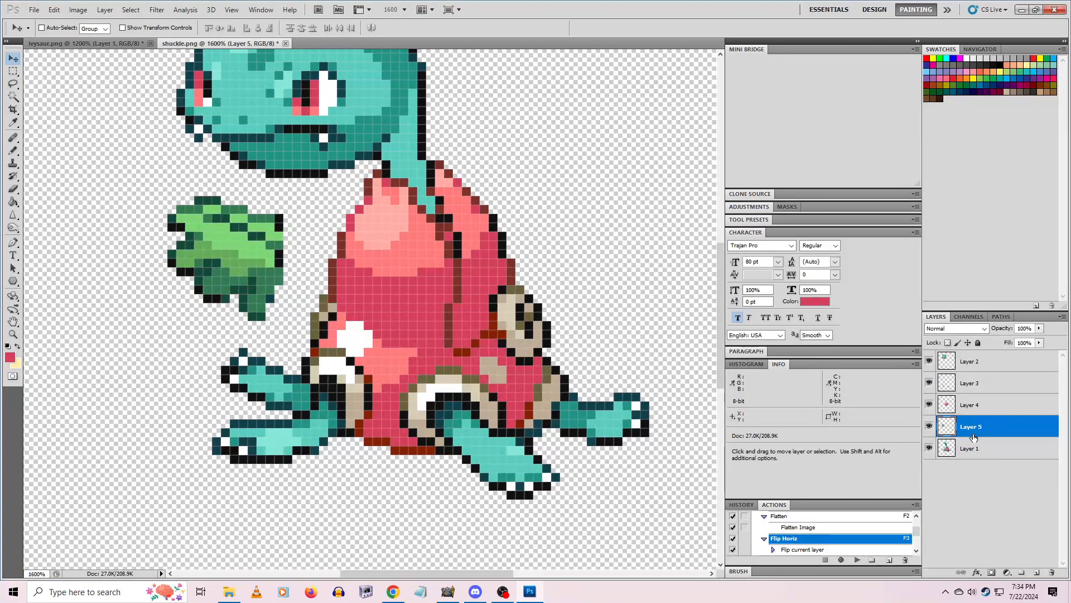
drag(974, 437, 974, 456)
drag(305, 329, 367, 374)
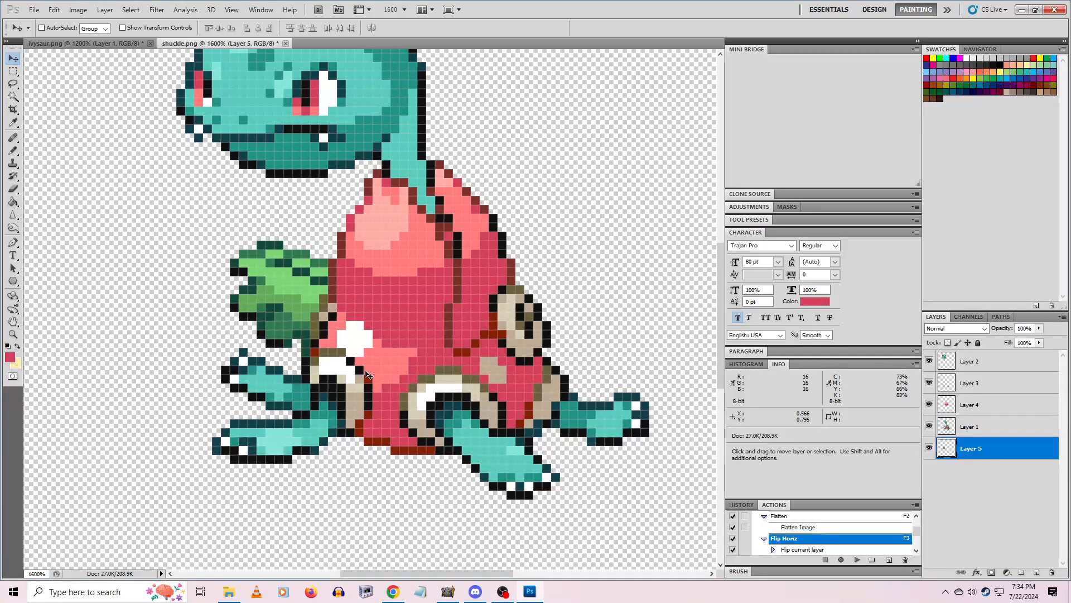
Nudge the leaf two pixels left and three pixels up behind the bulb and shell
key(Left)
key(Left)
key(Up)
key(Up)
key(Up)
key(Left)
key(Right)
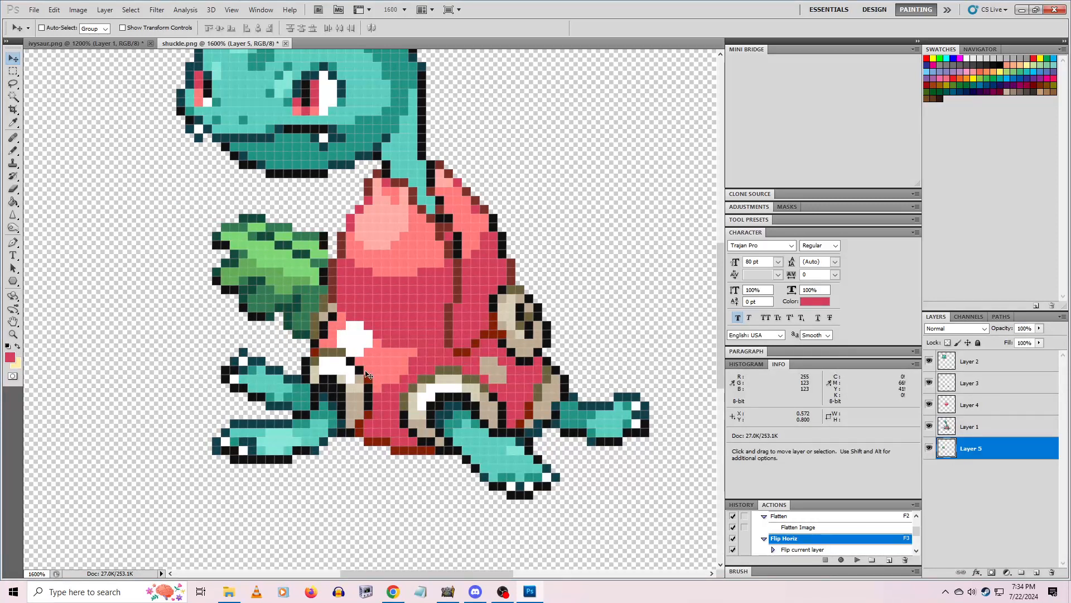
key(Right)
key(Left)
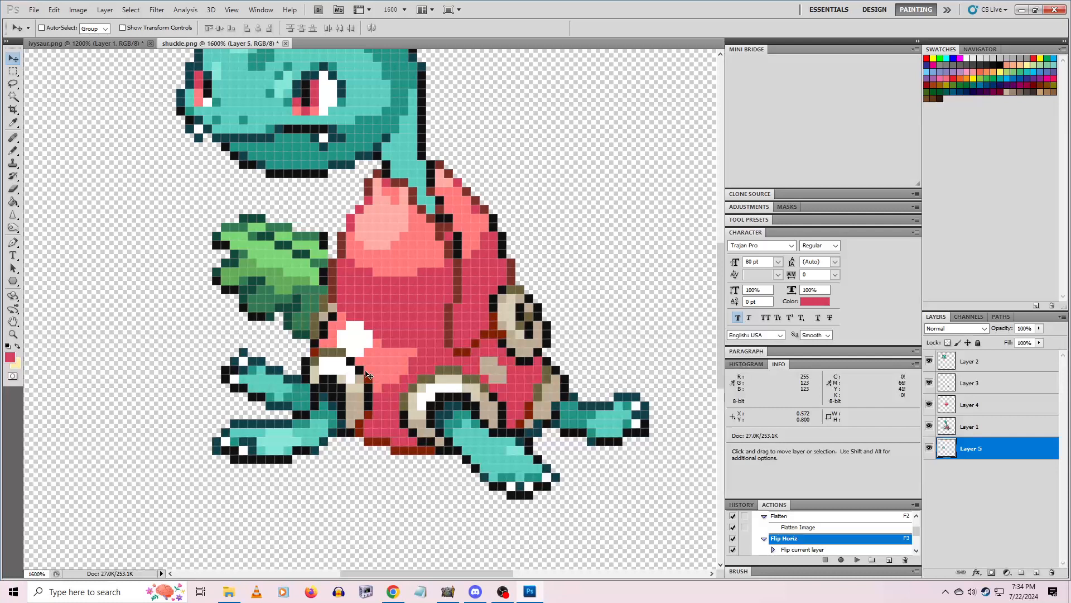
click(13, 189)
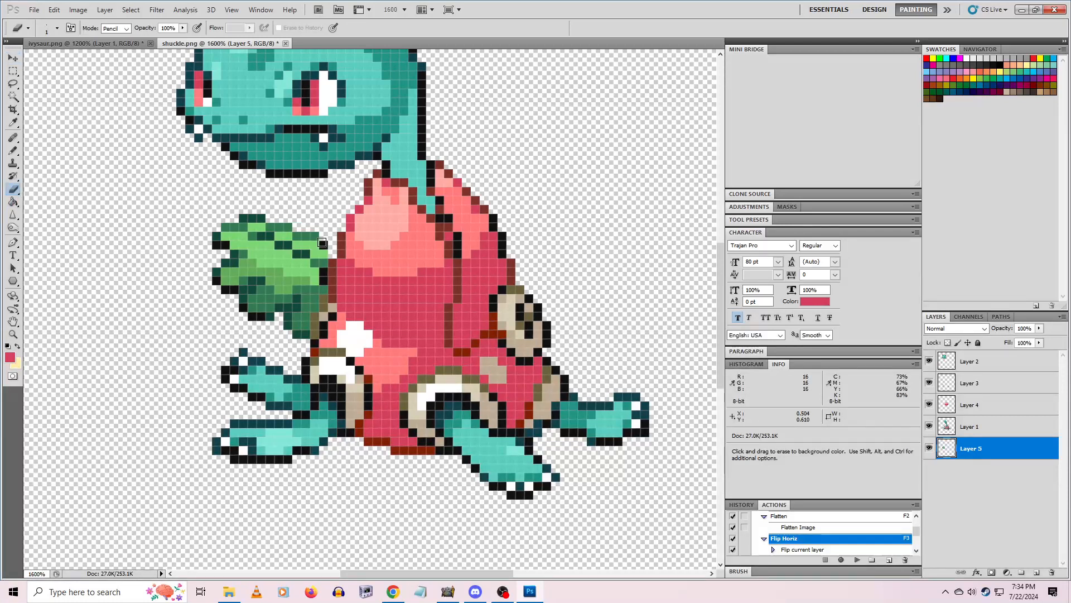
key(ctrl+Down)
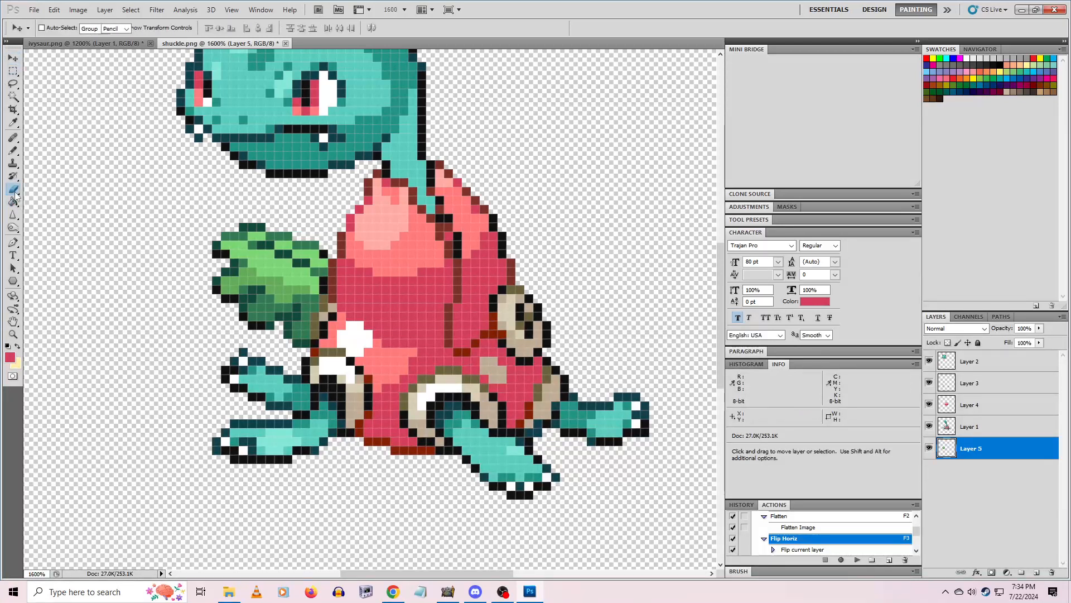
key(ctrl+Up)
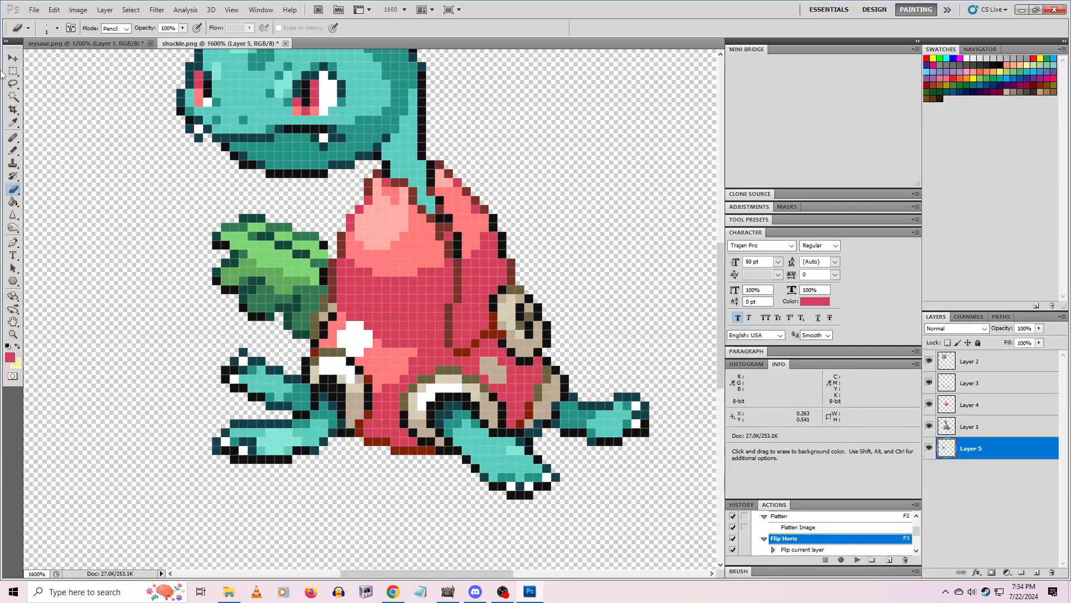
Move the leaf on Layer 5 down two sprite pixels behind the bulb and shell
click(12, 58)
mouse_move(350, 274)
mouse_down()
mouse_move(305, 258)
mouse_move(350, 279)
mouse_move(332, 284)
mouse_move(350, 293)
mouse_up()
Lasso the right leaf in ivysaur.png and copy it into shuckle.png as a new layer
click(84, 43)
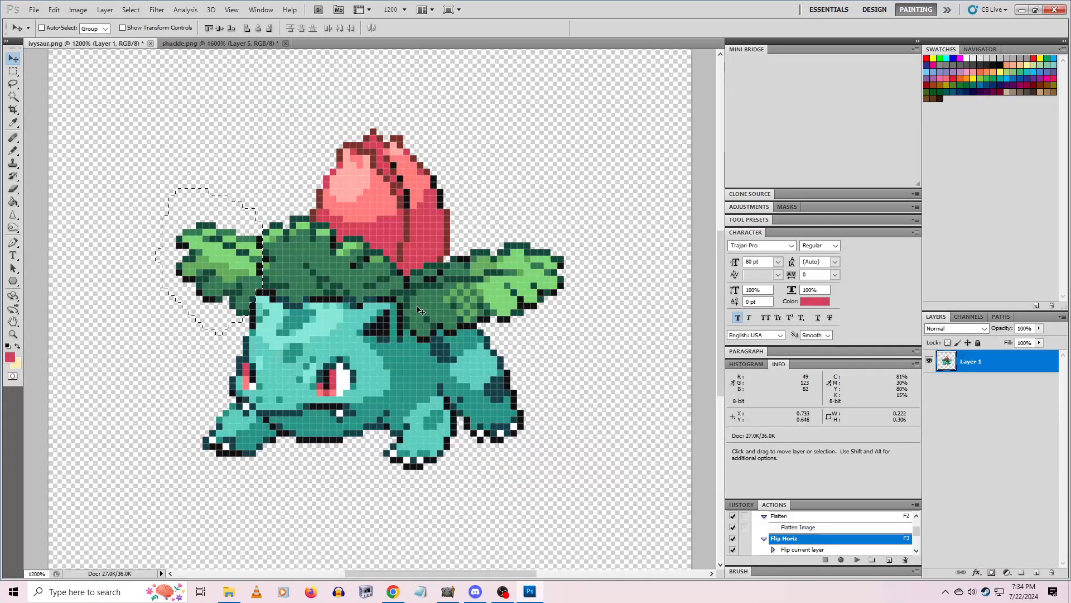
click(12, 83)
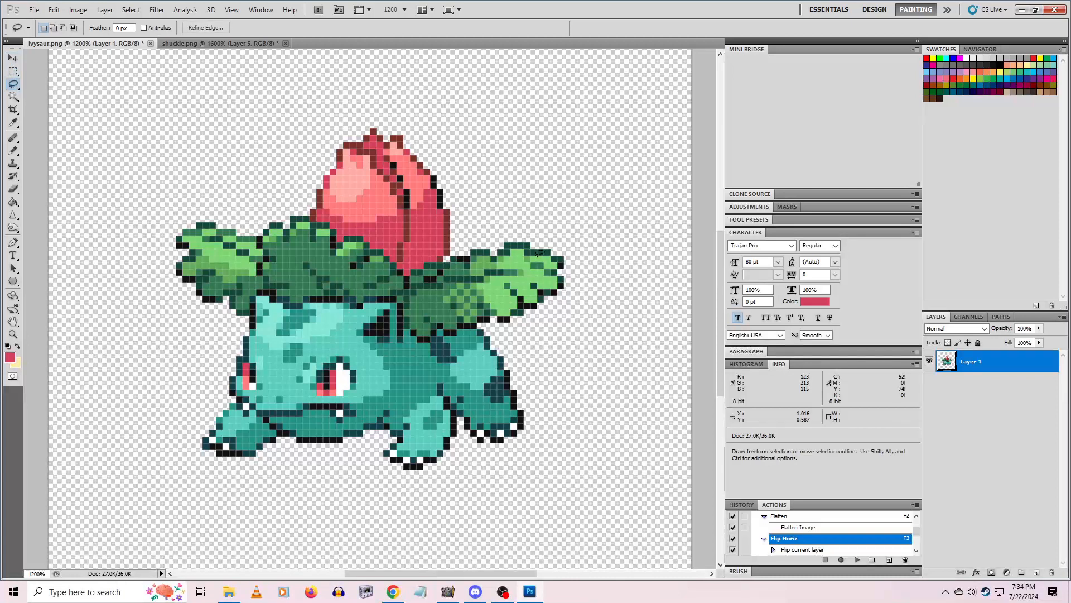
mouse_move(578, 231)
mouse_down()
mouse_move(465, 229)
mouse_move(413, 271)
mouse_up()
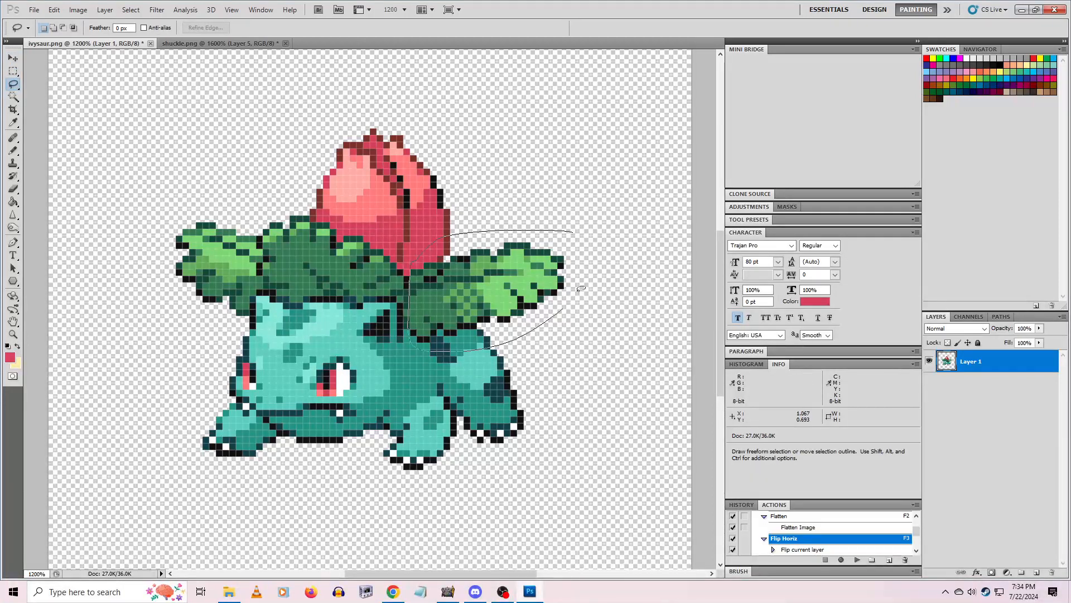
drag(581, 288, 587, 264)
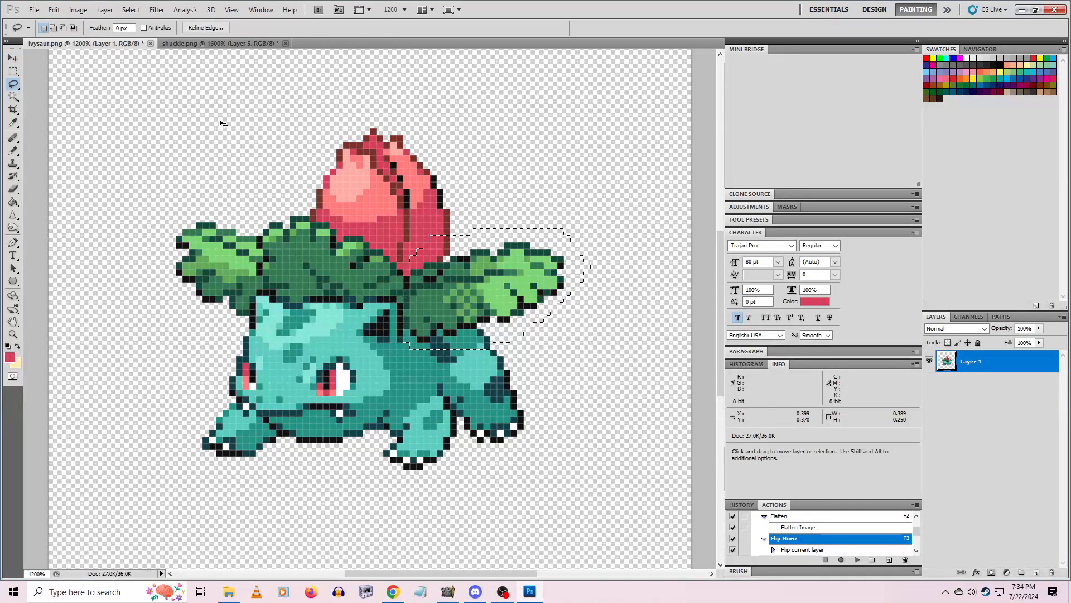
key(ctrl+c)
click(217, 44)
key(ctrl+v)
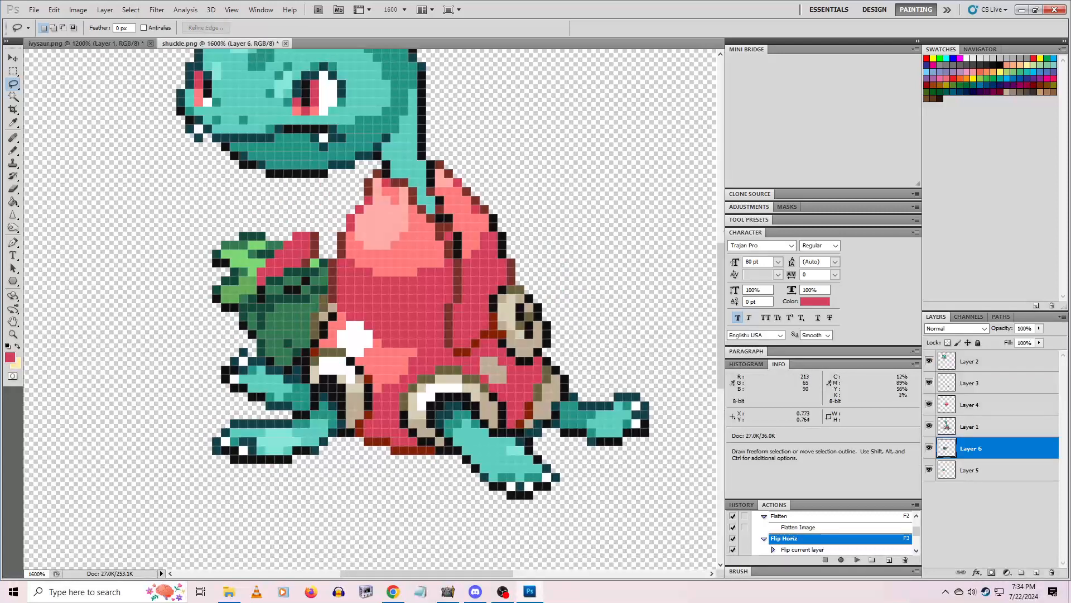
Move the pasted leaf clear of the body and erase its leftover red bulb and teal body pixels
key(v)
drag(281, 299, 548, 212)
click(13, 83)
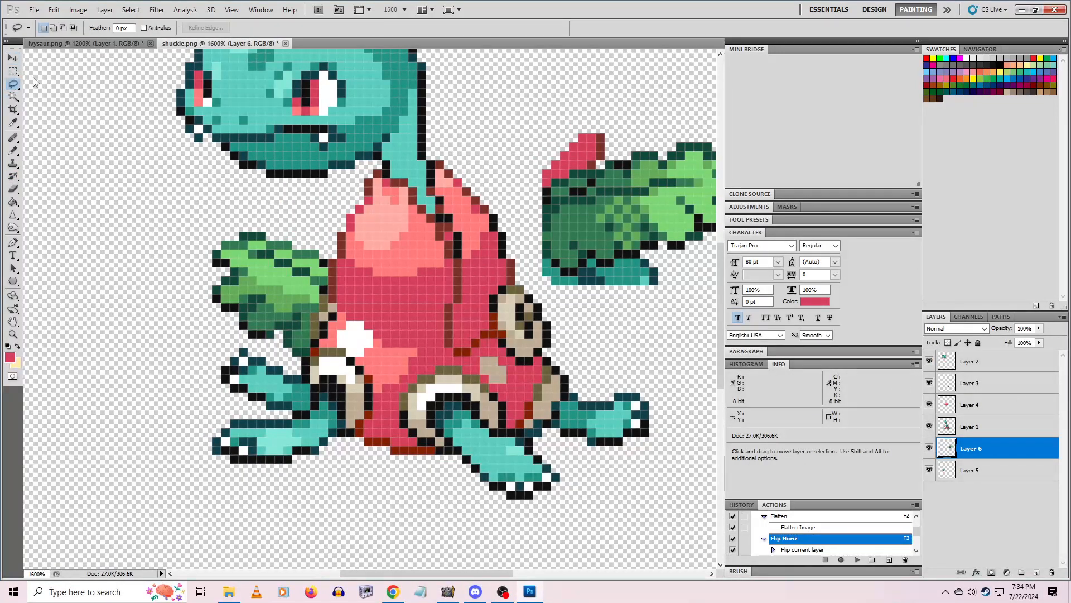
click(13, 188)
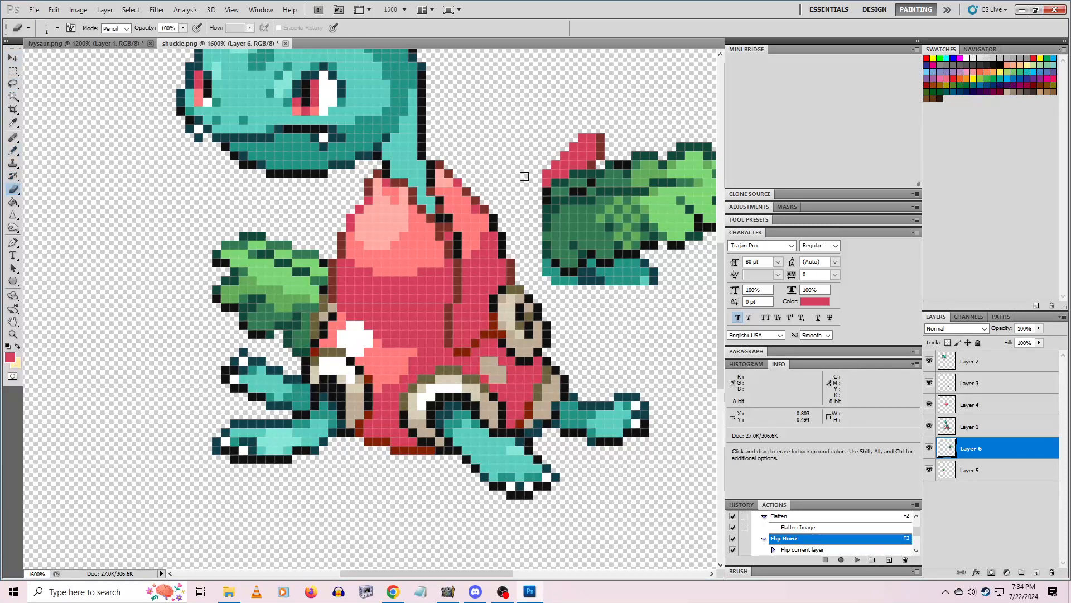
mouse_move(547, 182)
mouse_down()
mouse_move(594, 166)
mouse_move(562, 159)
mouse_move(611, 155)
mouse_move(546, 152)
mouse_move(610, 150)
mouse_move(559, 144)
mouse_move(609, 136)
mouse_move(555, 137)
mouse_up()
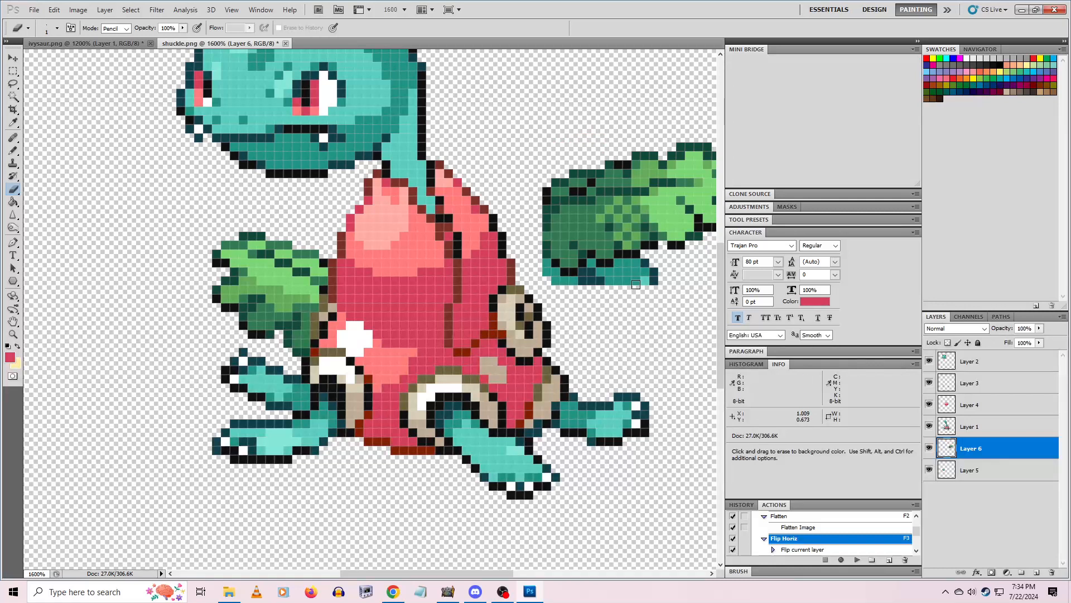
click(554, 283)
mouse_move(581, 276)
mouse_down()
mouse_move(608, 283)
mouse_move(597, 278)
mouse_move(625, 276)
mouse_move(639, 277)
mouse_up()
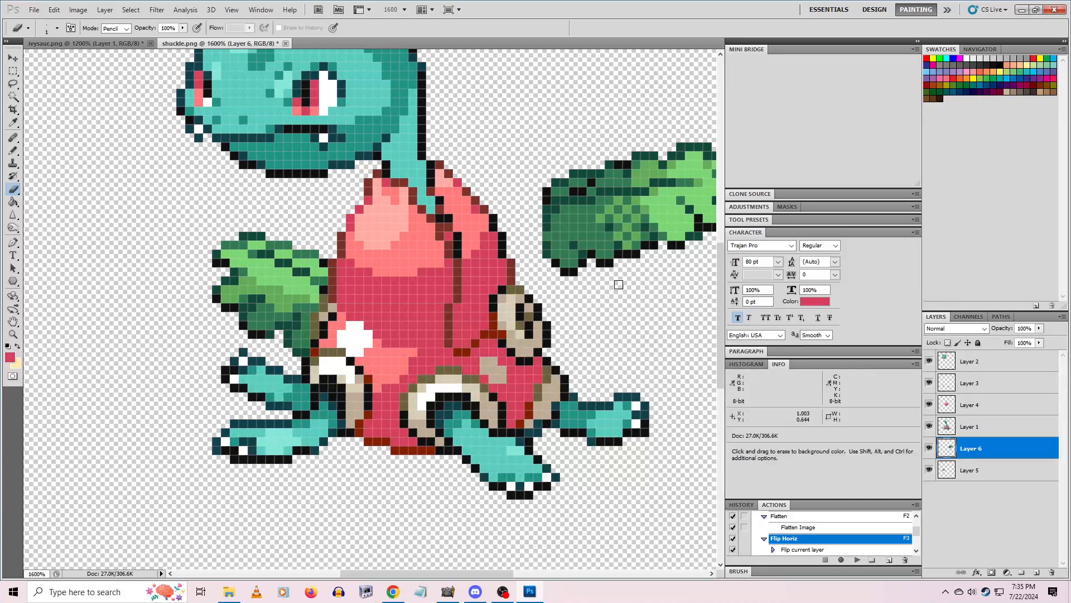
Position the cleaned leaf against the shell's right side and raise Layer 6 above Layer 1
click(10, 59)
drag(610, 221, 592, 311)
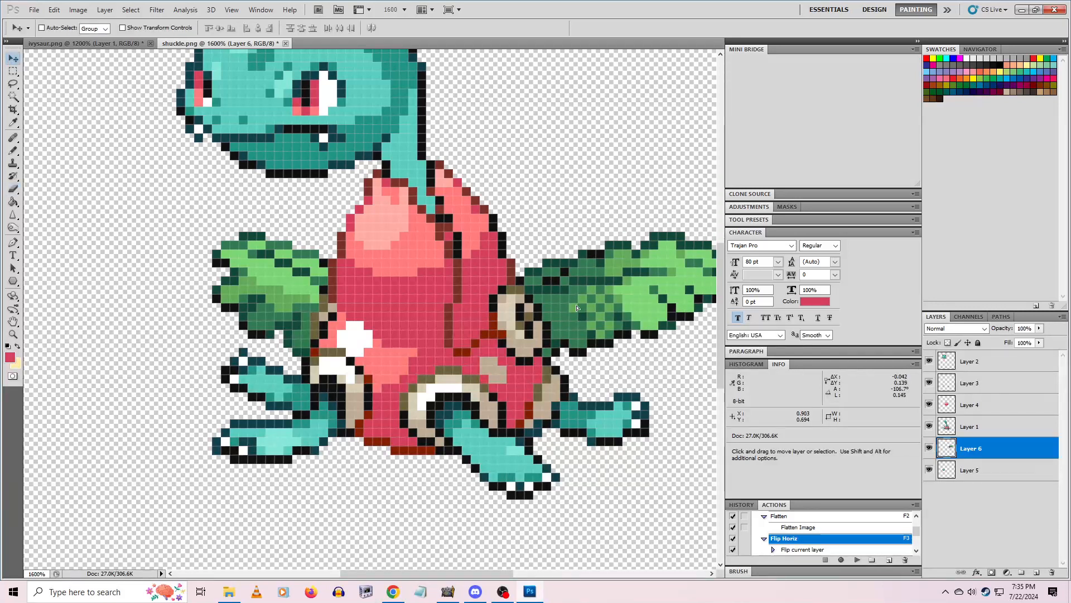
drag(438, 573, 476, 574)
click(13, 335)
click(496, 289)
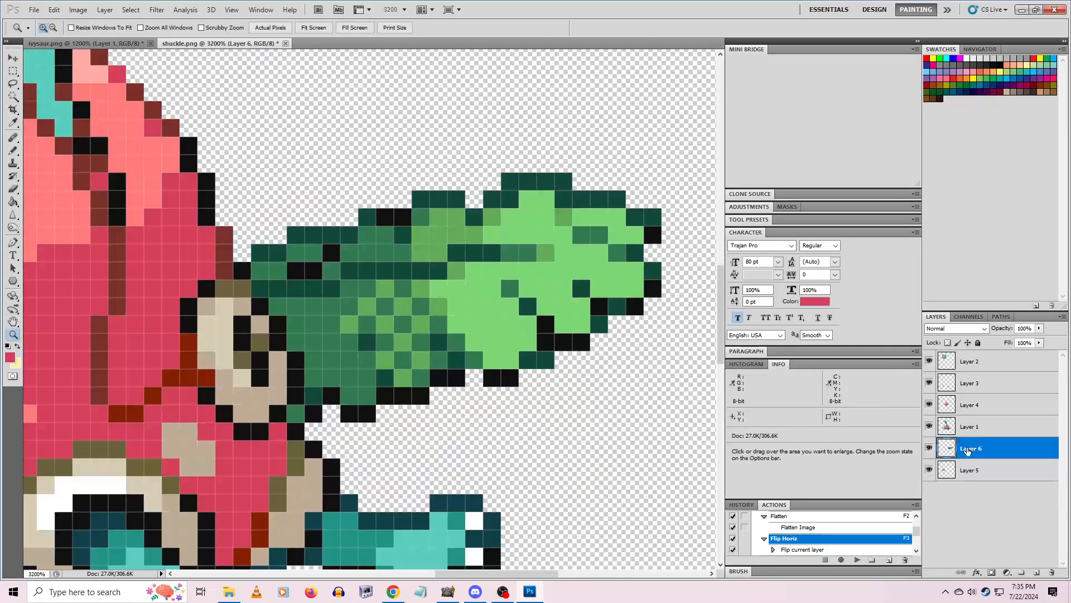
key(ctrl+bracketright)
Hide and show Layer 6 to examine how the right leaf overlaps the shell opening on Layer 1
right_click(359, 342)
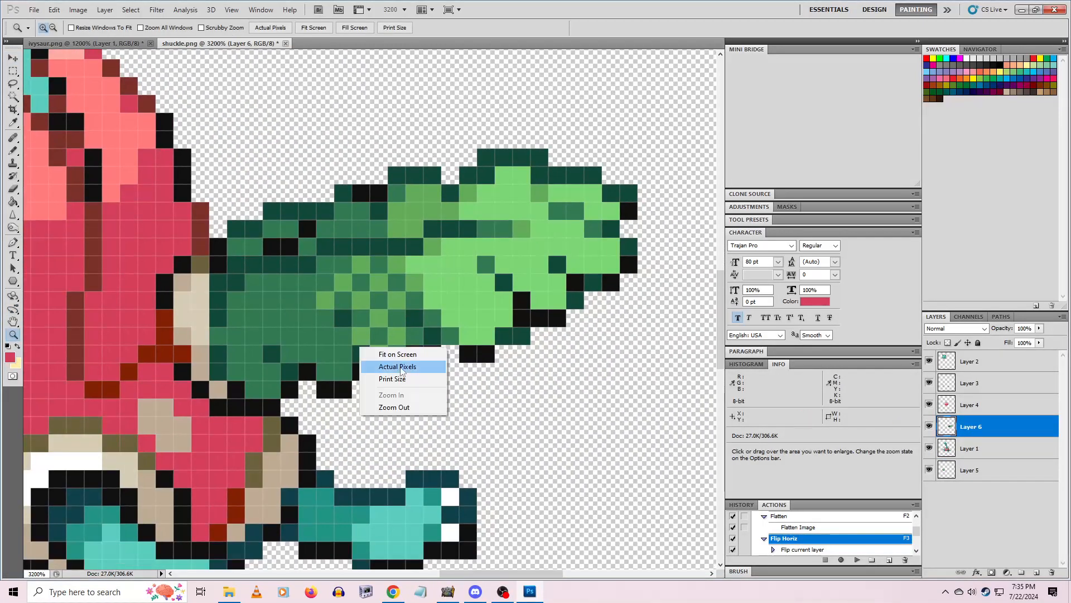
click(391, 376)
click(402, 324)
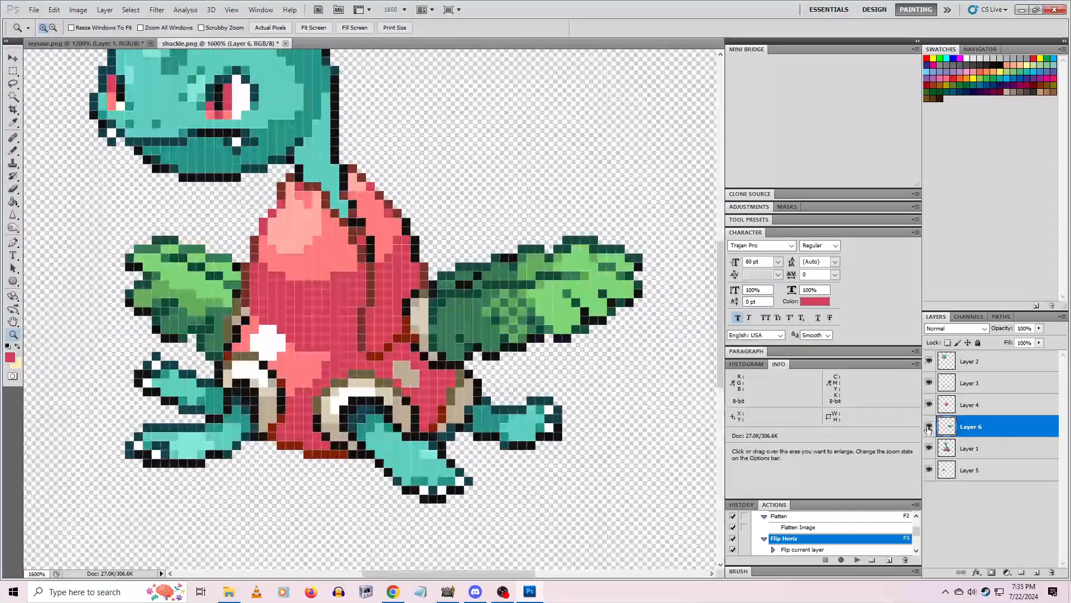
click(929, 427)
click(930, 427)
key(e)
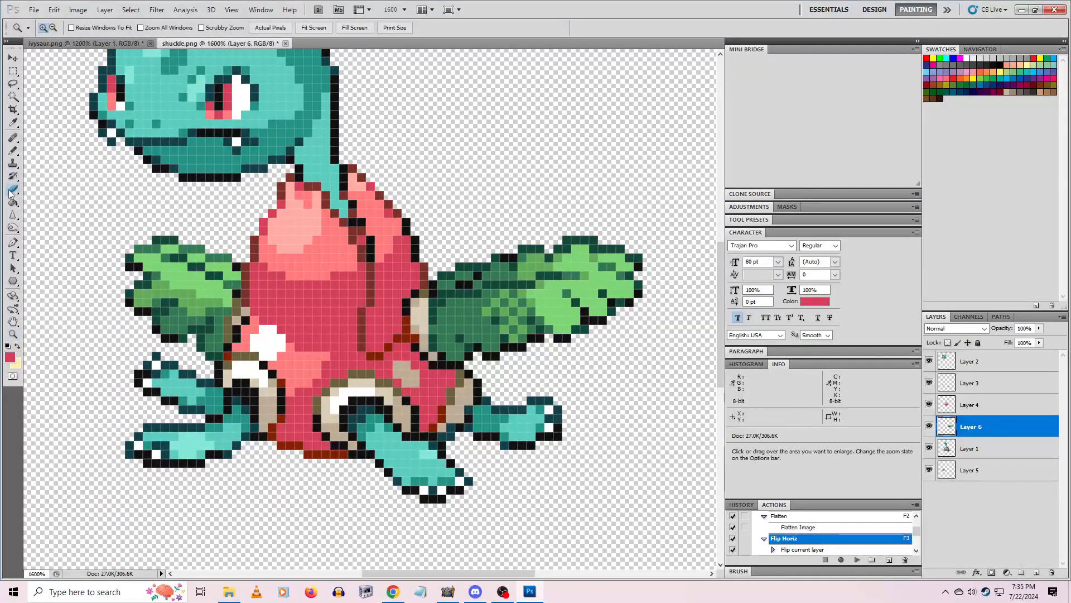
click(954, 447)
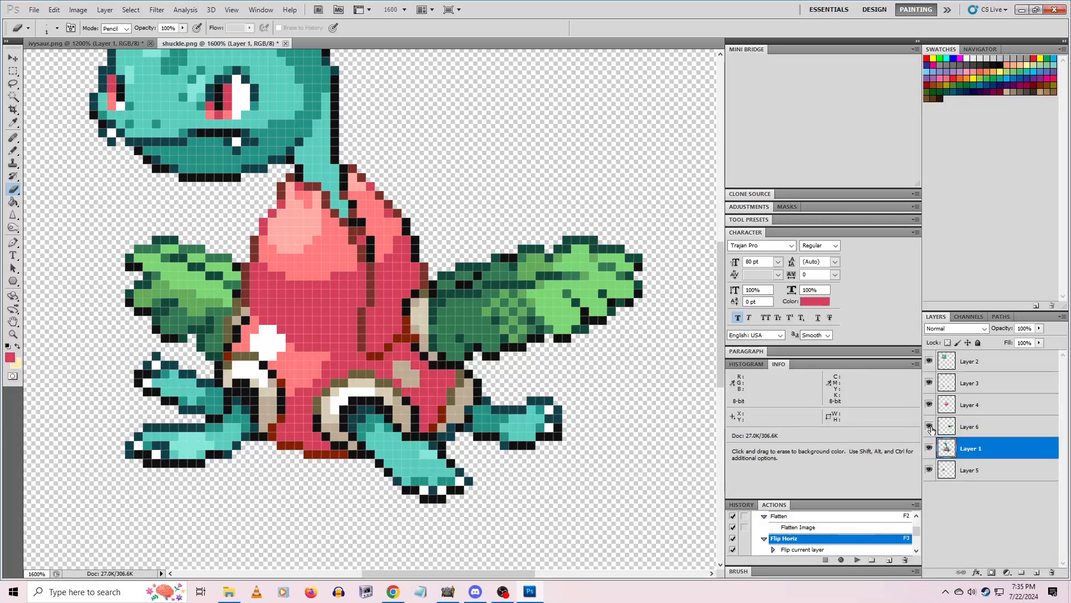
click(930, 426)
click(929, 426)
click(942, 432)
Erase the Layer 6 leaf pixels covering the upper rim and lower beige part of the shell's right opening
click(13, 333)
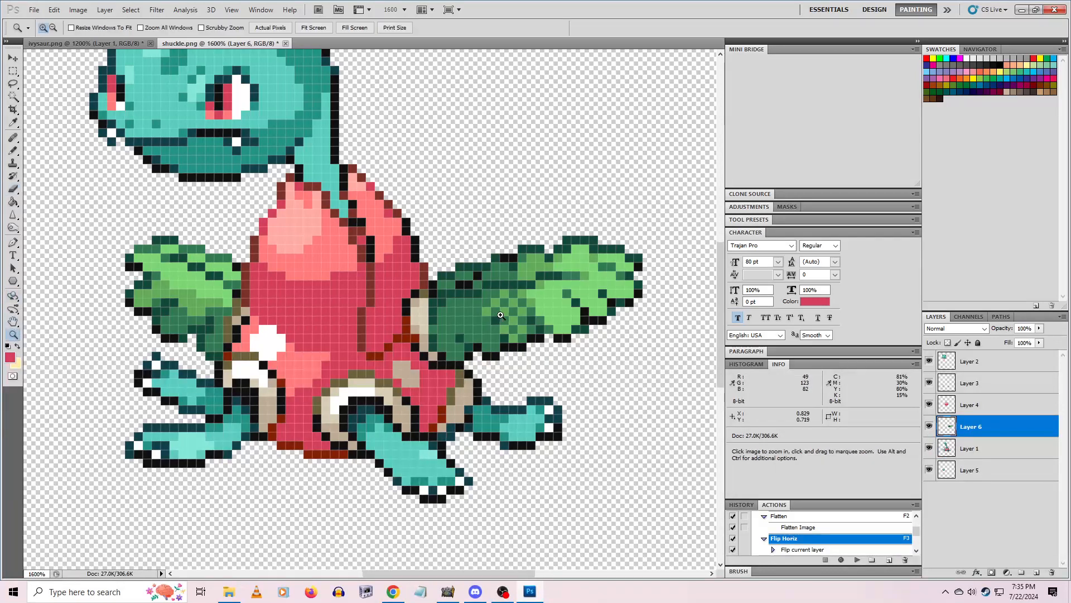
click(491, 309)
key(e)
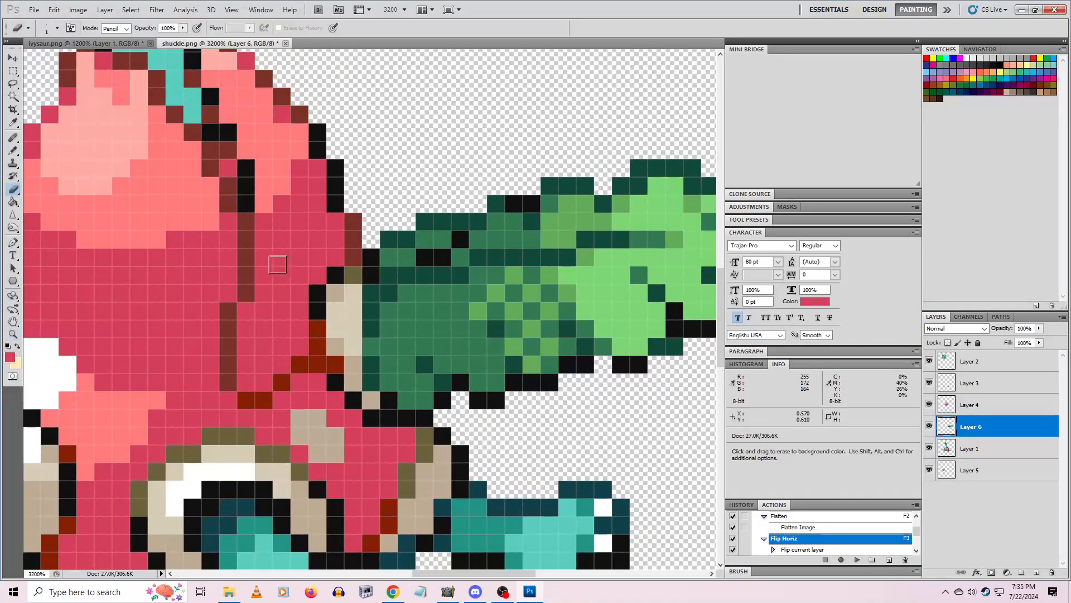
click(930, 427)
click(929, 426)
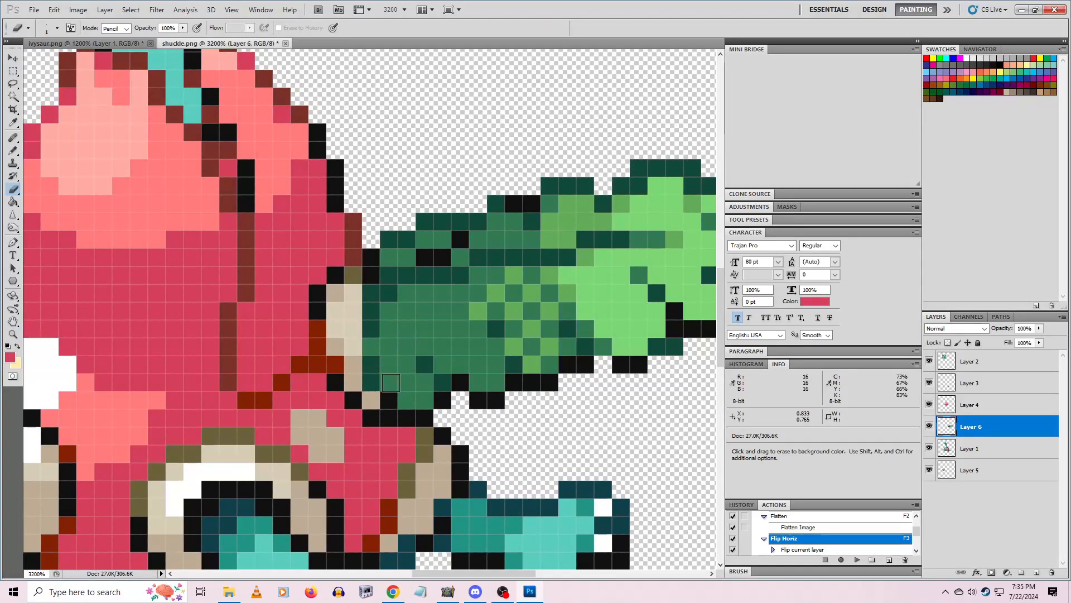
click(929, 427)
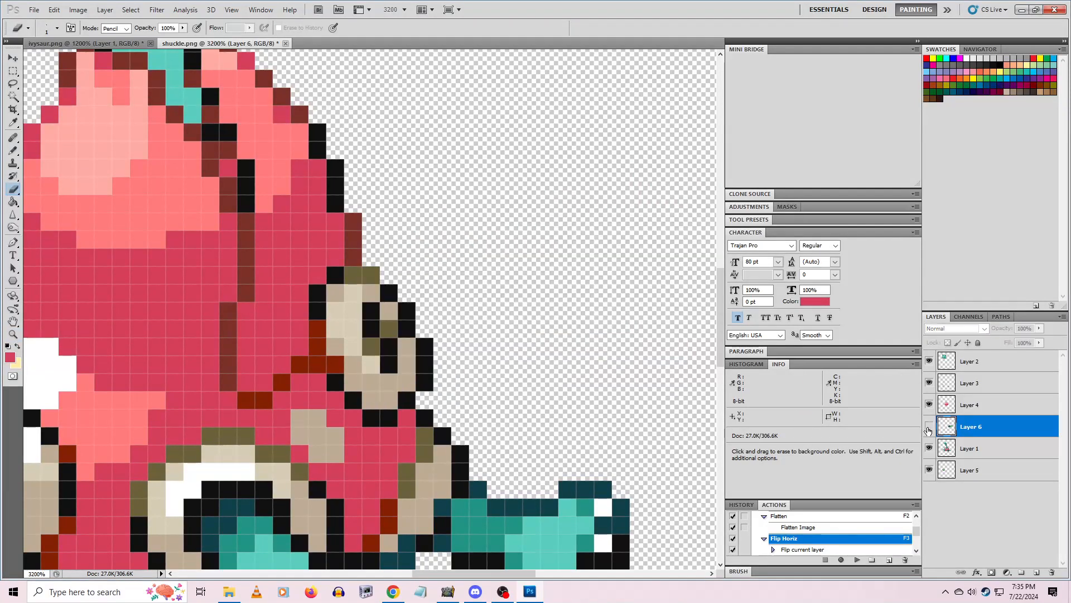
click(929, 427)
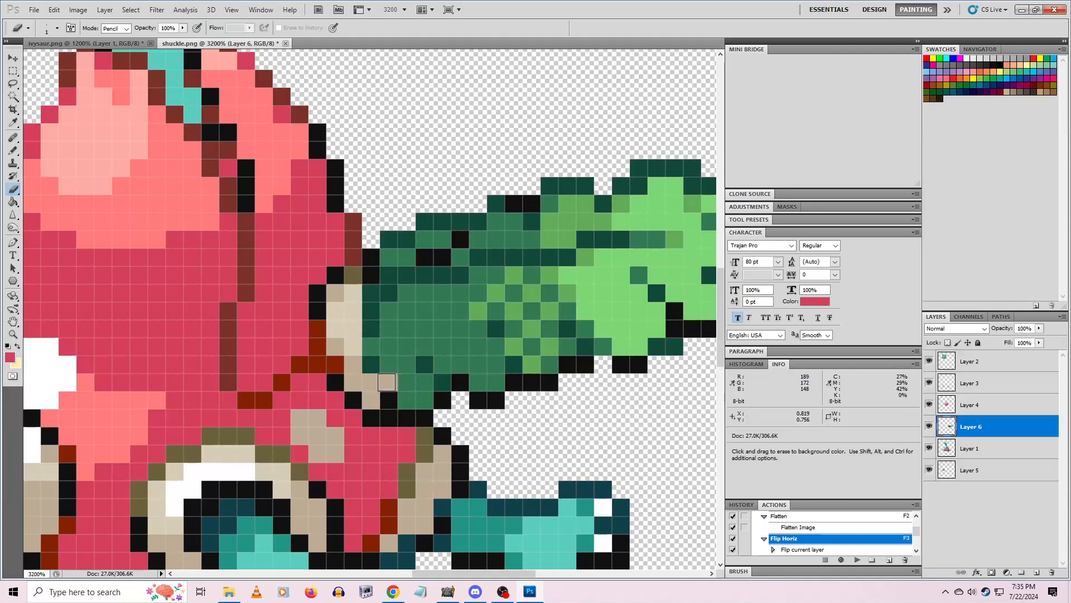
click(933, 429)
drag(372, 276, 368, 294)
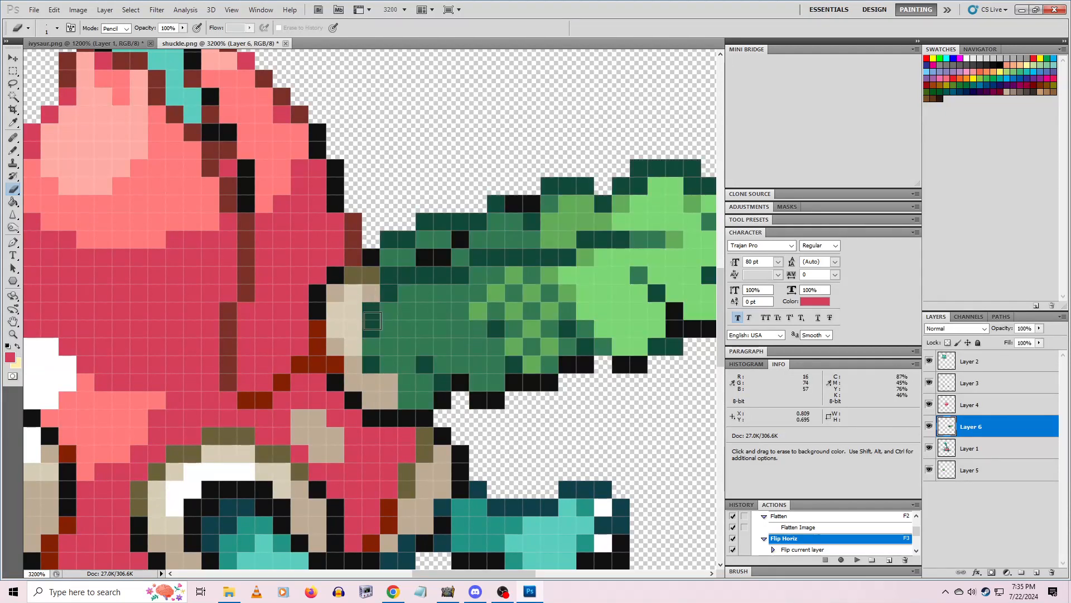
Erase the leaf's left edge pixels over the opening's black inner outline, checking against the shell with Layer 6 hidden
click(929, 428)
click(928, 427)
click(372, 365)
drag(371, 346, 371, 328)
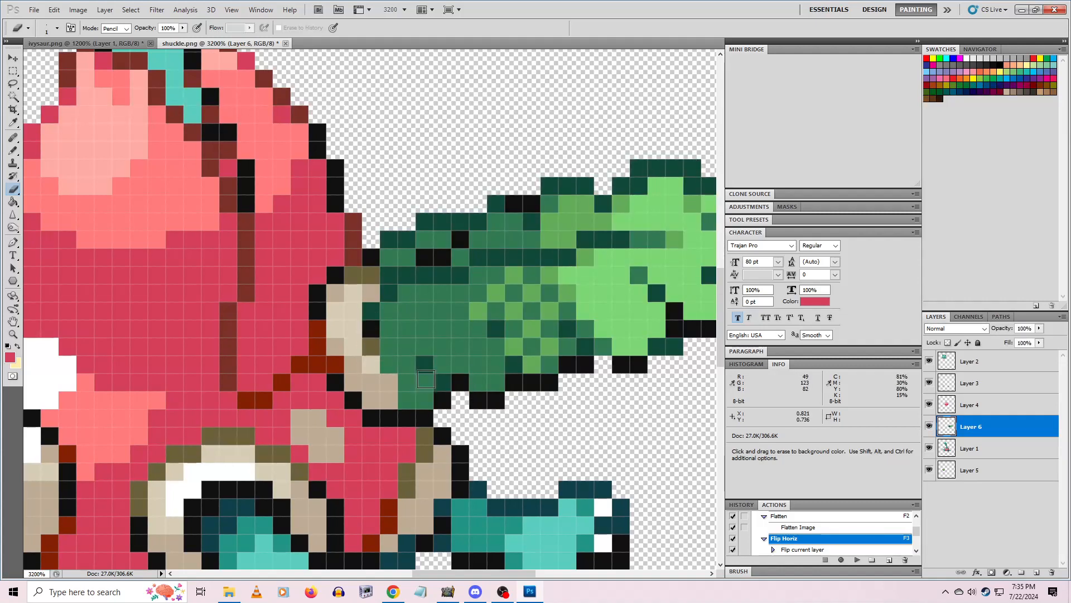
click(370, 309)
click(929, 427)
click(928, 427)
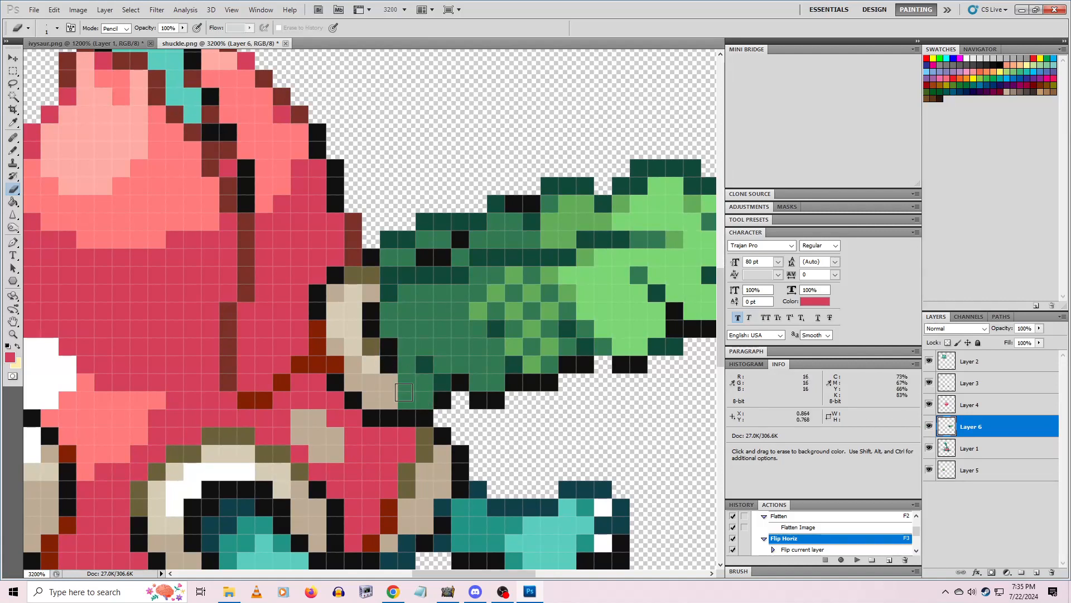
Erase the leaf's lower left corner over the opening's beige rim, comparing with Layer 6 hidden and shown
mouse_move(406, 384)
mouse_down()
mouse_move(404, 396)
mouse_move(424, 403)
mouse_up()
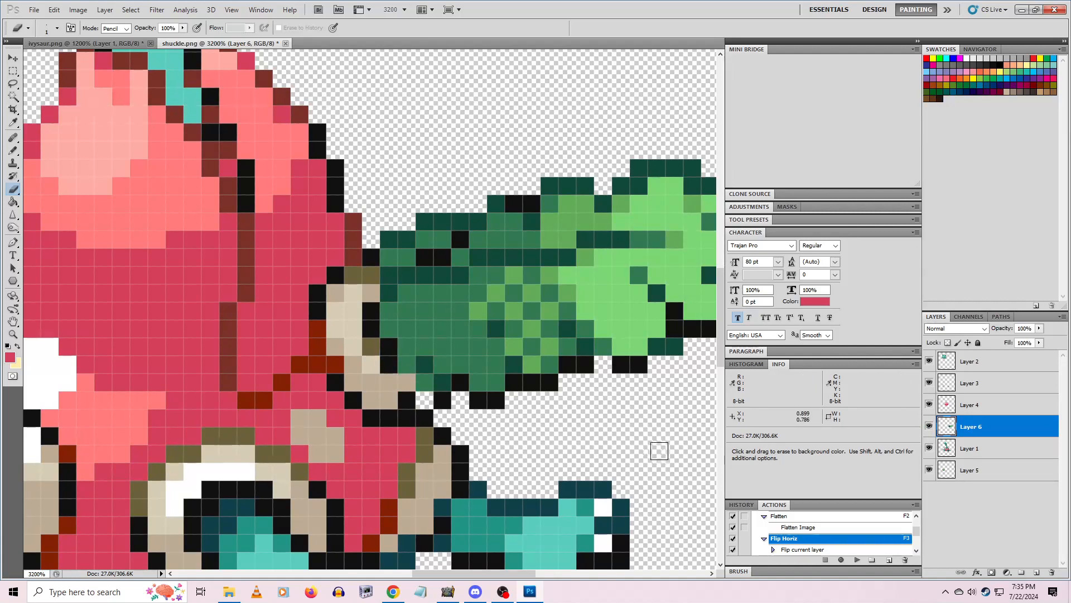
click(928, 426)
click(929, 426)
click(407, 418)
click(930, 426)
click(929, 426)
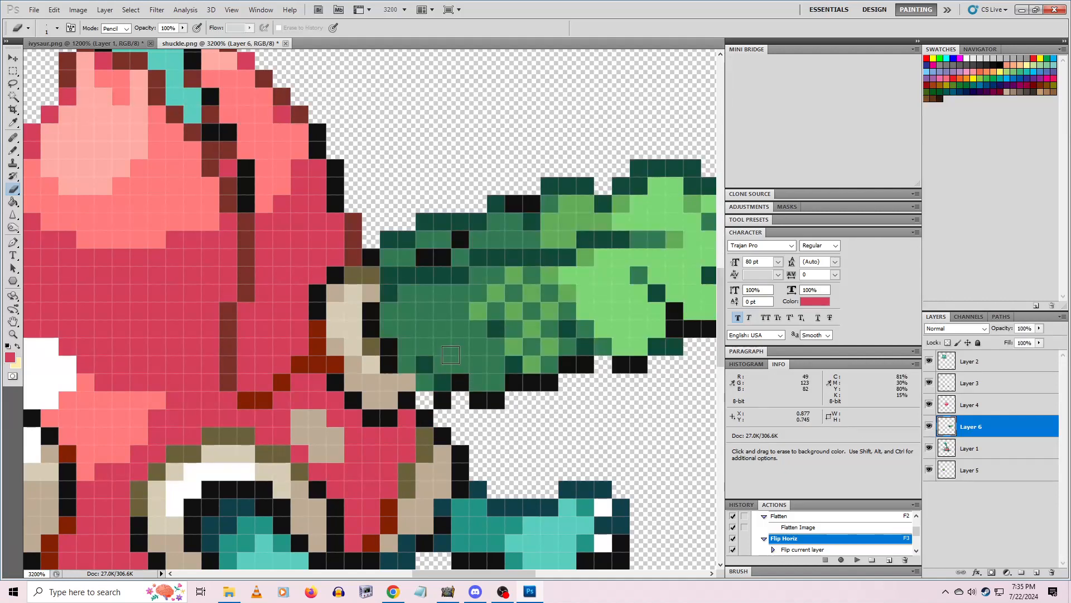
Erase the outermost pixels at the leaf's upper left corner to taper it toward the shell
click(389, 239)
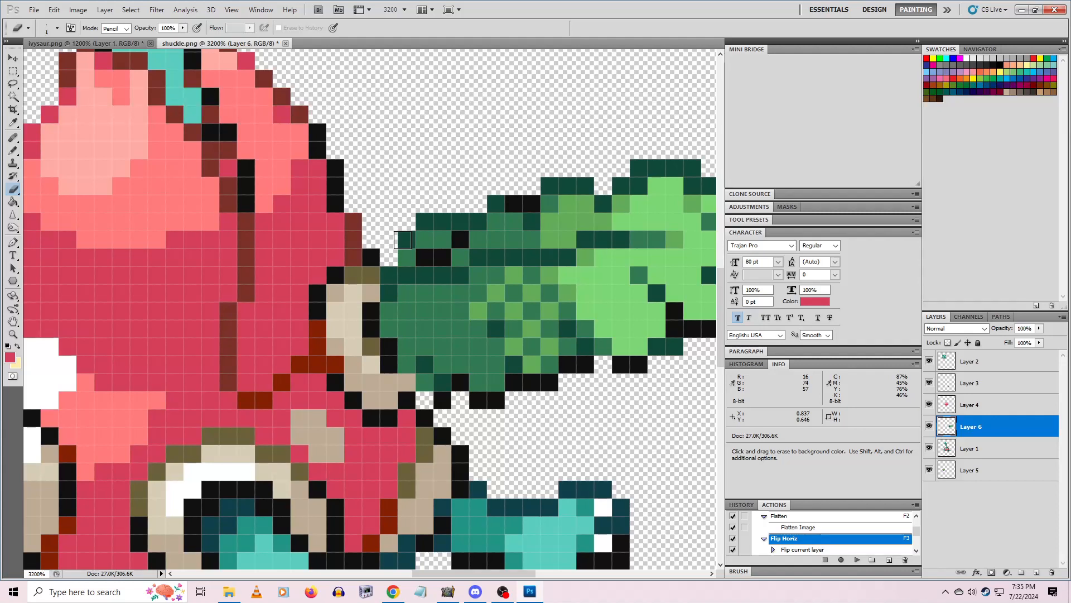
click(403, 240)
click(422, 223)
key(o)
click(442, 221)
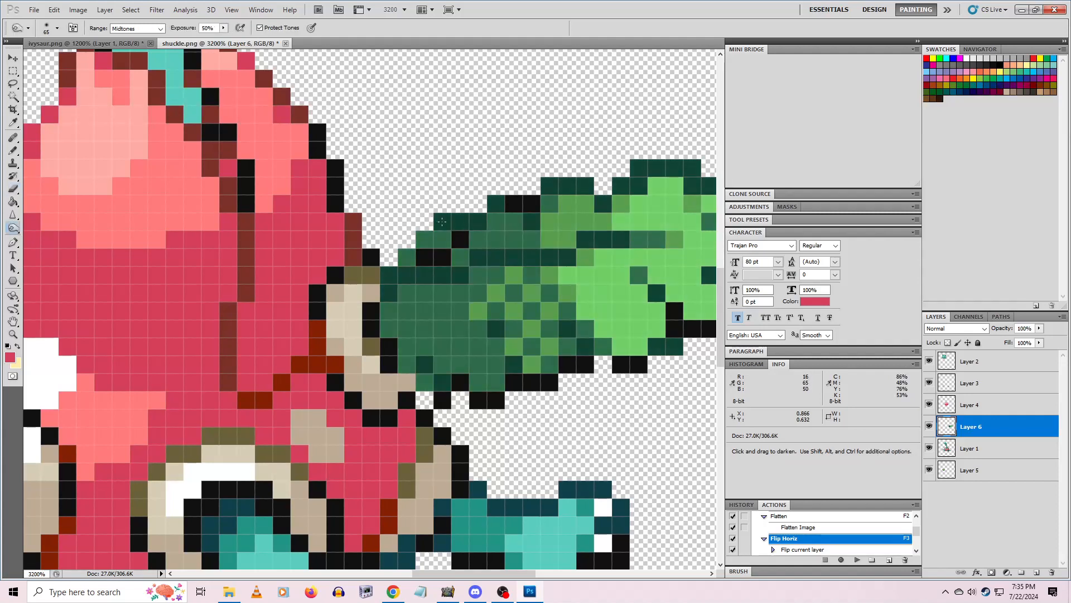
key(ctrl+z)
Redraw the leaf's trimmed upper and lower left edges in its sampled dark green outline color and erase the stray black pixel below
key(i)
click(434, 230)
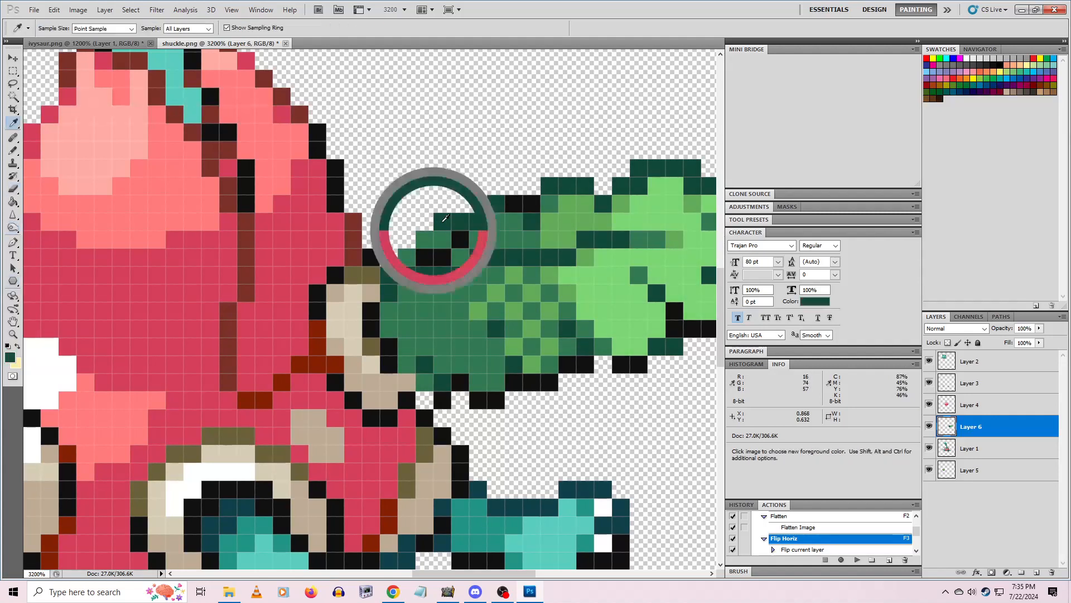
click(14, 152)
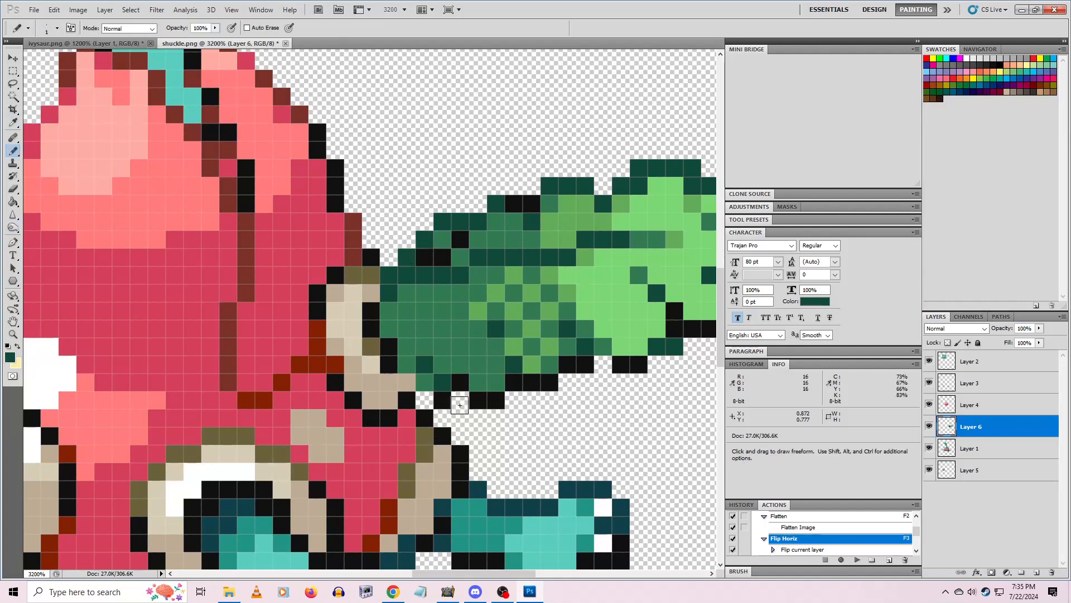
drag(406, 367, 424, 385)
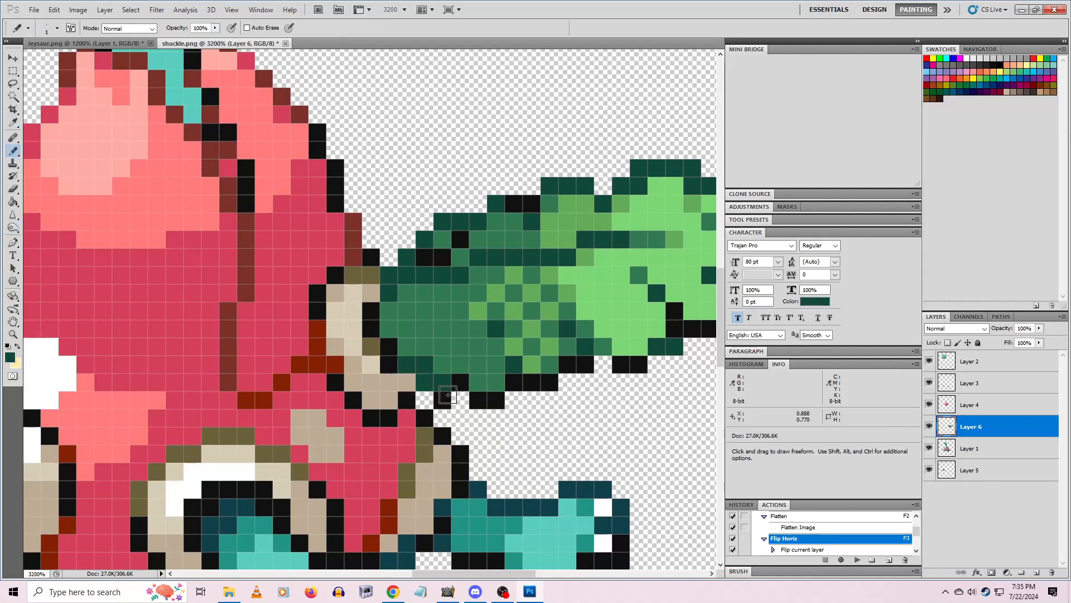
key(e)
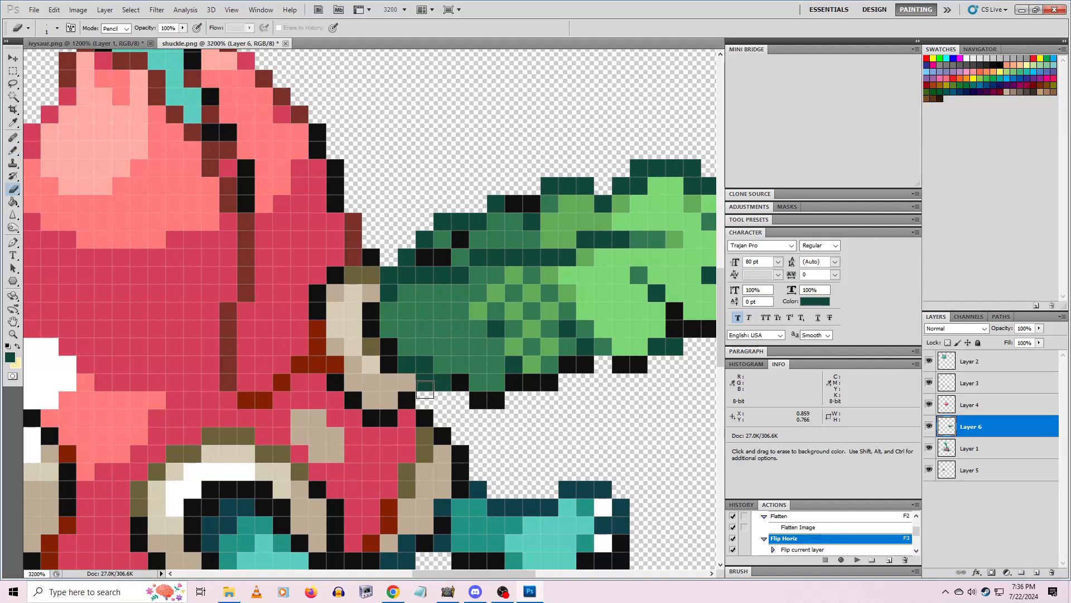
Clean up the leaf's lower left edge pixels using the black sampled from its bottom outline
click(424, 389)
key(i)
click(462, 379)
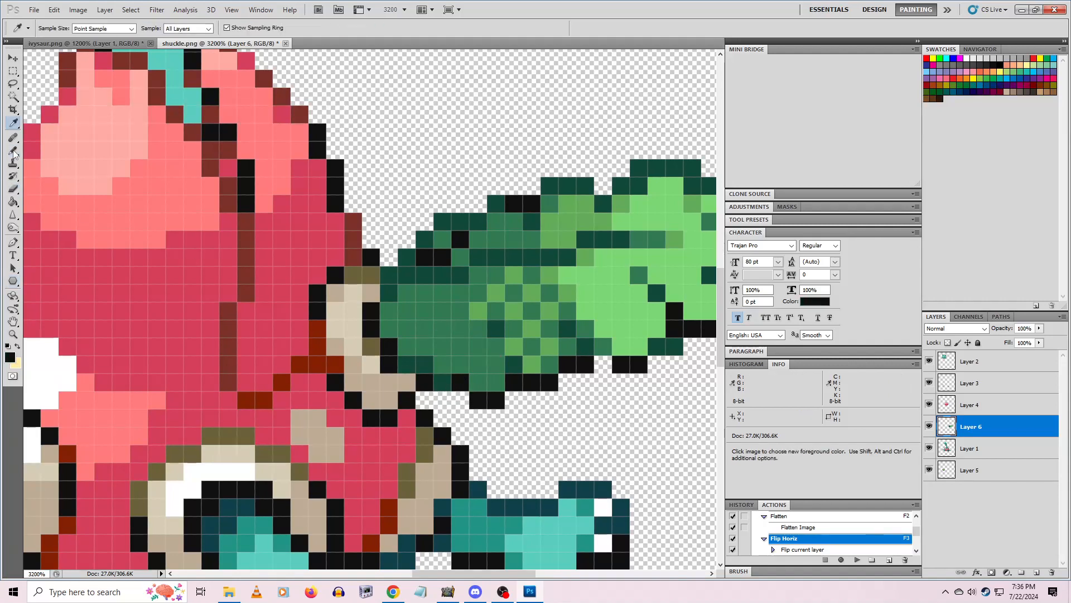
click(14, 152)
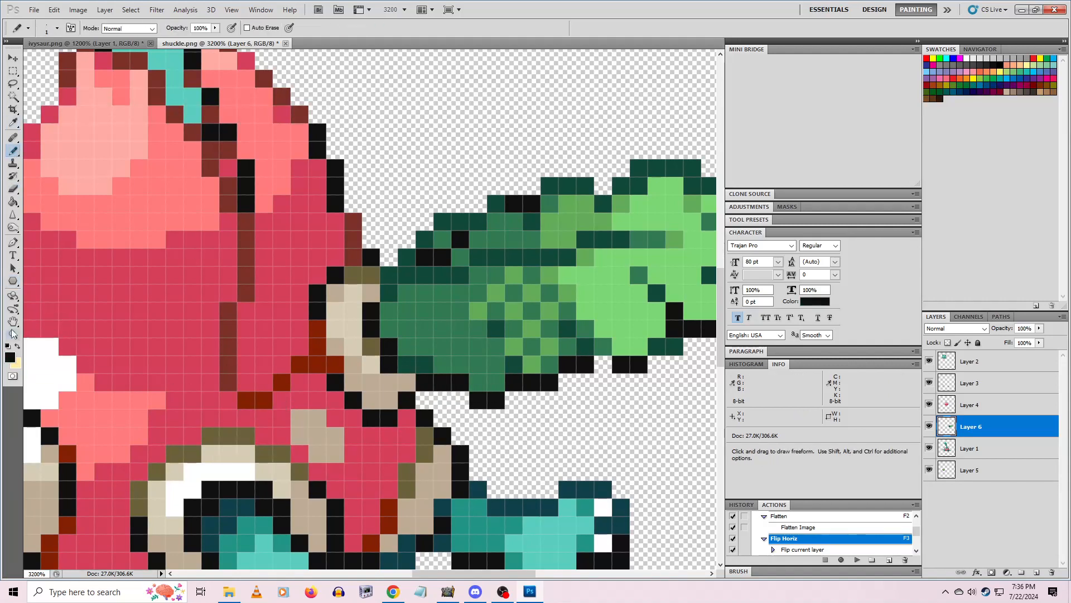
Examine the whole sprite at reduced zoom and compare it with Layer 6 and Layer 4 hidden and shown
double_click(14, 334)
click(375, 329)
click(375, 349)
click(375, 352)
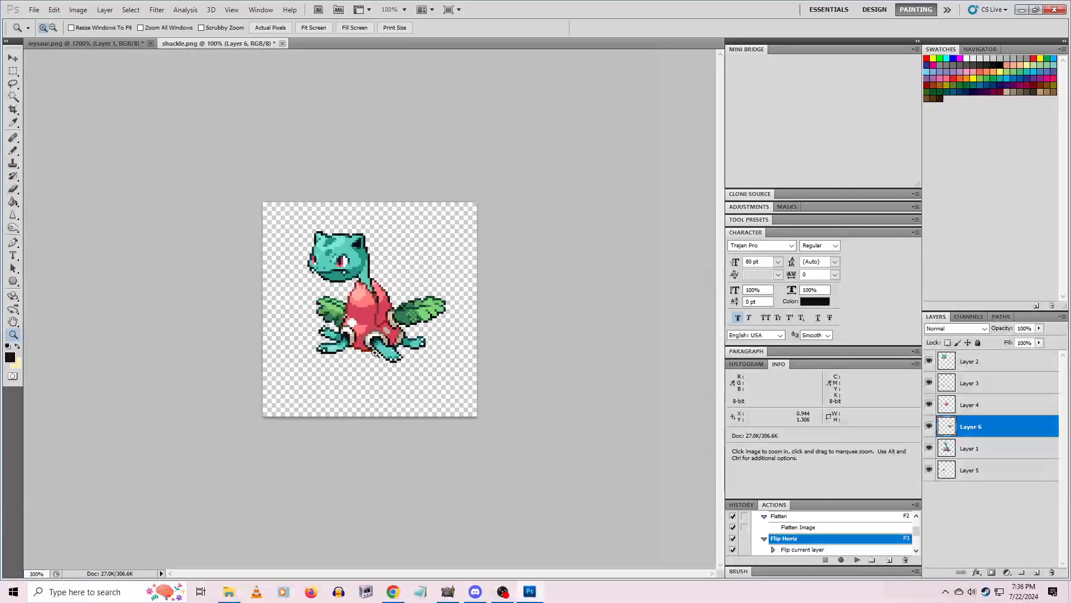
click(402, 385)
click(423, 411)
click(391, 368)
click(390, 363)
click(400, 371)
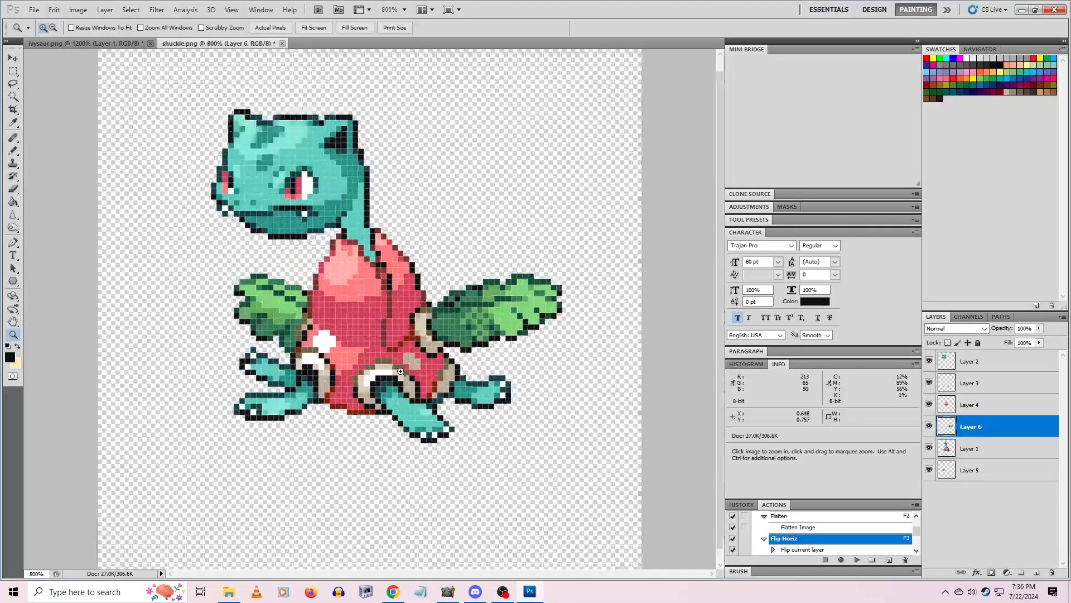
click(401, 371)
click(401, 371)
click(929, 426)
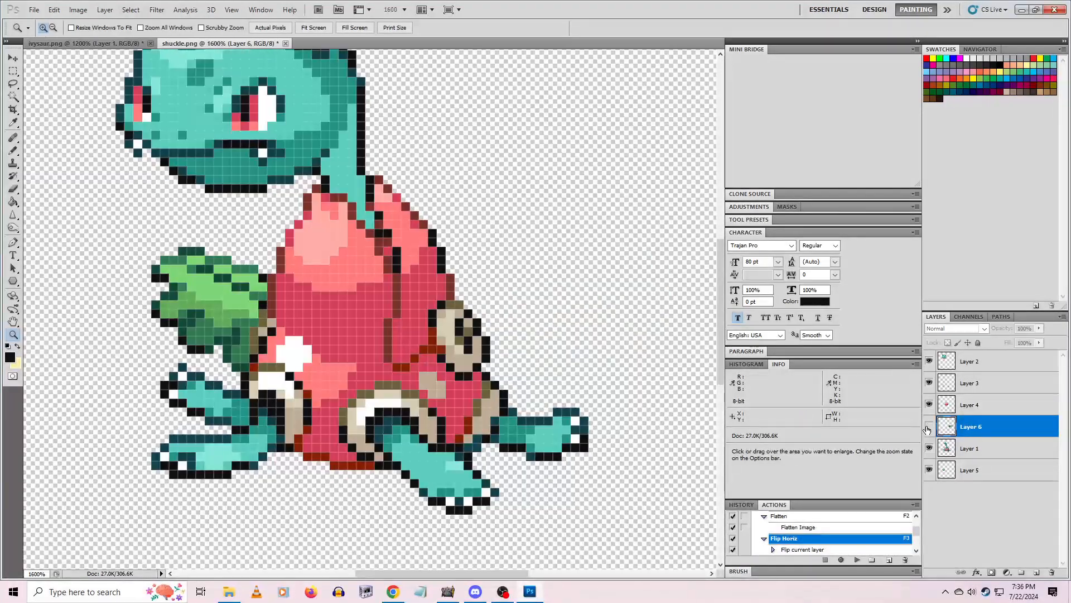
click(929, 426)
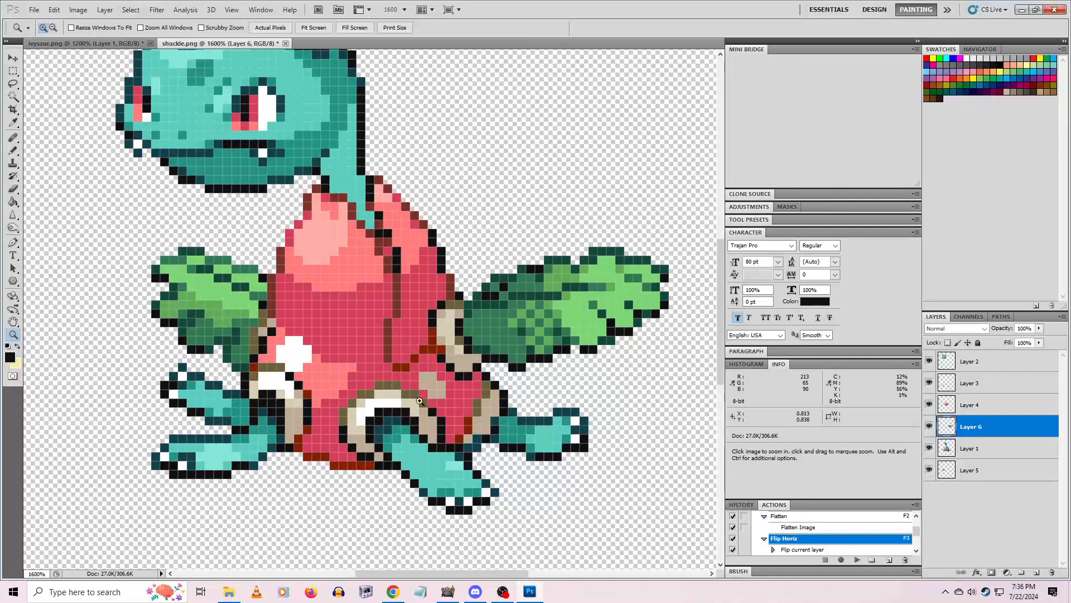
click(930, 405)
click(930, 405)
Paint over the rust-brown seam below the bulb on Layer 1 with sampled crimson, checking with the layer hidden
click(987, 406)
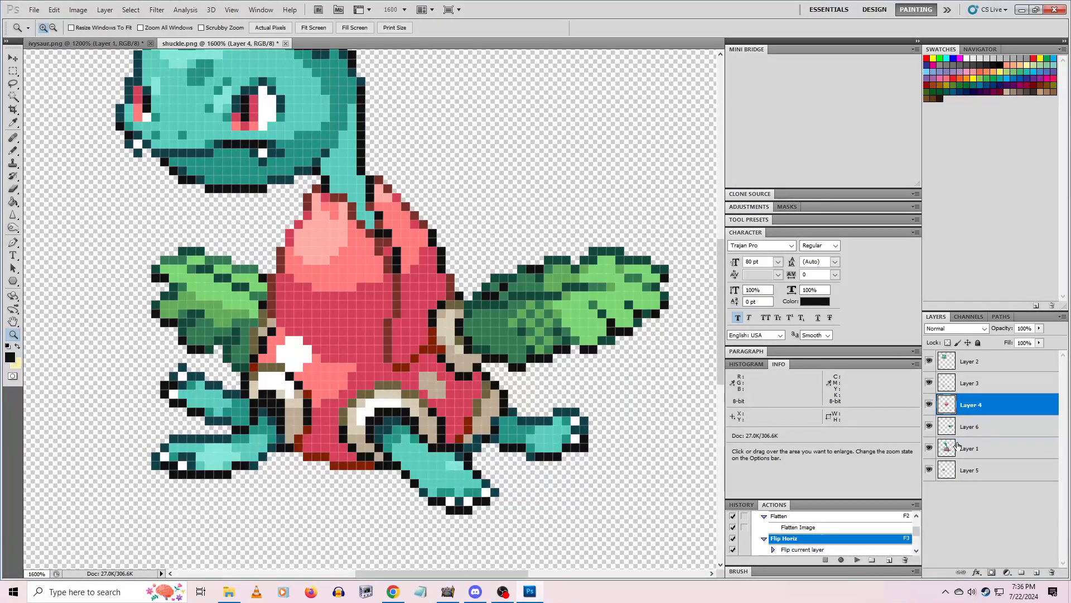
click(982, 448)
key(i)
click(365, 371)
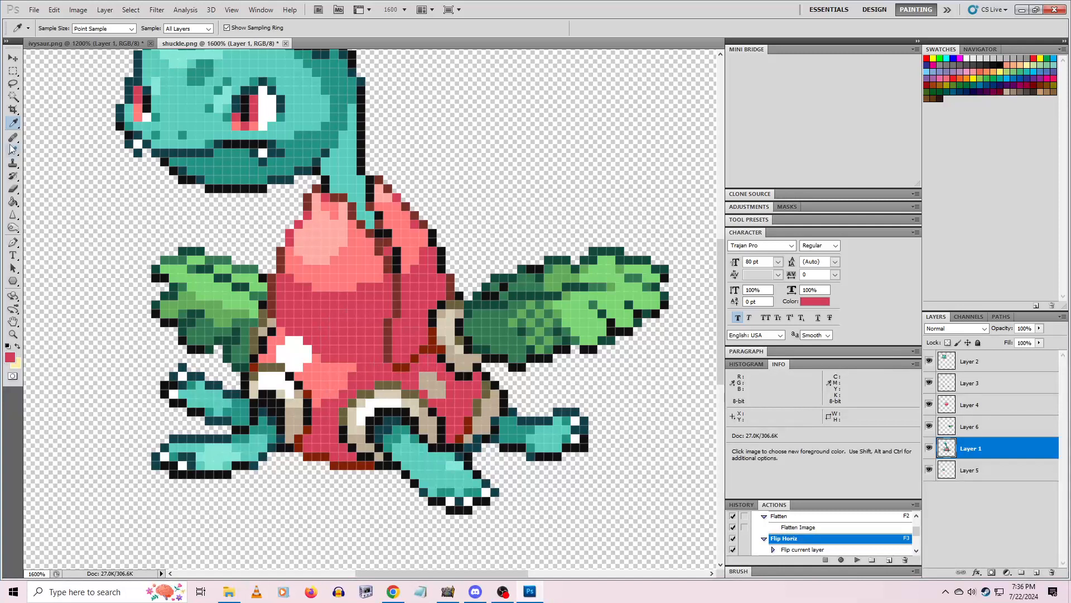
click(13, 149)
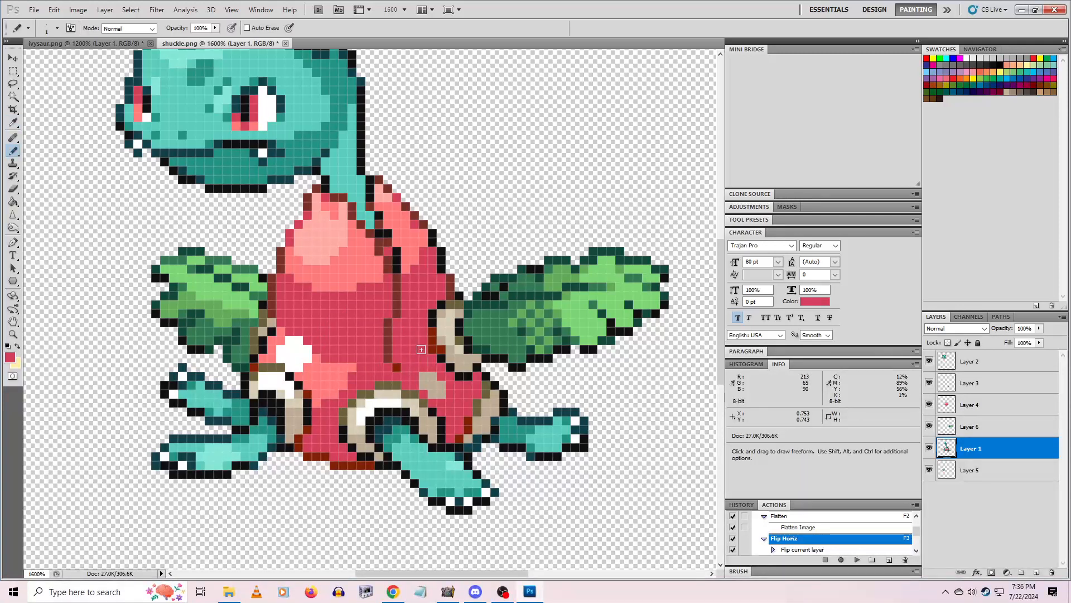
click(929, 448)
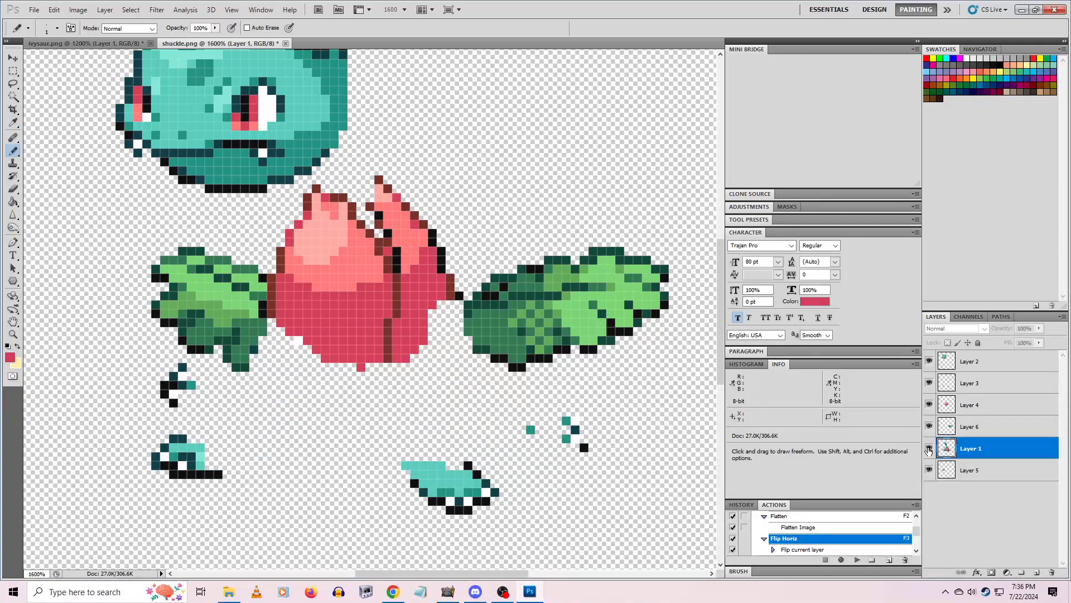
click(929, 449)
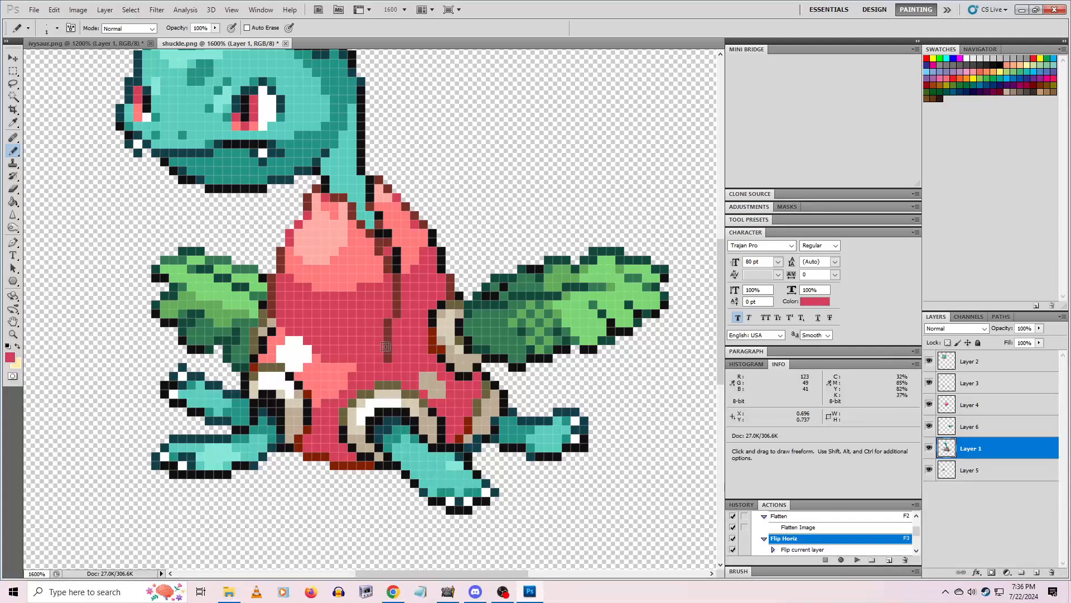
Make Layer 4 active and ready the Pencil with the rust-brown color sampled beside the upper opening's rim
key(i)
click(391, 344)
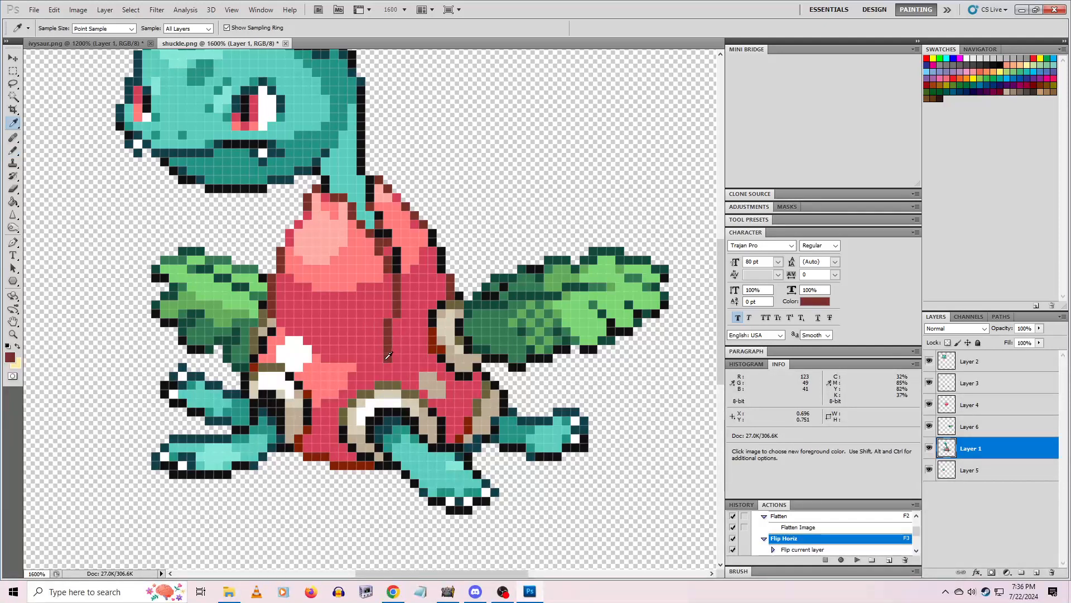
click(406, 357)
click(13, 150)
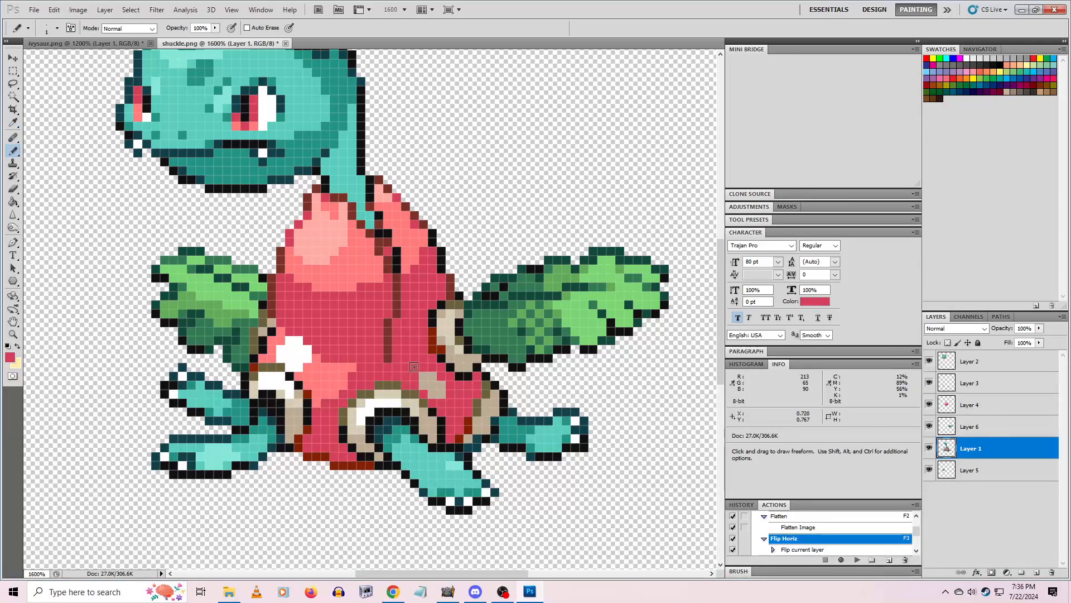
ctrl+click(438, 362)
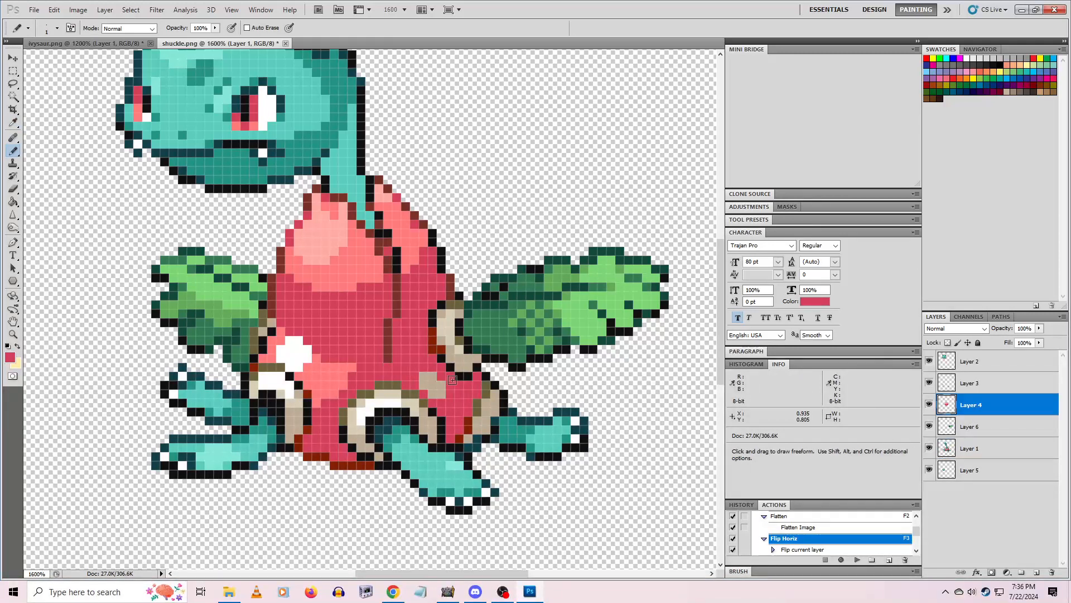
key(i)
click(445, 345)
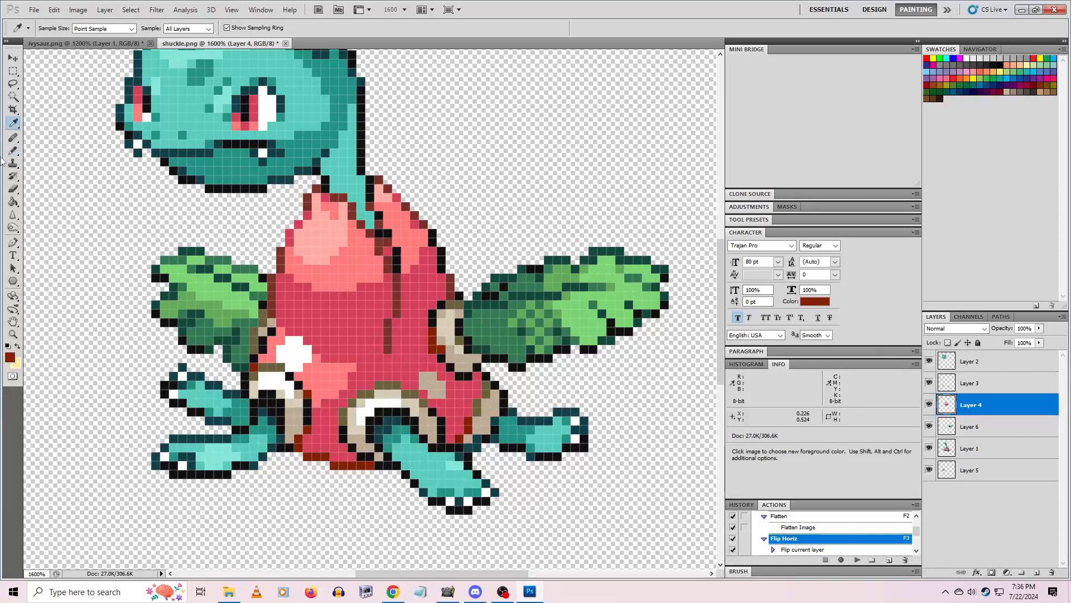
click(12, 155)
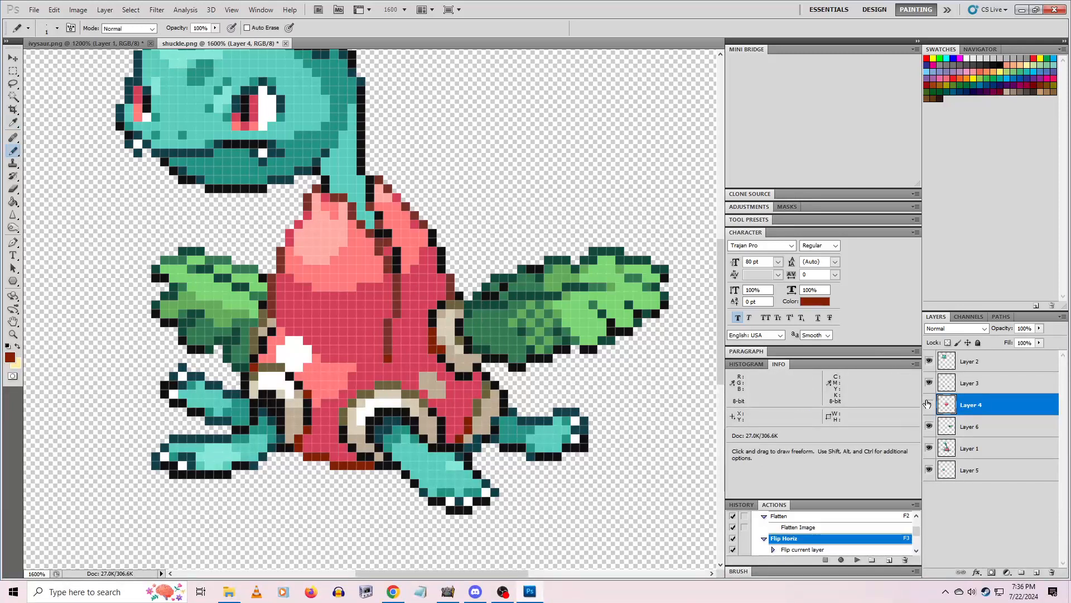
Compare the blend between bulb and shell with Layer 4 hidden and shown
click(929, 404)
click(929, 404)
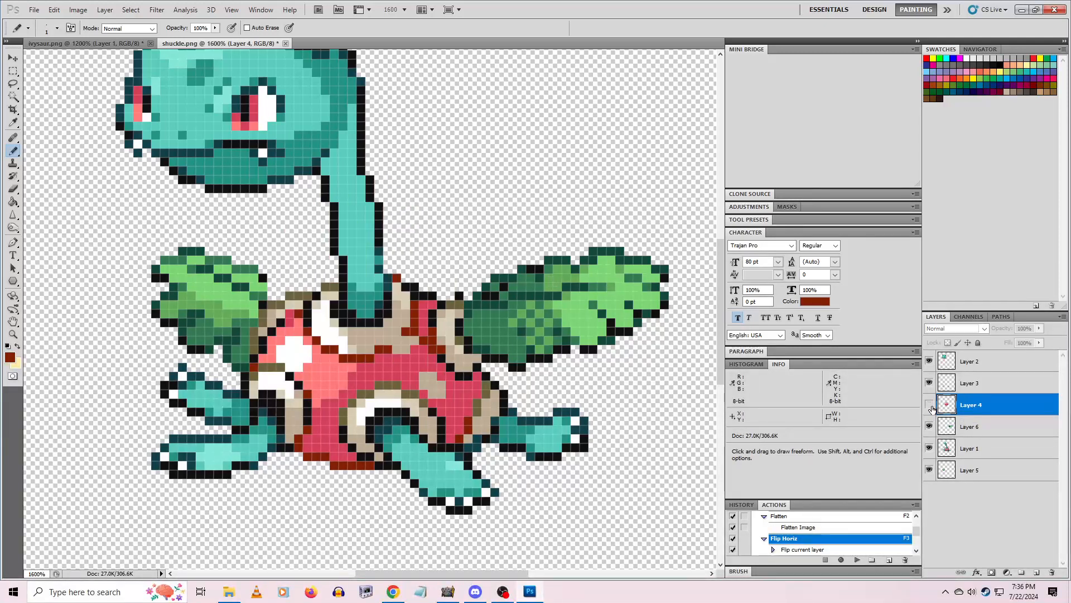
click(931, 407)
click(929, 405)
click(930, 406)
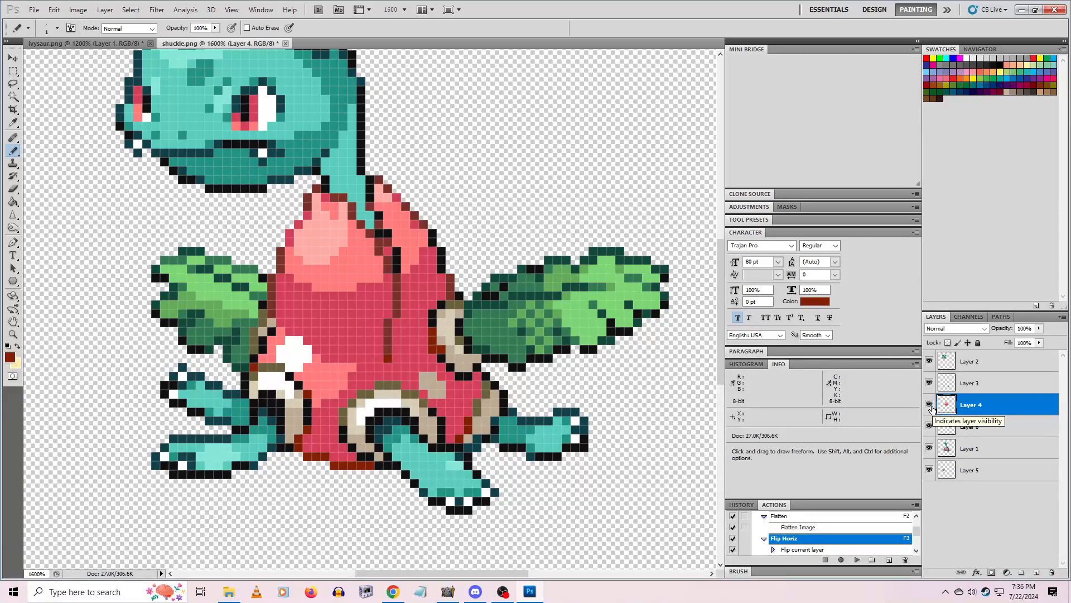
click(929, 405)
click(930, 406)
click(929, 406)
click(929, 406)
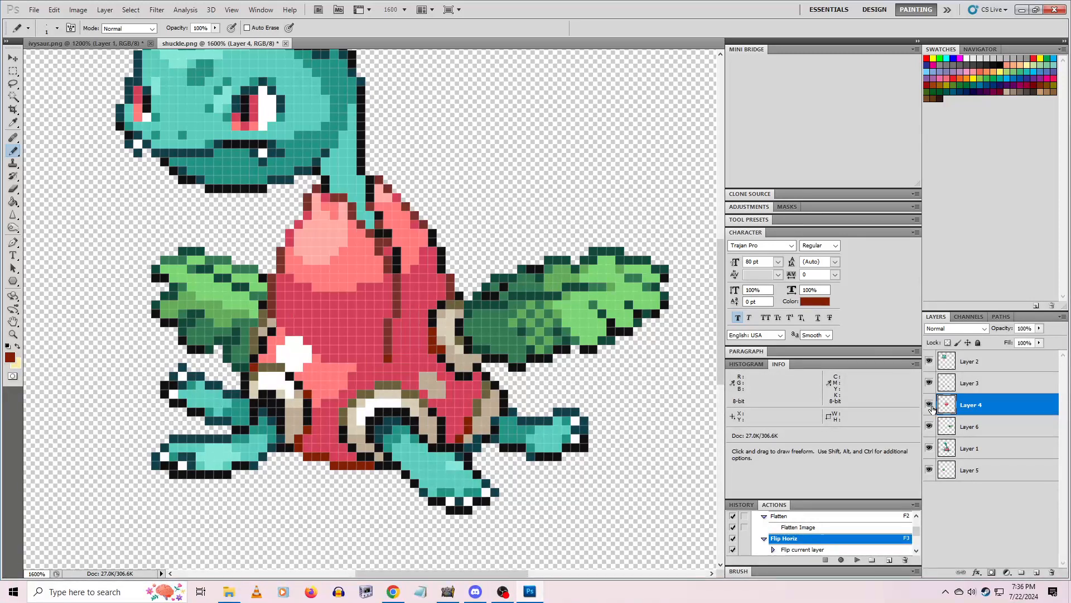
click(930, 405)
click(929, 405)
Trim the right end of the shell's light pink highlight by painting over it with the sampled crimson
key(i)
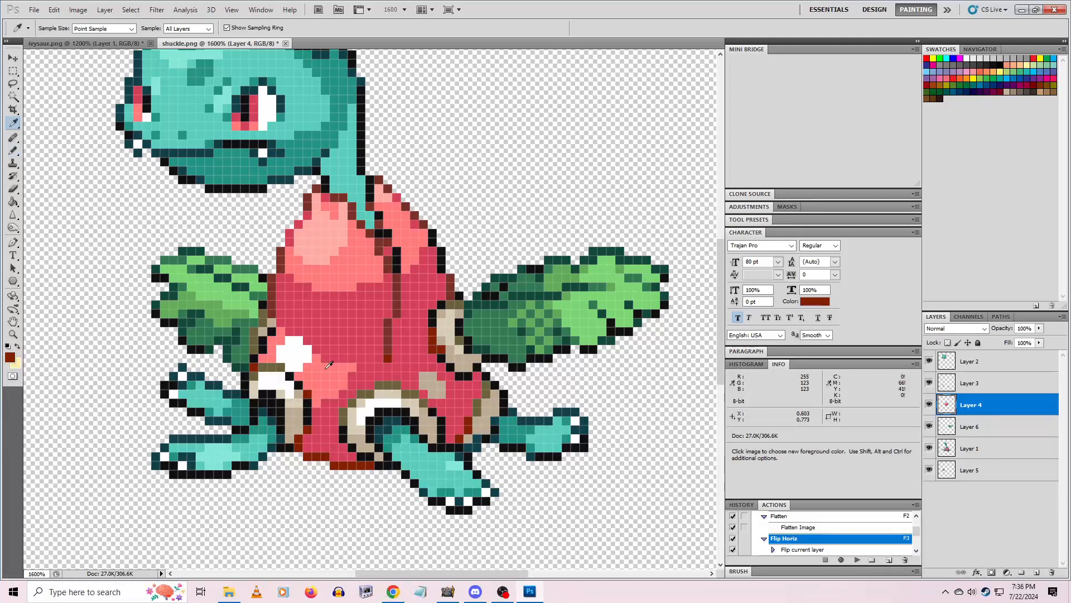
click(326, 364)
click(349, 329)
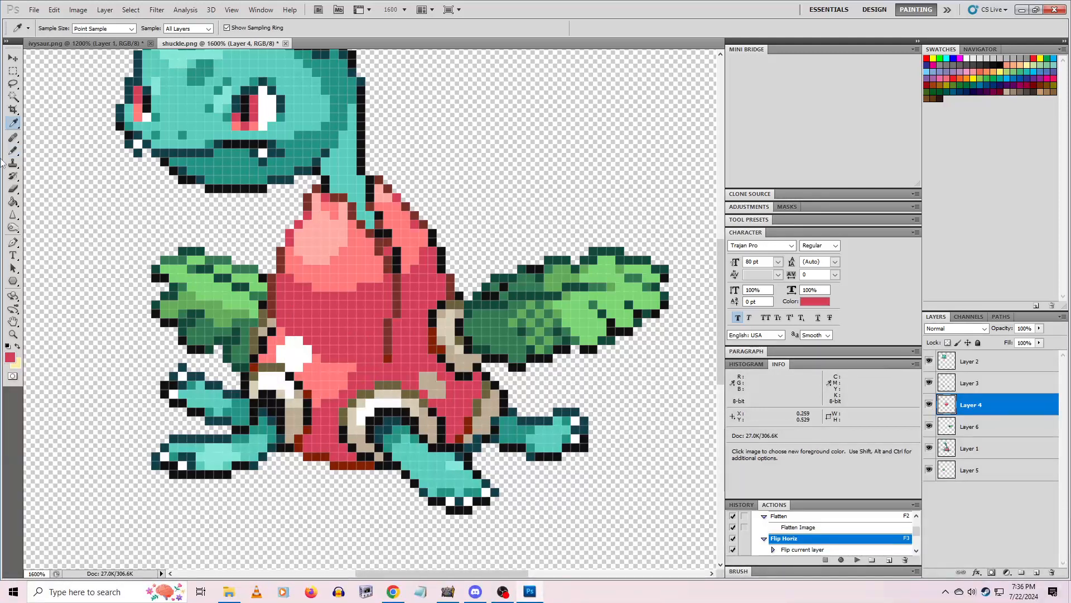
key(b)
drag(335, 360, 355, 367)
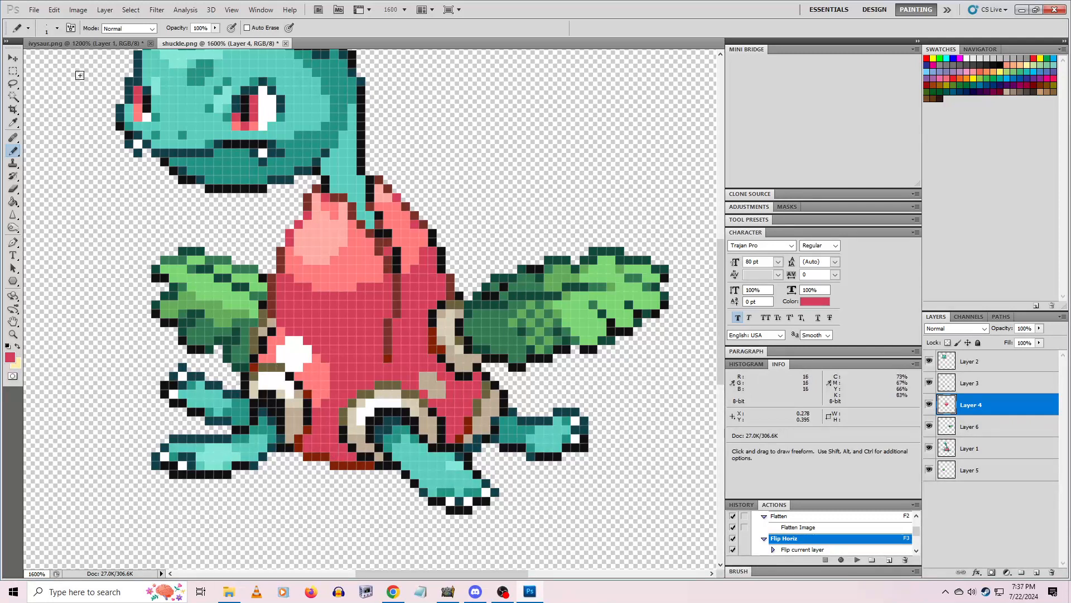
Paint over the shell's white spot with sampled light pink and its beige spot with sampled crimson
click(84, 43)
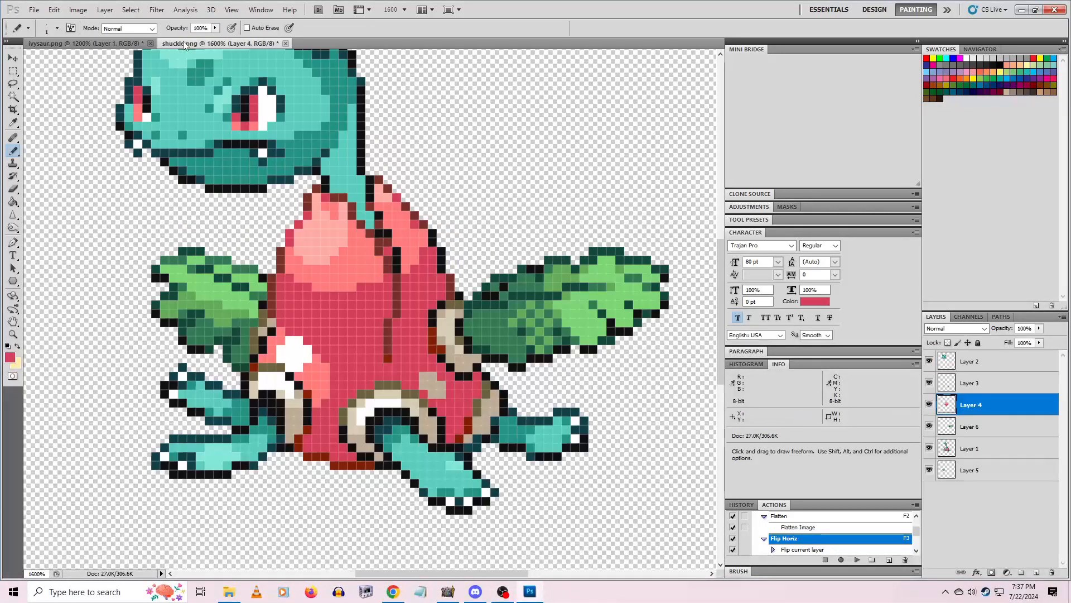
click(218, 44)
alt+click(327, 372)
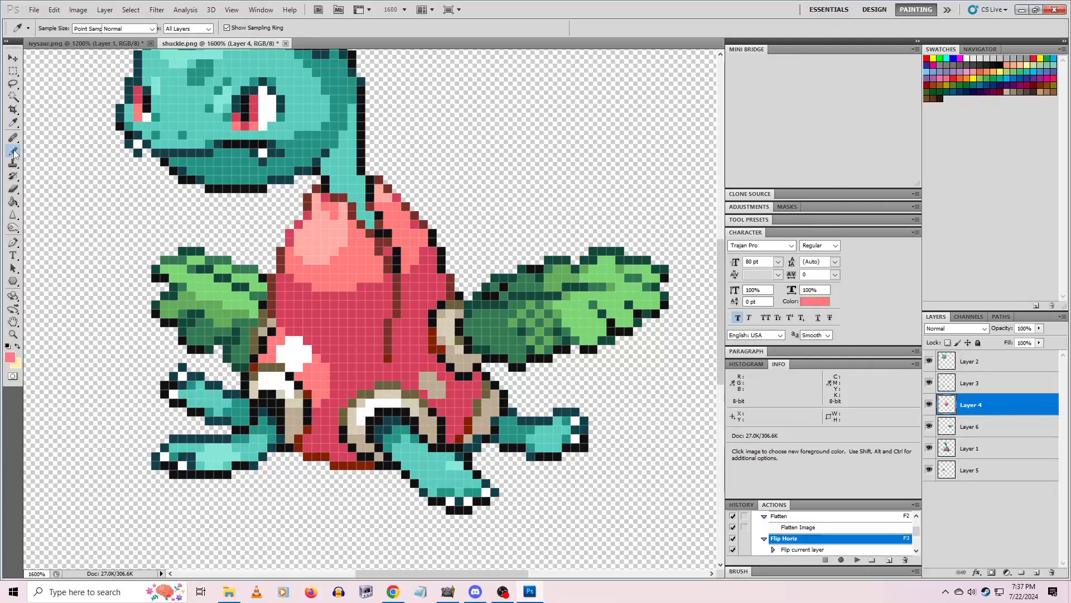
drag(295, 366, 288, 365)
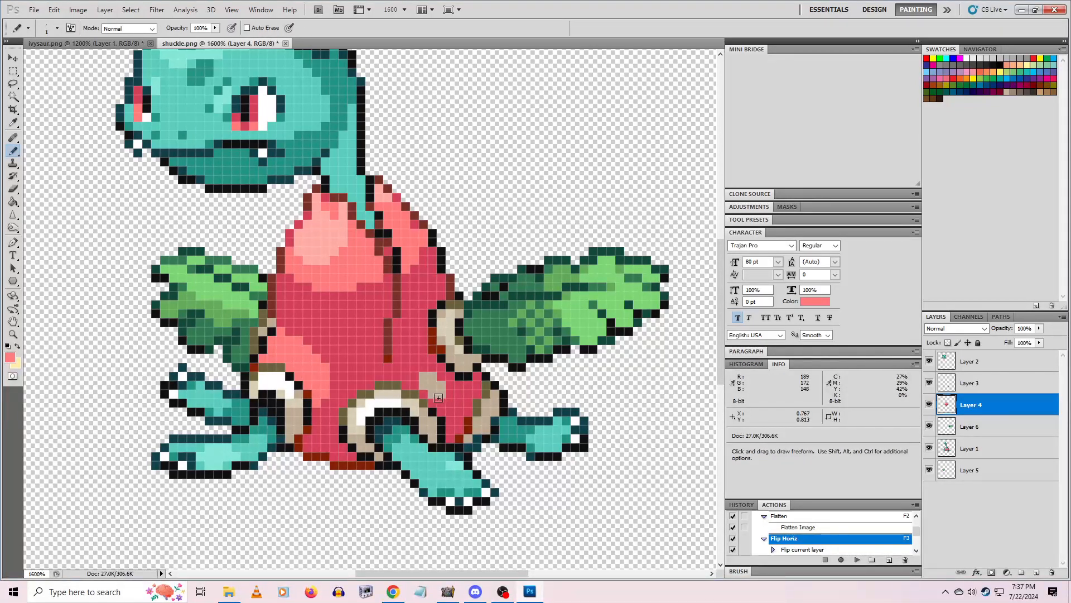
alt+click(460, 390)
click(13, 150)
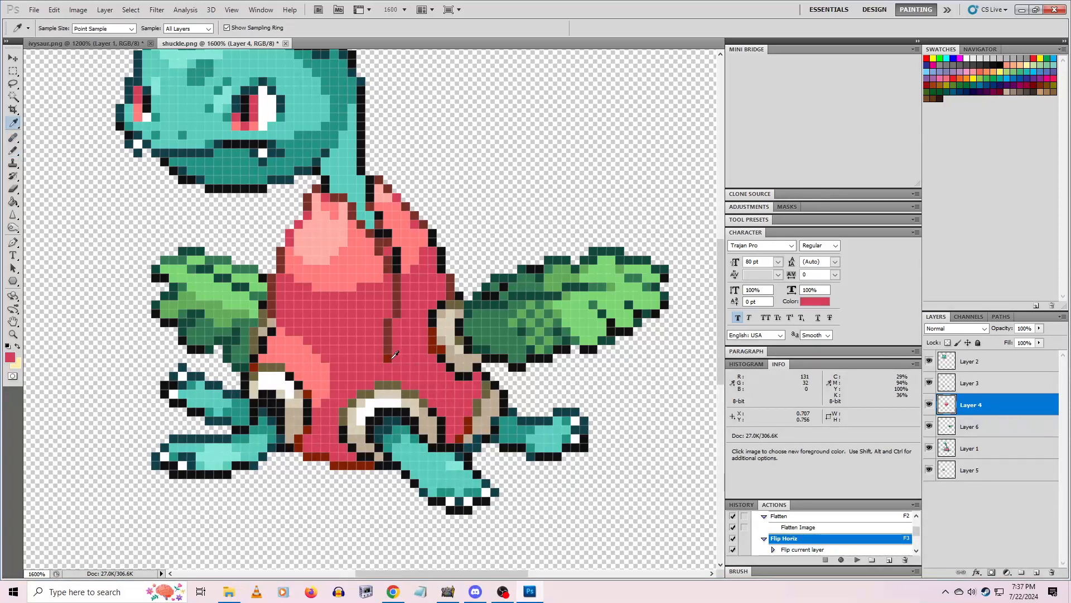
Fork the lower end of the bulb's central crease with a sampled rust-brown pixel on each side, undoing the straight extension
alt+click(391, 359)
click(13, 151)
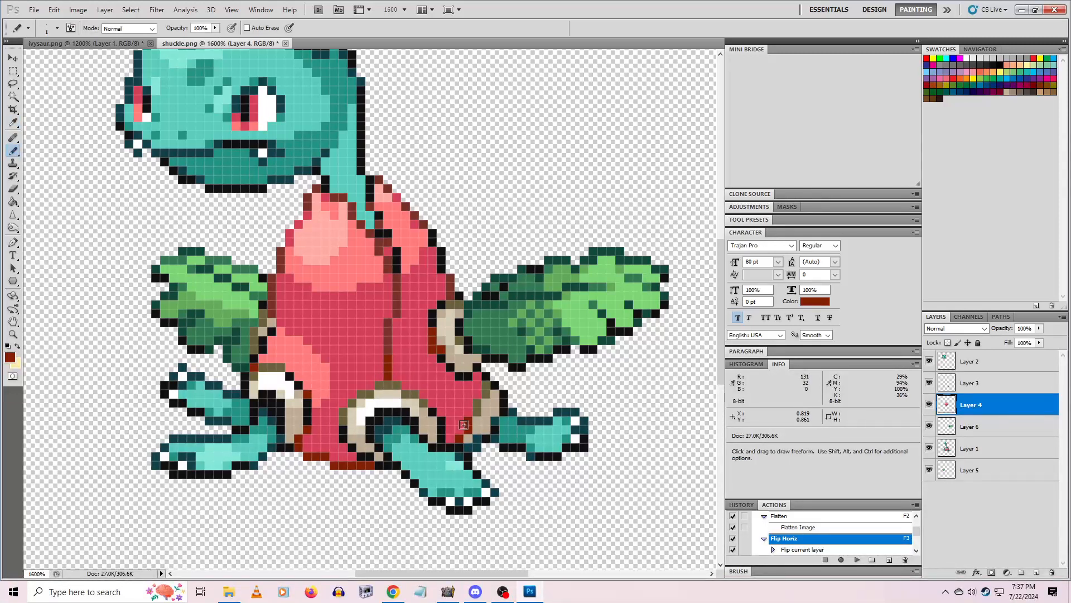
key(ctrl)
click(381, 366)
click(396, 367)
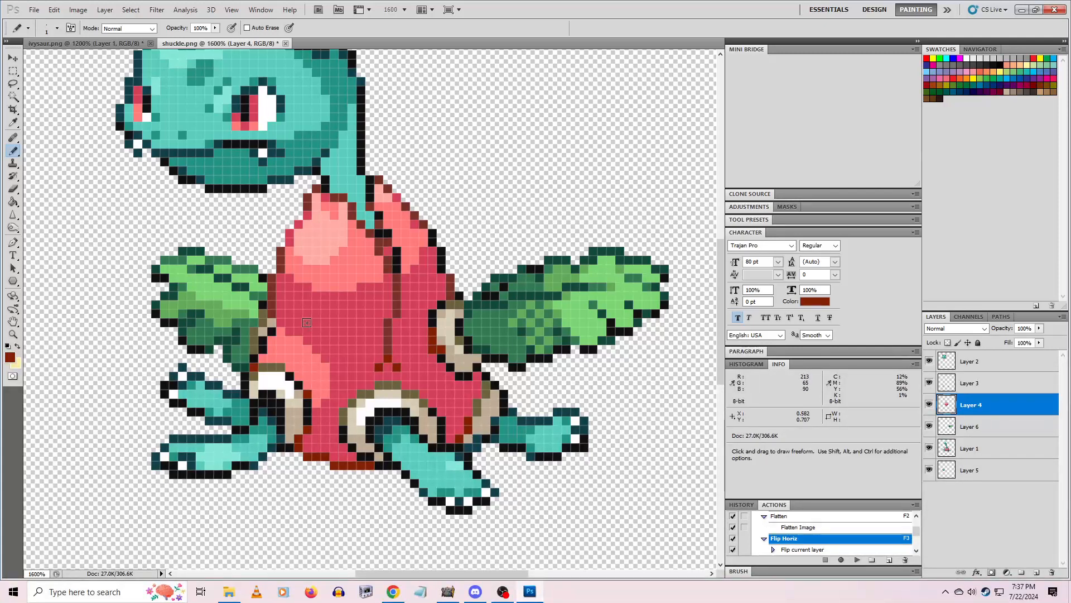
alt+click(307, 322)
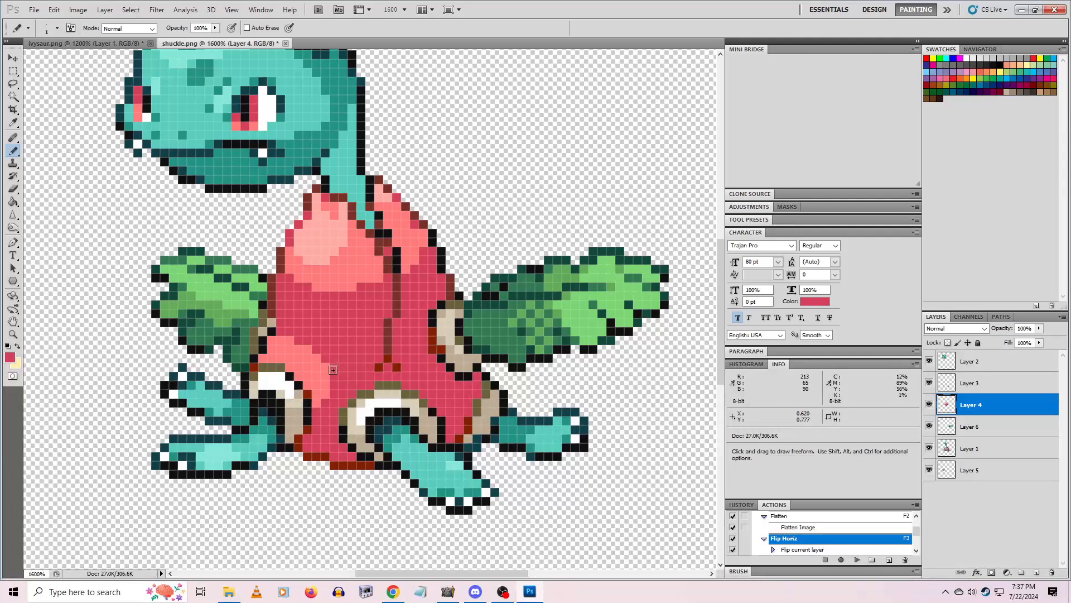
Save the layered sprite as Ivysaurshuckle.psd in the Project Files folder with Layers kept and Maximize Compatibility on
click(13, 334)
alt+click(425, 440)
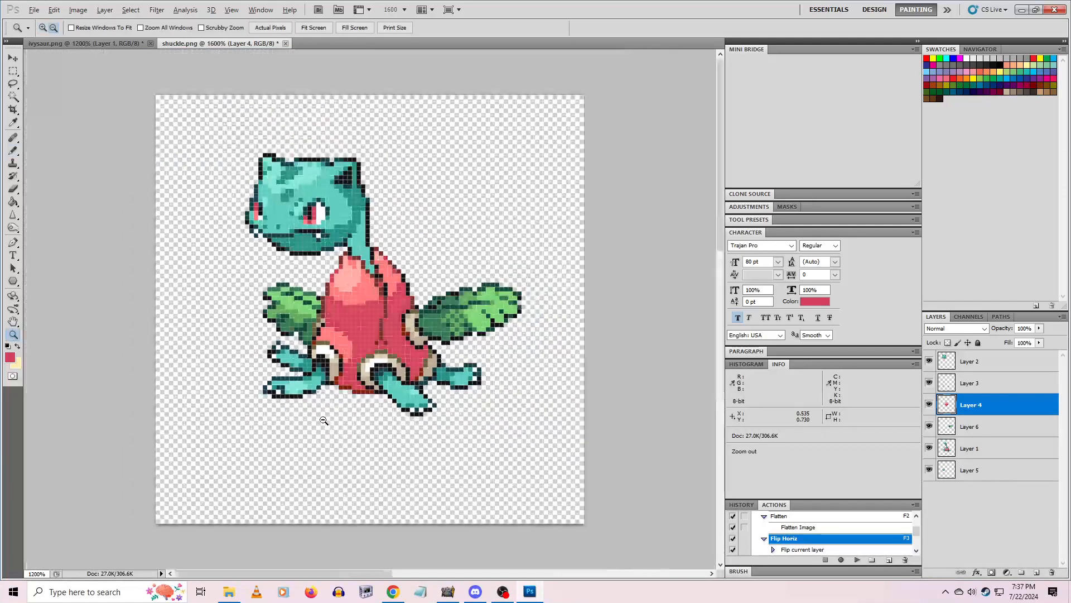
alt+click(425, 440)
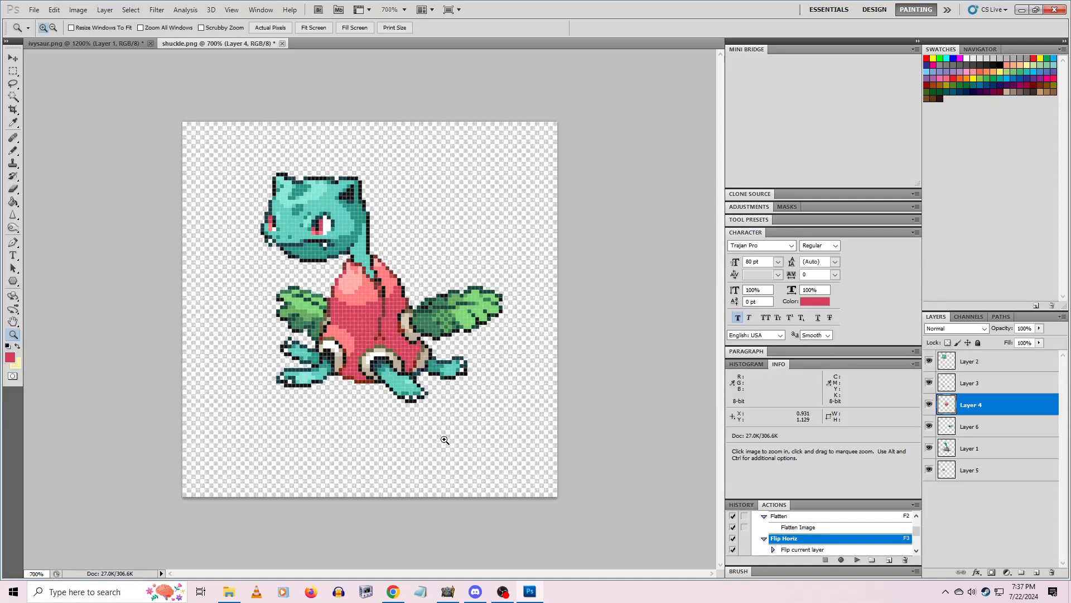
click(34, 9)
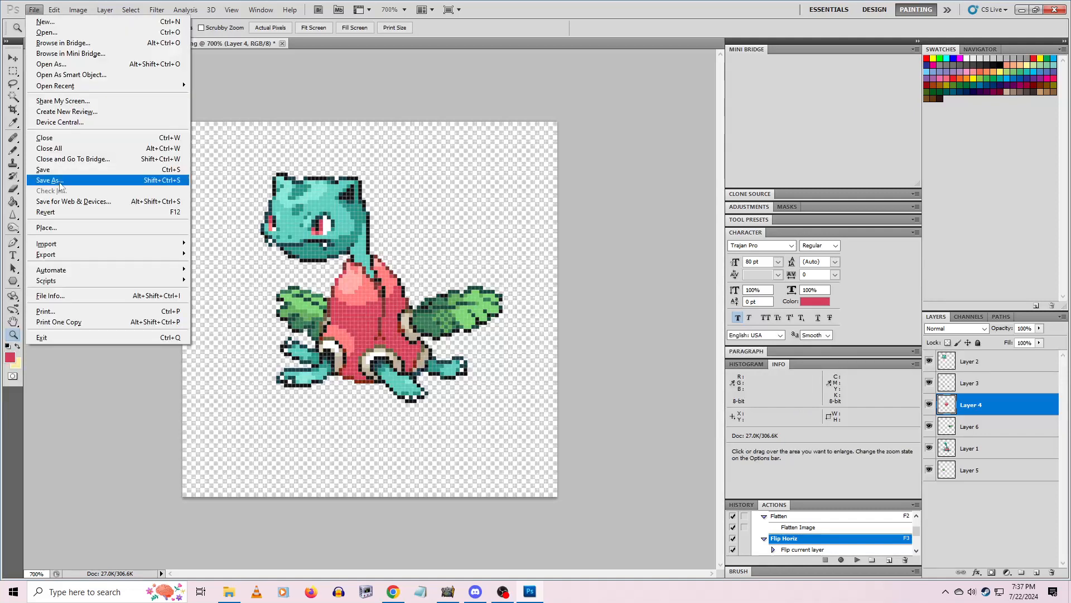
click(61, 180)
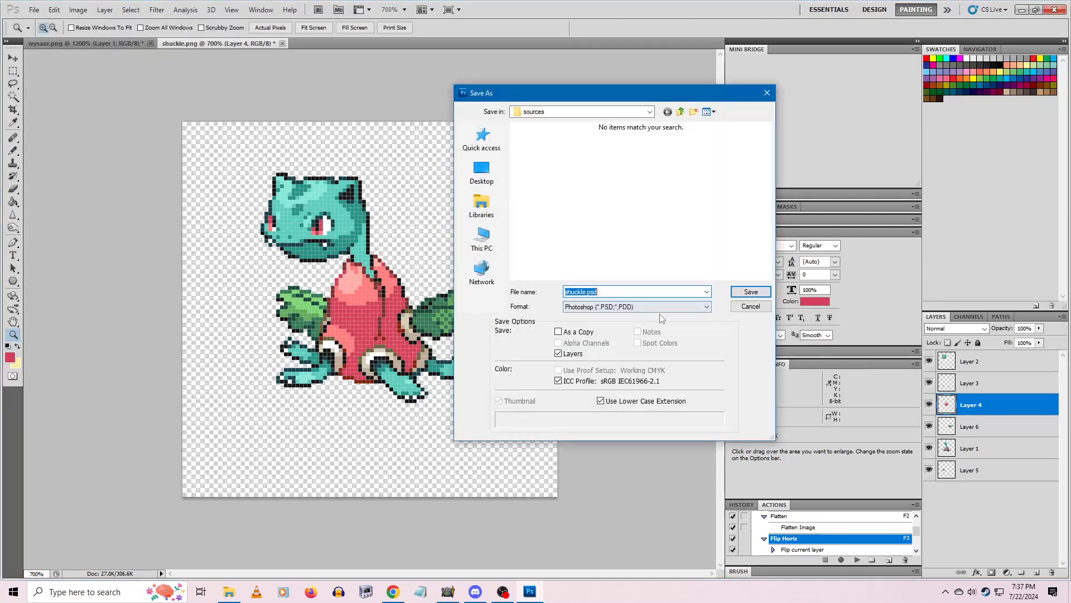
click(680, 112)
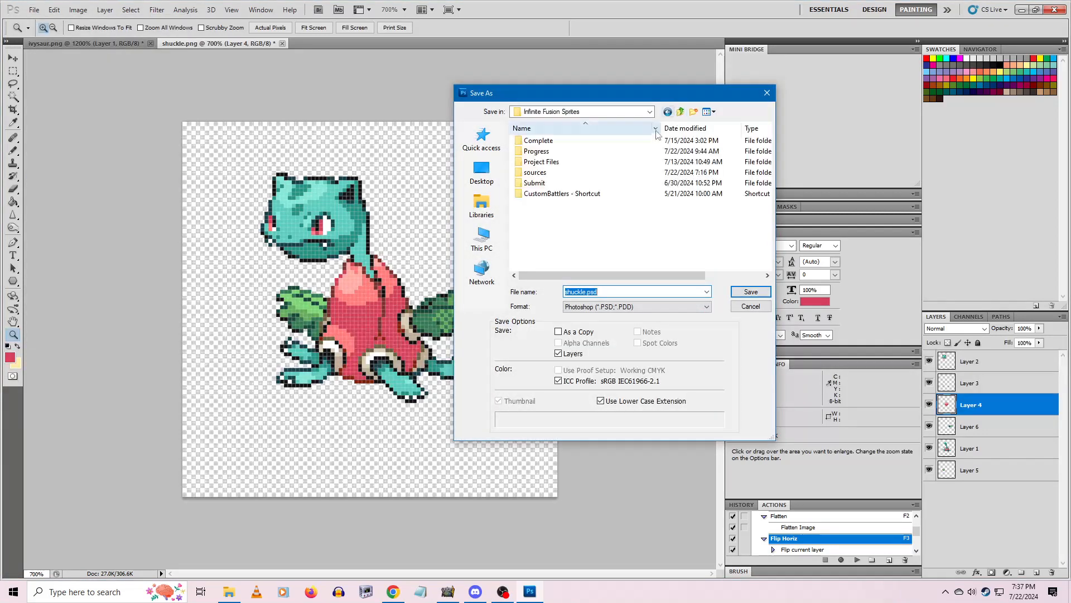
double_click(552, 159)
double_click(583, 293)
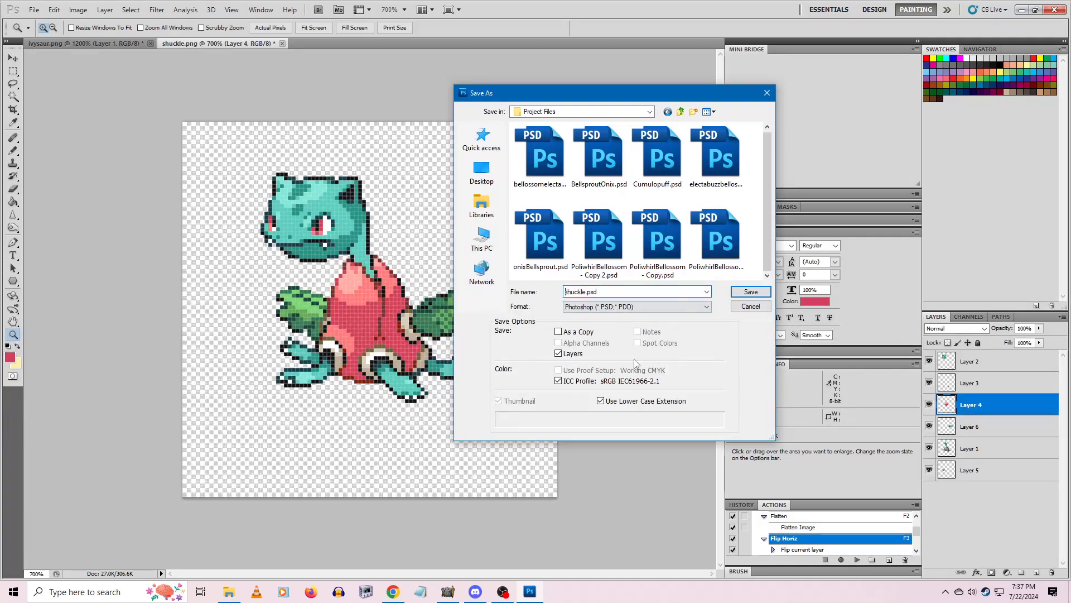
text(Ivysaur)
click(751, 291)
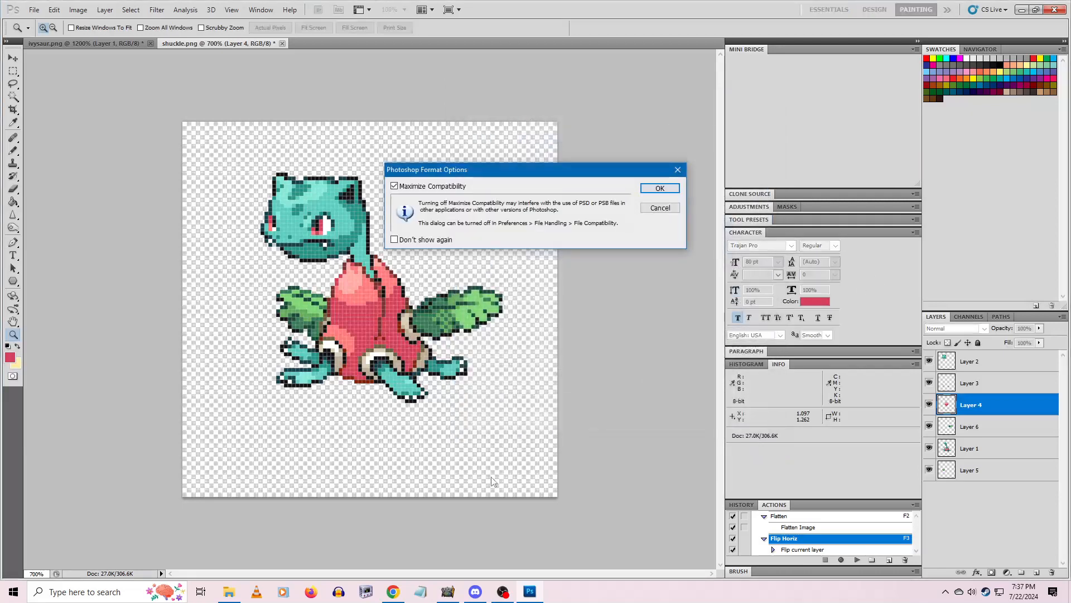
click(660, 188)
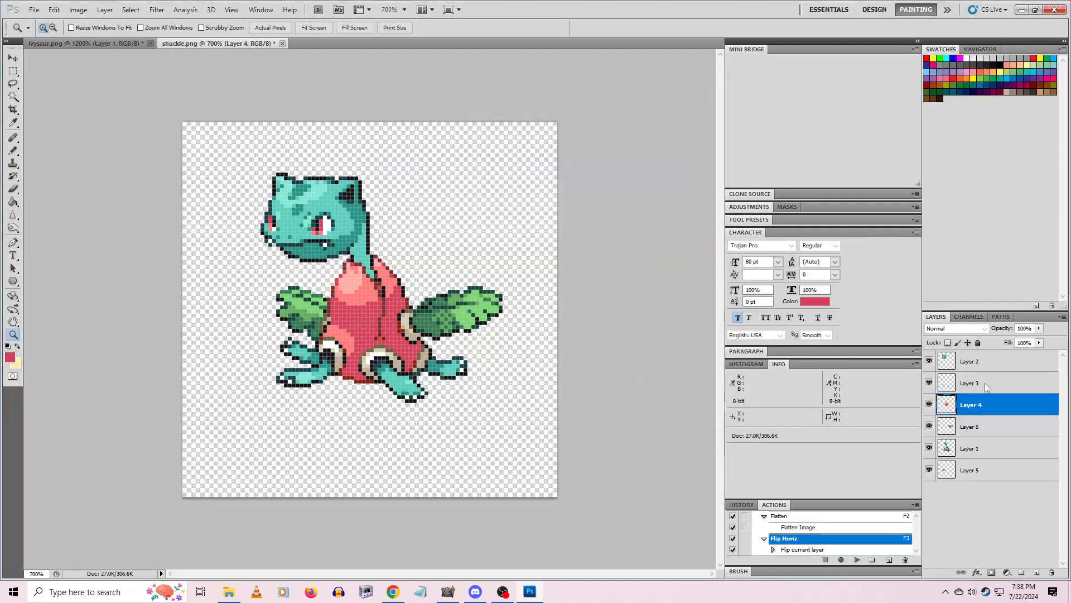
Merge all layers from Layer 2 down to Layer 5 into one and select its transparent background with the Magic Wand
click(973, 361)
shift+click(954, 474)
key(ctrl+e)
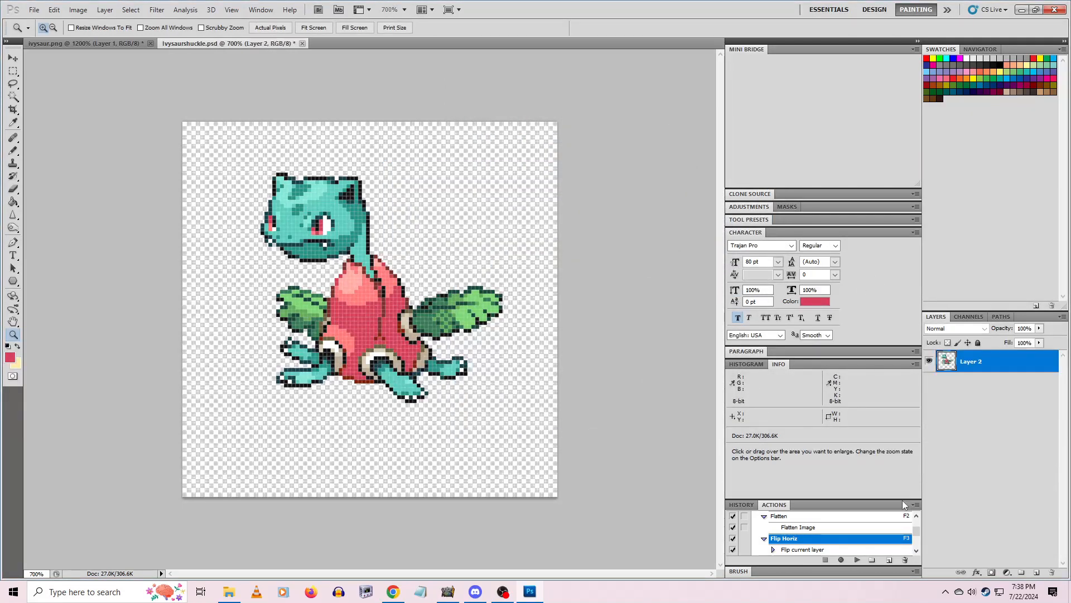
key(w)
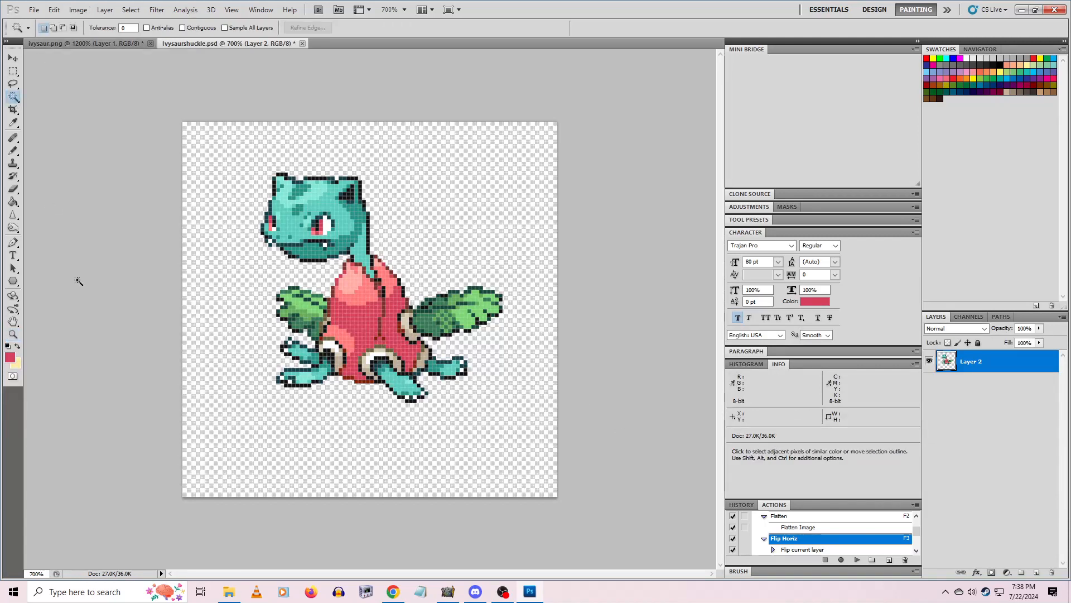
click(193, 245)
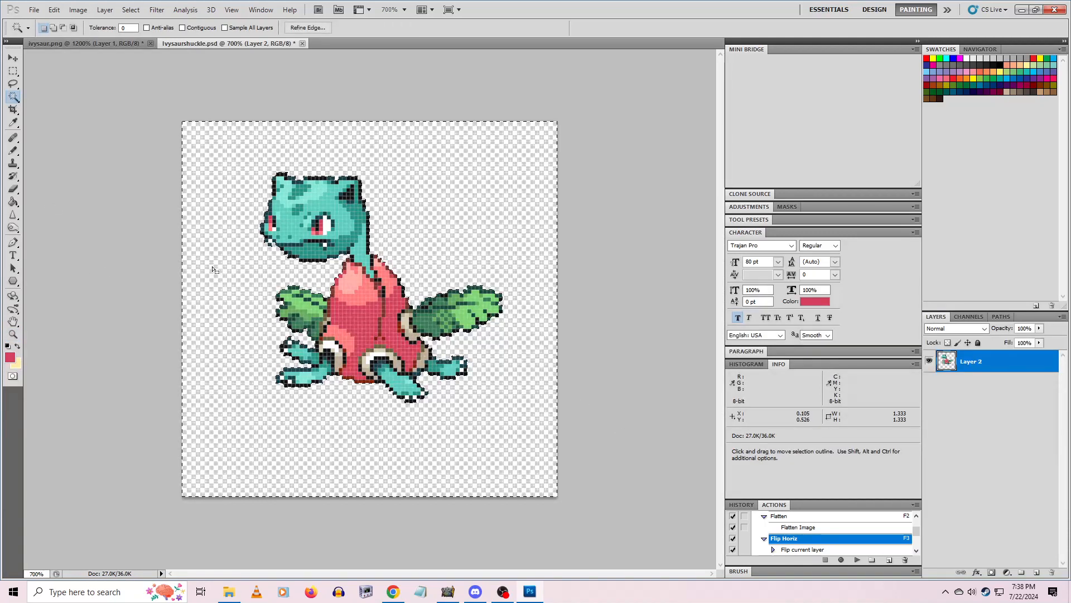
Prepare to save a copy of the merged sprite in the Progress folder in PNG format
click(34, 10)
click(95, 173)
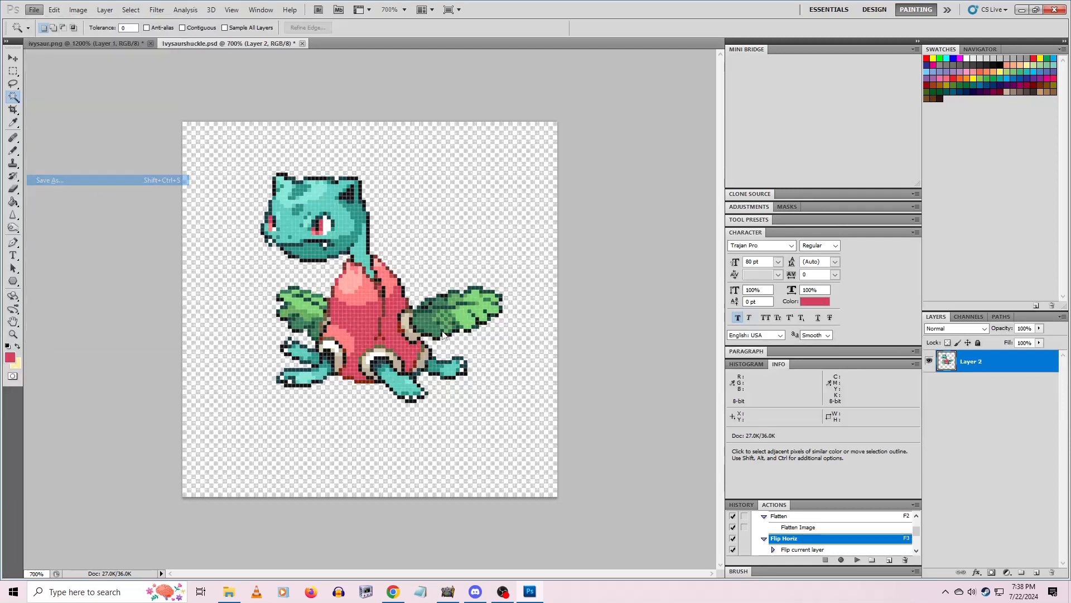
click(680, 111)
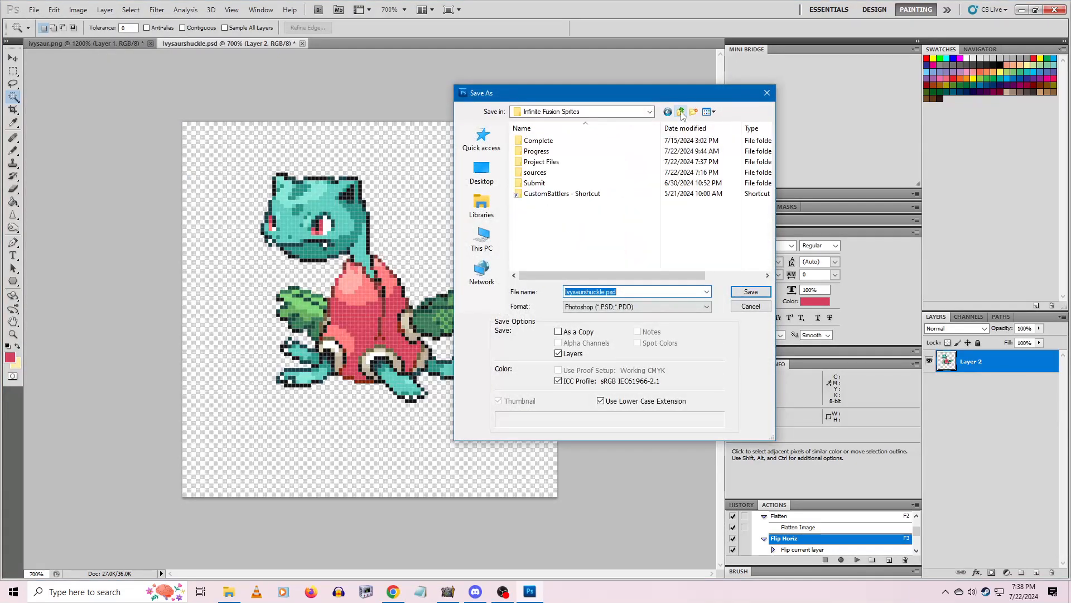
double_click(544, 152)
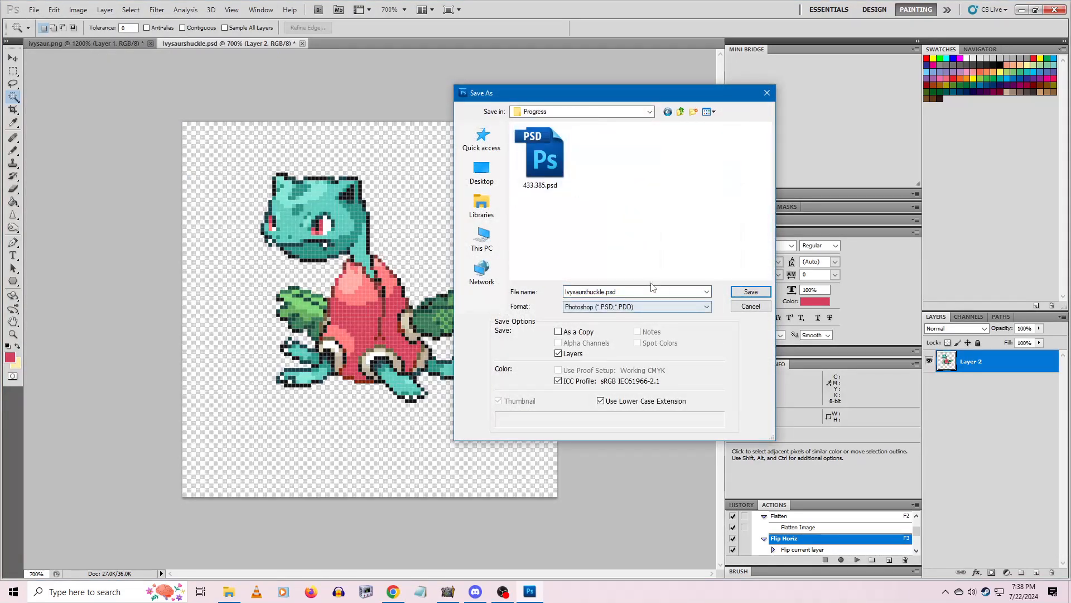
click(642, 307)
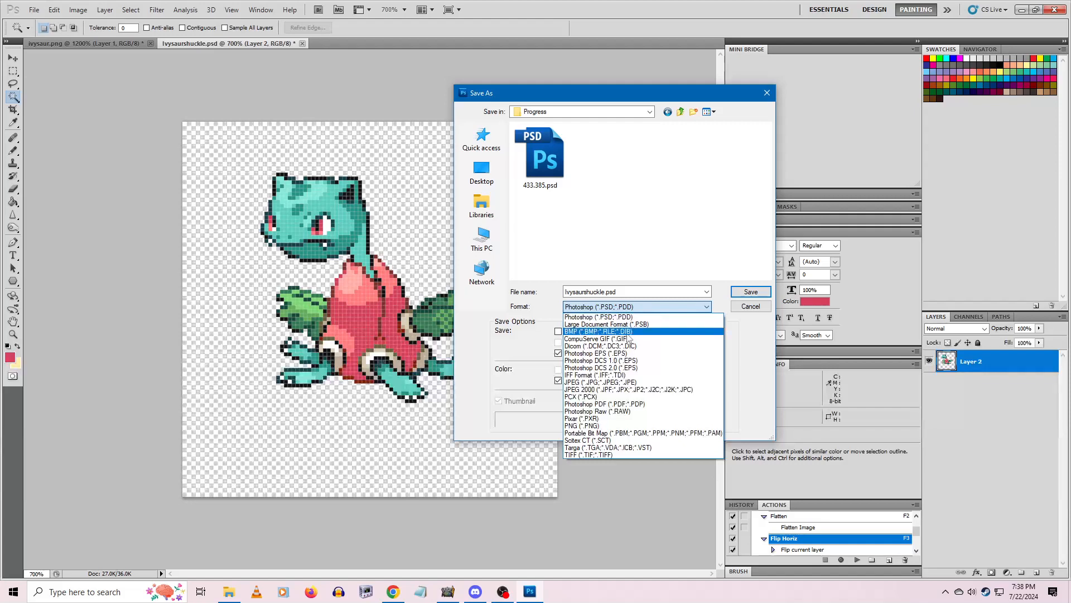
click(600, 426)
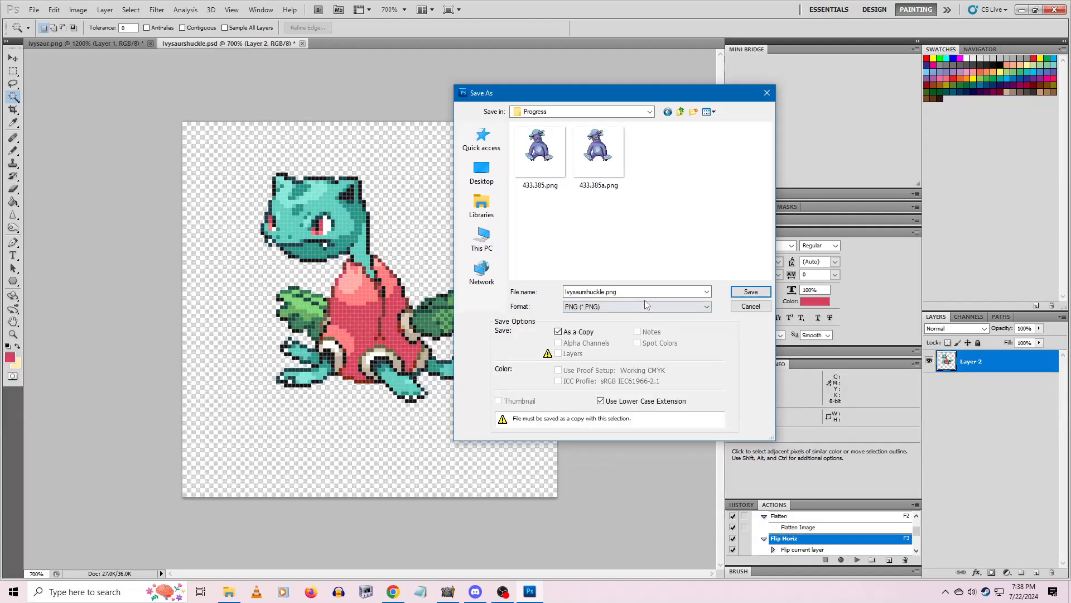
Switch to the Infinite Dex site in Chrome and look up the Ivysaur and Shuckle fusion for its dex number
click(393, 593)
click(83, 11)
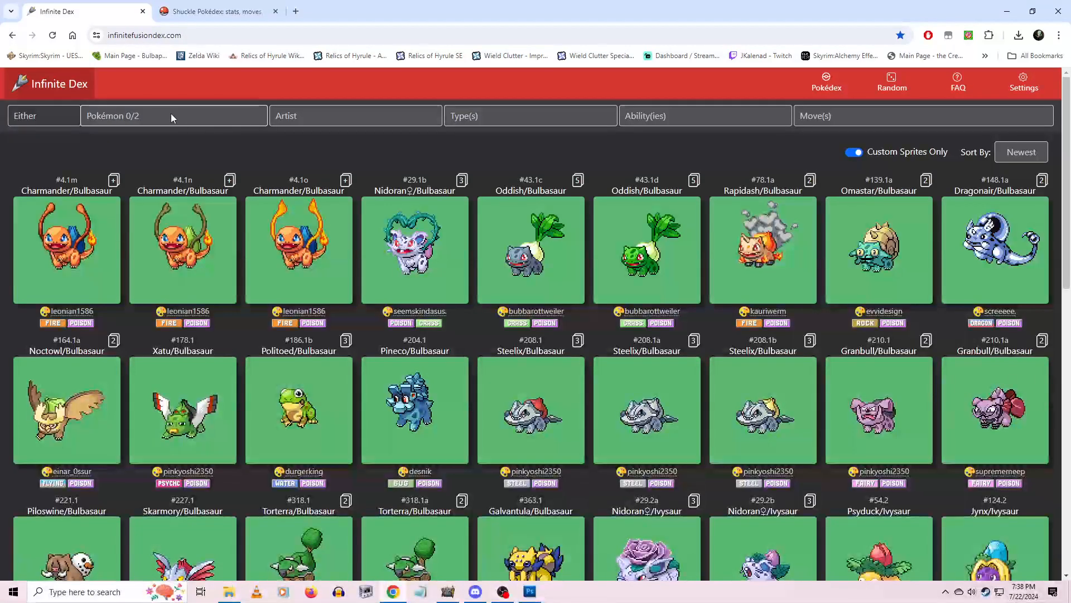
click(171, 115)
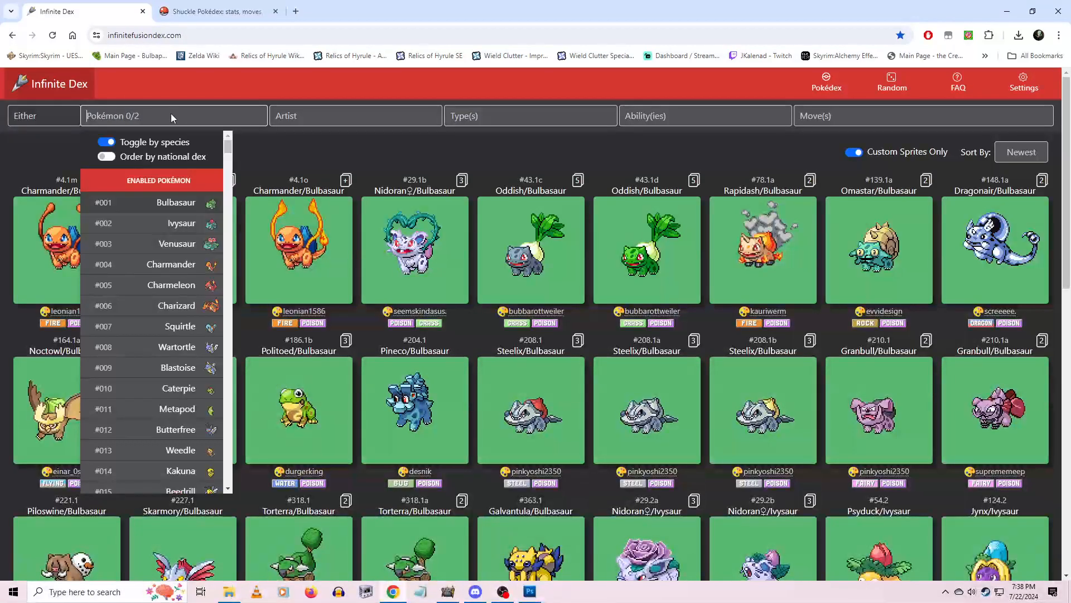
text(ivysaur)
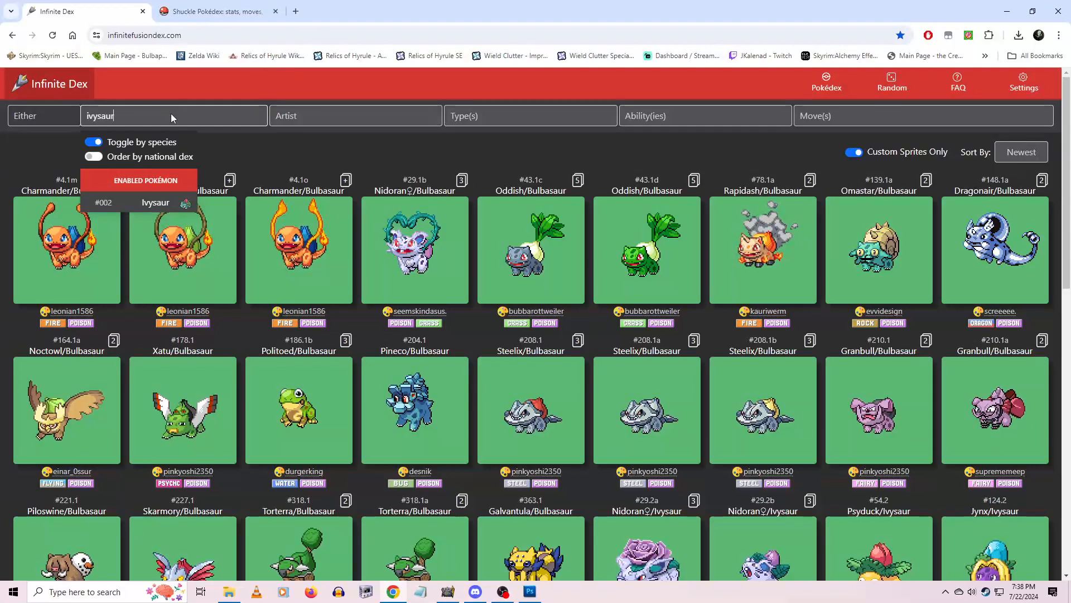
key(Return)
text(shuckl)
key(Return)
click(509, 266)
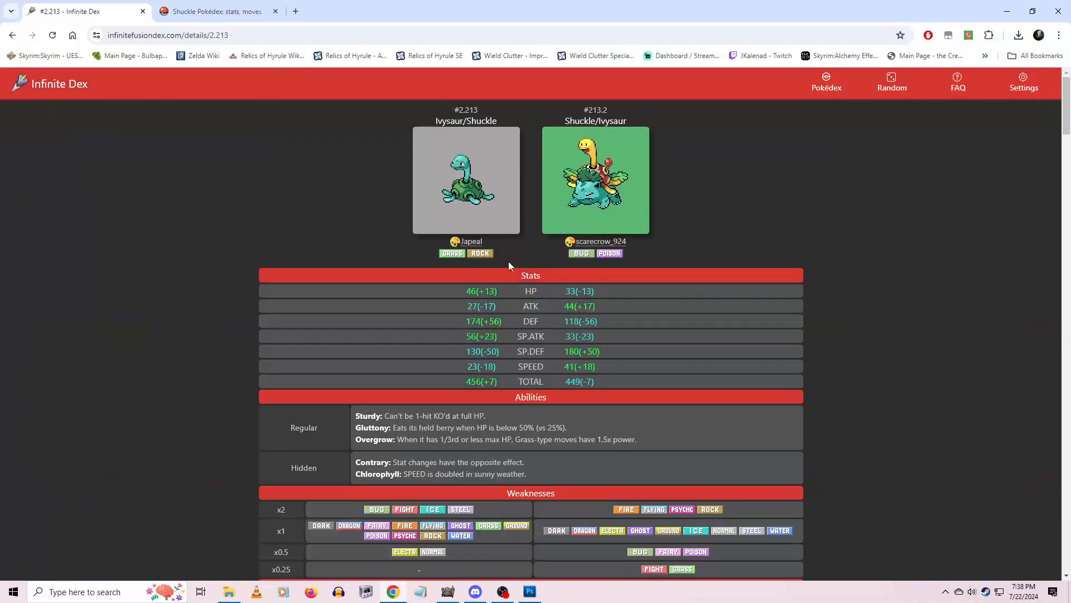
Return to Photoshop, name the PNG copy 2.213 and save it with no interlacing
click(529, 592)
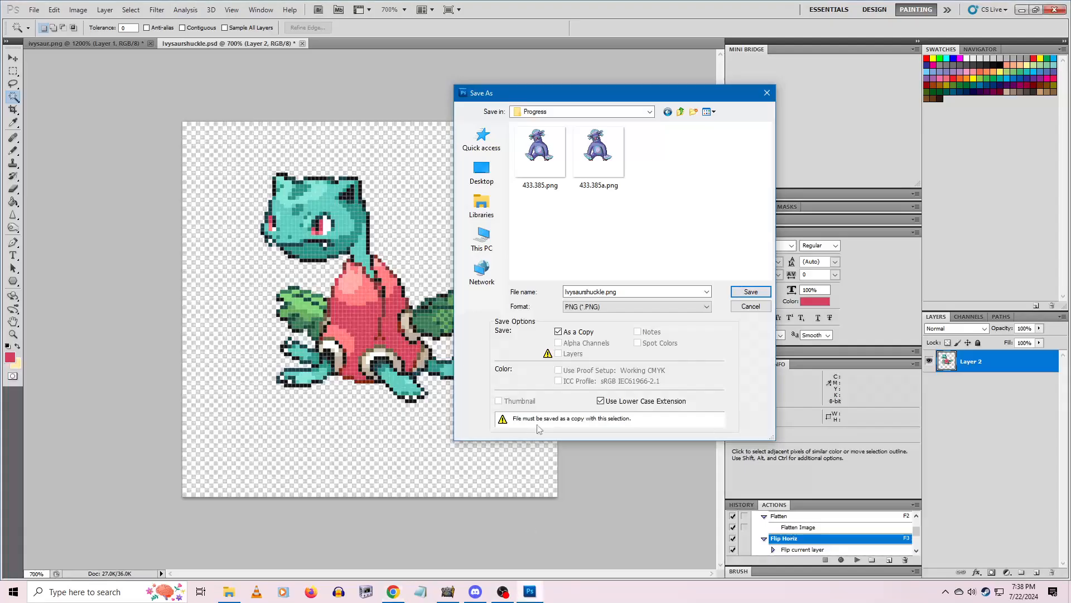
click(600, 291)
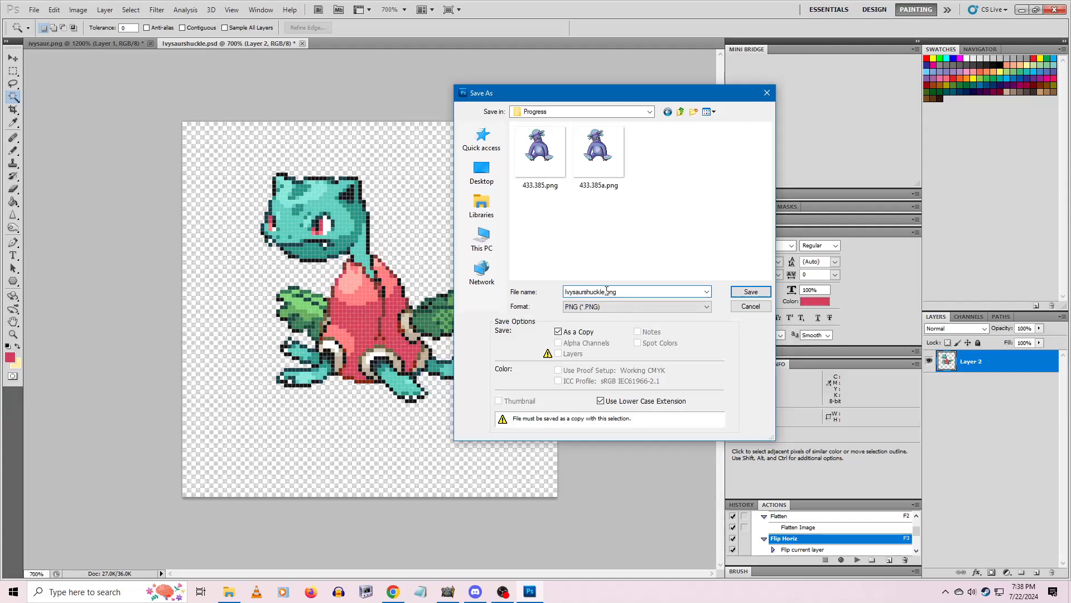
double_click(607, 291)
text(2.213)
key(Return)
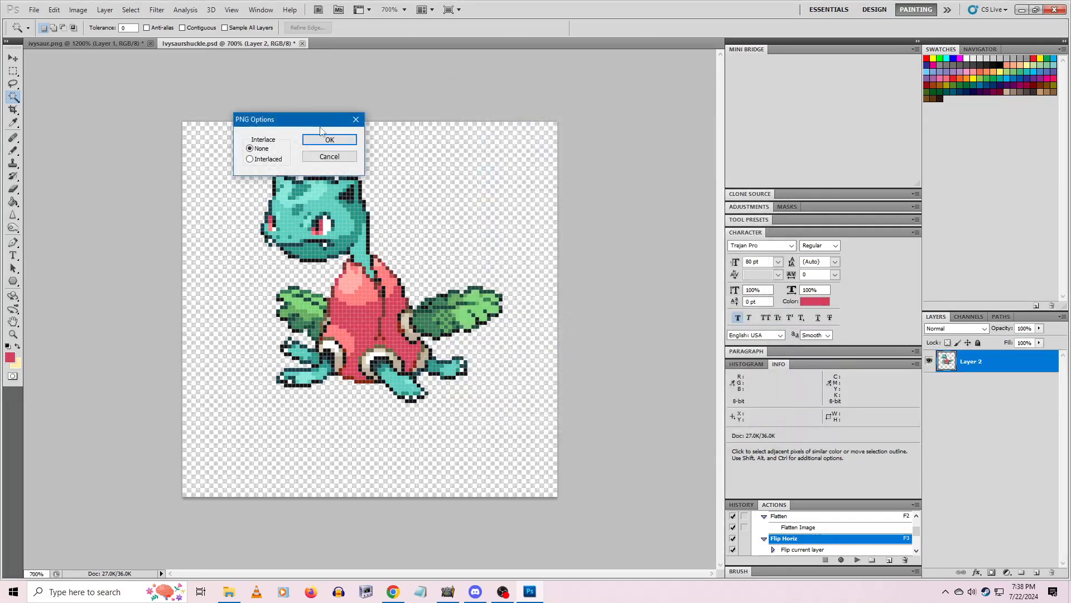
key(Return)
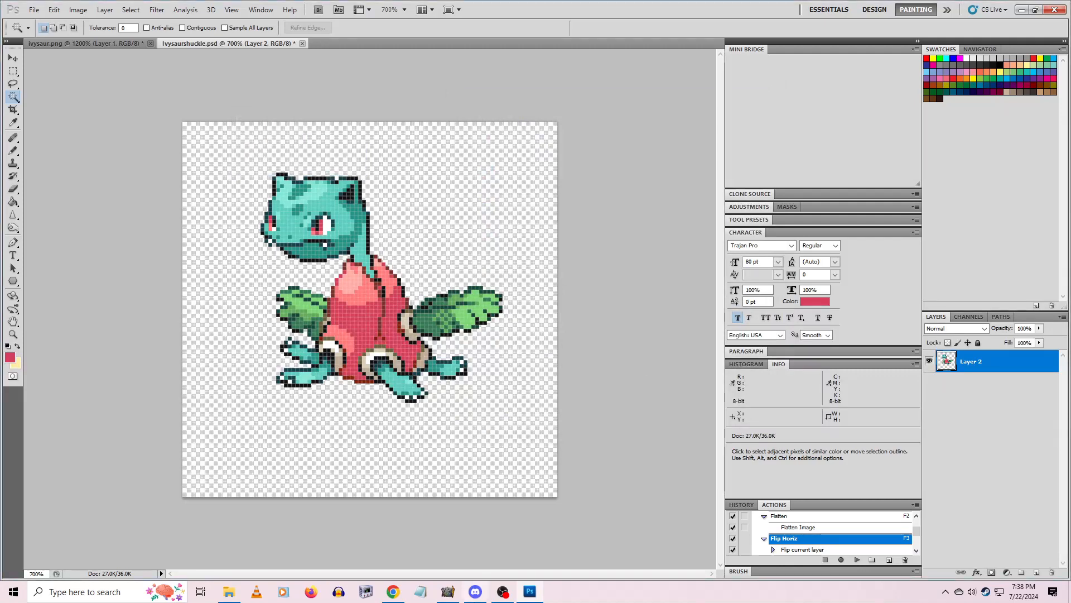
Close Ivysaurshuckle.psd without saving the merge, and quit Photoshop without saving ivysaur.png
click(302, 43)
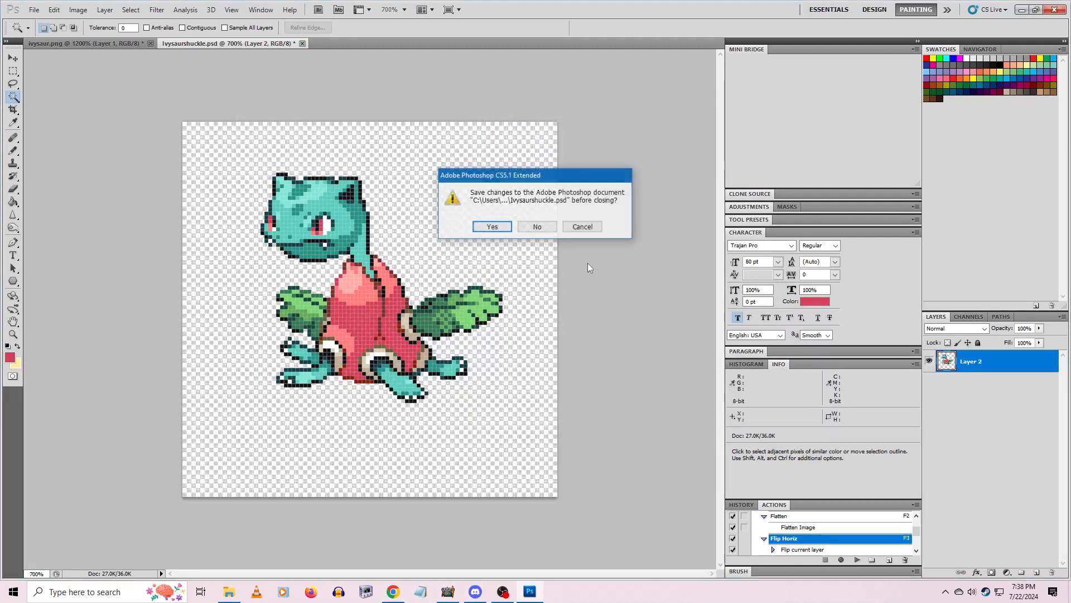
click(547, 229)
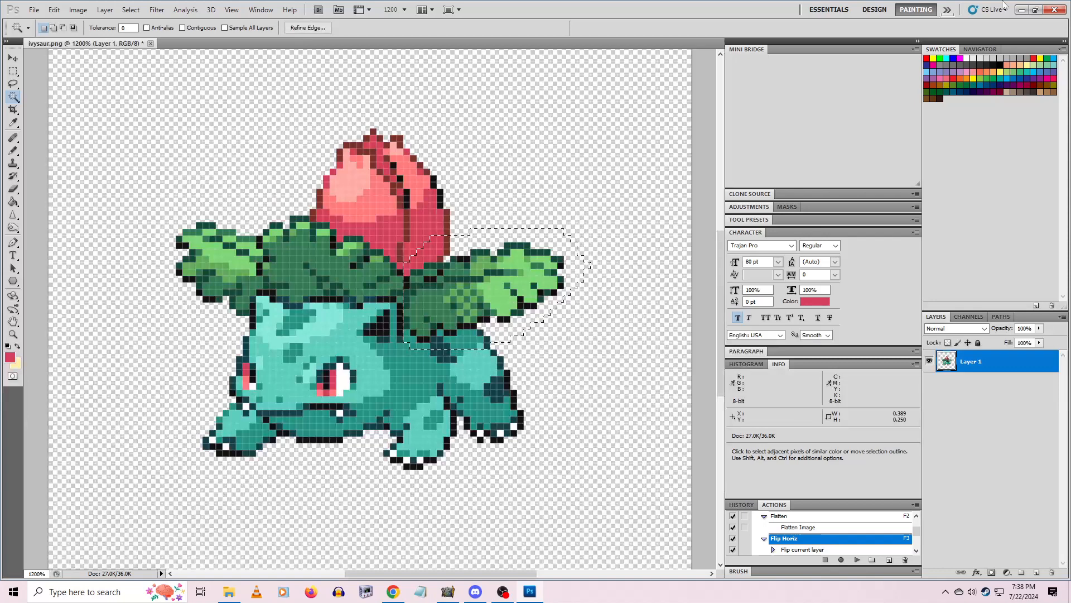
click(1055, 10)
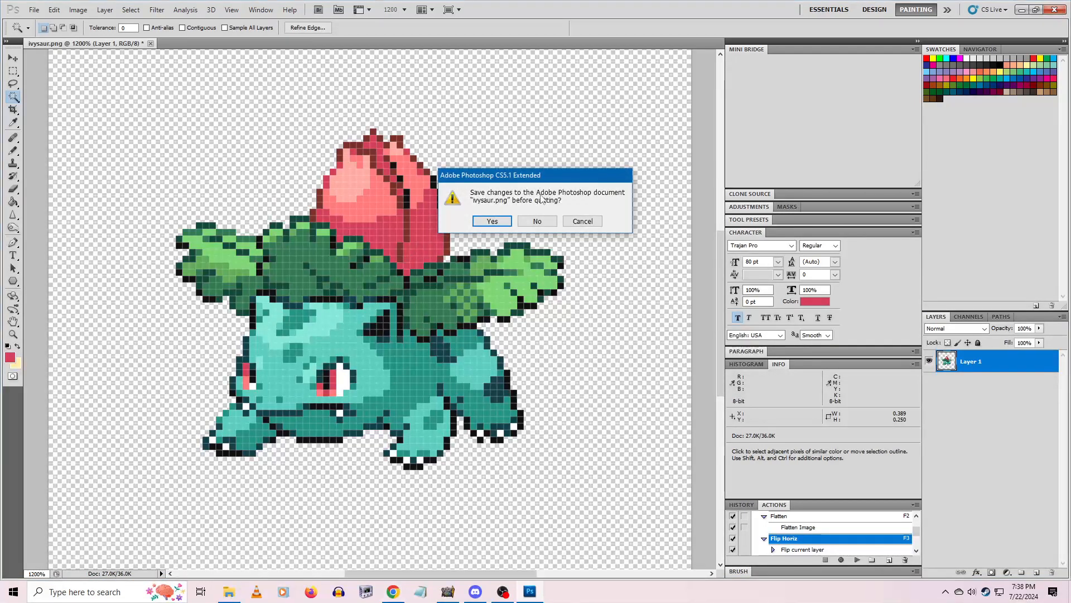
click(547, 221)
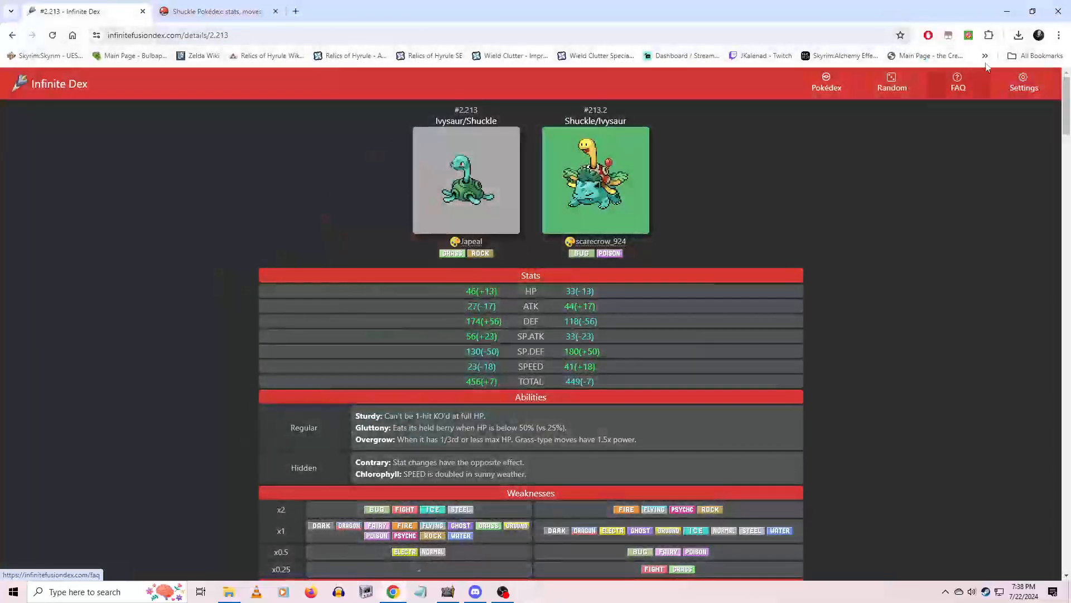
Open the bookmarked PJ Image Inspector site in Chrome and load 2.213.png to examine its dimensions and color palette
click(985, 55)
scroll(892, 456, down, 5)
click(868, 537)
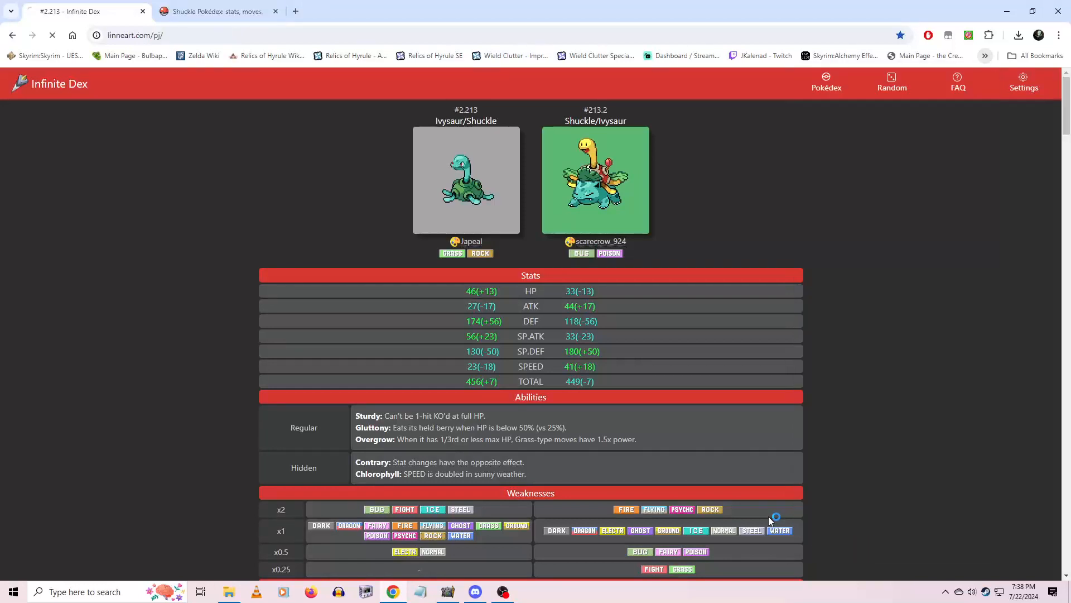
click(229, 591)
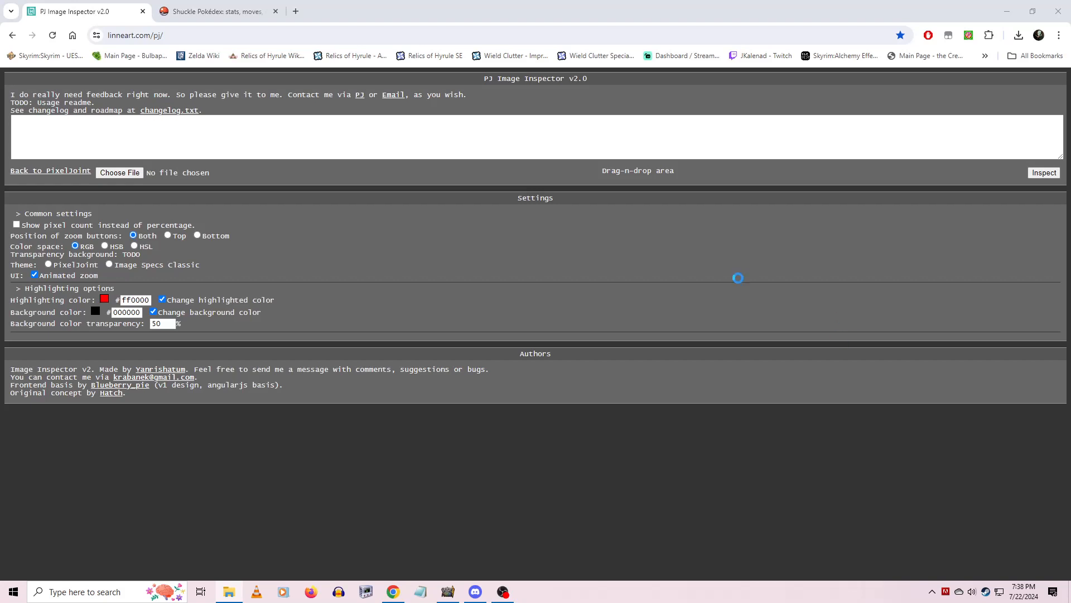
drag(738, 277, 469, 137)
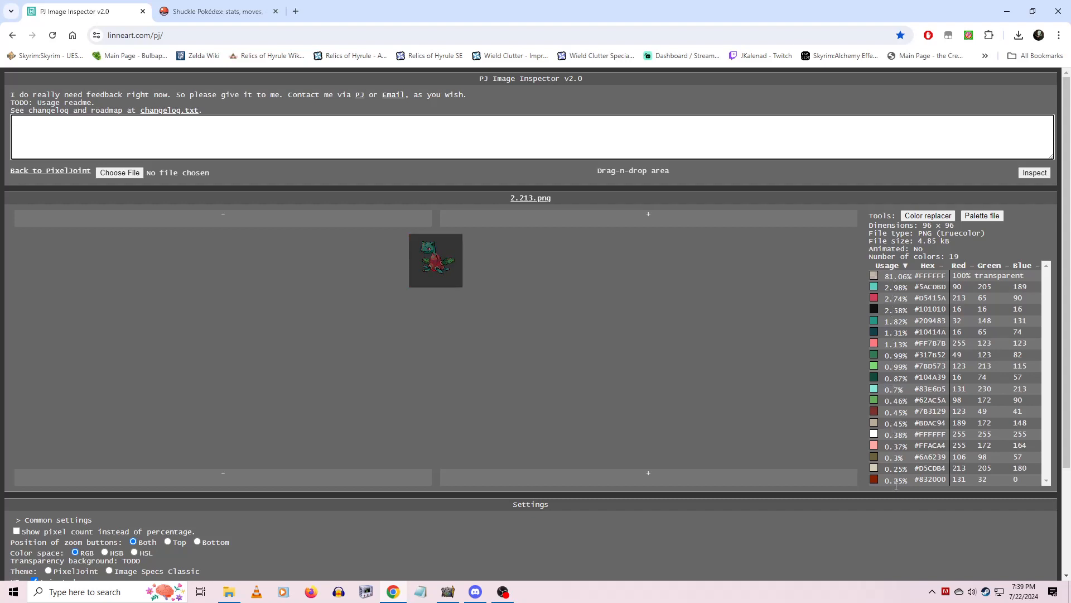
click(958, 266)
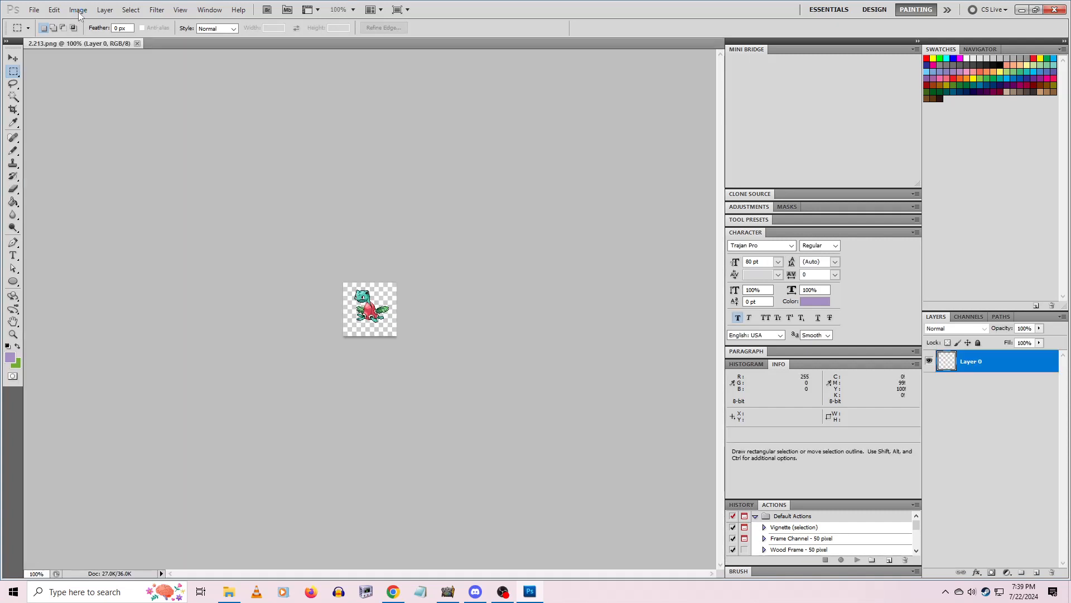
Resize 2.213.png in Photoshop to 288 pixels wide with proportions constrained and Nearest Neighbor resampling
click(78, 10)
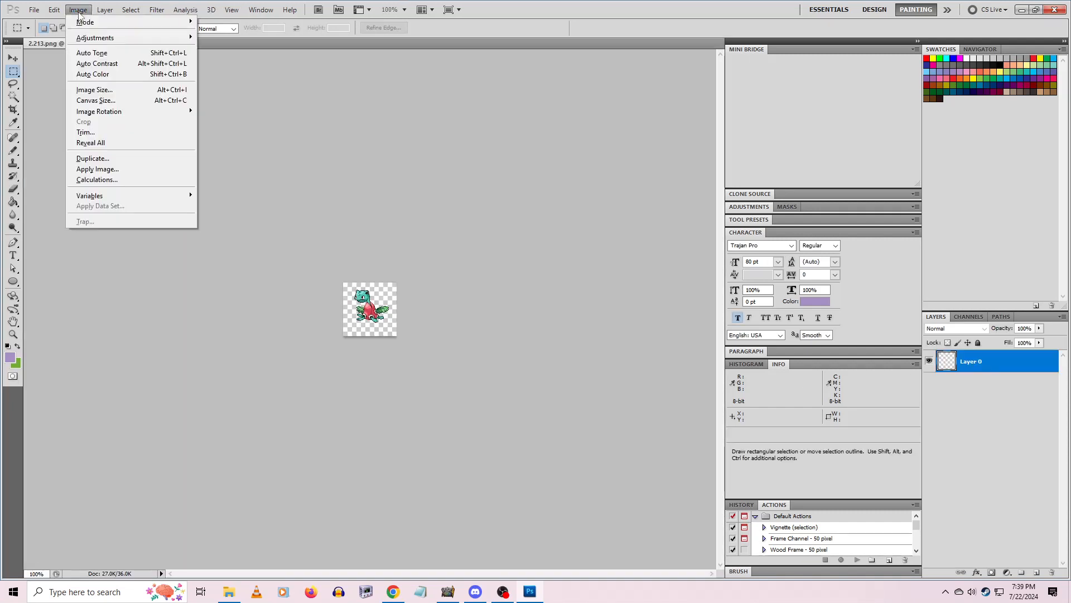
click(134, 92)
text(288)
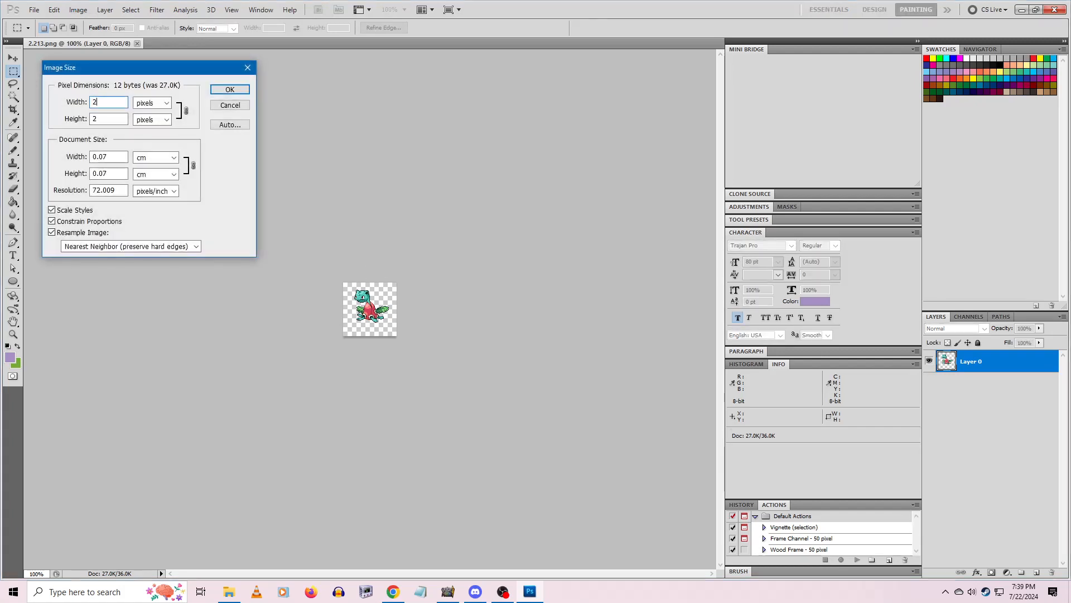
click(229, 91)
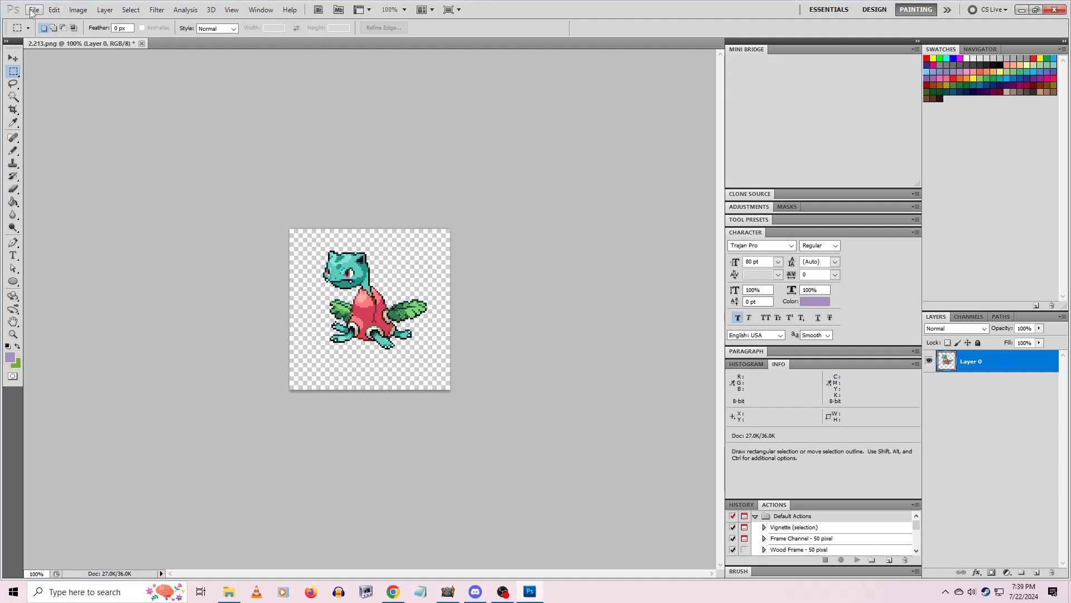
Save the enlarged 2.213.png and load it into PJ Image Inspector in Chrome to examine its dimensions and color palette
click(34, 10)
click(57, 170)
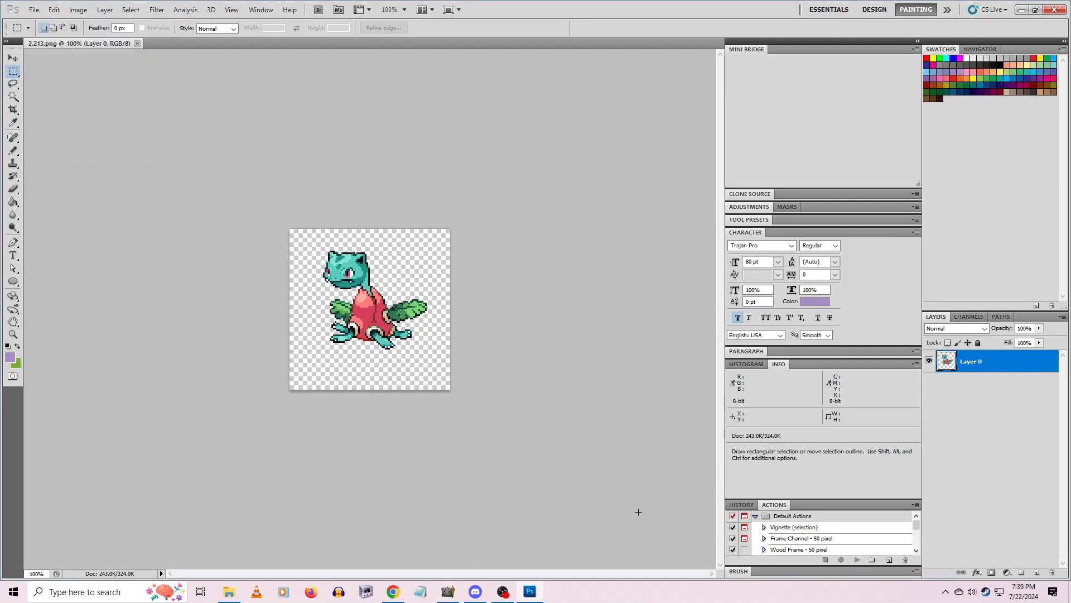
key(alt+Tab)
drag(1068, 278, 592, 171)
mouse_move(901, 477)
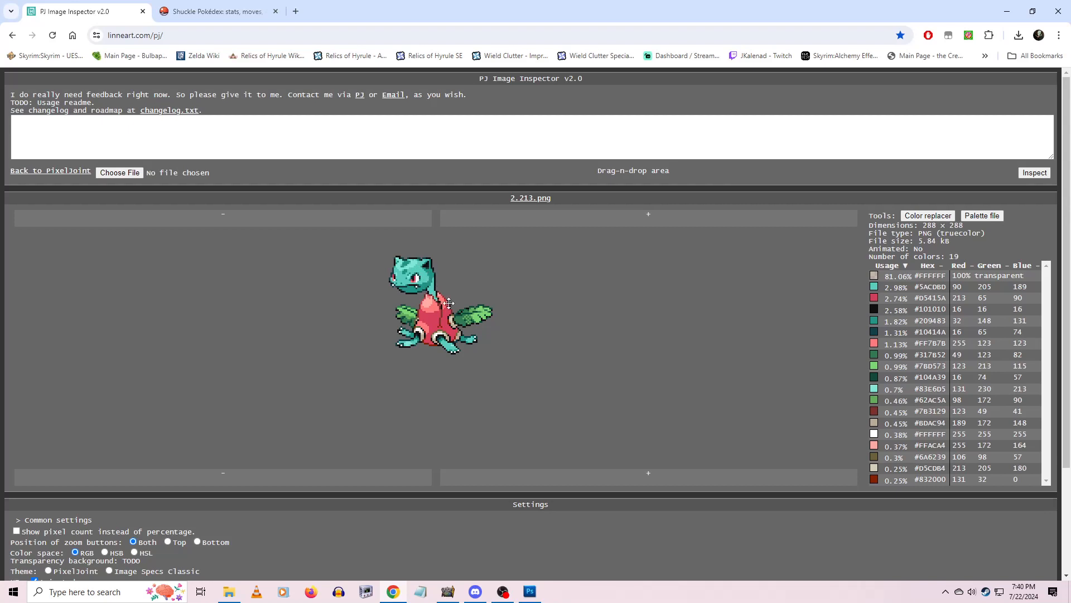
Return to Photoshop and undo the enlargement of 2.213.png so the sprite can be edited at its original size
click(530, 592)
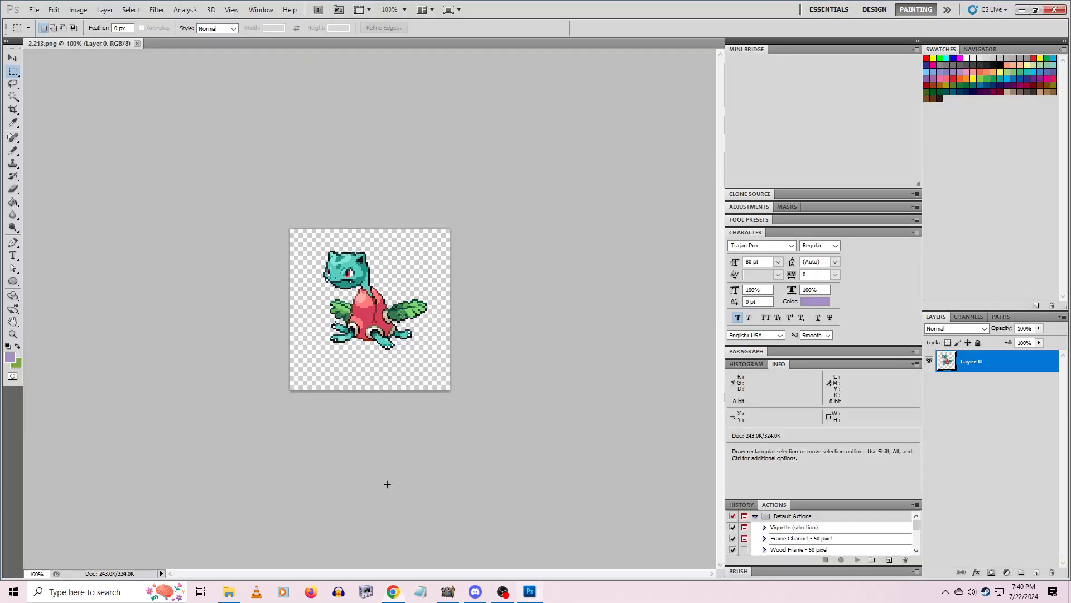
key(ctrl+z)
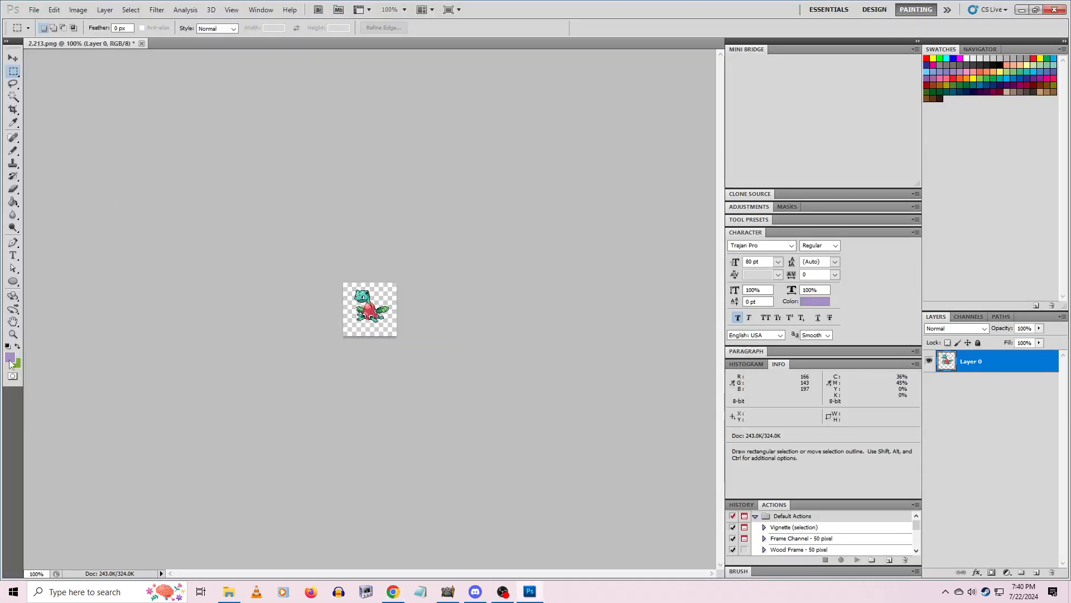
click(10, 337)
drag(284, 198, 447, 368)
click(357, 263)
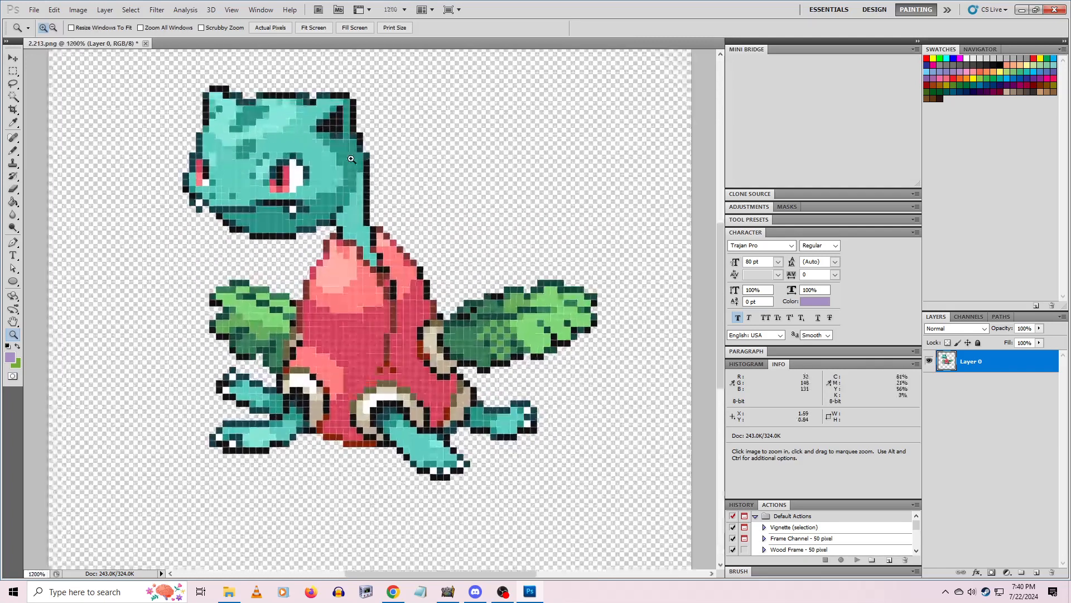
Shade the base of the neck, where it enters the shell, with darker teal sampled from the head's markings using the Pencil
click(13, 123)
click(244, 150)
click(12, 152)
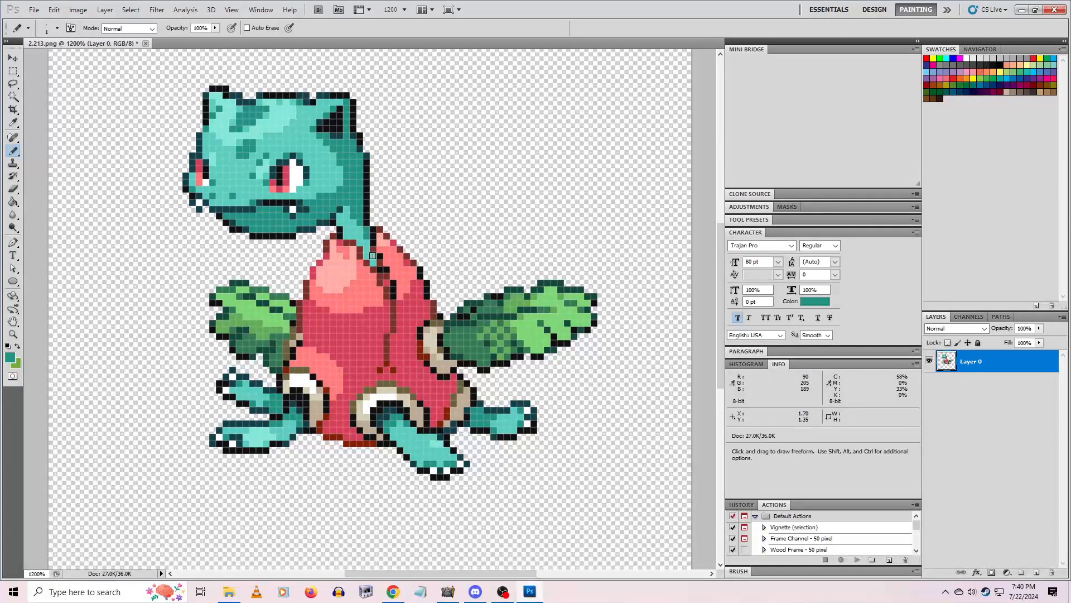
drag(368, 256, 366, 244)
key(e)
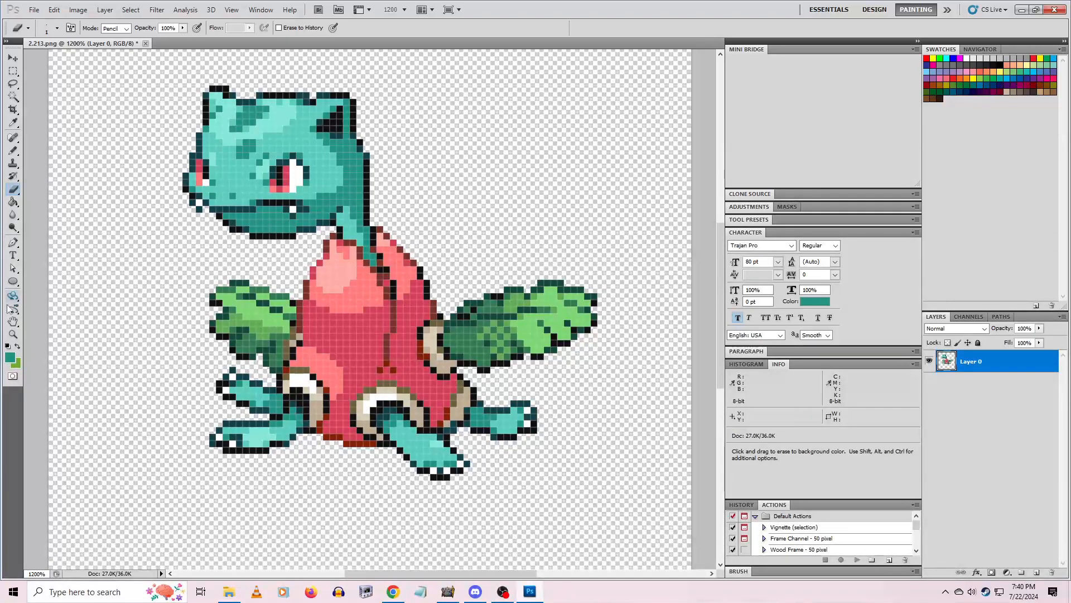
Touch up the front outline of the head above the eye with dark teal sampled from that outline, using the Pencil
click(13, 333)
right_click(195, 321)
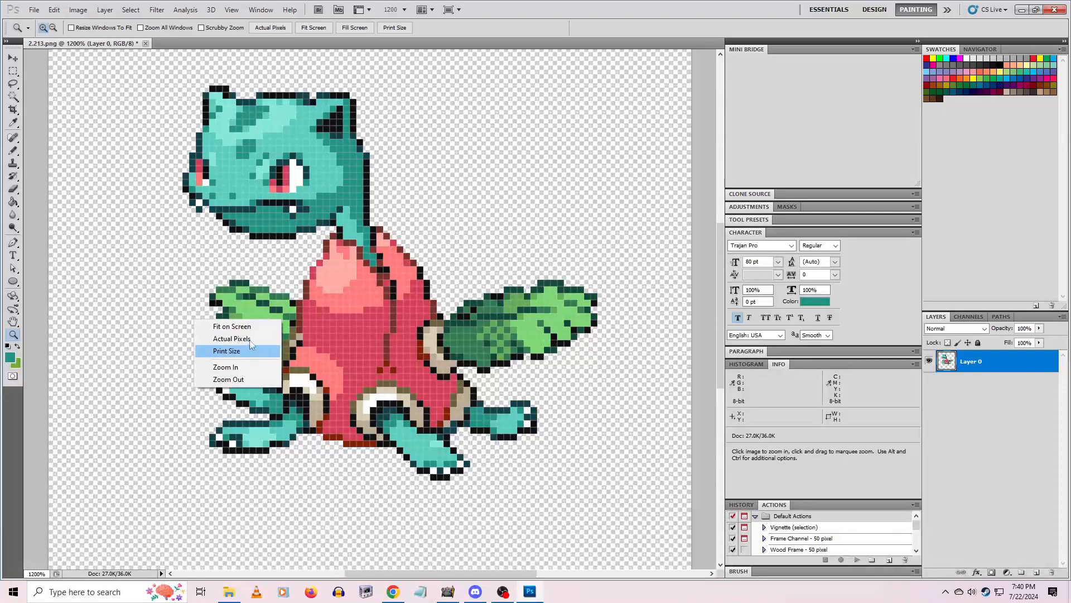
key(Escape)
key(i)
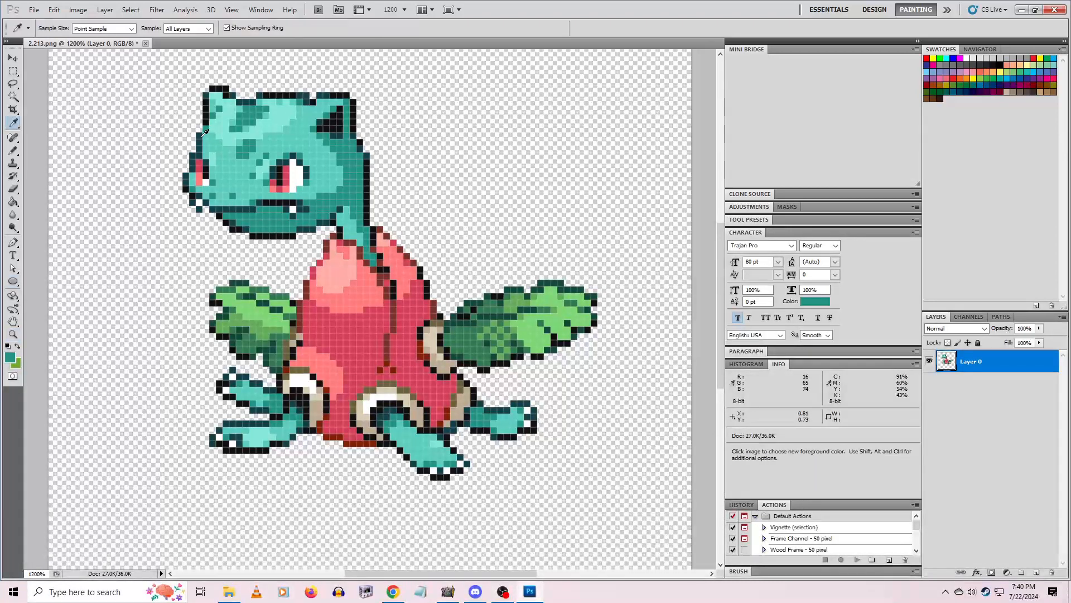
click(203, 134)
key(b)
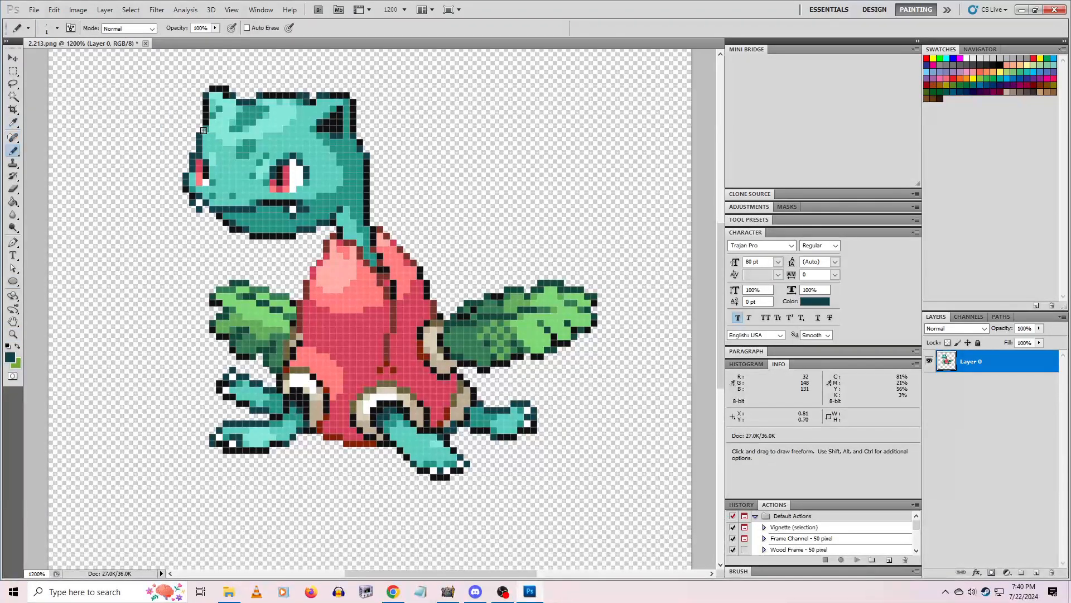
key(e)
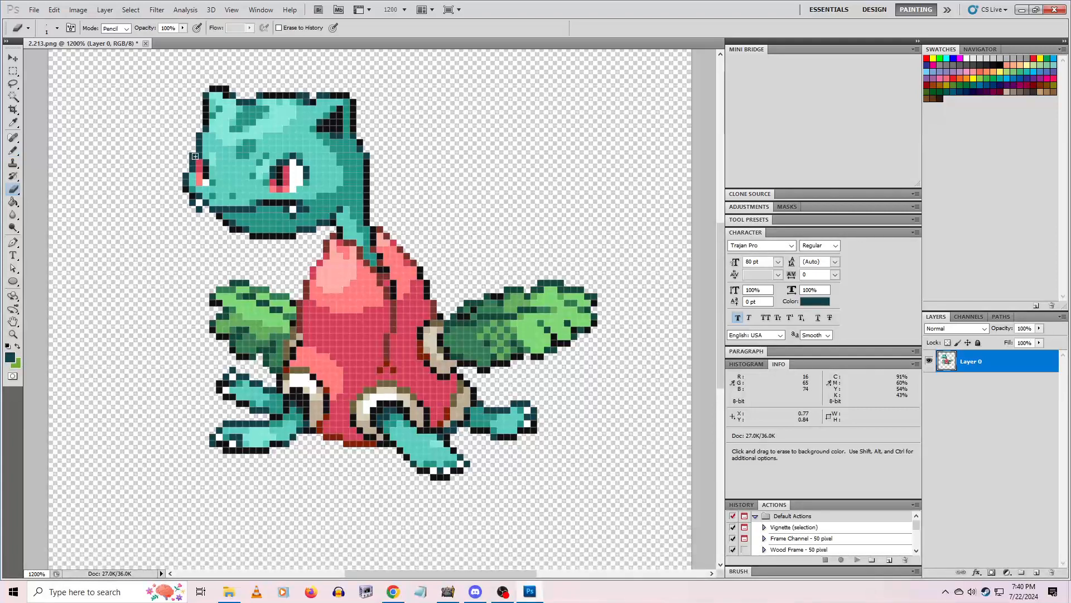
Pencil the reddish outline under the shell and beside the rear leaf's opening in black sampled from the head
click(13, 151)
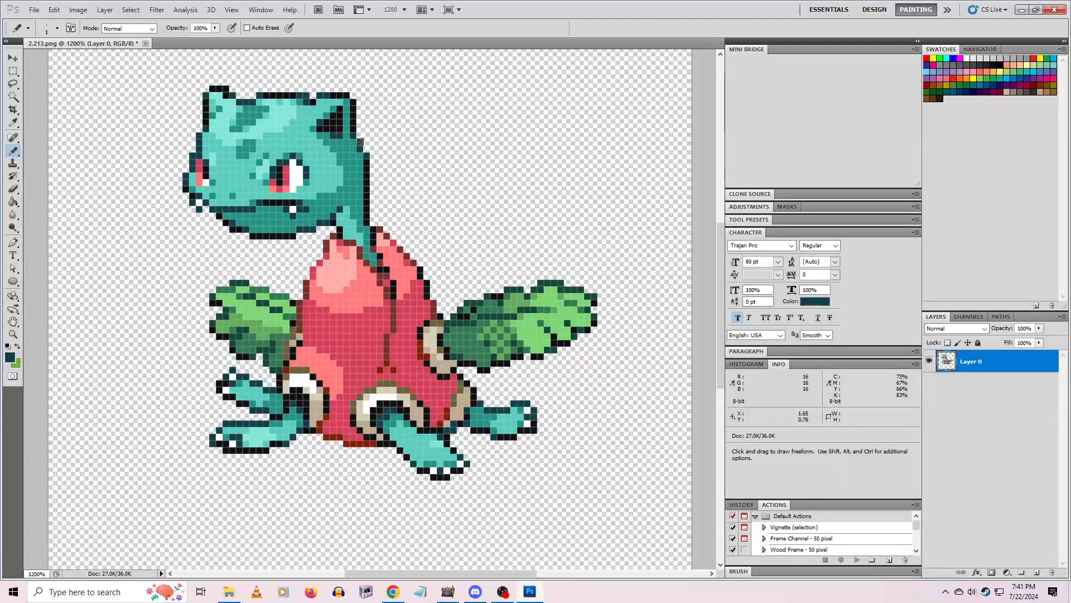
alt+click(357, 123)
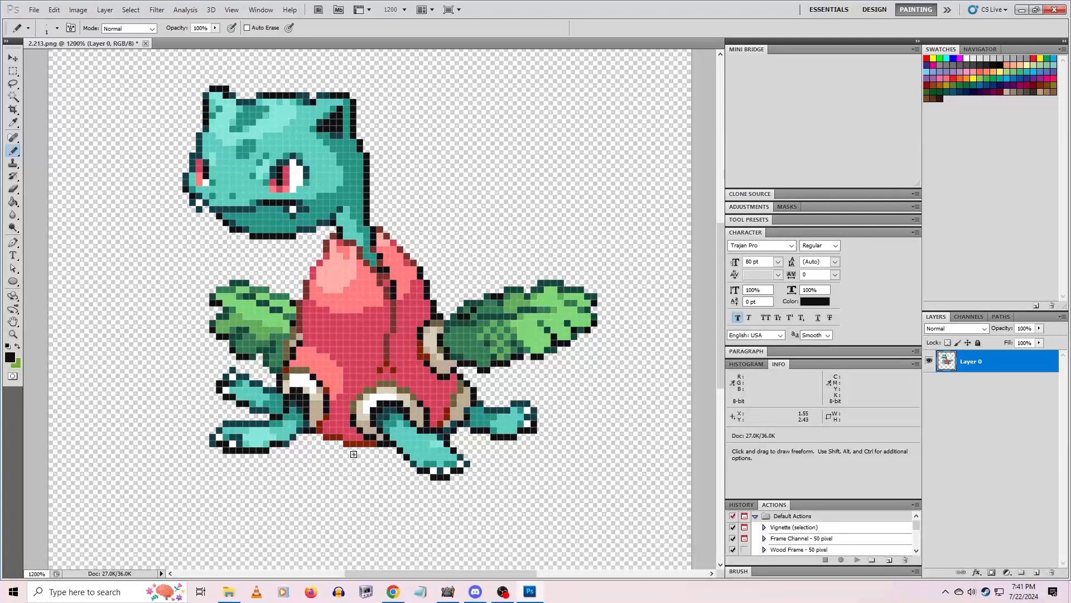
drag(373, 445, 321, 430)
click(14, 334)
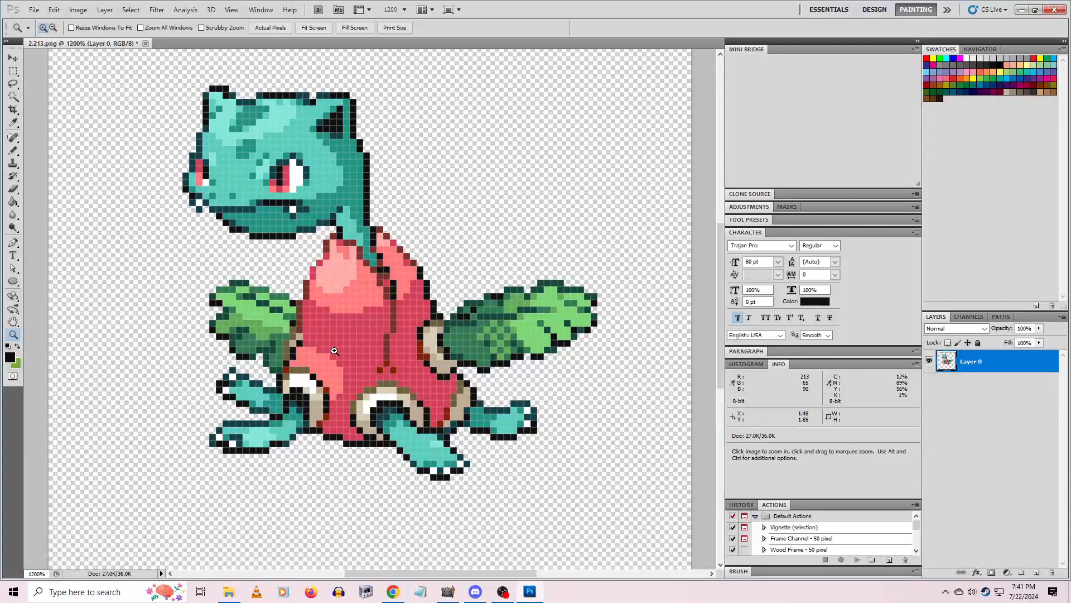
key(i)
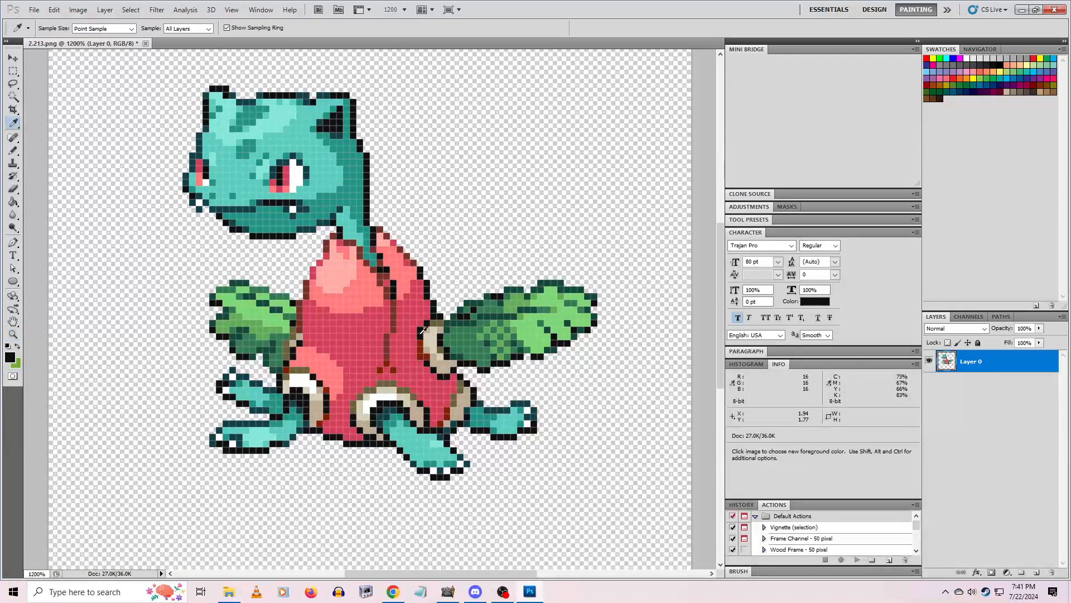
key(b)
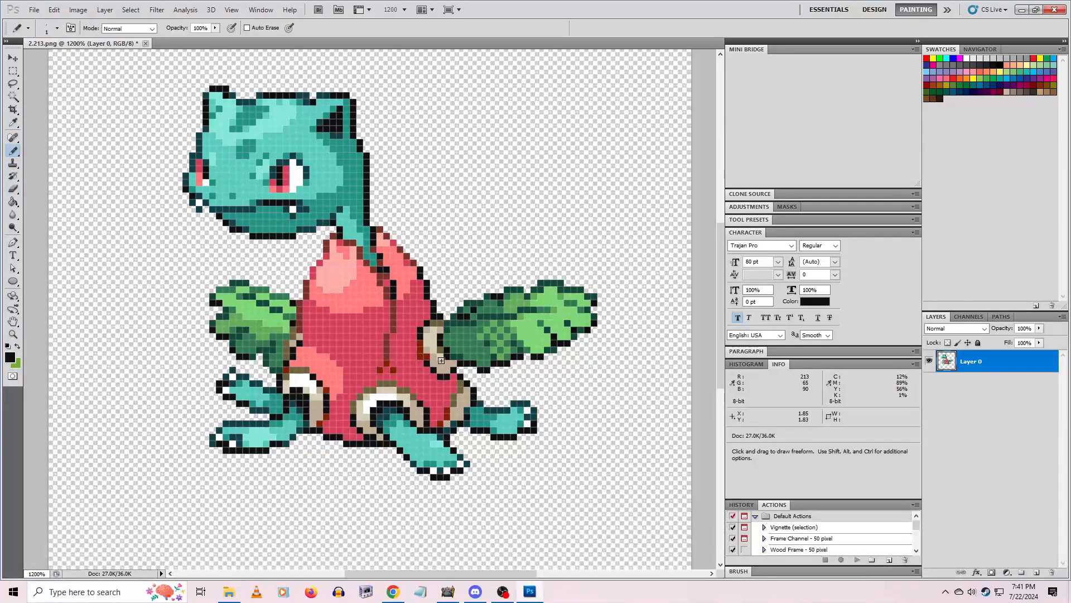
drag(420, 342, 420, 354)
Touch up the shell opening's rim with sampled beige, and sample the dark red of the shell's front edge for the Pencil
key(i)
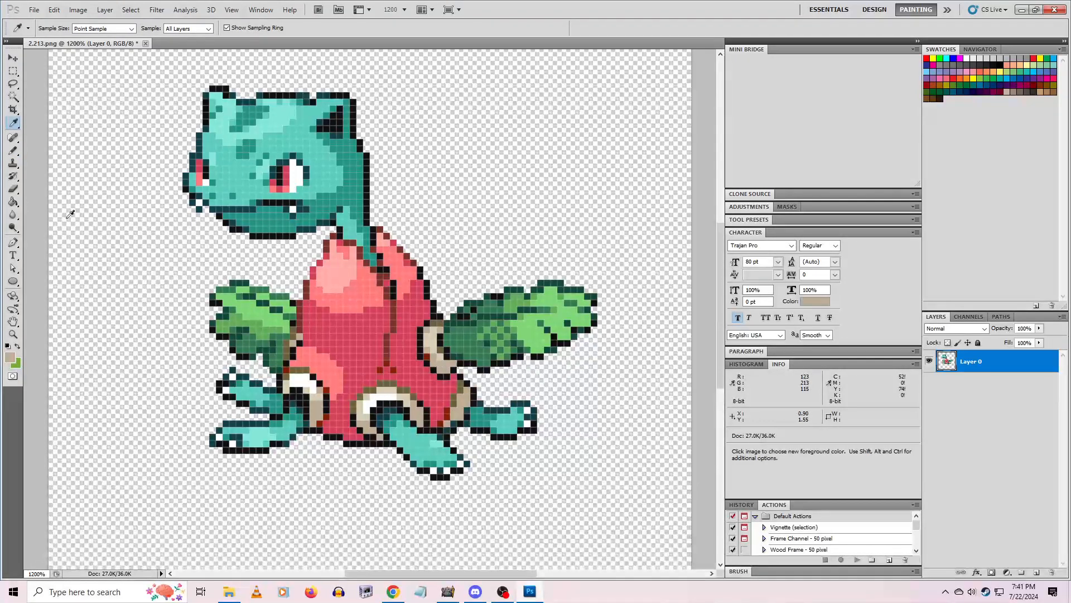
click(13, 151)
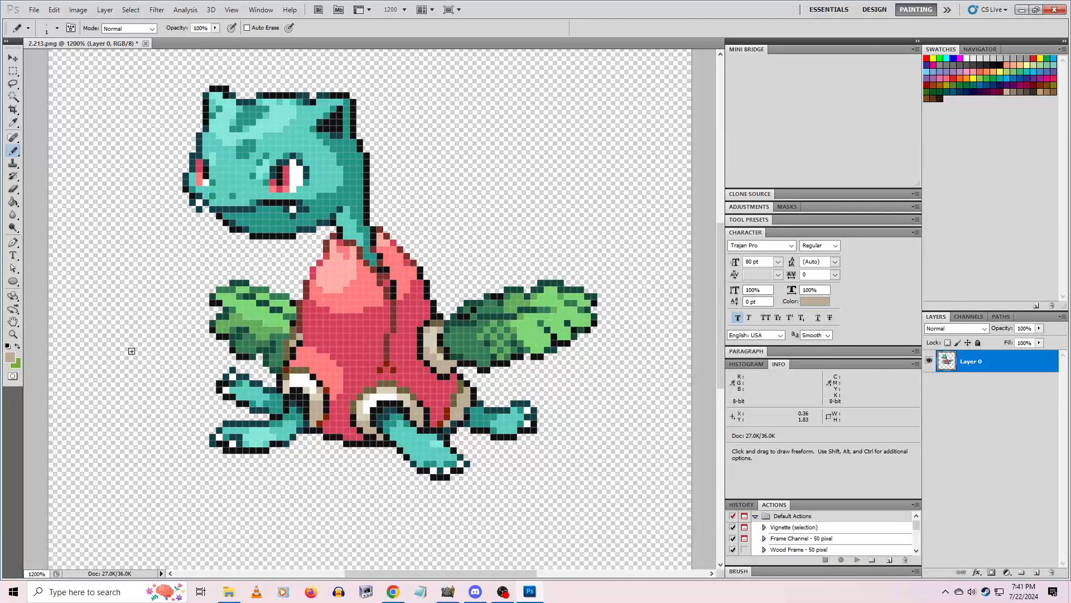
key(i)
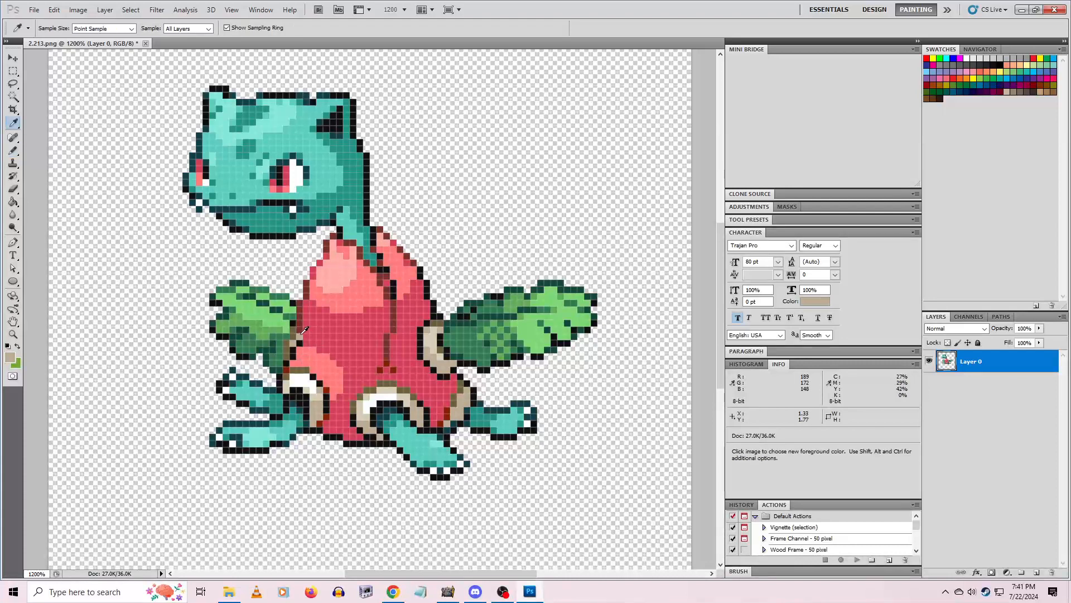
click(304, 324)
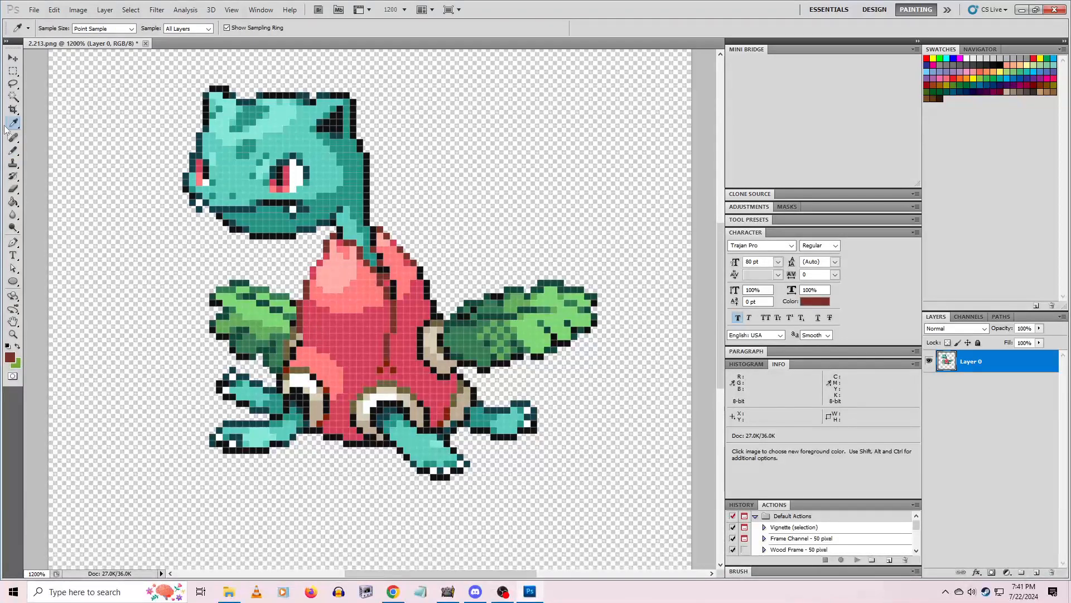
key(b)
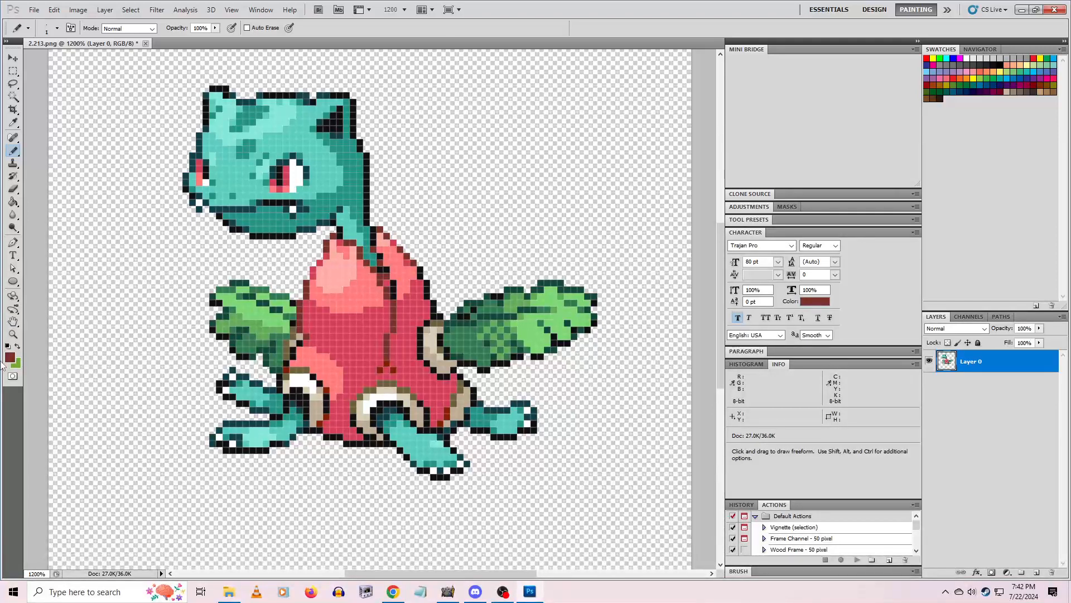
Check the corrected sprite at actual size and resize the image to 288 pixels wide
click(12, 334)
right_click(183, 316)
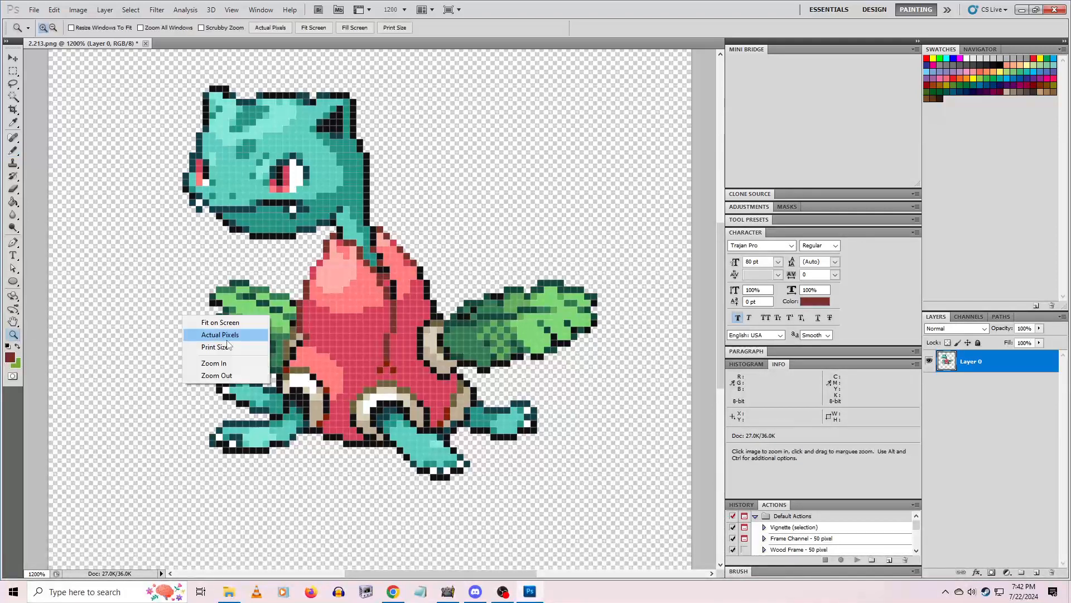
click(227, 339)
click(393, 411)
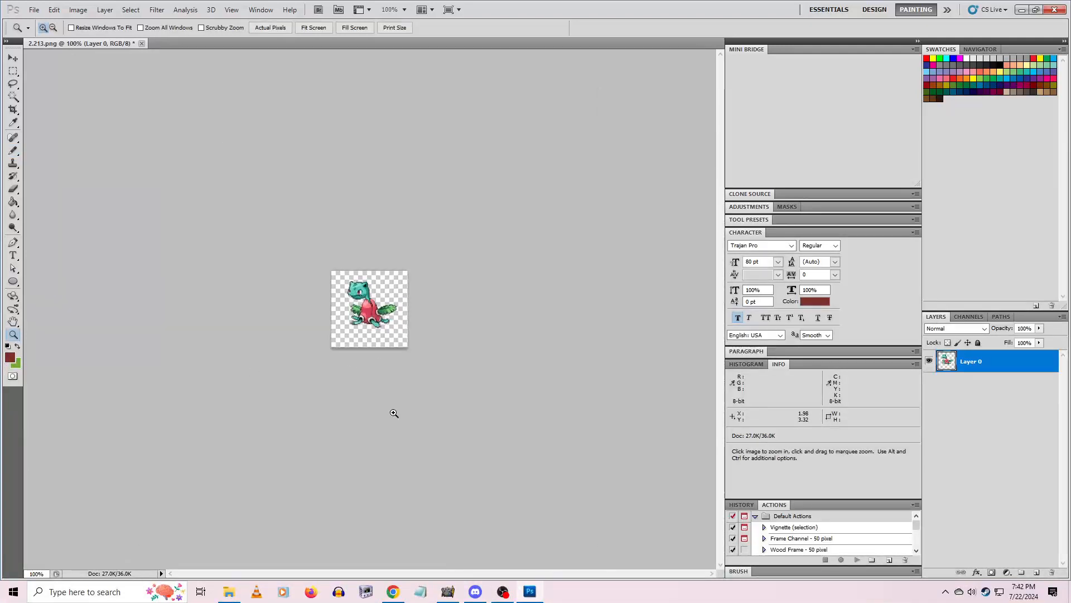
click(358, 342)
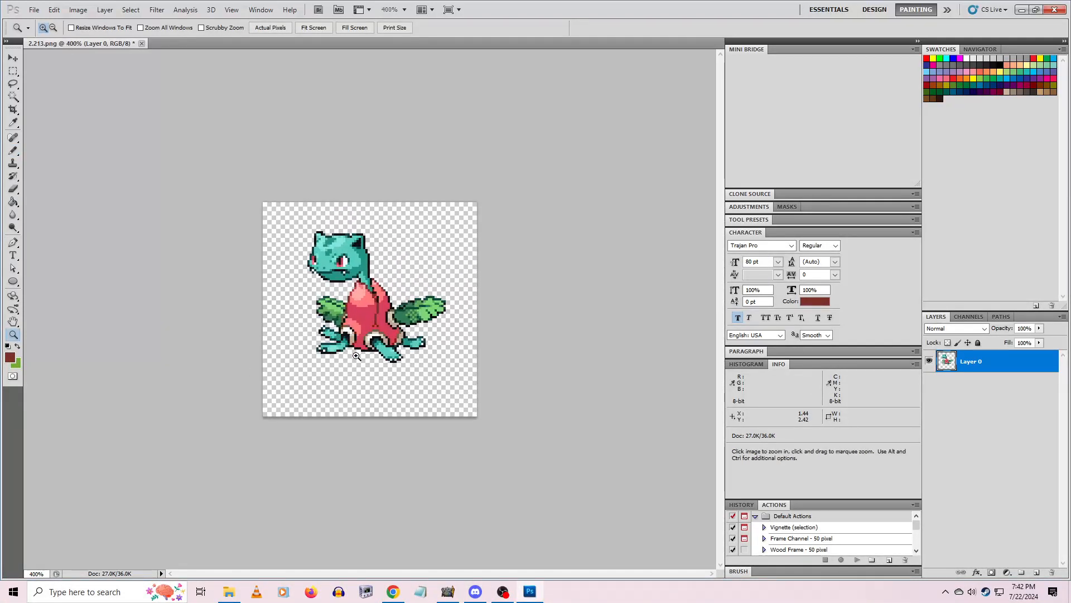
click(78, 9)
click(106, 85)
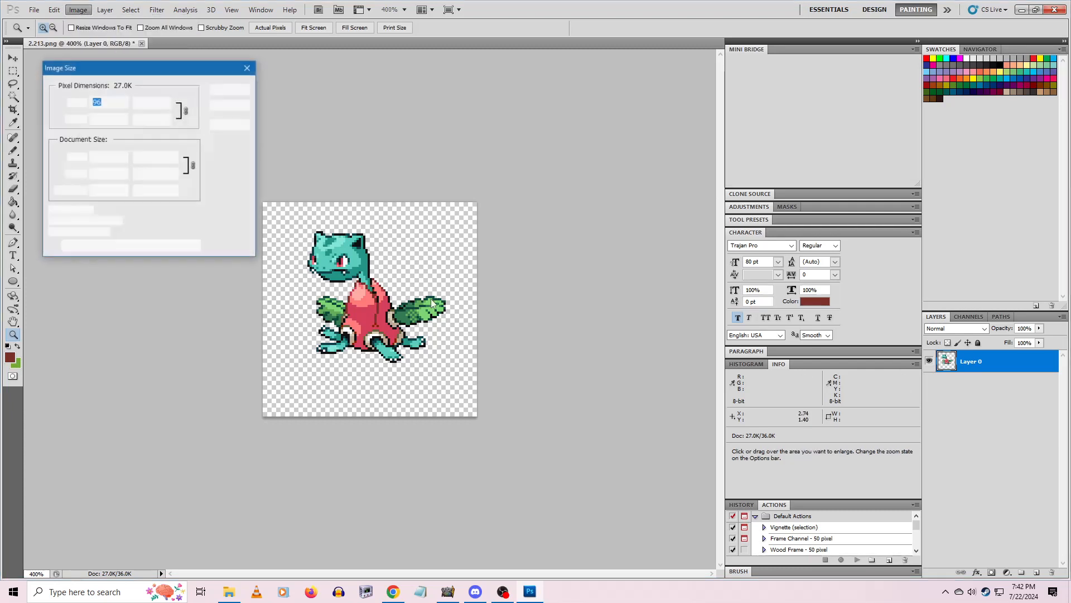
text(288)
key(Return)
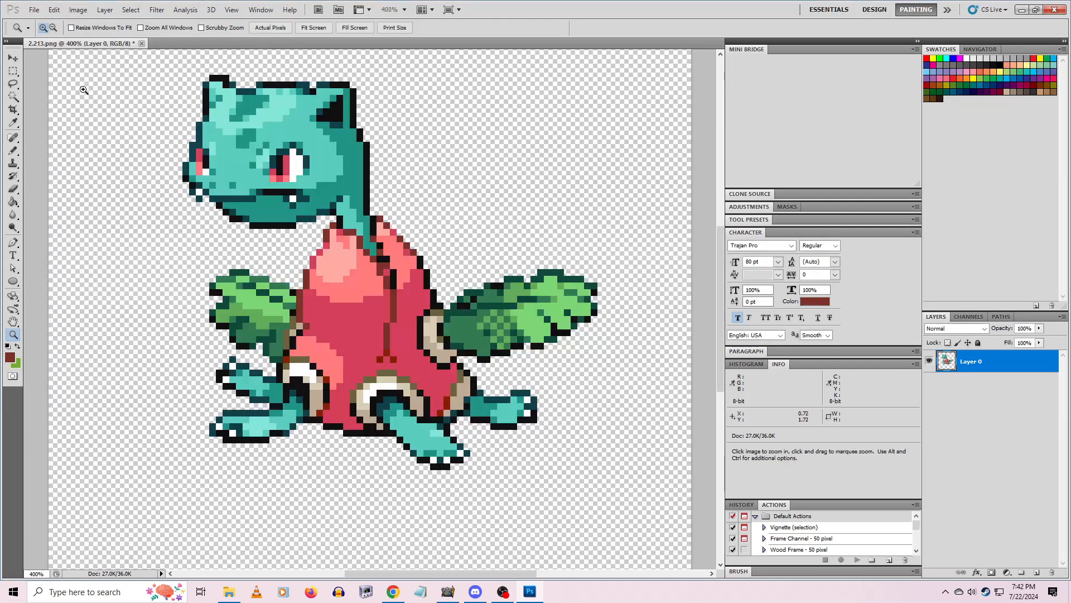
Select the transparent background with the Magic Wand and save the image as a PNG copy over 2.213.png, without interlacing
key(w)
click(514, 155)
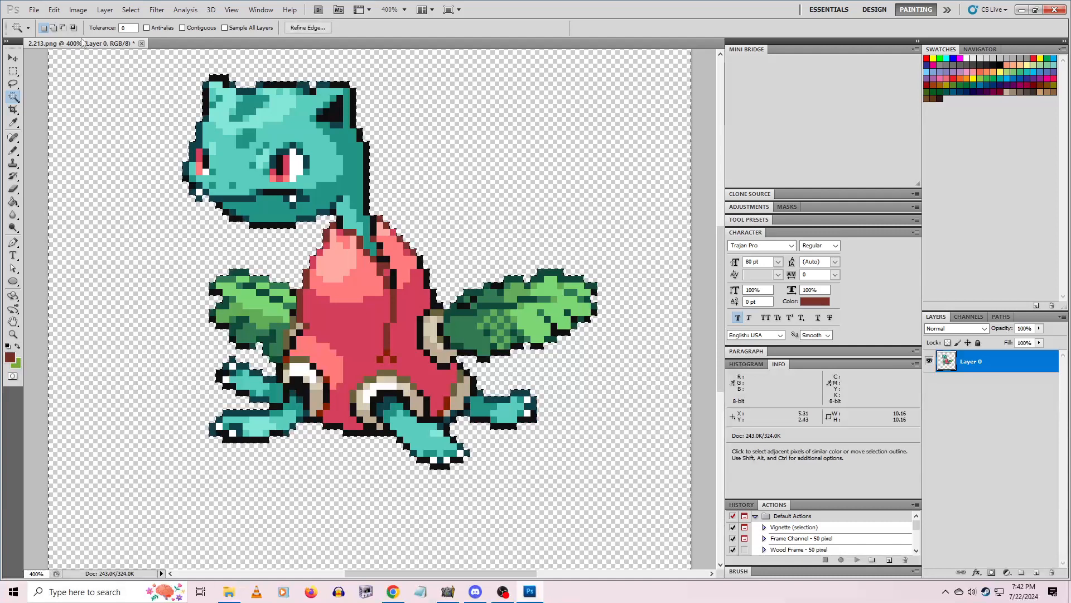
click(34, 10)
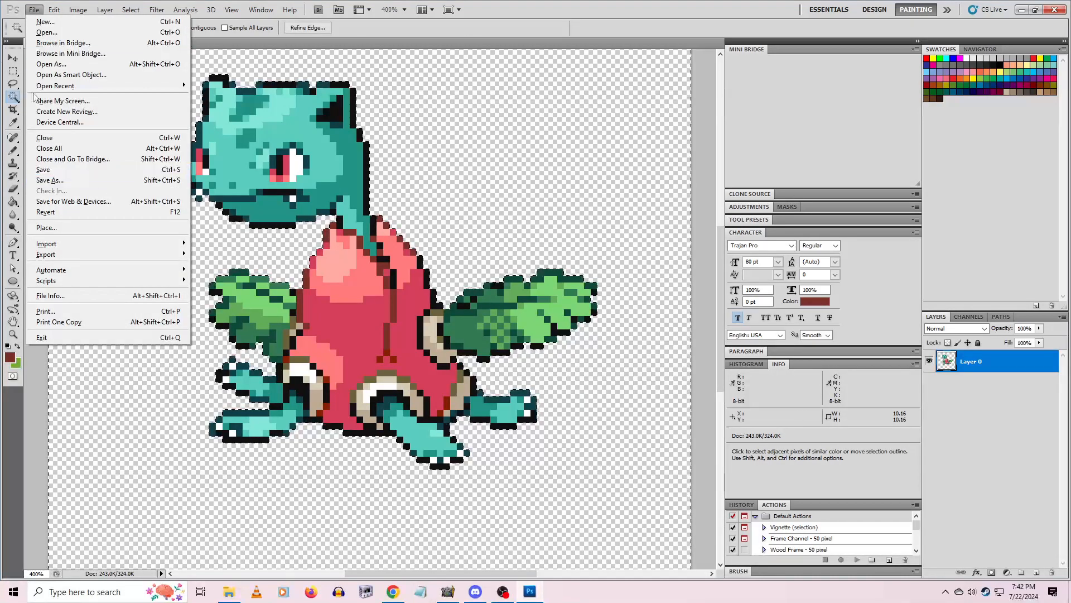
click(50, 180)
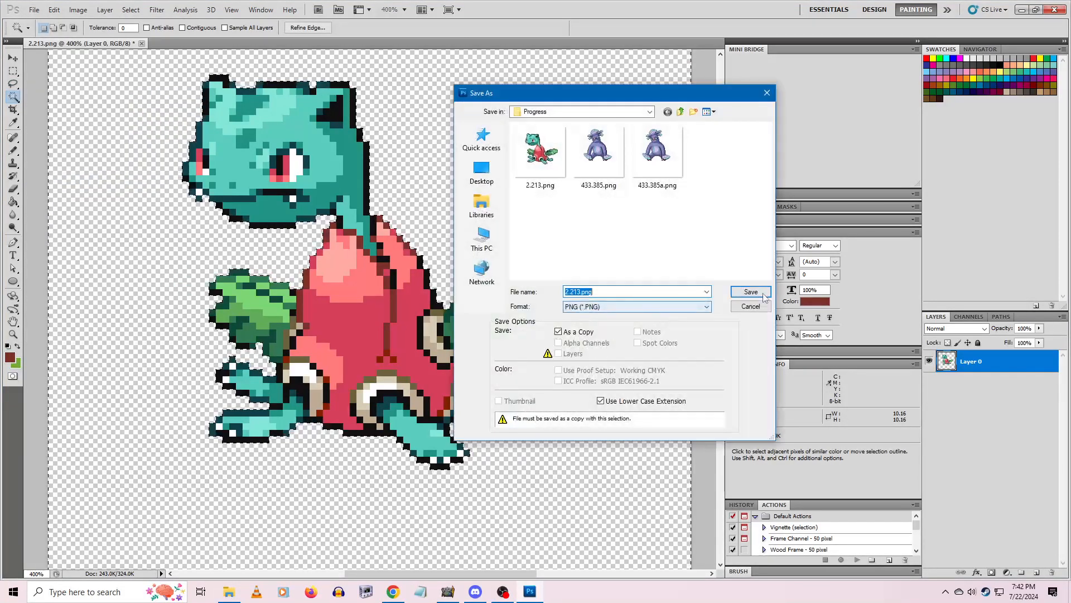
click(751, 292)
click(491, 231)
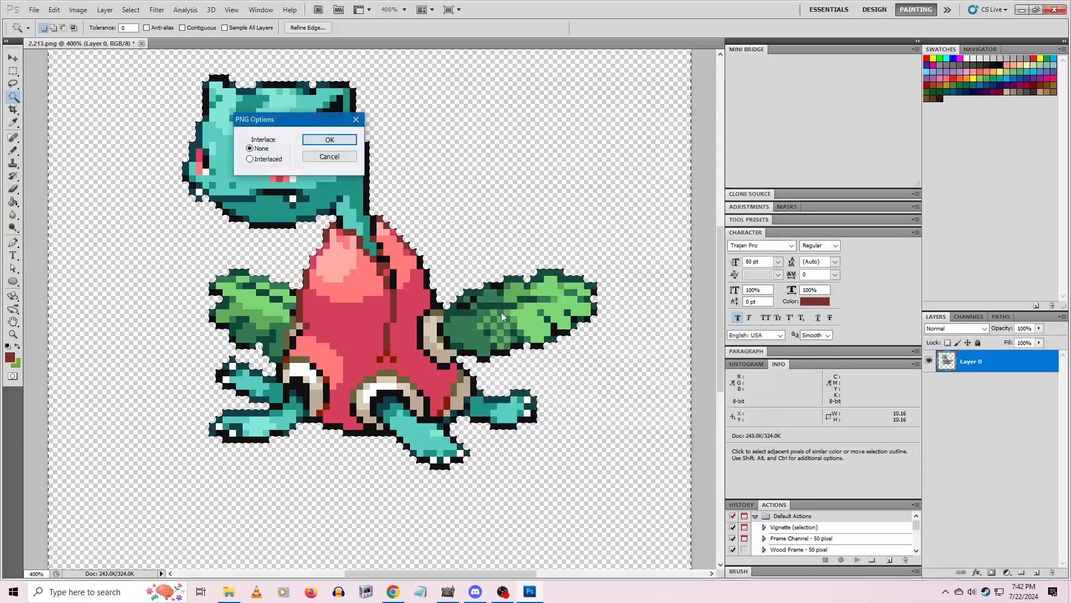
key(Return)
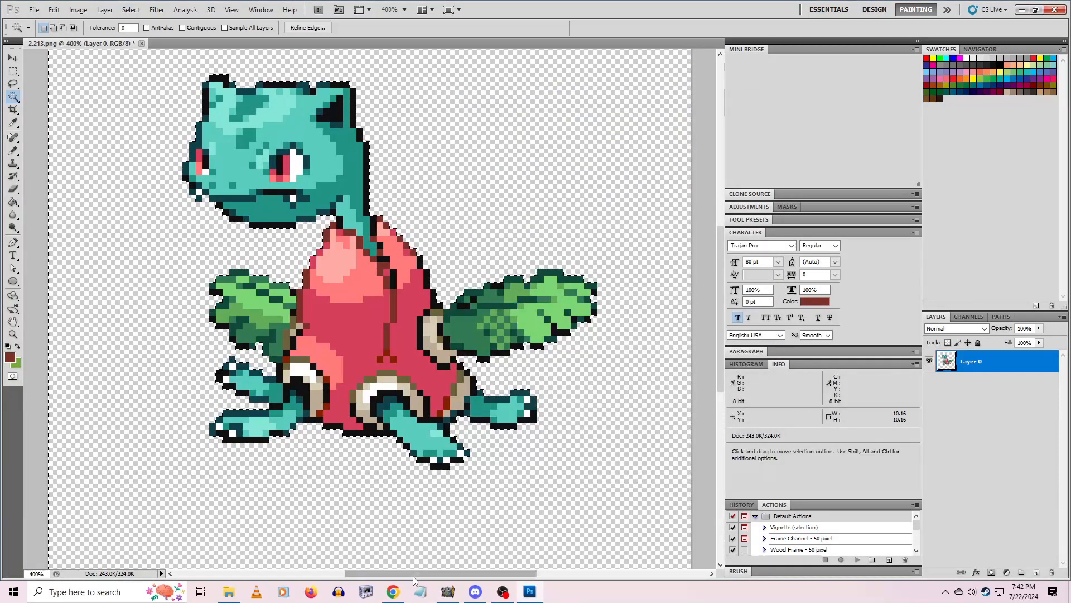
Load the updated 2.213.png into PJ Image Inspector in Chrome to examine its colors, and open the Progress folder in File Explorer
click(392, 592)
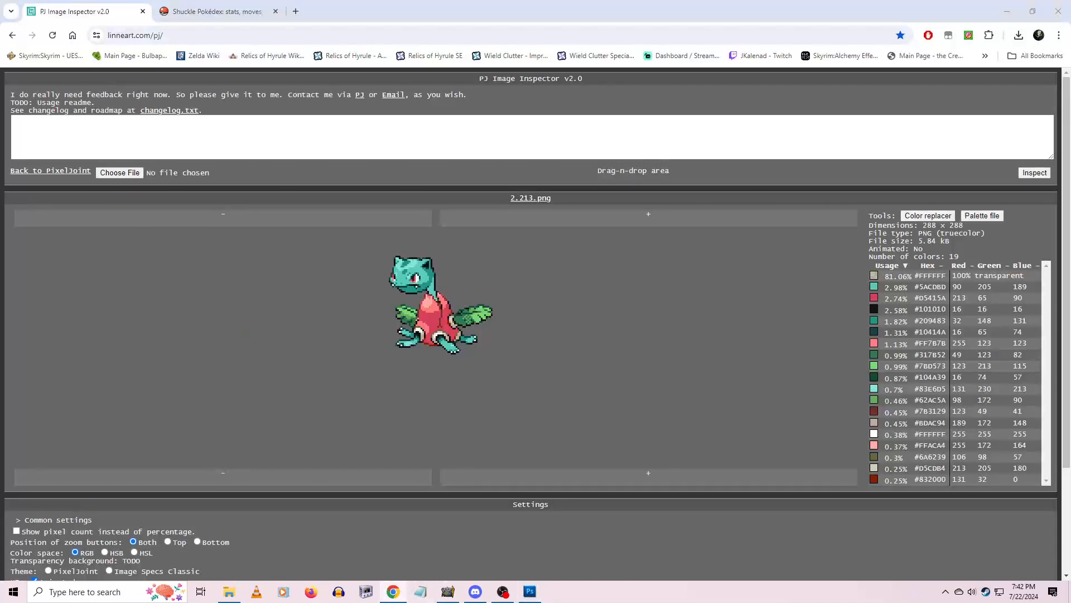
drag(664, 190, 527, 146)
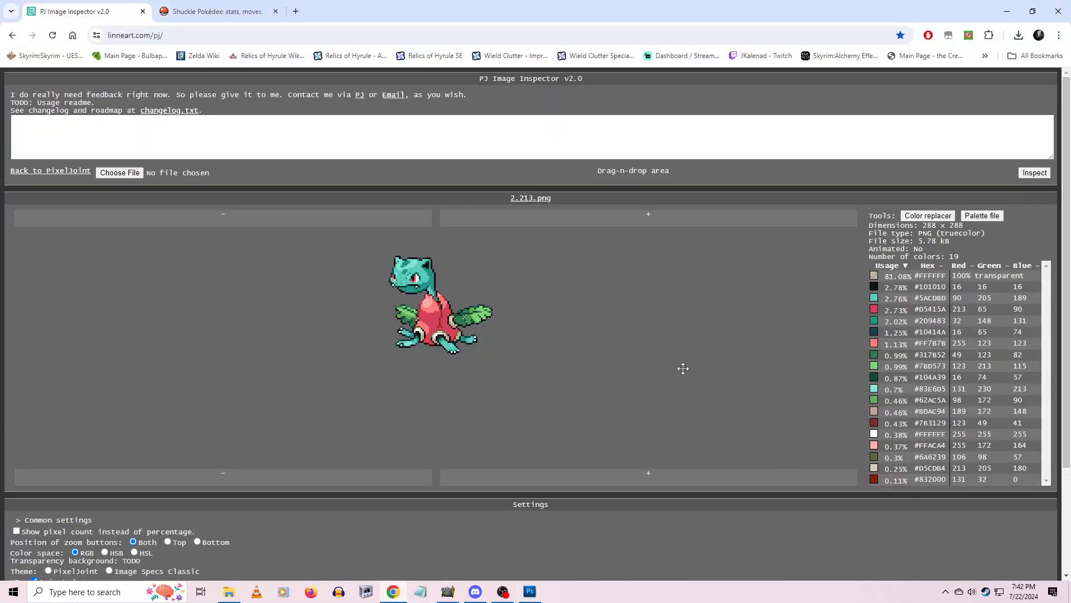
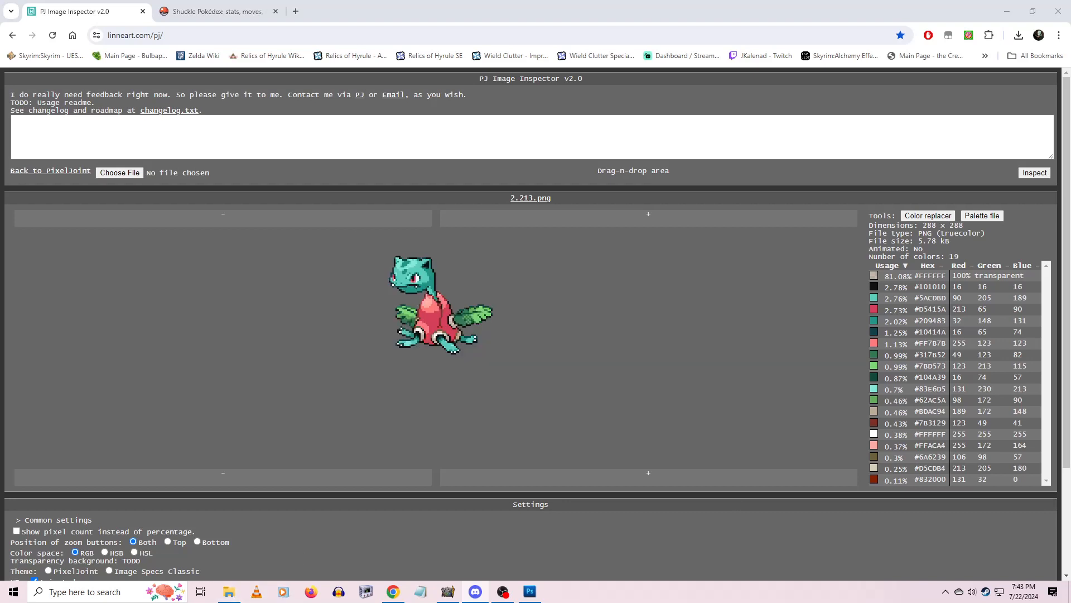
click(229, 592)
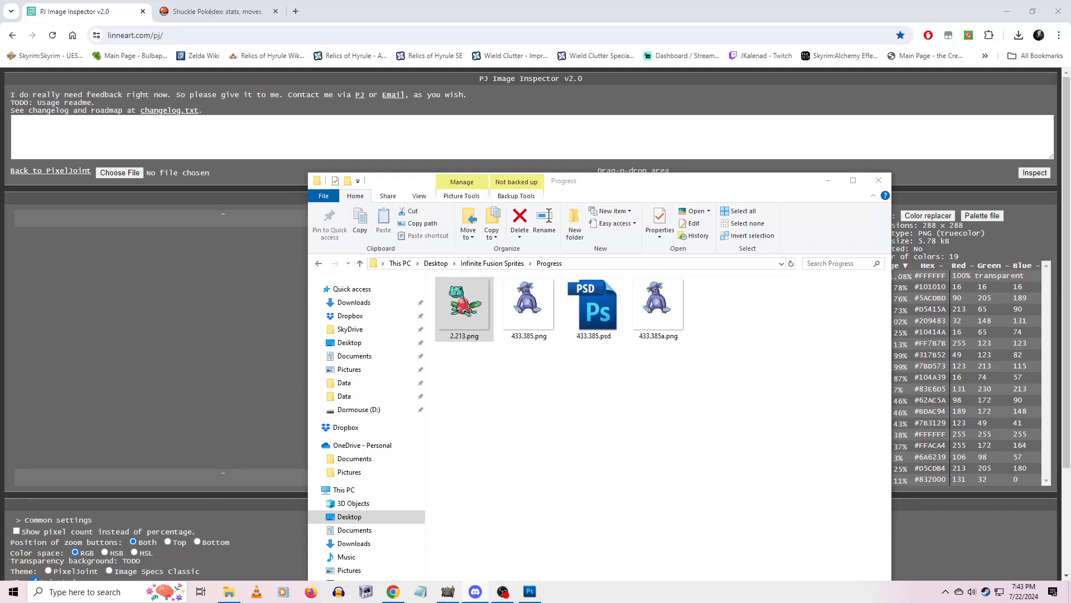
Minimize the Progress folder, switch to the Infinite Fusion game, and walk through Lavender Town into the house west of the Mart
click(827, 182)
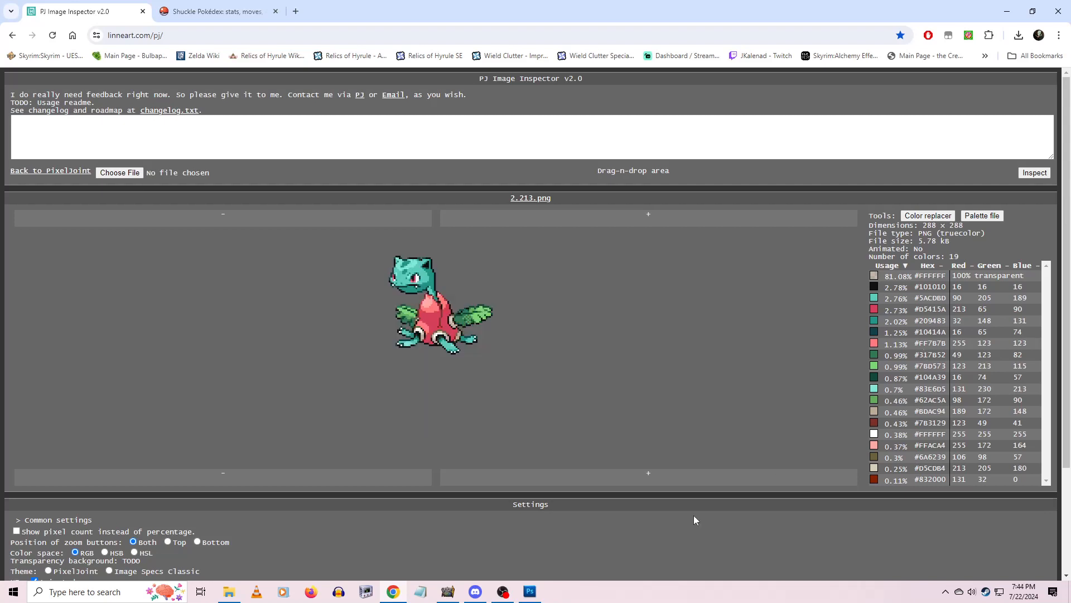
click(450, 593)
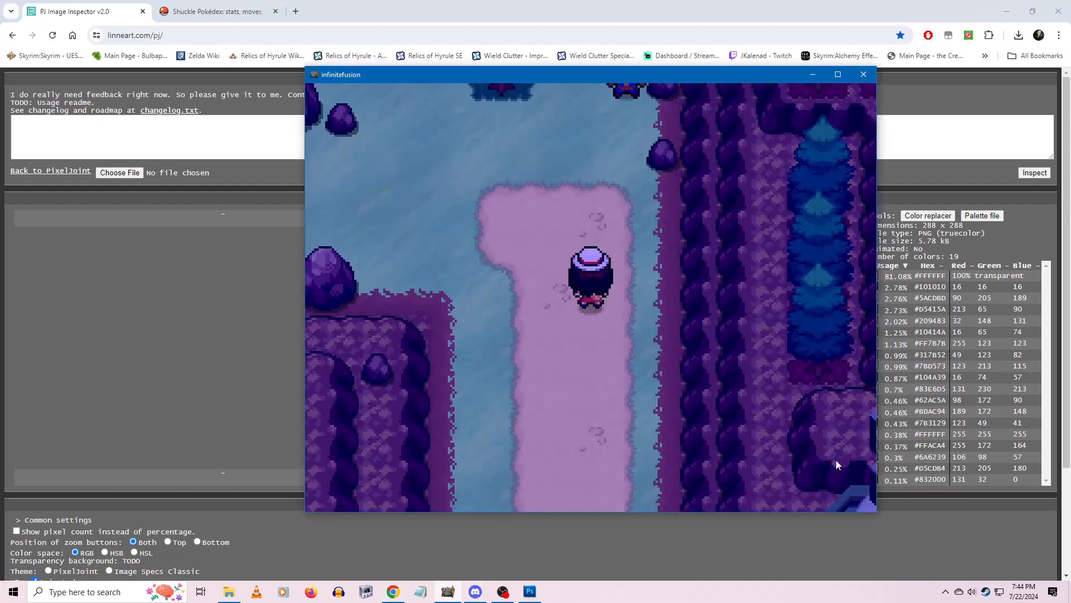
key(Down)
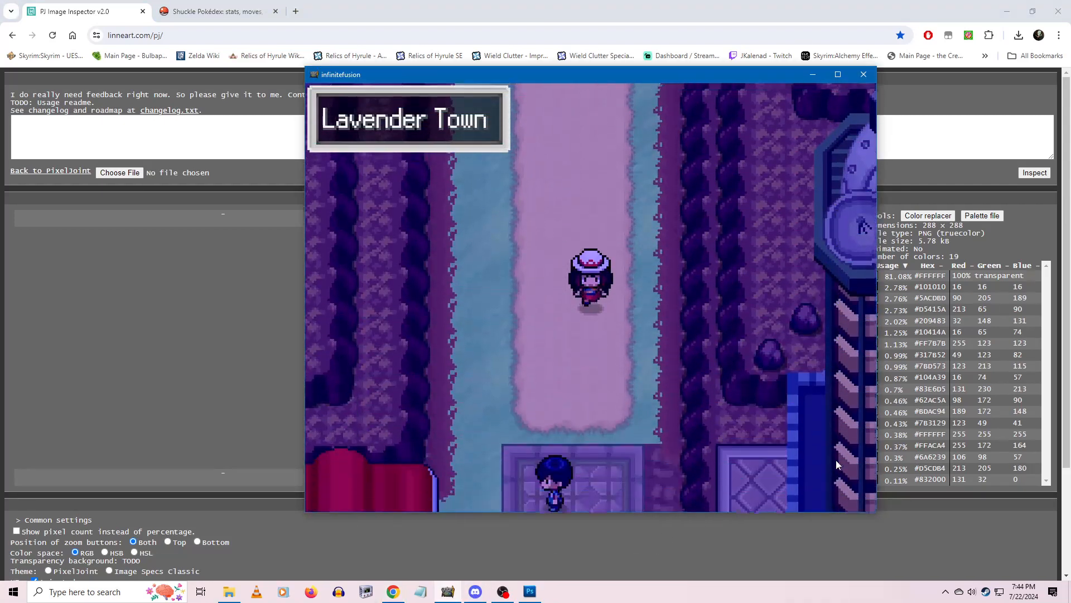
key(Down)
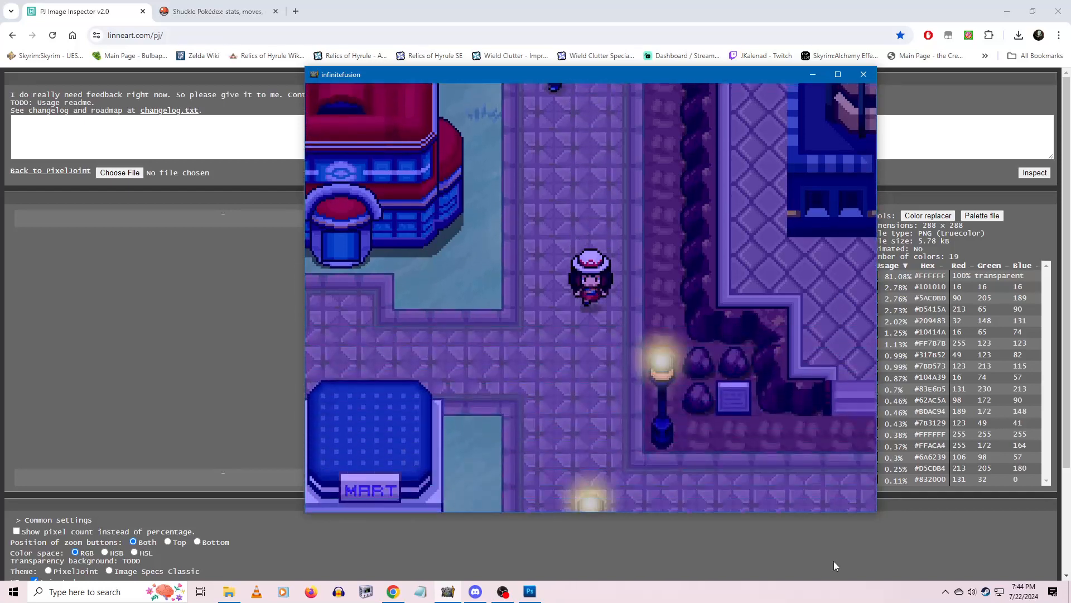
key(Down)
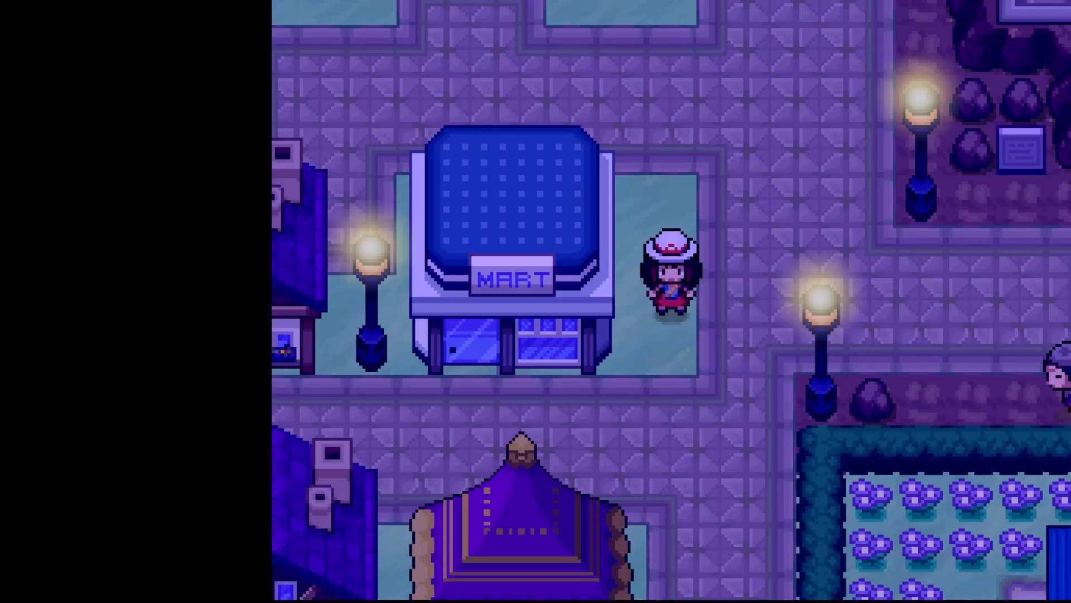
key(Down)
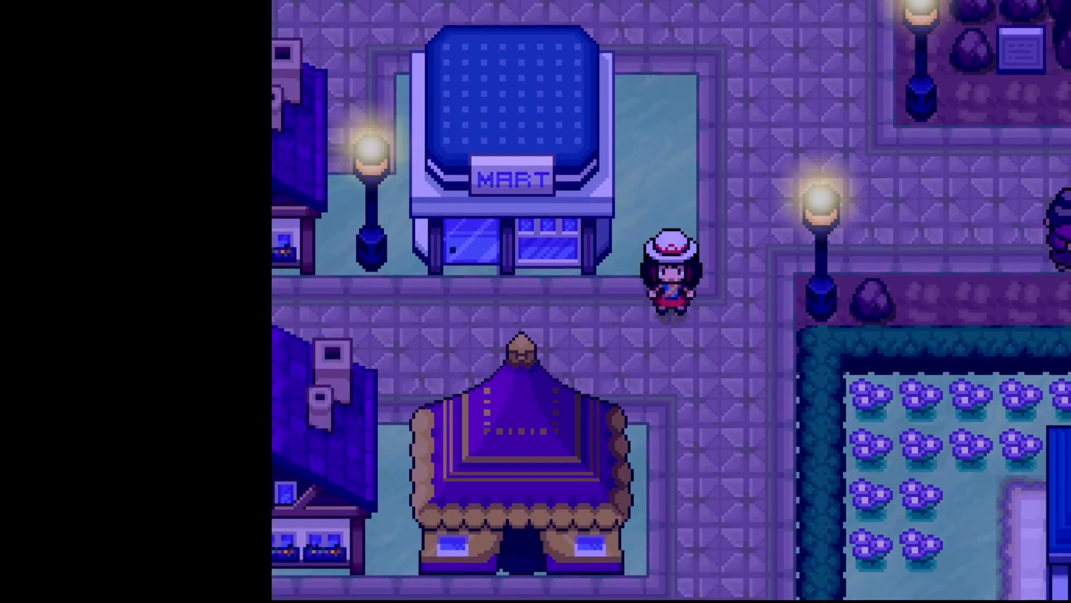
key(Left)
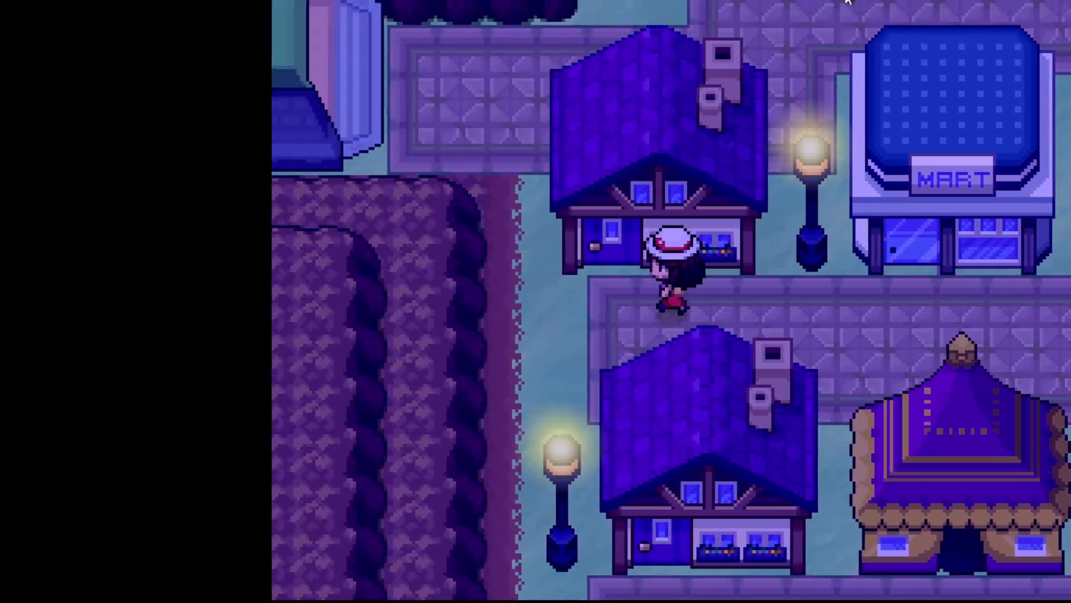
key(Up)
key(Up)
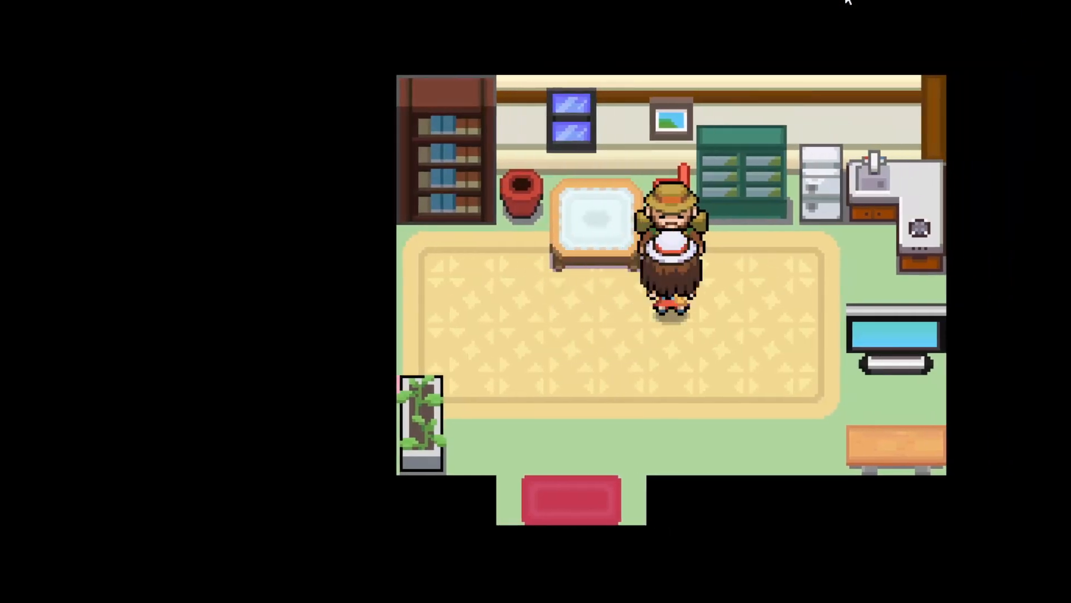
Talk to the man in the house to obtain the Moon Stone, and leave the house
key(c)
key(c)
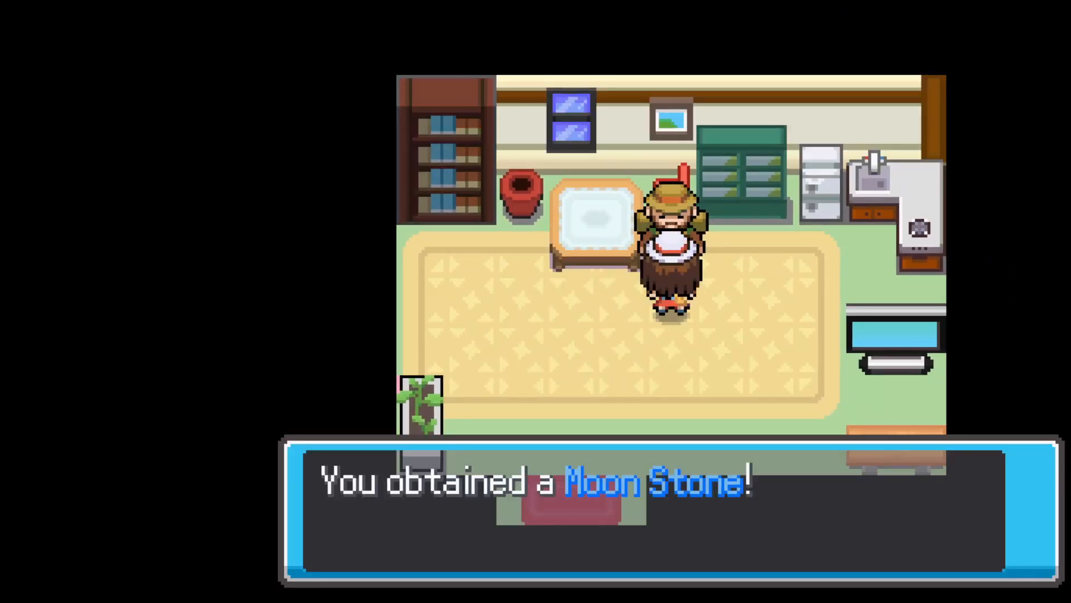
key(c)
key(c)
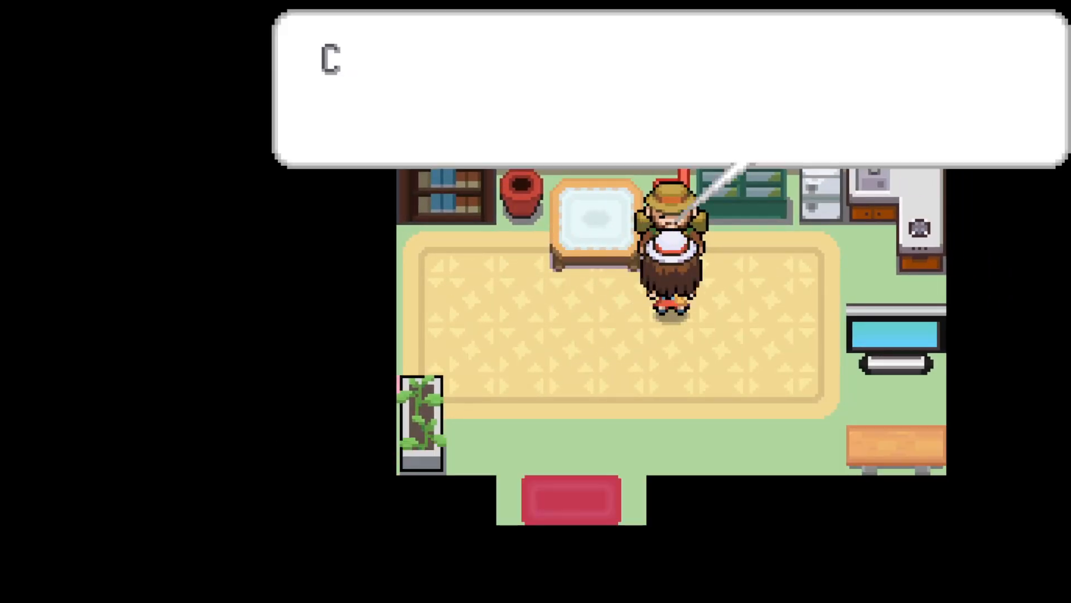
key(c)
key(Down)
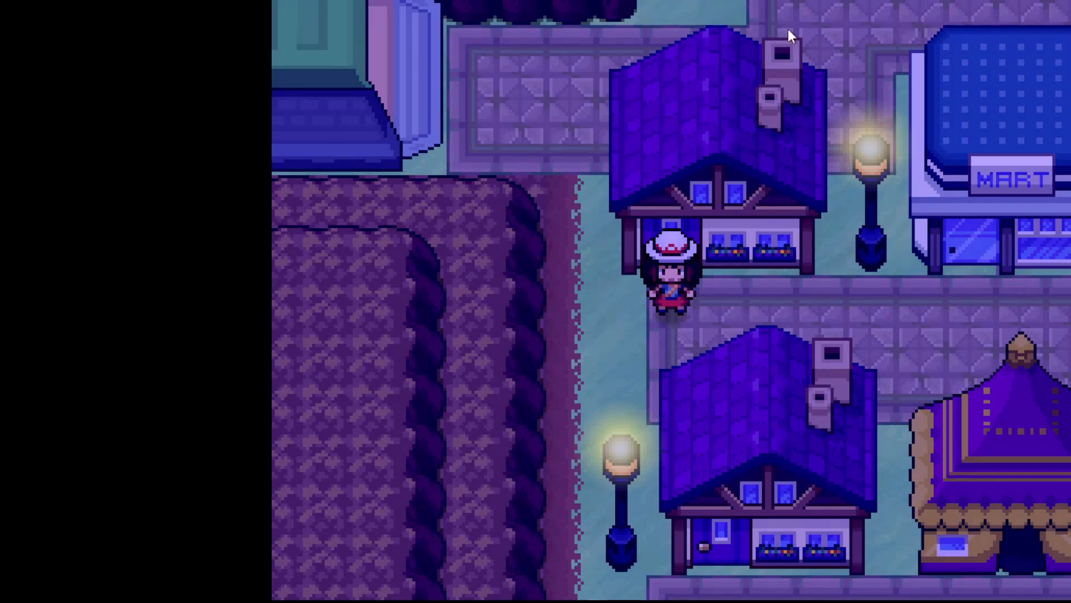
Walk the character east past the Mart and north to the path in front of the Pokémon Center
key(Left)
key(Down)
key(Right)
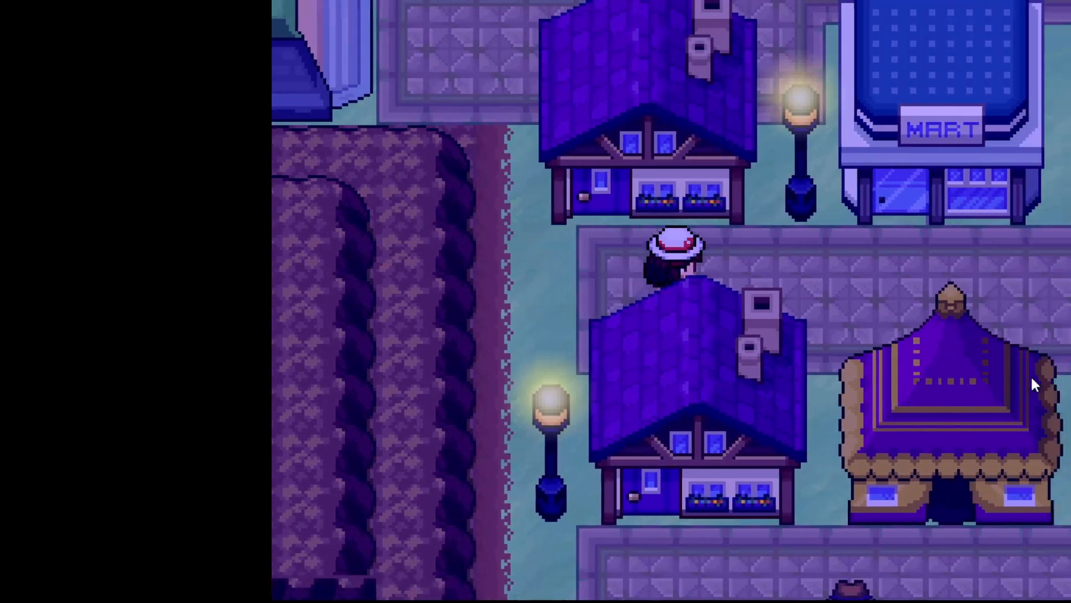
key(Right)
key(Up)
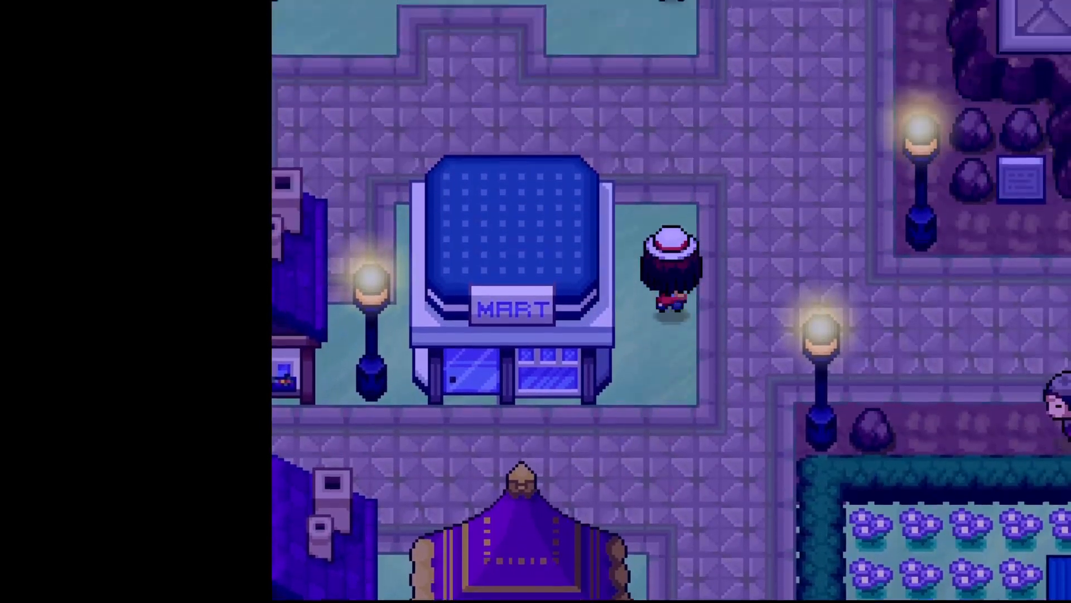
key(Up)
key(Right)
key(Left)
Save the game progress in Lavender Town
key(Escape)
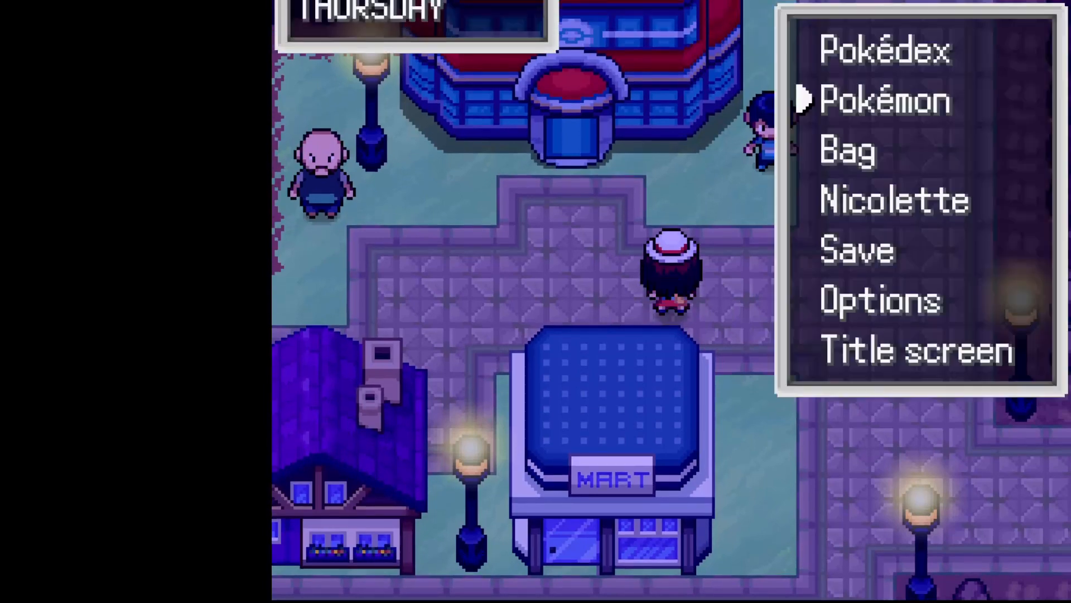
key(Down)
key(Down)
key(Down)
key(Return)
key(Return)
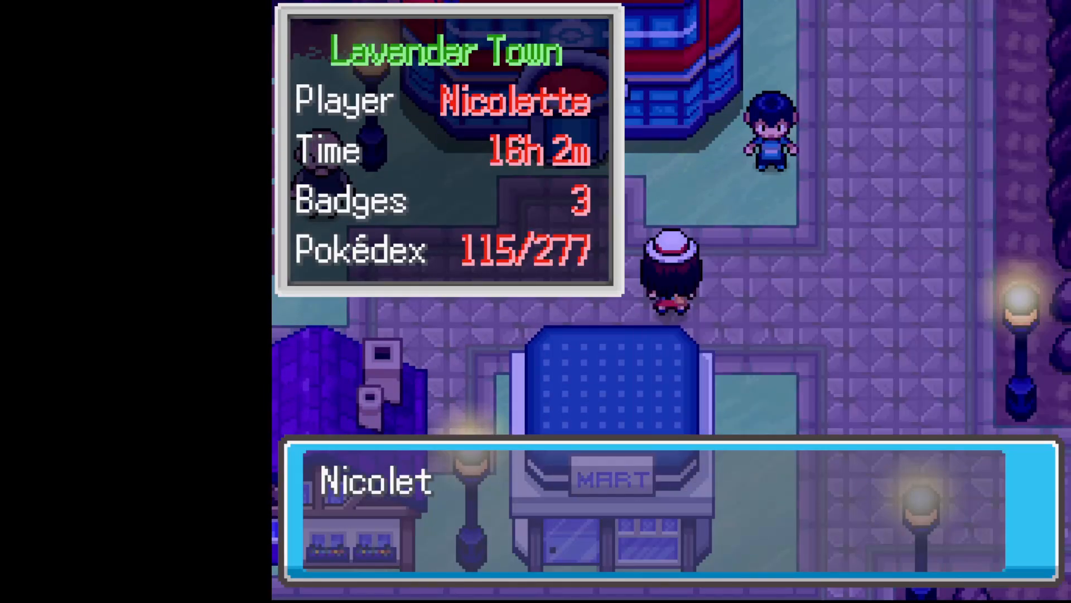
key(Return)
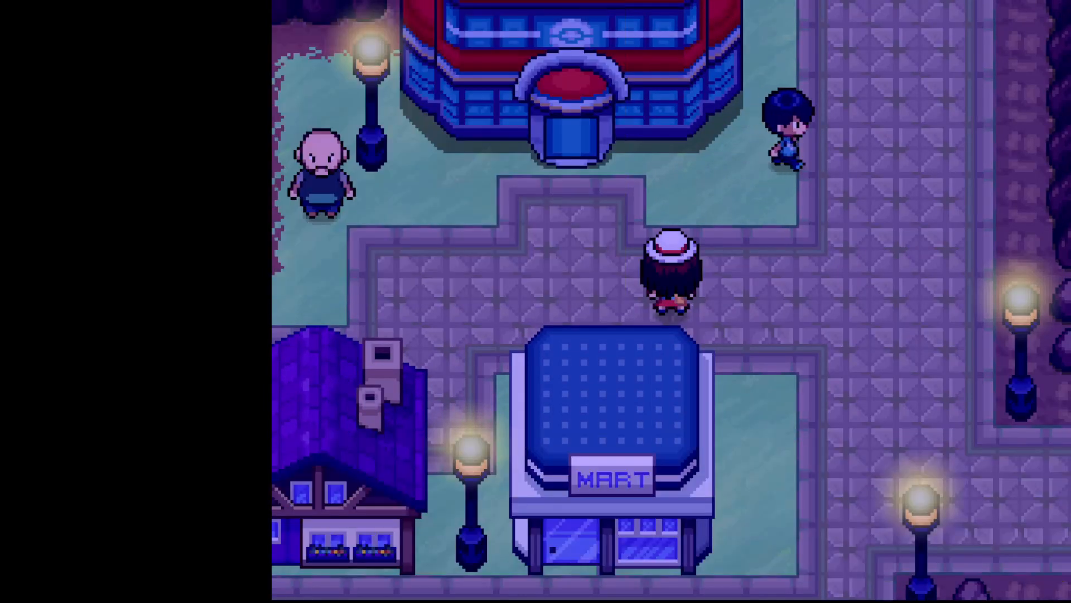
Quit the running game to the title screen
key(Escape)
key(Down)
key(Down)
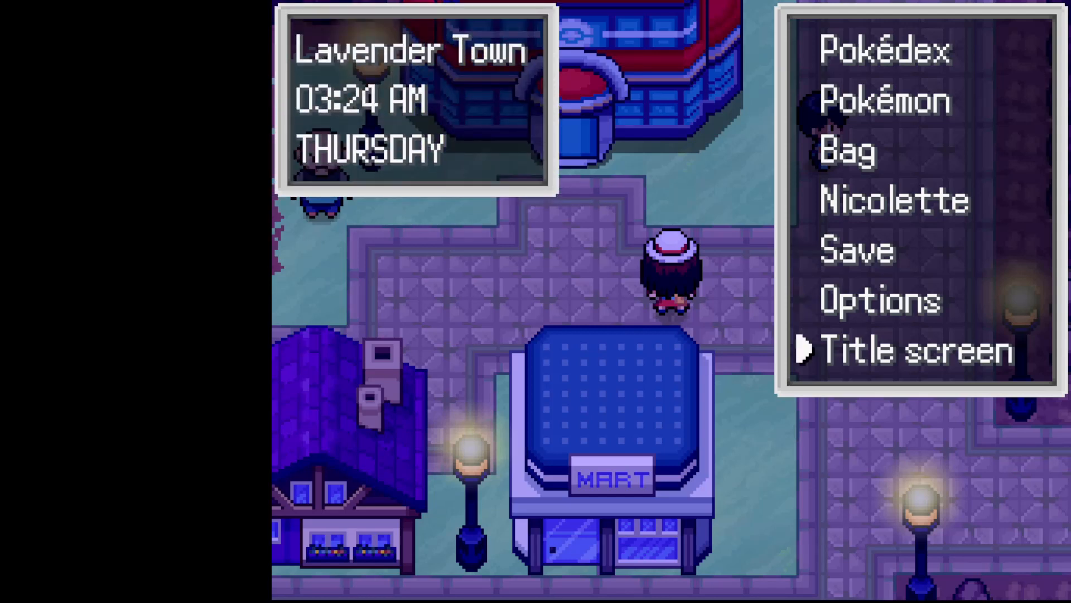
key(Return)
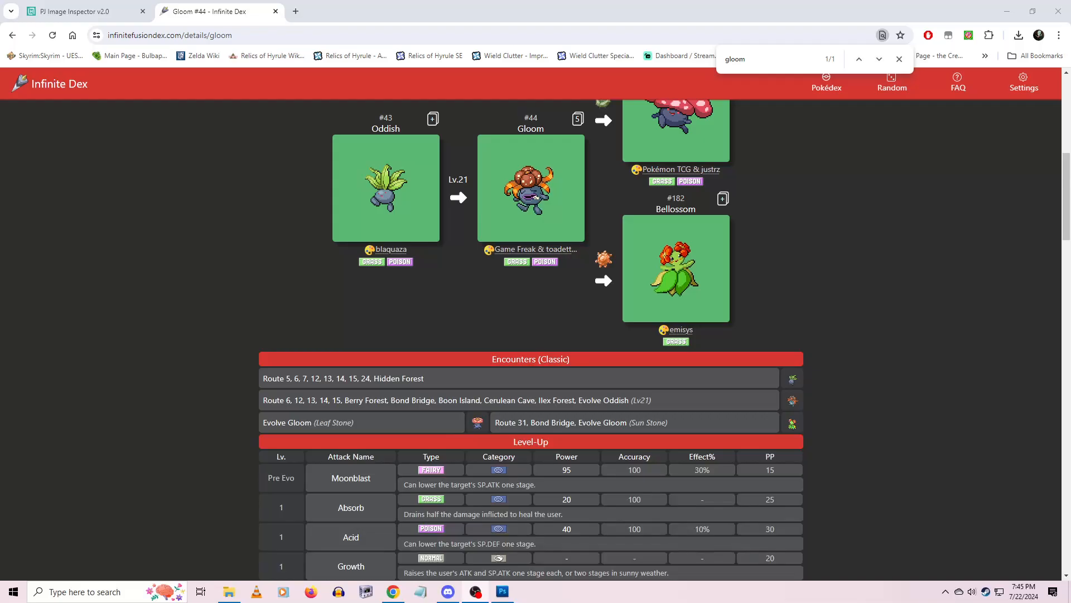
Minimize Chrome and Photoshop, open Infinite Fusion Sprites > Progress in File Explorer, and select 2.213.png and 433.385.png
click(1009, 10)
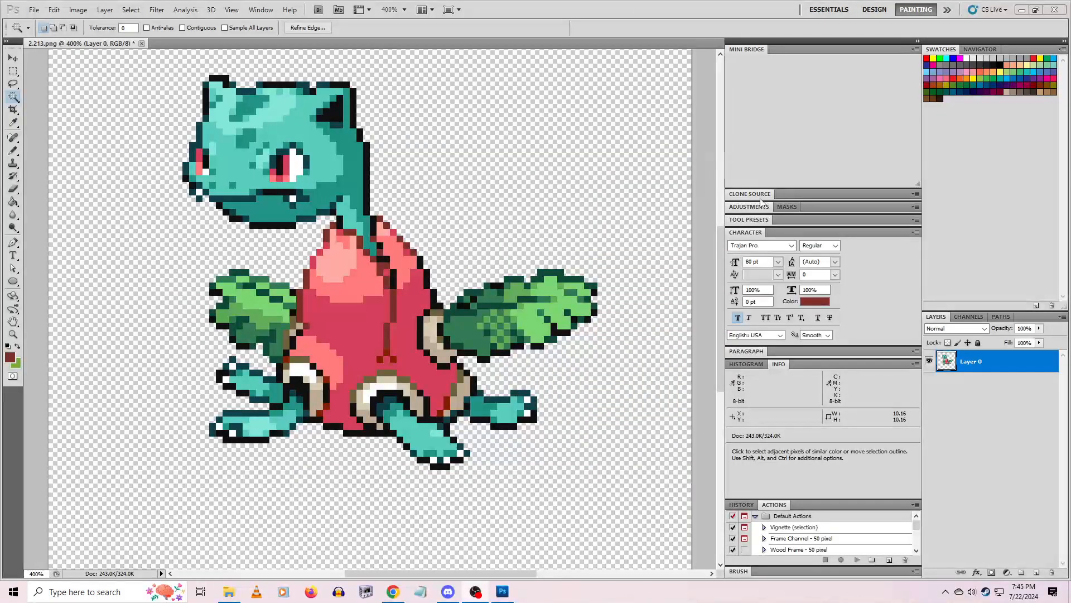
click(1022, 9)
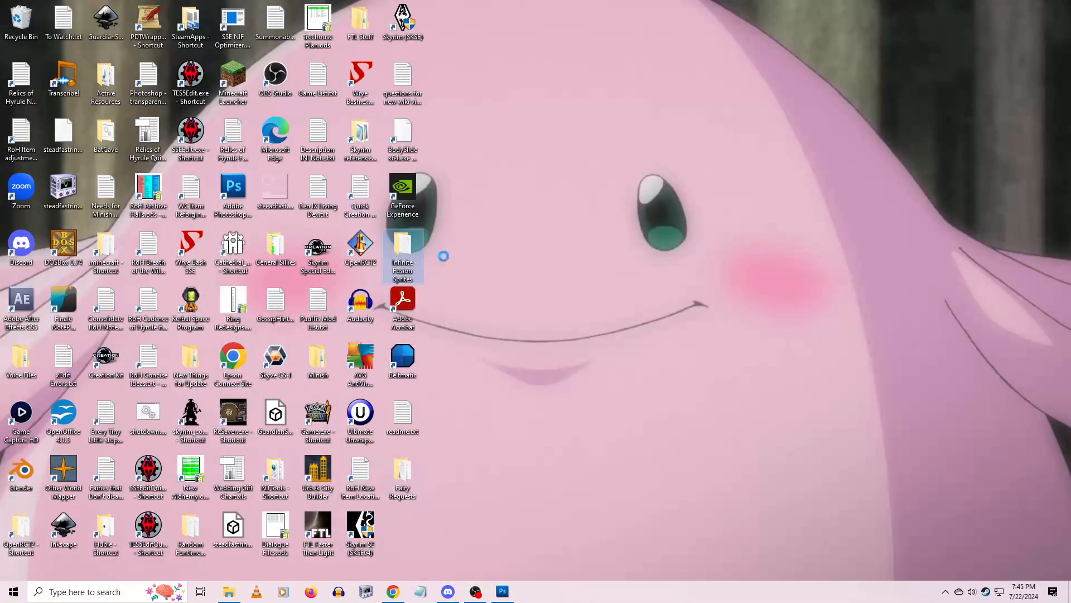
double_click(402, 244)
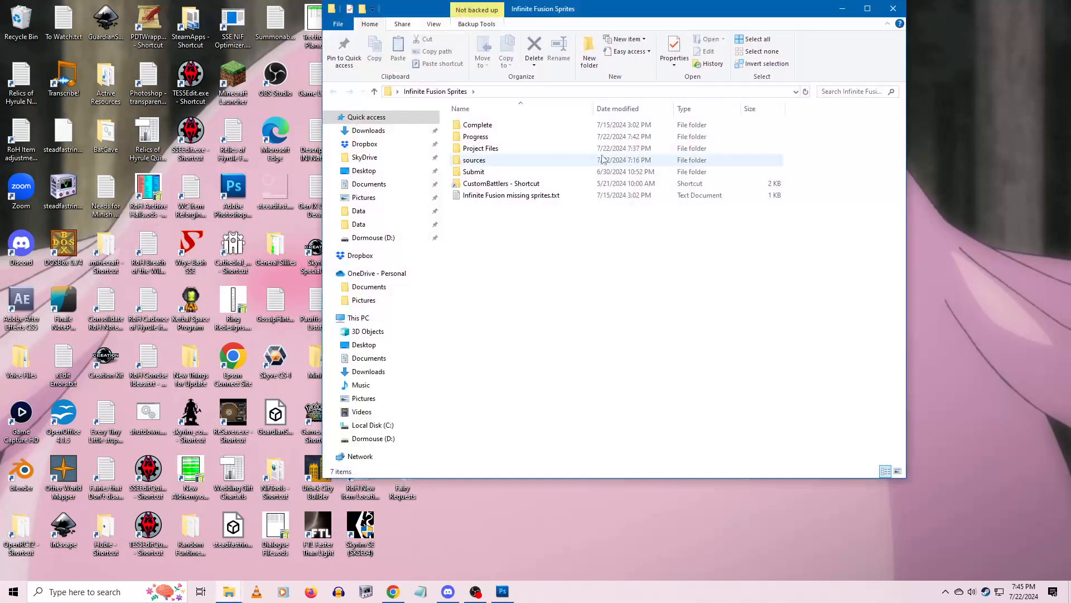
double_click(480, 136)
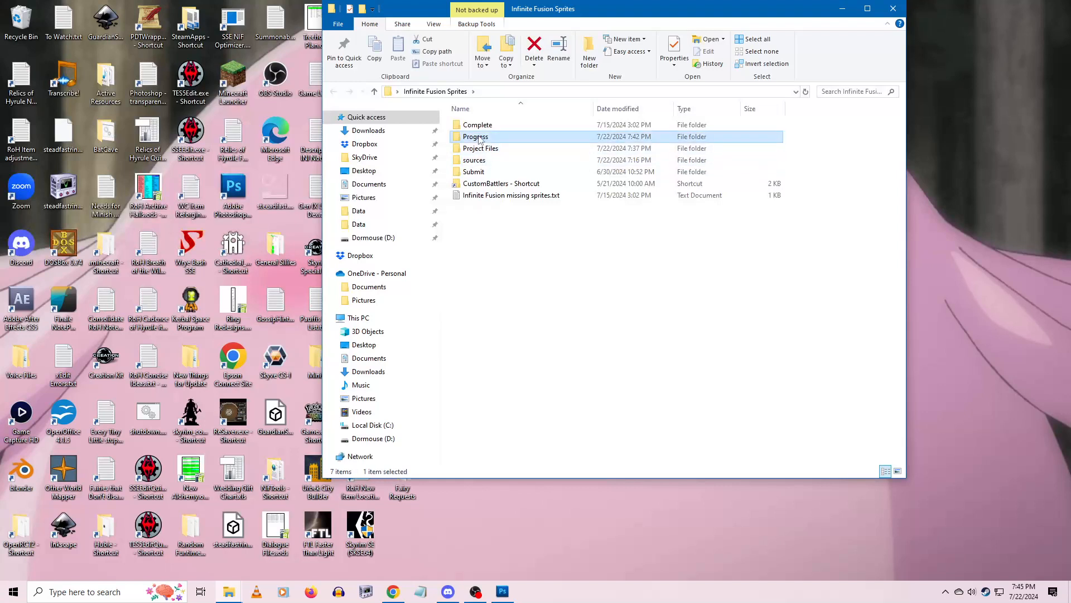
click(498, 160)
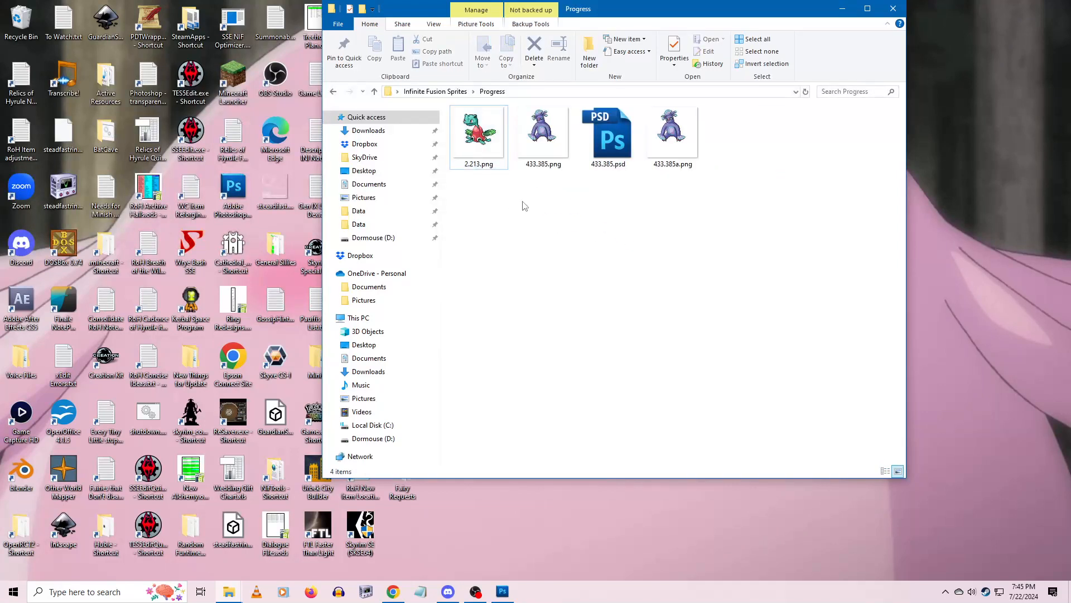
click(561, 148)
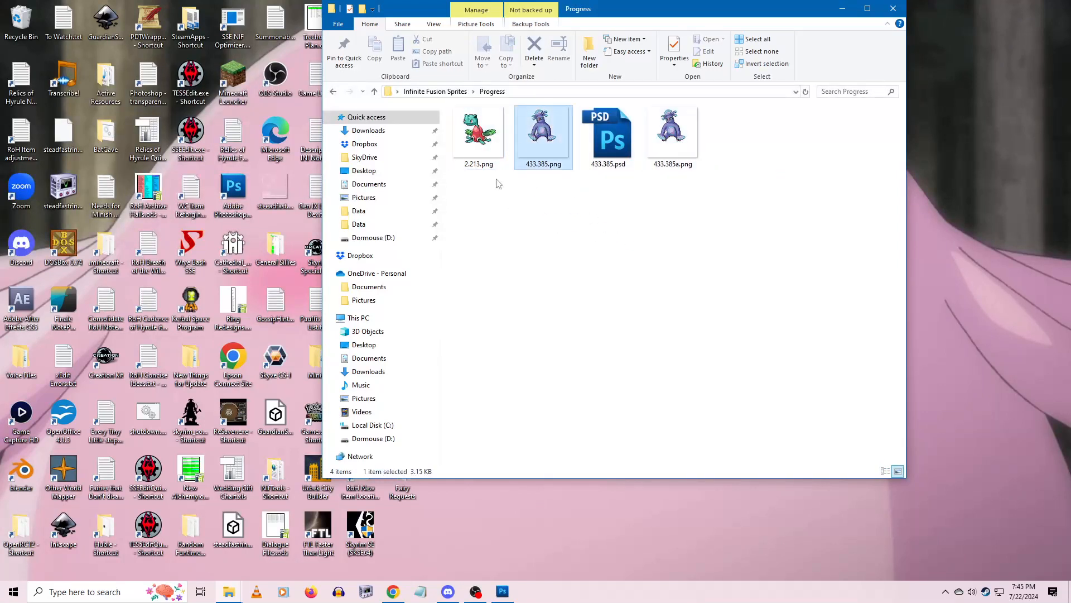
drag(472, 191, 547, 137)
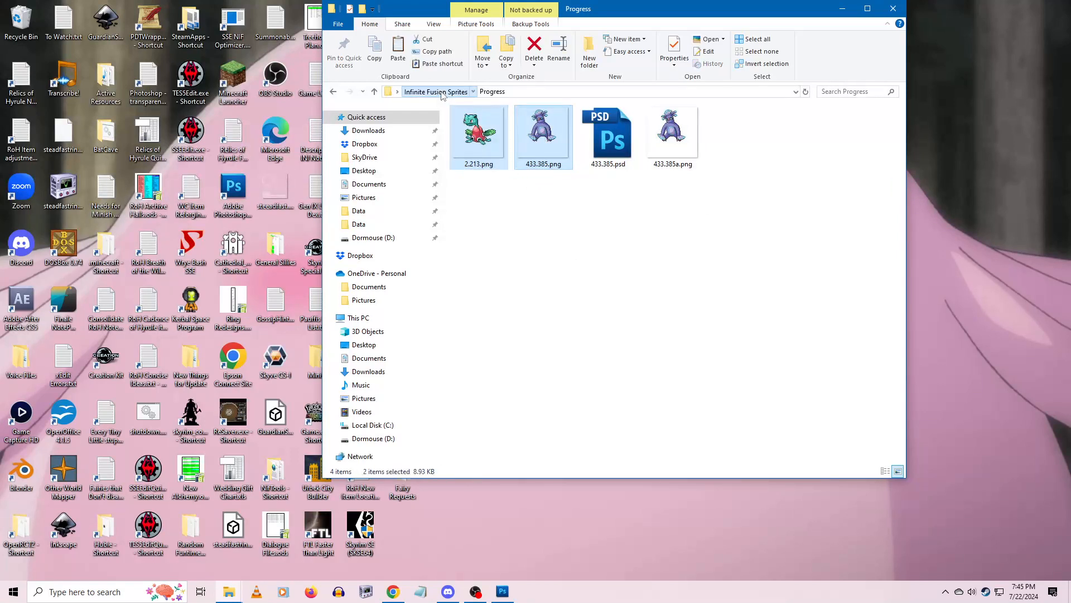
Open the game's CustomBattlers folder through the shortcut in Infinite Fusion Sprites, and close the folder window
click(435, 91)
double_click(502, 183)
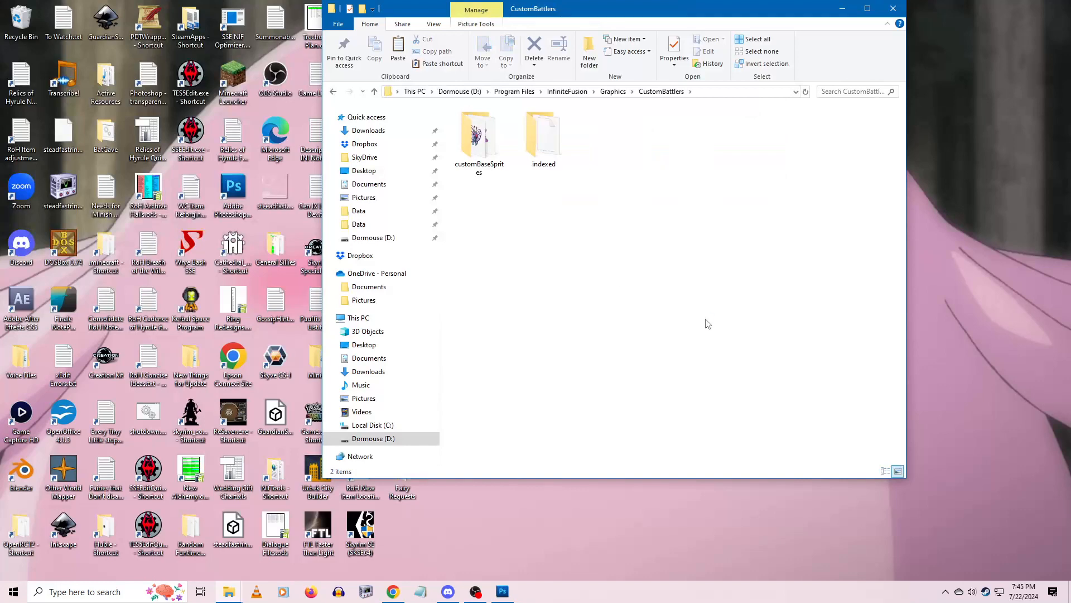
click(893, 8)
Relaunch Infinite Fusion from the desktop and load the File B save
double_click(310, 417)
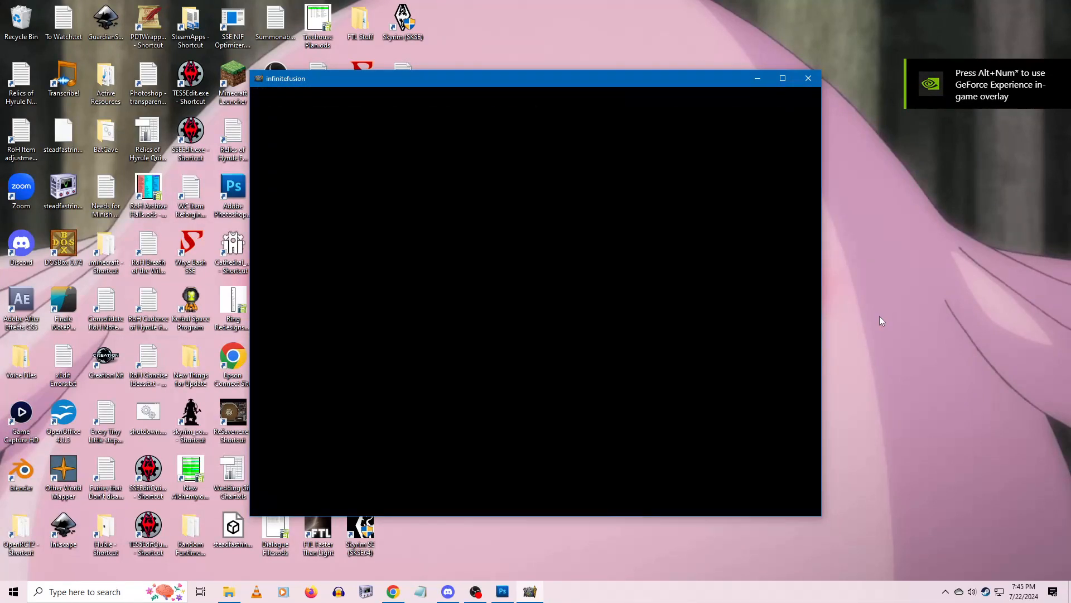
key(Return)
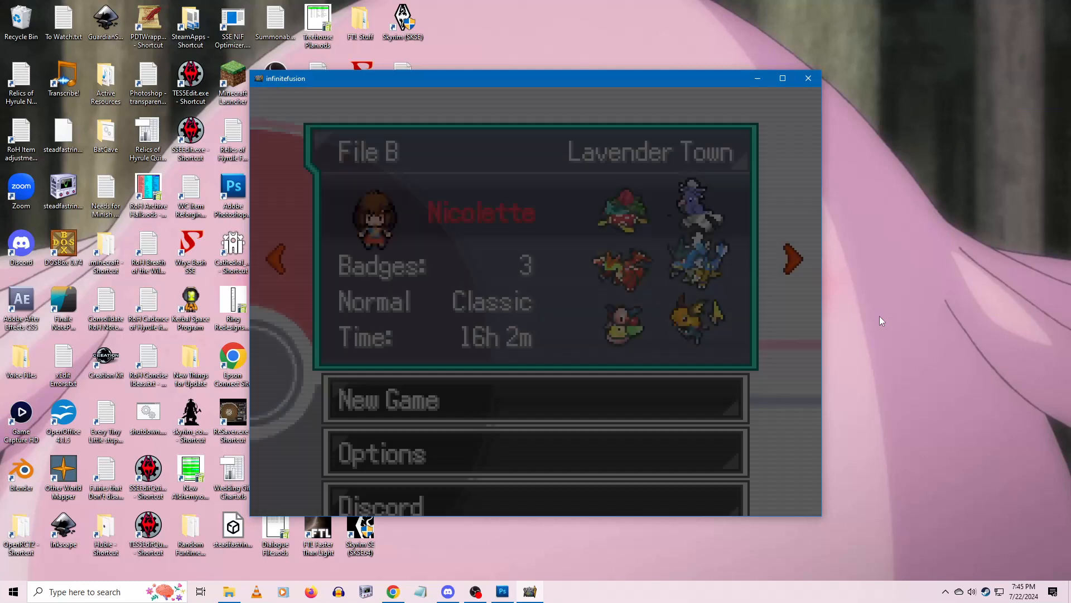
key(Return)
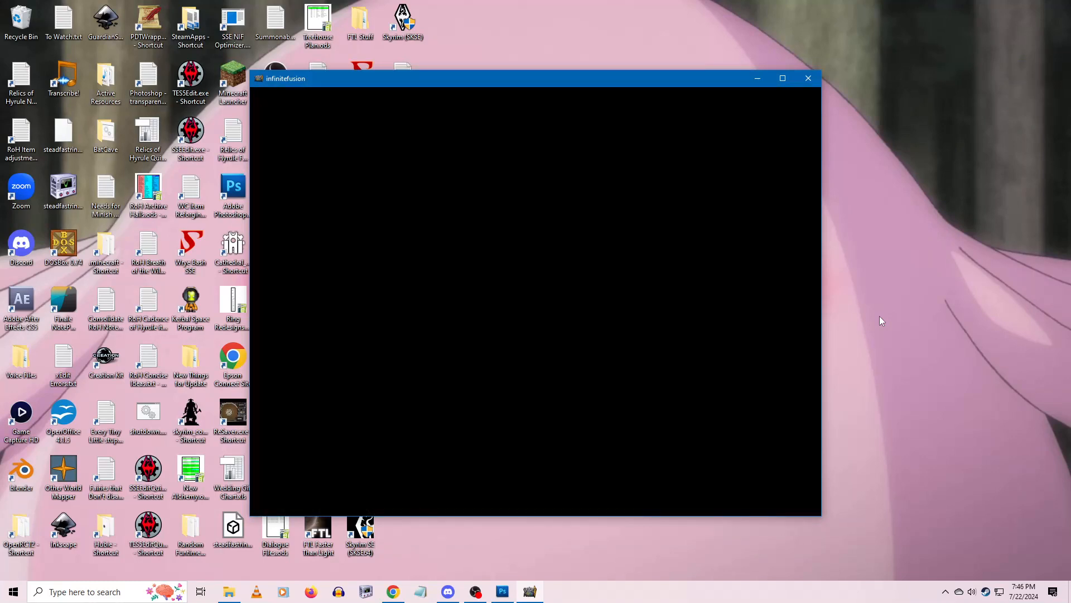
Open Saurk's summary from the Pokémon party to inspect the new Ivysaur/Shuckle sprite in the game
key(x)
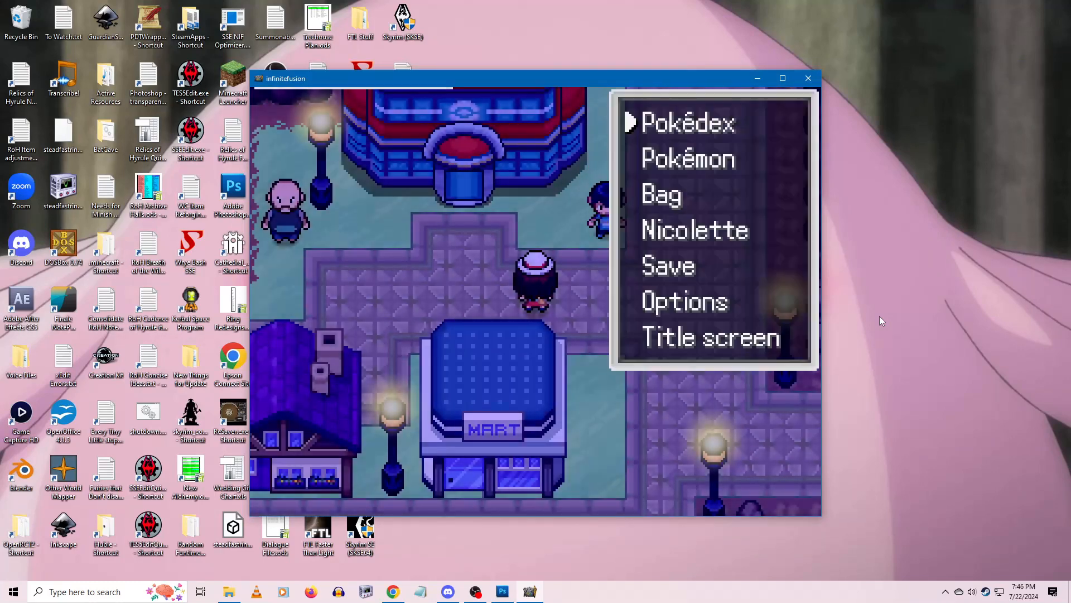
key(Down)
key(Return)
key(Return)
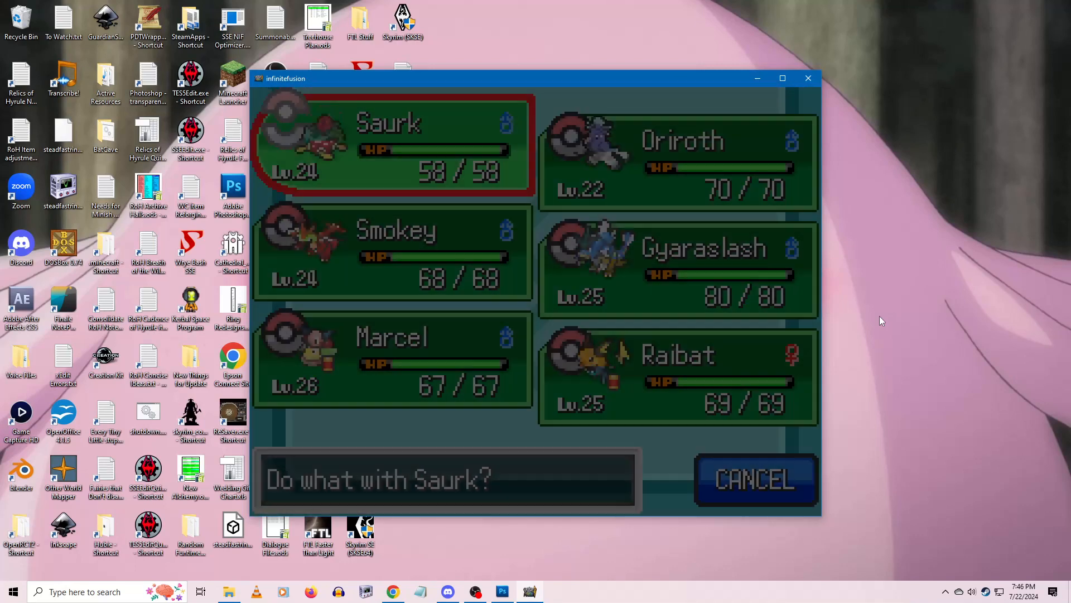
key(Return)
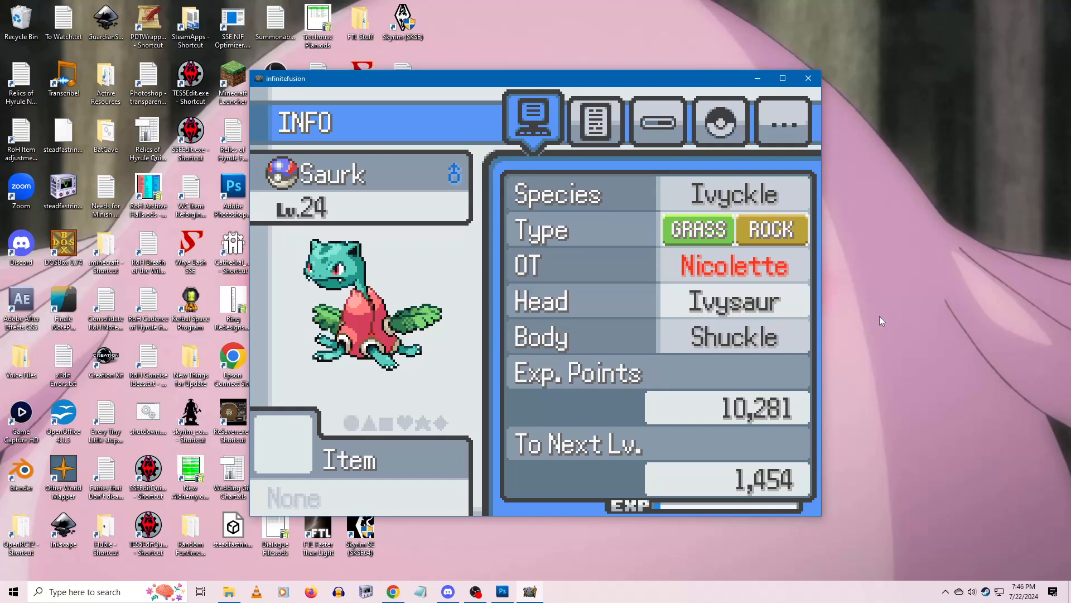
Go back to the party list, reopen Saurk's summary to check the sprite again, and minimize the game
key(Escape)
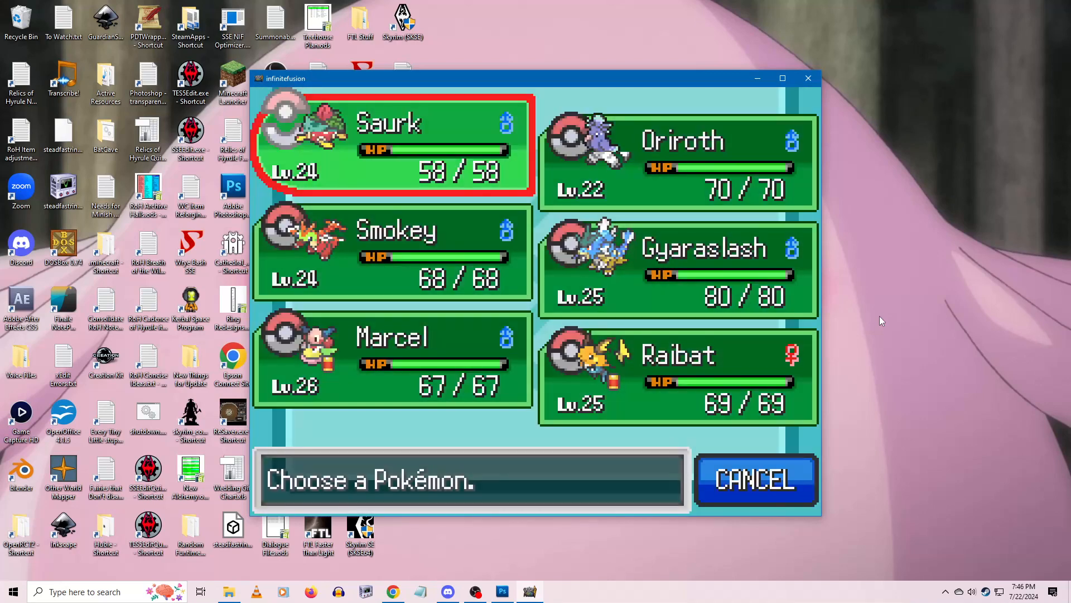
key(Return)
key(Return)
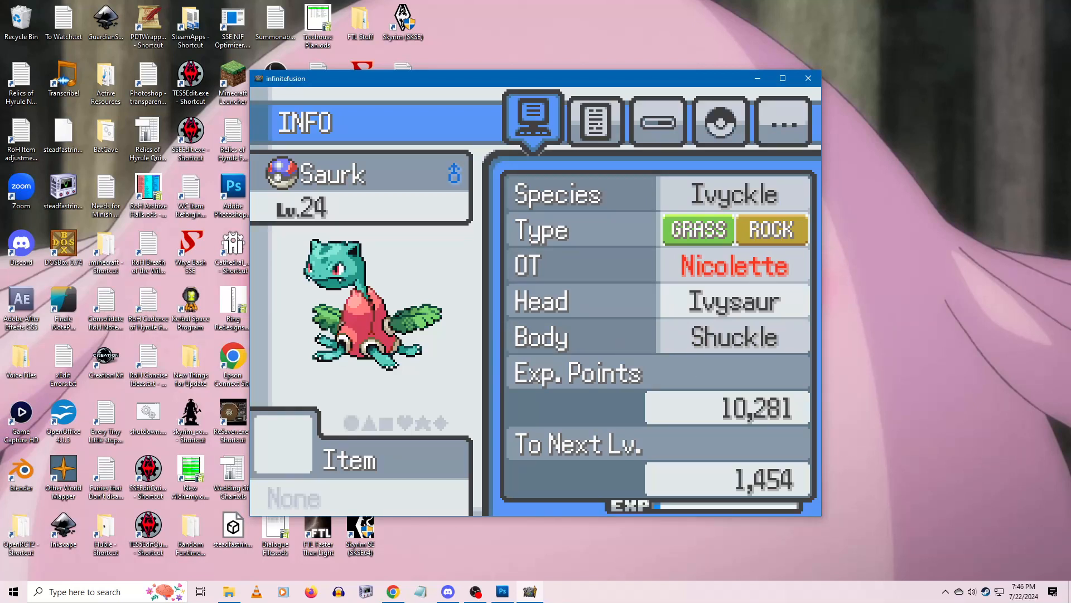
click(758, 78)
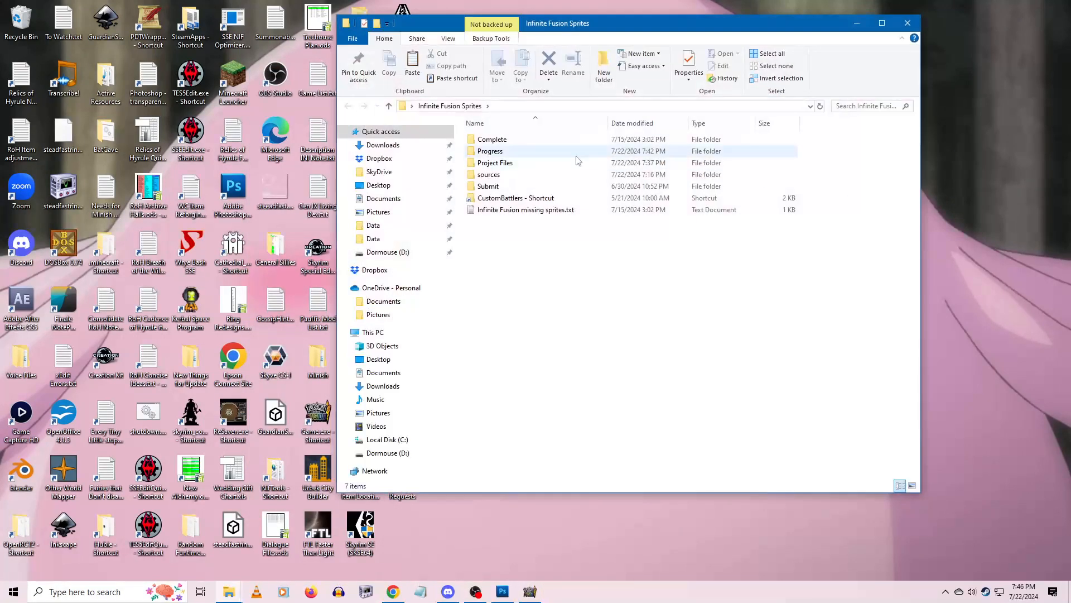
Open the Complete folder and view the finished sprites from 69.95.png through 182.125a.png, then close the viewer
click(490, 140)
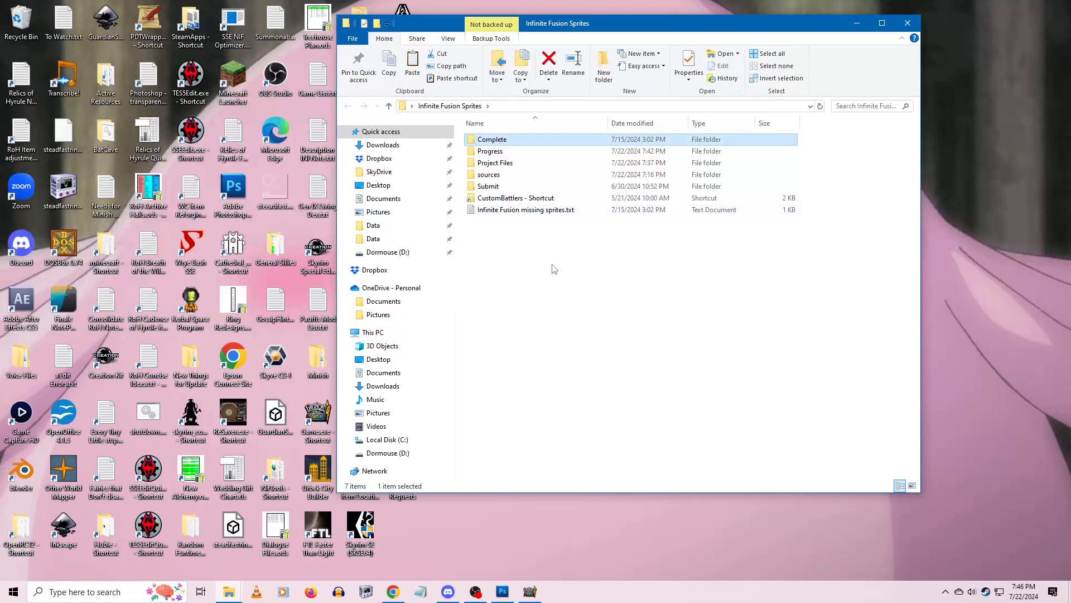
double_click(492, 141)
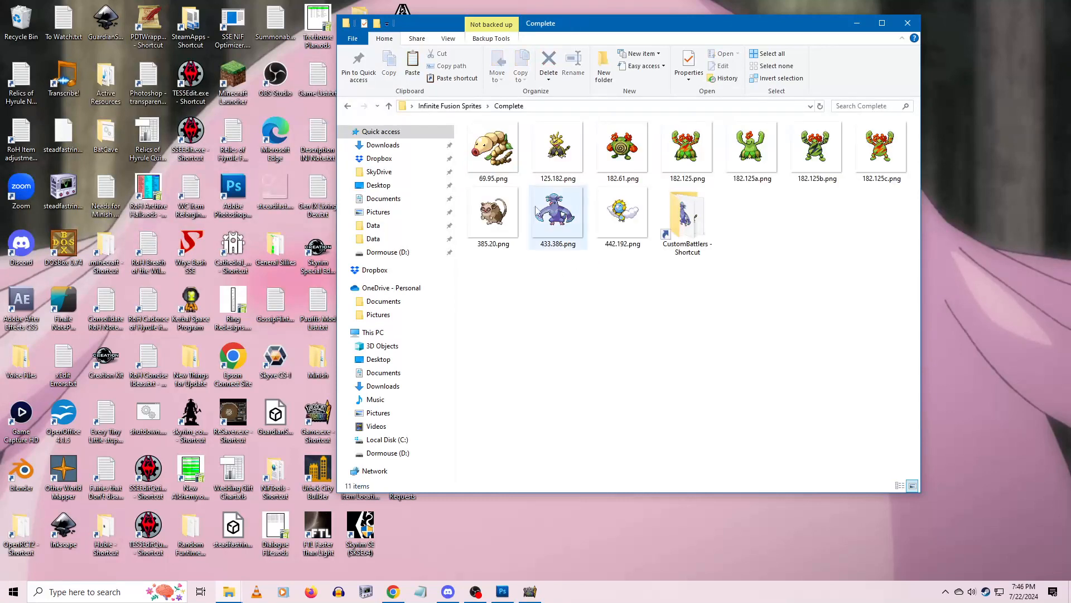
double_click(488, 141)
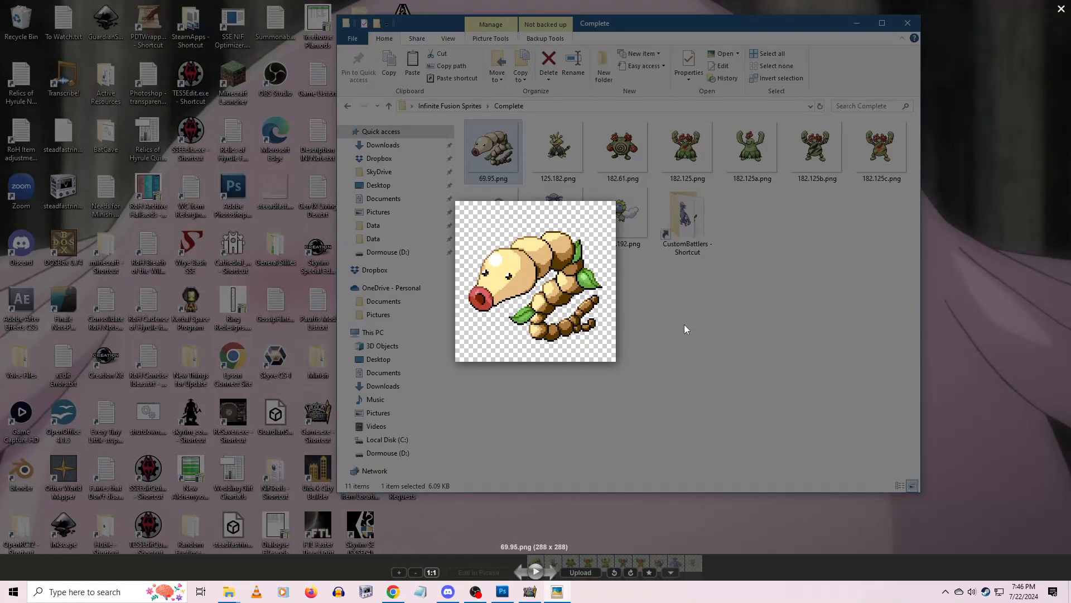
key(Right)
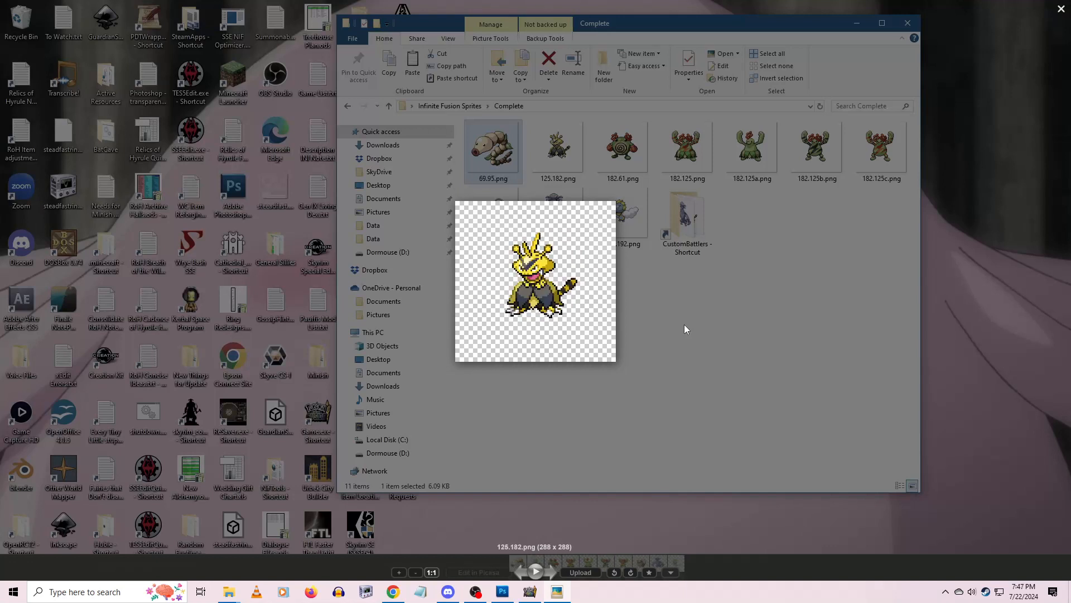
key(Right)
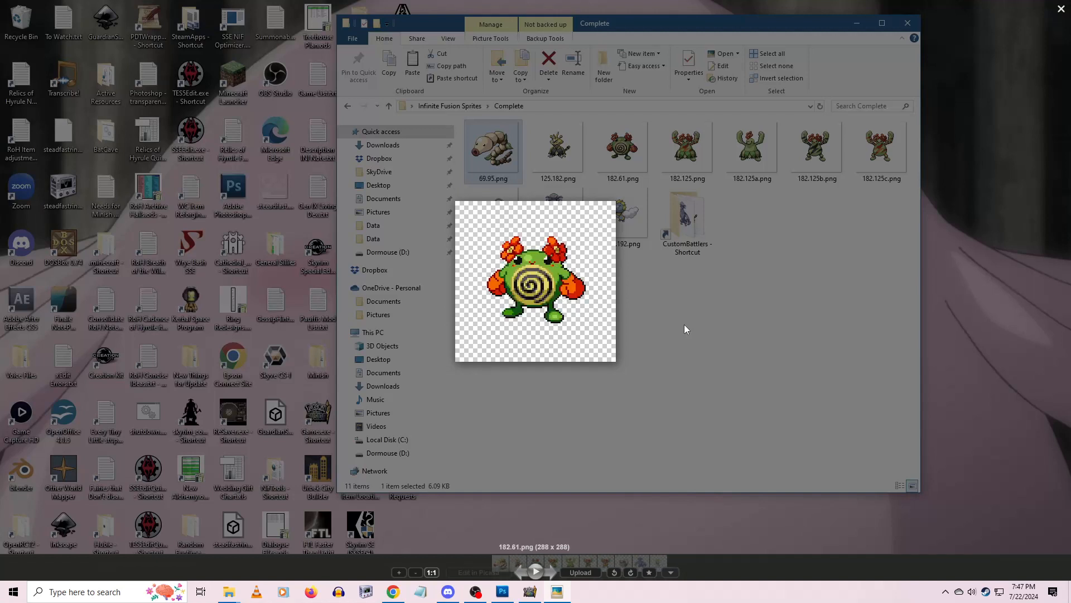
key(Right)
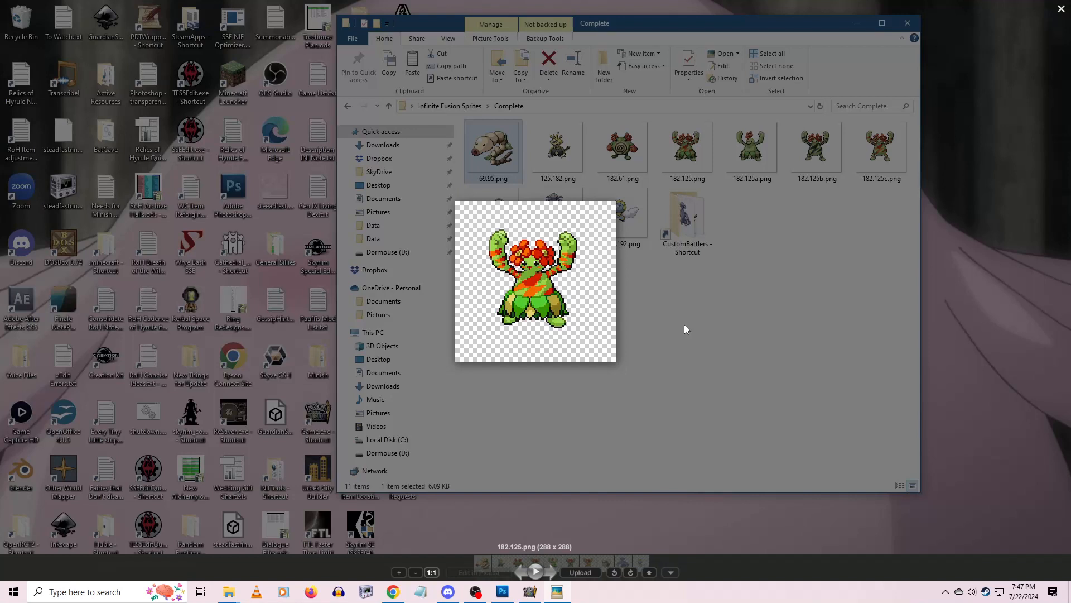
key(Right)
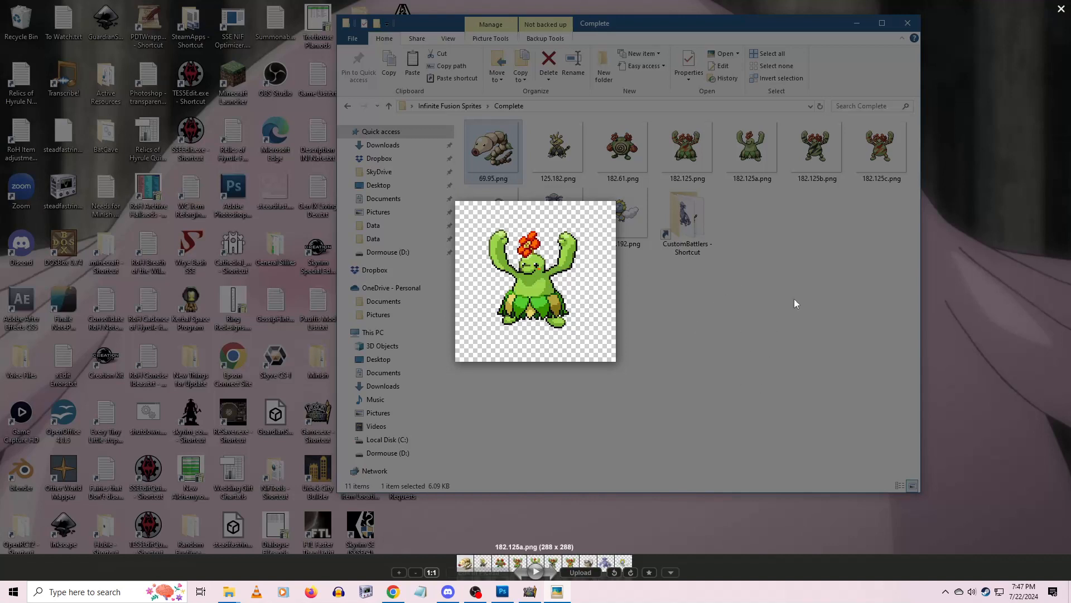
click(1062, 8)
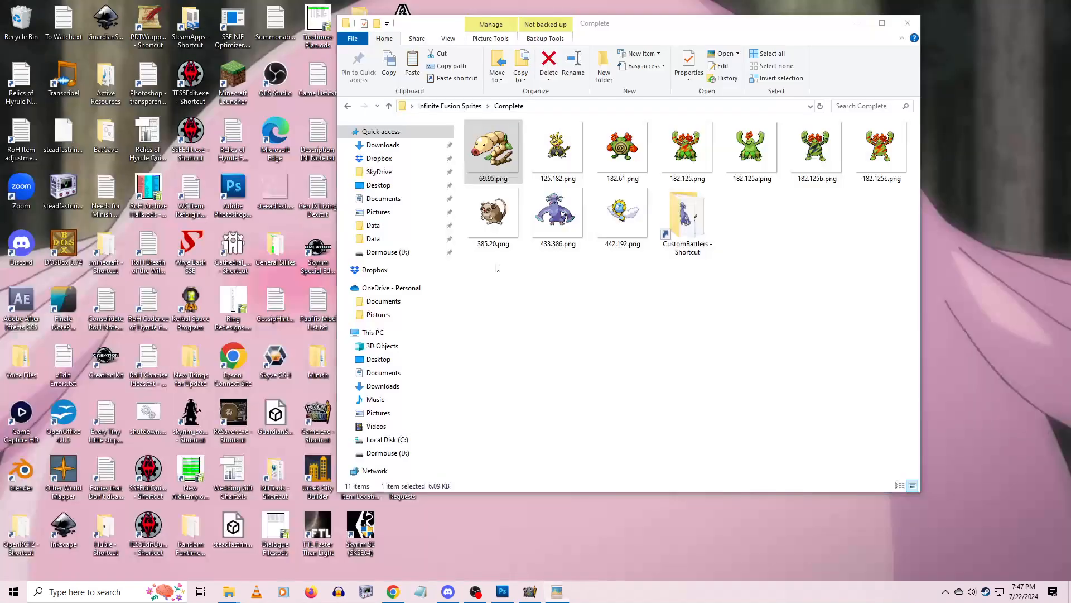
View the finished sprites 385.20.png, 433.386.png and 442.192.png, then close the viewer
key(Down)
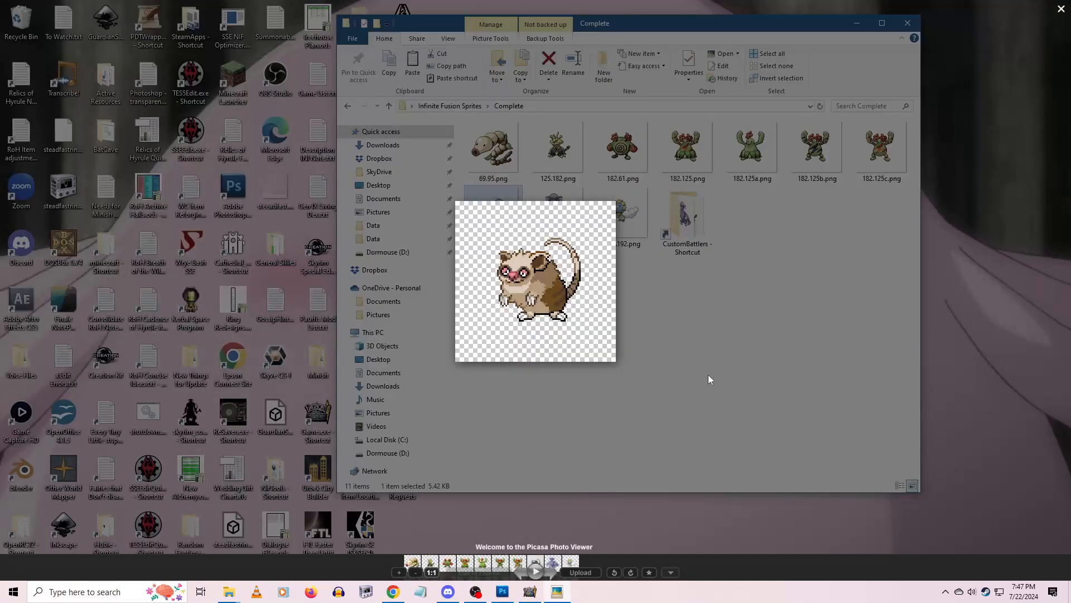
key(Right)
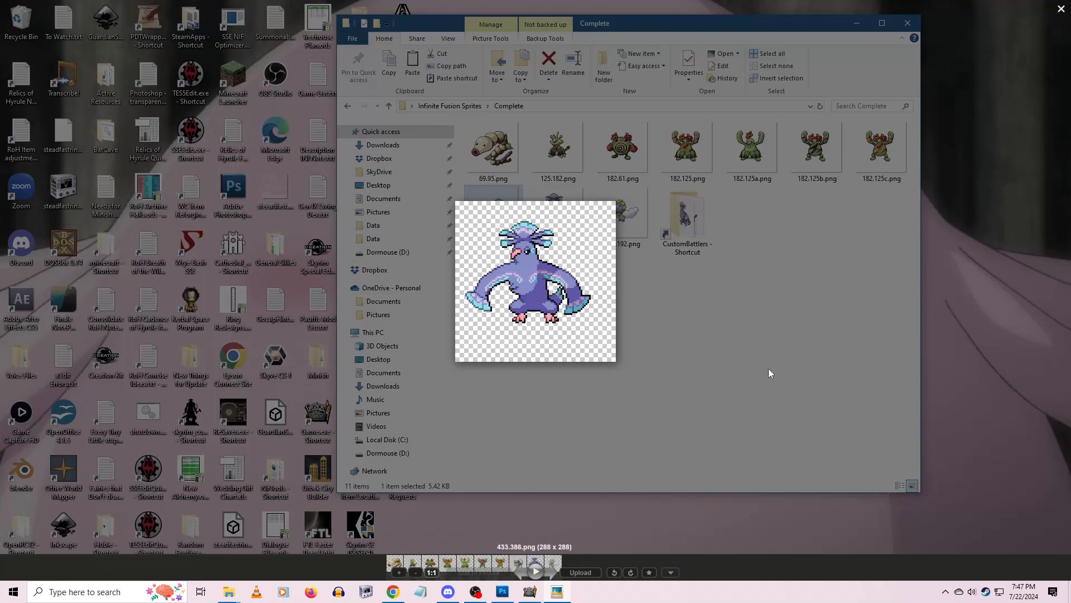
key(Right)
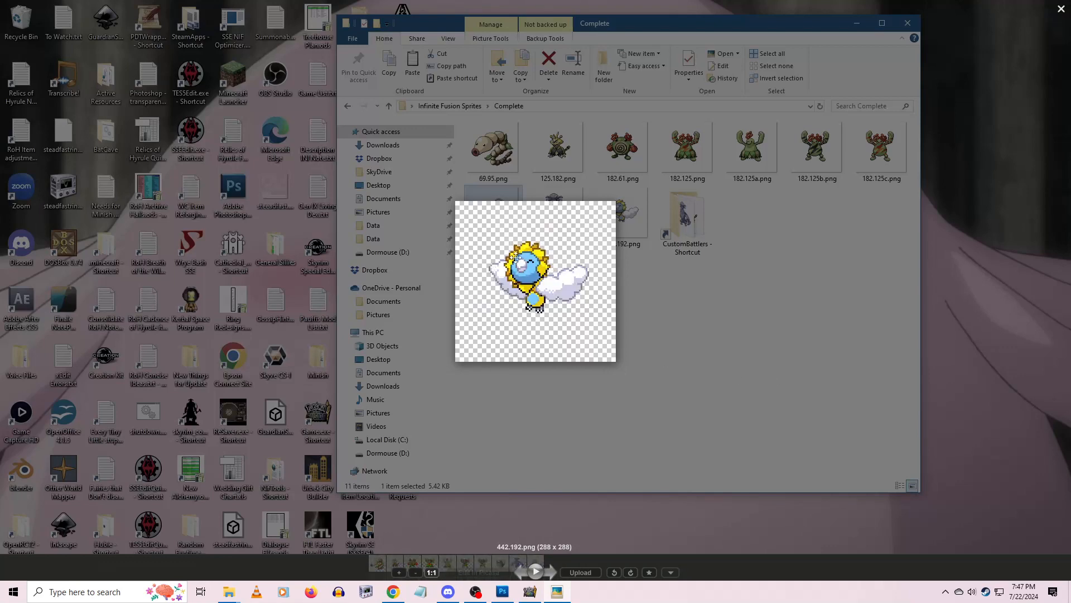
click(1061, 9)
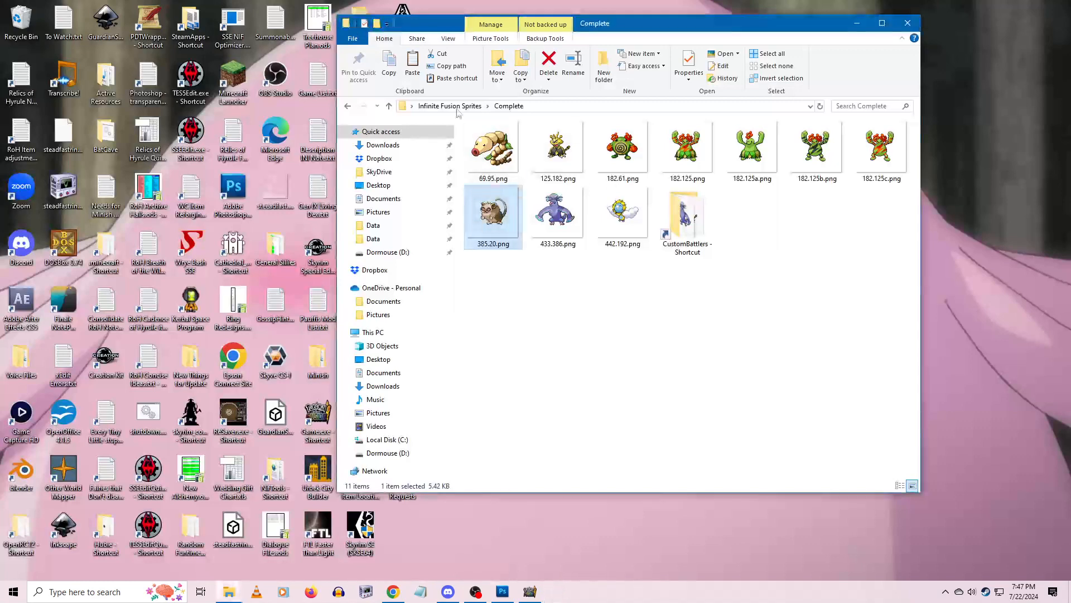
Preview 433.385.png from the Progress folder of Infinite Fusion Sprites, then close the viewer and the folder window
click(450, 106)
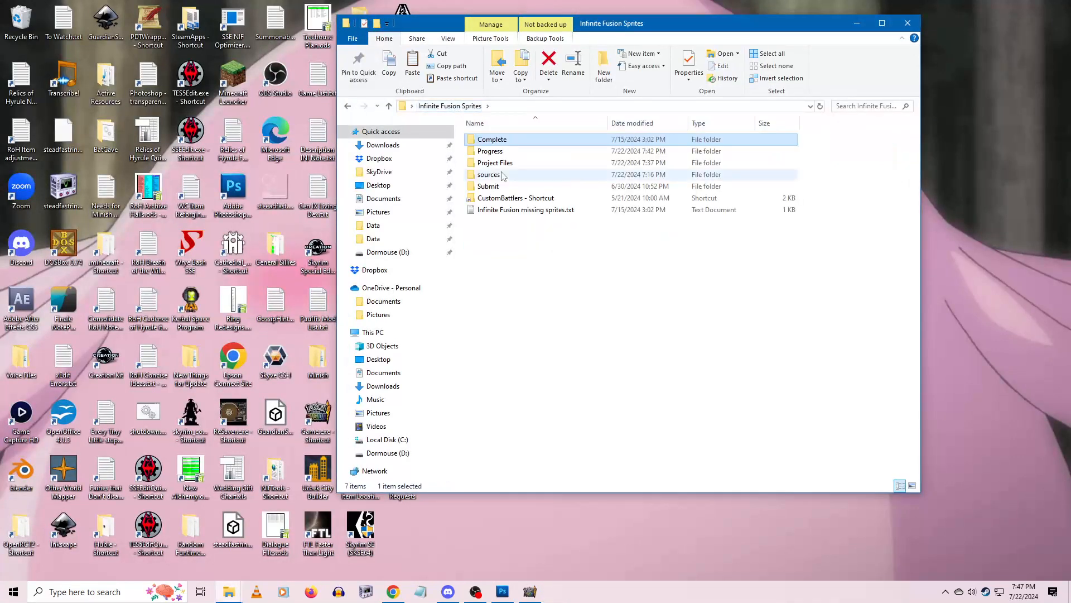
double_click(547, 159)
double_click(547, 151)
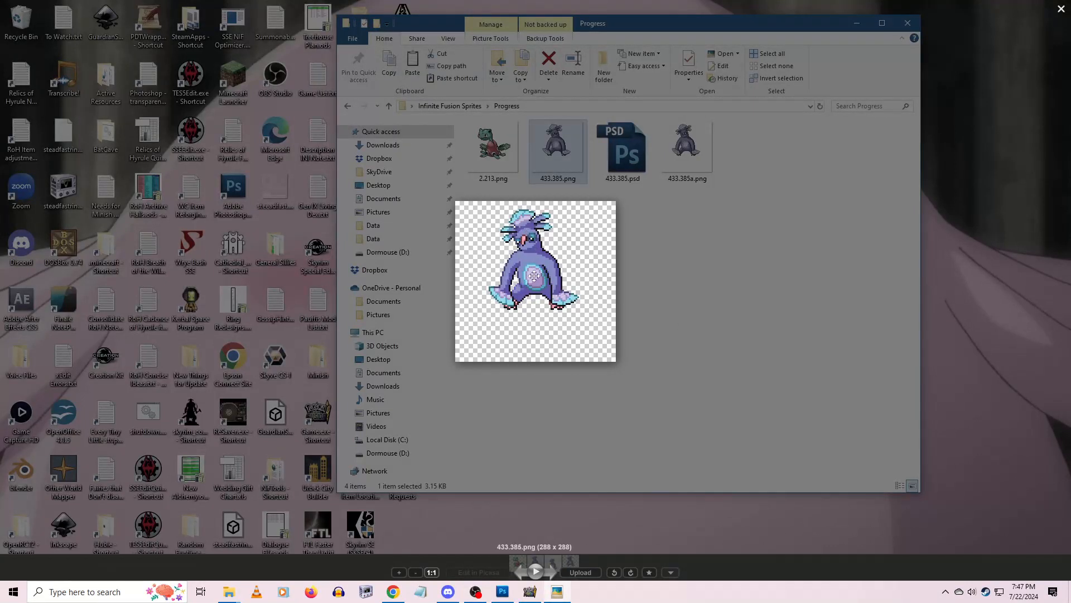
click(1062, 8)
click(908, 22)
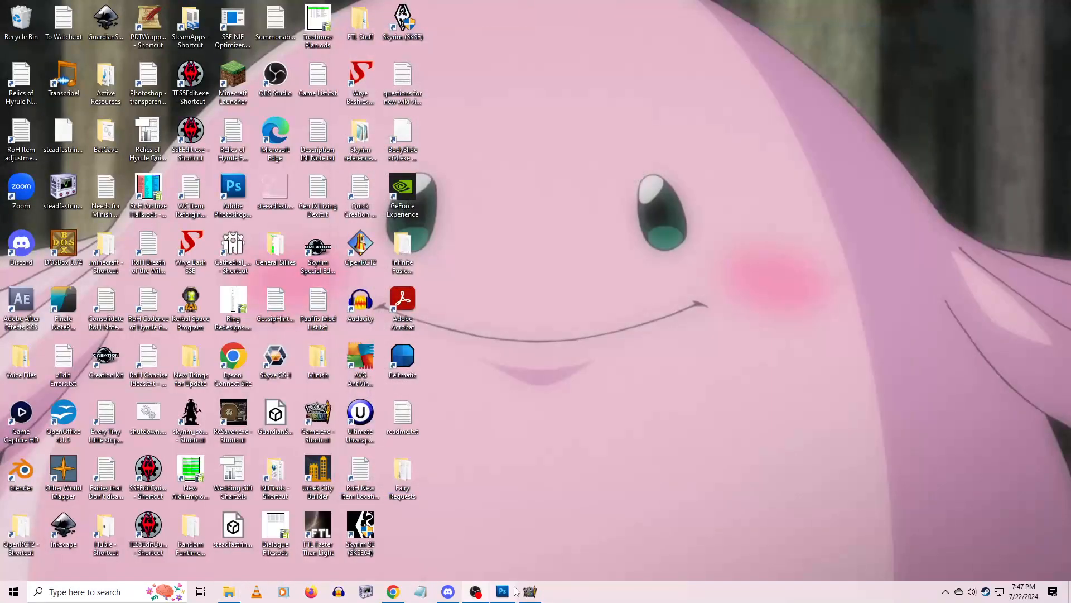
Switch back to Infinite Fusion, leave Saurk's summary and look through the party list down to Marcel
click(530, 591)
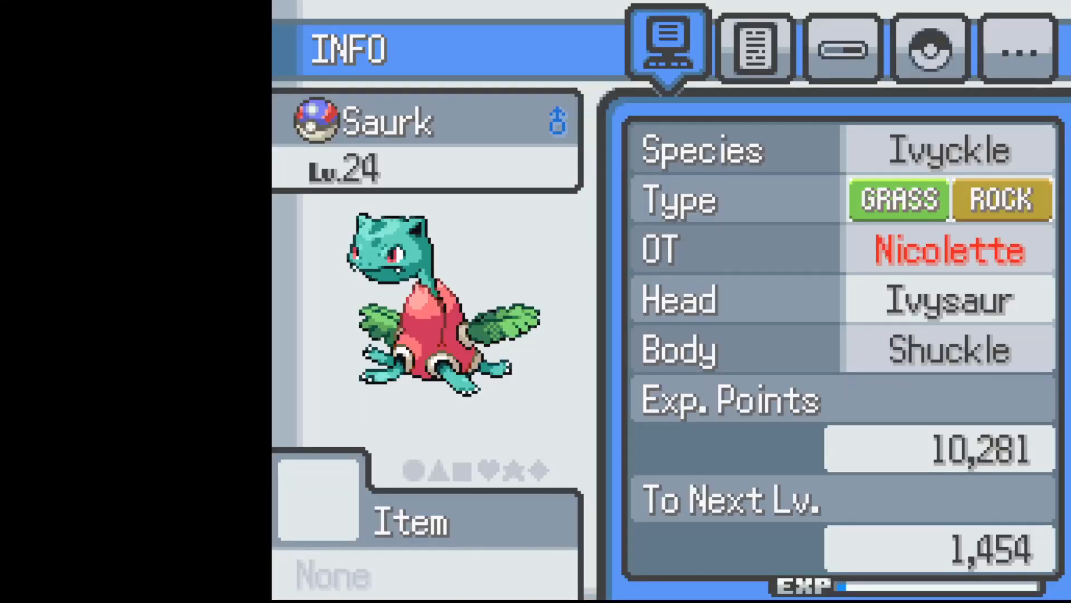
key(c)
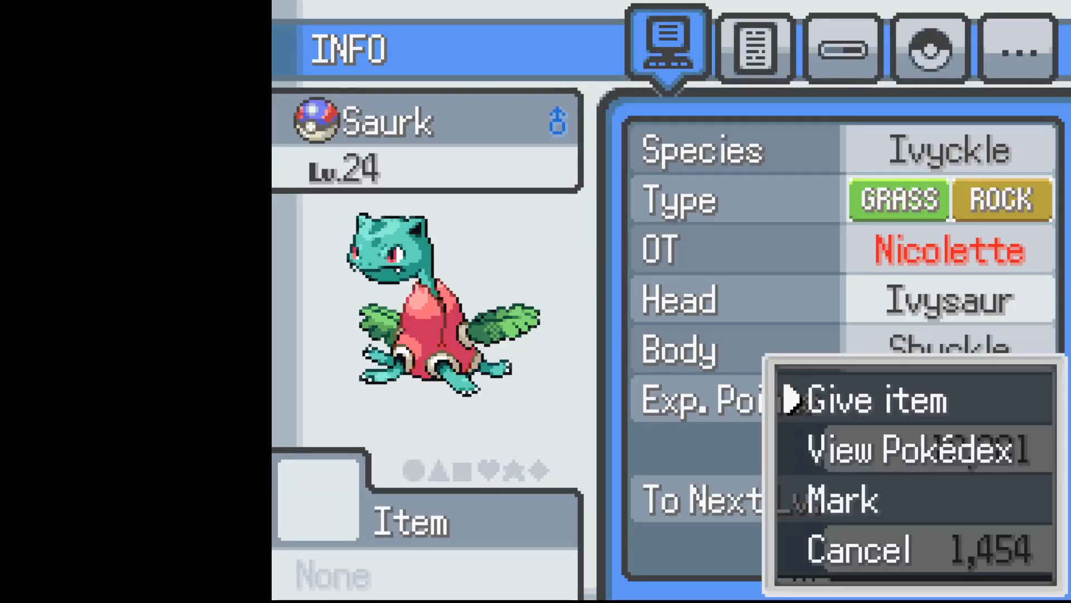
key(c)
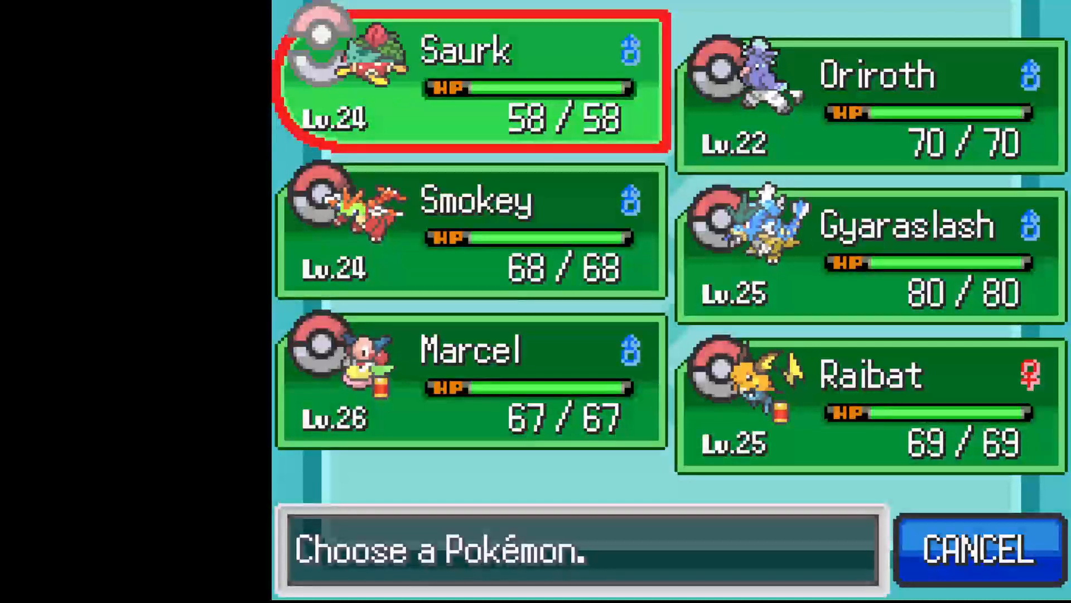
key(Right)
key(Left)
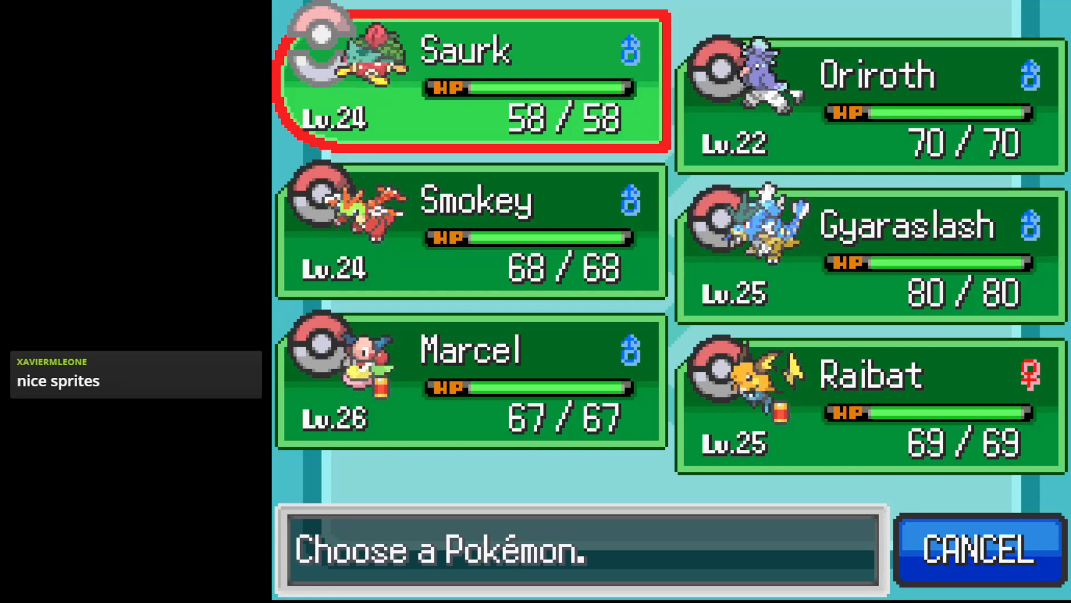
key(Down)
key(Down)
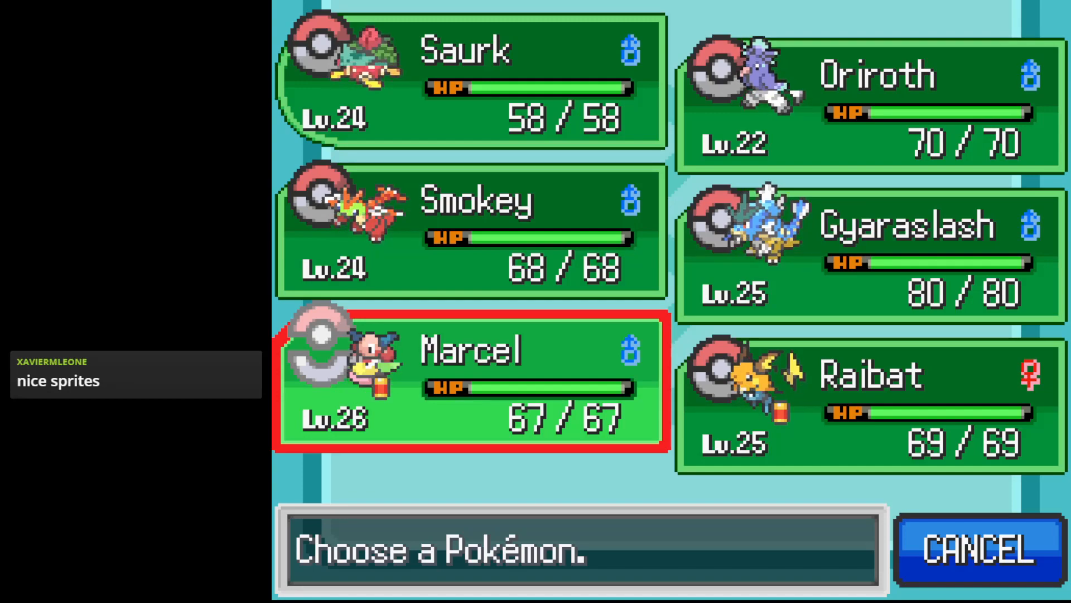
Select Oriroth in the party and bring up the choices for what to do with it
key(Right)
key(Up)
key(x)
key(Down)
key(Down)
key(x)
key(x)
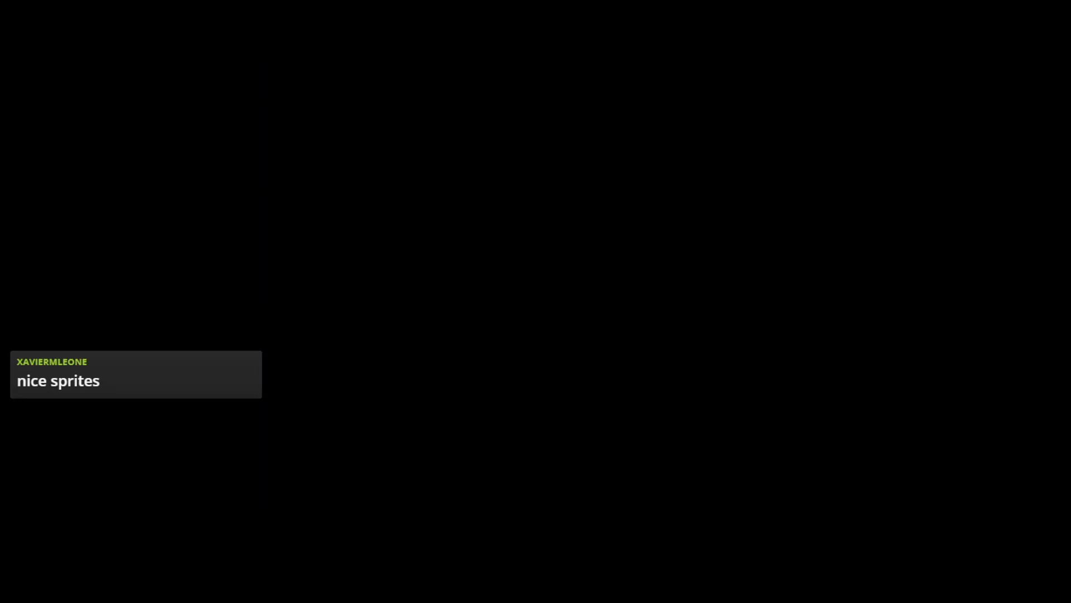
key(x)
key(Down)
key(Up)
key(c)
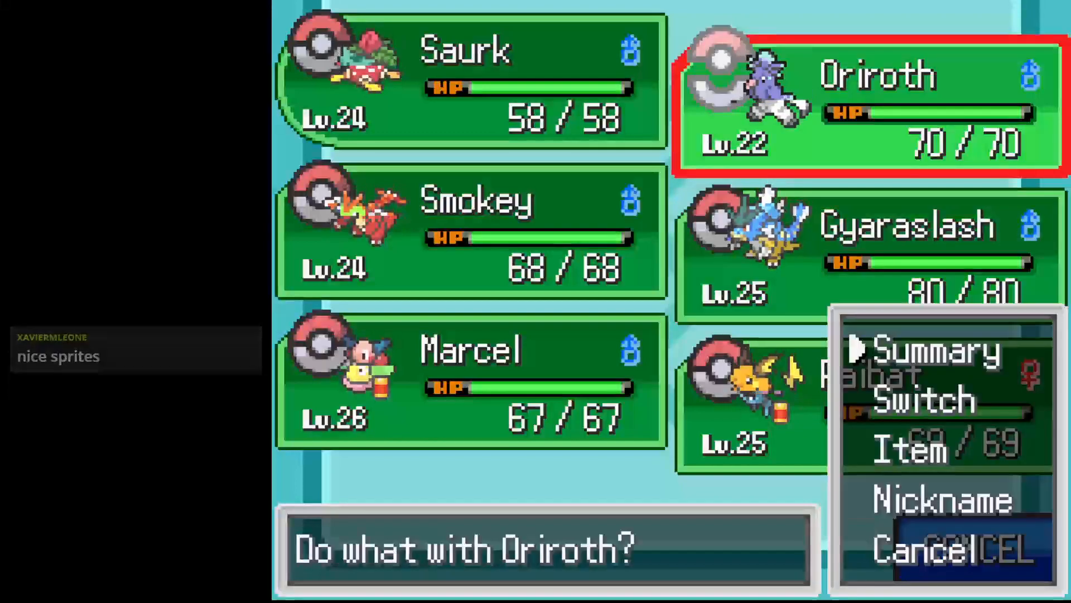
Give Oriroth a held item from the Items pocket of the bag
key(Down)
key(Down)
key(Down)
key(Up)
key(x)
key(Down)
key(x)
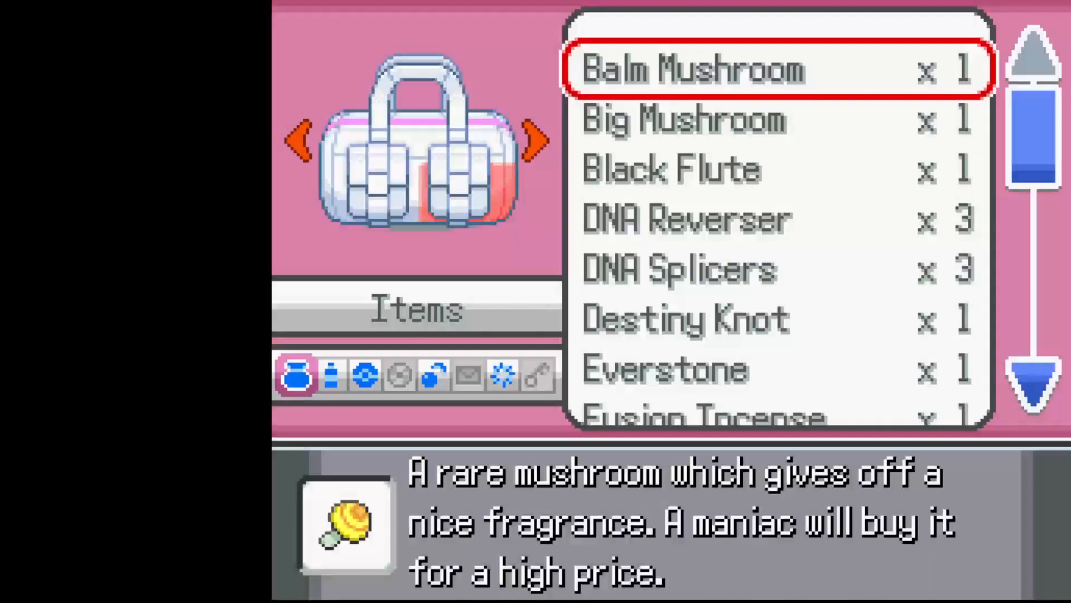
key(Up)
key(Up)
key(Up)
key(Up)
key(x)
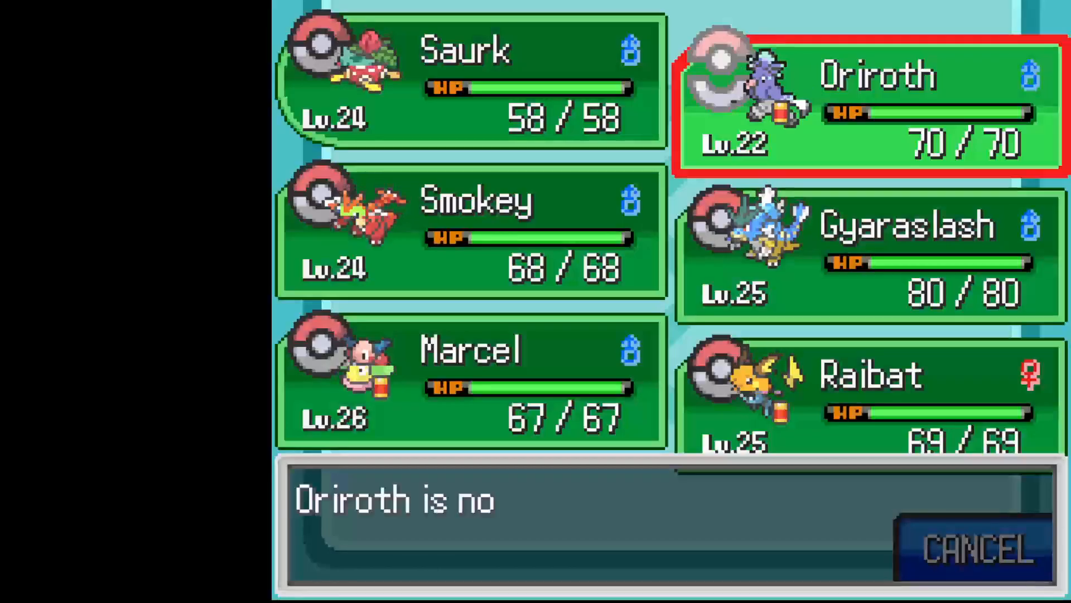
key(x)
Give Saurk the Rocky Helmet from the Items pocket as its held item
key(Left)
key(x)
key(Down)
key(Down)
key(x)
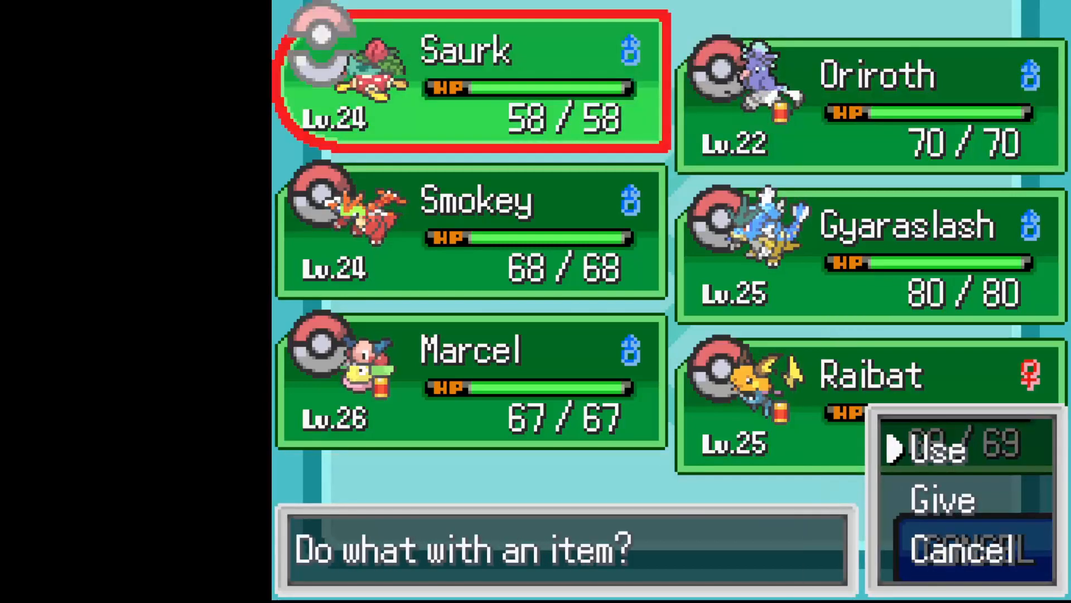
key(Down)
key(x)
key(Up)
key(Up)
key(c)
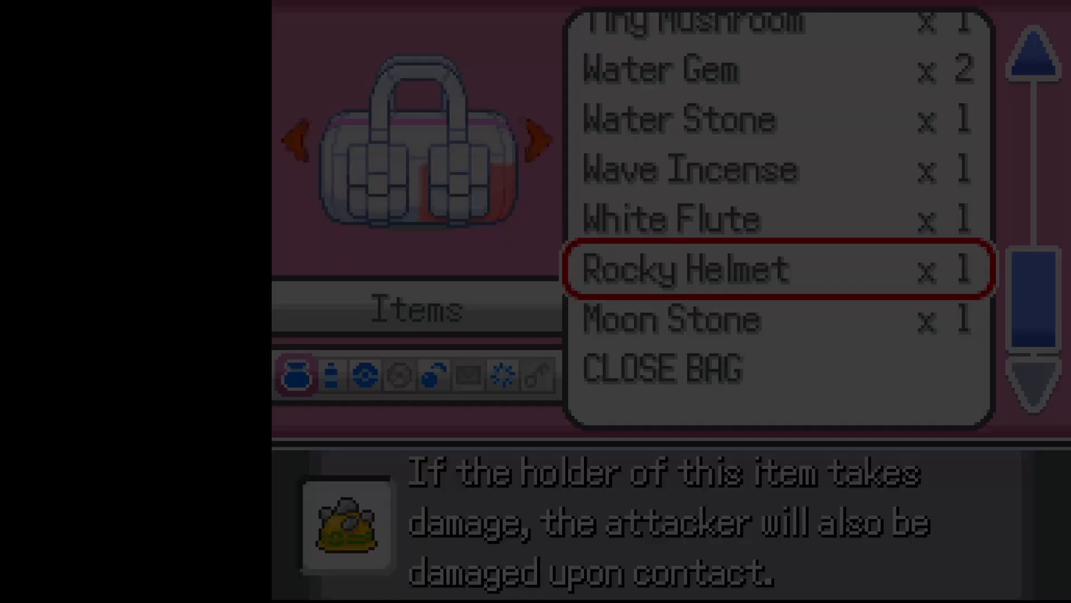
key(c)
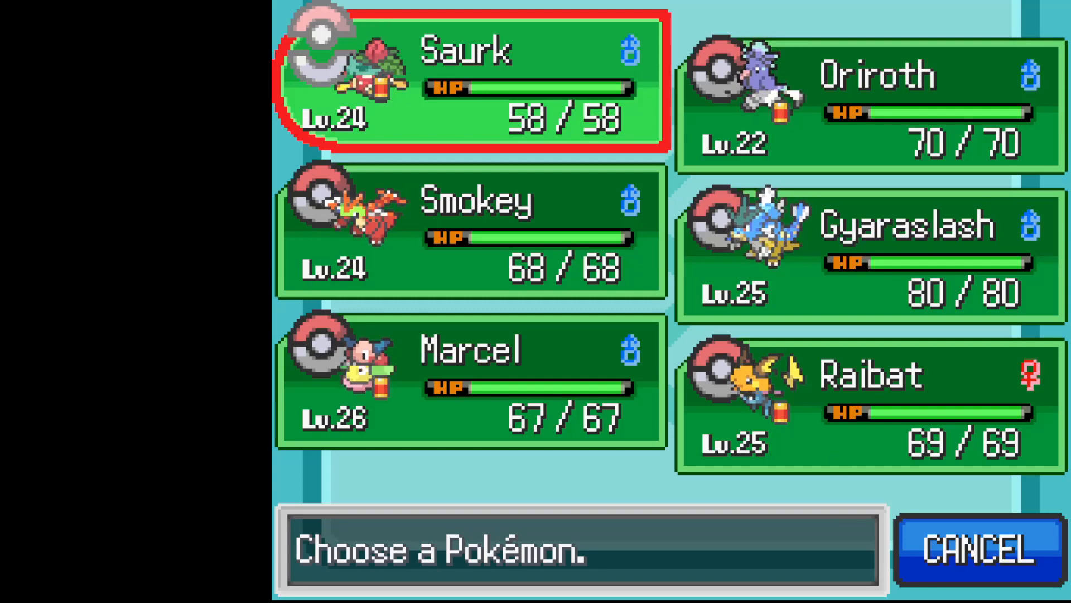
Leave the party and the game menu, walk the character west through Lavender Town, and reopen the game menu
key(Escape)
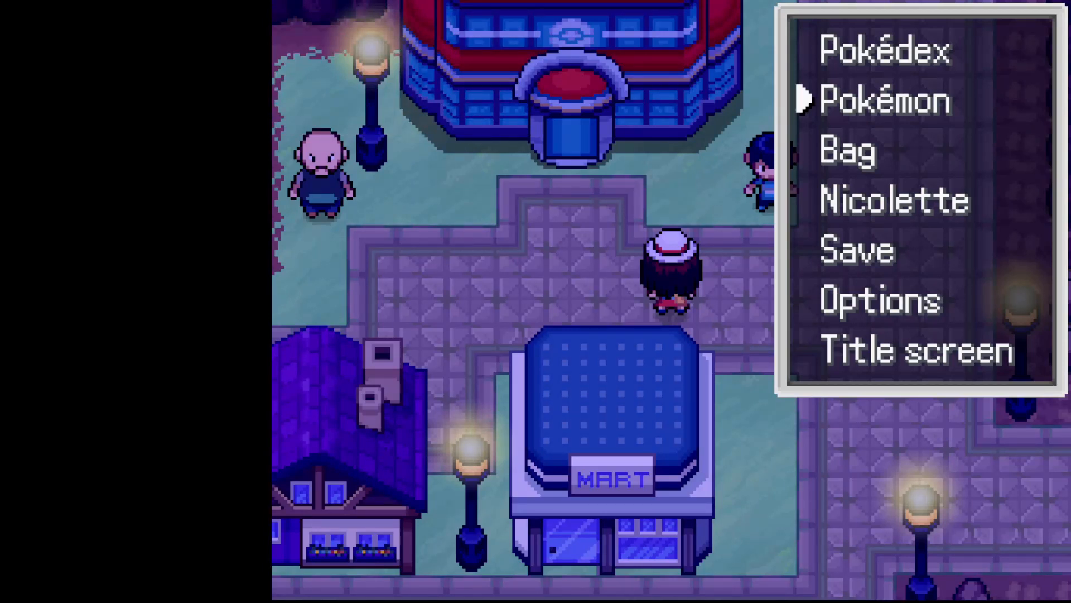
key(Escape)
key(Left)
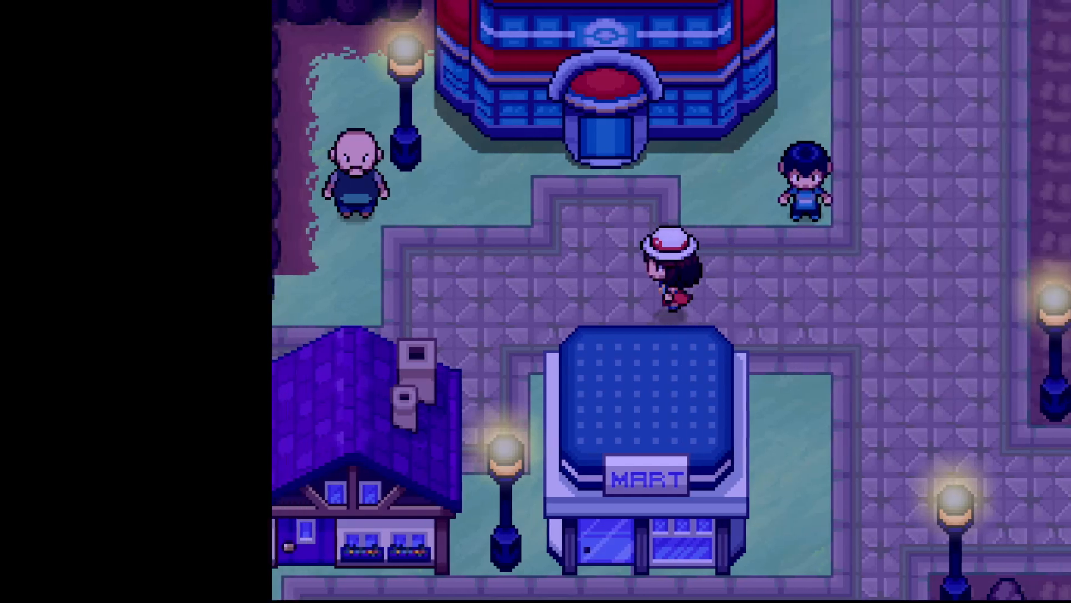
key(Left)
key(Escape)
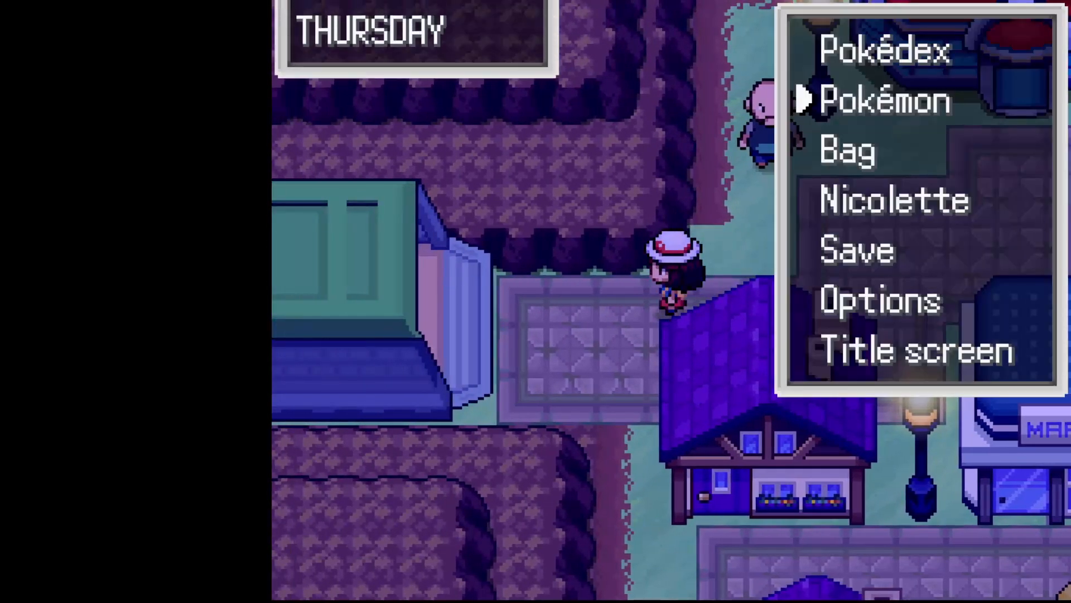
Open Smokey's summary from the Pokémon party to inspect its Yanma/Charmeleon sprite, then return to the party list
key(Return)
key(Down)
key(Return)
key(Return)
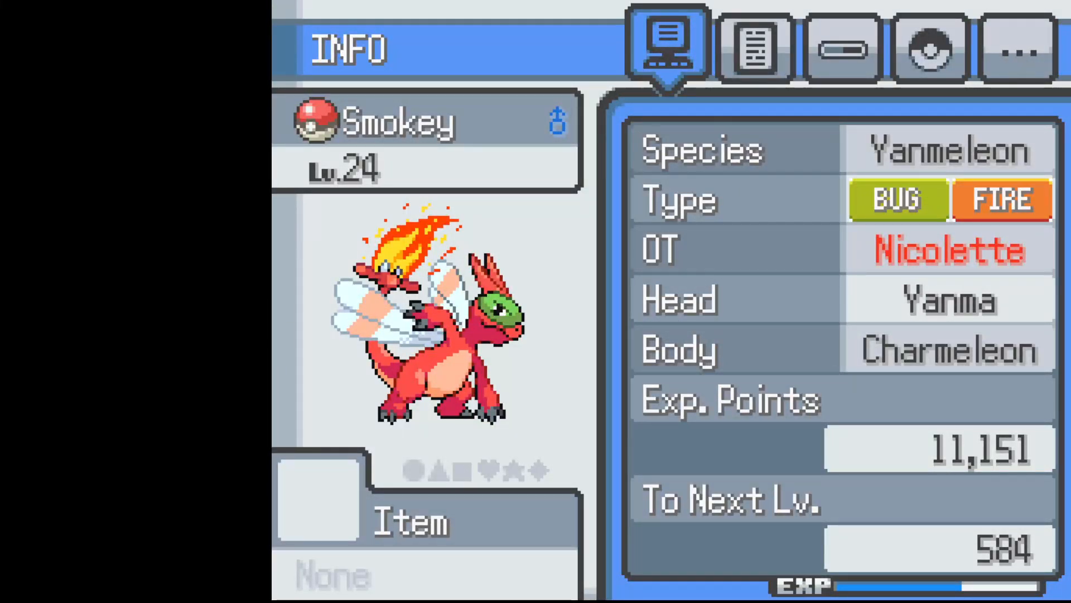
key(Escape)
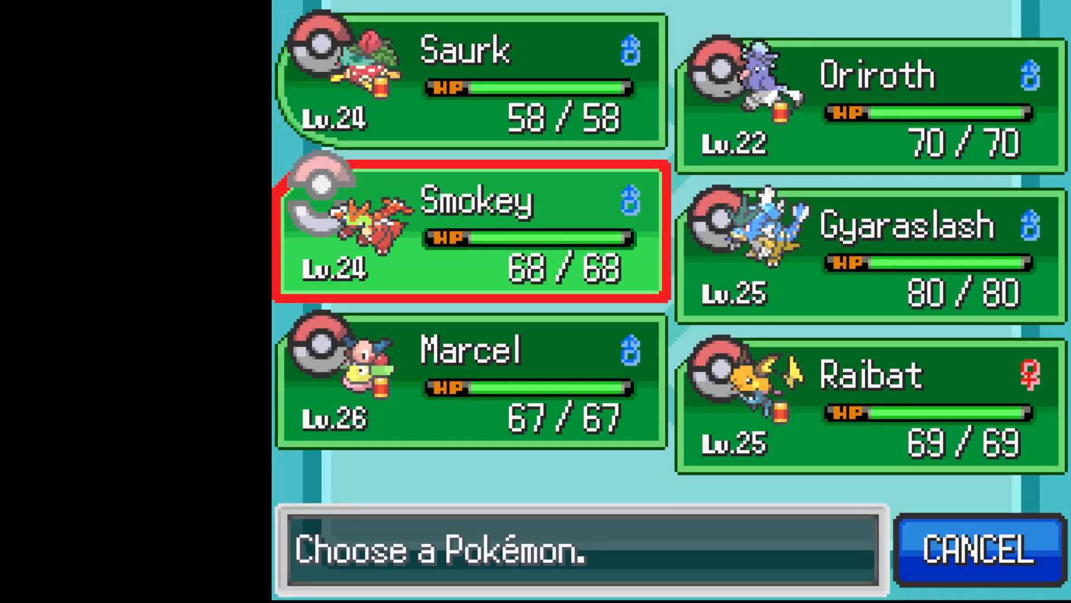
Leave the party and reopen it, then look through all six party members, ending on Saurk
key(Escape)
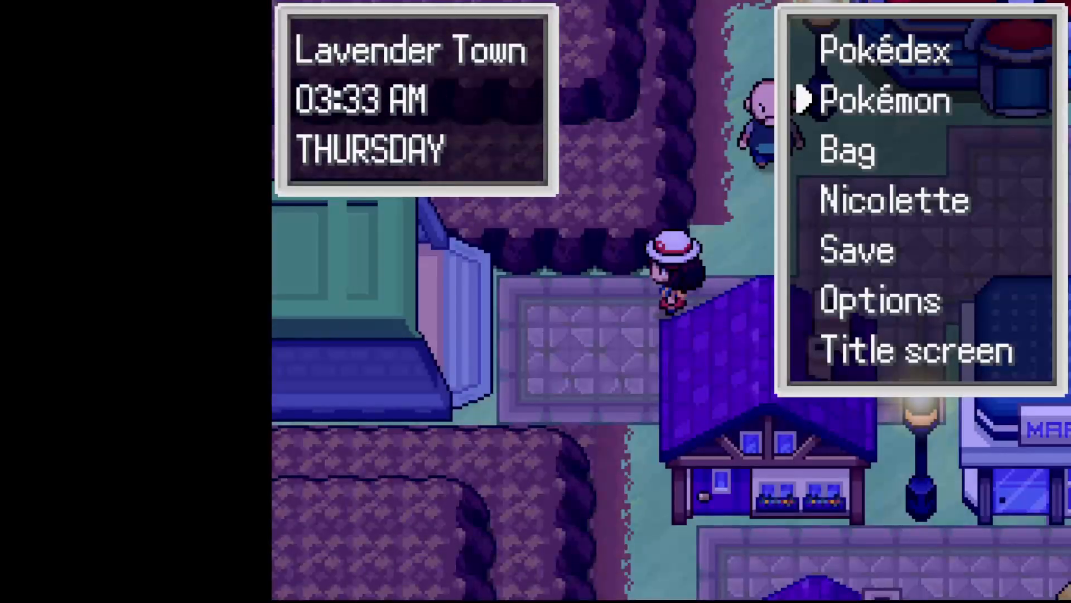
key(Escape)
key(Escape)
key(Return)
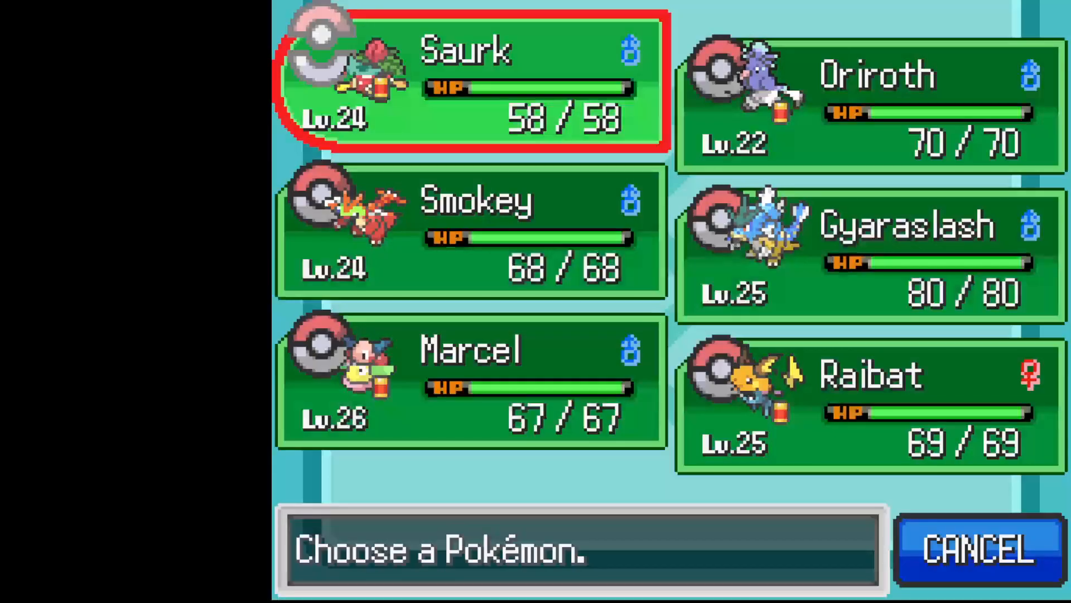
key(Down)
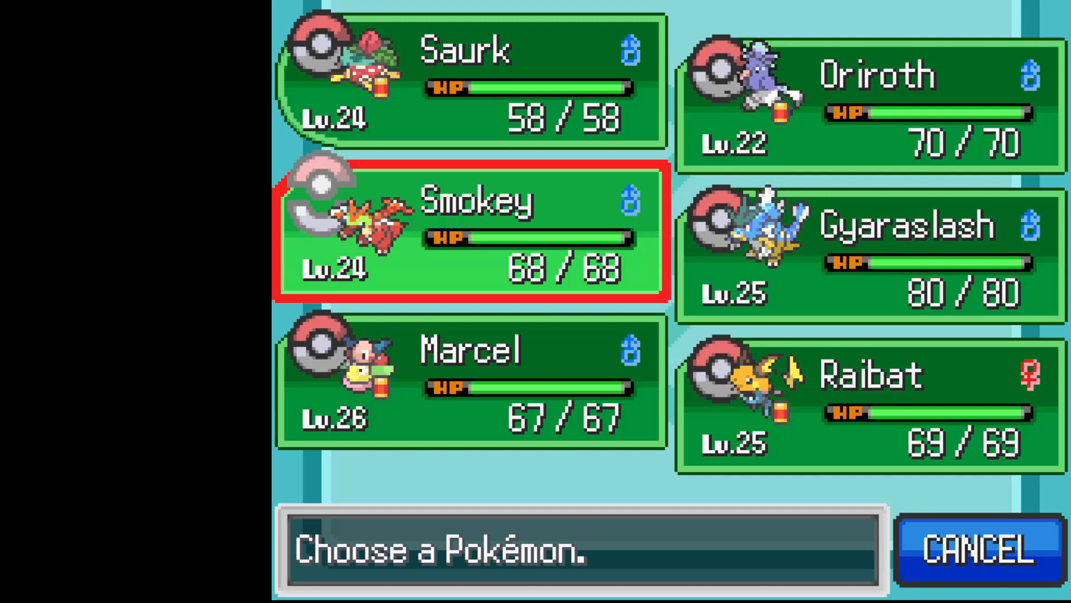
key(Down)
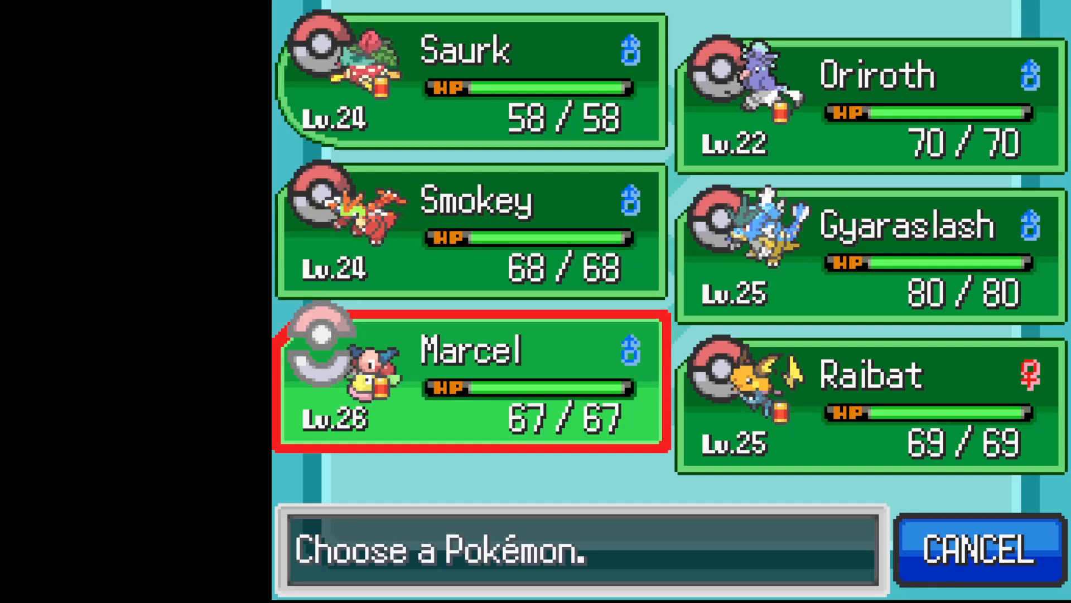
key(Right)
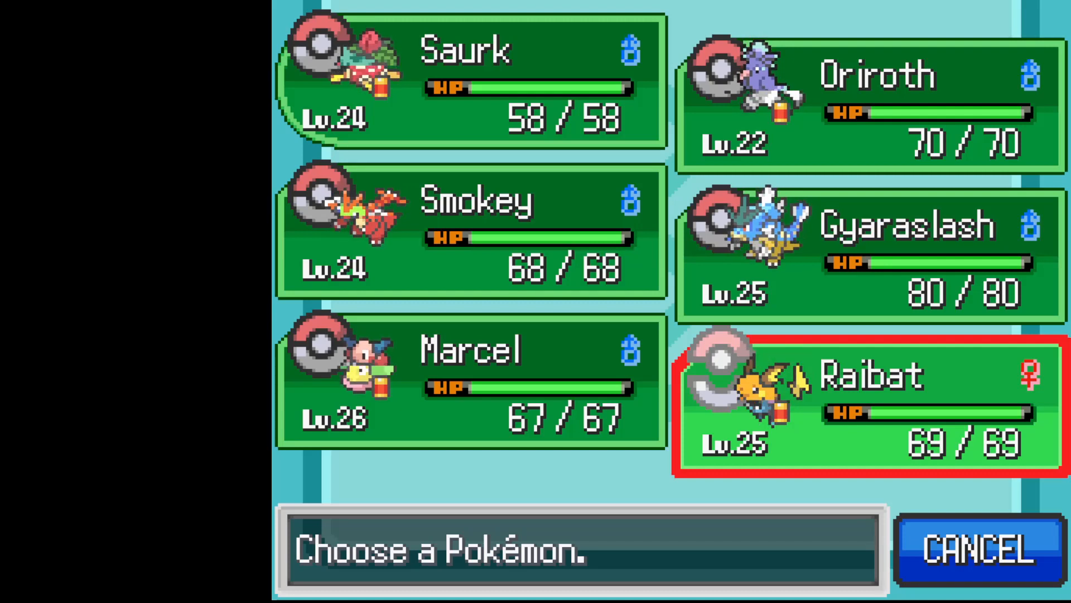
key(Up)
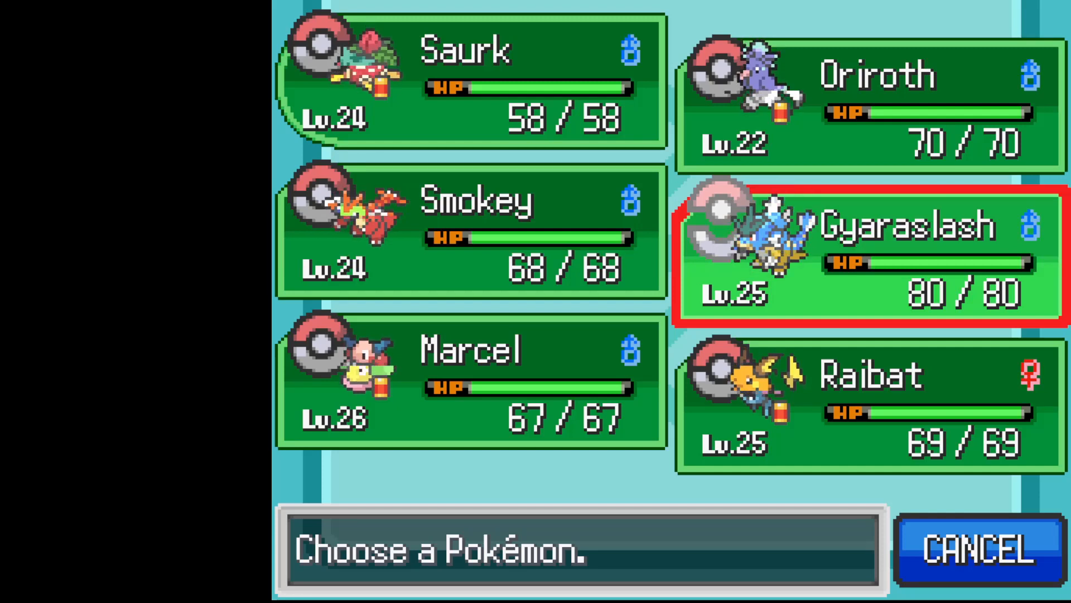
key(Up)
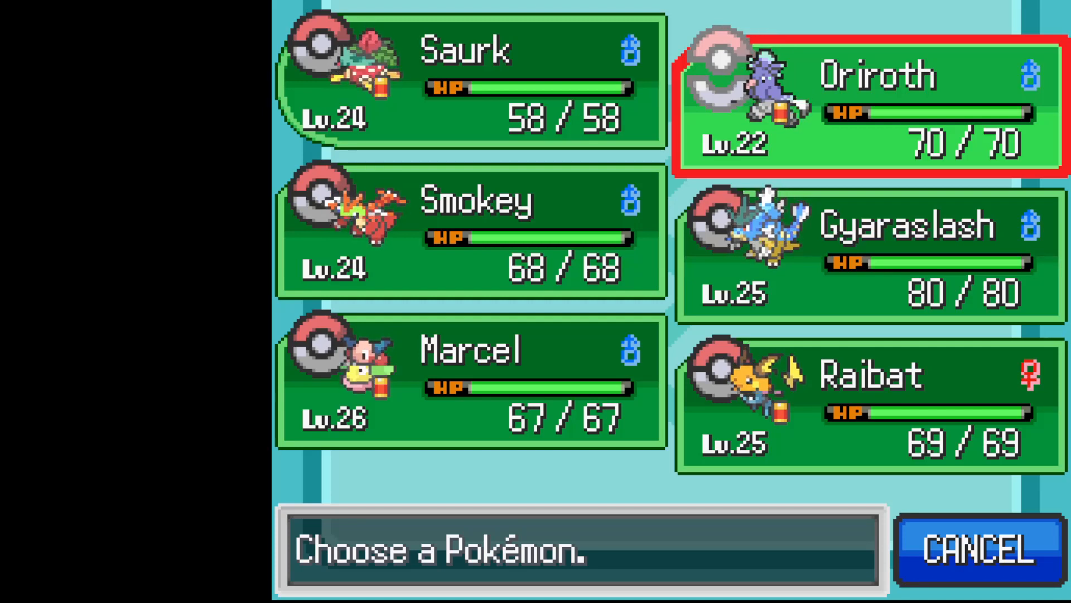
key(Left)
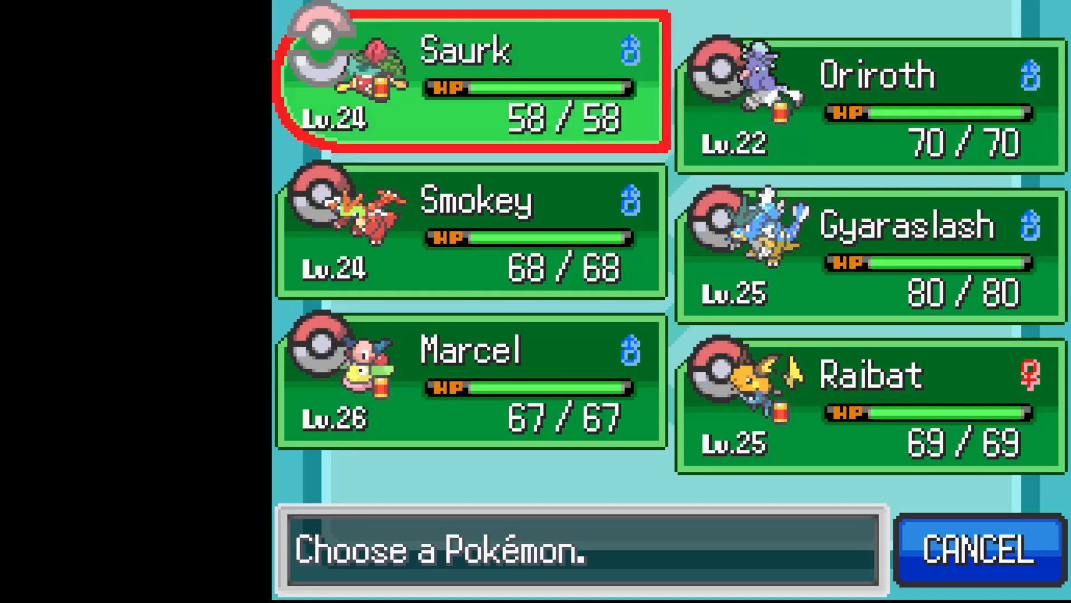
Leave the party and game menu and walk west out of Lavender Town through the gatehouse to Route 8
key(x)
key(x)
key(Left)
key(Down)
key(Left)
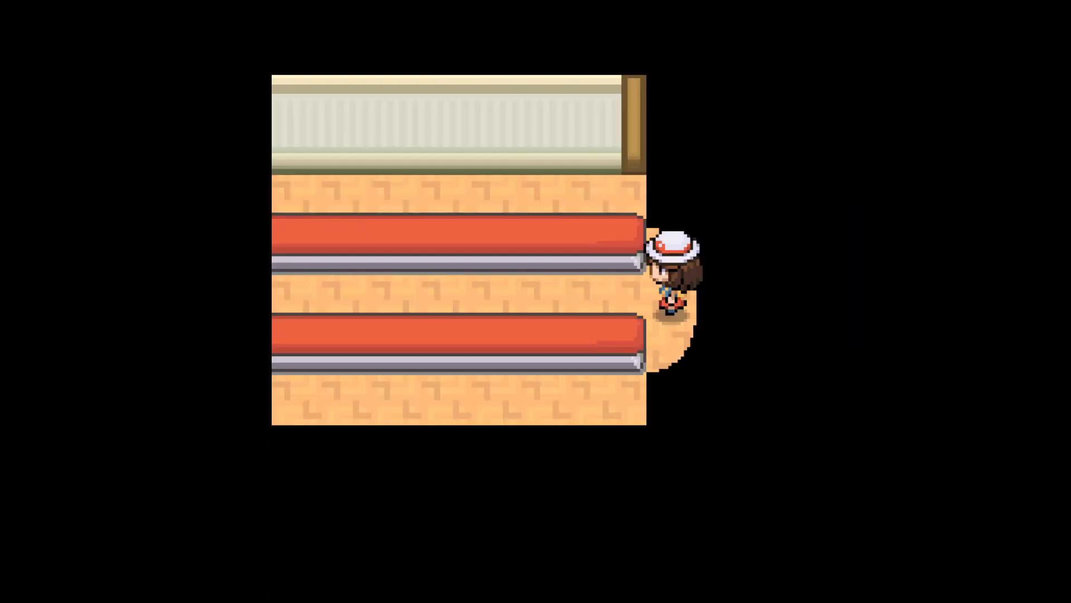
key(Left)
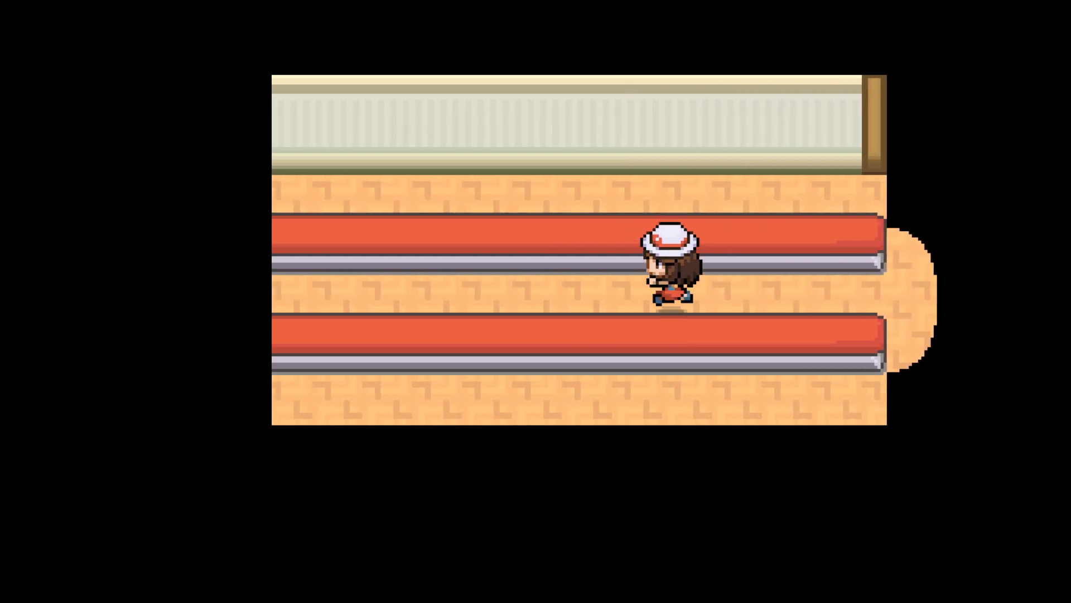
key(Left)
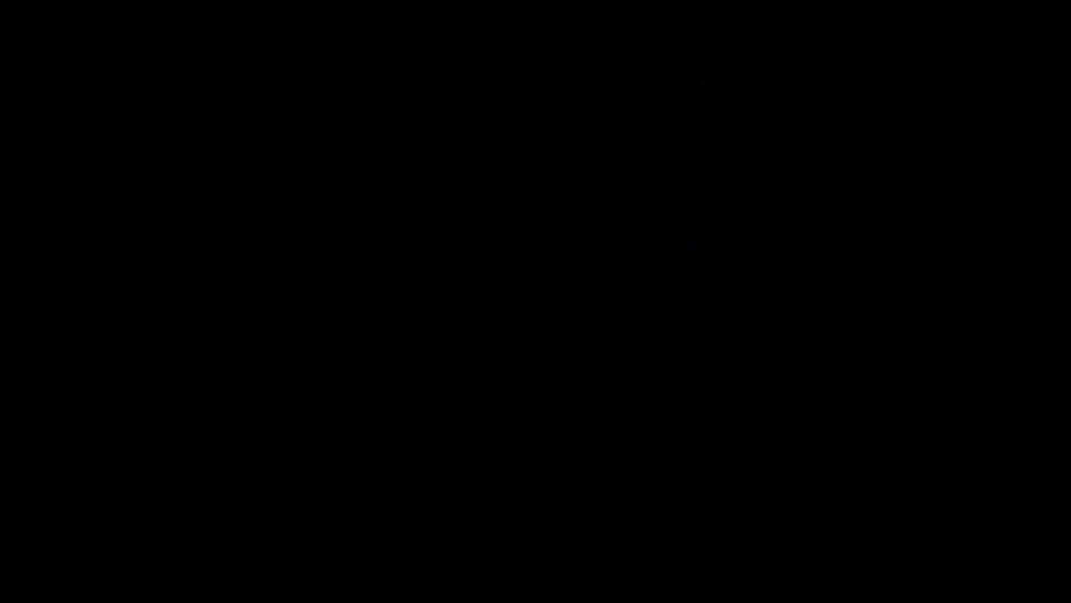
Walk west along the Route 8 path to the line of trainers beside the fenced grass
key(Left)
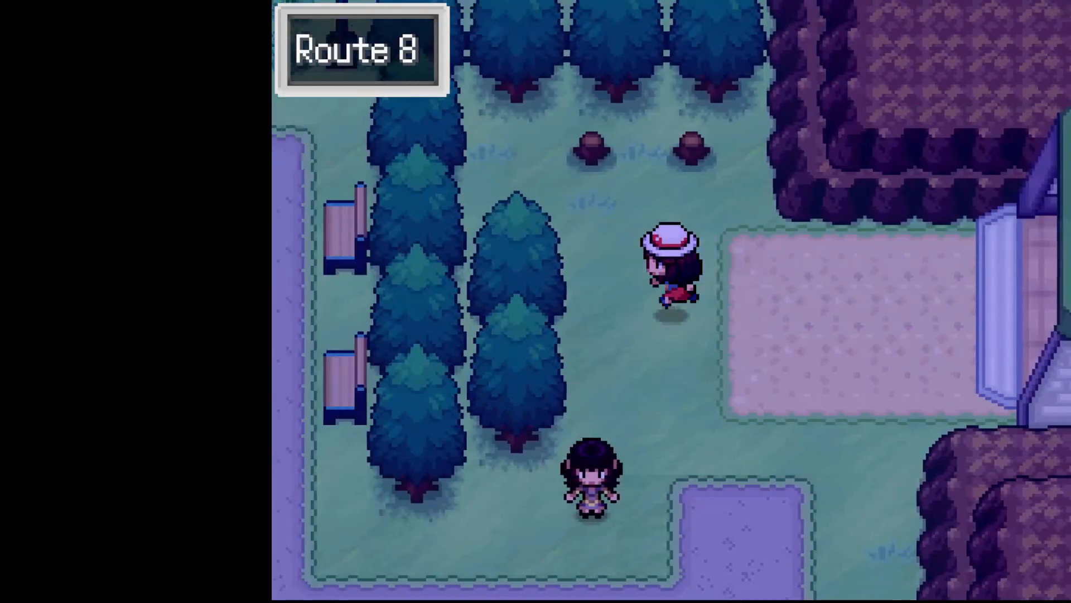
key(Down)
key(Left)
key(Up)
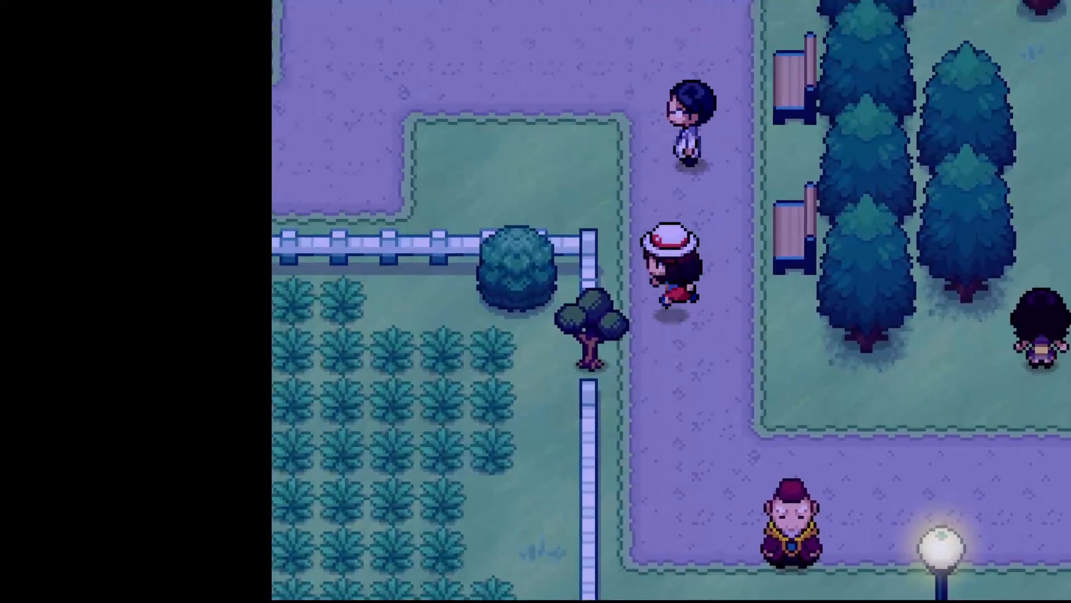
key(Left)
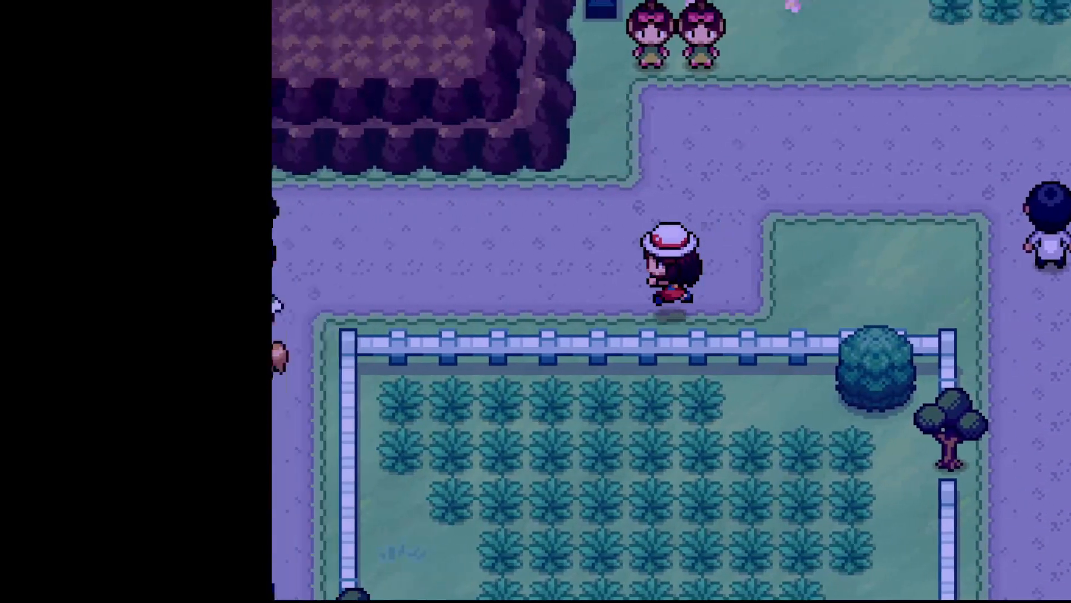
key(Return)
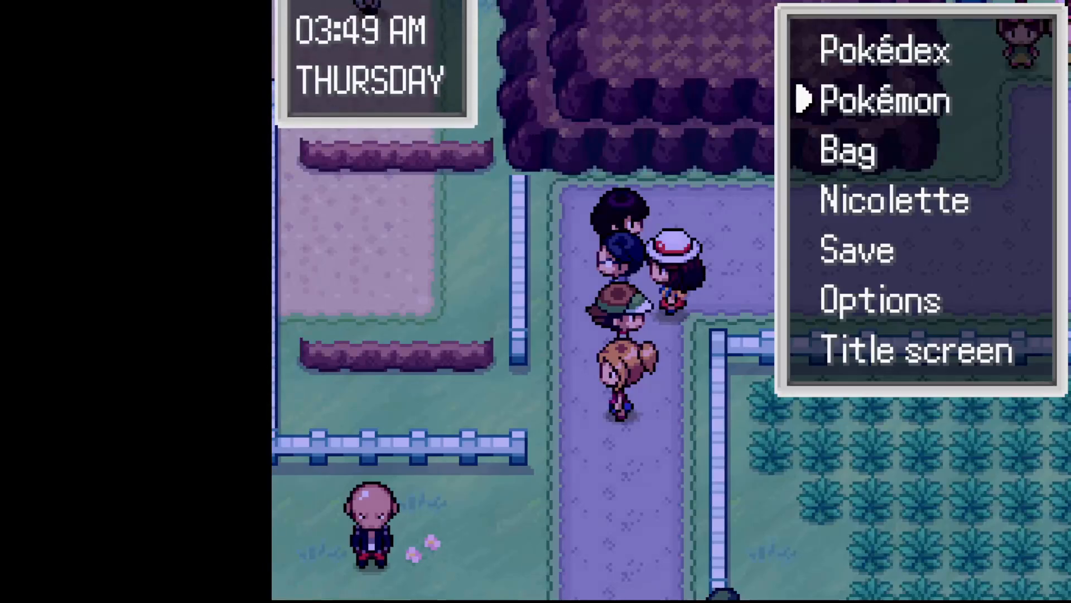
key(x)
key(Right)
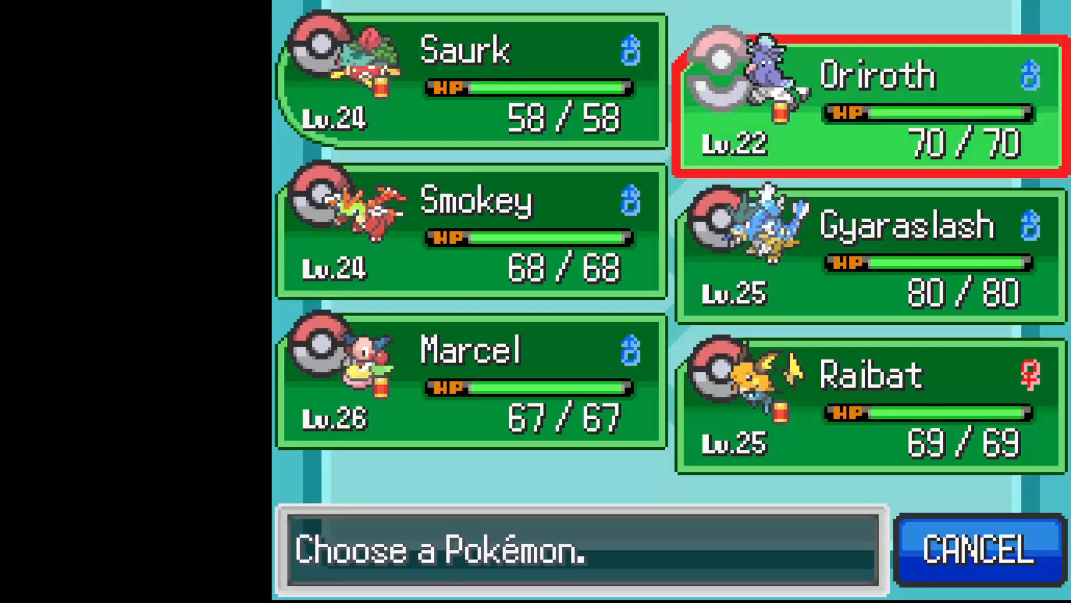
key(x)
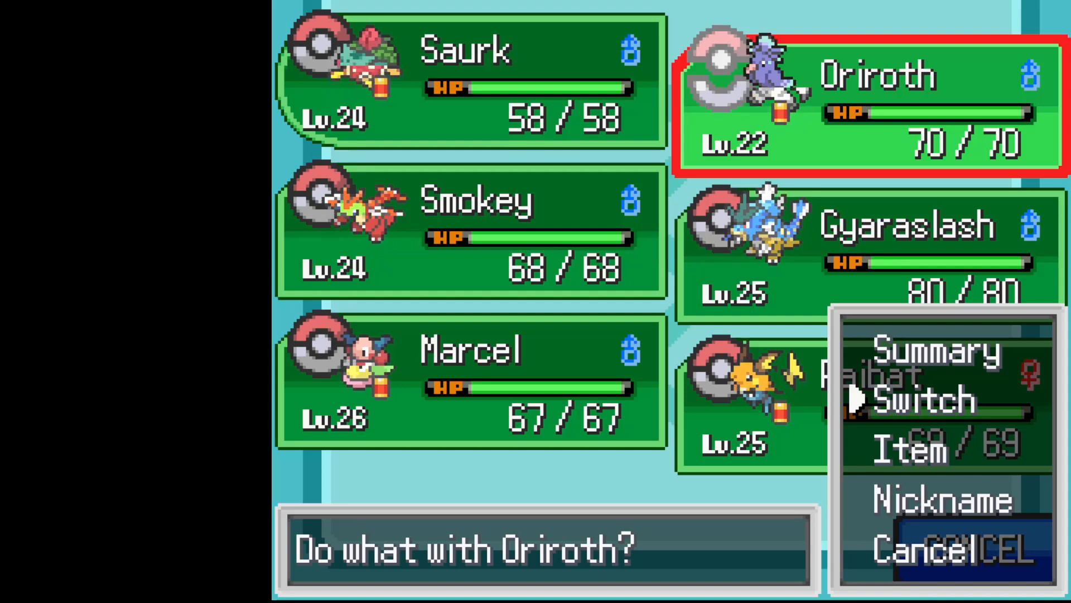
key(x)
key(Left)
key(Down)
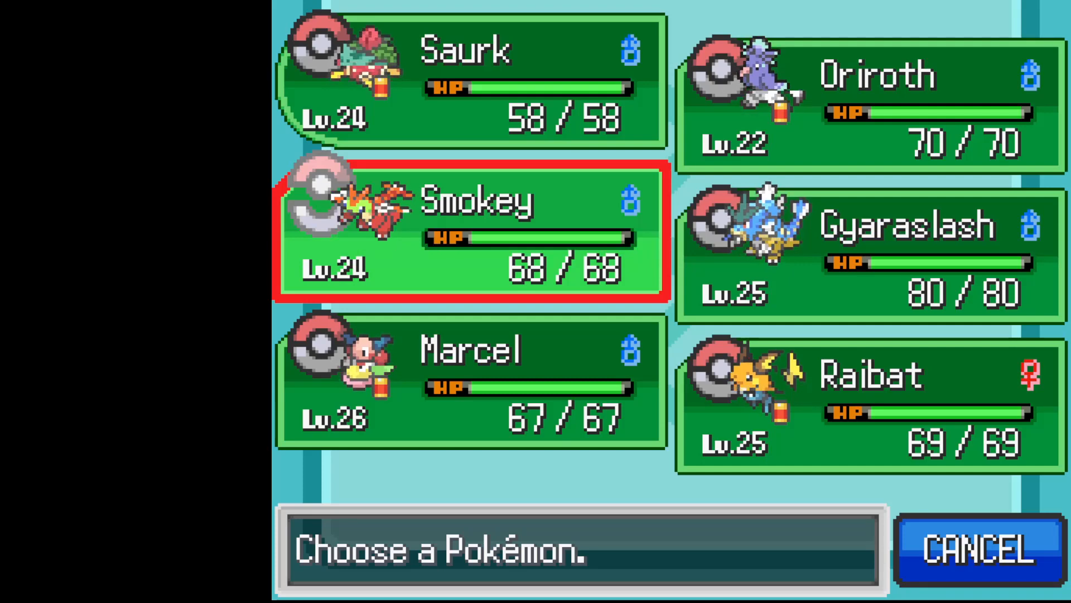
key(Escape)
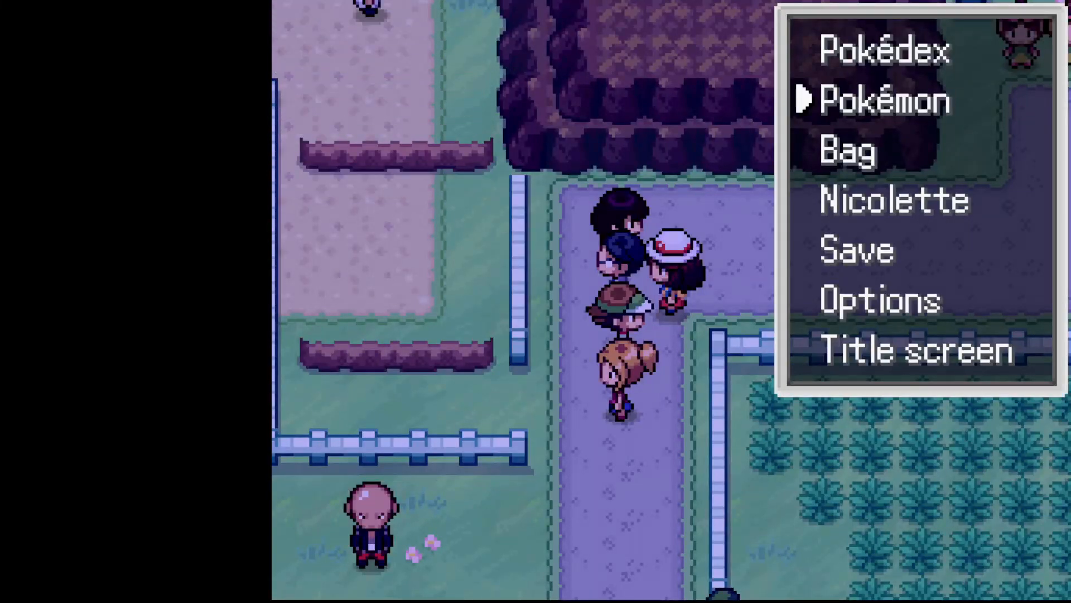
Switch Oriroth with Saurk in the Pokémon party so that Oriroth takes the lead slot
key(Return)
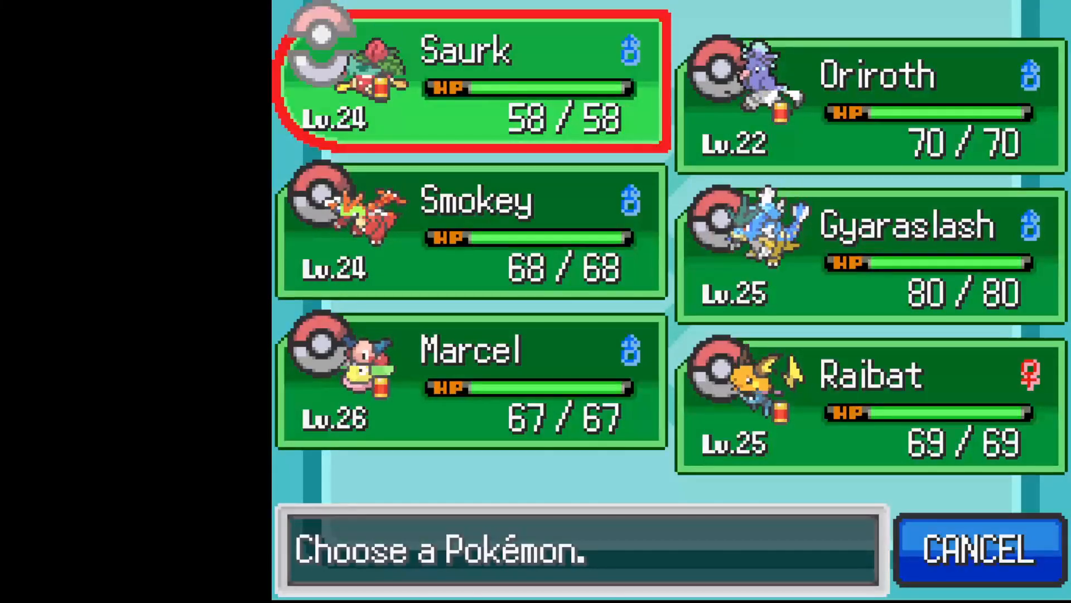
key(Right)
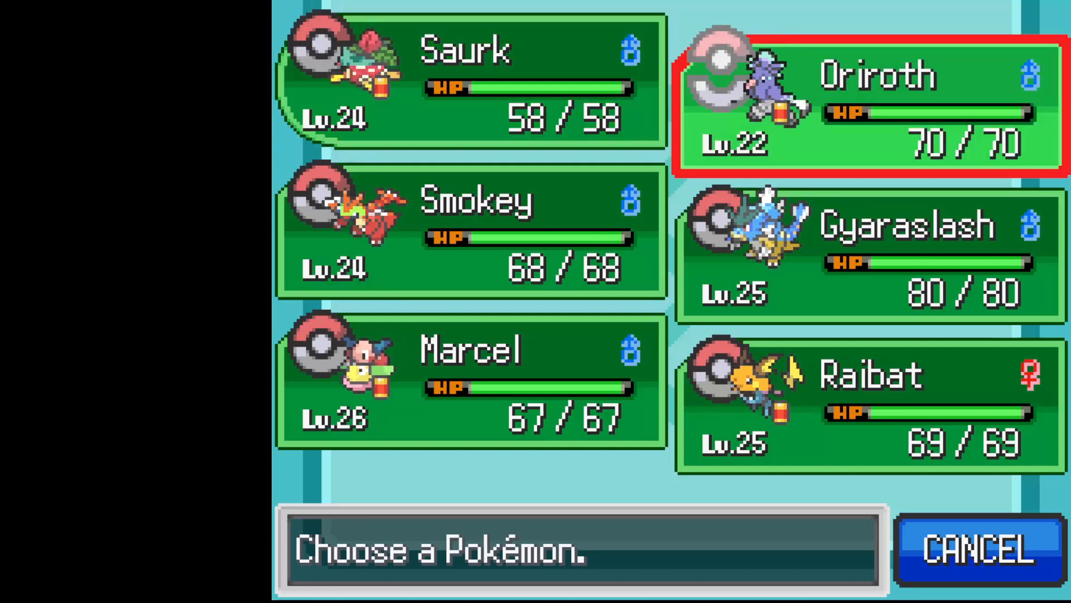
key(Left)
key(Right)
key(Return)
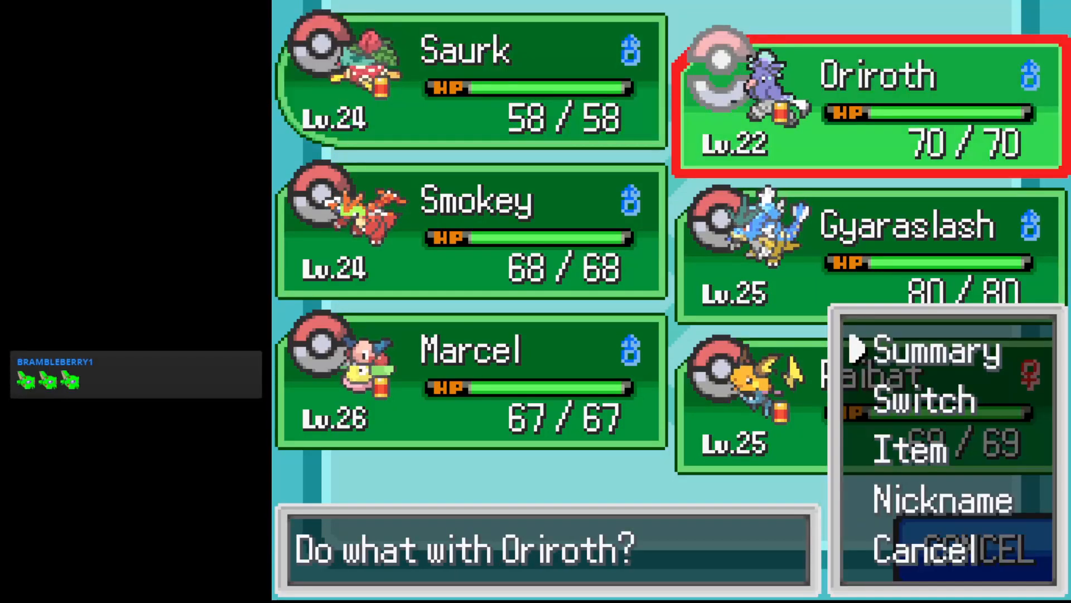
key(Down)
key(Return)
key(Left)
key(Return)
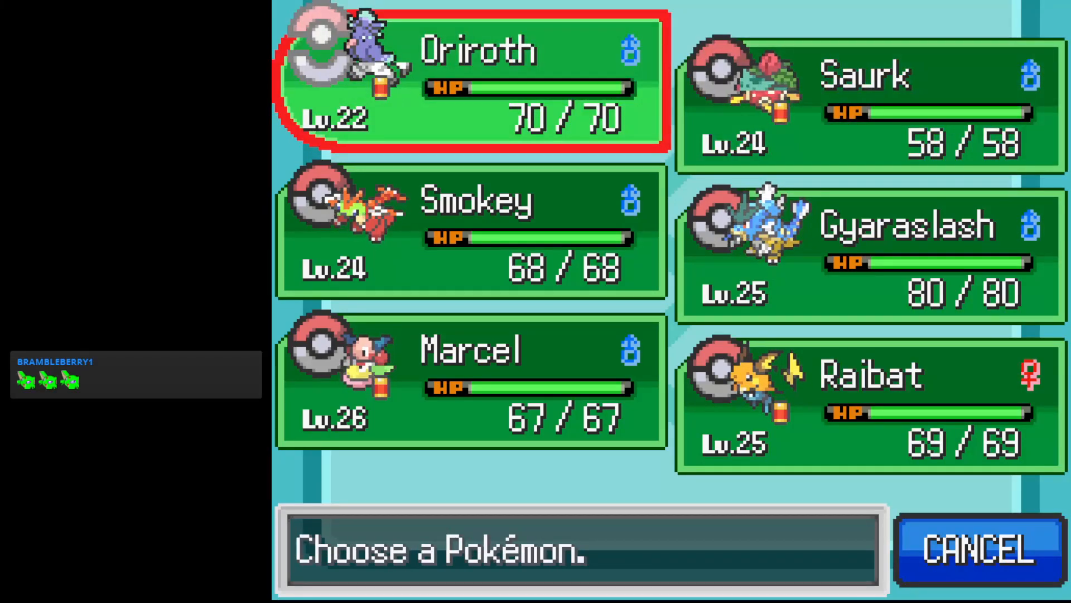
Leave the party and game menu and start a battle with the Pokémon Breeder on Route 8
key(x)
key(x)
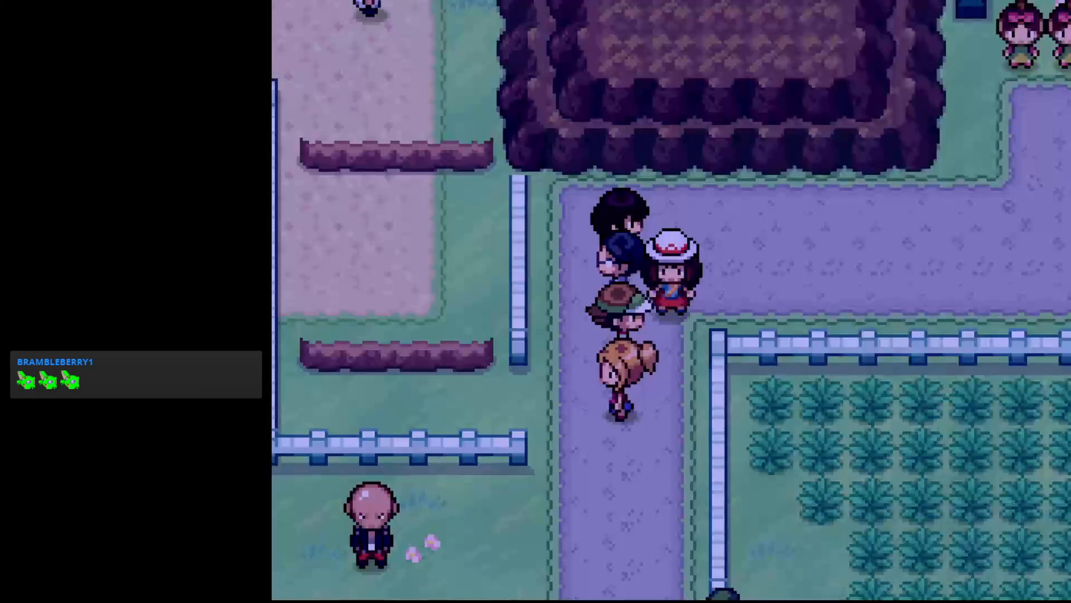
key(x)
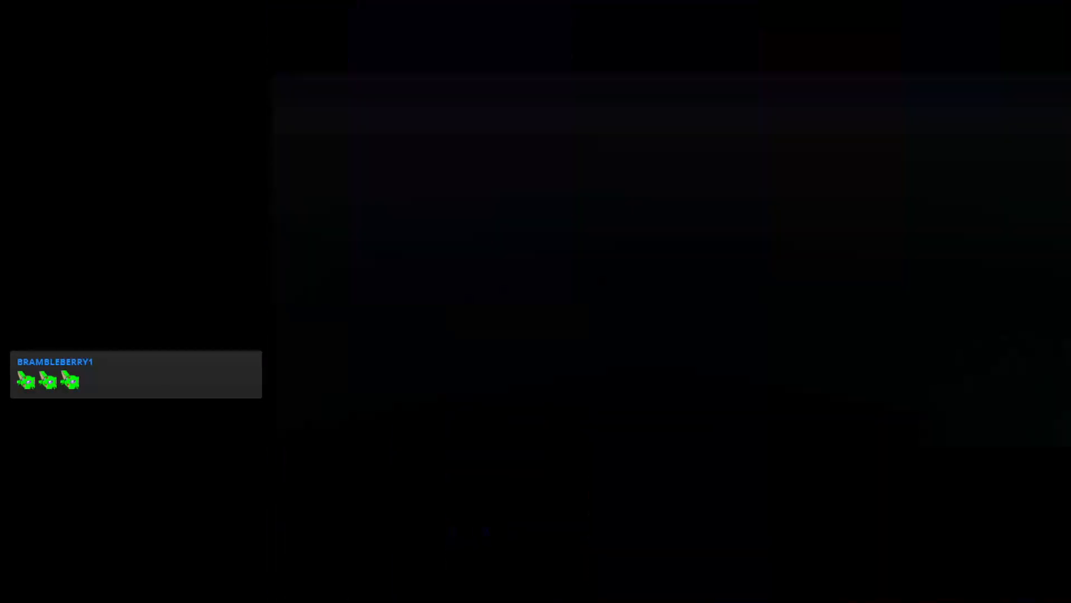
key(c)
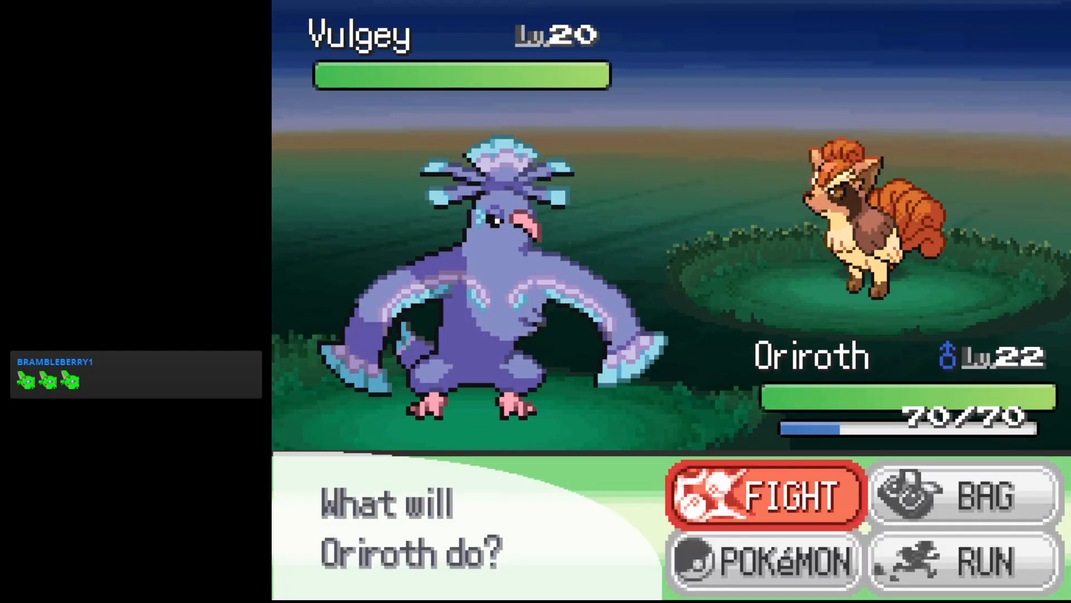
Switch Saurk into the battle against Vulgey in place of Oriroth
key(Down)
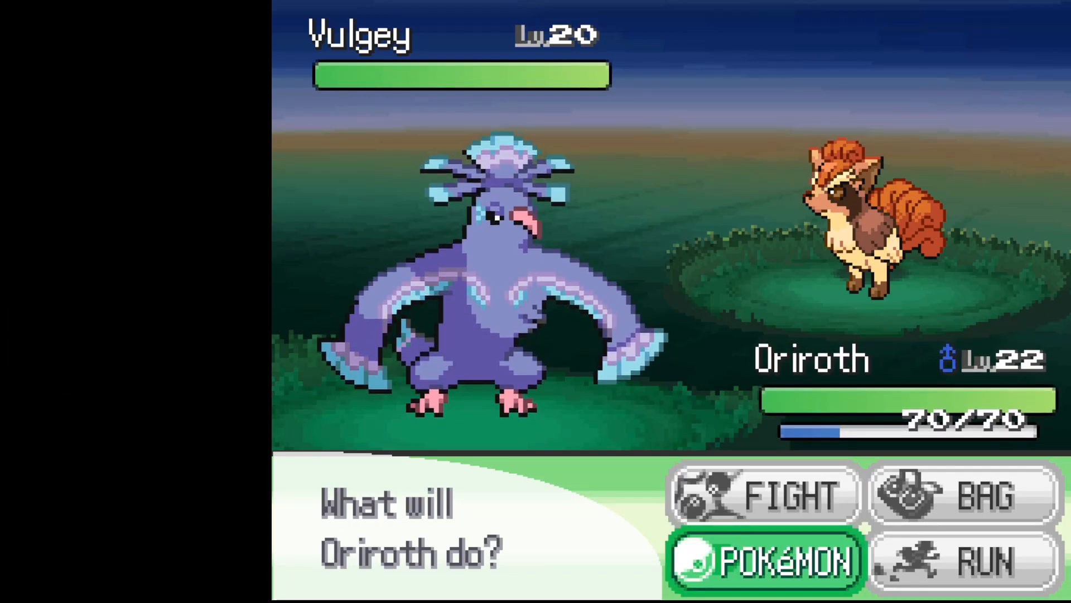
key(Return)
key(Right)
key(Return)
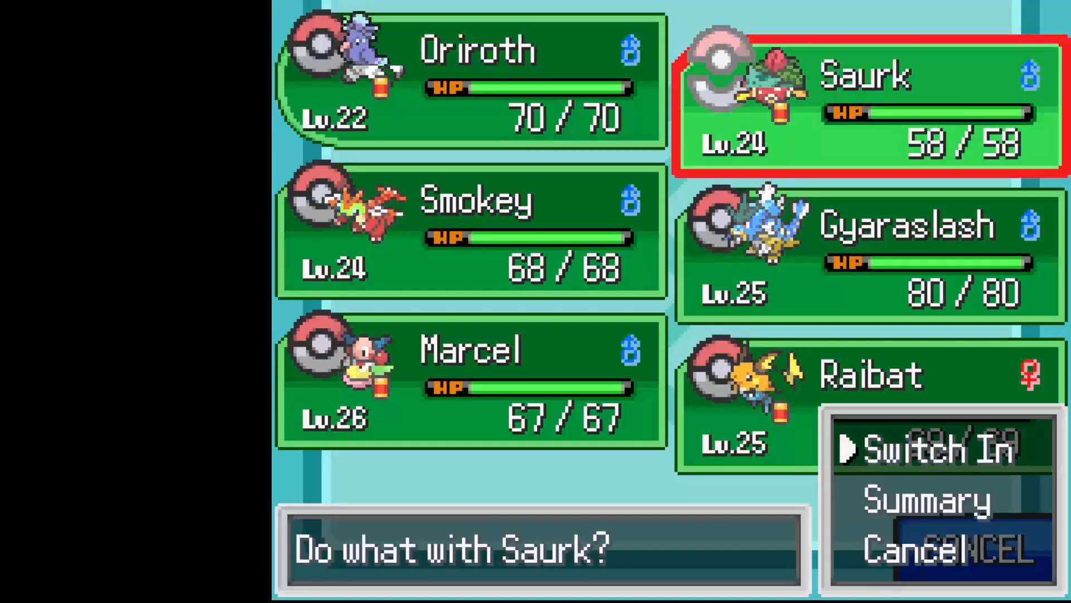
key(Return)
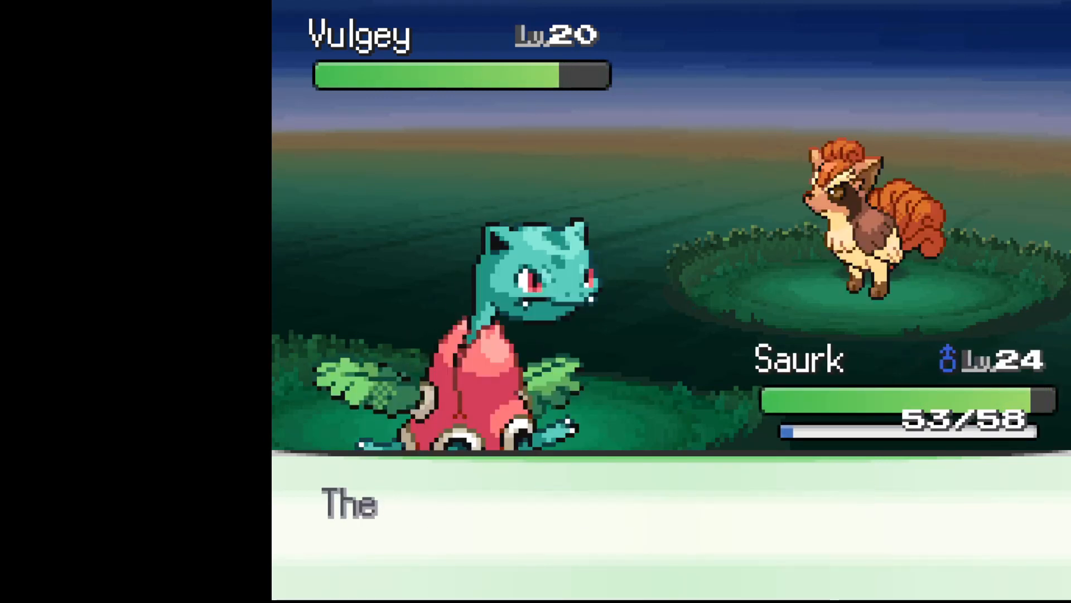
Attack Vulgey with Saurk's Rock Throw each turn until it faints, and advance the battle messages to the switch choice
key(Up)
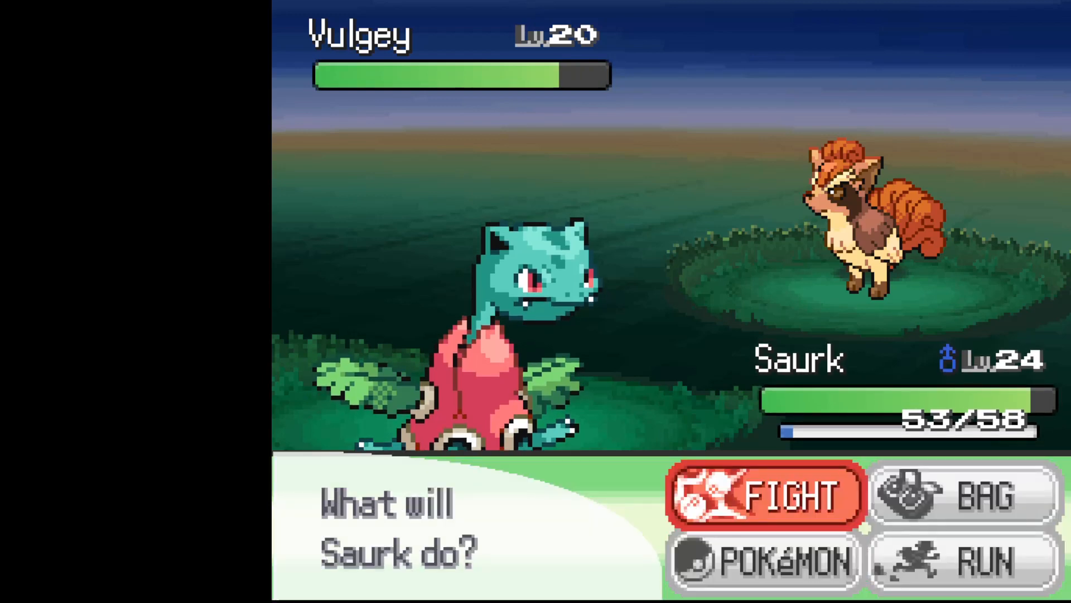
key(Return)
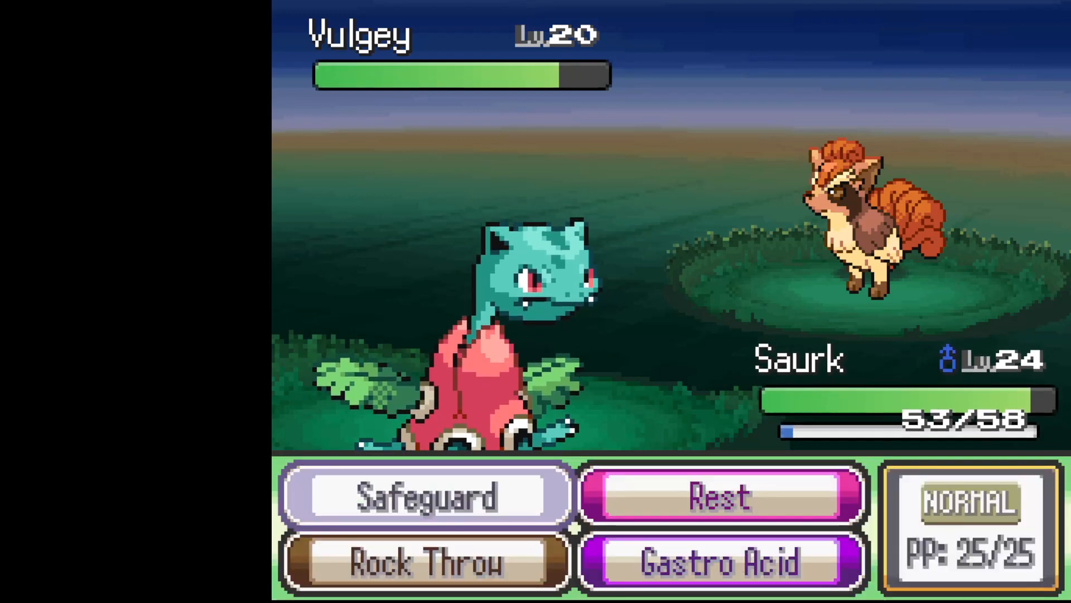
key(Down)
key(Return)
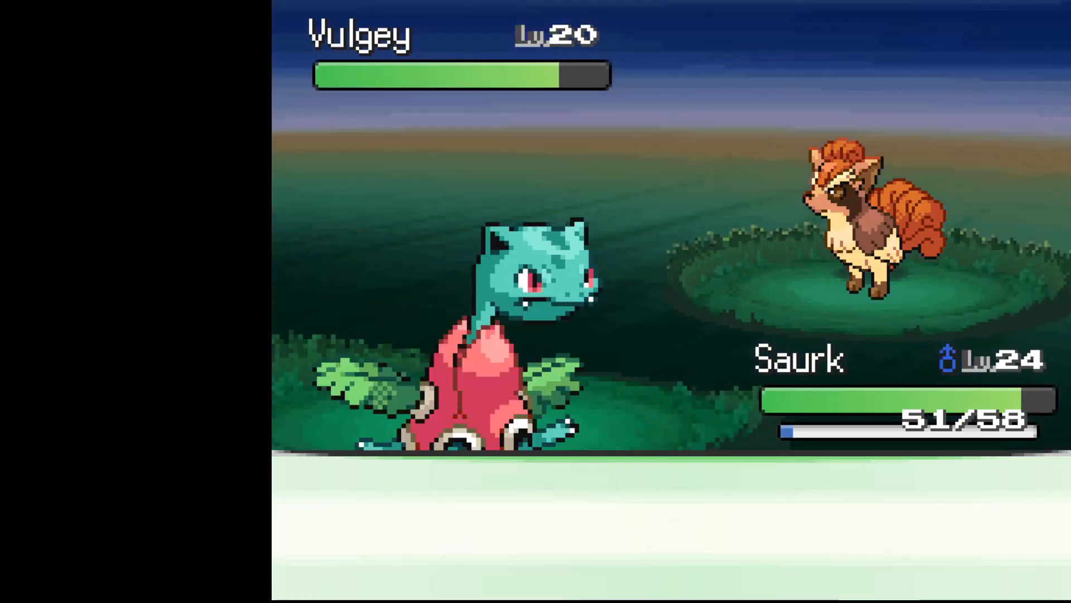
key(z)
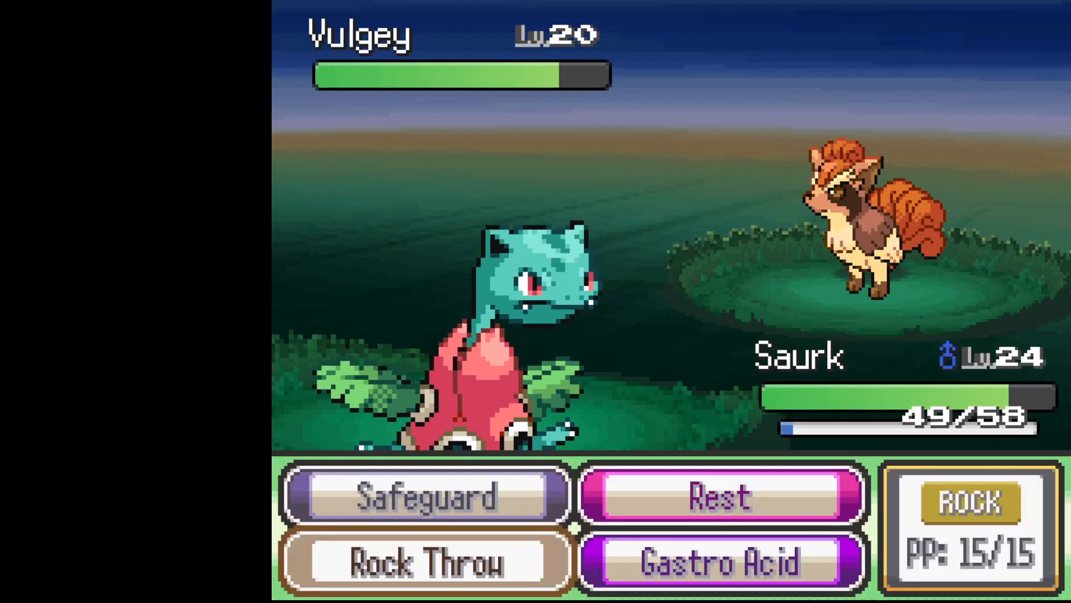
key(z)
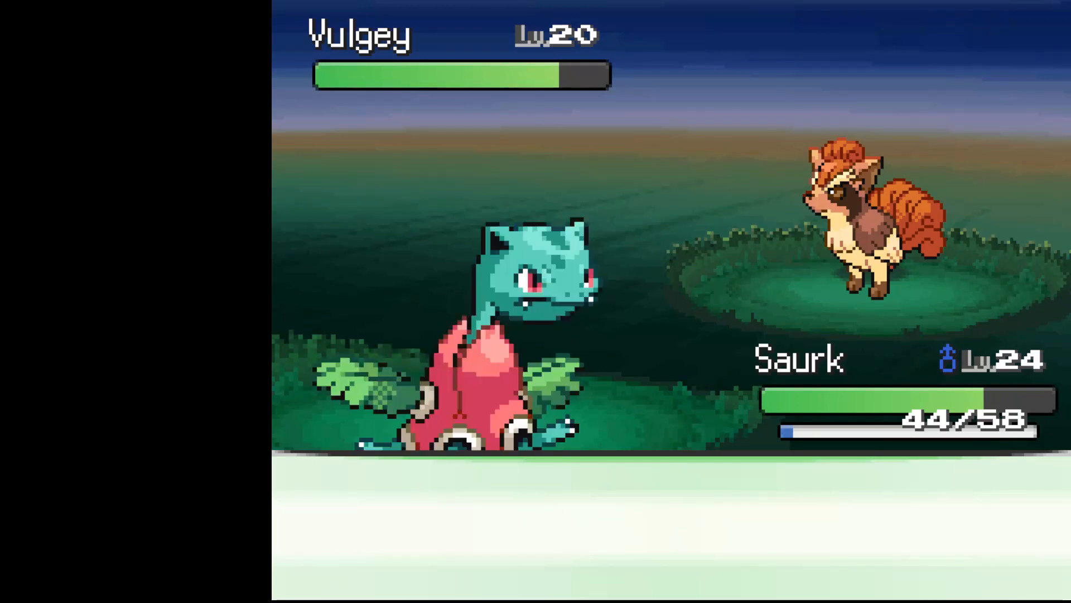
key(Return)
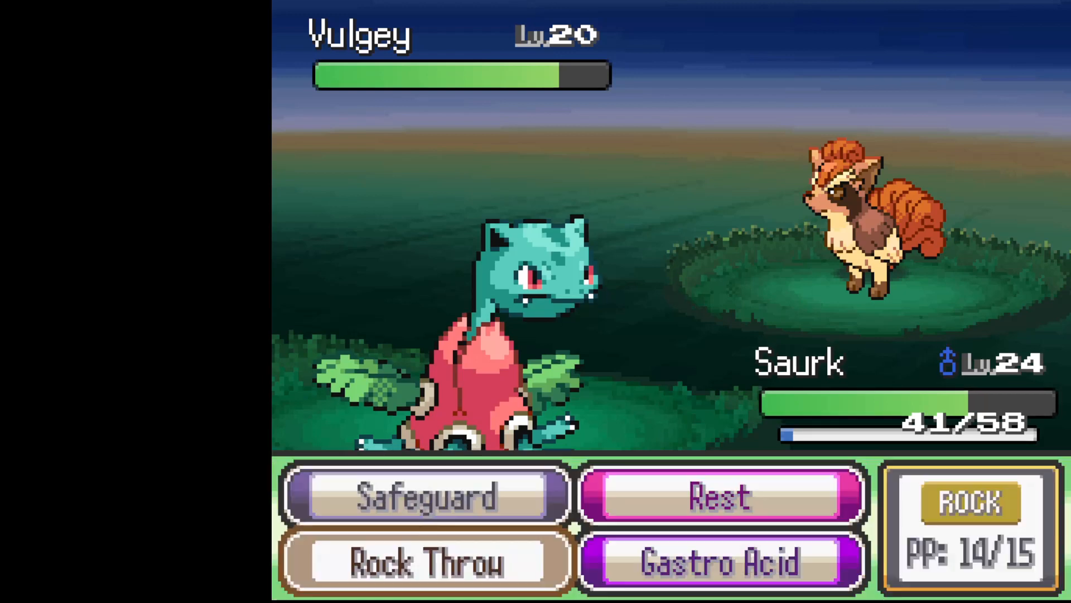
key(Return)
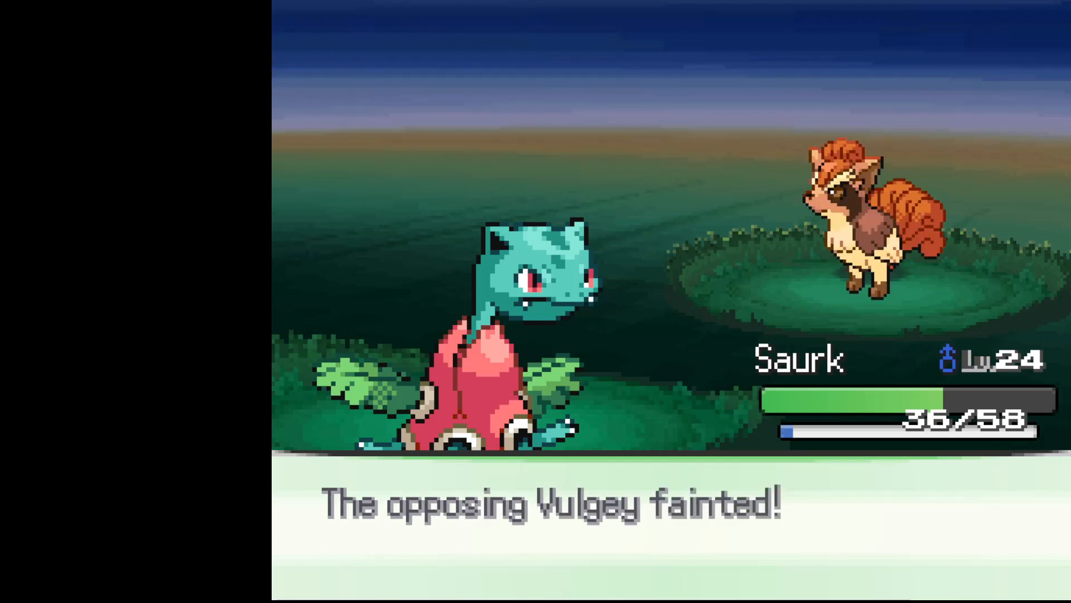
key(c)
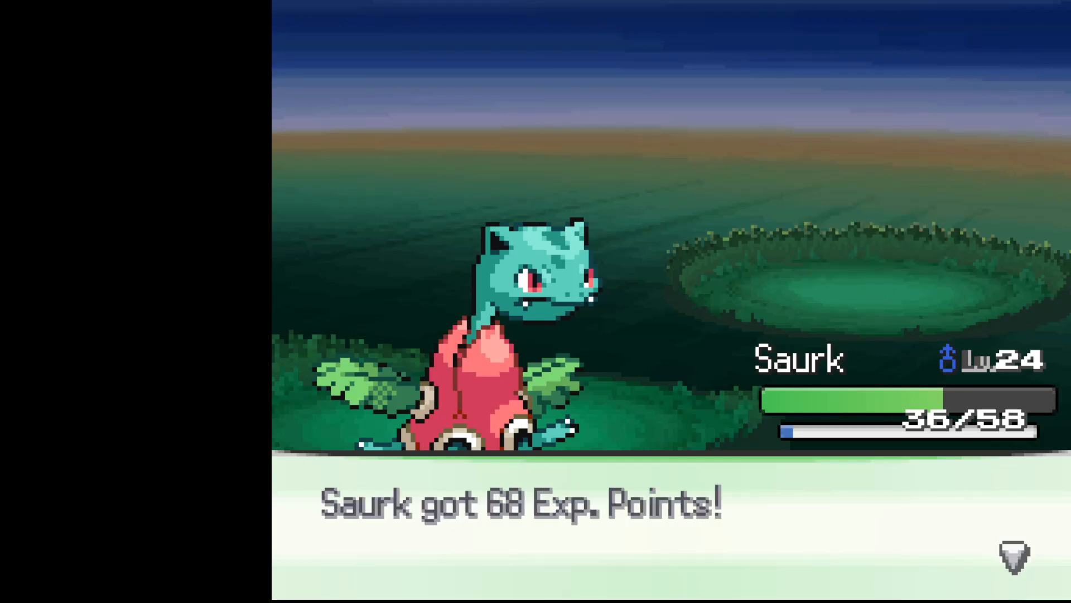
key(c)
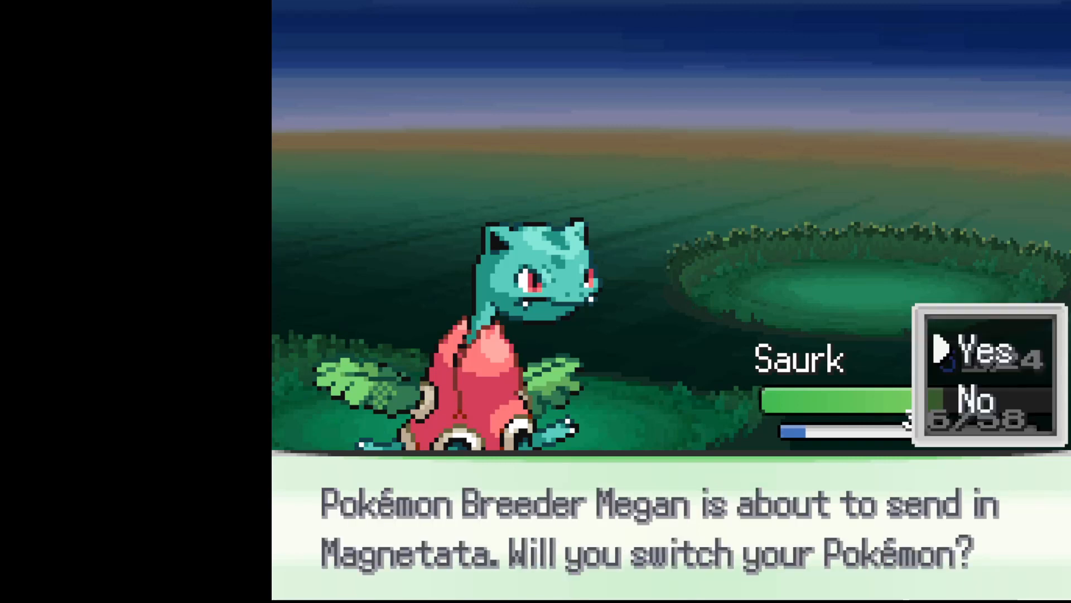